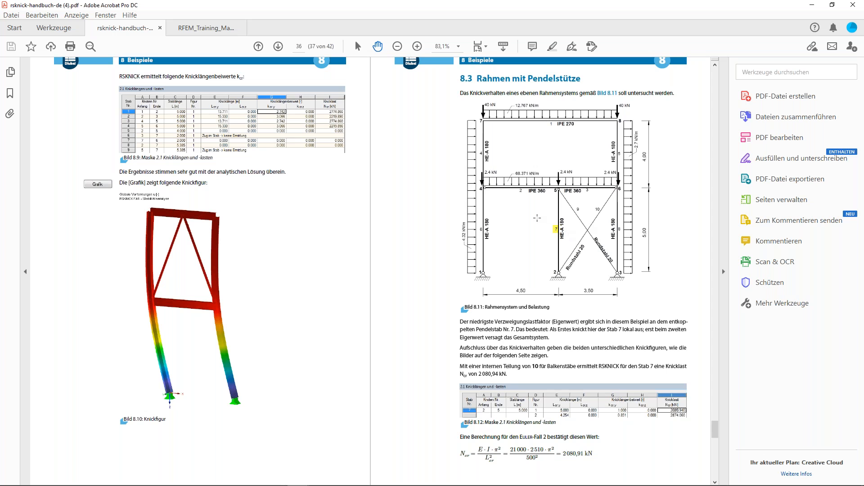
- Review the manual's frame example with the pendulum column, including its geometry, member sections and the two buckling shapes
scroll(372, 345, down, 3)
scroll(372, 345, down, 10)
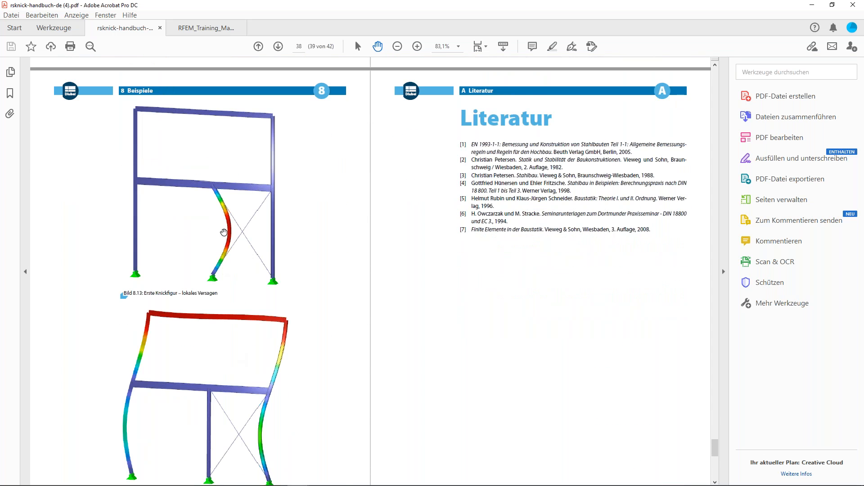
scroll(201, 270, down, 2)
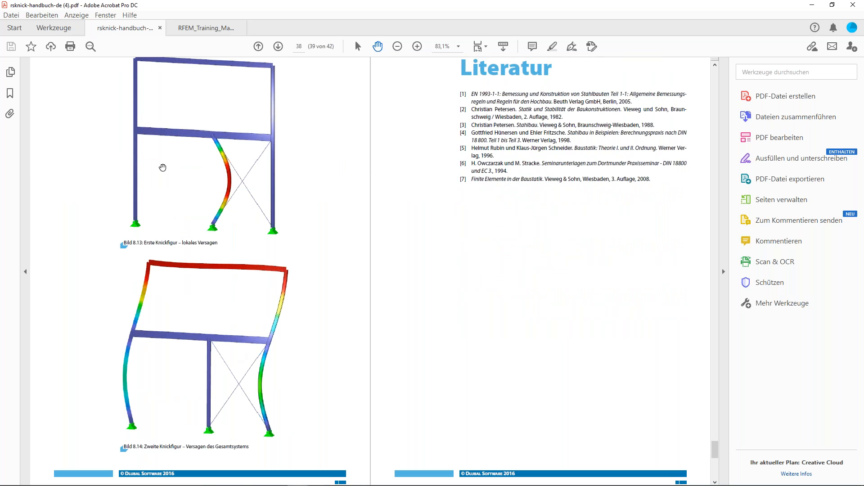
scroll(162, 168, up, 12)
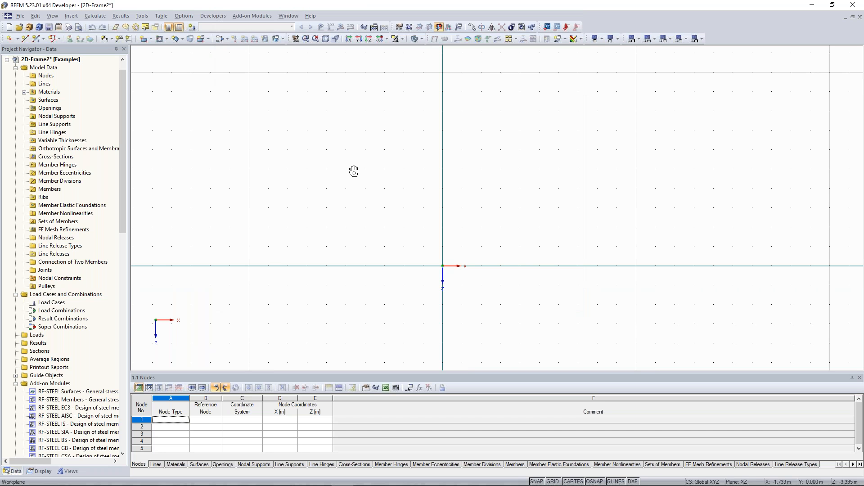
- In RFEM, start a new beam member and choose the rolled I-section HEA 180 for its new cross-section
middle_drag(354, 171, 272, 164)
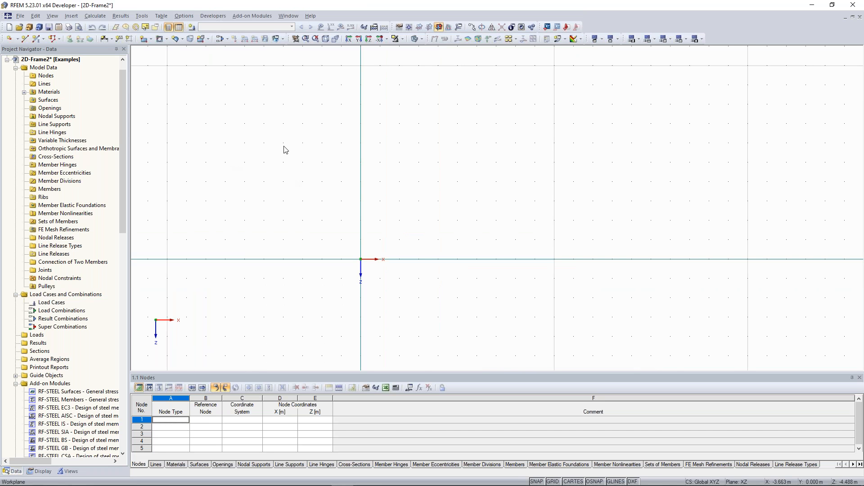
click(35, 40)
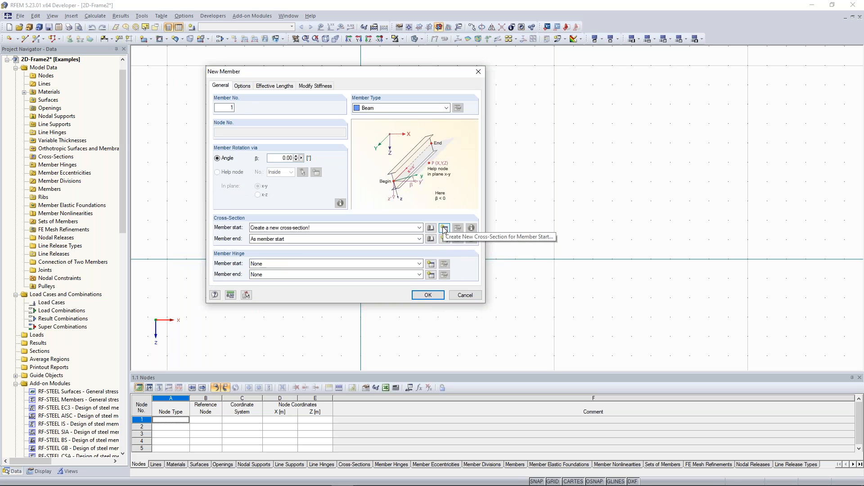
click(443, 228)
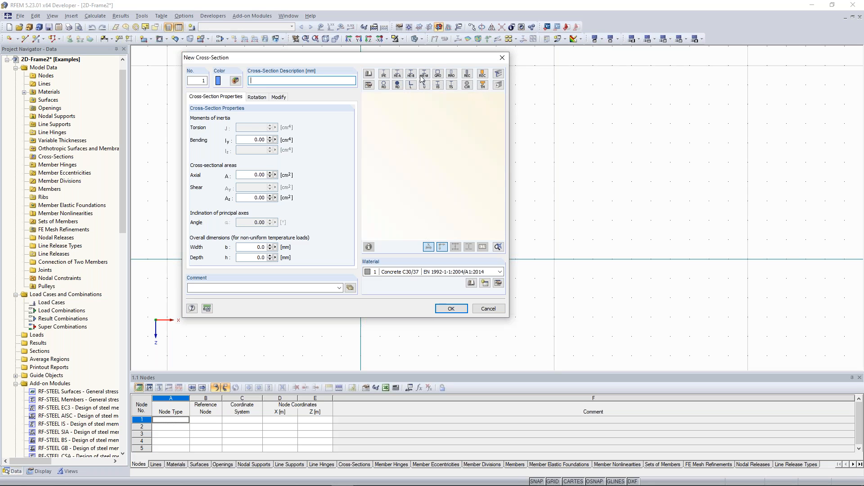
click(398, 77)
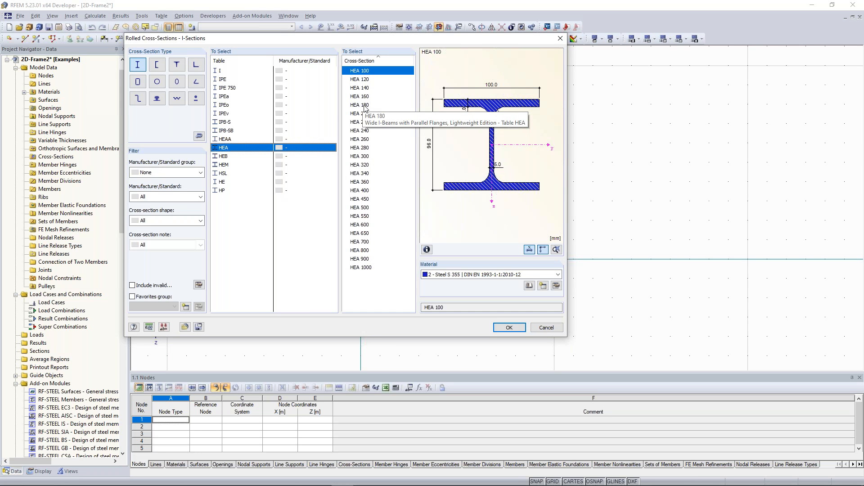
click(365, 107)
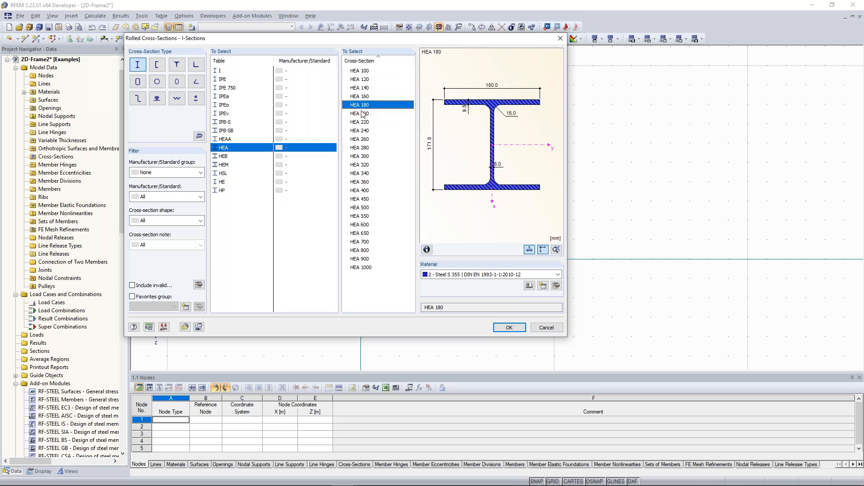
click(479, 275)
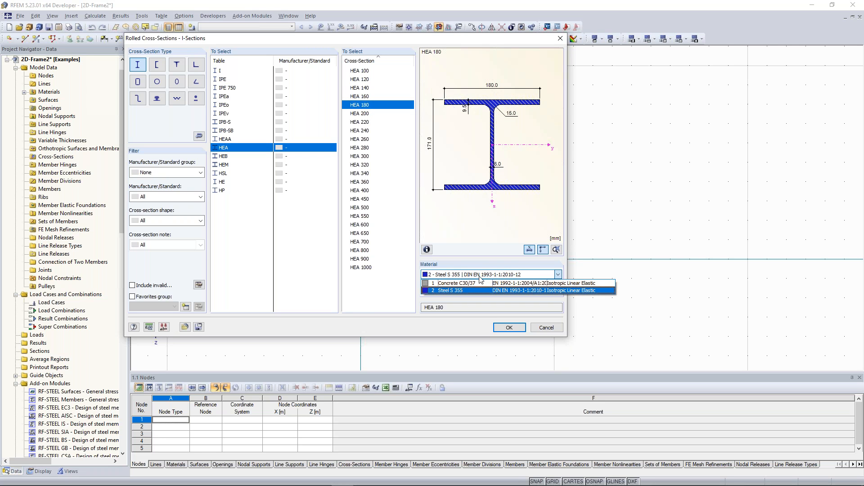
click(467, 274)
click(455, 276)
click(458, 277)
click(456, 277)
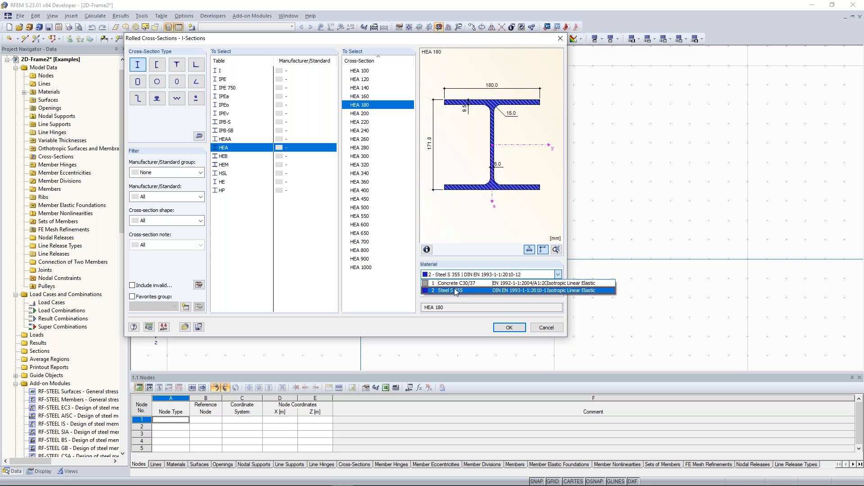
click(478, 274)
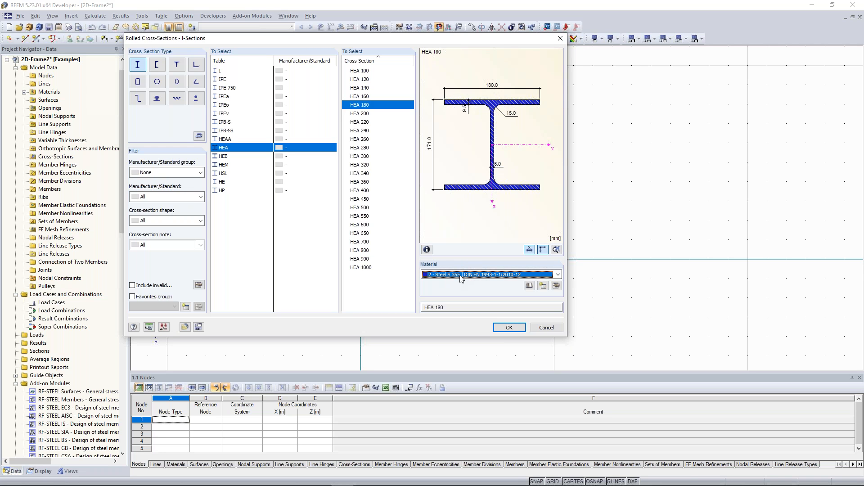
- Open the section's material Steel S 355 for editing and pick Steel S 235 from the material library
click(557, 287)
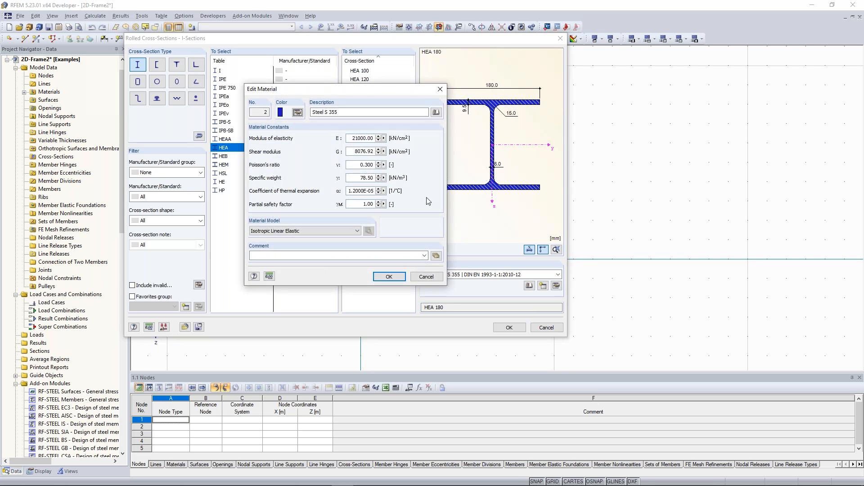
drag(369, 94, 622, 101)
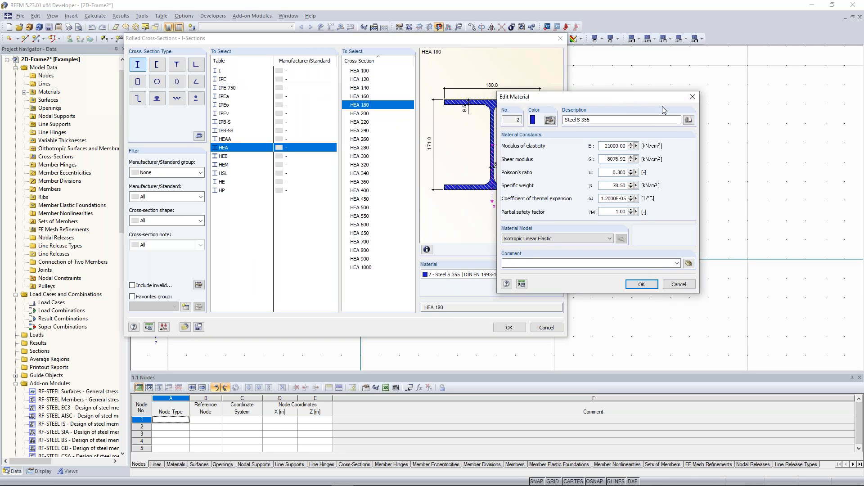
click(689, 121)
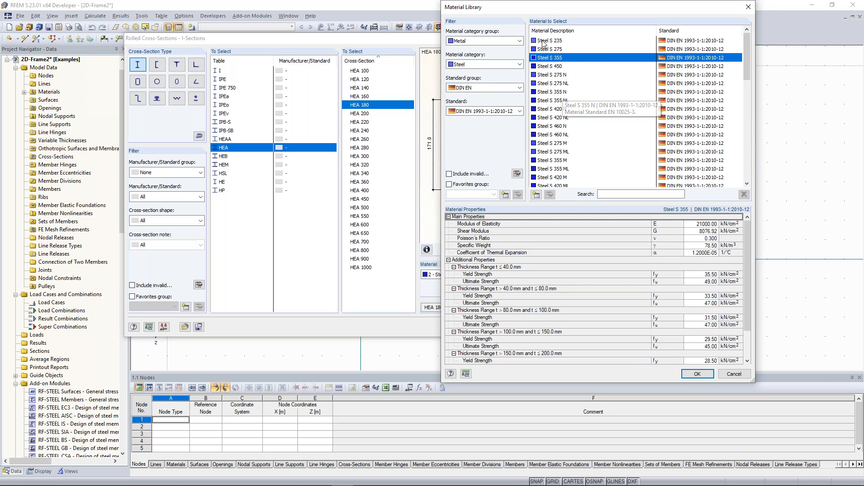
drag(549, 8, 493, 14)
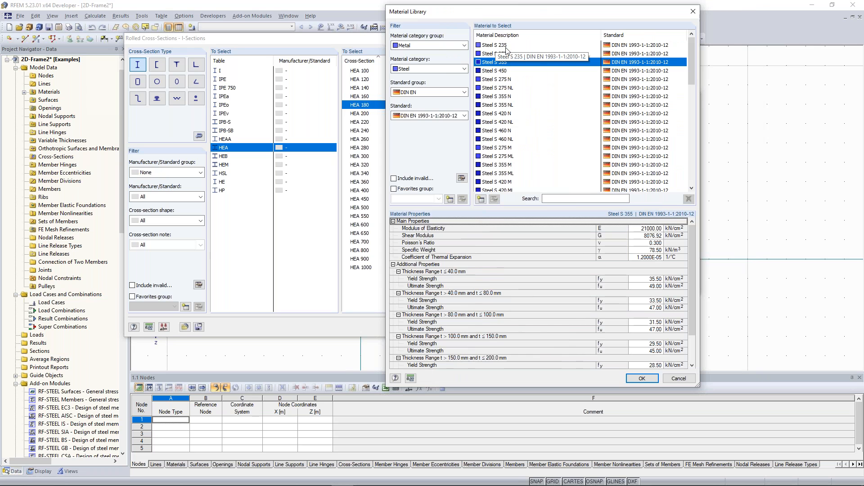
click(505, 47)
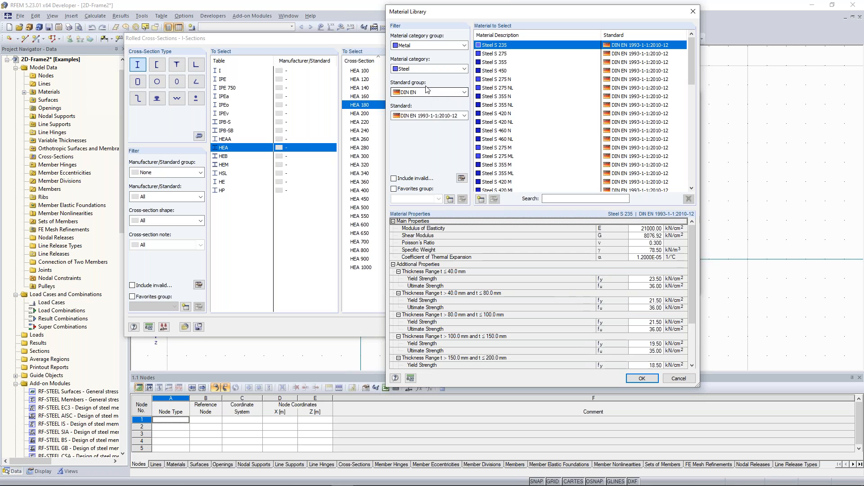
- Filter the material library to the EN standard group and assign Steel S 235 according to EN 10025-2:2004-11
click(464, 93)
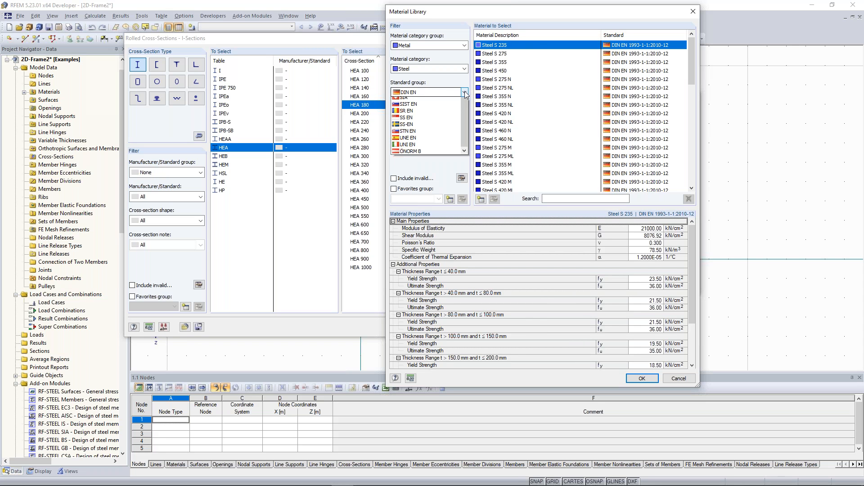
click(414, 121)
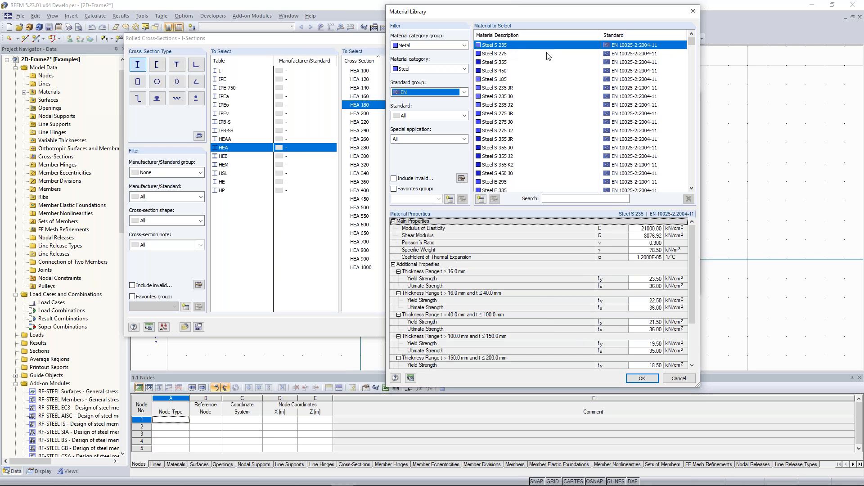
click(686, 238)
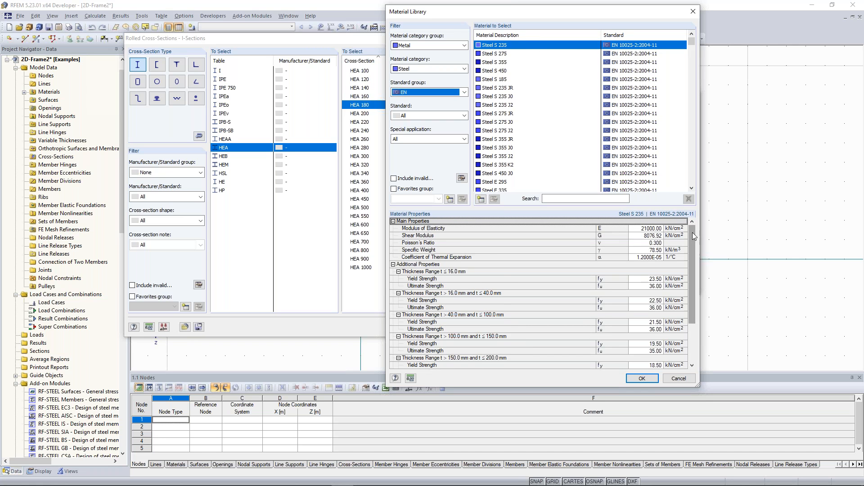
drag(692, 232, 691, 237)
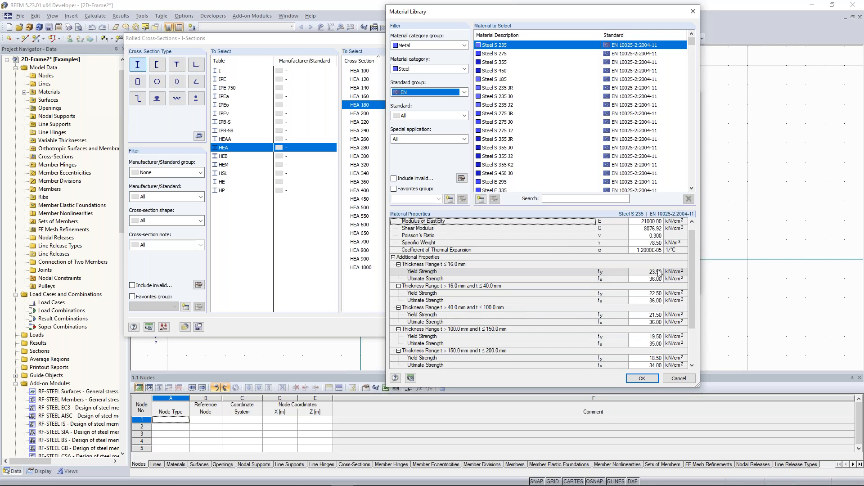
click(642, 379)
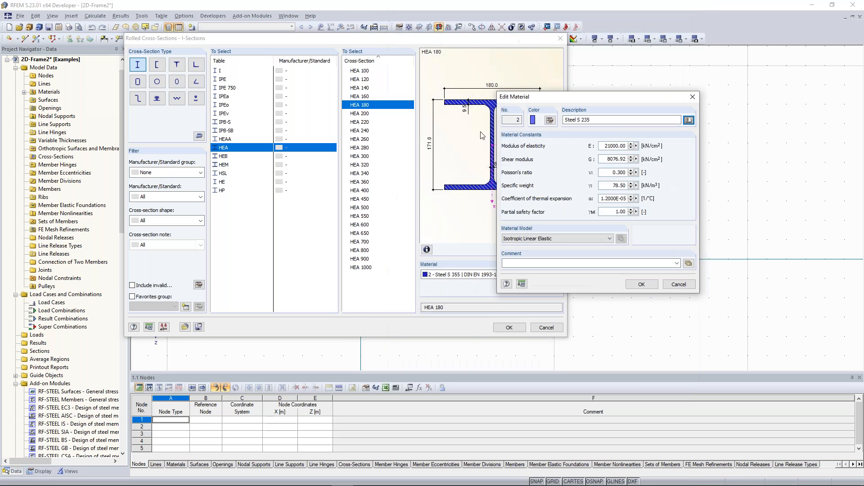
click(642, 285)
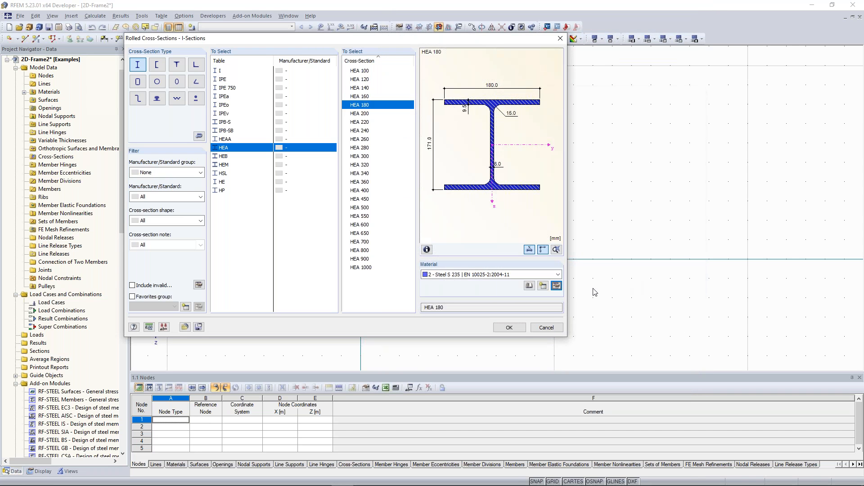
- Accept the HEA 180 section and place a vertical column 9 m high, starting at the origin
click(489, 275)
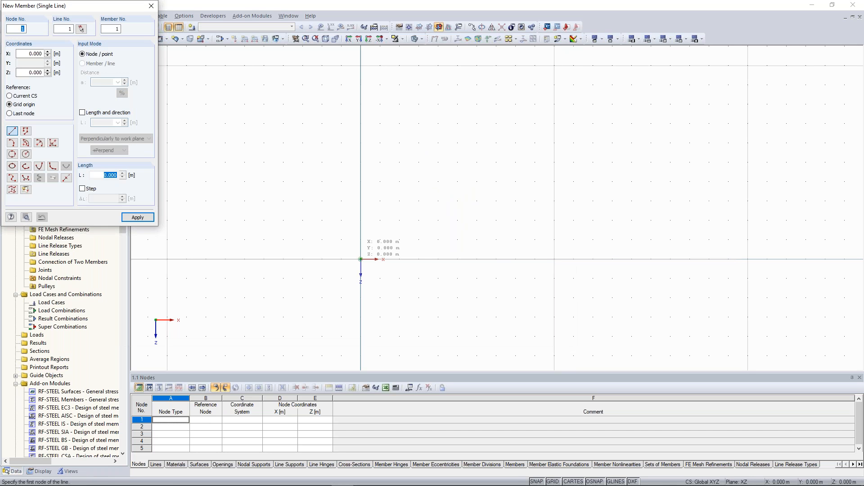
click(361, 260)
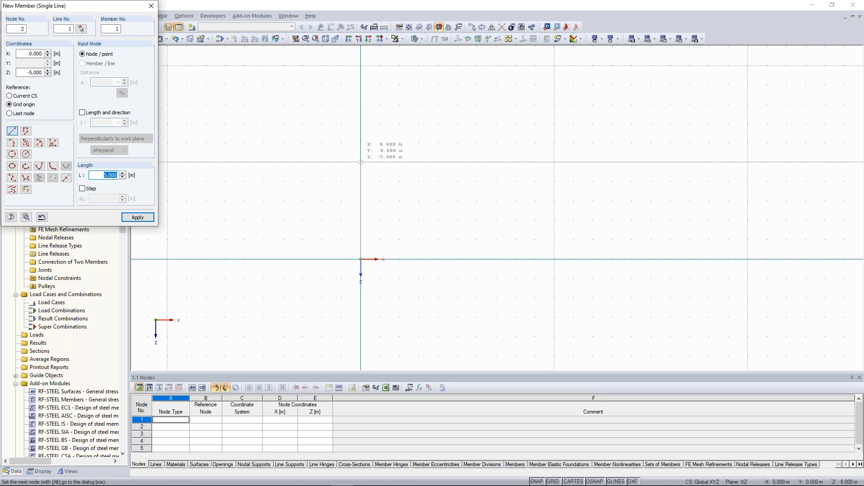
text(9)
key(Return)
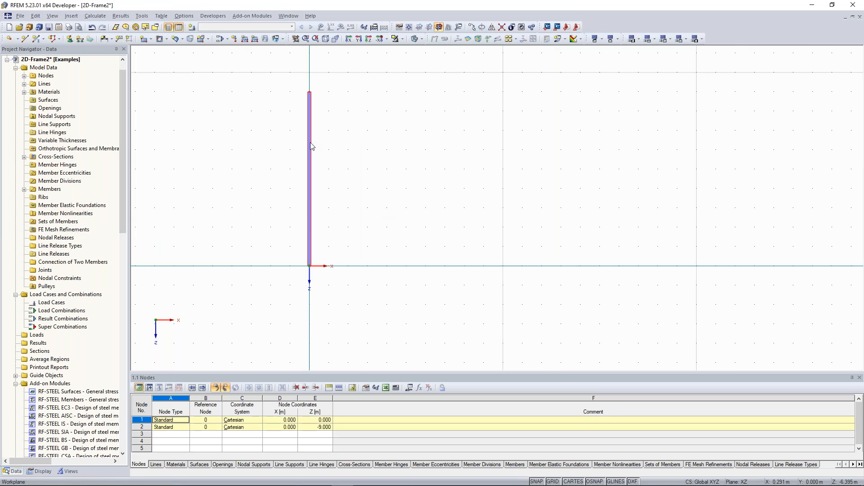
- Copy the column once with a displacement of 8 m in the X direction
right_click(310, 142)
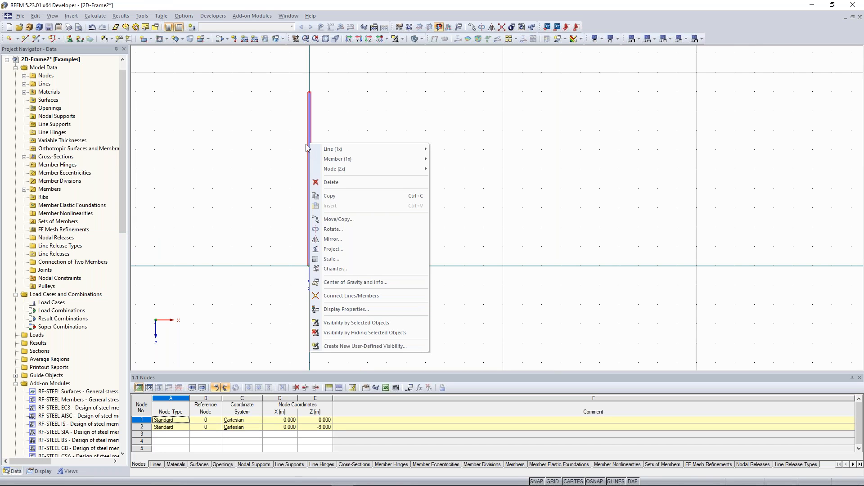
click(349, 220)
click(318, 166)
drag(355, 134, 582, 89)
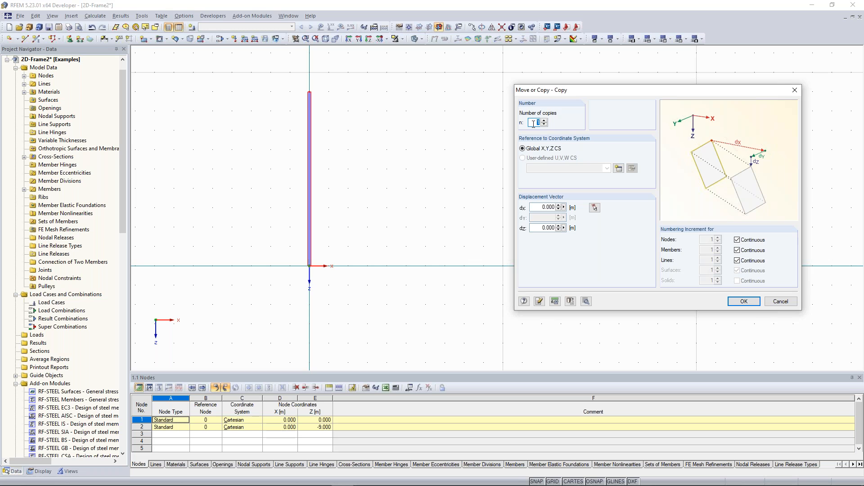
key(Tab)
text(8)
double_click(553, 207)
click(743, 301)
click(516, 218)
middle_drag(336, 180, 342, 187)
drag(280, 74, 477, 247)
middle_drag(405, 170, 413, 183)
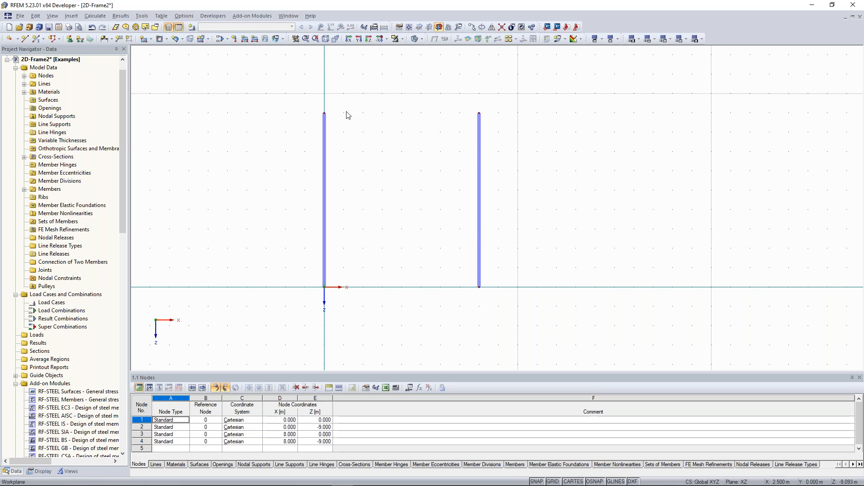
scroll(396, 123, up, 1)
middle_drag(405, 114, 422, 107)
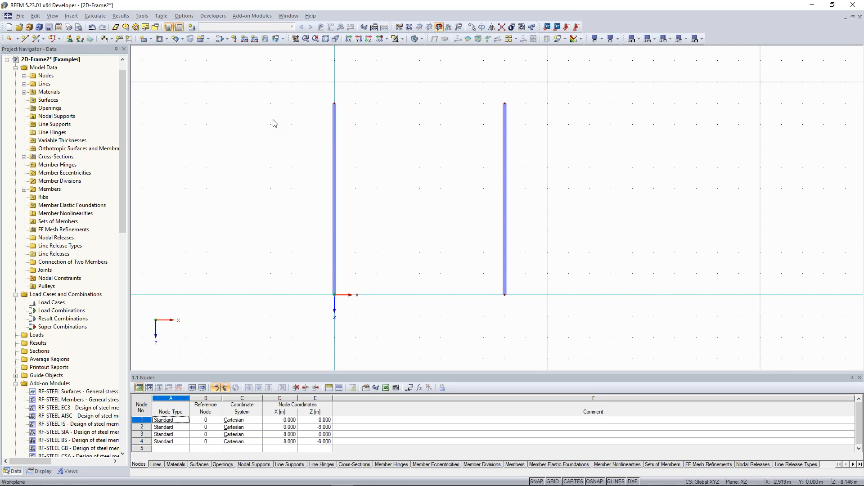
- Set up a new beam member with a new cross-section, choosing rolled I-section IPE 270 from the cross-section library
click(37, 40)
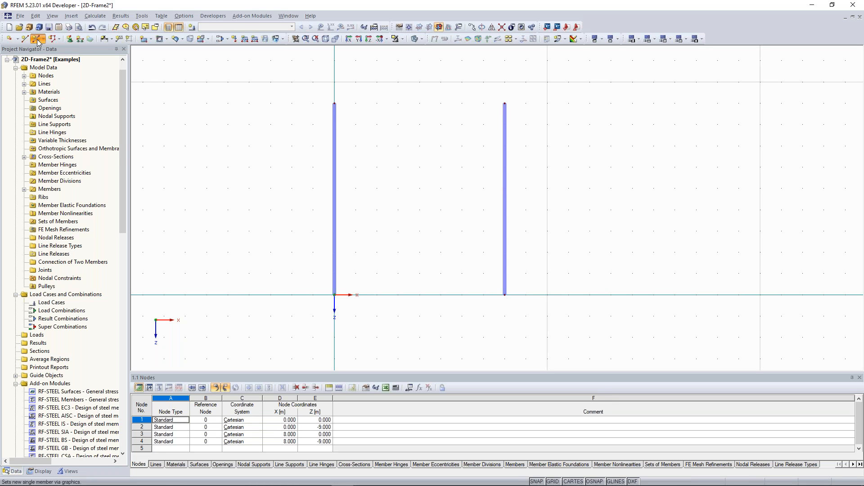
double_click(382, 135)
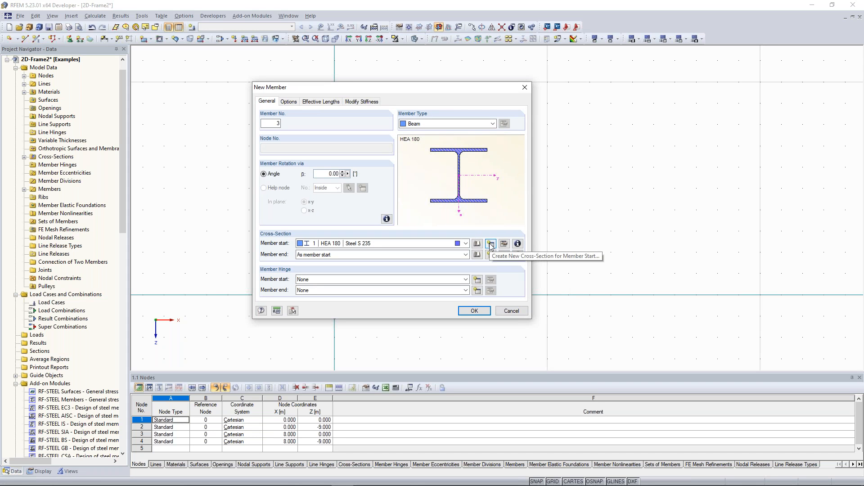
click(490, 244)
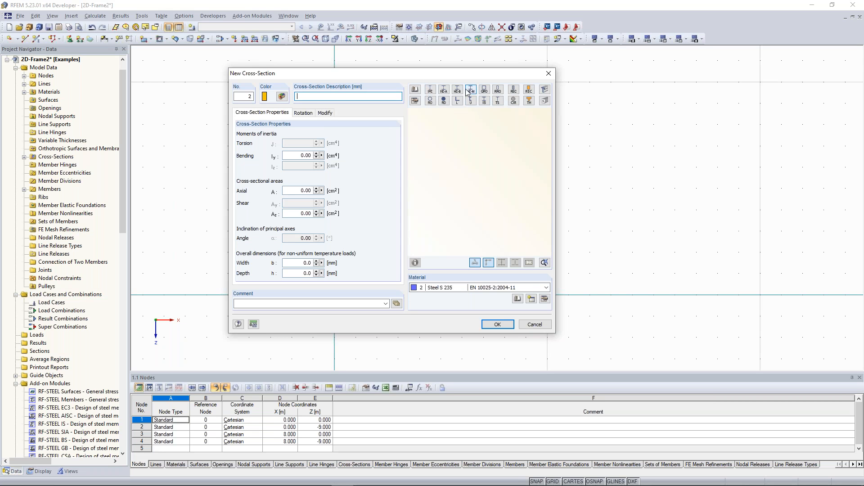
click(415, 90)
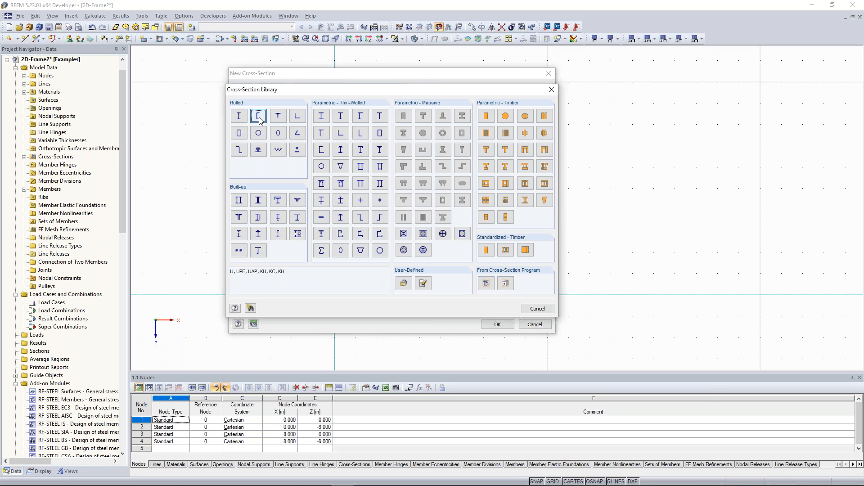
drag(375, 93, 285, 139)
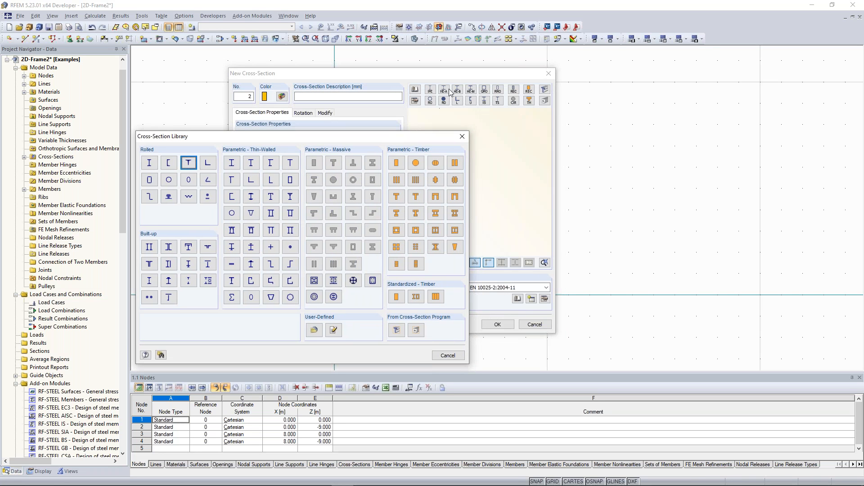
click(149, 162)
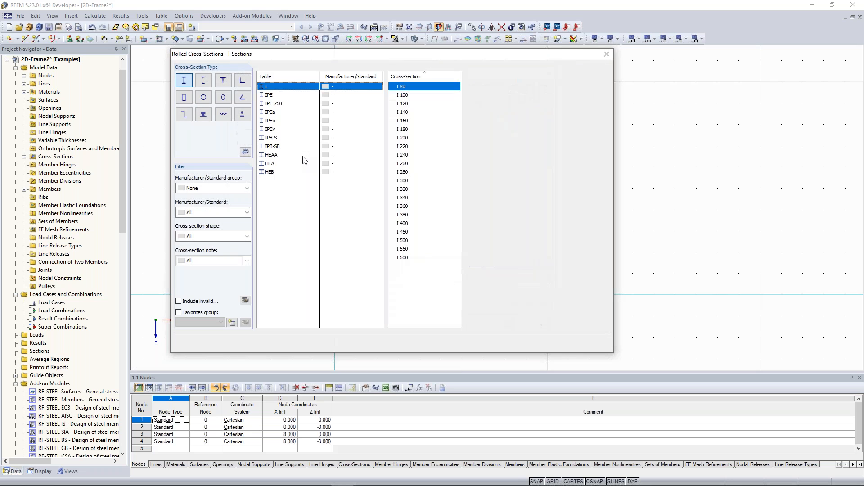
click(272, 95)
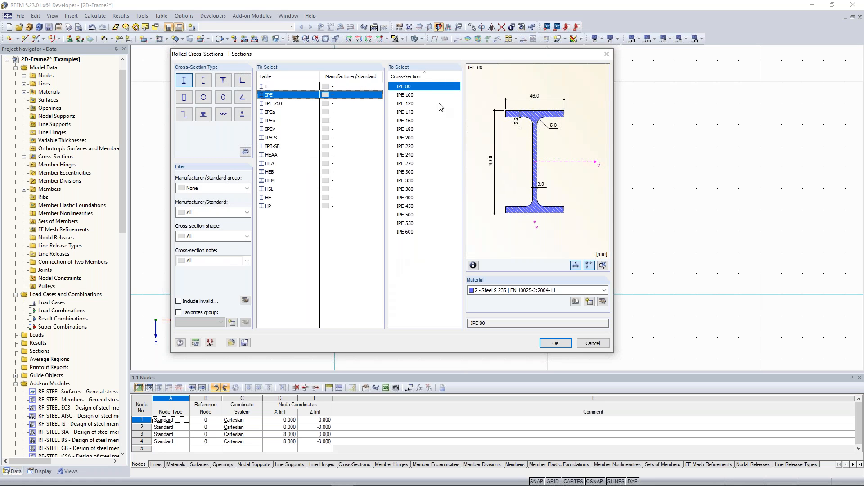
click(409, 164)
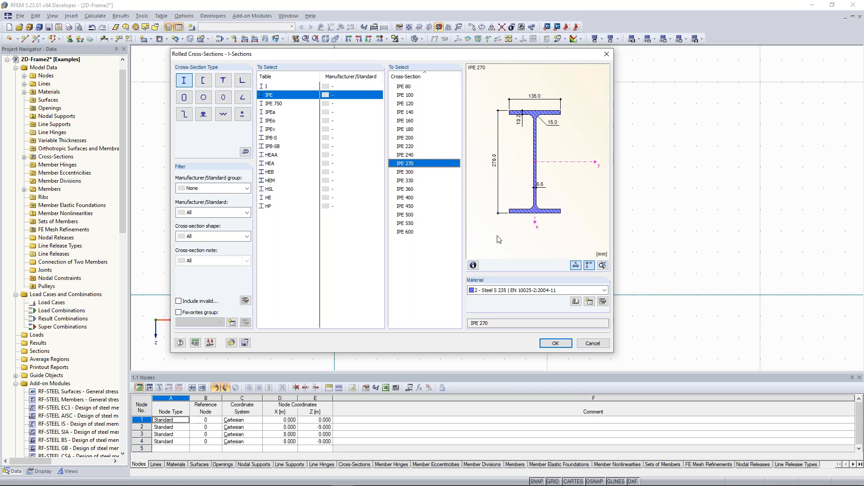
- Examine the IPE 270 section properties, including its cross-sectional area and moments of inertia
click(473, 266)
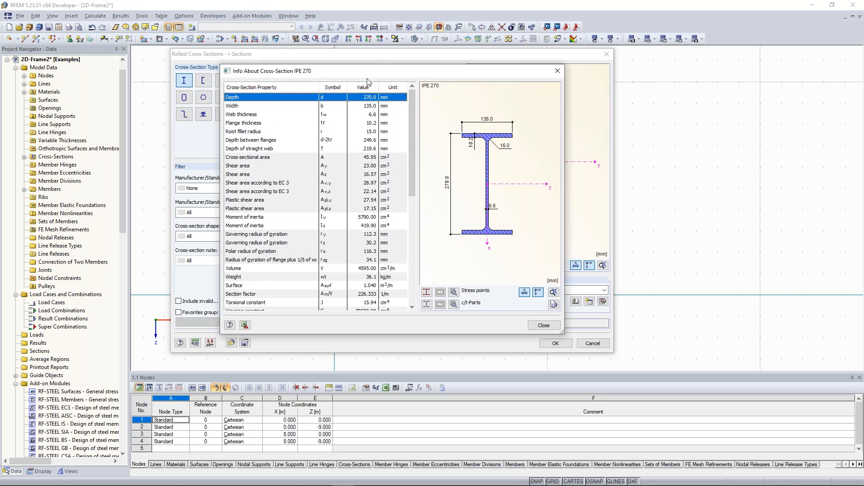
mouse_move(412, 101)
mouse_down()
mouse_move(404, 218)
mouse_move(415, 92)
mouse_up()
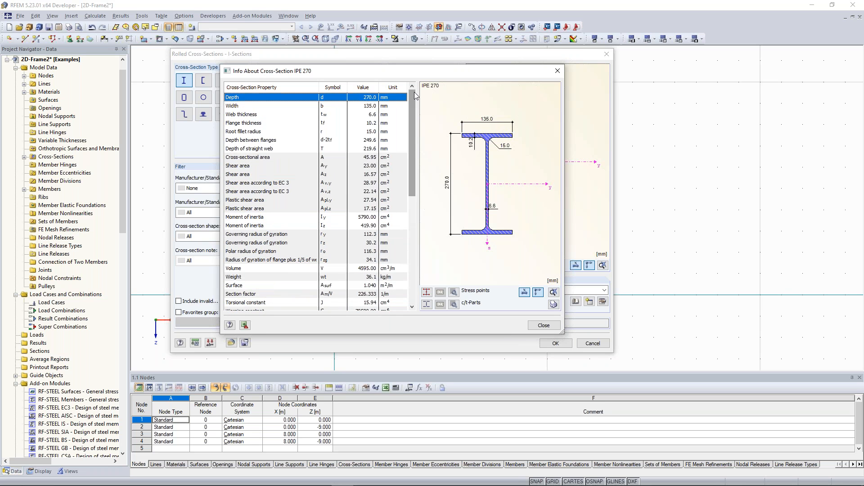
click(261, 157)
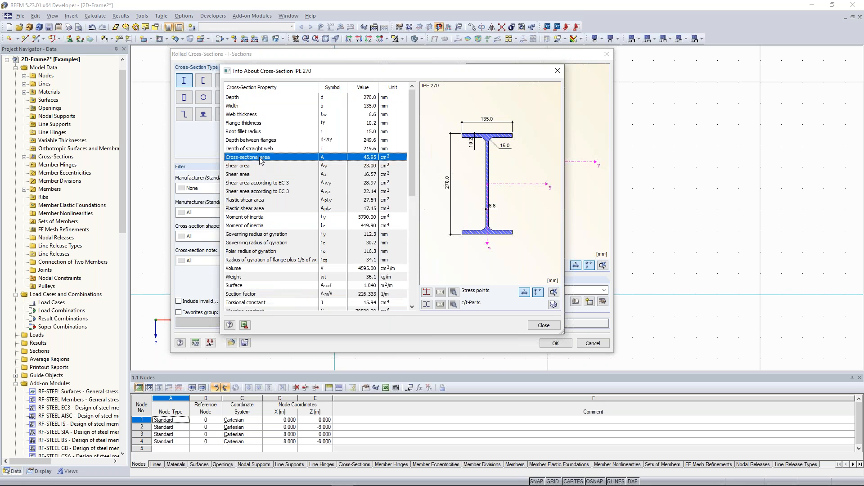
drag(412, 171, 412, 183)
click(396, 191)
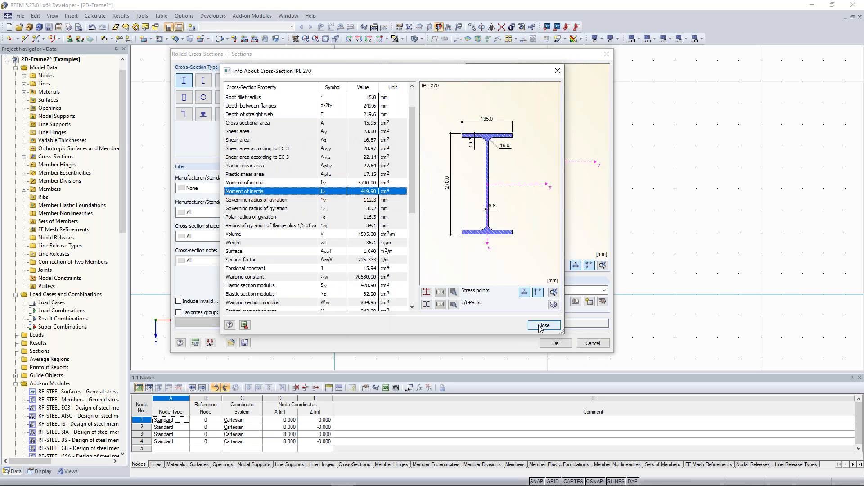
click(544, 325)
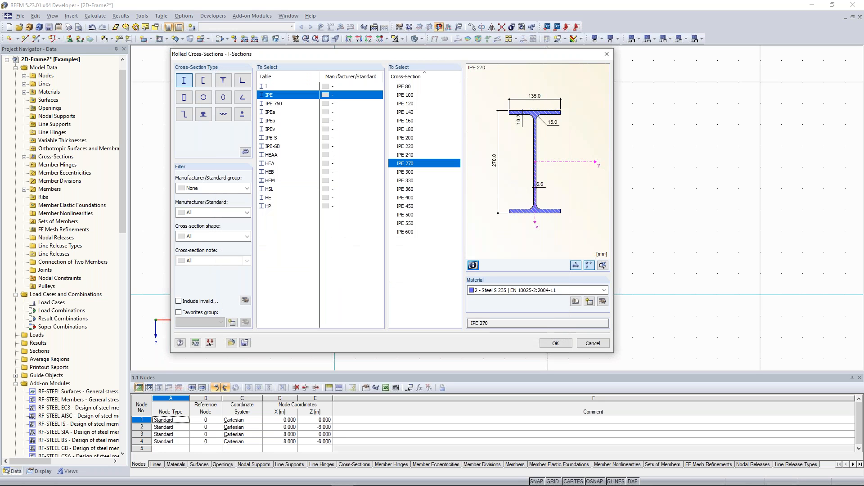
- Accept the IPE 270 section in Steel S 235 and place the horizontal beam between the tops of the two columns
click(556, 345)
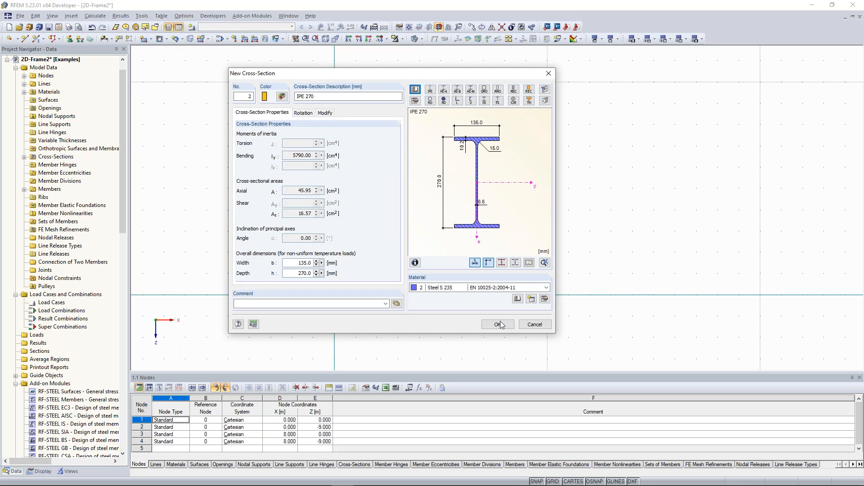
click(499, 324)
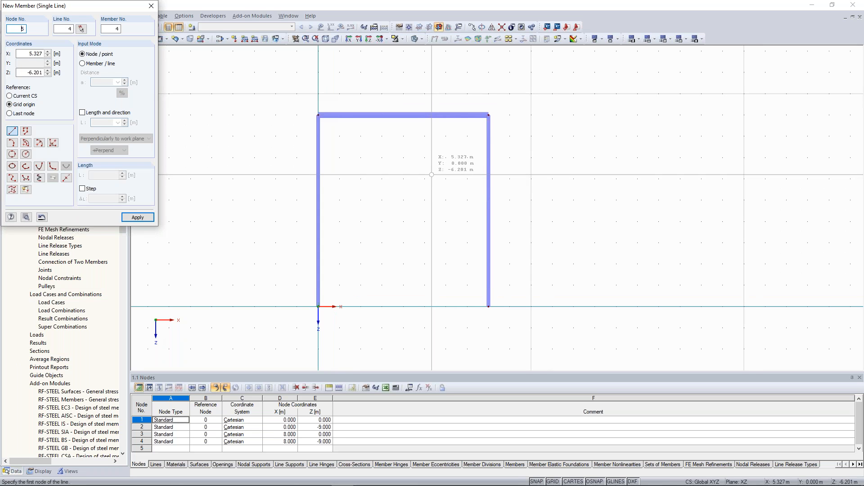
key(Escape)
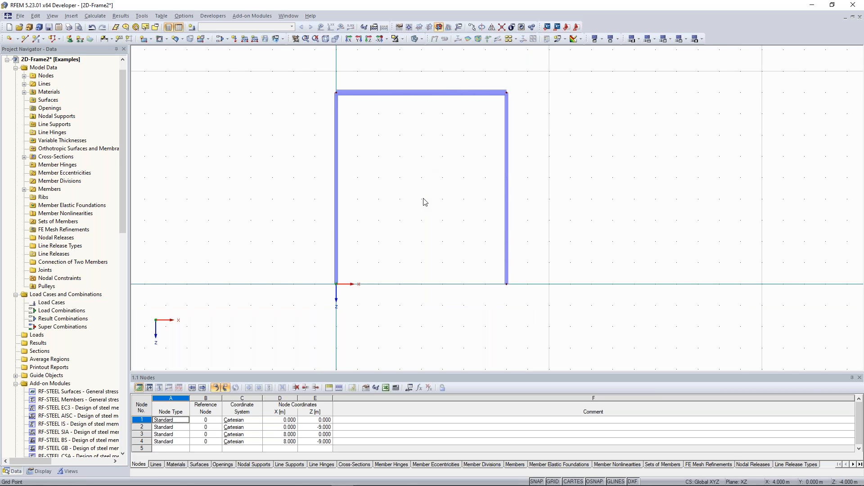
scroll(425, 202, up, 1)
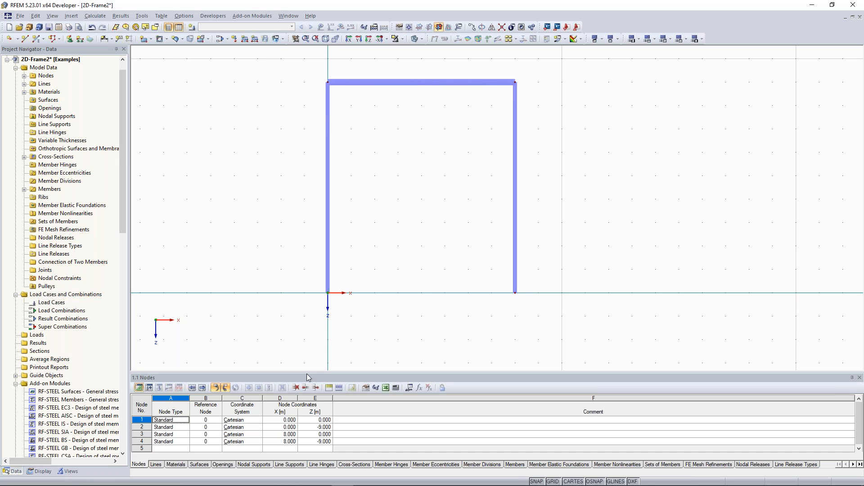
- Enlarge the table area slightly and create an additional cross-section IPE 360 in Steel S 235
drag(307, 373, 308, 351)
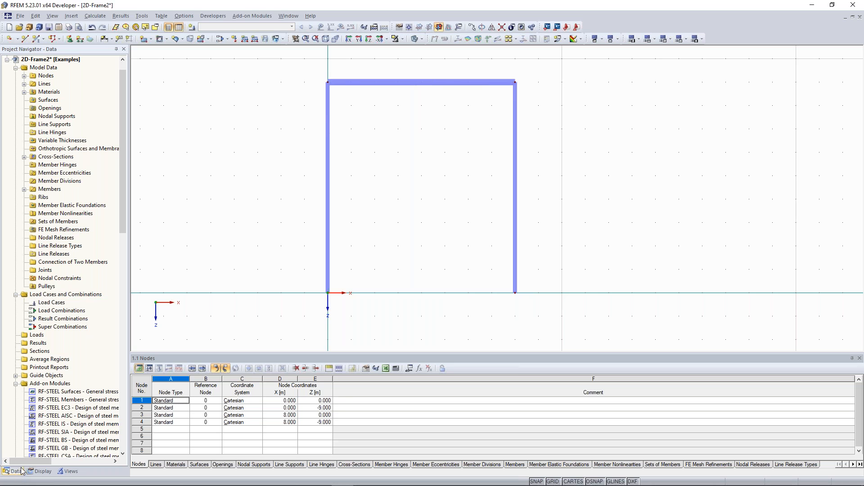
click(23, 157)
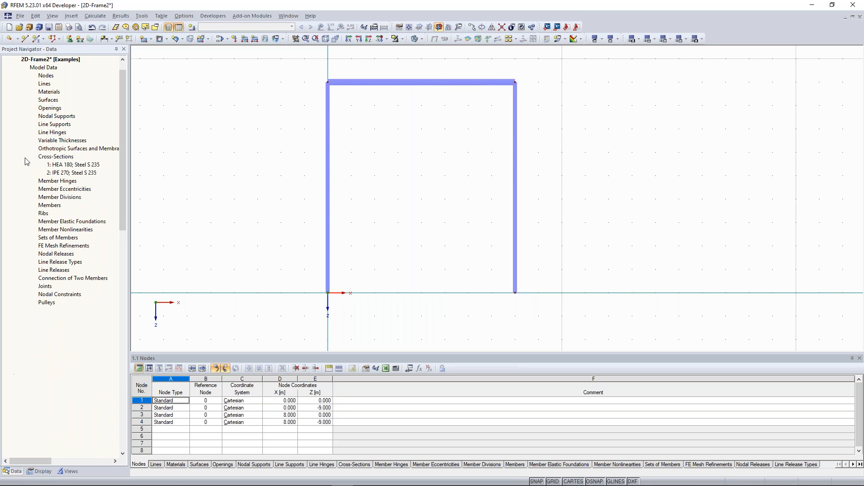
right_click(51, 160)
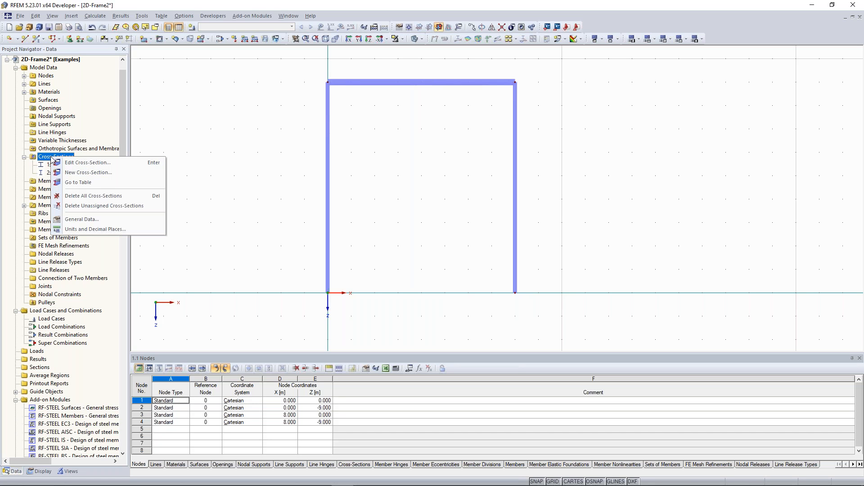
click(94, 174)
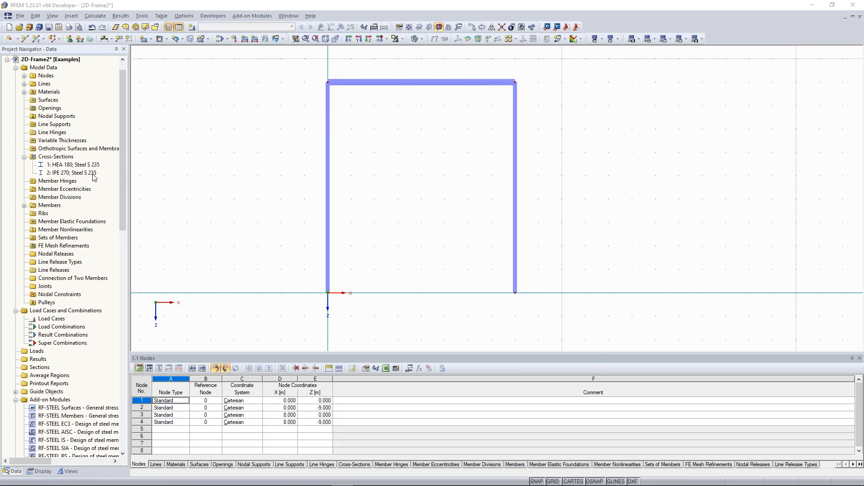
drag(370, 123, 268, 103)
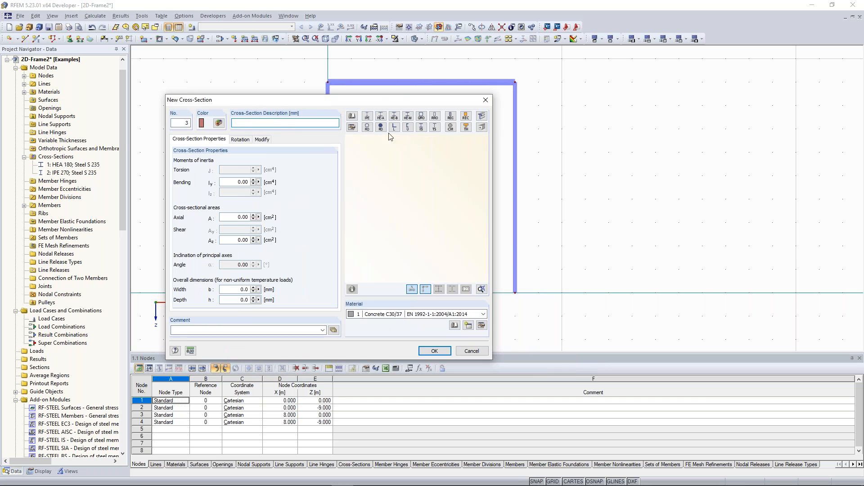
click(368, 117)
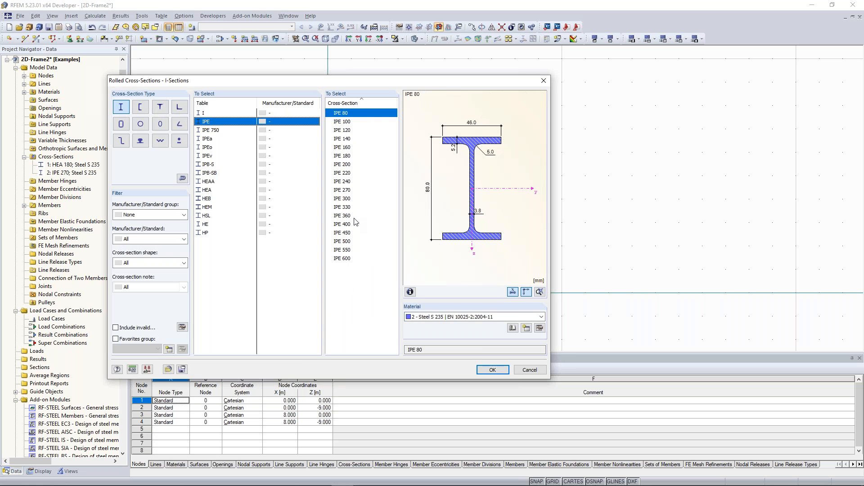
click(353, 216)
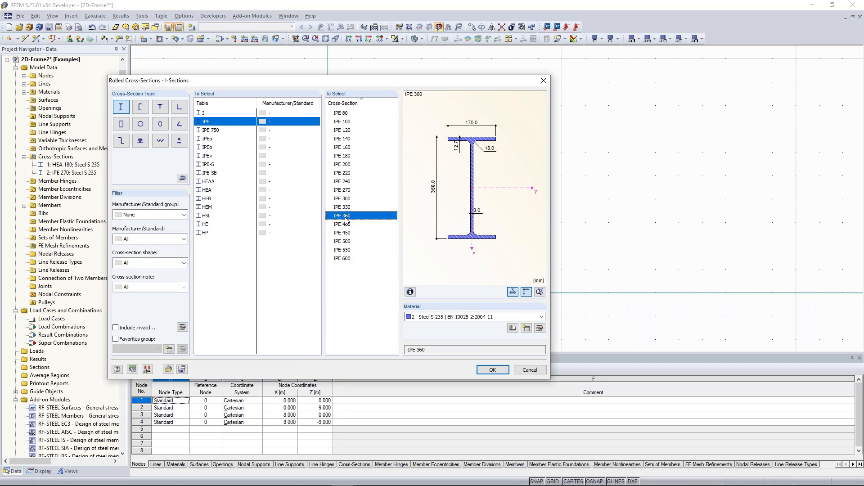
click(492, 370)
click(432, 349)
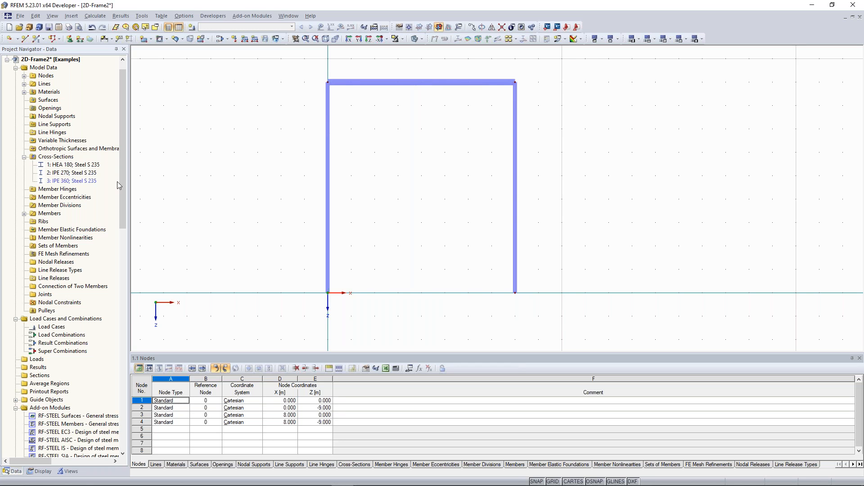
- Divide the left column by distance with a new intermediate node 5 m from the member start
drag(304, 62, 552, 336)
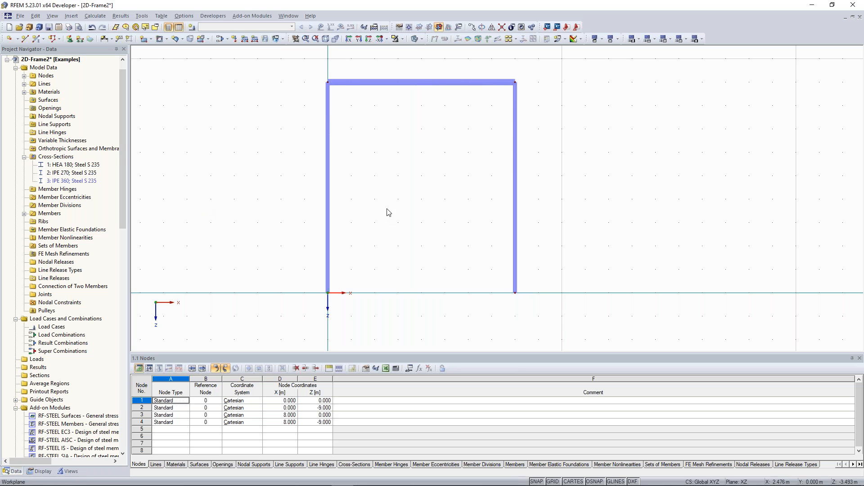
middle_drag(348, 173, 340, 171)
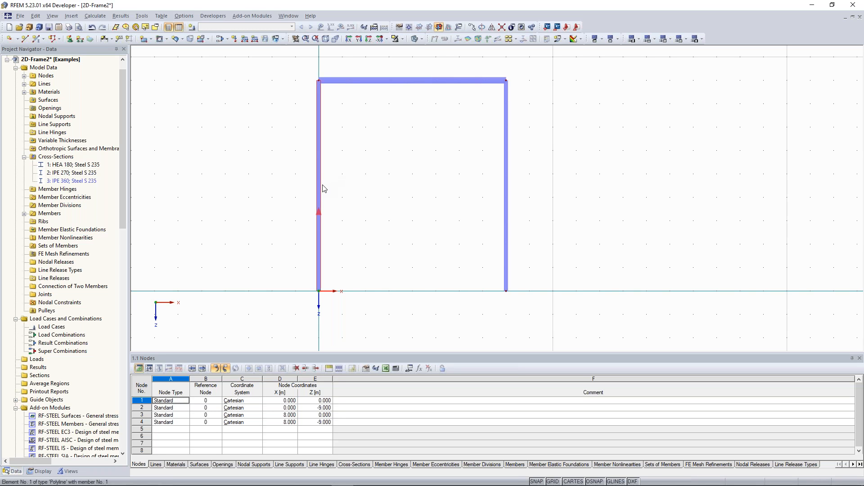
mouse_move(320, 182)
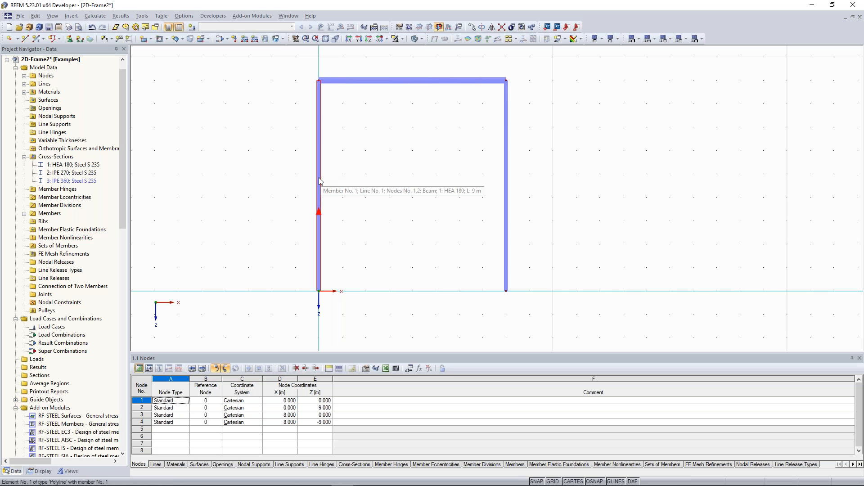
right_click(320, 181)
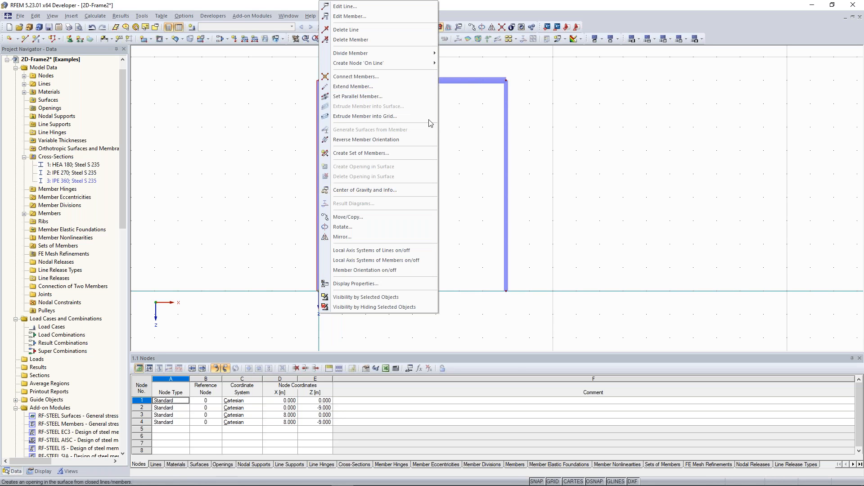
mouse_move(416, 52)
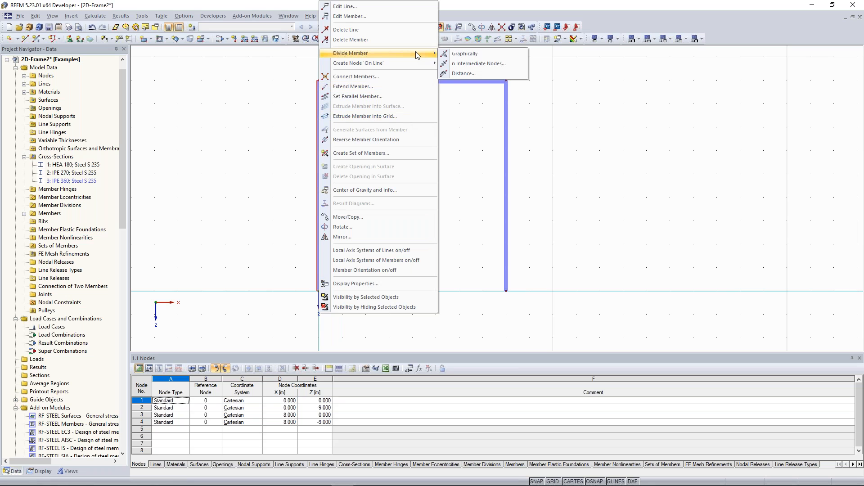
click(504, 72)
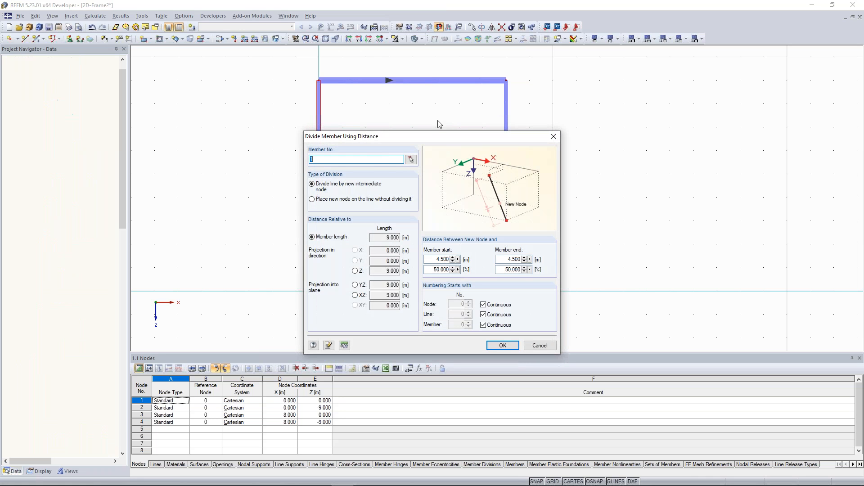
drag(424, 137, 650, 81)
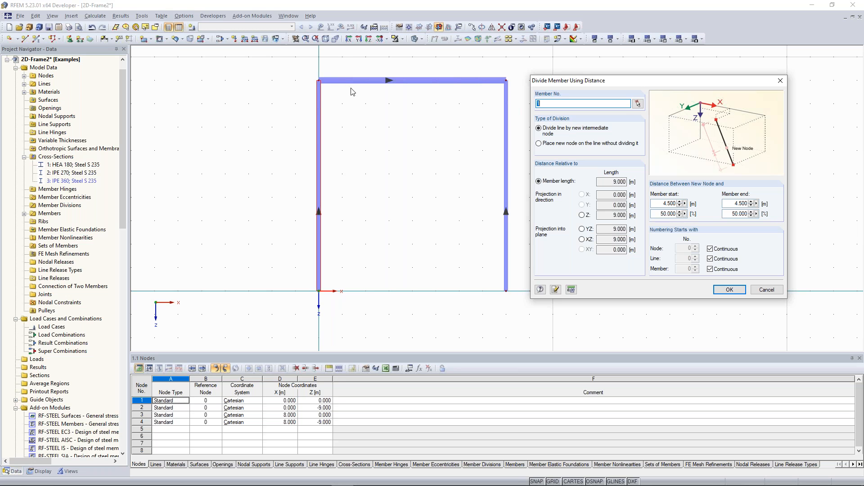
double_click(668, 203)
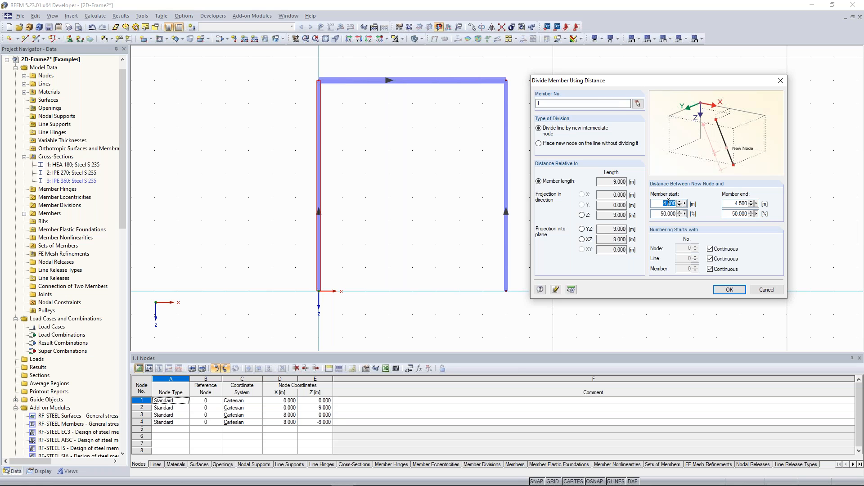
text(5)
click(728, 289)
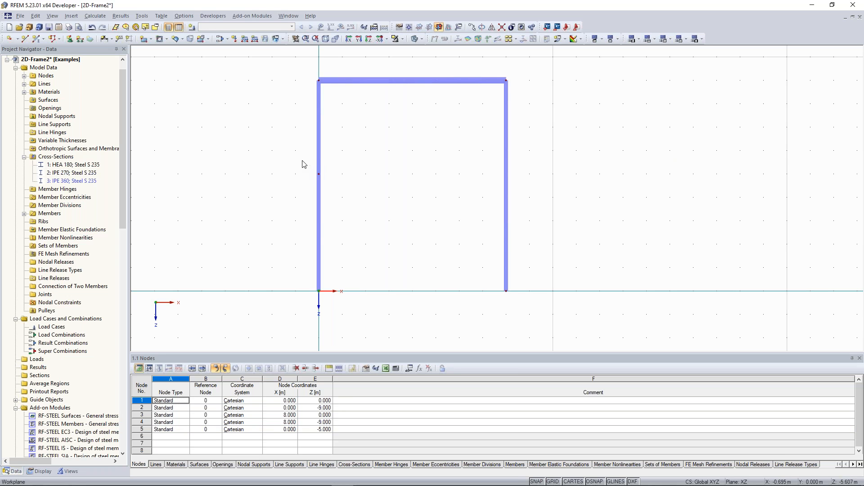
- Add an 8 m long horizontal IPE 360 beam in Steel S 235 from the left column's intermediate node to the right column
middle_drag(299, 157, 281, 154)
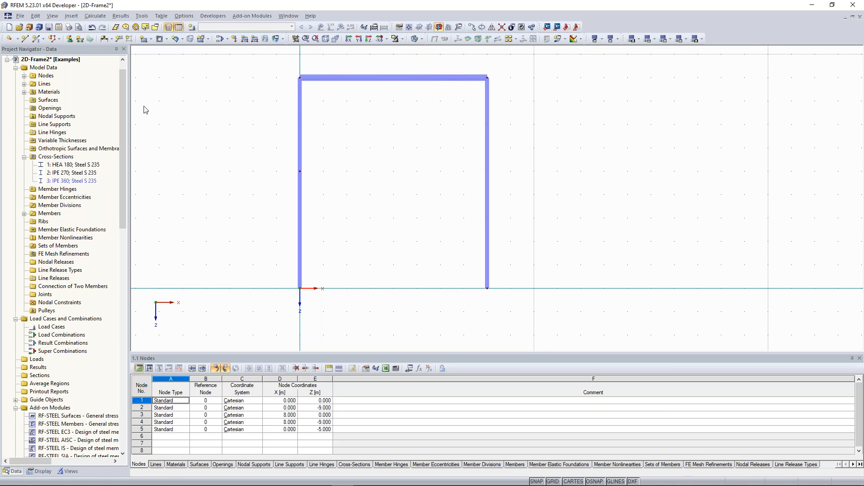
middle_drag(378, 129, 388, 127)
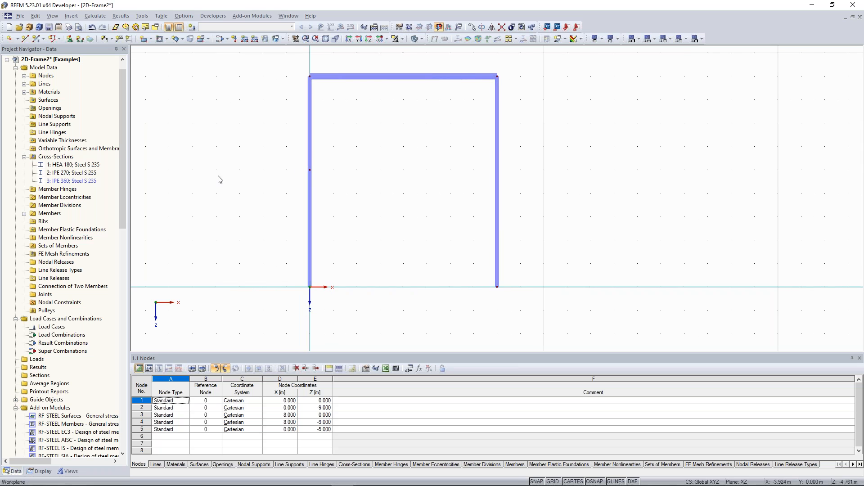
click(37, 39)
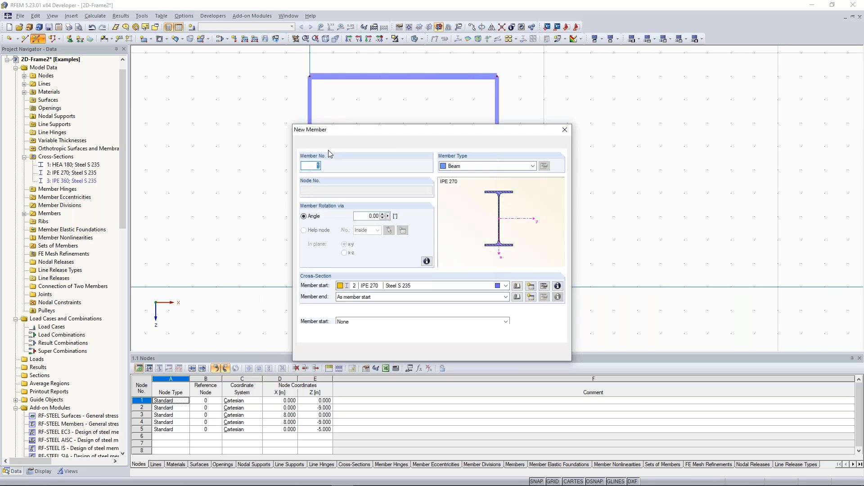
click(397, 286)
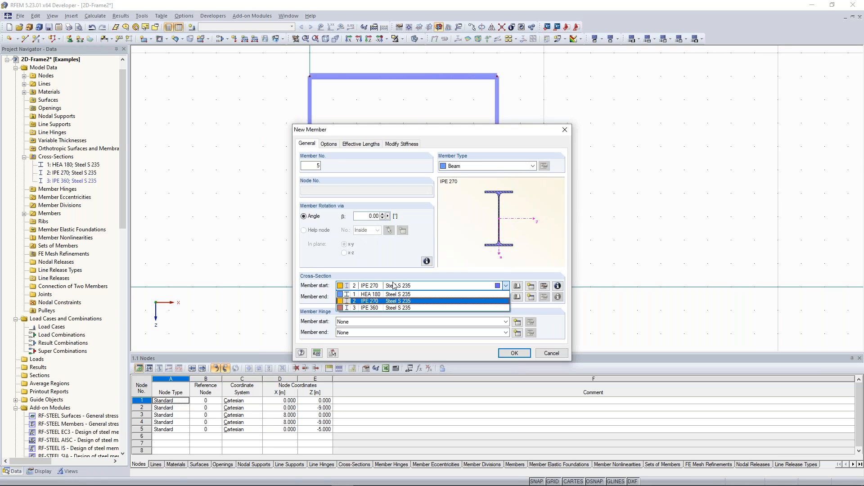
click(379, 307)
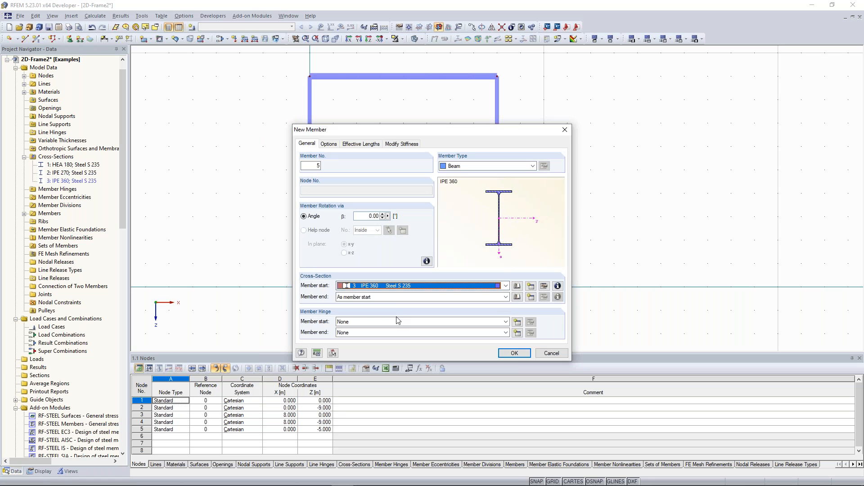
click(514, 353)
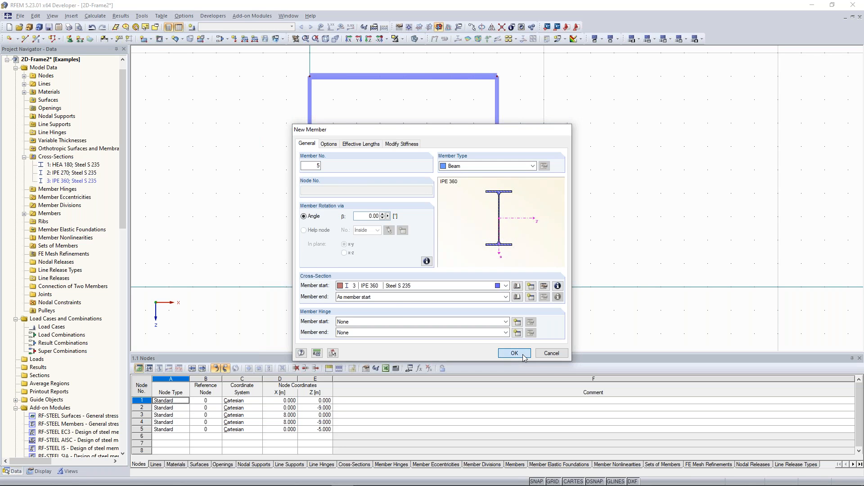
click(310, 169)
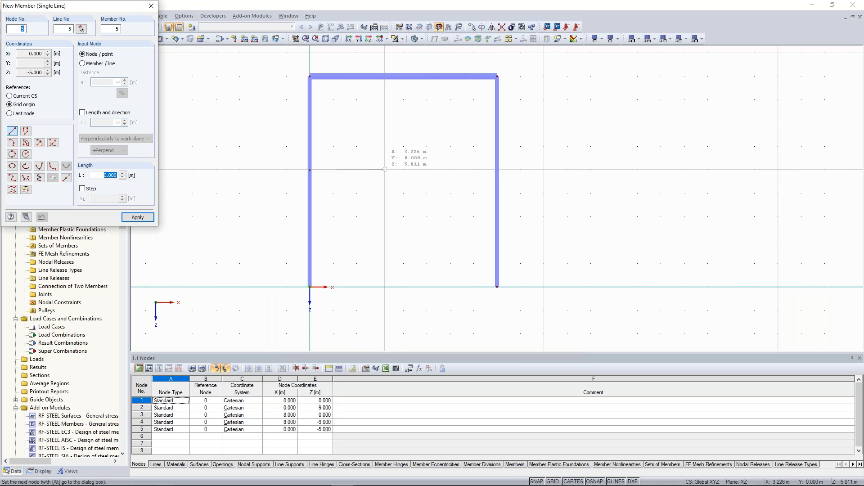
text(8)
key(Return)
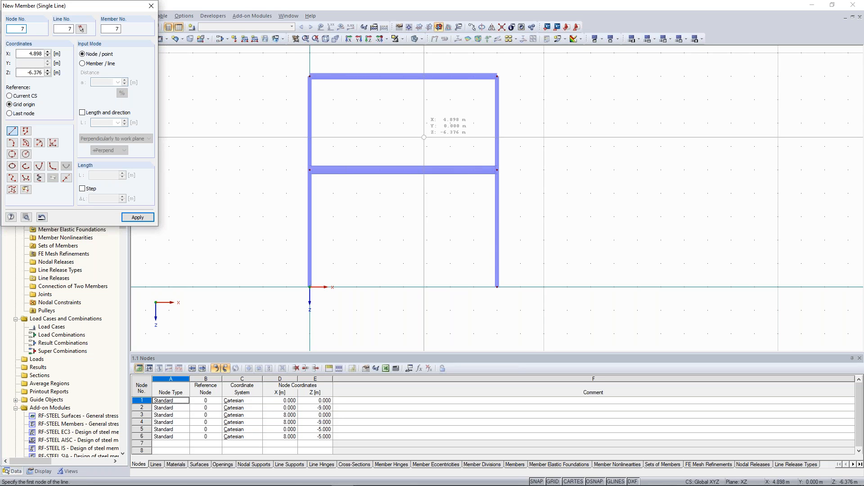
key(Escape)
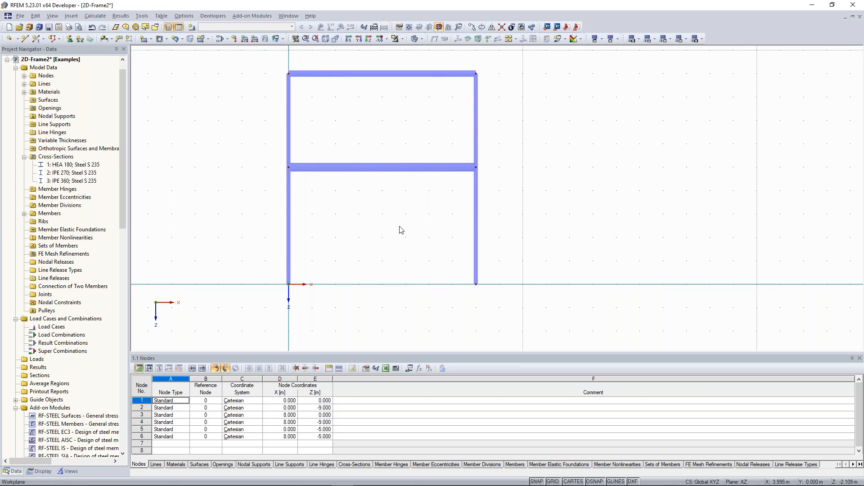
- Divide the IPE 360 beam graphically 4.5 m from its left end, using 0.5 m spacing steps
right_click(403, 164)
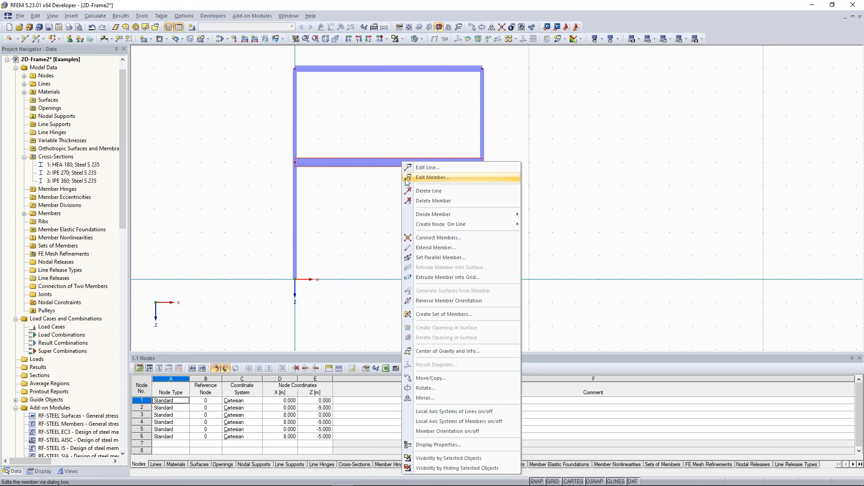
mouse_move(456, 217)
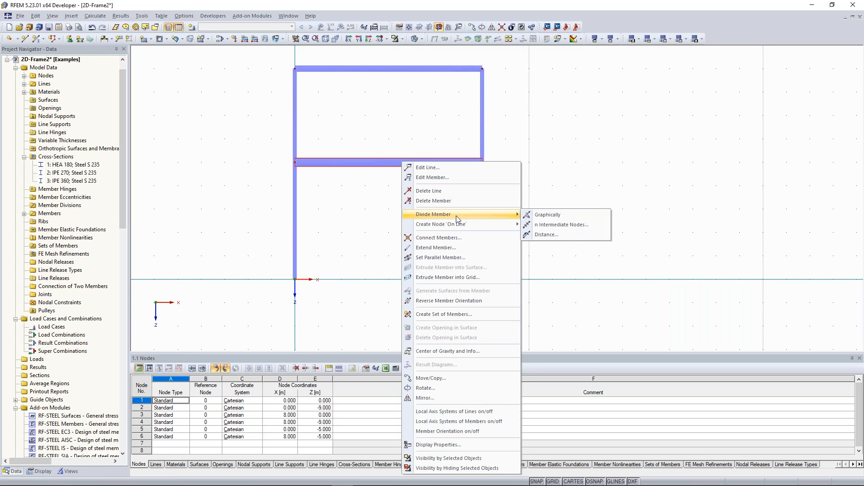
click(548, 216)
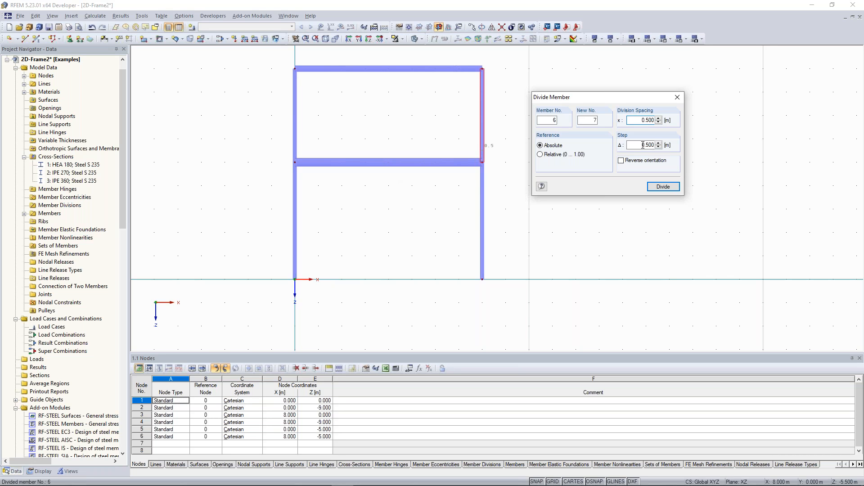
double_click(648, 145)
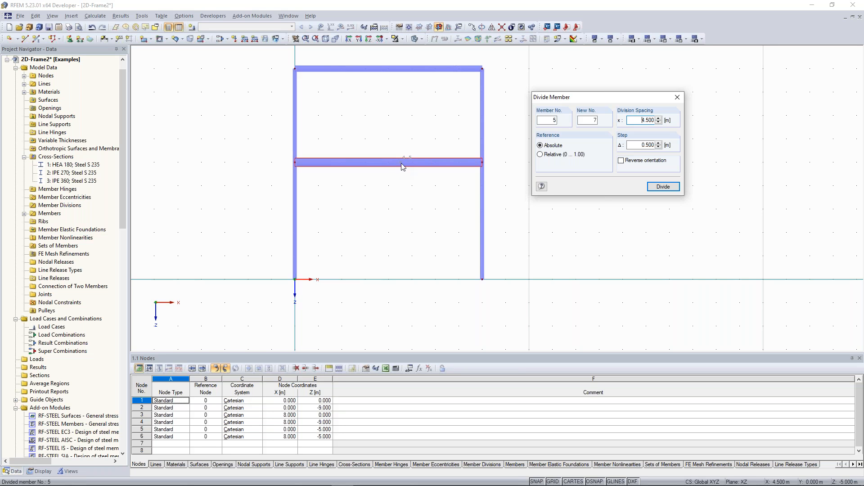
click(401, 168)
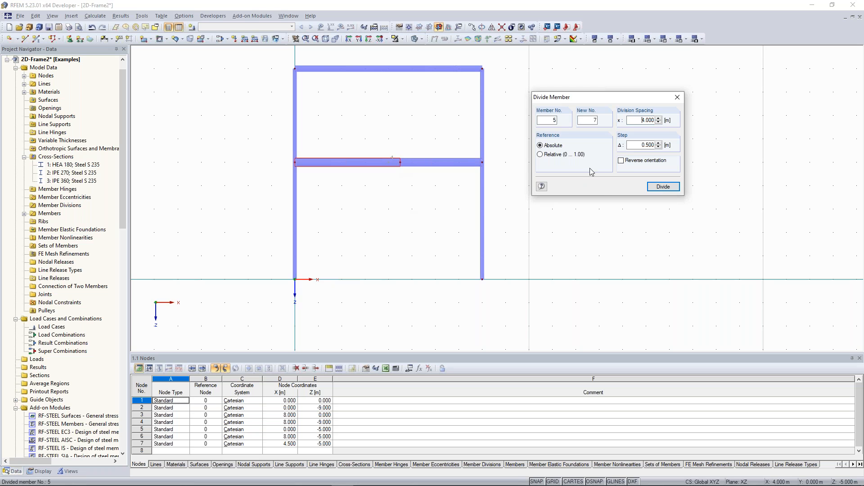
click(677, 99)
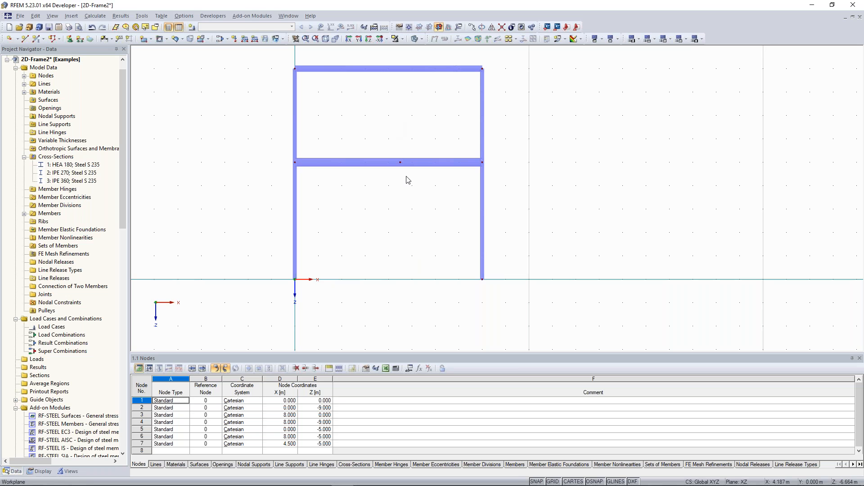
- Copy the lower segment of the left column so that its top meets the IPE 360 beam's intermediate node
middle_drag(408, 216, 414, 208)
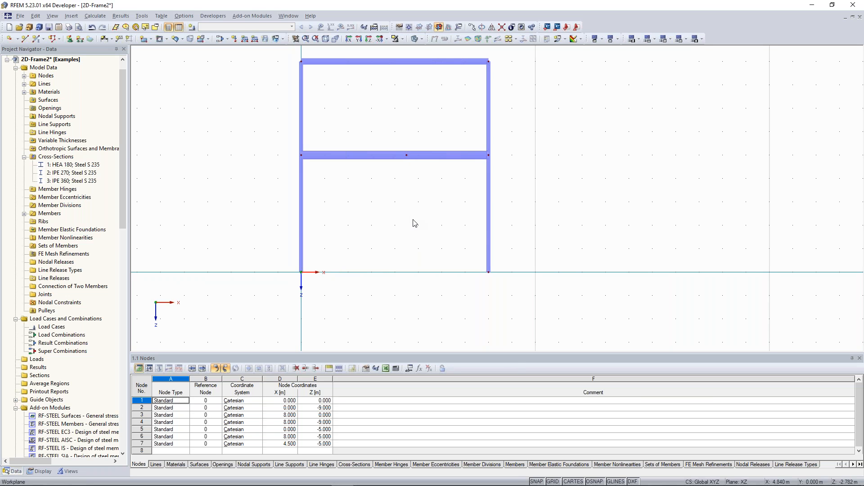
drag(397, 117, 415, 290)
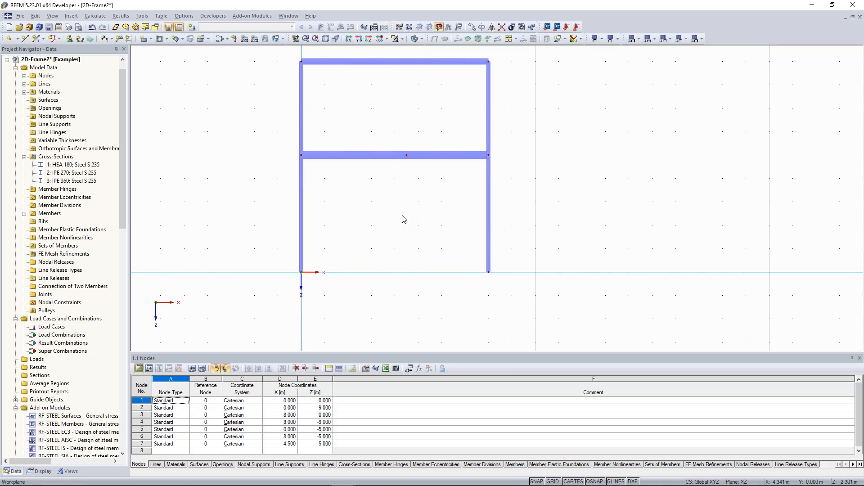
click(301, 187)
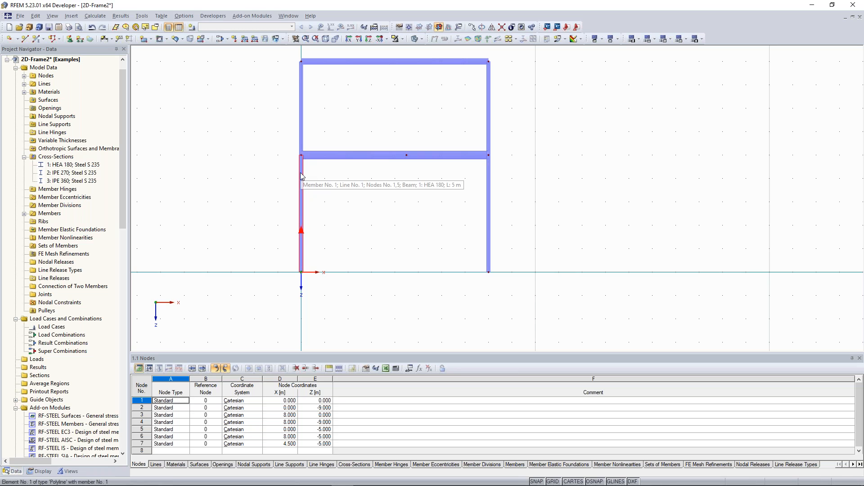
ctrl+drag(302, 176, 407, 155)
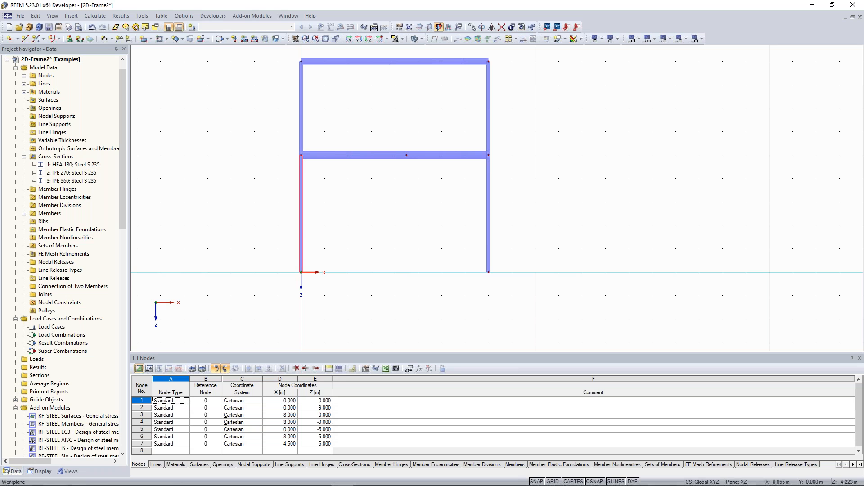
click(439, 213)
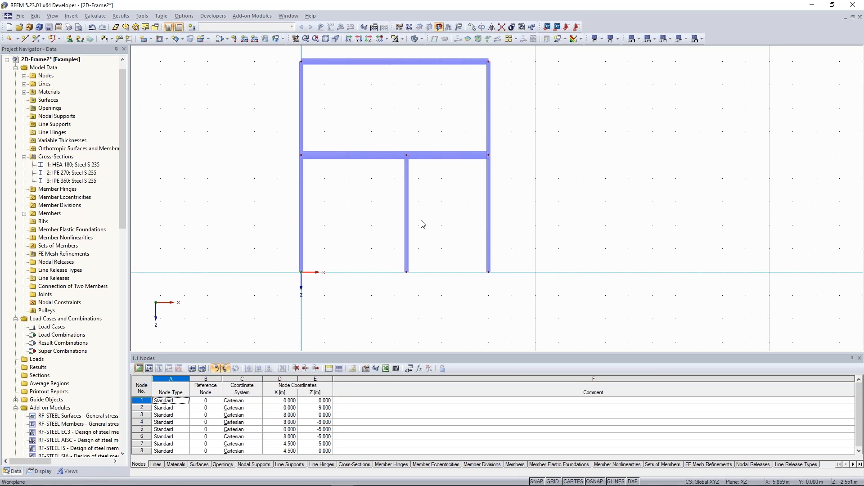
- Start generating bracing in cells with tension members and create a new RD 20 solid round cross-section in Steel S 235 for them
middle_drag(414, 266, 409, 270)
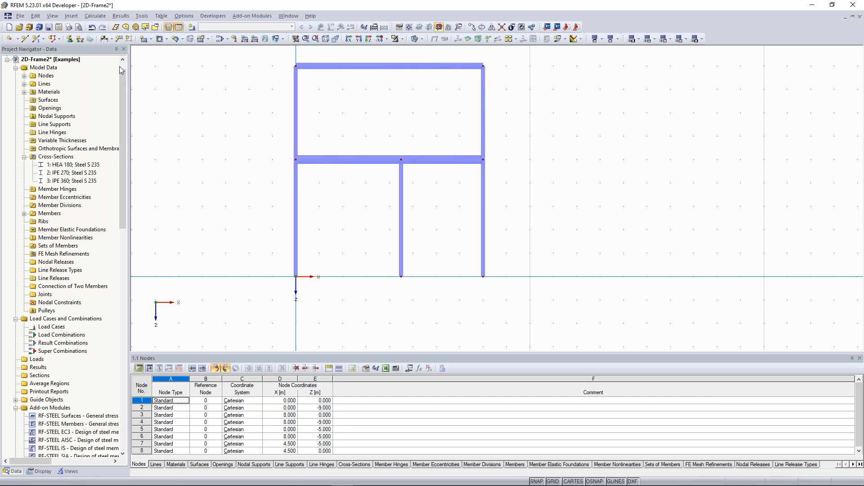
click(144, 17)
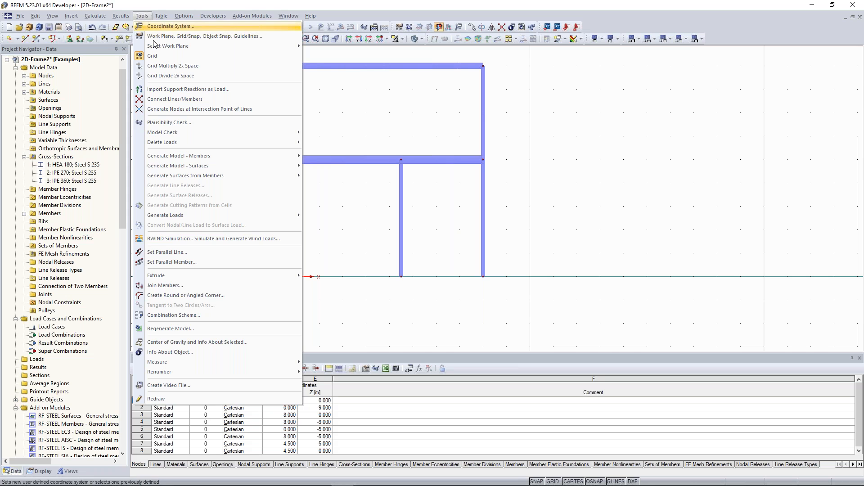
mouse_move(199, 157)
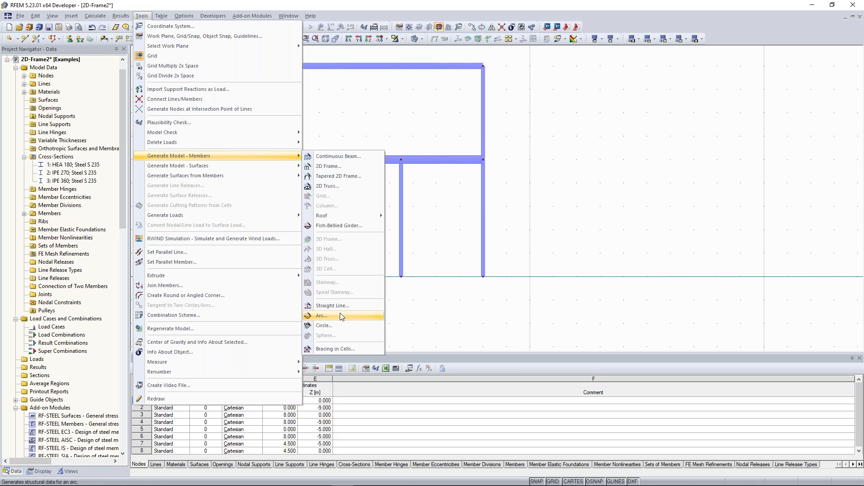
click(355, 349)
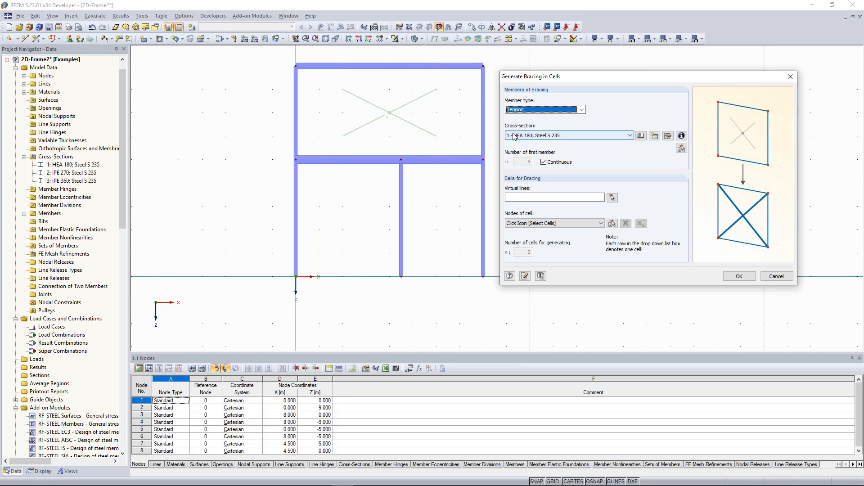
click(654, 136)
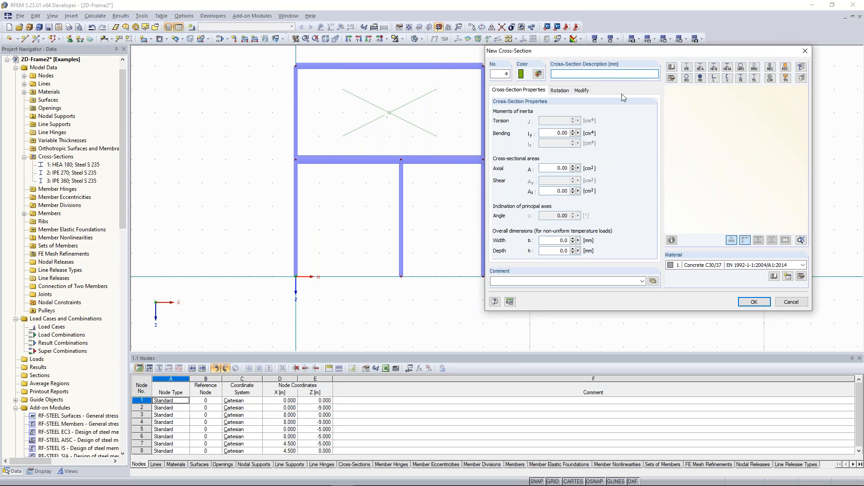
drag(636, 56, 612, 59)
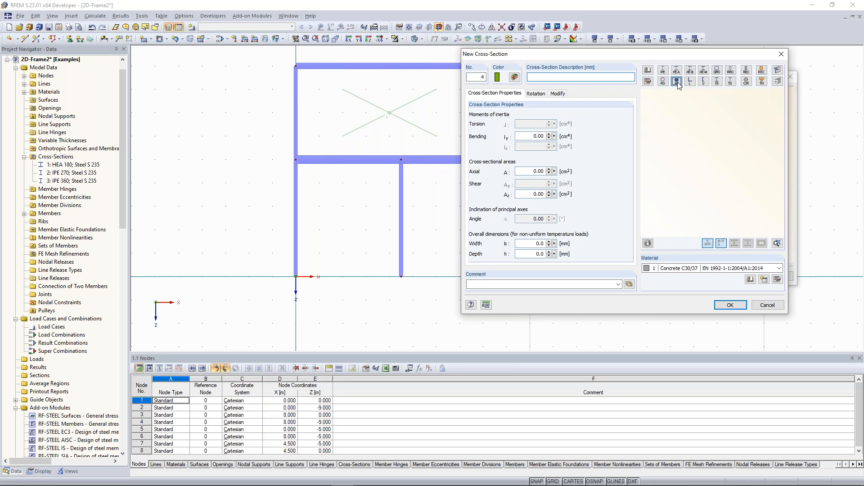
click(674, 80)
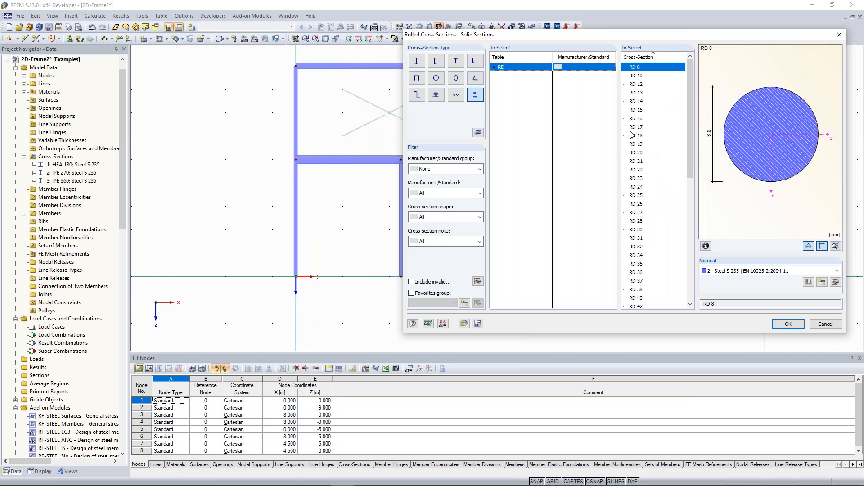
click(640, 153)
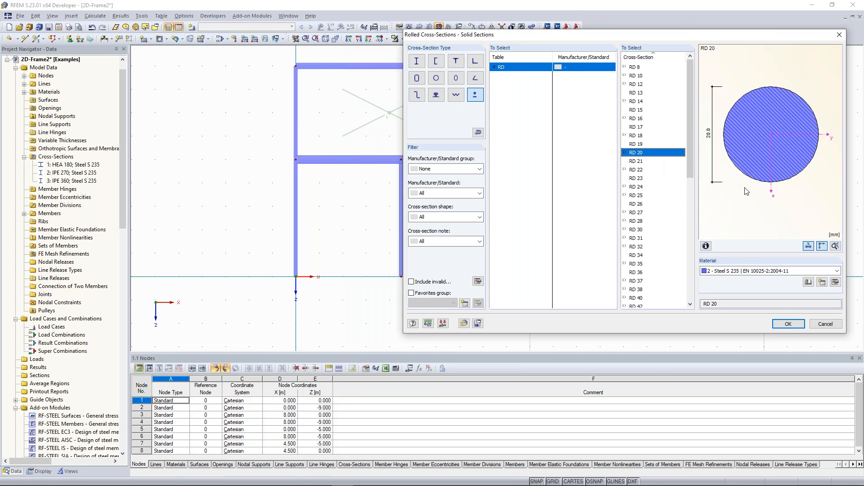
click(788, 325)
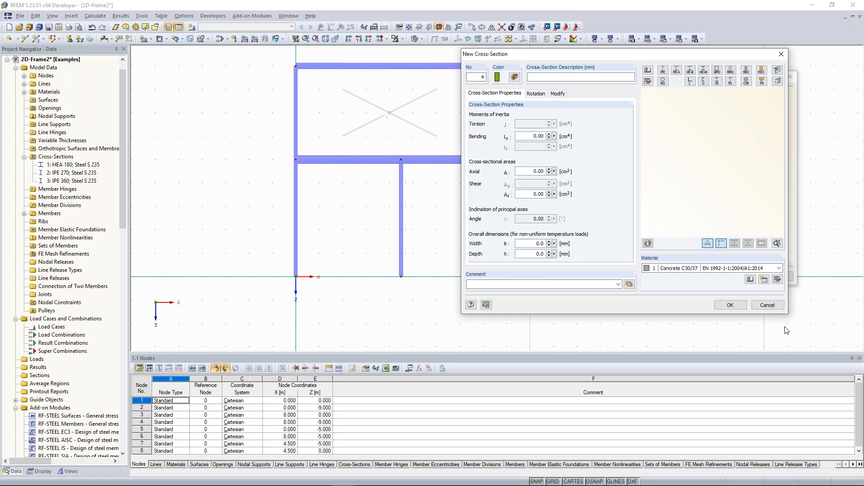
click(728, 306)
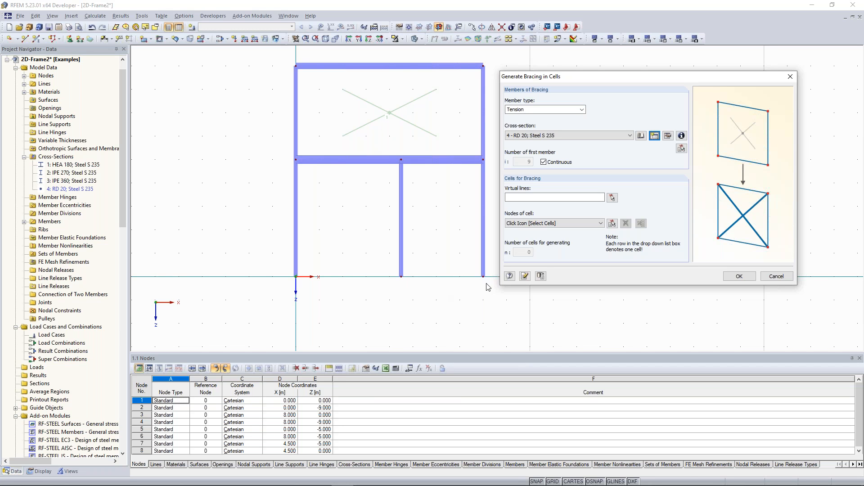
- Define a virtual line between the middle and right column bases and generate the cross bracing in the cell between these columns
click(612, 198)
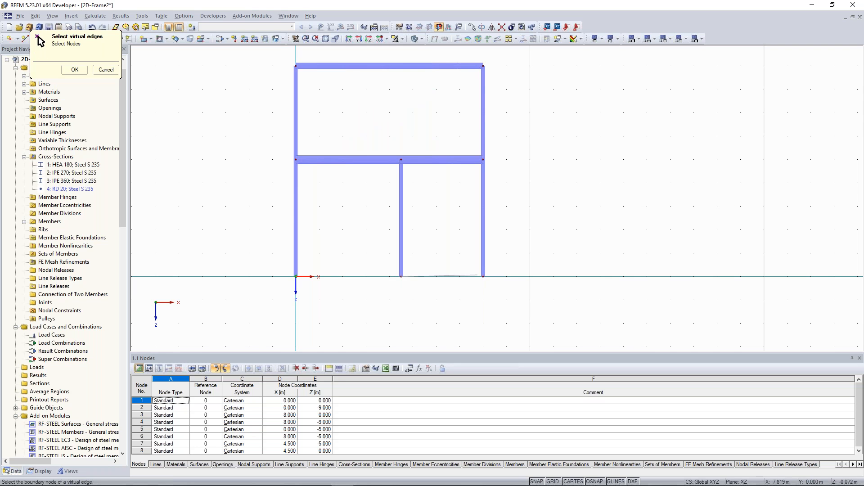
click(75, 69)
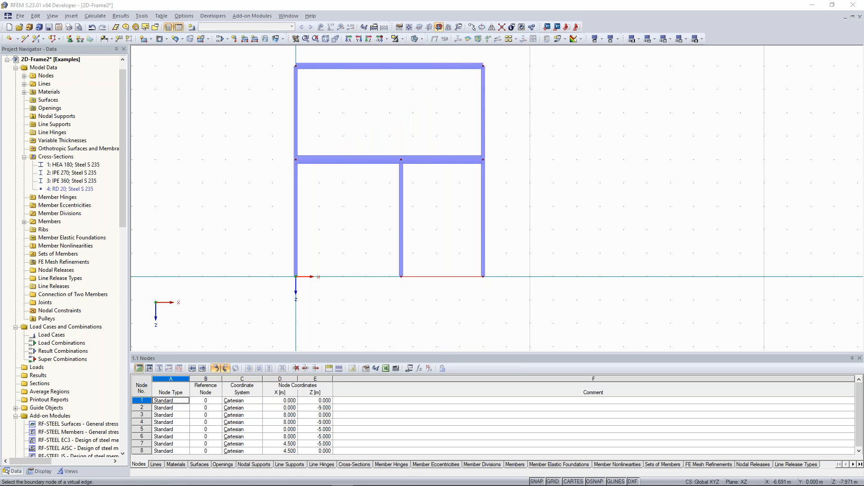
click(473, 278)
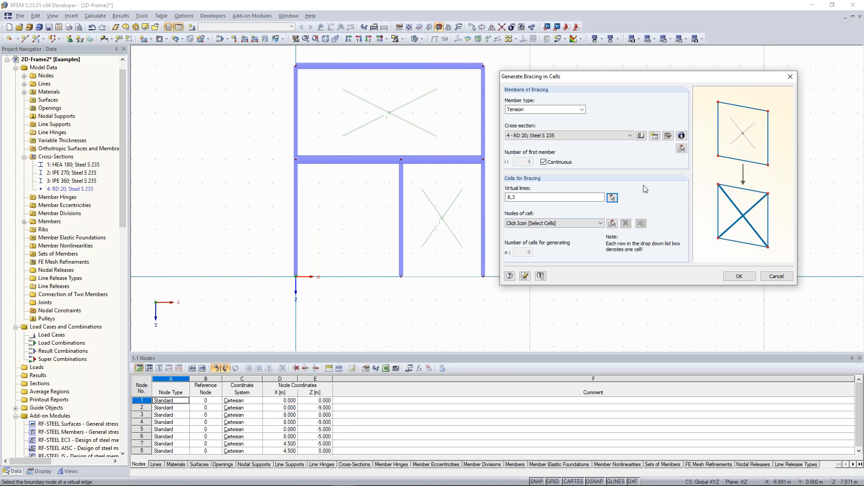
click(612, 224)
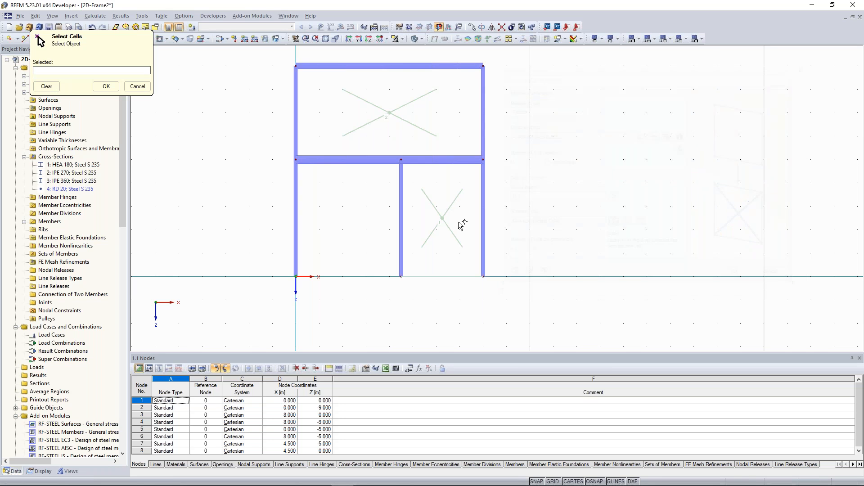
click(107, 86)
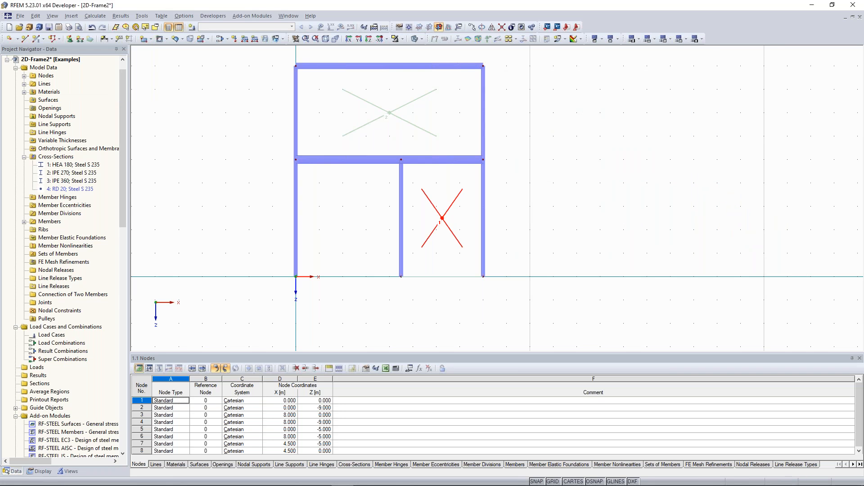
click(740, 276)
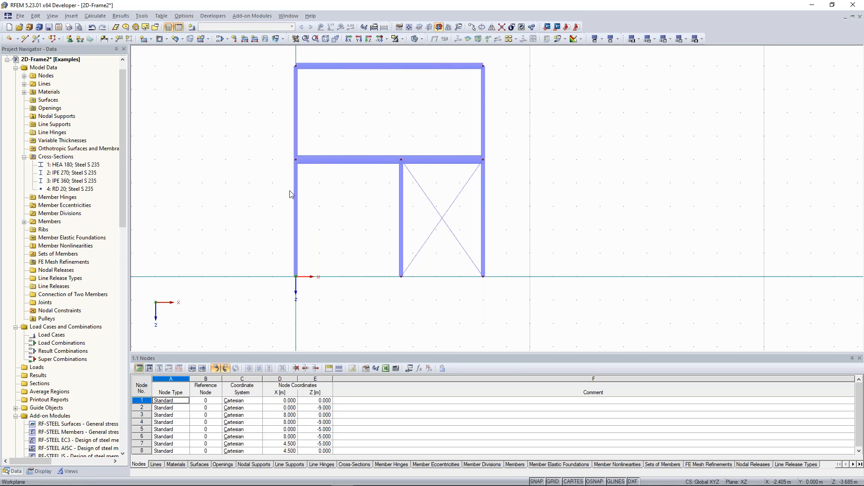
- Assign hinged nodal supports to the base nodes of all three columns
middle_drag(289, 191, 300, 192)
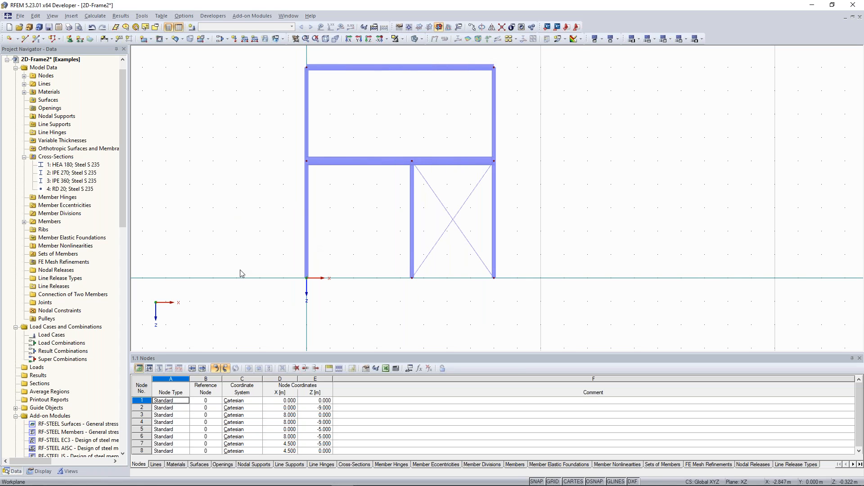
drag(241, 257, 525, 297)
drag(243, 250, 531, 300)
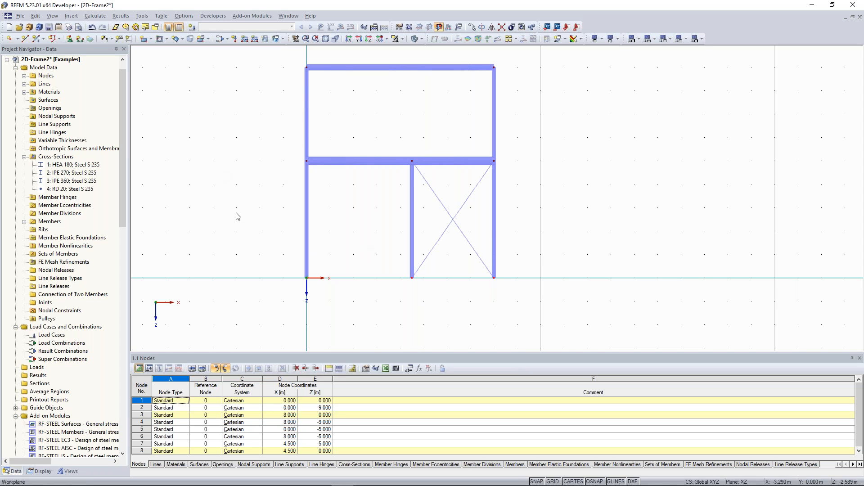
click(70, 39)
drag(382, 153, 603, 82)
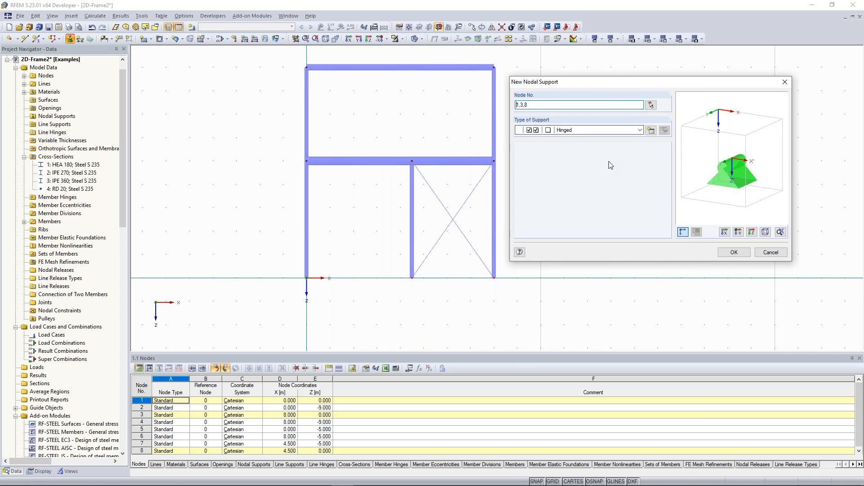
click(734, 252)
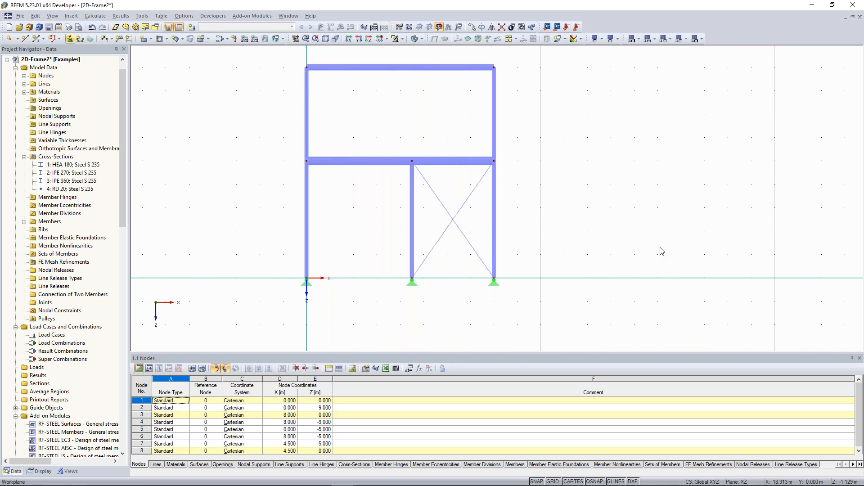
middle_drag(356, 214, 375, 199)
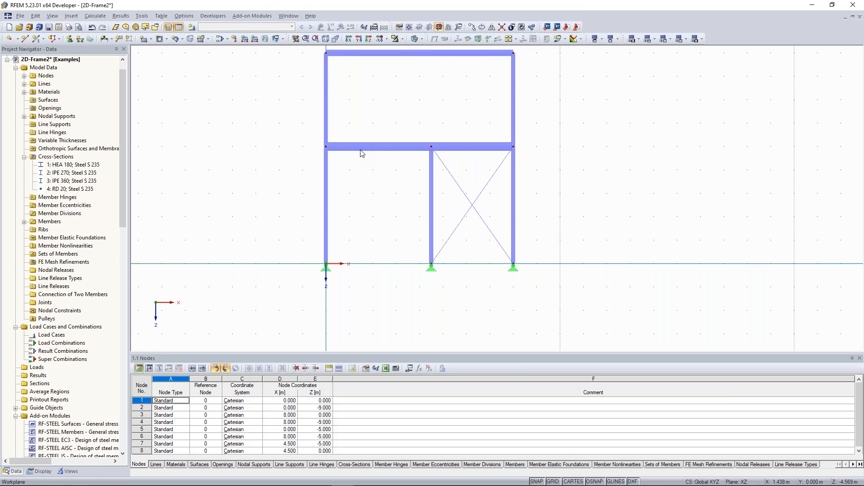
scroll(331, 169, up, 1)
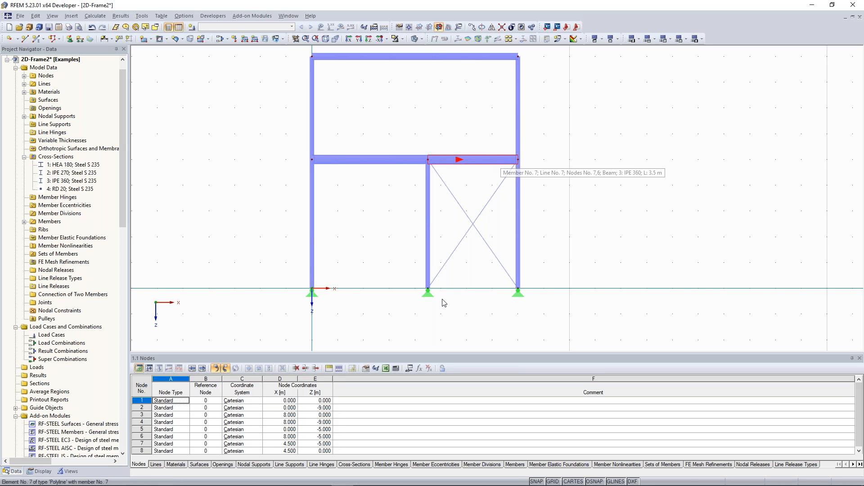
drag(410, 124, 446, 330)
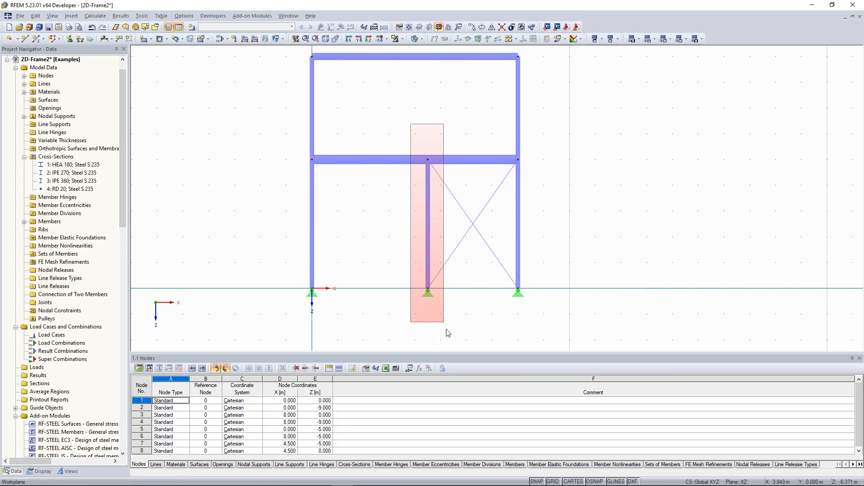
key(Escape)
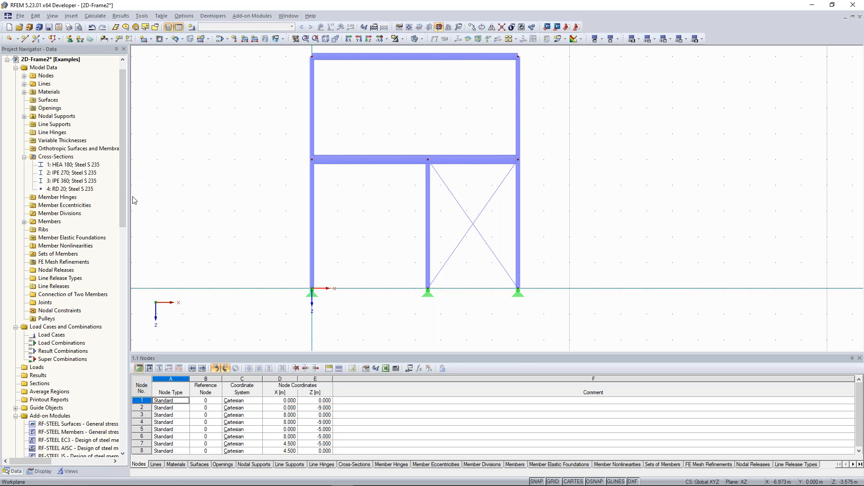
- Create a new member hinge in local member axes with a rotational release My
right_click(53, 199)
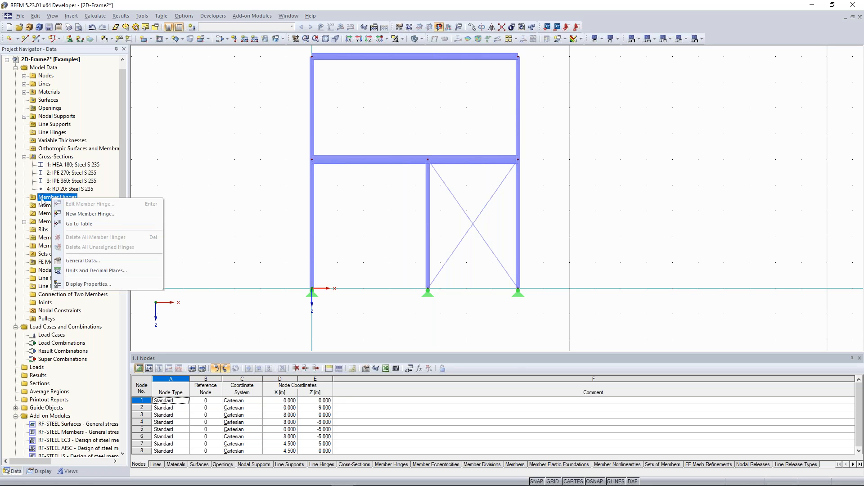
click(87, 214)
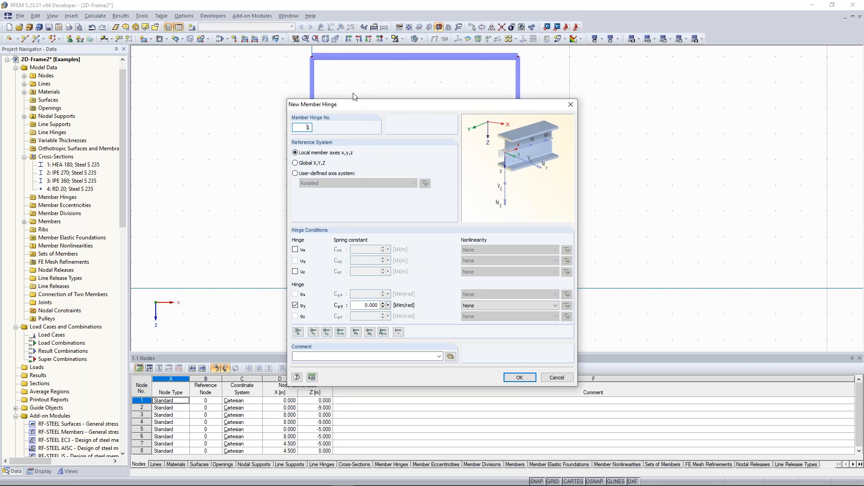
drag(355, 108, 601, 60)
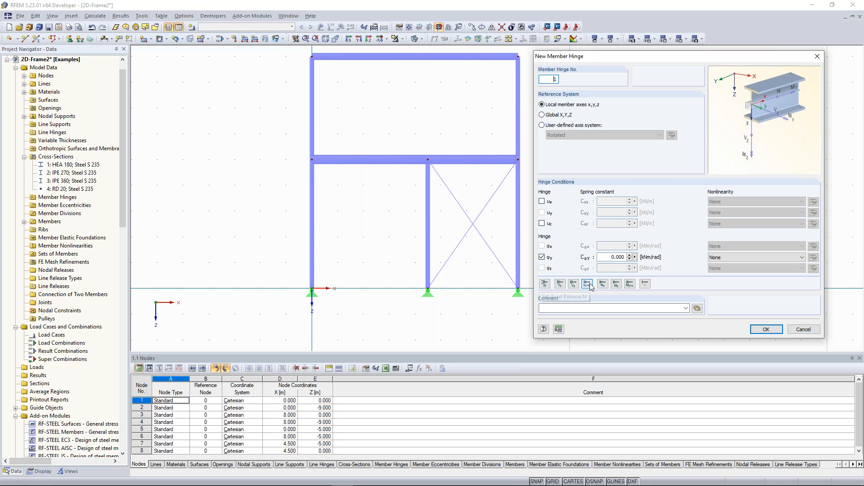
click(604, 284)
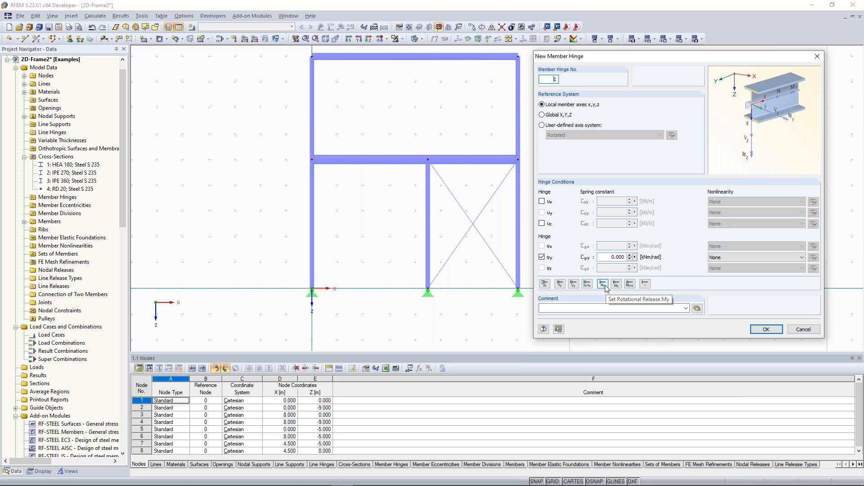
click(616, 284)
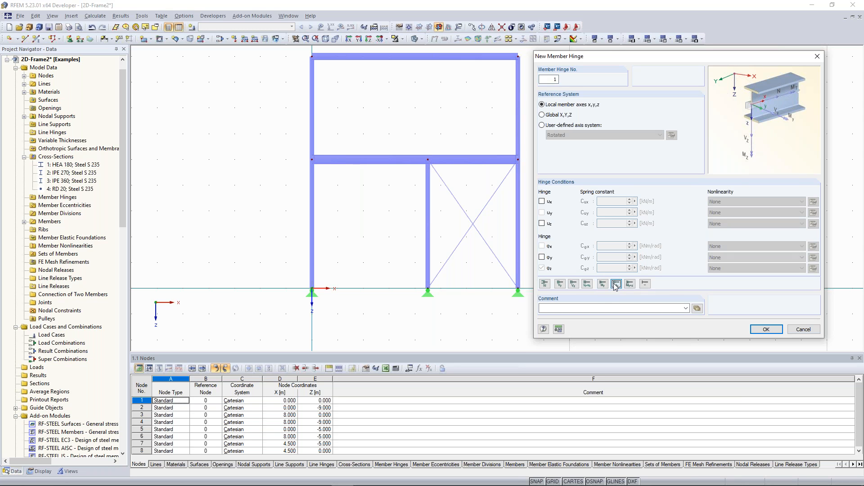
click(603, 284)
click(559, 283)
click(603, 284)
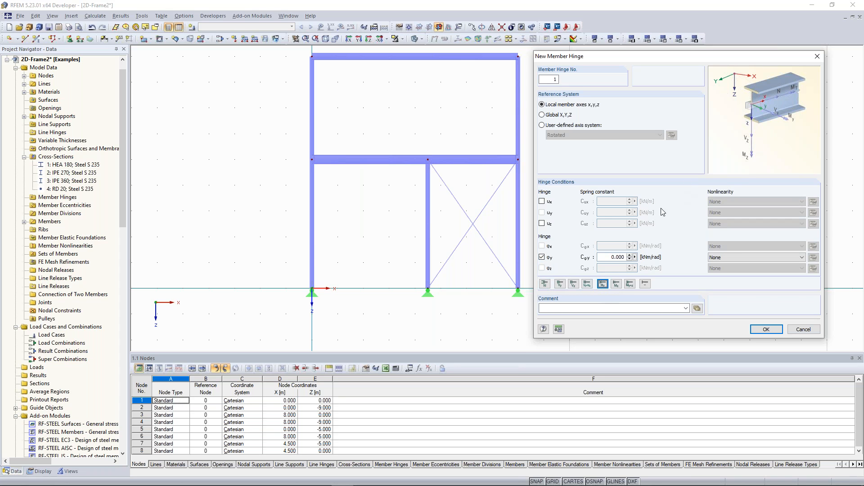
click(766, 330)
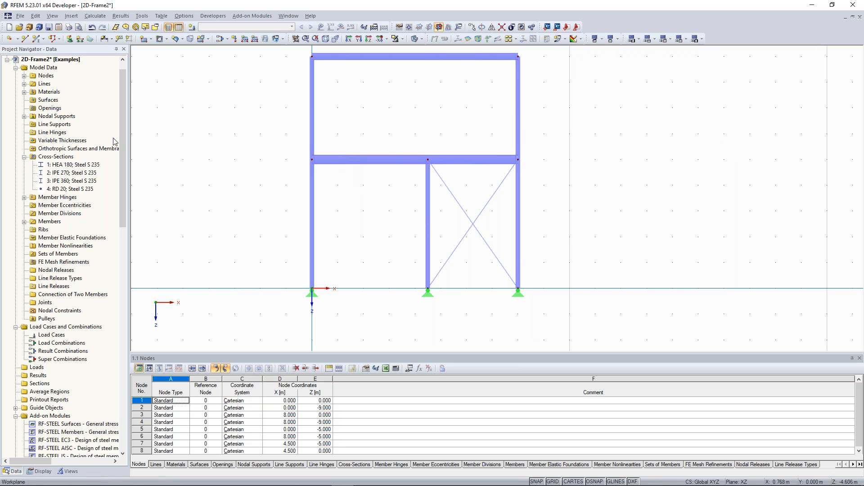
- Assign the My-release member hinge to both column-side ends of the intermediate beam and to the top of the middle column
click(24, 197)
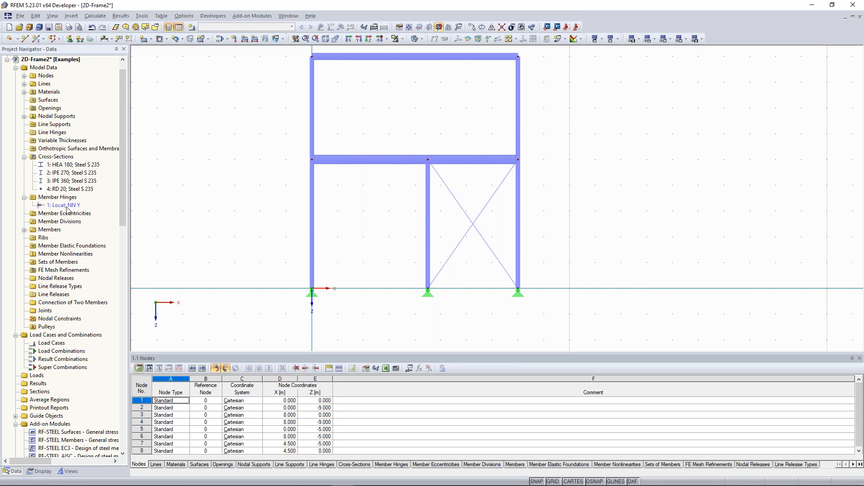
click(345, 159)
click(66, 205)
drag(67, 206, 139, 241)
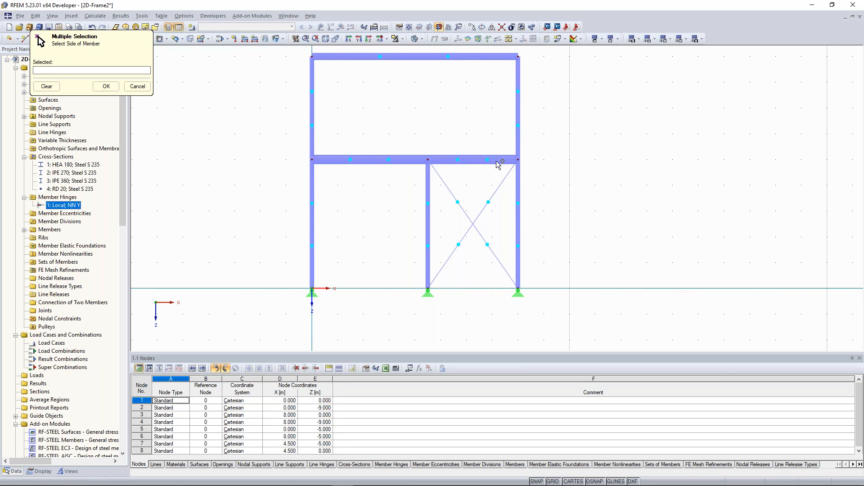
click(331, 160)
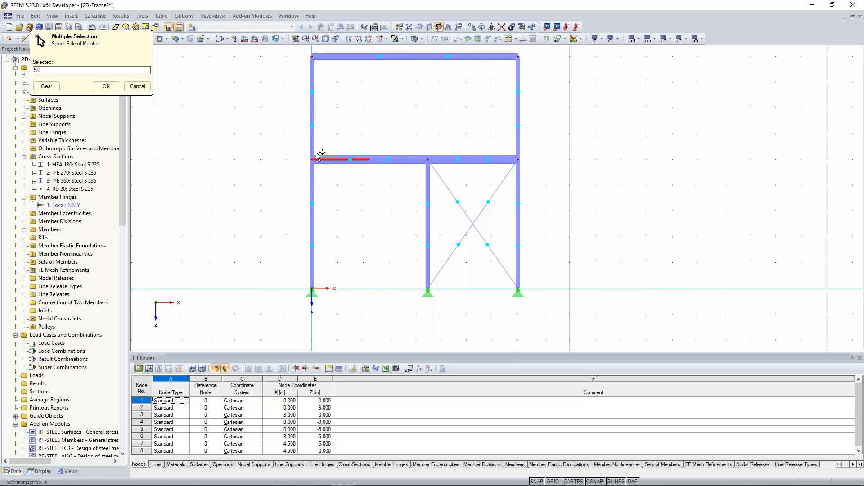
scroll(317, 159, up, 2)
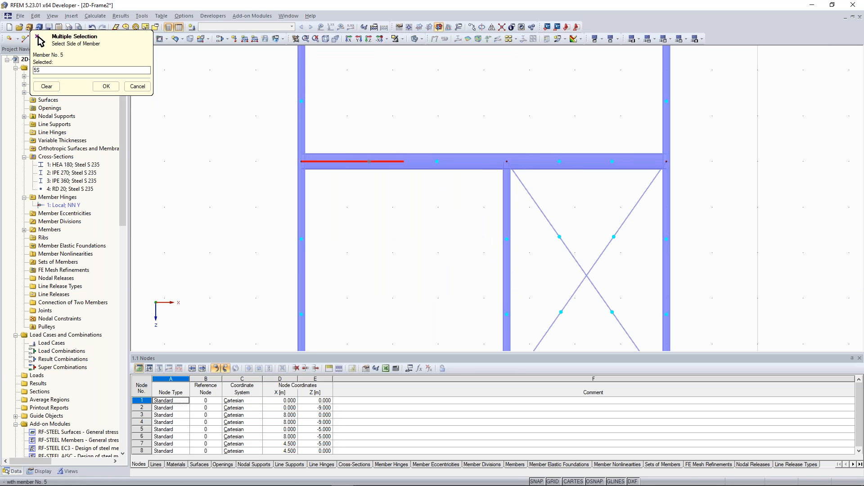
click(612, 161)
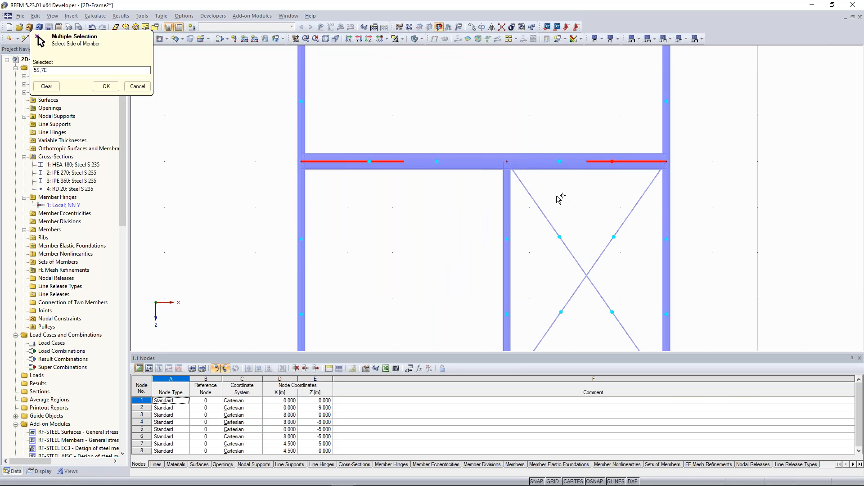
click(507, 192)
scroll(428, 180, down, 2)
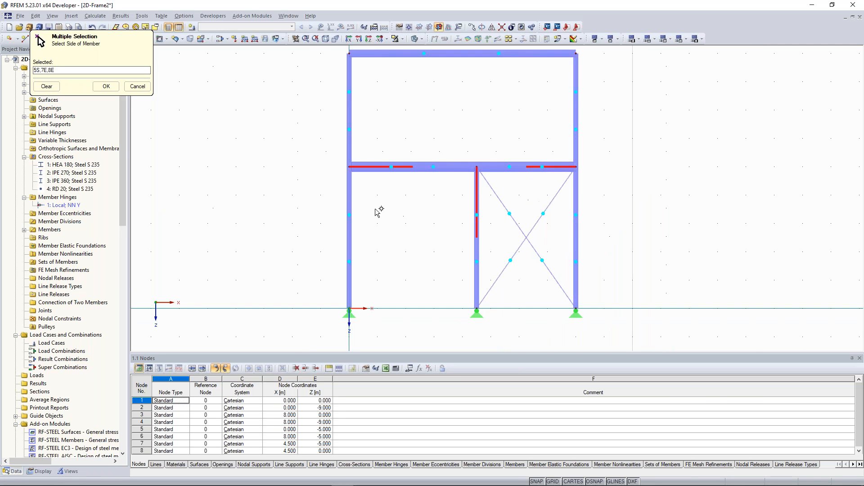
key(Return)
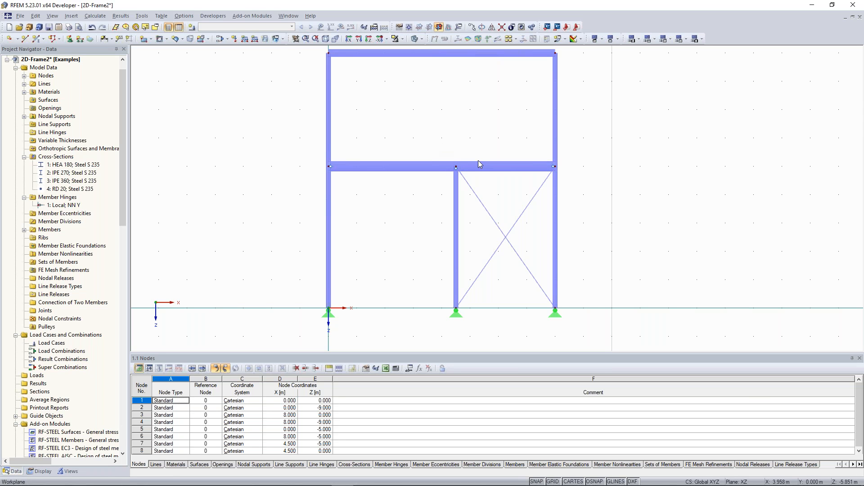
scroll(346, 165, up, 1)
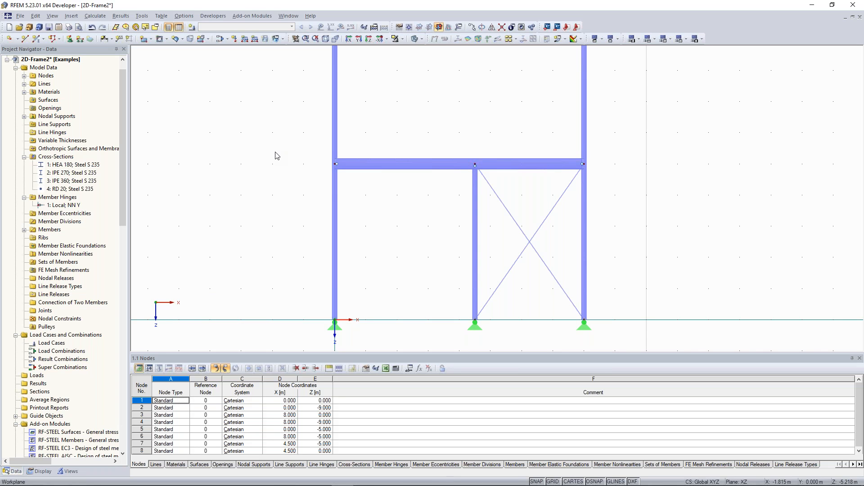
scroll(258, 176, down, 1)
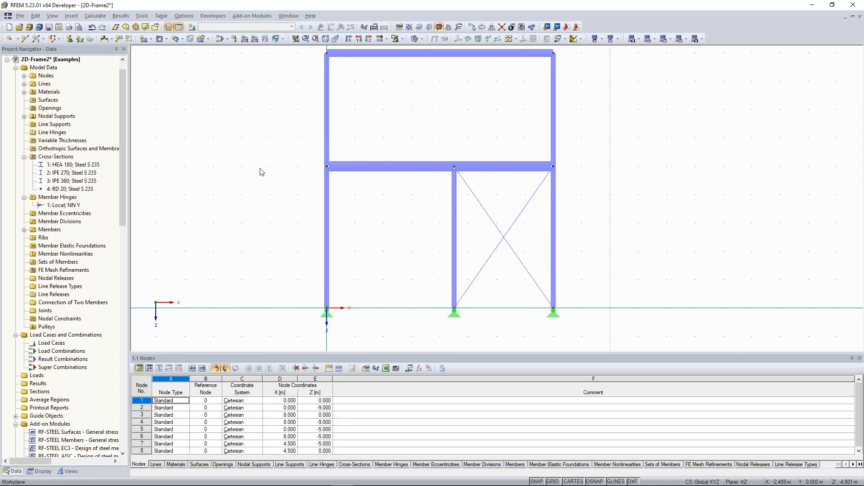
scroll(244, 165, down, 1)
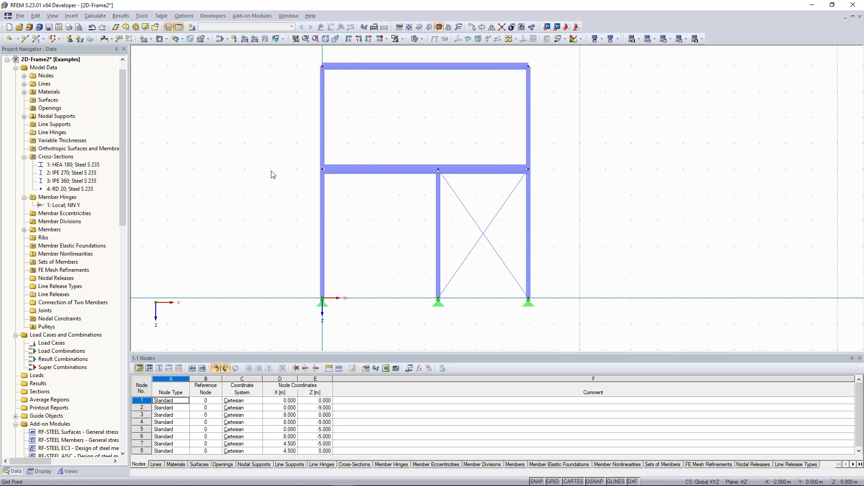
middle_drag(379, 257, 367, 249)
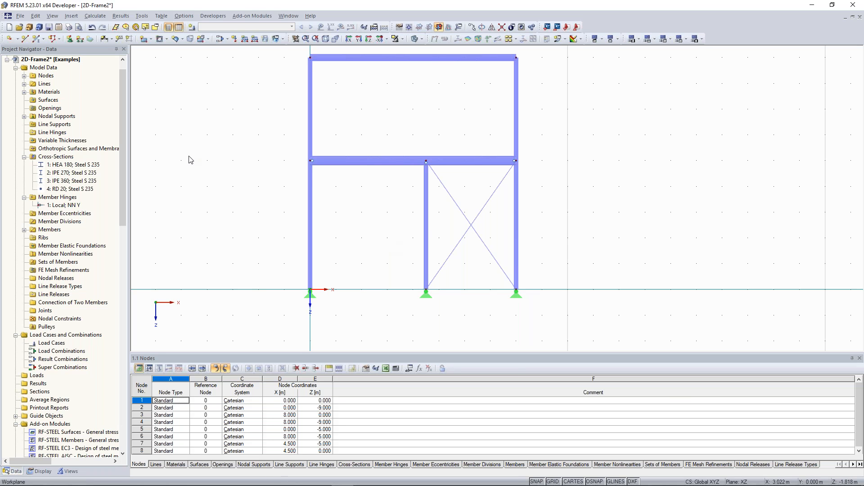
- Start generating bracing in cells with RD 20 tension members and define a virtual line between the left and middle column bases
key(alt+t)
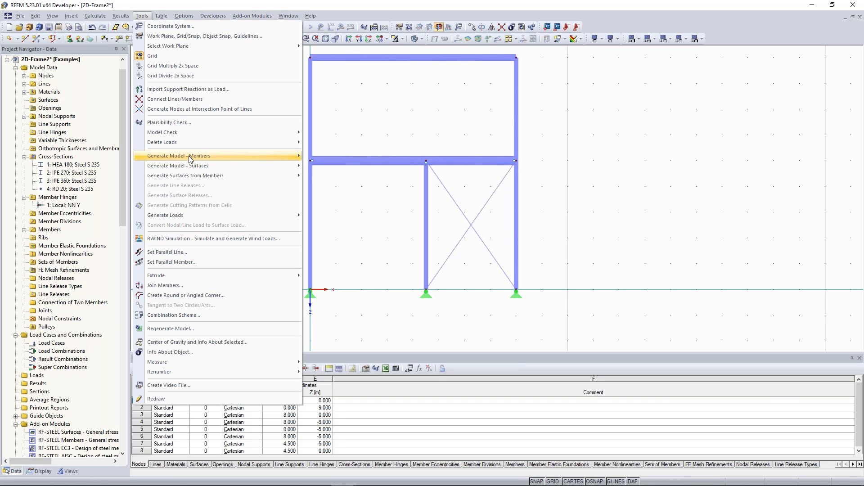
mouse_move(189, 156)
click(347, 352)
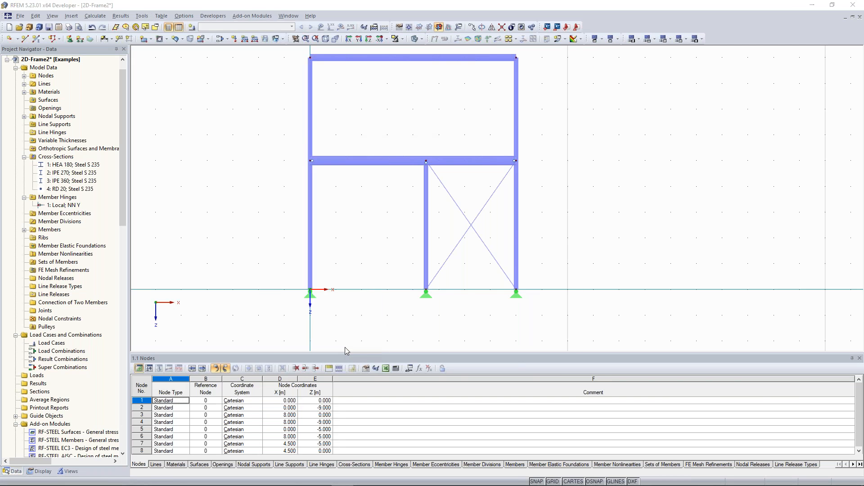
drag(386, 143, 634, 91)
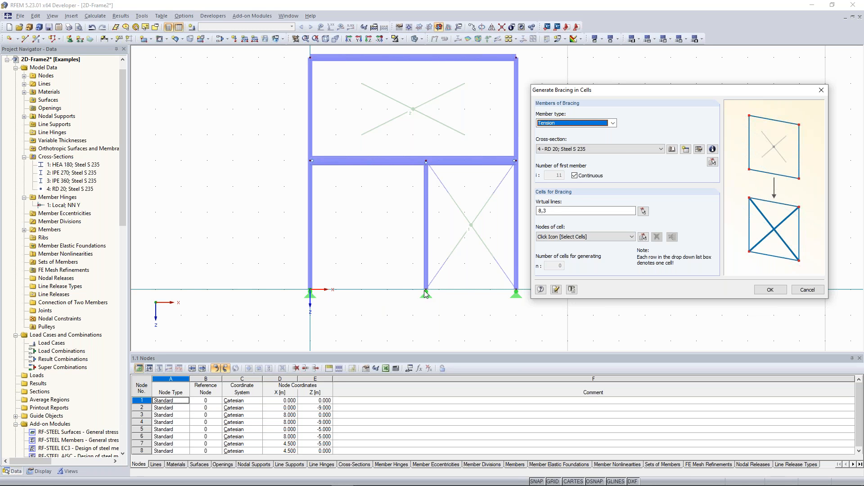
click(643, 211)
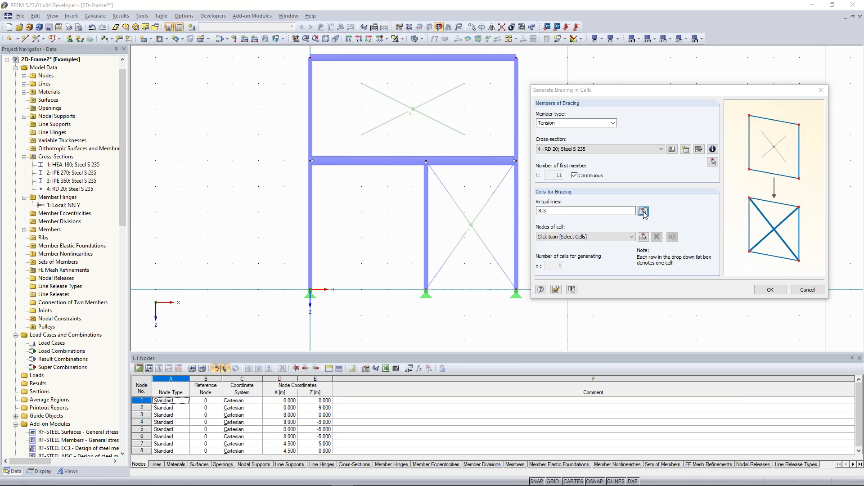
click(311, 289)
click(427, 290)
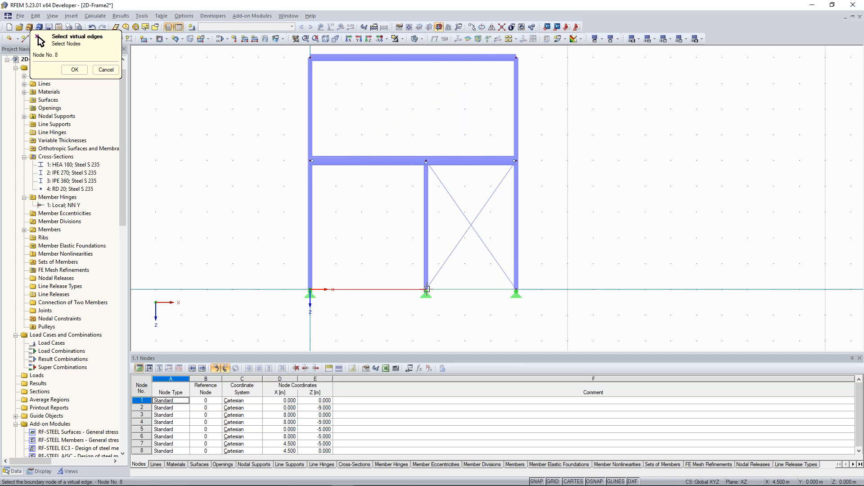
right_click(356, 224)
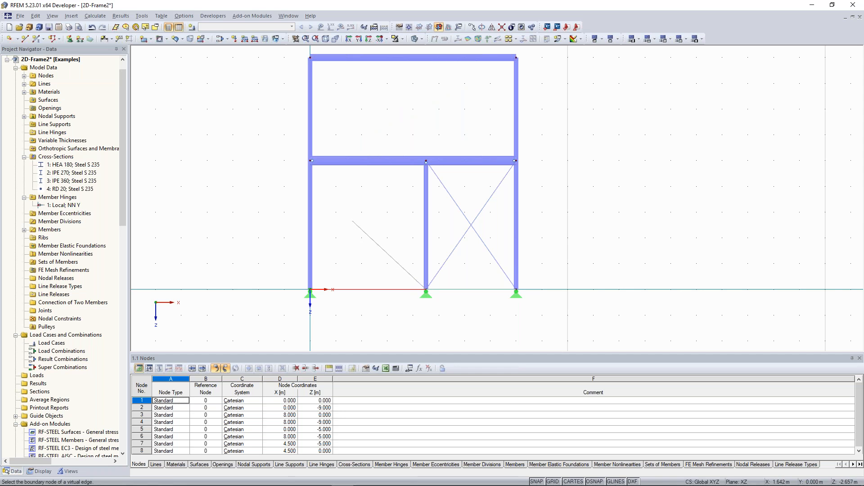
click(643, 211)
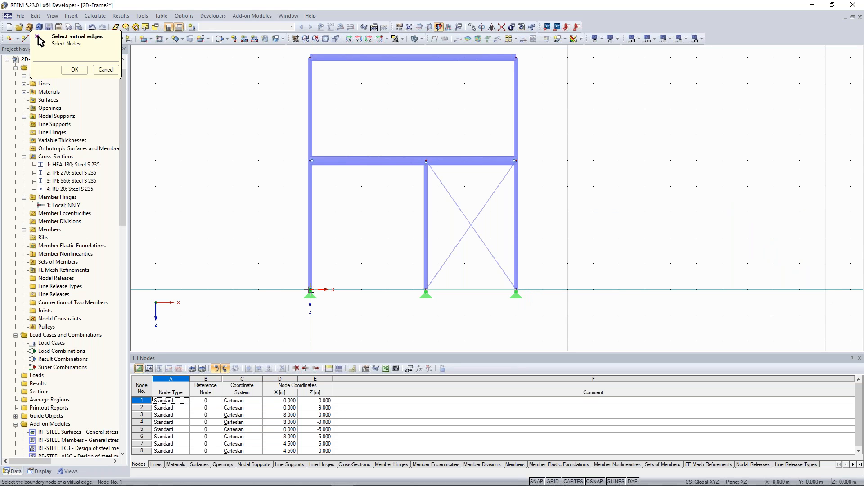
click(311, 290)
click(426, 290)
click(81, 72)
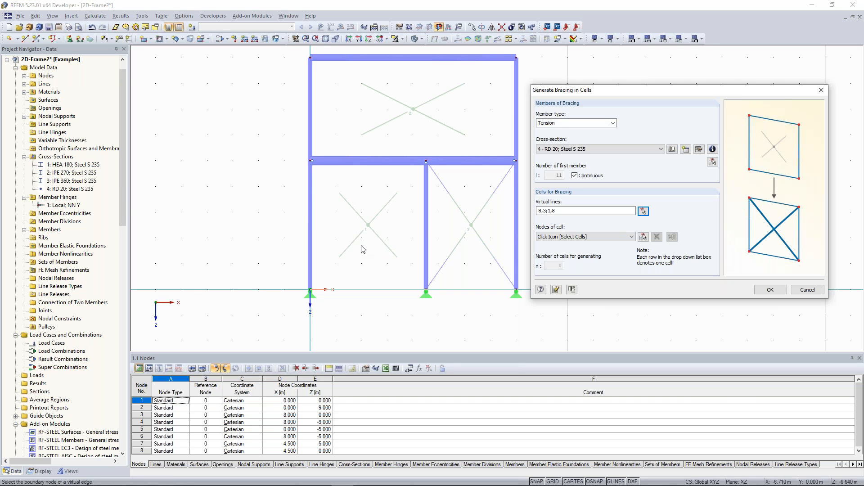
- Generate the cross bracing in the lower cell between the left and middle columns
drag(619, 95, 625, 82)
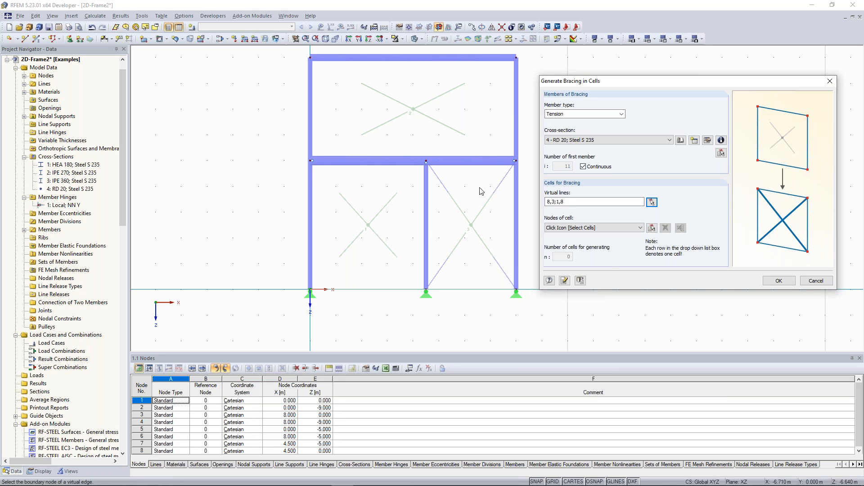
click(653, 229)
click(369, 228)
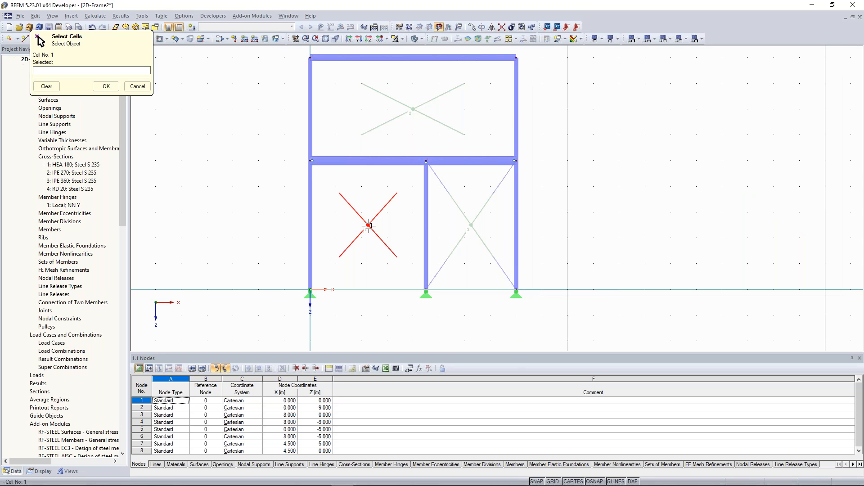
click(106, 86)
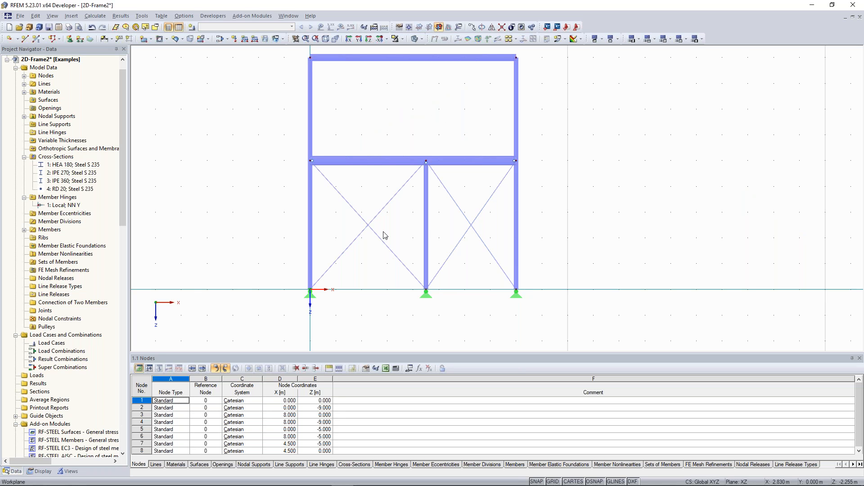
- Delete the two bracing diagonals between the left and middle columns
drag(389, 238, 365, 217)
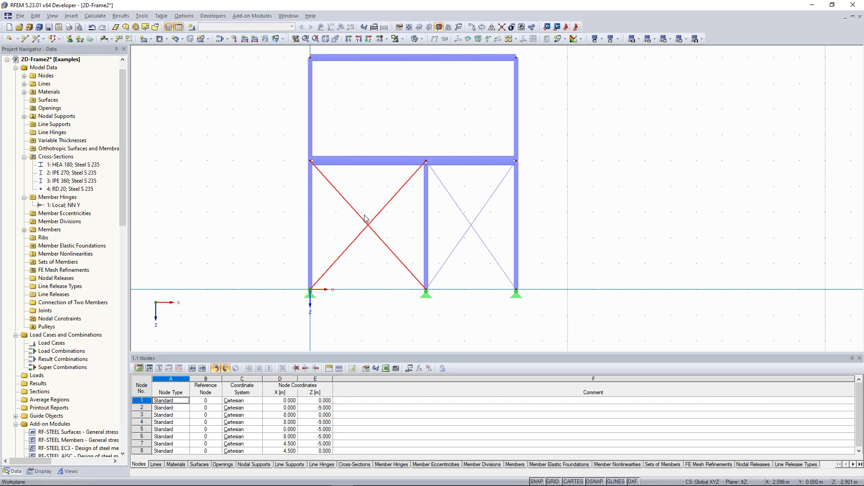
key(Delete)
scroll(227, 188, down, 1)
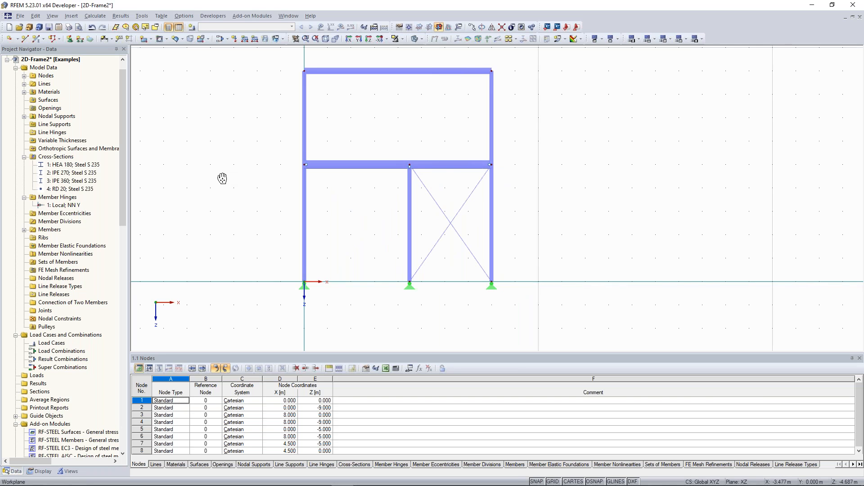
middle_drag(222, 178, 225, 197)
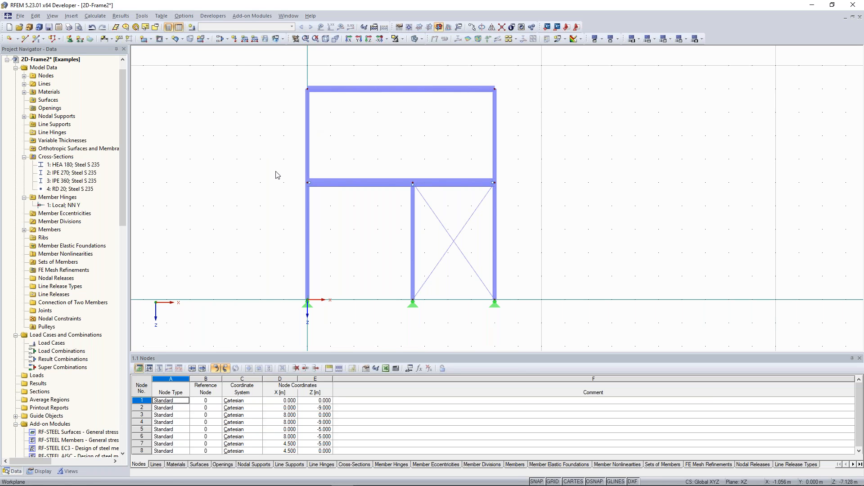
mouse_move(309, 228)
click(42, 39)
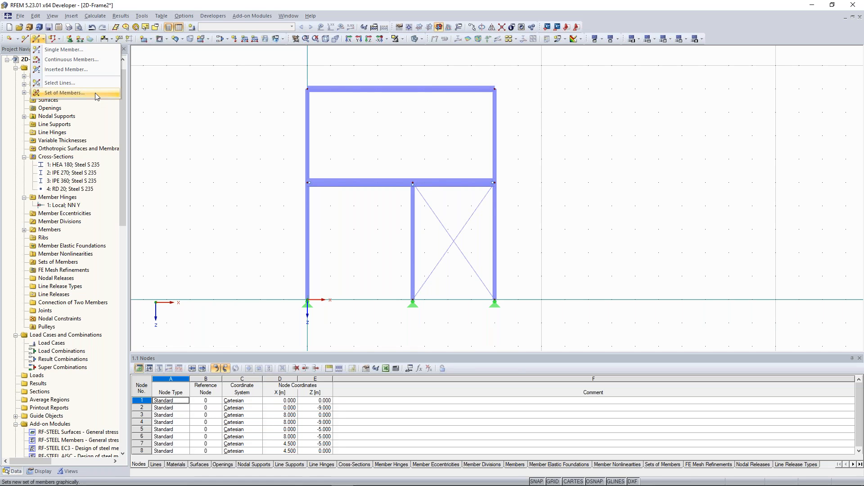
click(158, 112)
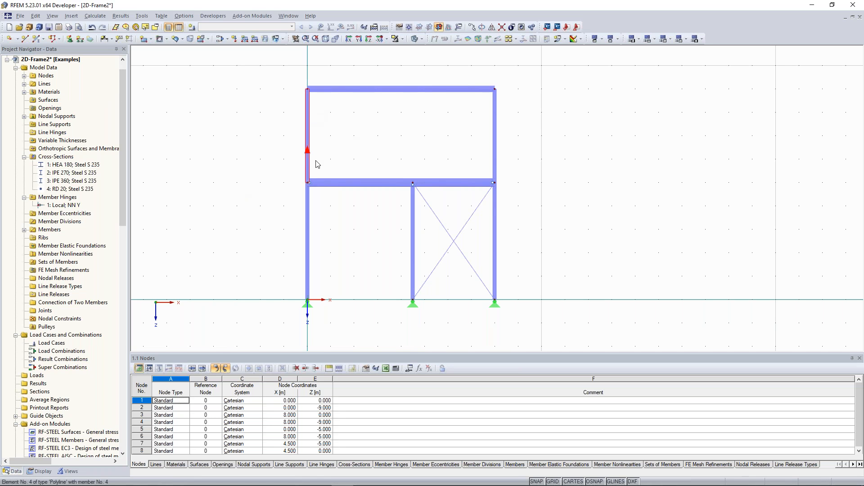
drag(291, 77, 318, 319)
key(Escape)
scroll(263, 234, up, 1)
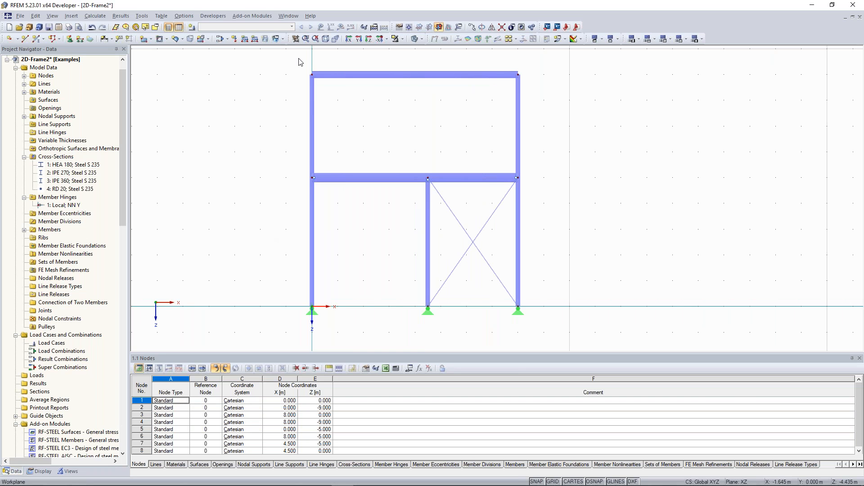
drag(297, 58, 325, 318)
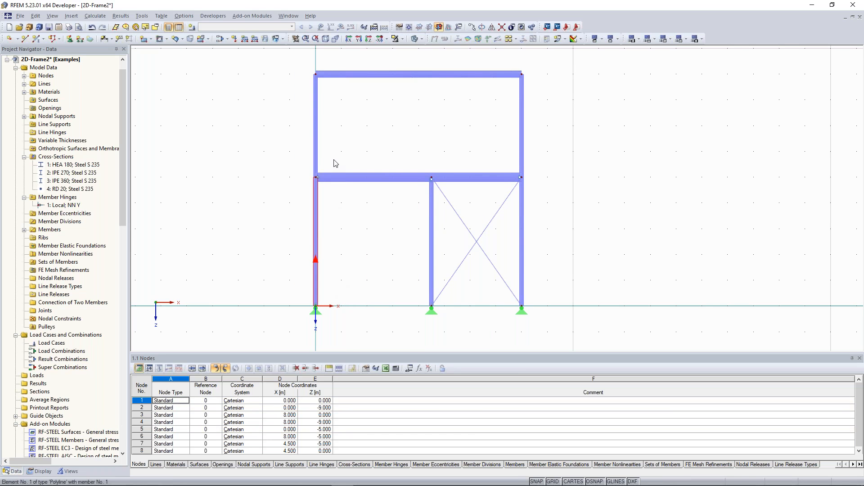
drag(297, 55, 332, 284)
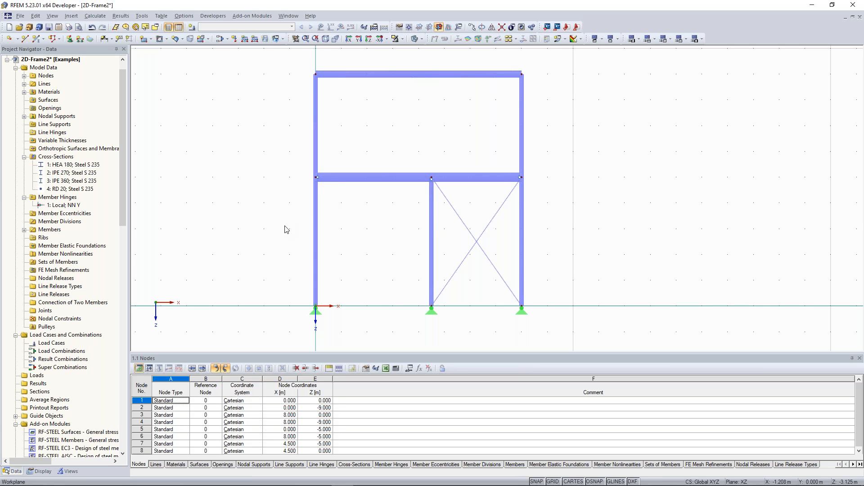
middle_drag(247, 202, 251, 206)
click(320, 158)
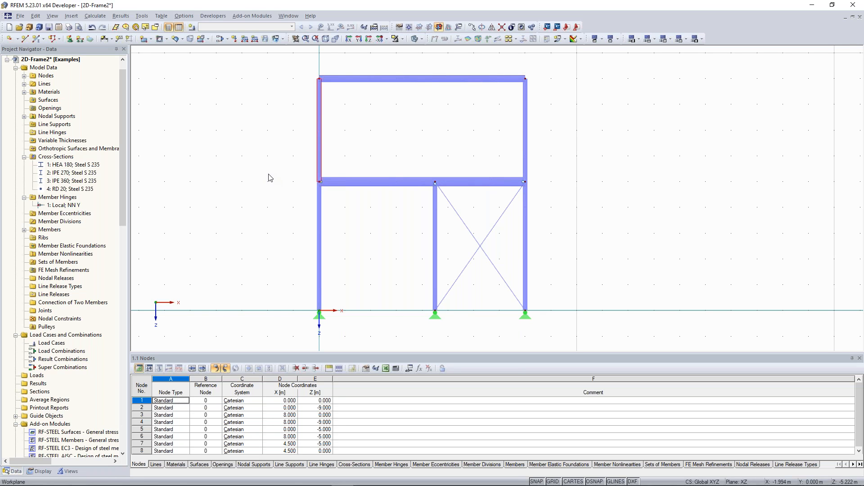
click(278, 144)
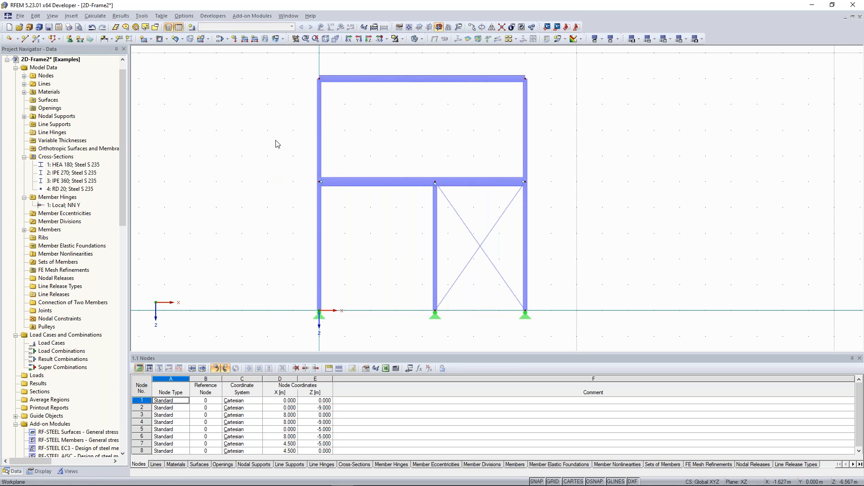
- Create a continuous set of members named Column from the two members of the left outer column
click(322, 227)
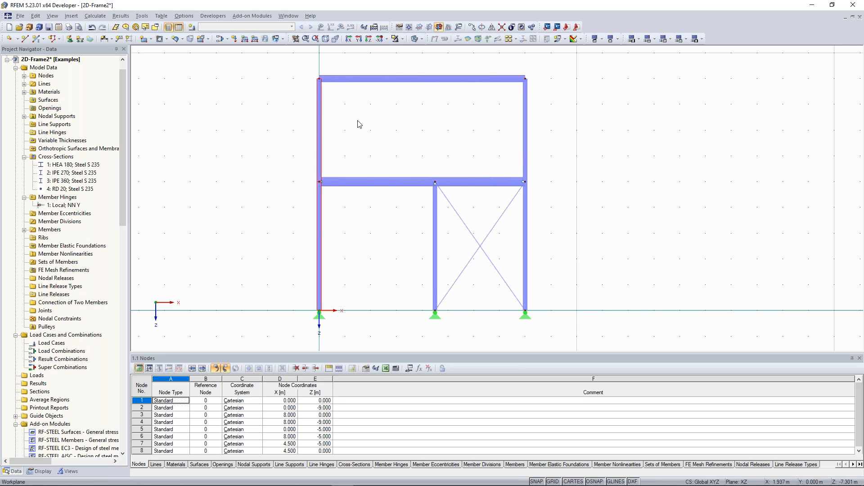
right_click(320, 120)
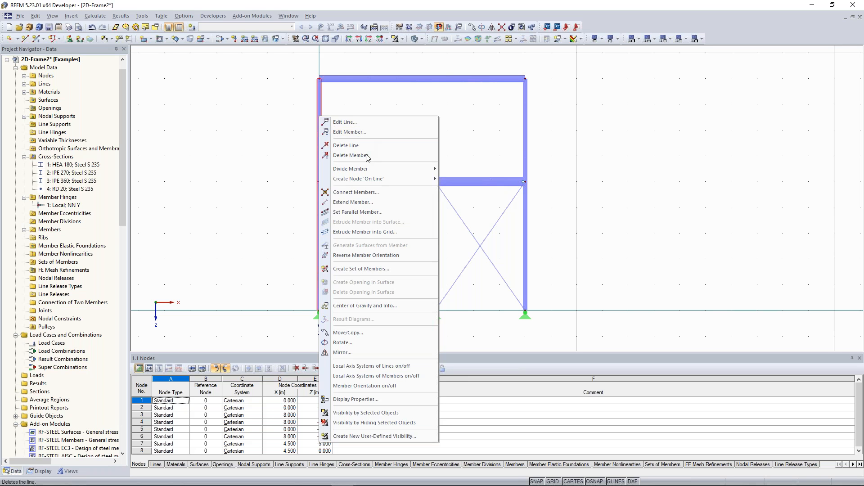
click(361, 268)
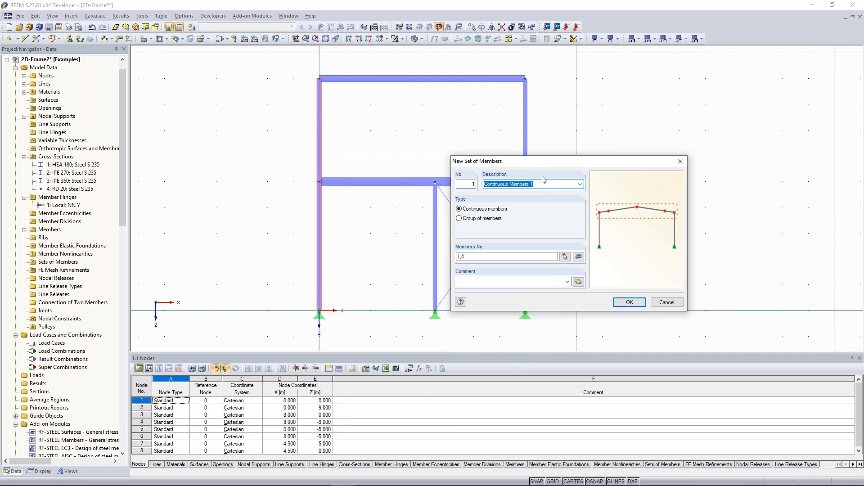
text(Column)
click(630, 302)
click(403, 158)
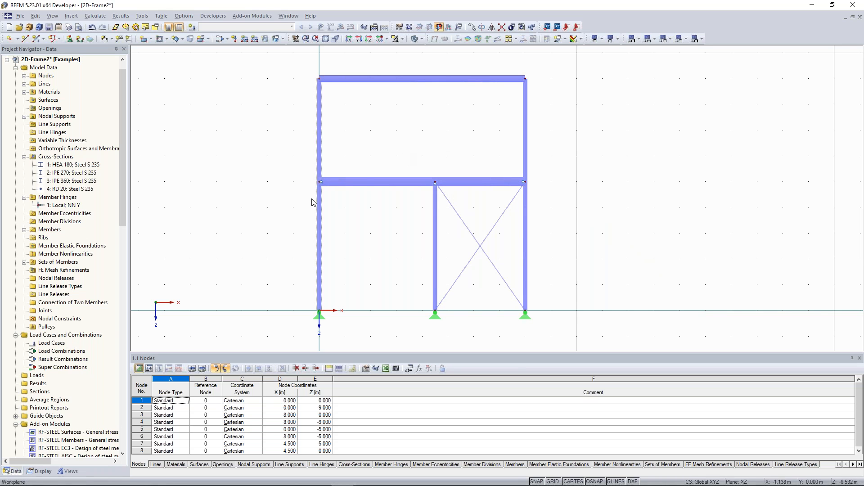
- Examine the left column's set of members in wireframe display, and restore the solid display of the frame
click(415, 38)
scroll(347, 199, up, 3)
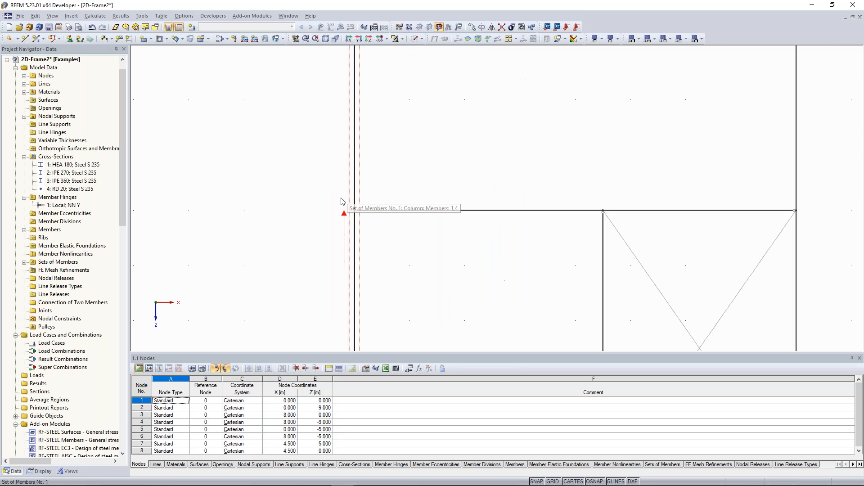
scroll(343, 188, down, 2)
scroll(340, 185, up, 1)
scroll(331, 176, down, 1)
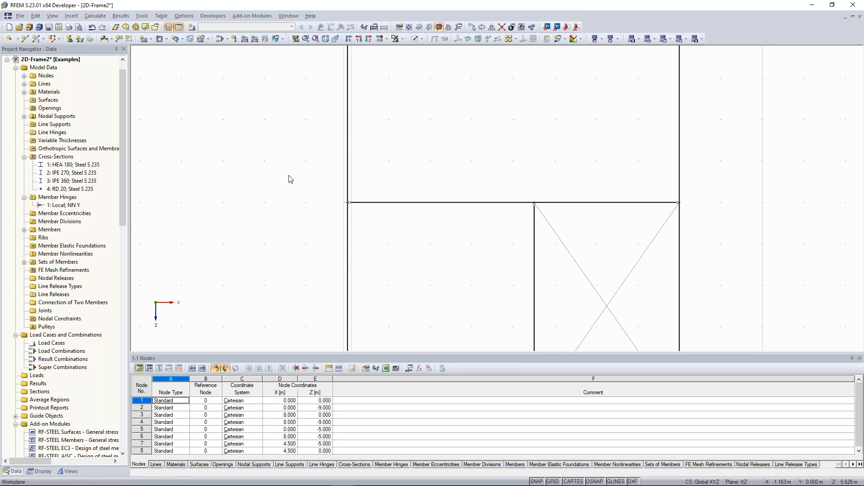
scroll(315, 167, down, 1)
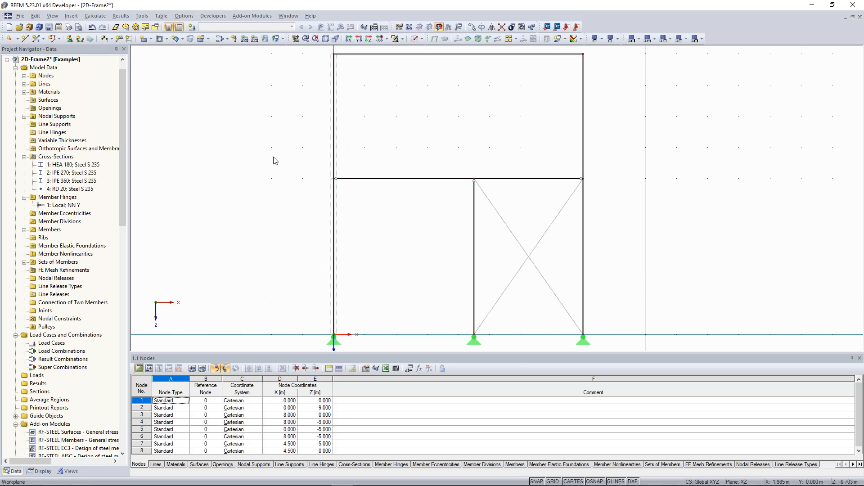
scroll(266, 167, down, 3)
middle_drag(279, 129, 248, 148)
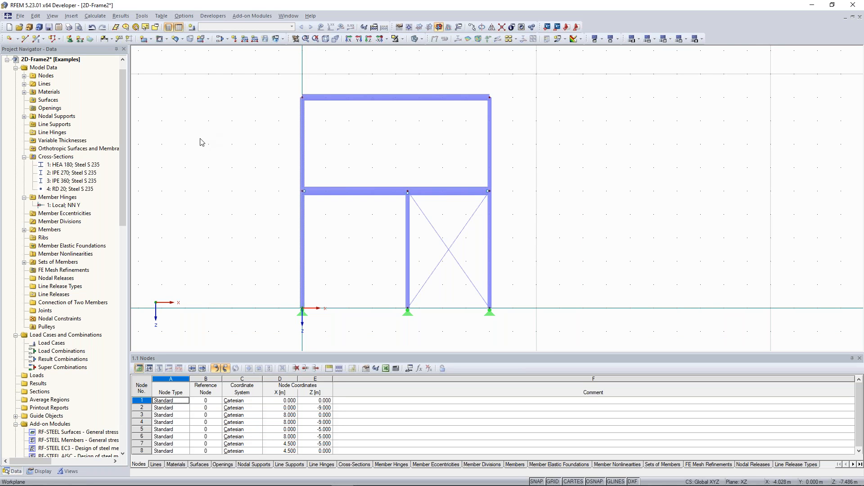
- Create load case LC1 with the description Self-weight, action category Permanent and active self-weight factor 1.000 in Z
click(196, 30)
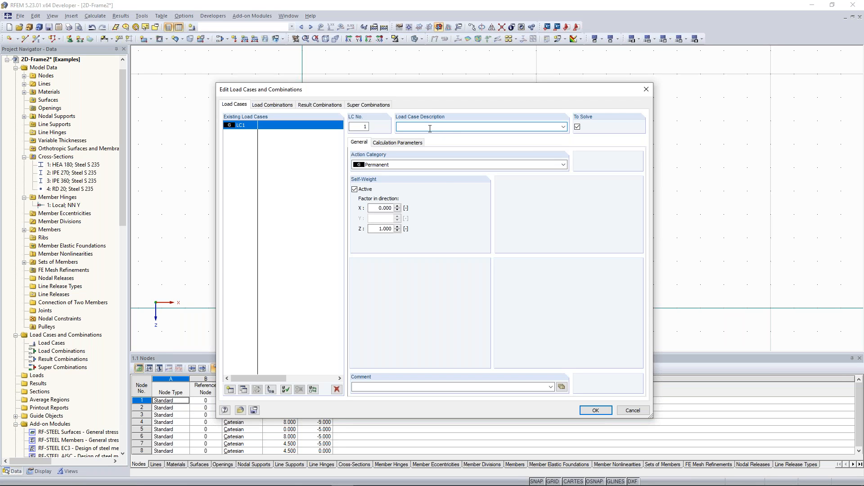
click(562, 127)
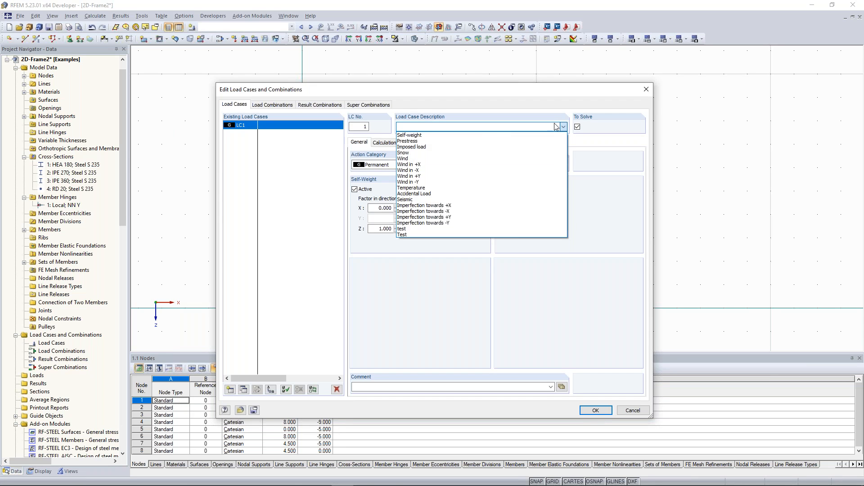
click(418, 136)
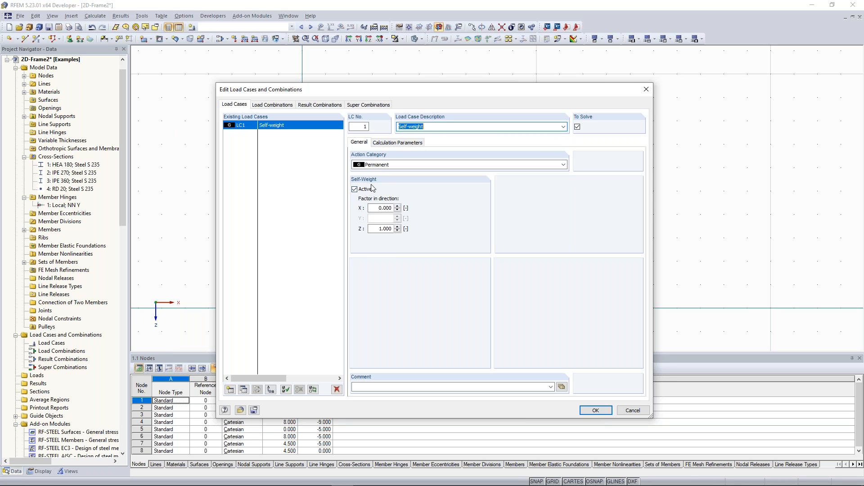
click(591, 411)
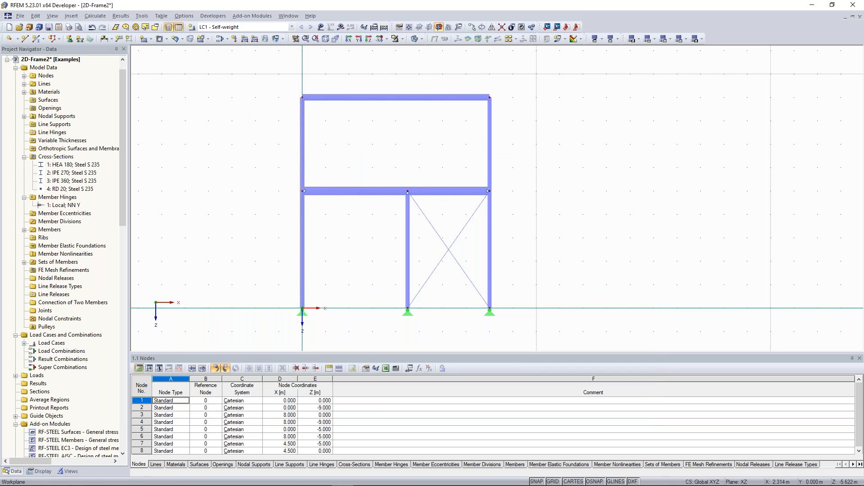
drag(264, 62, 522, 112)
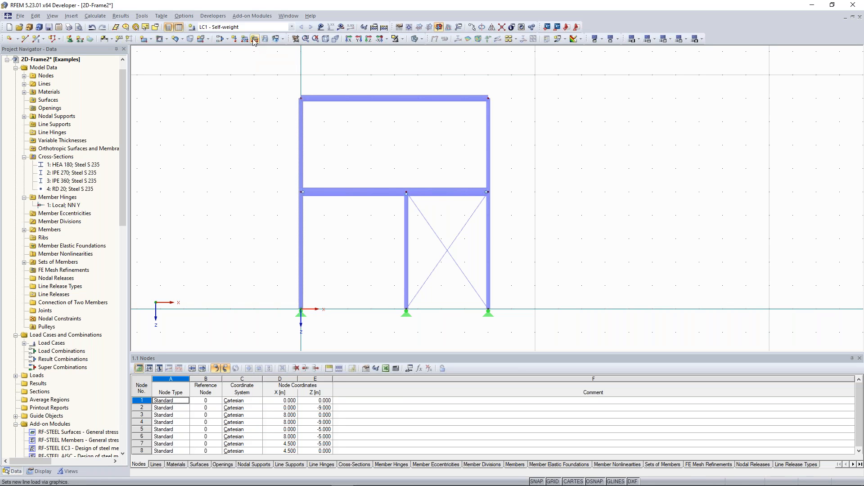
drag(274, 74, 515, 121)
click(271, 166)
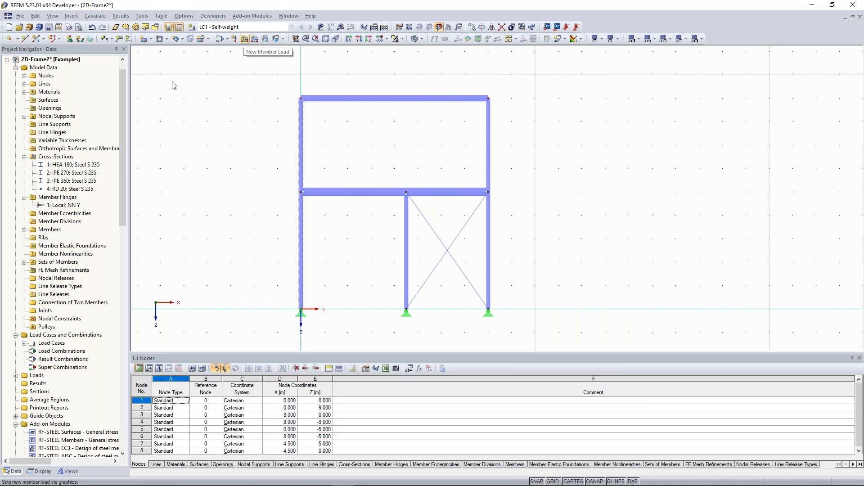
- Define a uniform member force load of 12.767 kN/m in the global ZP direction, related to the projected member length
click(246, 40)
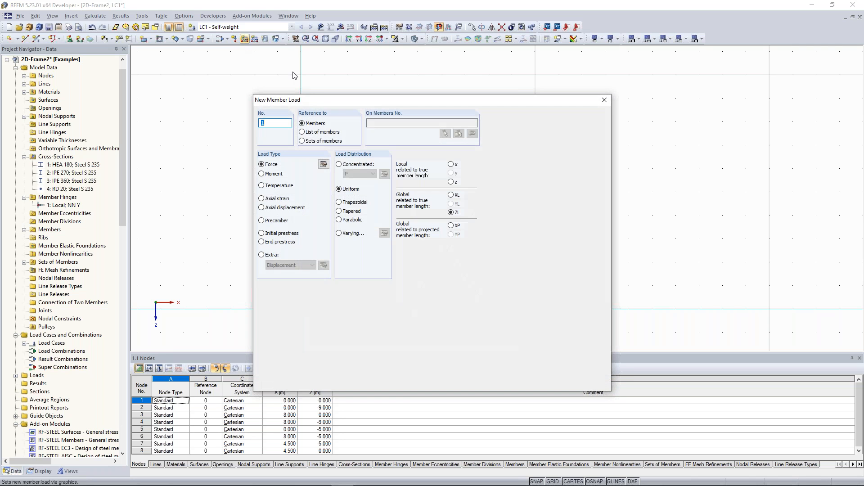
drag(332, 97, 619, 39)
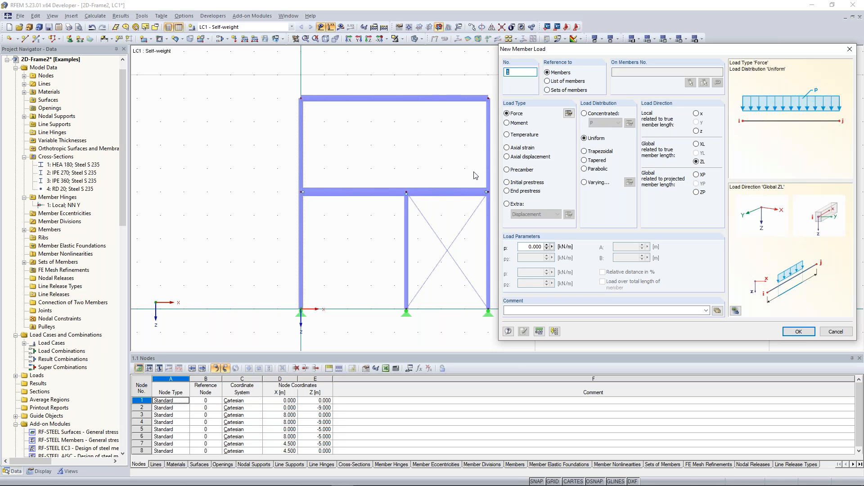
click(696, 192)
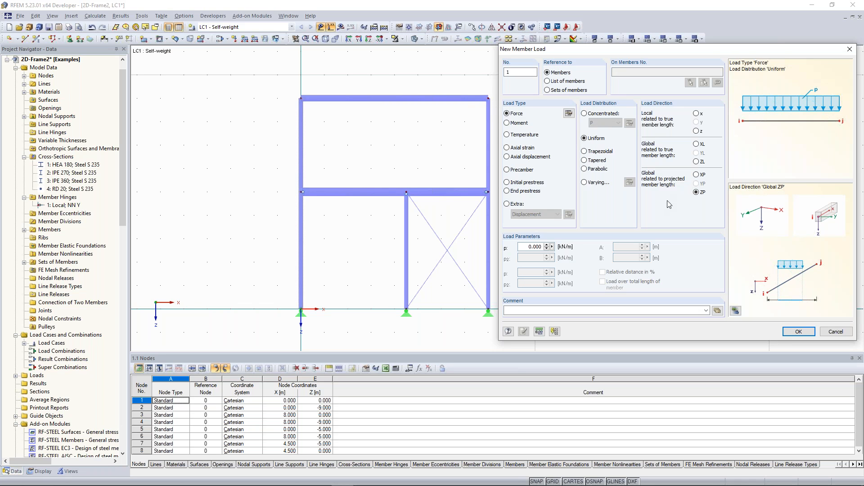
click(696, 162)
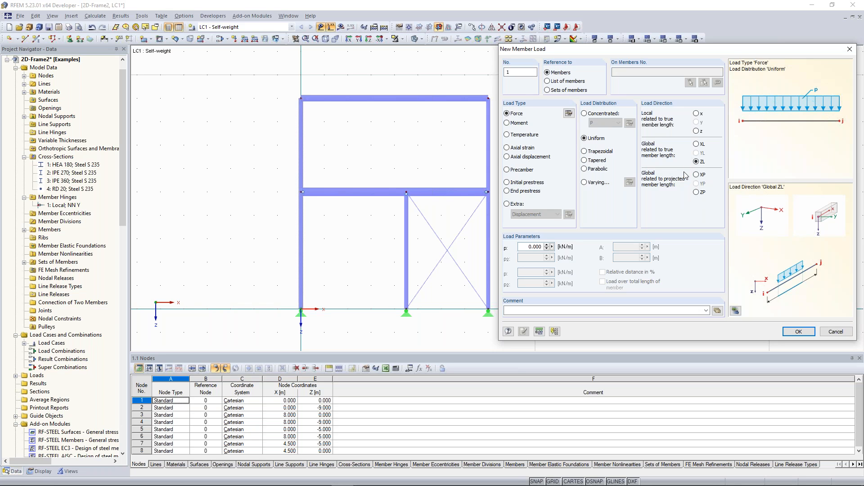
click(699, 194)
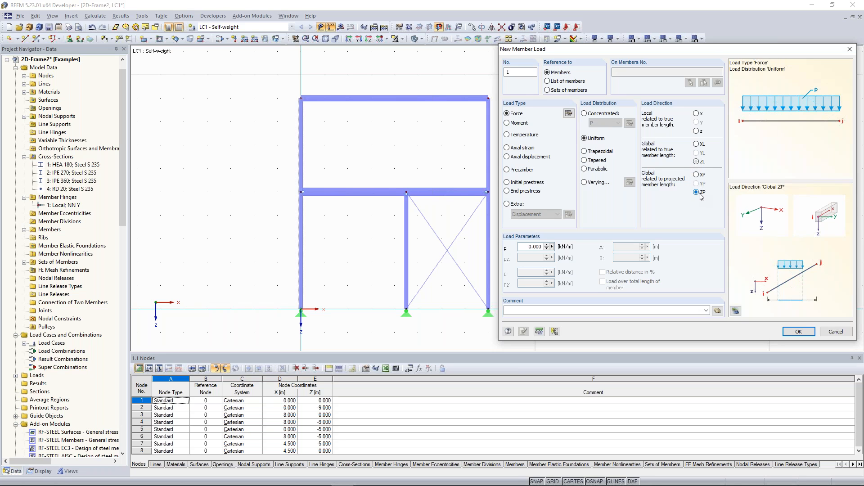
double_click(525, 245)
text(12,767)
click(798, 332)
- Apply the defined member load to the top beam and to both segments of the intermediate beam
click(392, 98)
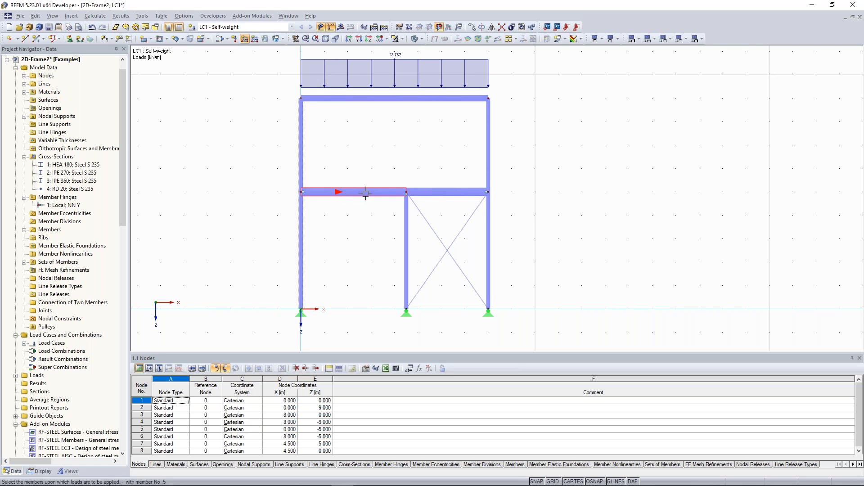
middle_drag(358, 174, 361, 169)
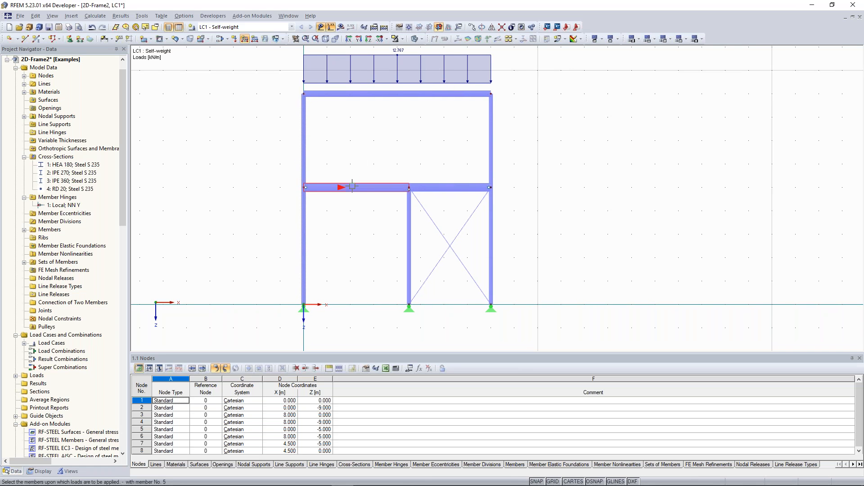
click(352, 186)
click(436, 187)
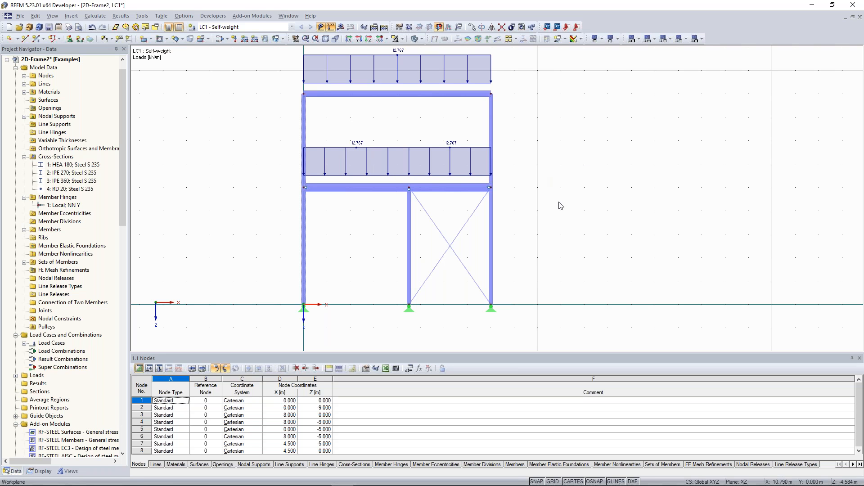
- Set the uniform load on both segments of the intermediate beam to 68.371 kN/m
drag(564, 214, 284, 145)
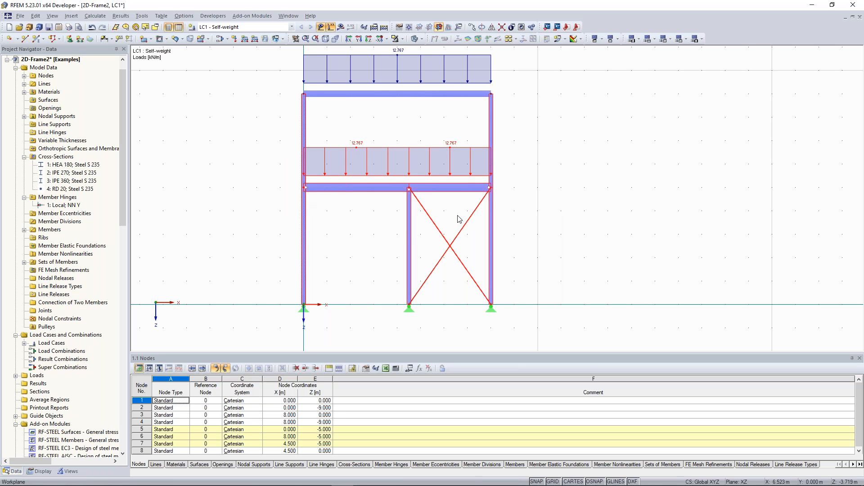
right_click(406, 152)
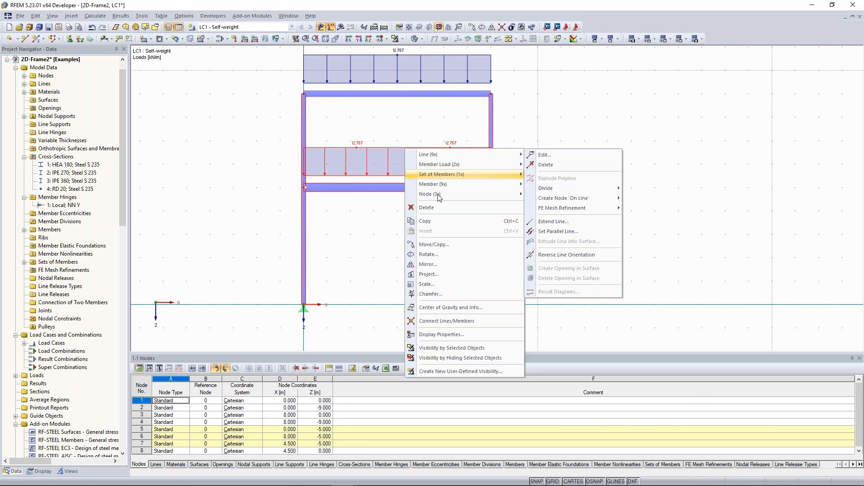
mouse_move(439, 198)
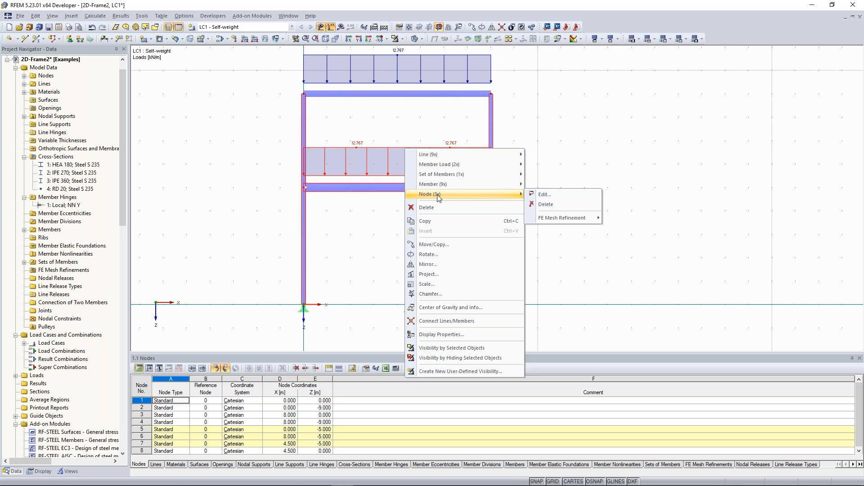
click(436, 194)
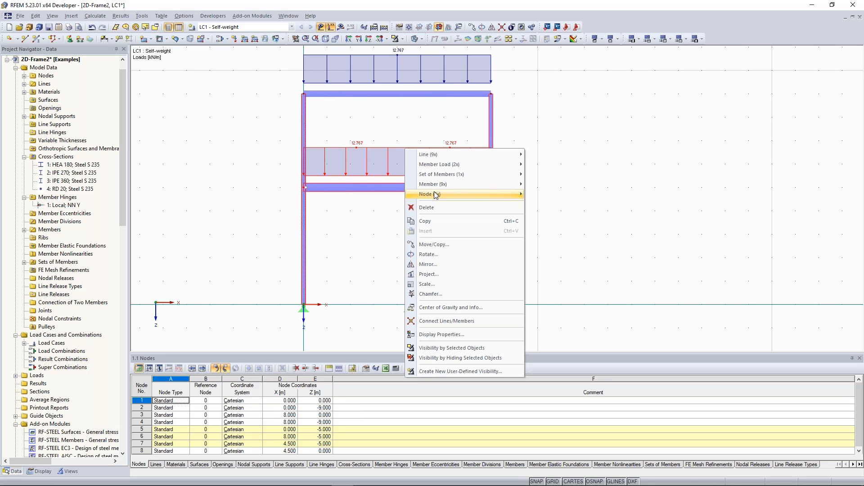
mouse_move(450, 177)
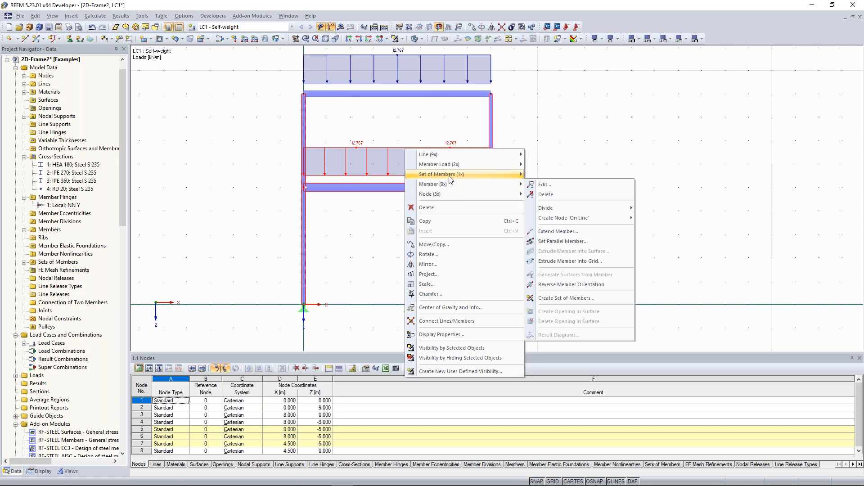
mouse_move(466, 156)
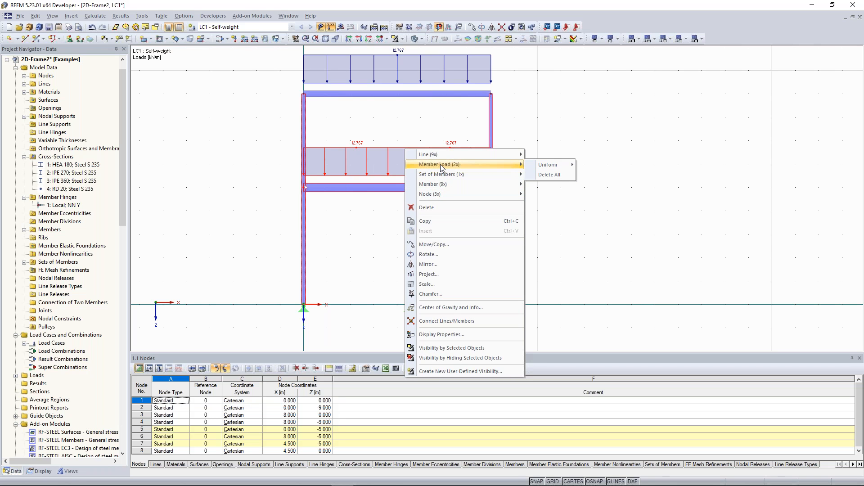
mouse_move(545, 166)
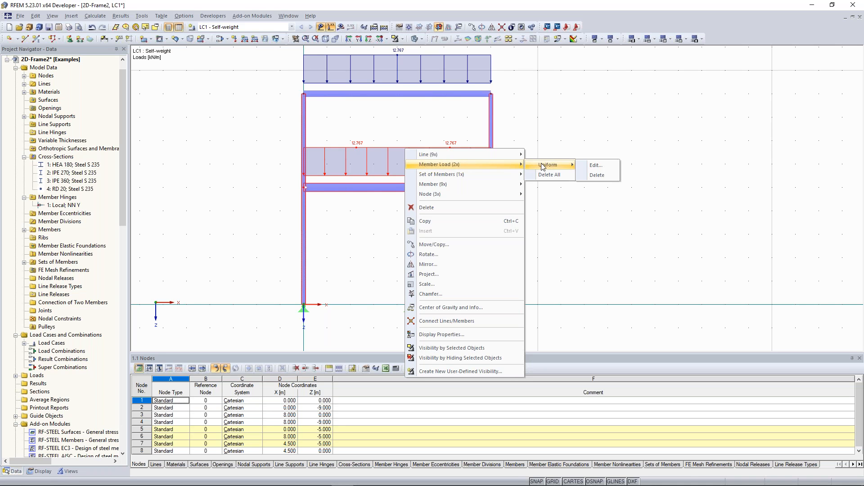
click(597, 168)
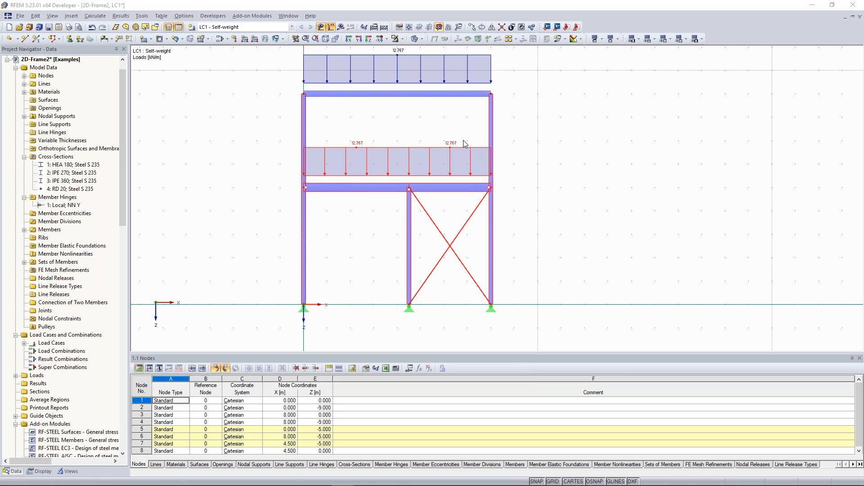
drag(419, 99, 644, 43)
drag(494, 248, 529, 251)
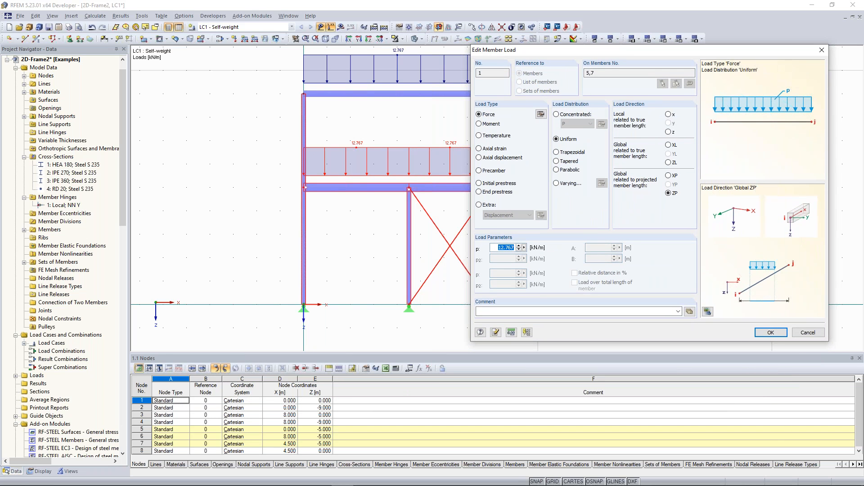
text(68,371)
click(769, 333)
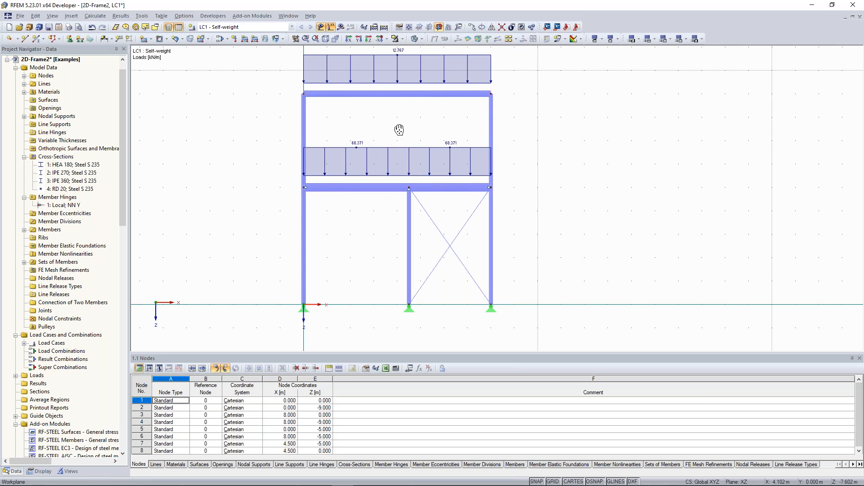
- Create nodal loads with a vertical force PZ of 40 kN on nodes 2 and 4 at the ends of the top beam
middle_drag(399, 130, 399, 131)
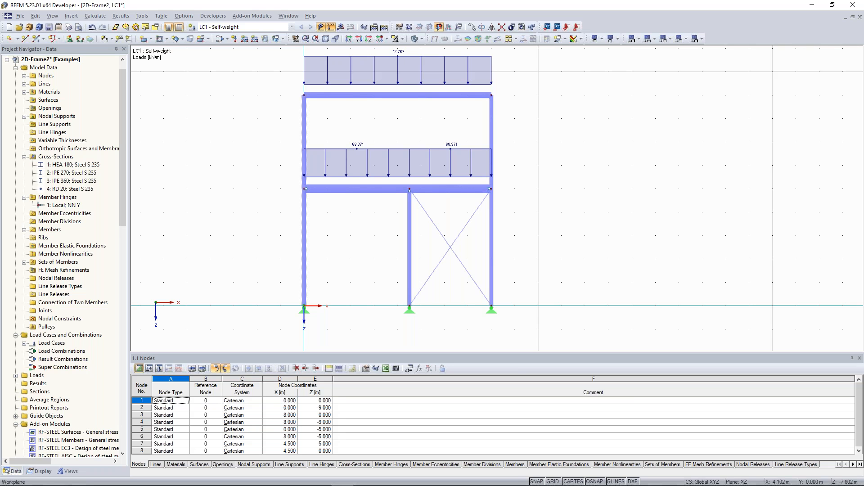
middle_drag(274, 122, 281, 136)
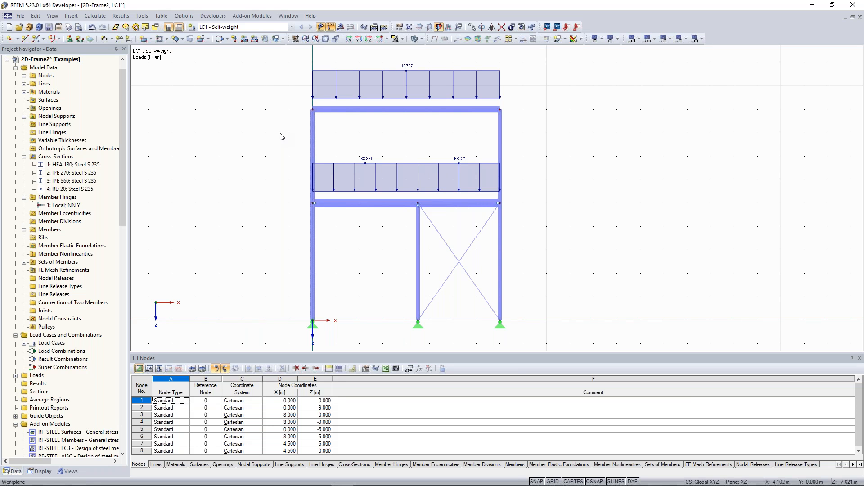
middle_drag(280, 133, 280, 158)
click(320, 90)
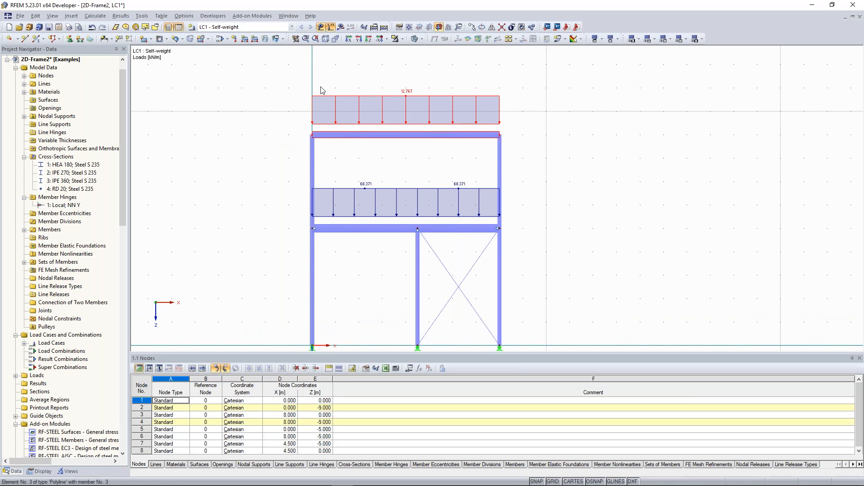
click(234, 39)
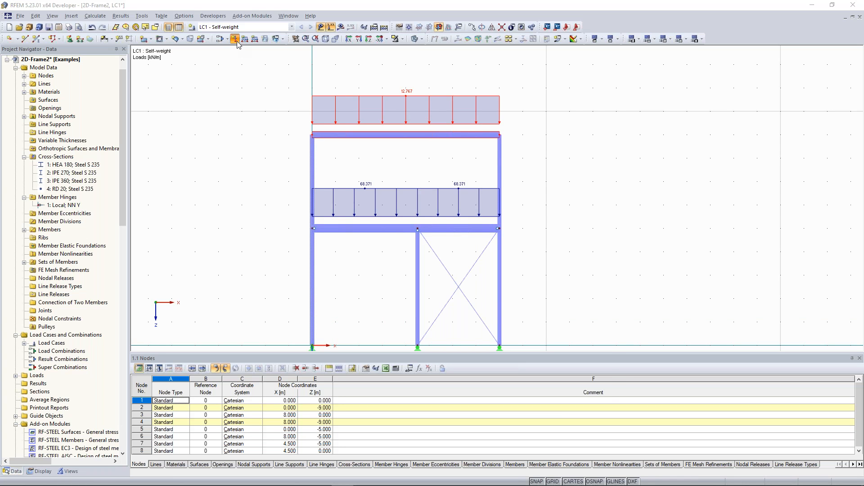
drag(574, 85, 649, 52)
click(566, 80)
double_click(567, 81)
click(577, 83)
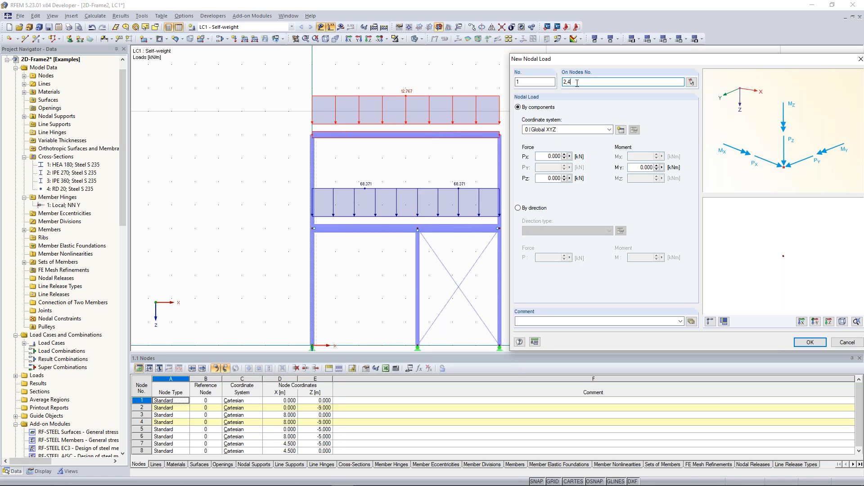
click(552, 178)
text(40)
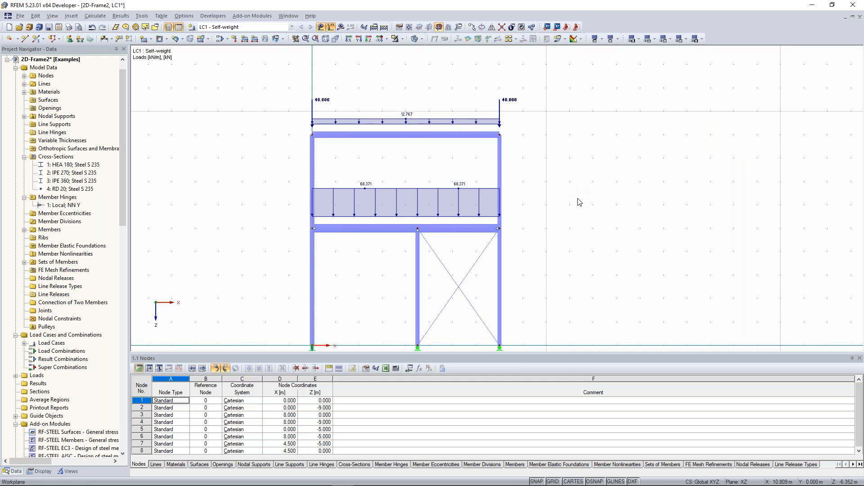
- Copy the 40 kN nodal load onto the three nodes of the intermediate beam
middle_drag(567, 189, 578, 168)
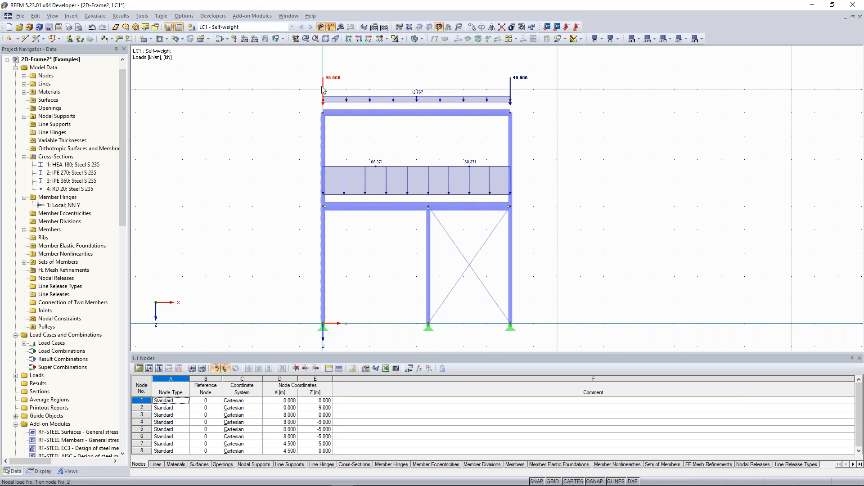
drag(322, 90, 324, 206)
drag(333, 176, 513, 209)
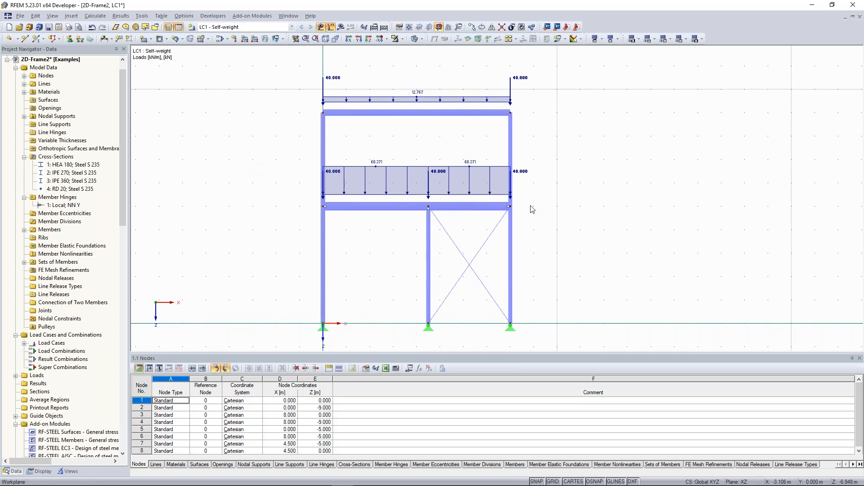
- Set the vertical force PZ of the nodal loads on the intermediate beam's nodes 5-7 to 2.4 kN
middle_drag(540, 206, 547, 197)
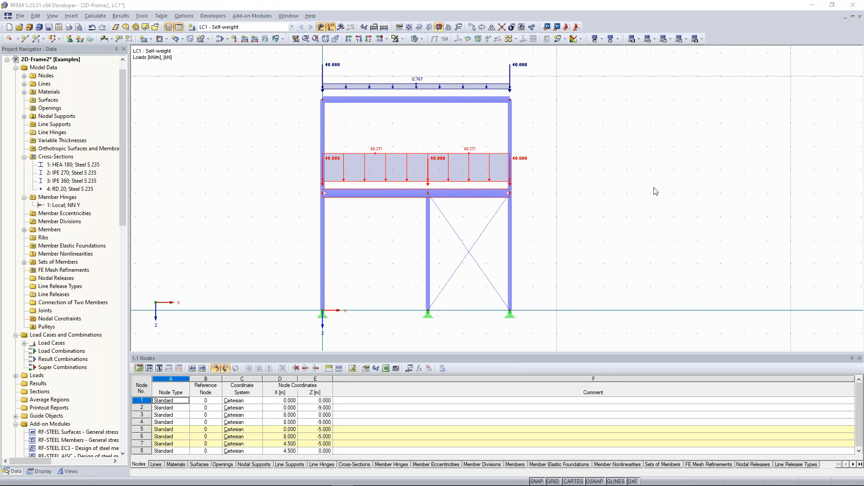
double_click(336, 228)
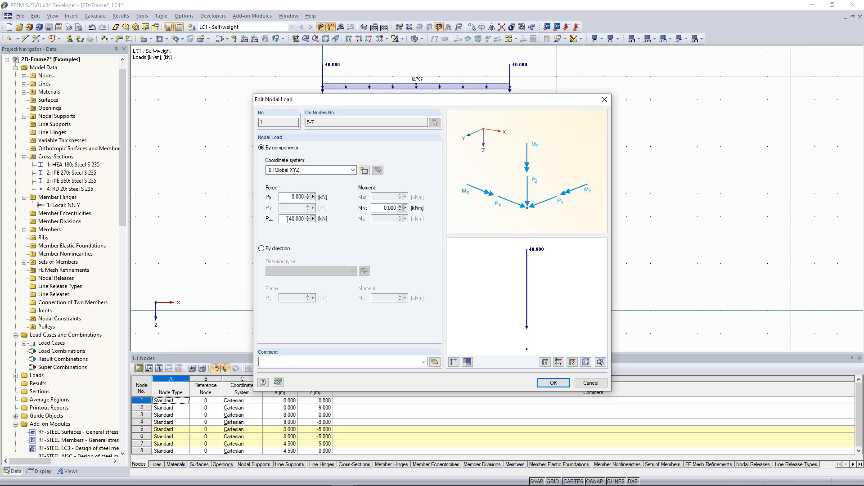
drag(288, 219, 310, 220)
text(2.4)
click(553, 382)
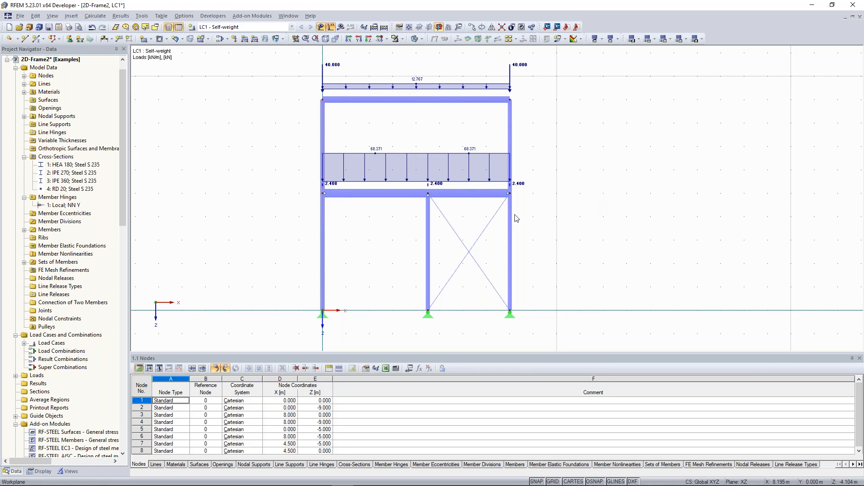
- Define a uniform member force load of 2.7 kN/m in the global XP direction, related to the projected member length
middle_drag(535, 187, 541, 180)
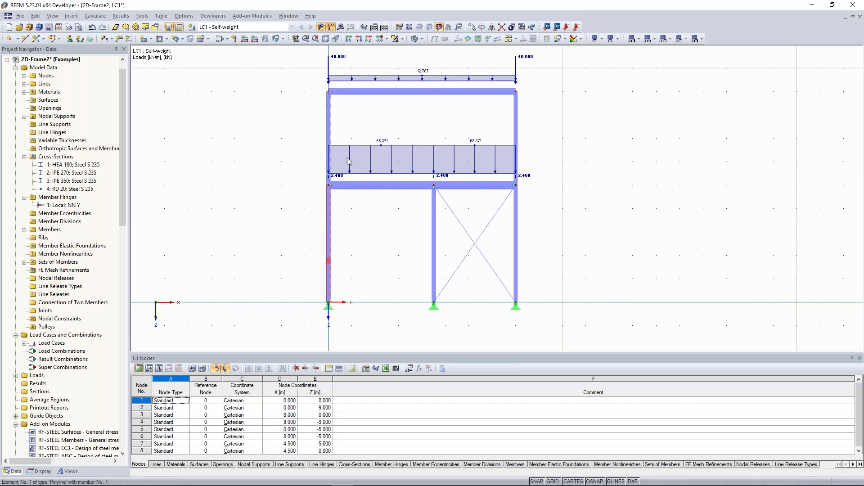
middle_drag(279, 156, 257, 166)
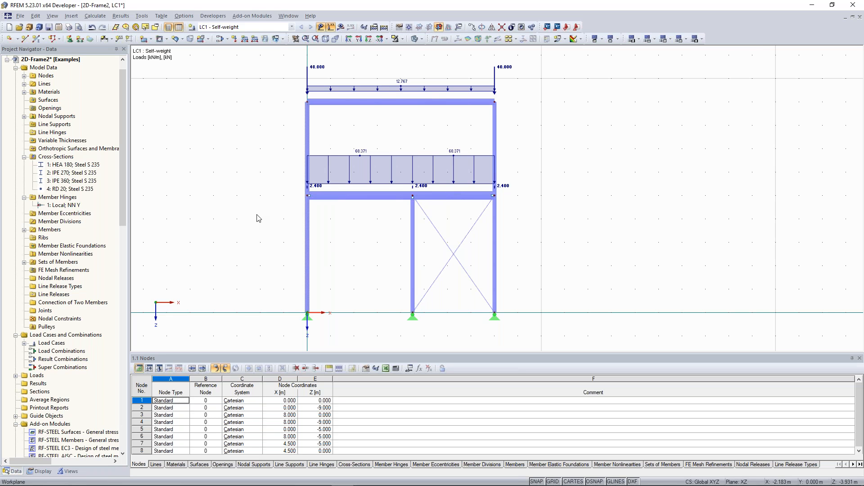
middle_drag(256, 219, 238, 216)
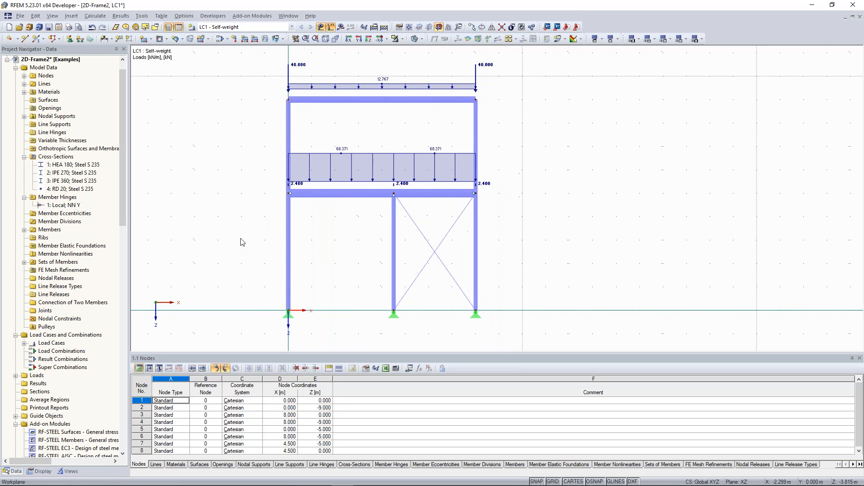
click(245, 39)
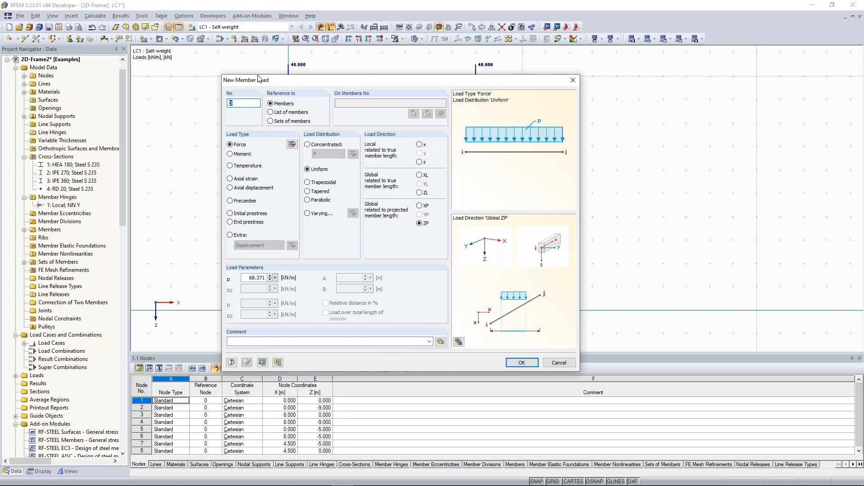
drag(259, 78, 99, 58)
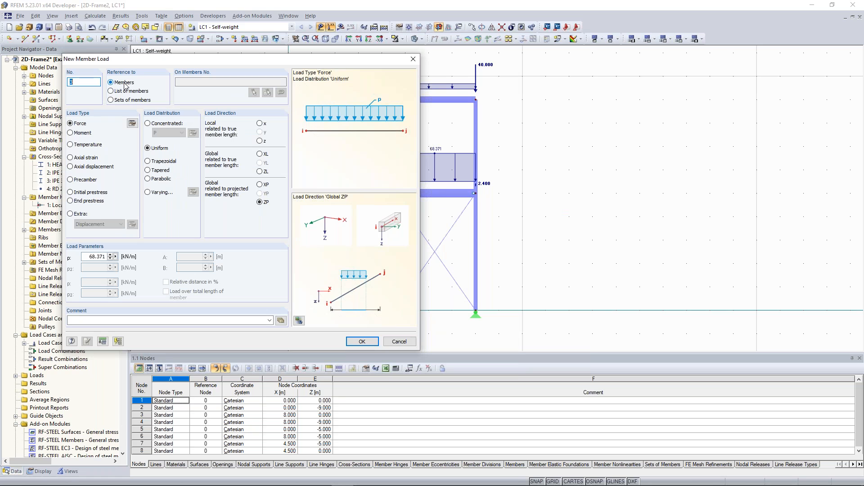
double_click(93, 256)
text(2,7)
click(260, 185)
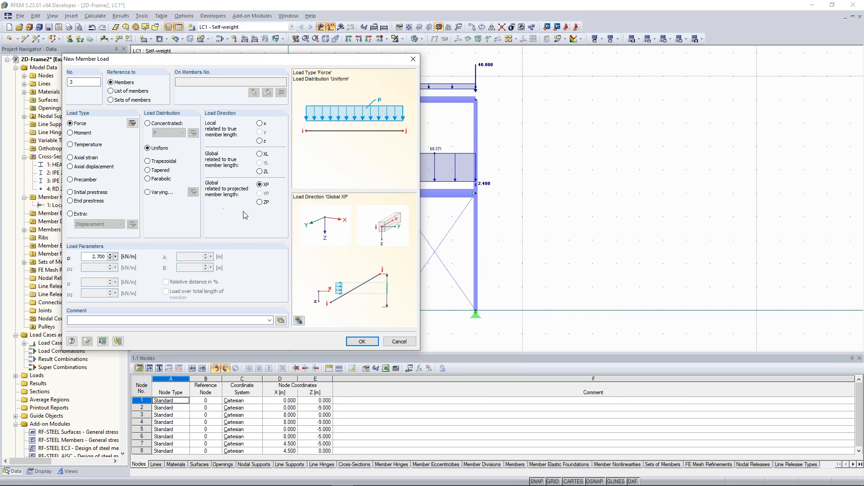
click(362, 342)
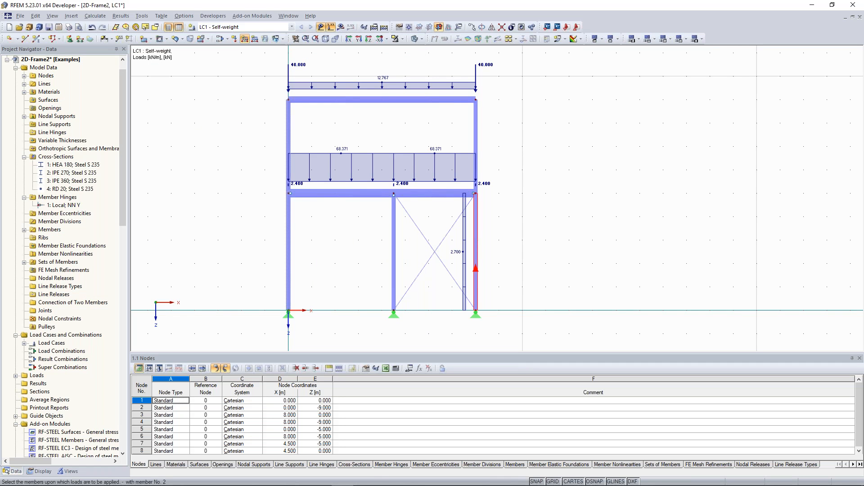
- Apply the defined 2.7 kN/m horizontal load to both segments of the right column
click(476, 128)
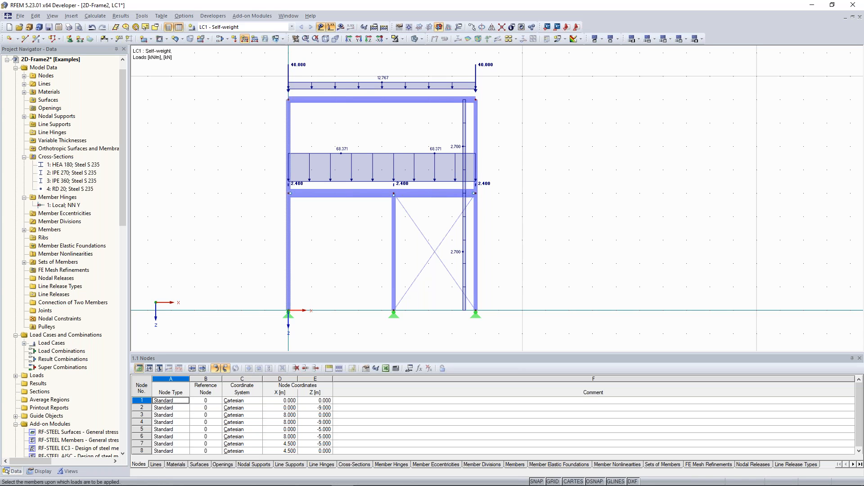
middle_drag(508, 146, 506, 150)
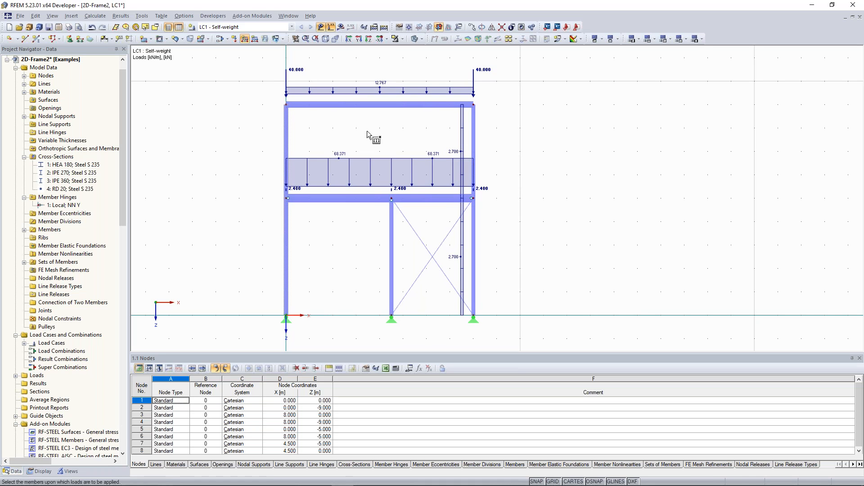
key(Escape)
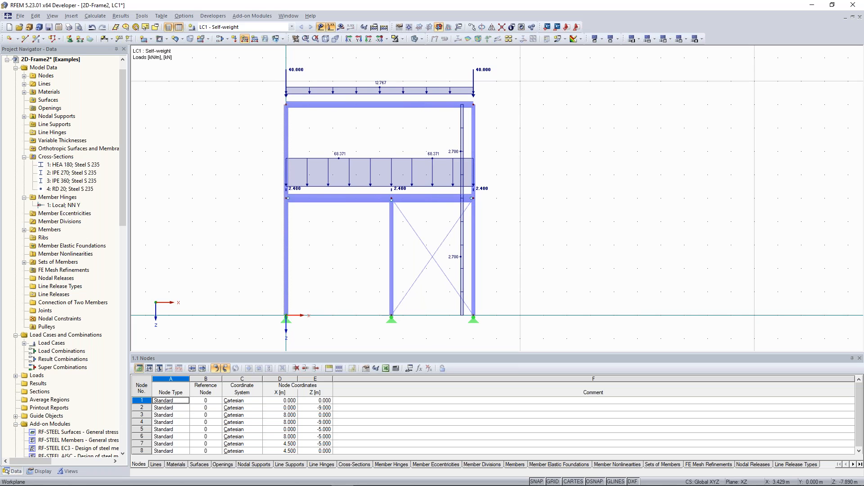
- Create a uniform load of 4.32 kN/m in the global XP direction on the left column's set of members
click(245, 39)
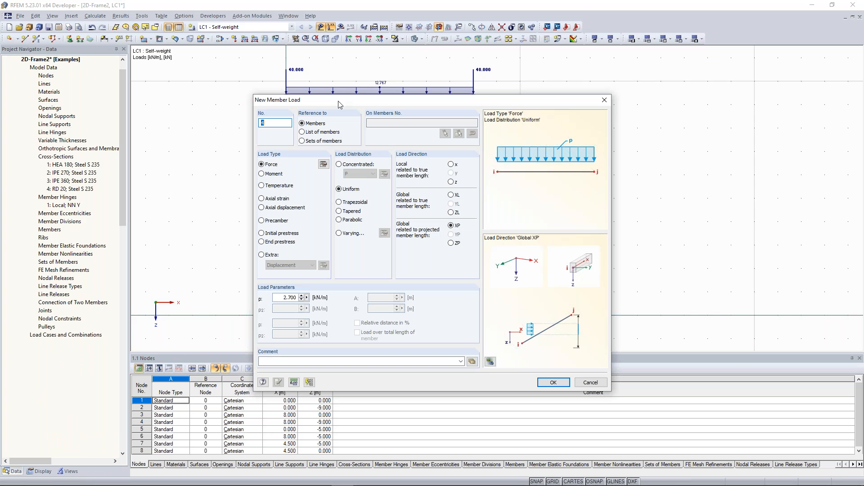
click(303, 141)
drag(283, 298, 331, 298)
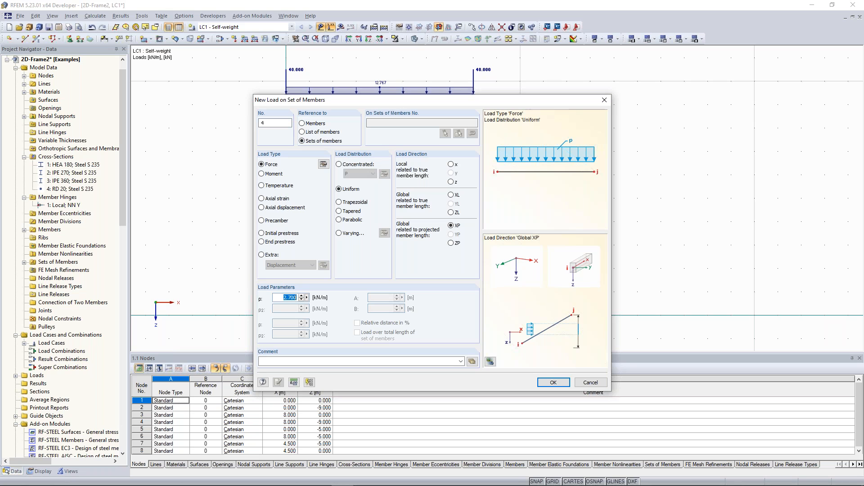
text(4,32)
click(554, 382)
click(287, 239)
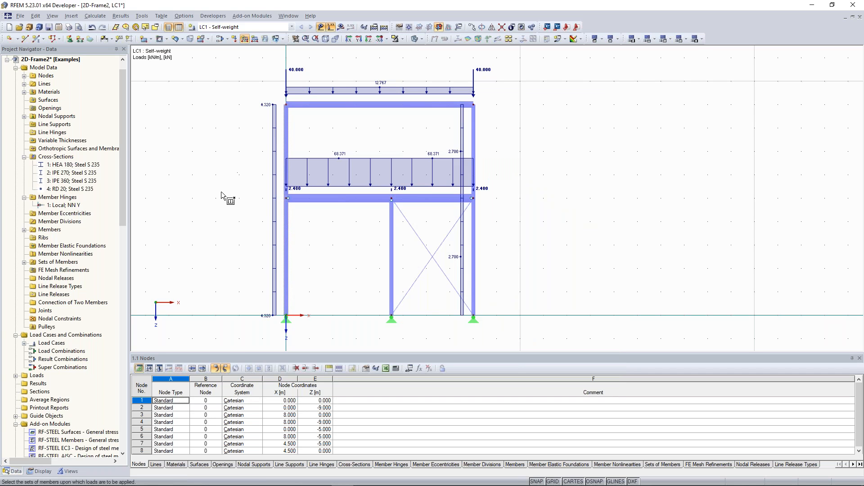
key(Escape)
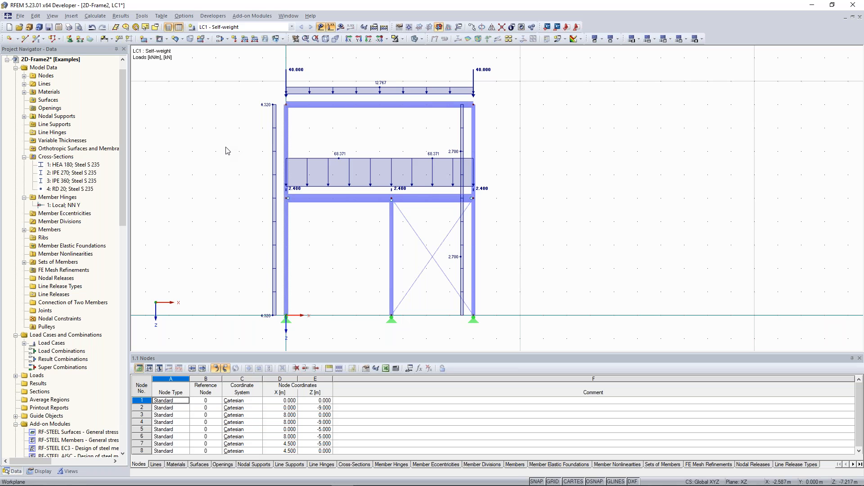
- Calculate load case LC1 and show the frame's global deformations
mouse_move(261, 139)
middle_down()
mouse_move(279, 121)
mouse_move(241, 127)
mouse_move(253, 140)
middle_up()
scroll(282, 201, down, 1)
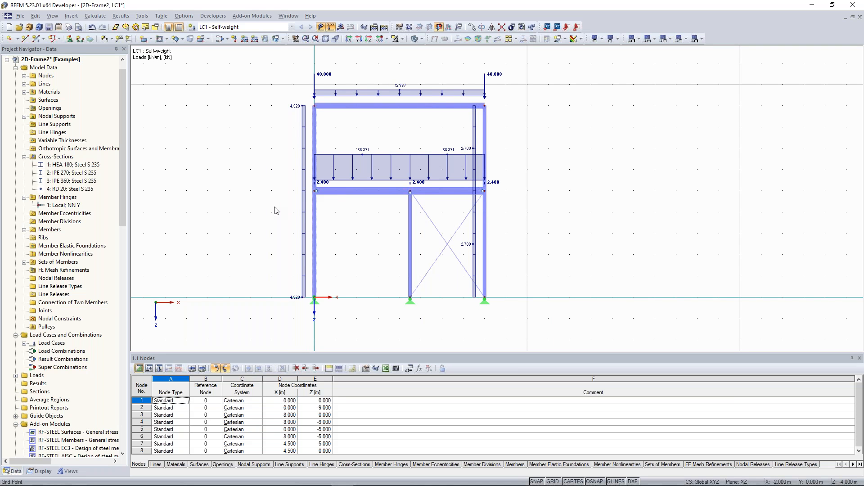
middle_drag(286, 192, 291, 195)
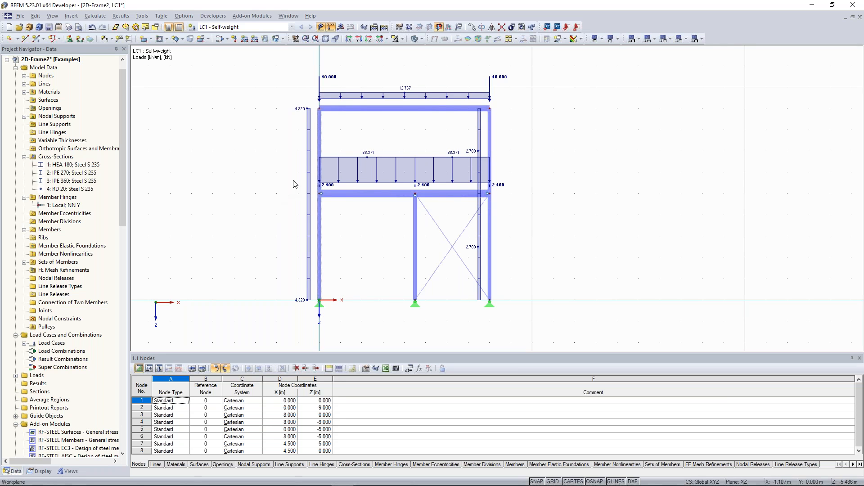
middle_drag(245, 167, 239, 166)
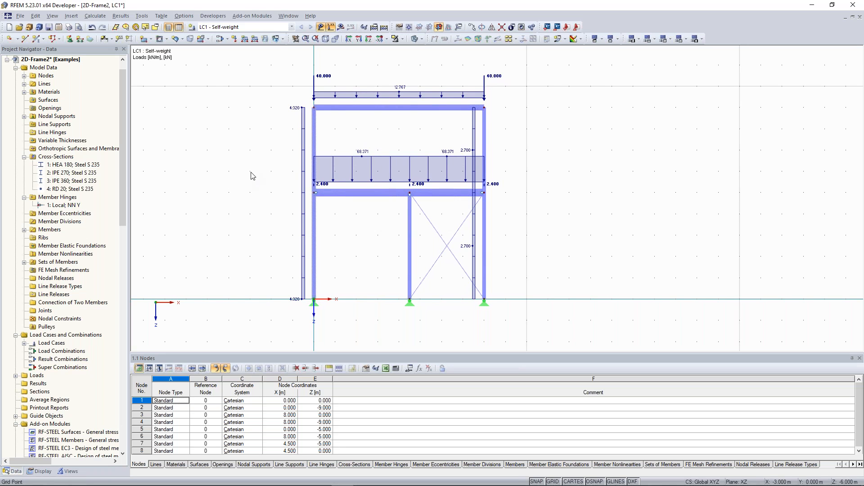
scroll(390, 150, up, 1)
scroll(391, 150, down, 1)
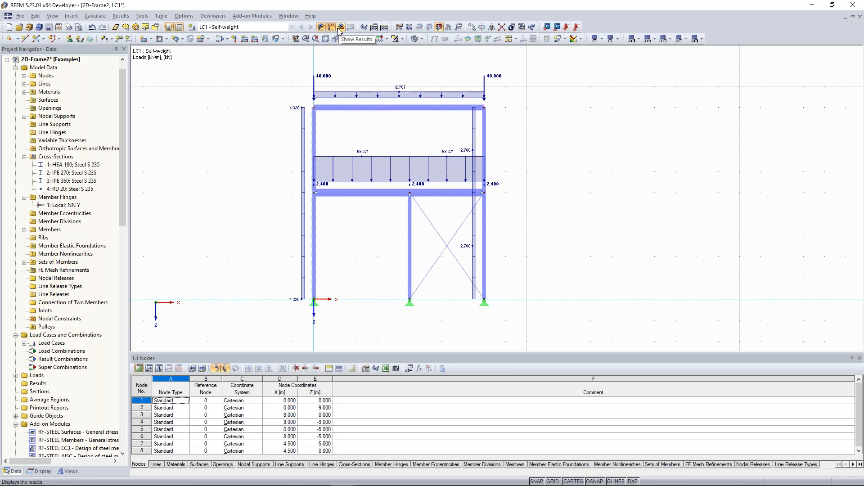
click(384, 27)
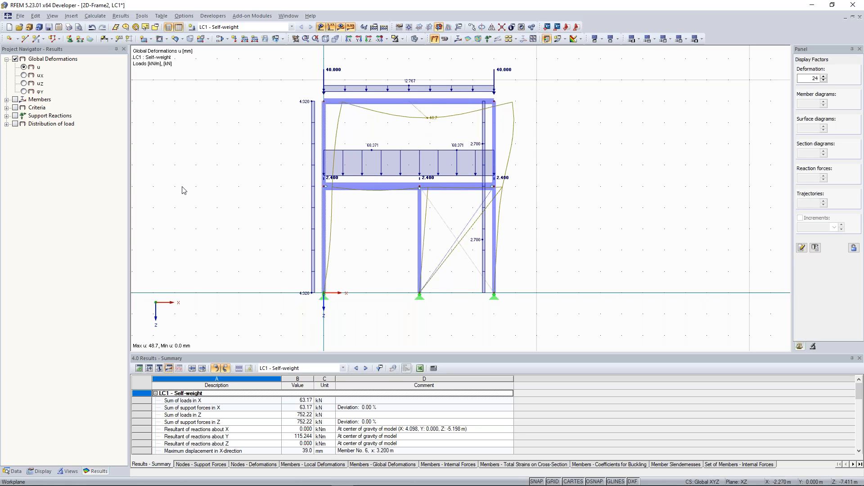
- Set the members' deformation display to Cross-Sections Colored
click(44, 471)
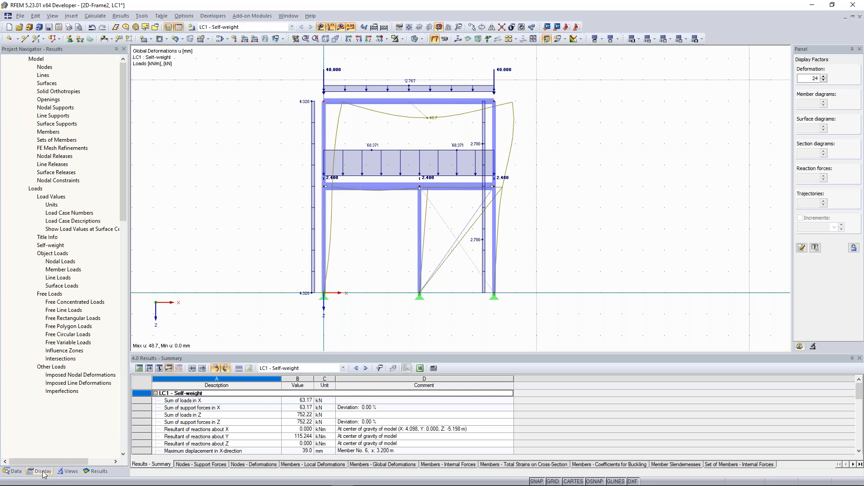
scroll(38, 259, down, 12)
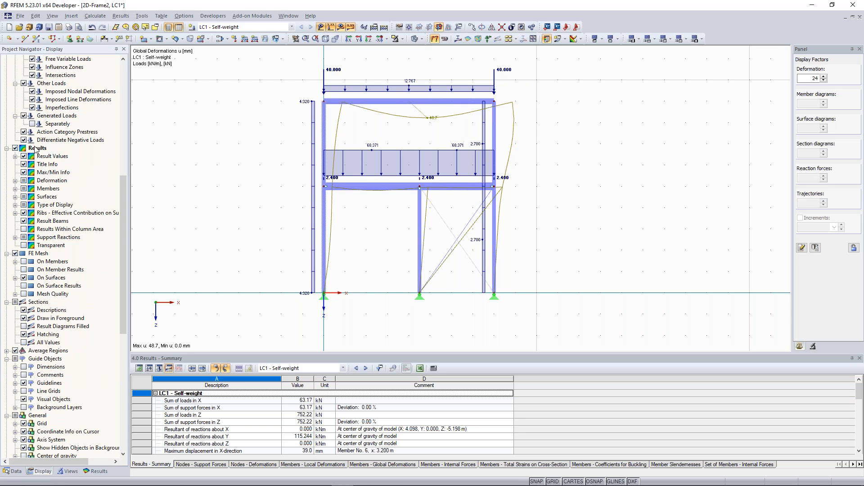
click(15, 181)
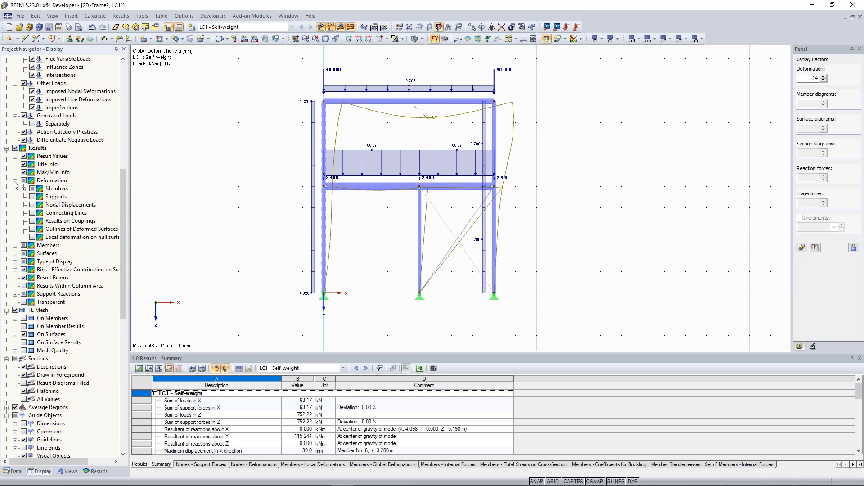
click(24, 189)
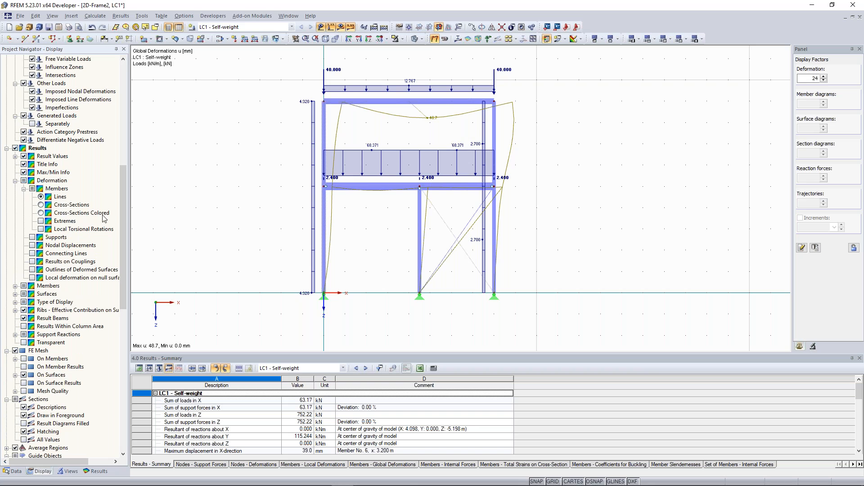
click(41, 213)
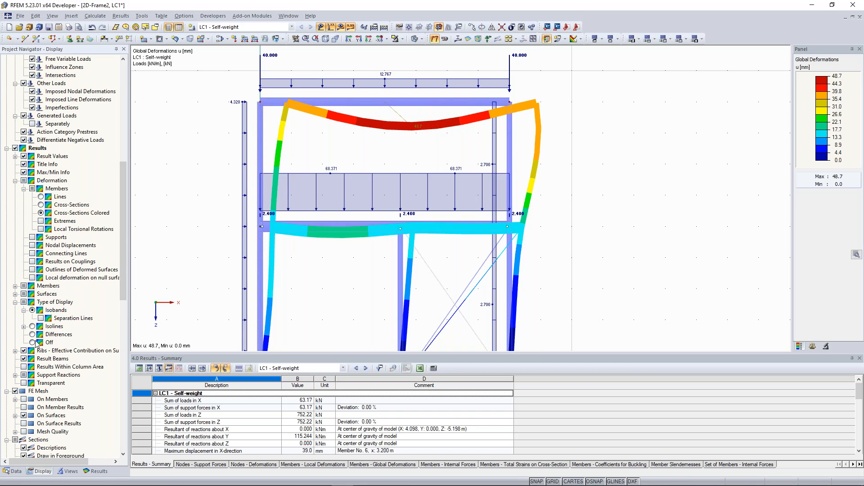
- Replace the global deformations with the members' internal force results, showing the bending moments My
scroll(339, 183, down, 4)
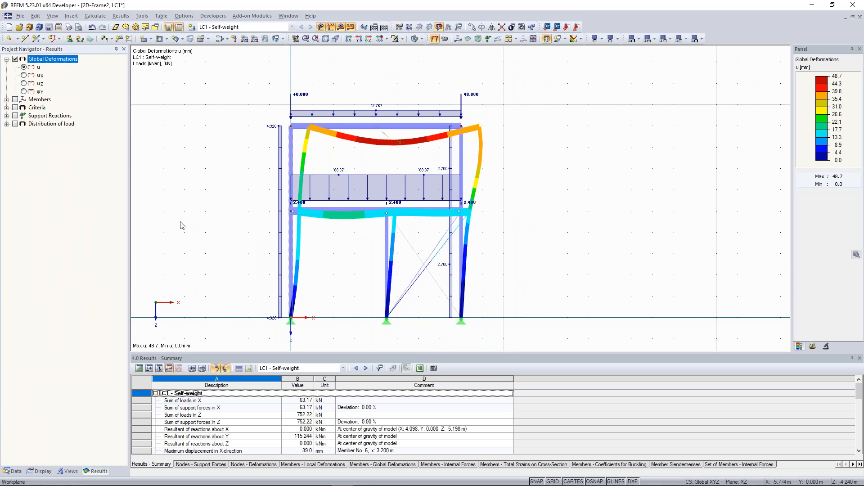
middle_drag(219, 193, 221, 194)
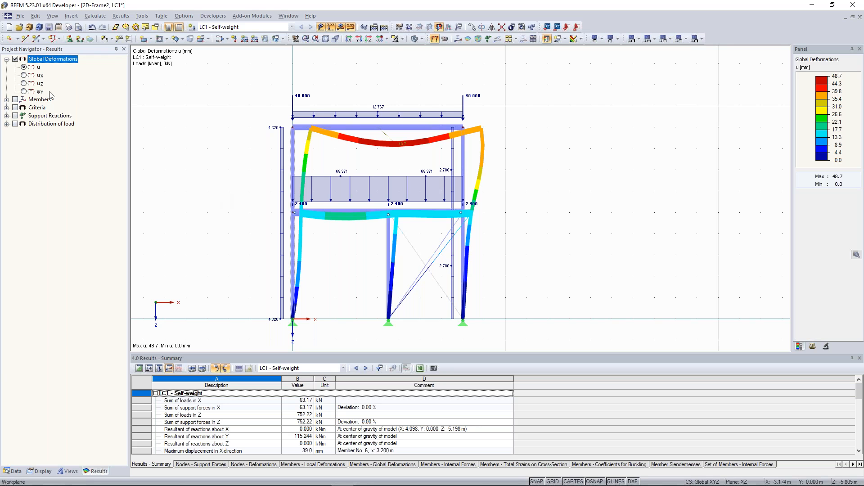
click(6, 99)
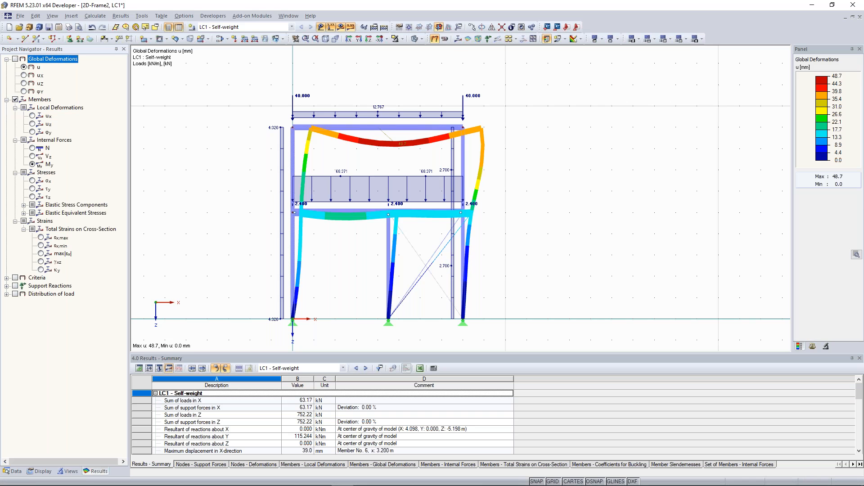
click(15, 99)
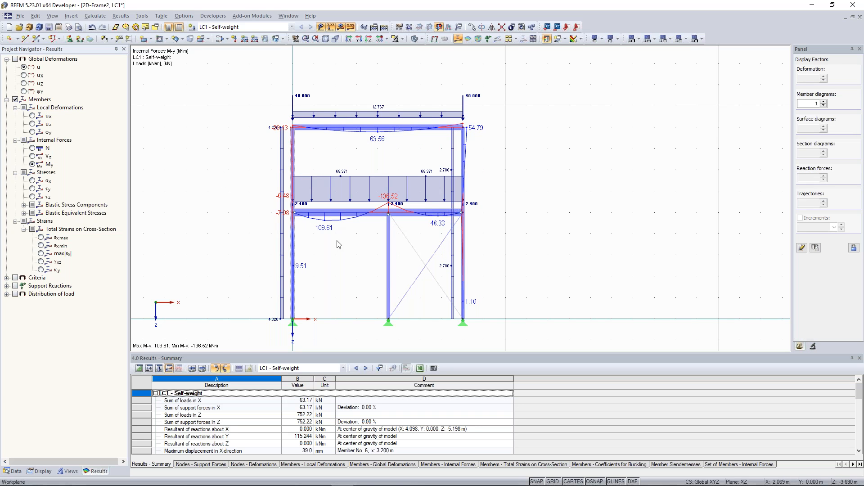
scroll(335, 237, up, 1)
middle_drag(340, 237, 344, 228)
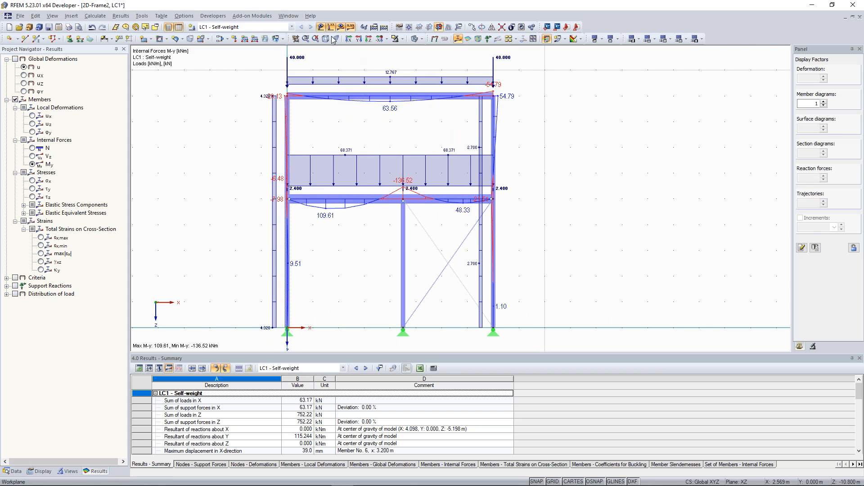
- Hide the loads and examine the bending moment My diagram on the frame
click(320, 27)
scroll(328, 161, up, 1)
click(31, 164)
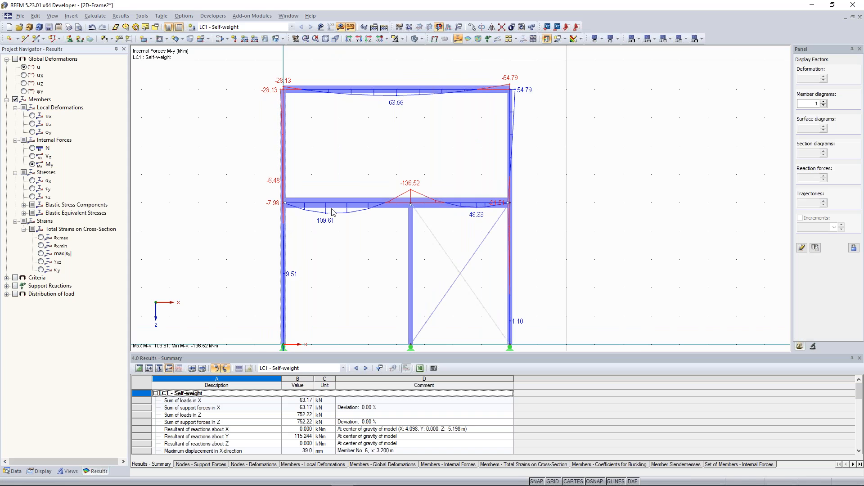
- Display the members' axial forces N and examine them around the diagonal tension bracing
scroll(333, 213, up, 2)
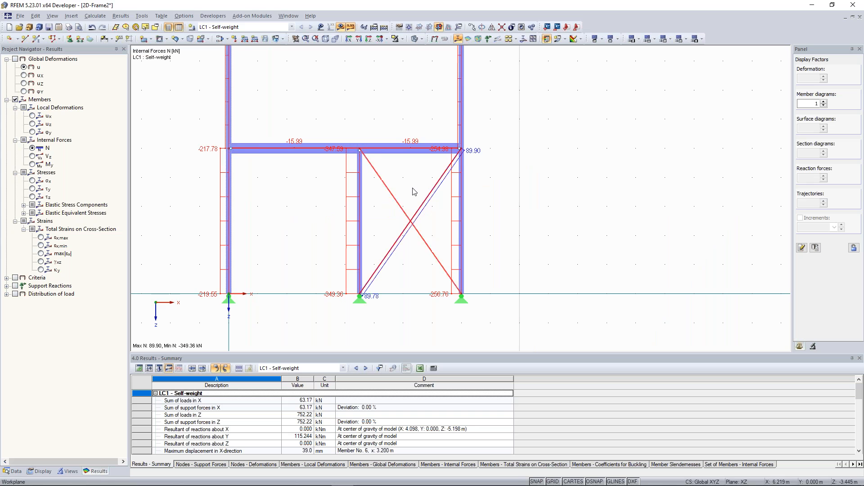
middle_drag(394, 190, 397, 203)
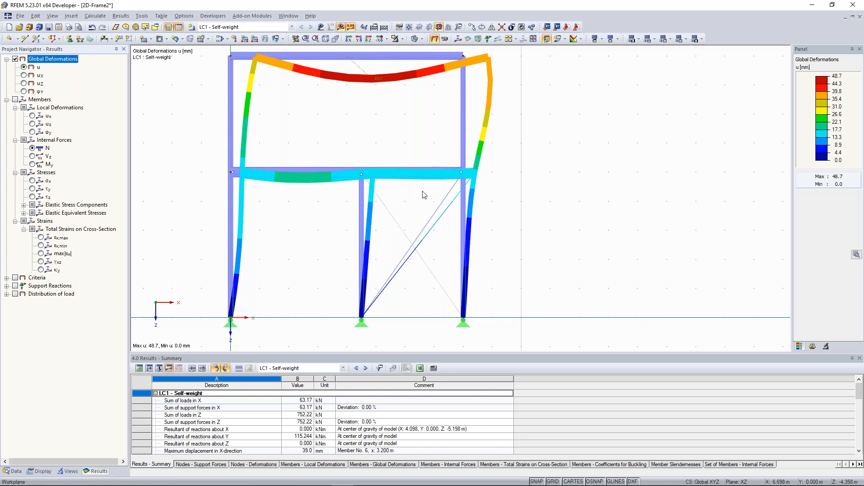
click(32, 148)
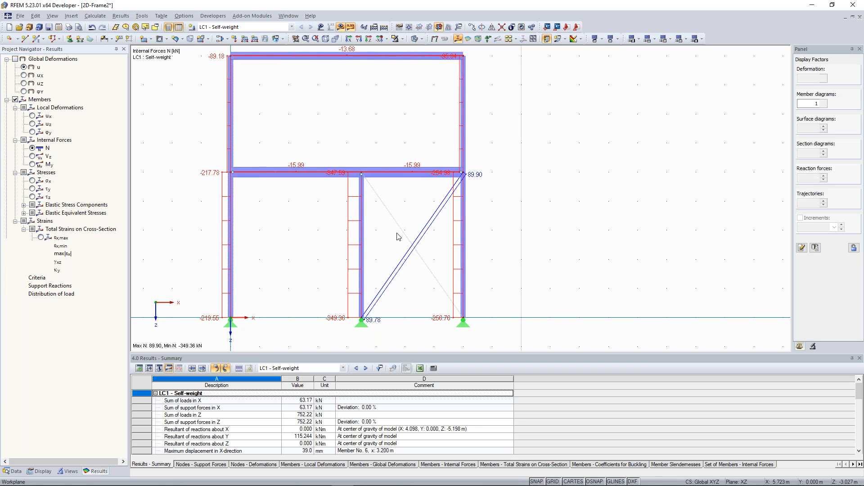
scroll(384, 290, up, 1)
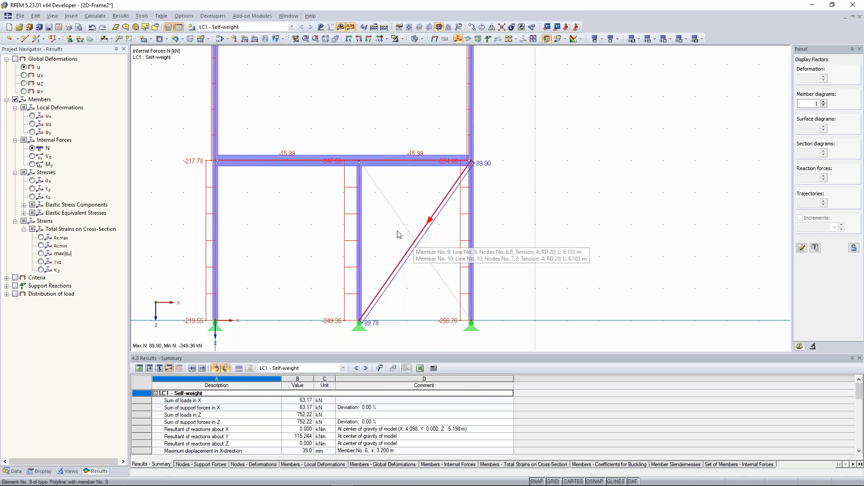
scroll(400, 233, down, 1)
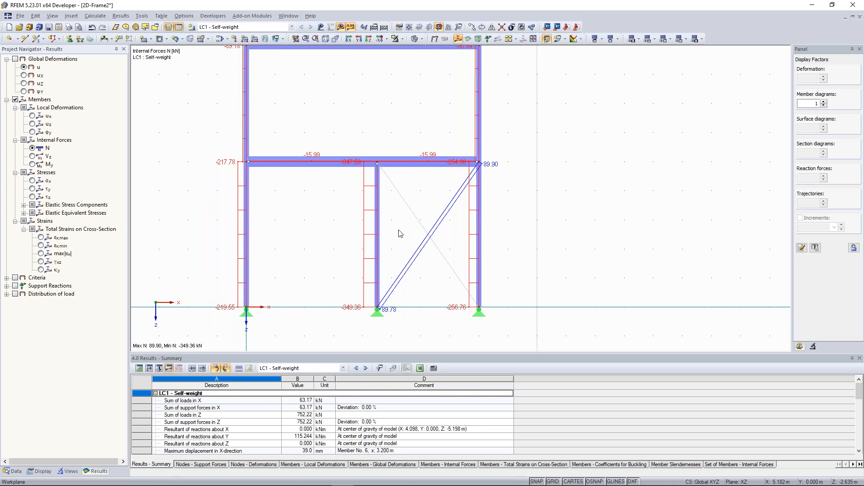
scroll(343, 137, down, 1)
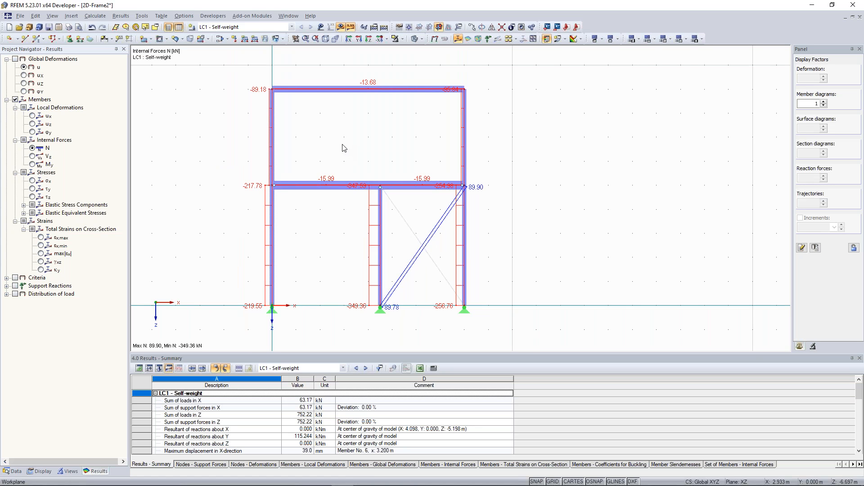
- Open the top beam's member properties, review the available member types and close them without changes
middle_drag(292, 129, 329, 148)
scroll(309, 139, up, 4)
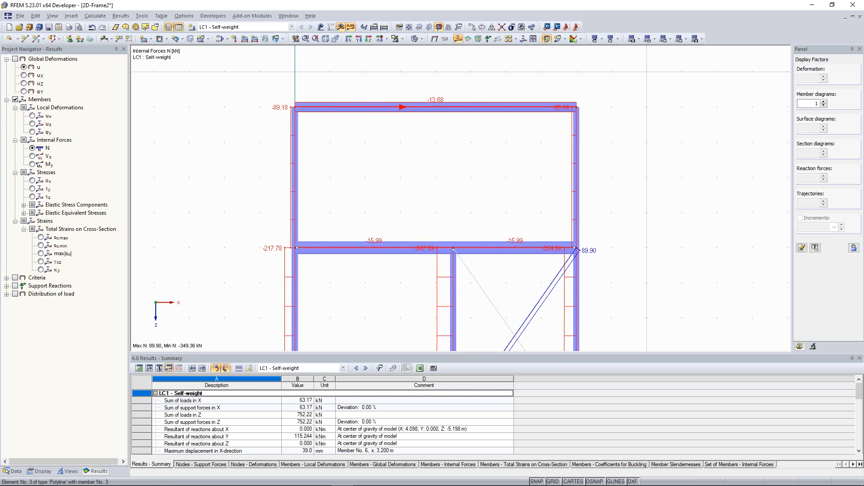
double_click(374, 107)
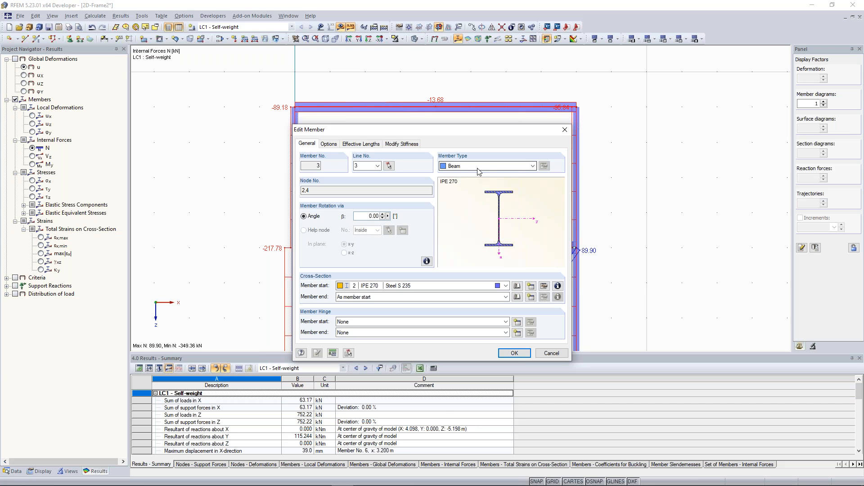
drag(479, 171, 171, 148)
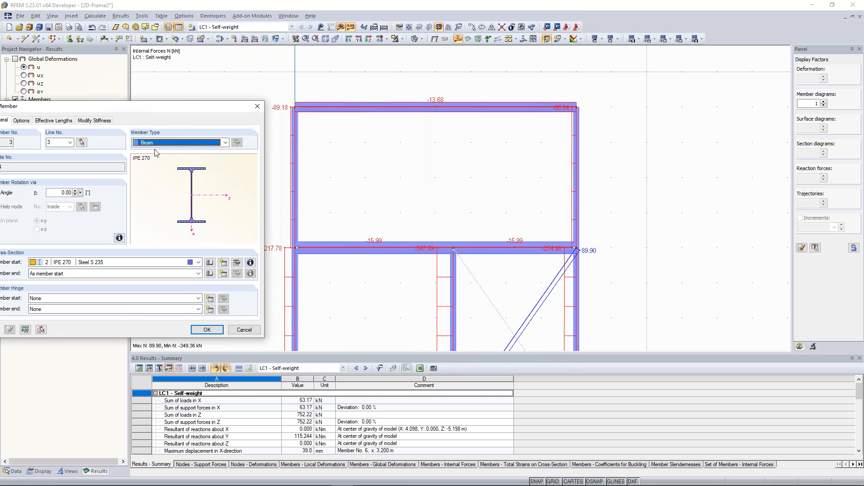
click(216, 143)
click(189, 151)
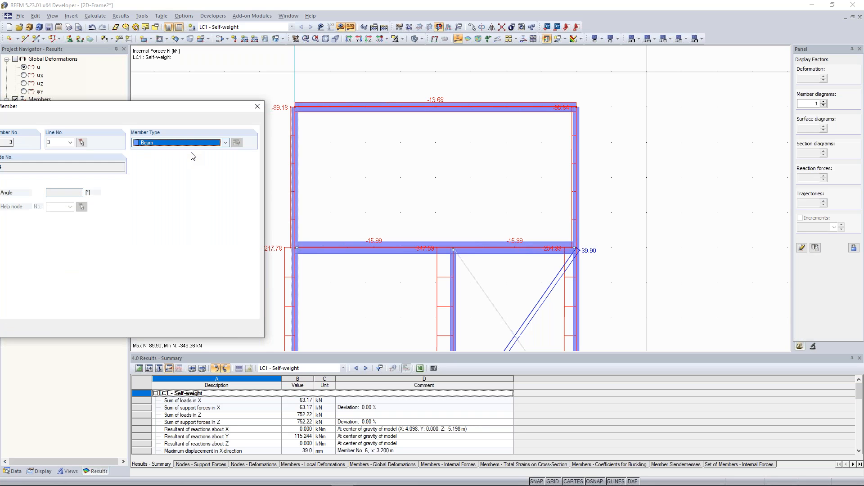
drag(181, 107, 187, 178)
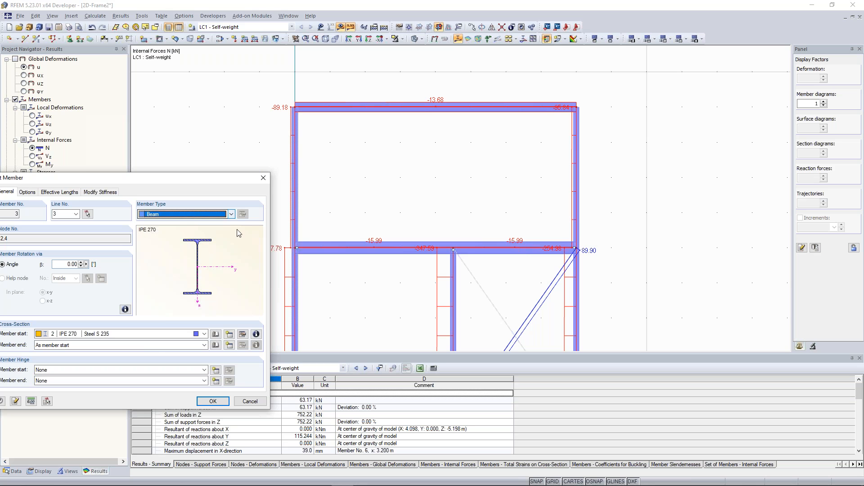
click(231, 214)
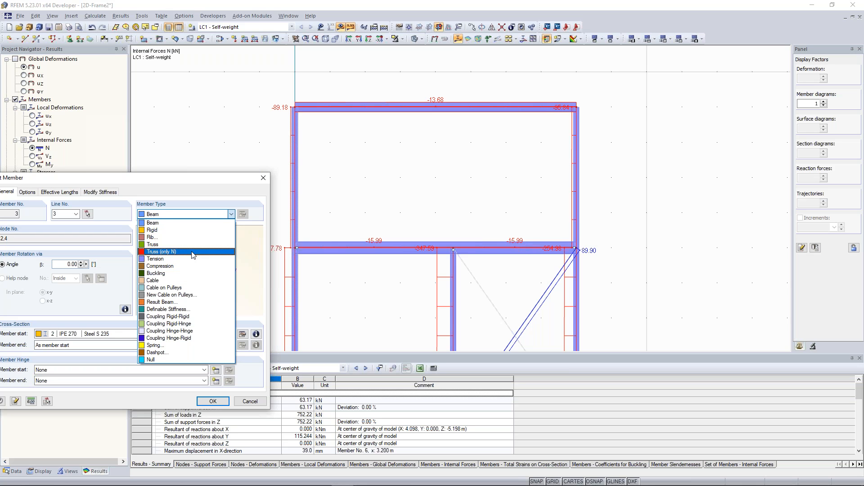
click(266, 184)
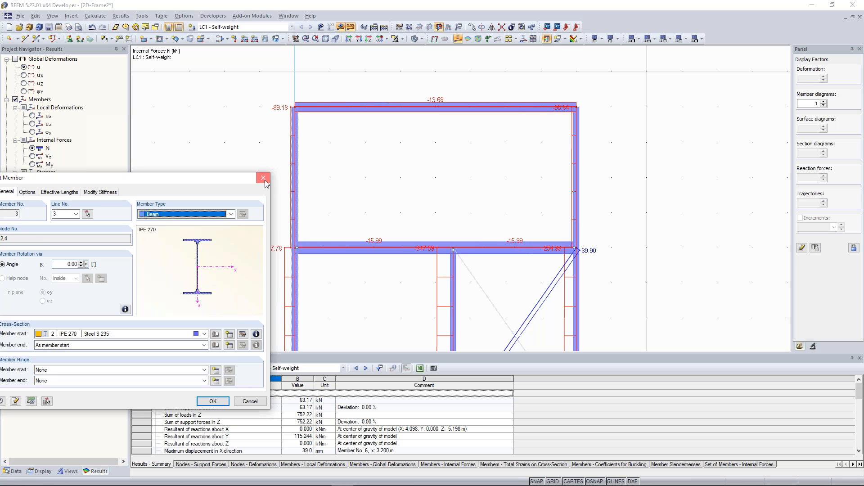
key(Escape)
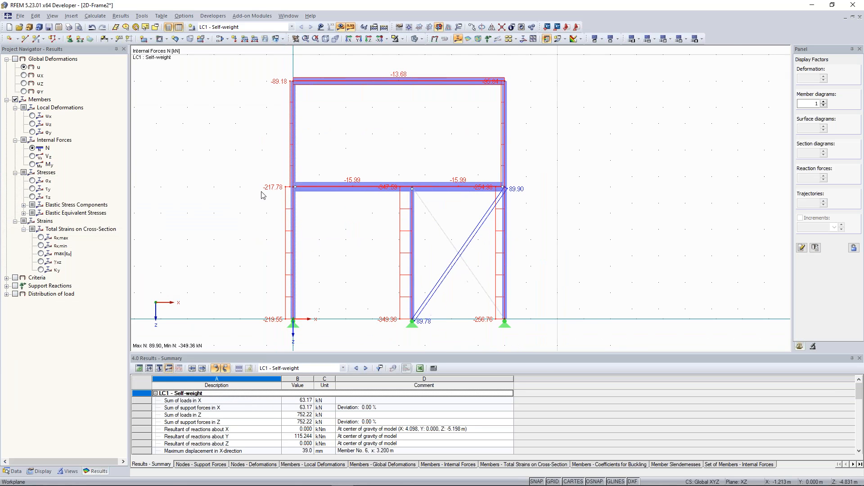
- Hide the calculation results and display the frame in wireframe mode with its loads
scroll(266, 201, up, 2)
scroll(266, 201, down, 2)
middle_drag(257, 186, 260, 188)
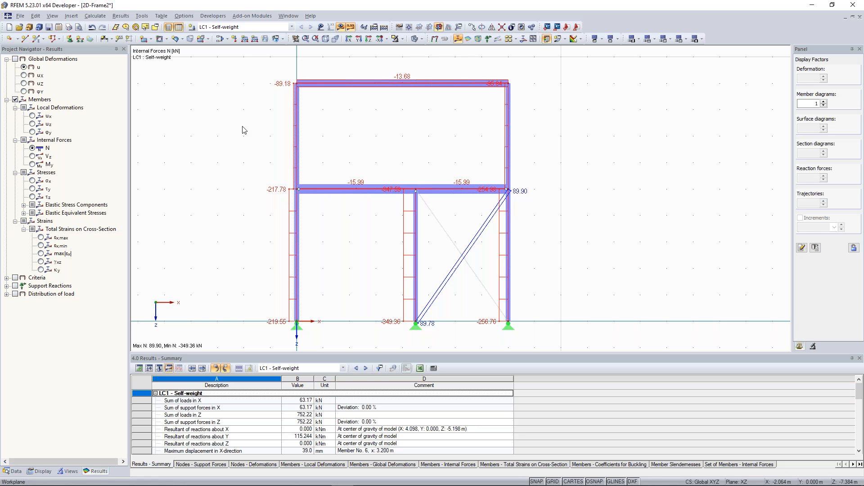
click(342, 28)
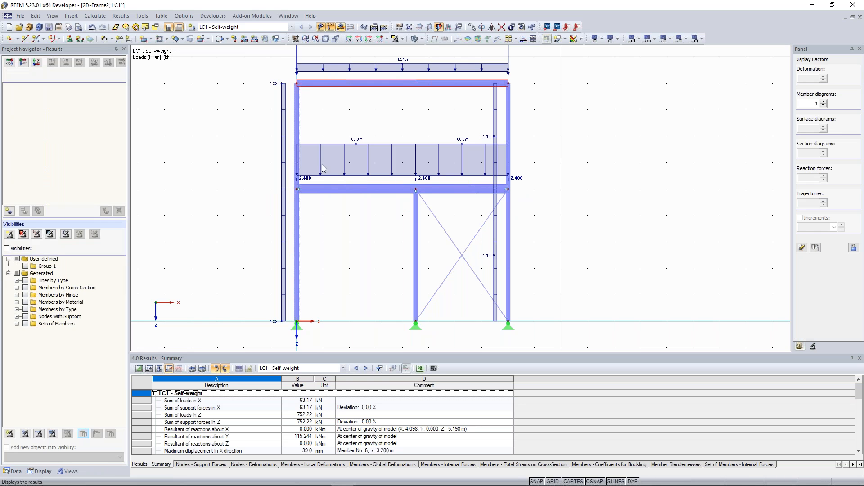
click(415, 39)
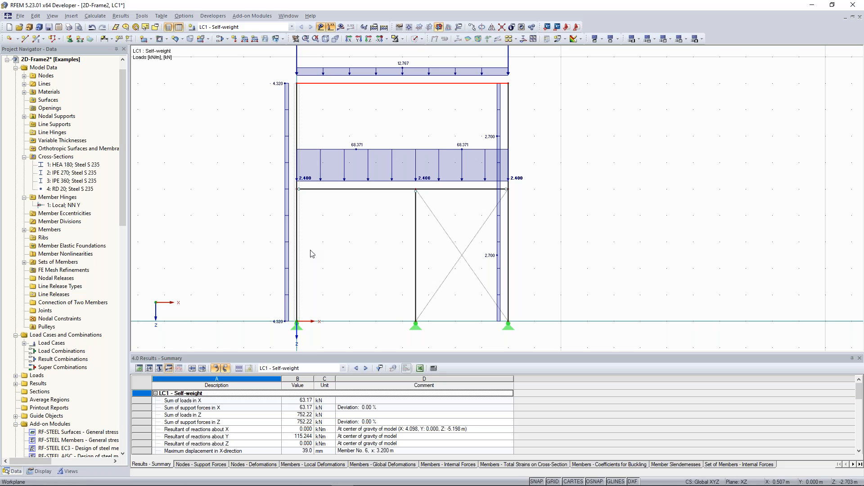
- View the left column set's result diagrams, limited to axial force N and bending moment My, and close the window
double_click(301, 203)
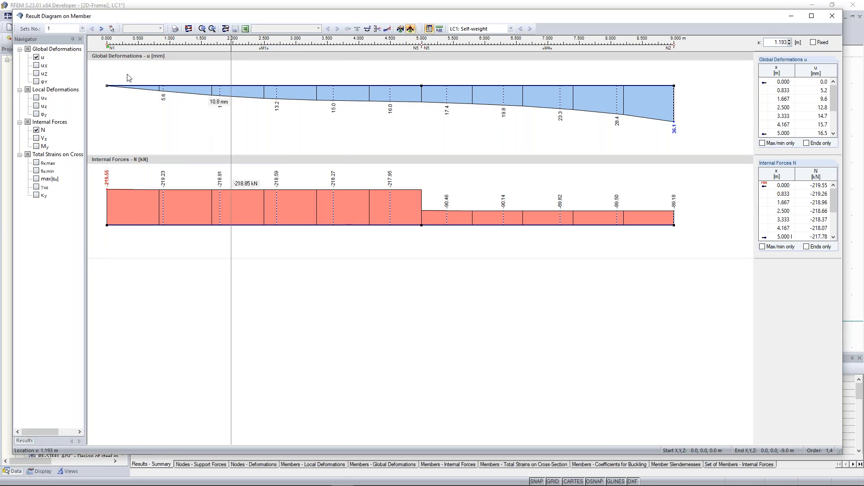
click(39, 58)
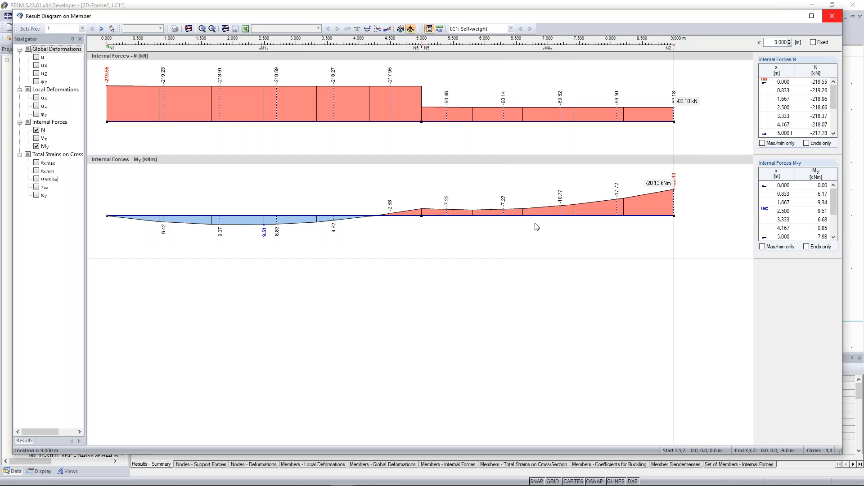
key(alt+F4)
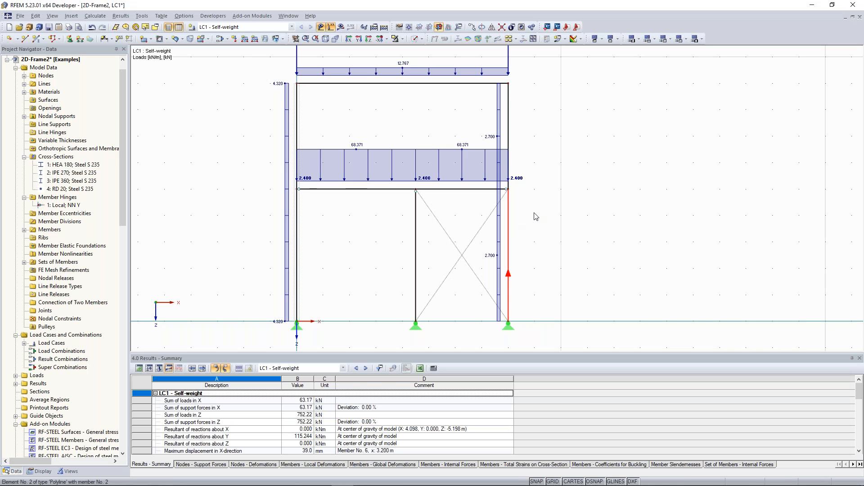
- View the result diagrams for members 2 and 6 of the right column and close the window
right_click(508, 114)
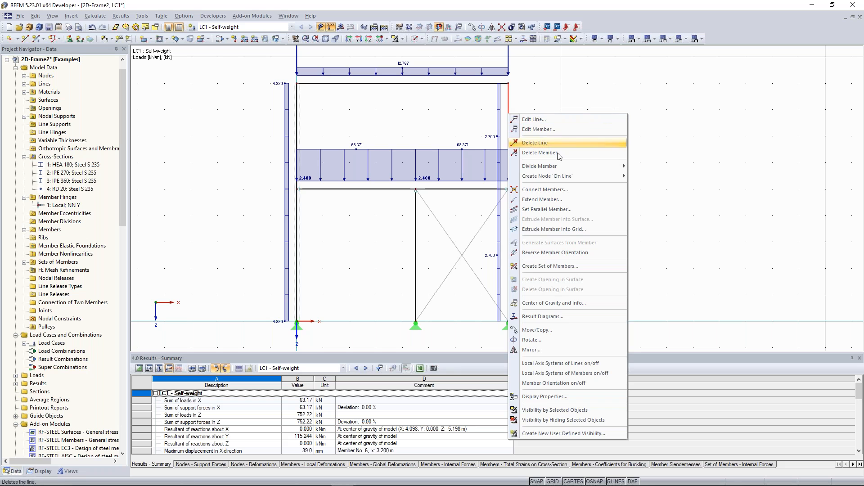
click(561, 317)
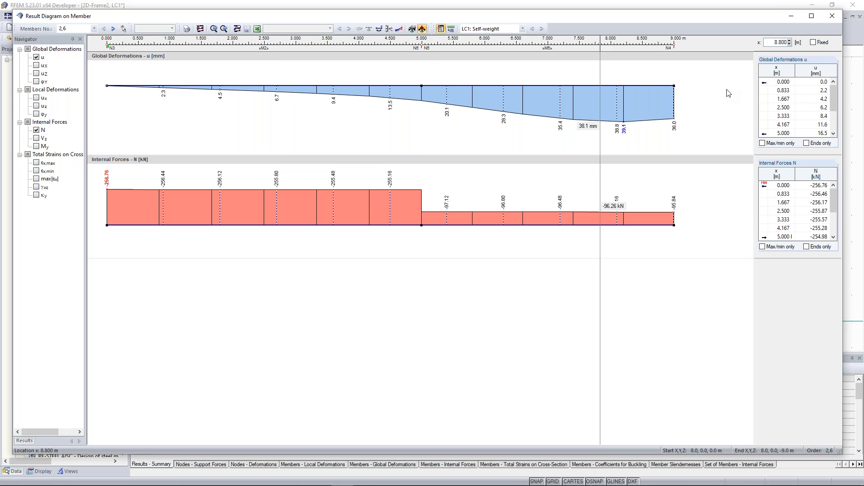
key(Escape)
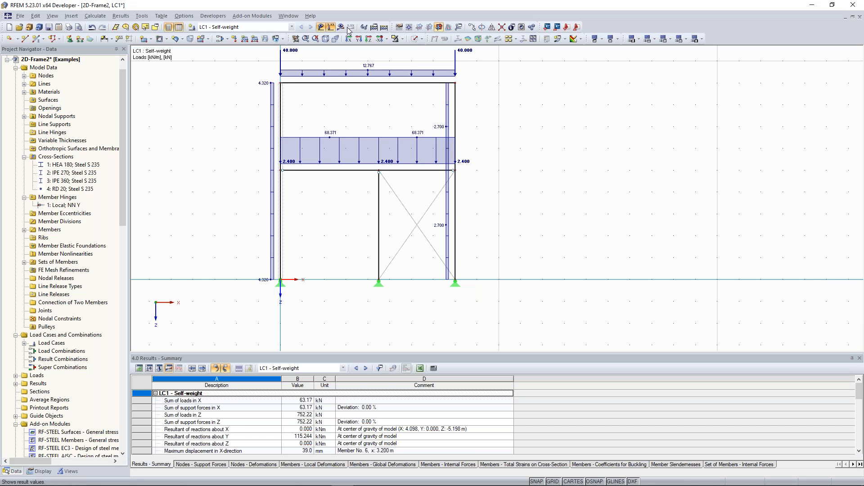
- Show the results again and examine the axial forces N on the wireframe model
click(350, 27)
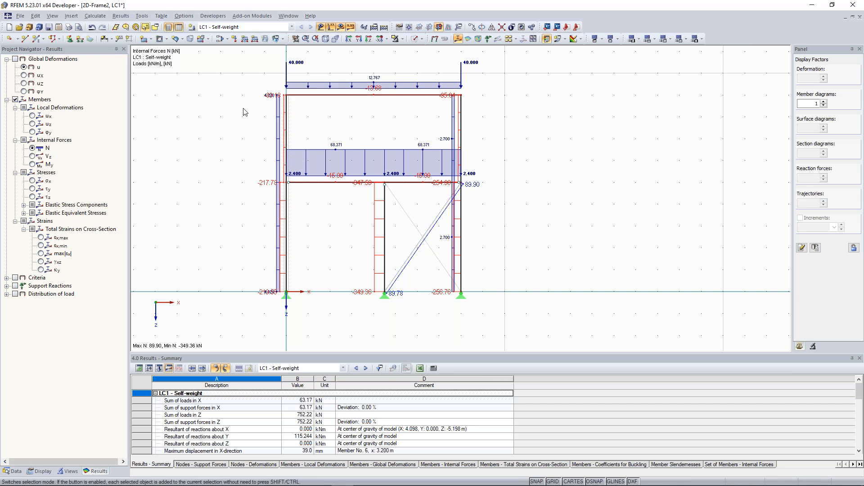
click(320, 27)
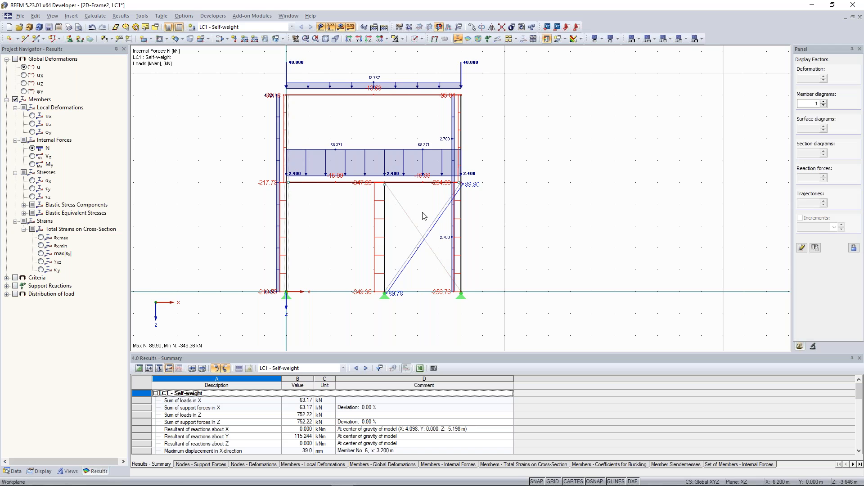
scroll(423, 217, up, 1)
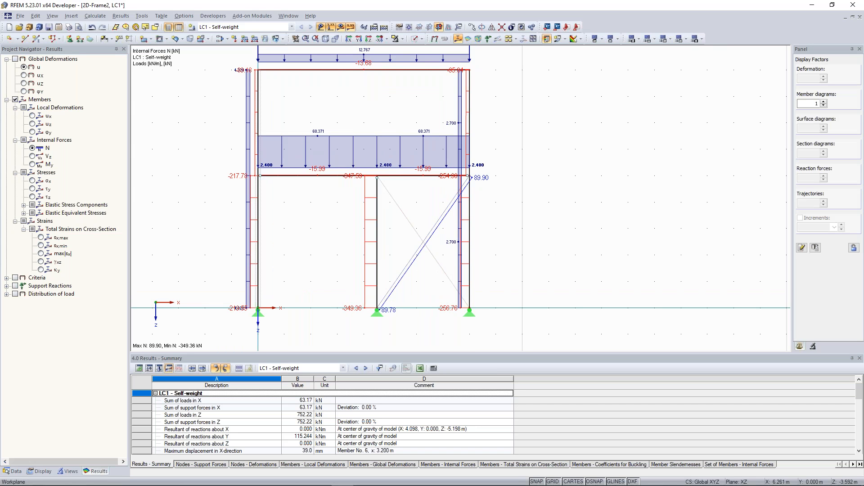
middle_drag(465, 189, 465, 188)
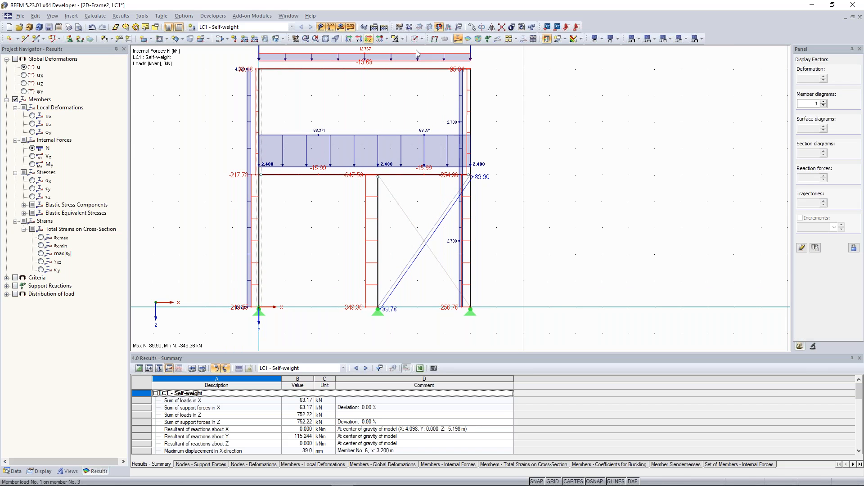
- Hide the results and switch the frame back to the solid display mode
click(321, 27)
click(343, 30)
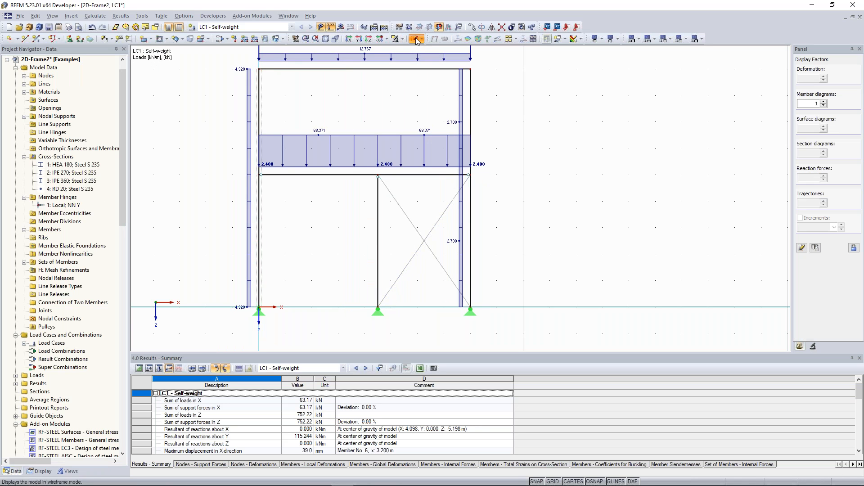
click(414, 40)
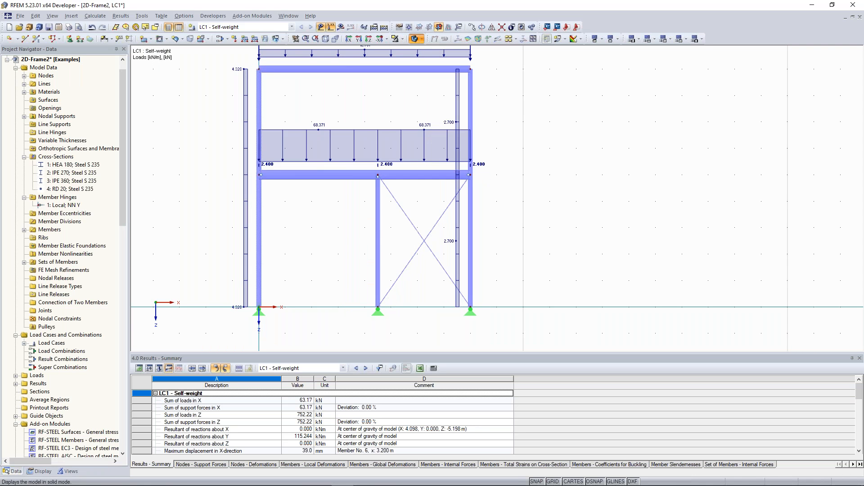
- Review the available member types for the crossed diagonals 9 and 10, and leave their properties without saving
double_click(433, 225)
click(734, 105)
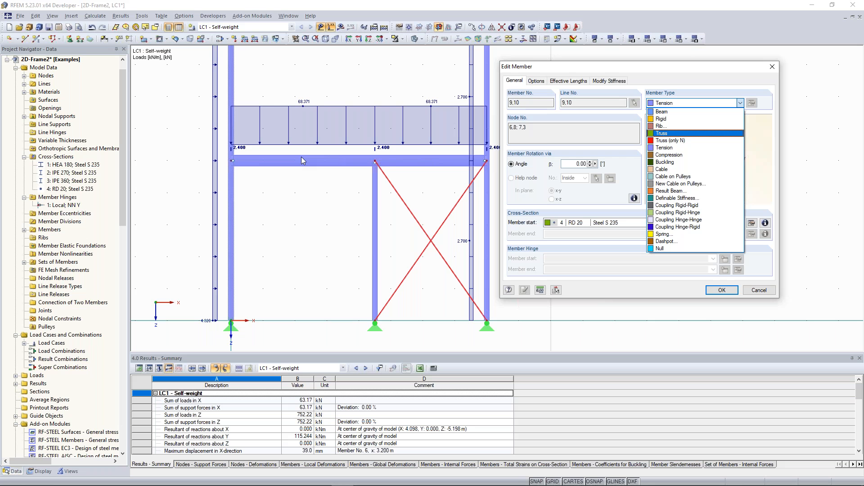
click(770, 67)
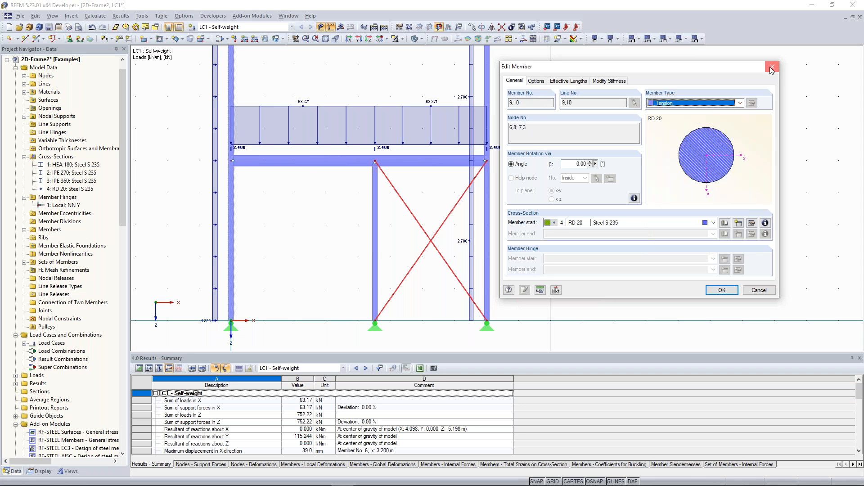
click(770, 67)
- Assign member hinge 1 to the end of member 5, the longer span of the middle beam, and calculate the LC1 results
scroll(676, 134, down, 4)
middle_drag(664, 132, 558, 141)
scroll(557, 145, up, 5)
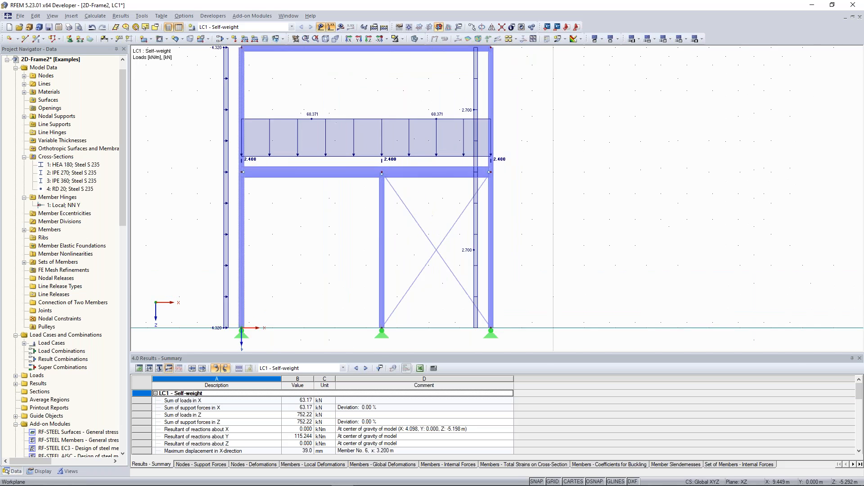
scroll(440, 165, up, 1)
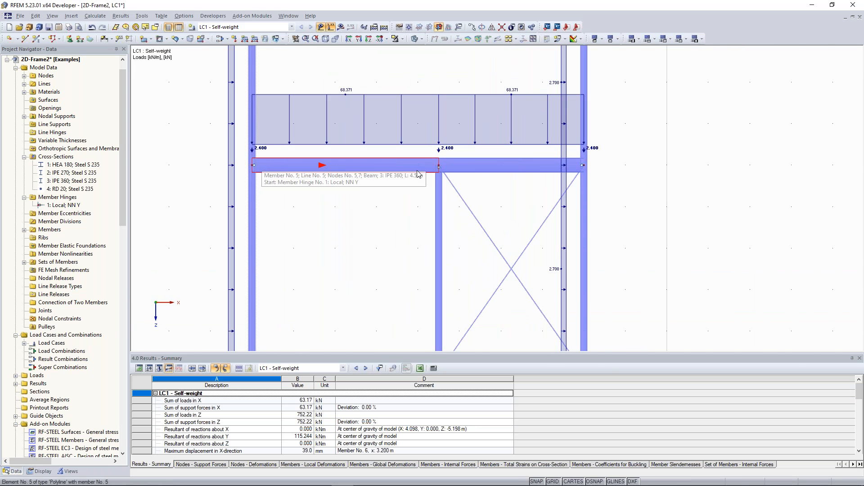
scroll(397, 190, up, 1)
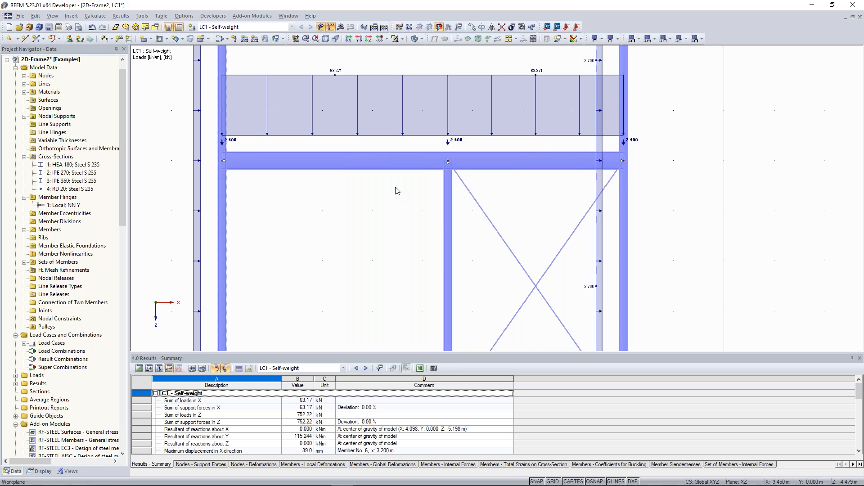
click(376, 173)
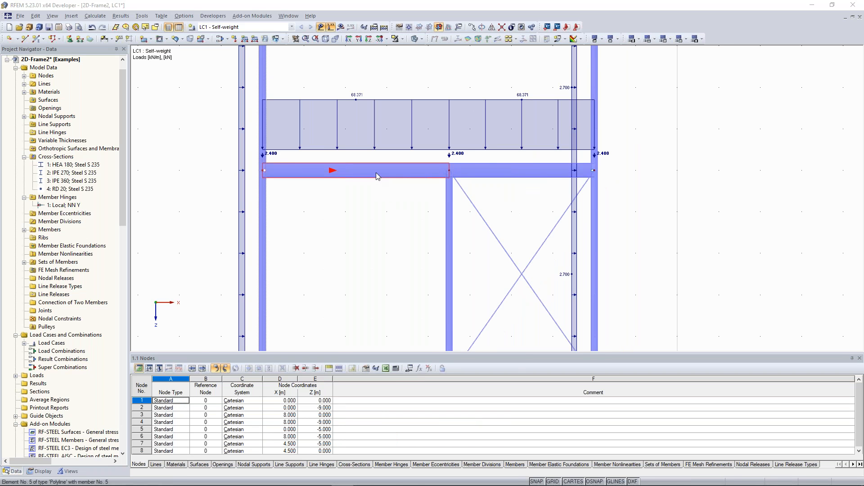
double_click(376, 171)
click(623, 278)
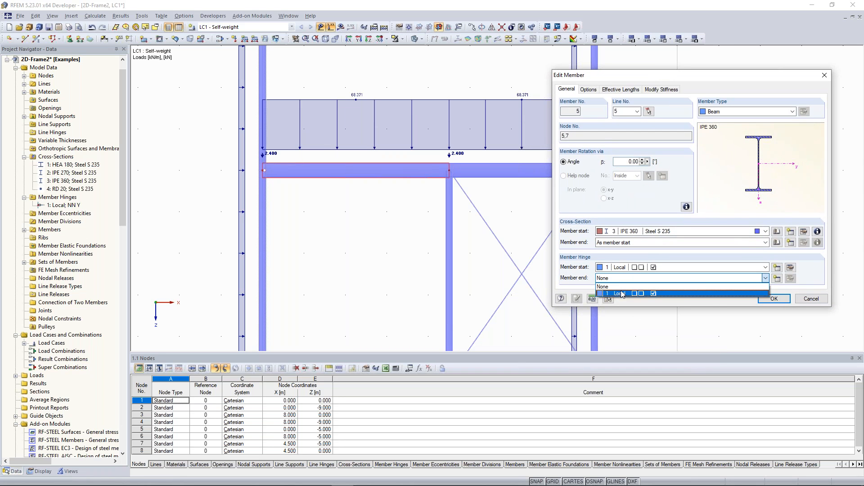
click(625, 292)
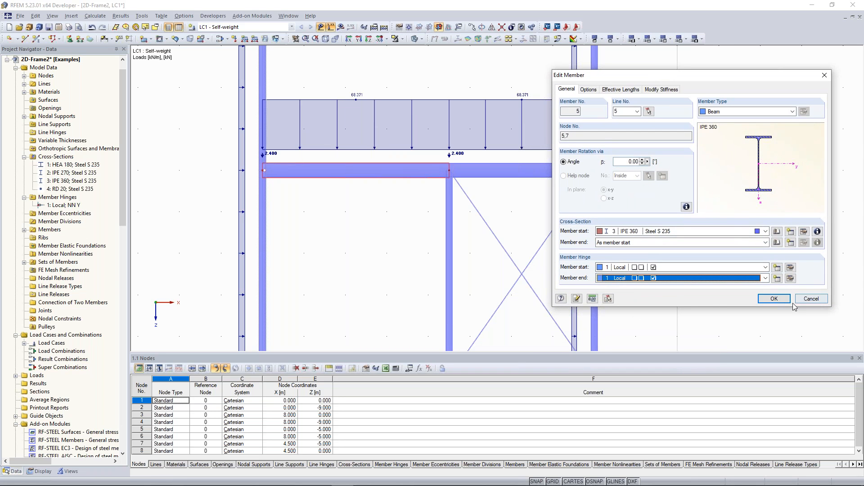
click(775, 299)
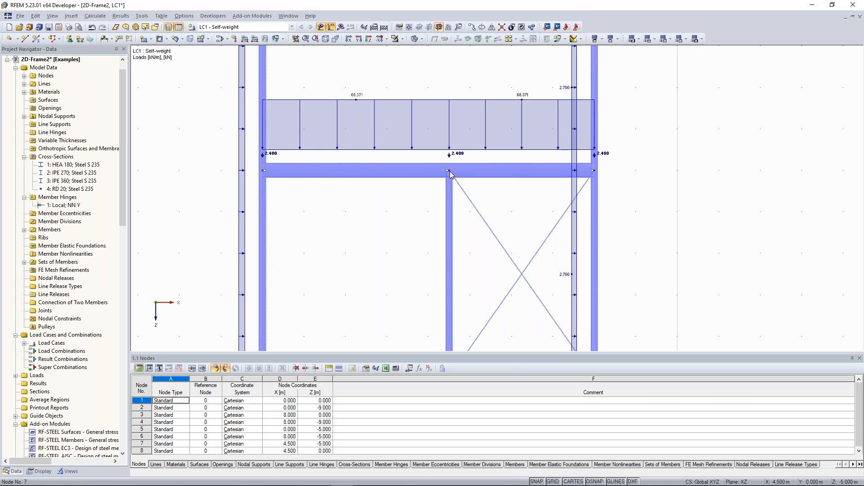
click(340, 27)
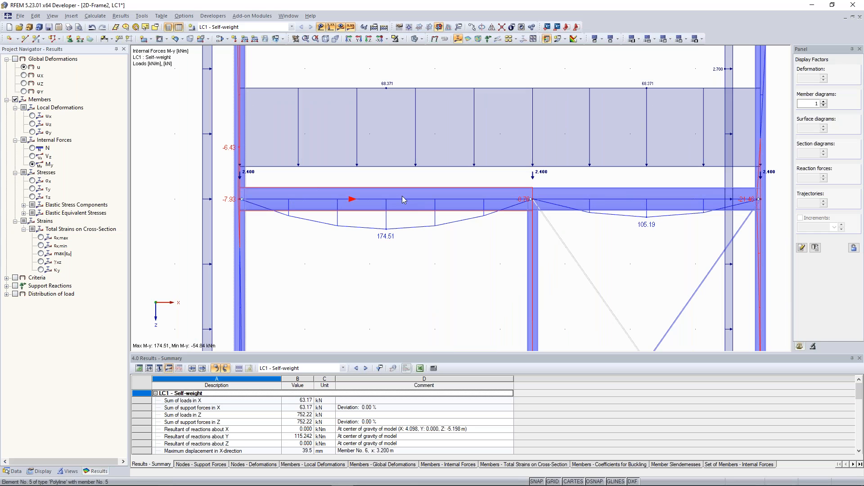
- Change the type of member 5 in the middle beam to Truss and recalculate LC1
double_click(402, 198)
click(532, 166)
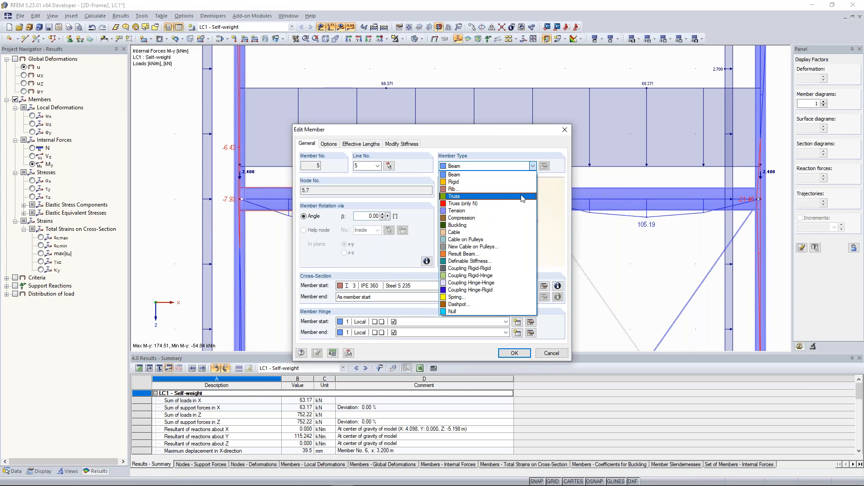
click(522, 196)
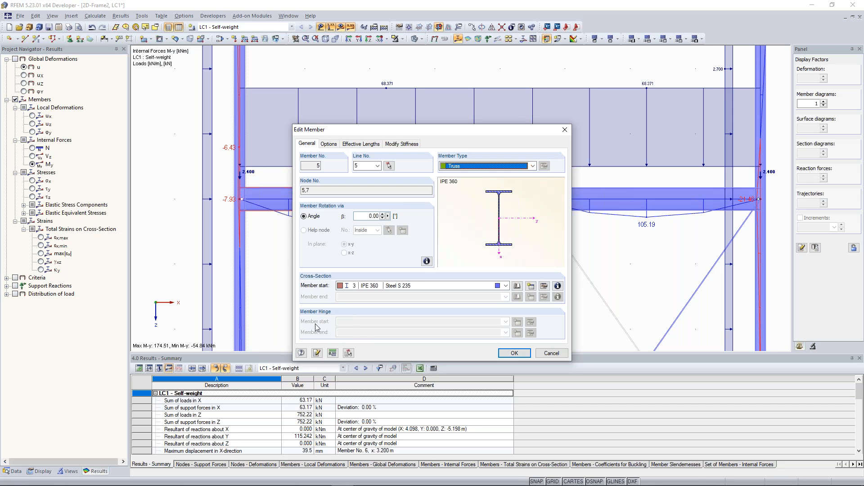
click(512, 354)
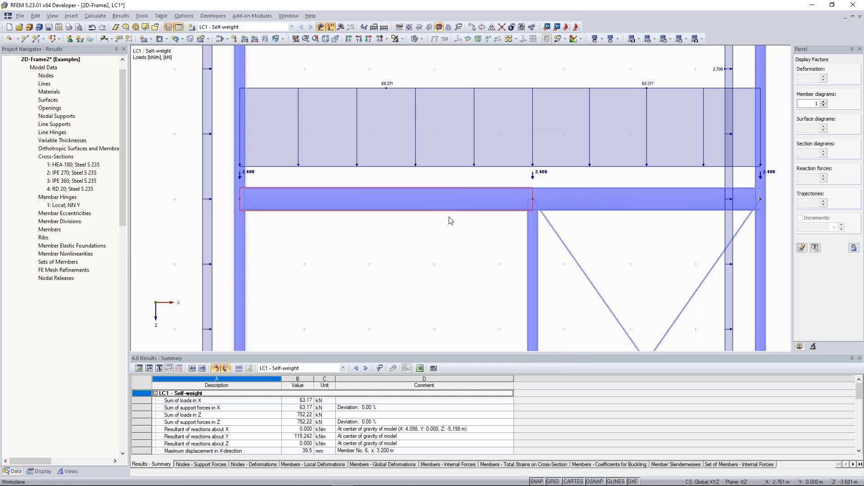
click(341, 27)
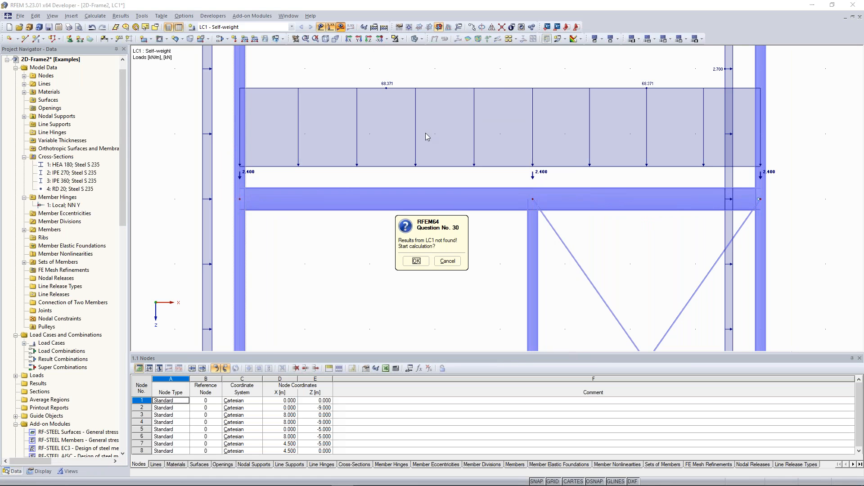
click(417, 260)
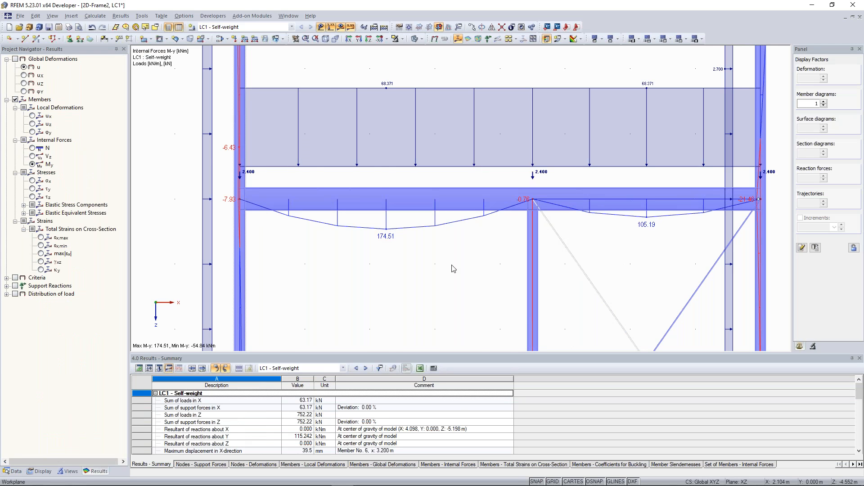
- Review the member type of diagonals 9 and 10, keep Tension, and display the bending moments My again
scroll(453, 267, down, 2)
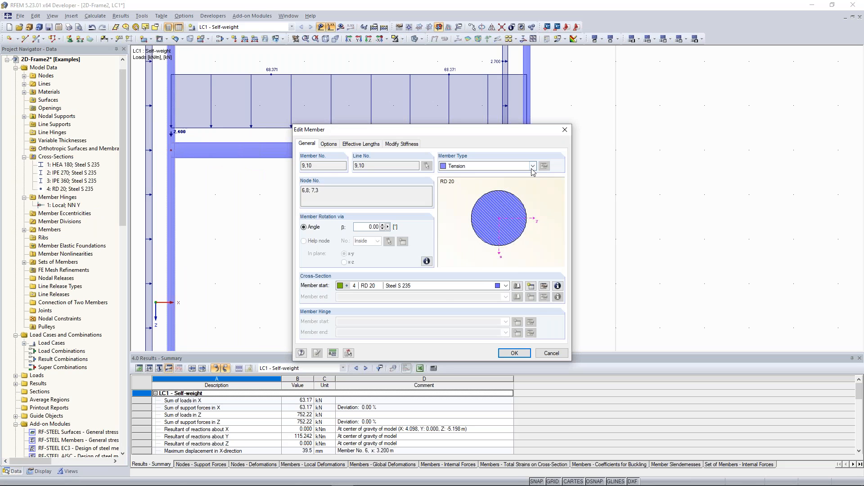
click(532, 169)
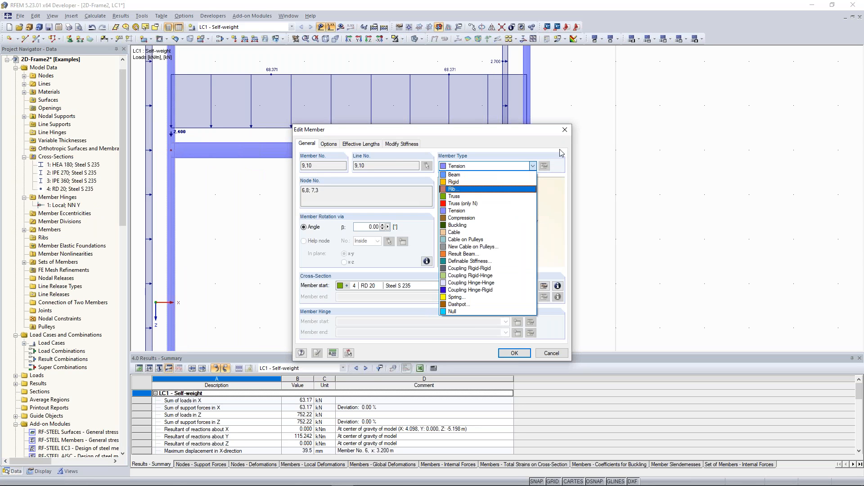
click(513, 211)
click(515, 353)
middle_drag(265, 242, 399, 217)
scroll(354, 202, down, 2)
click(399, 218)
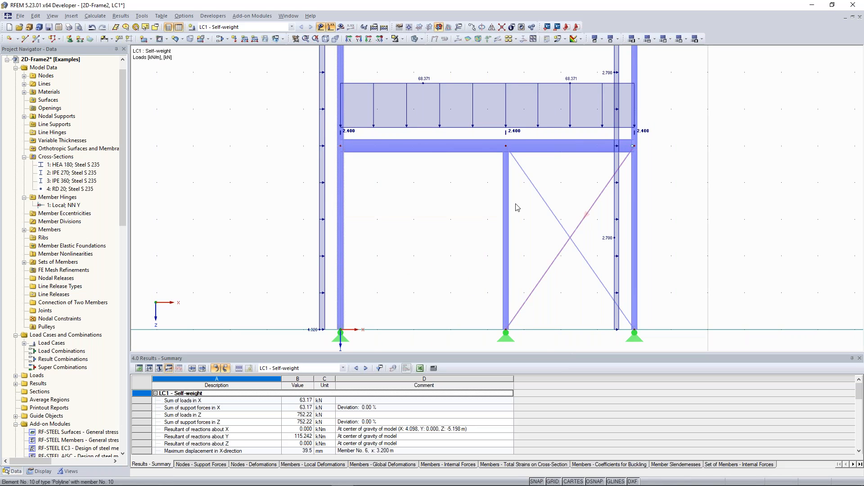
middle_drag(517, 208, 392, 192)
click(340, 27)
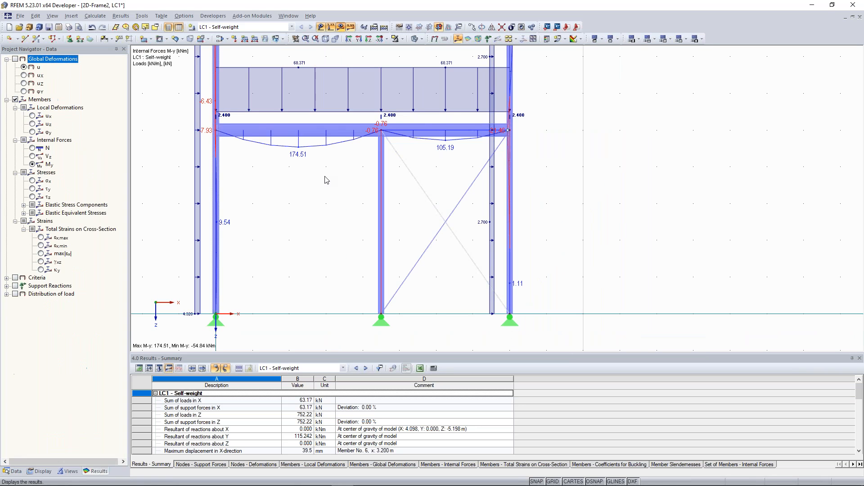
scroll(318, 167, up, 3)
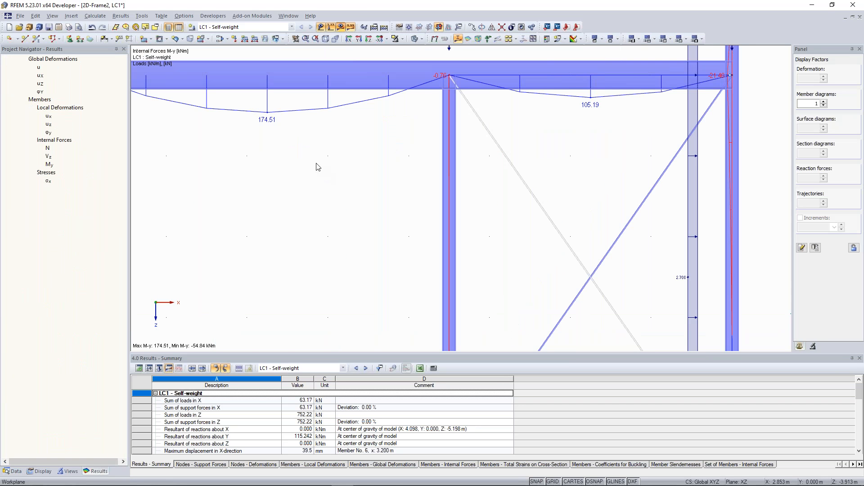
- Change the type of member 1, the lower part of the left column, to Truss (only N)
scroll(288, 203, down, 2)
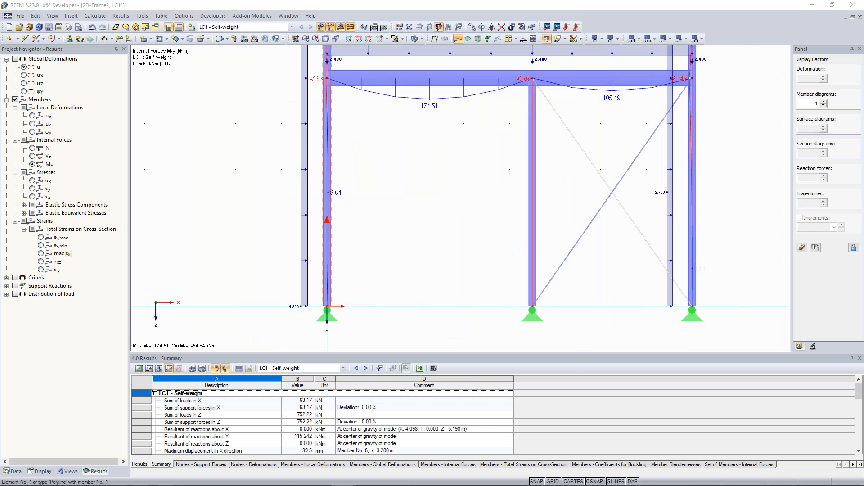
double_click(331, 155)
click(527, 169)
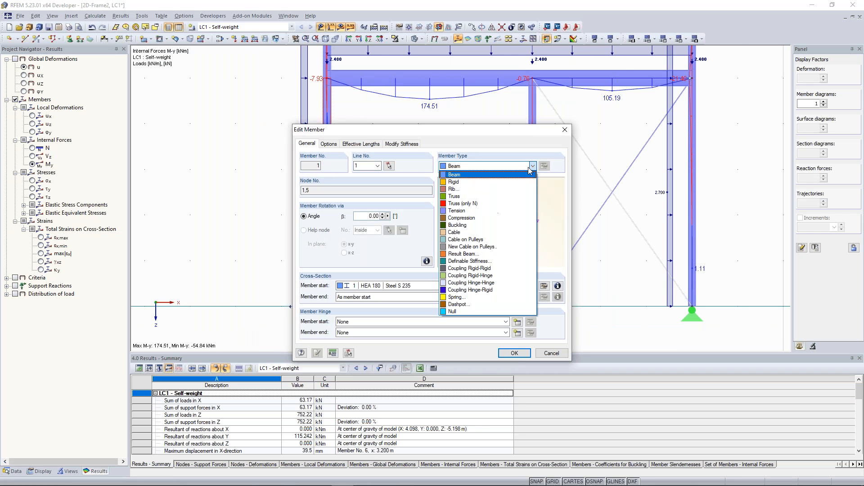
click(489, 210)
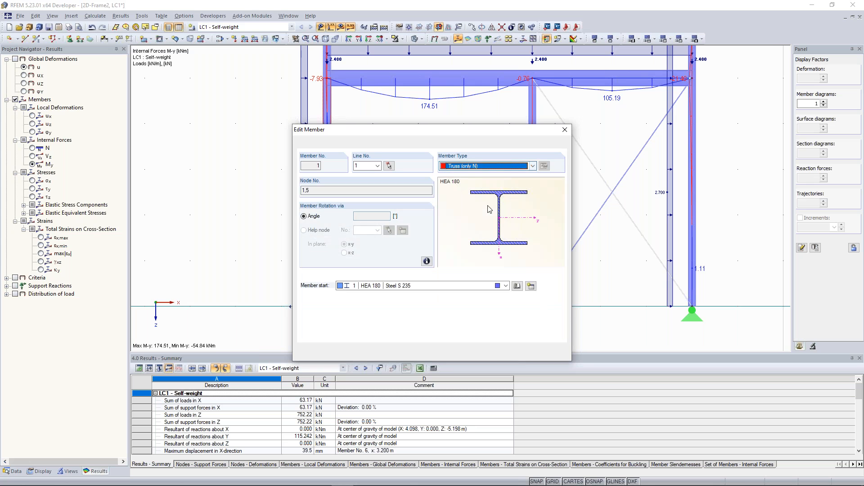
drag(480, 134, 216, 96)
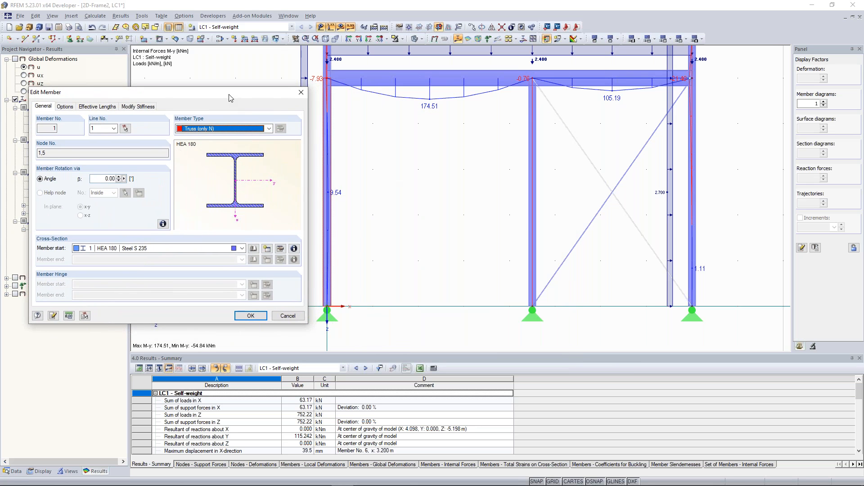
drag(229, 94, 199, 89)
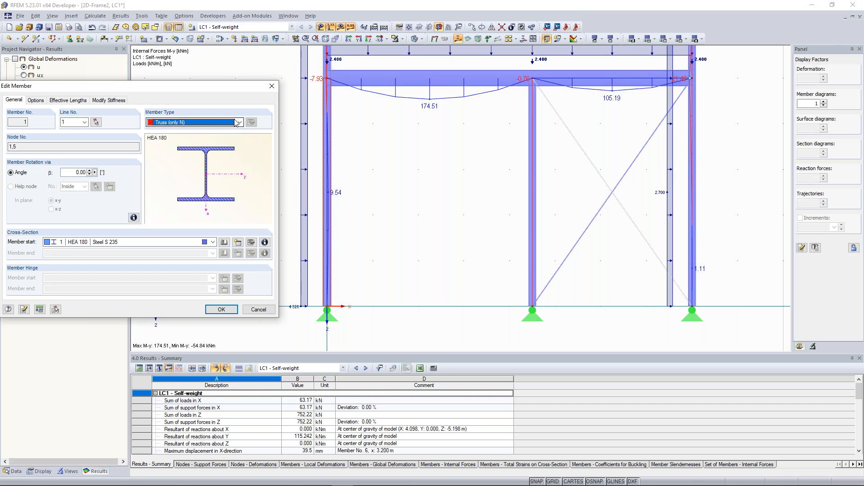
click(224, 310)
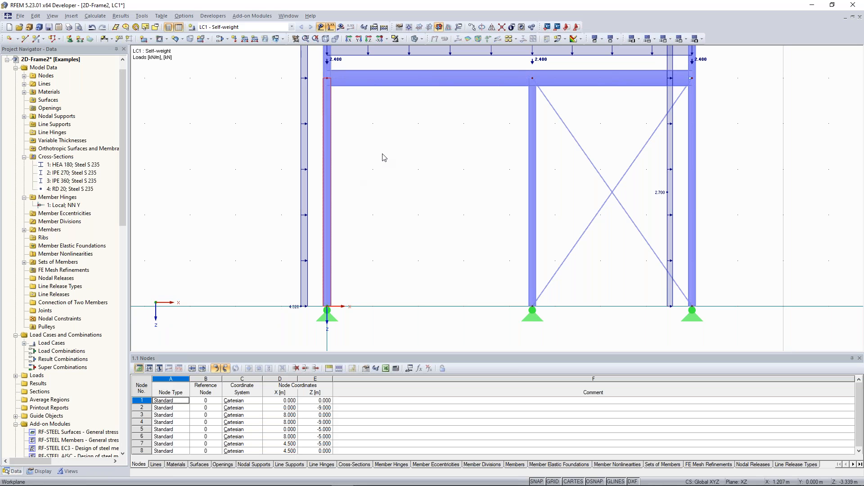
- Display the axial forces N and examine them over the whole frame
middle_drag(424, 257, 424, 262)
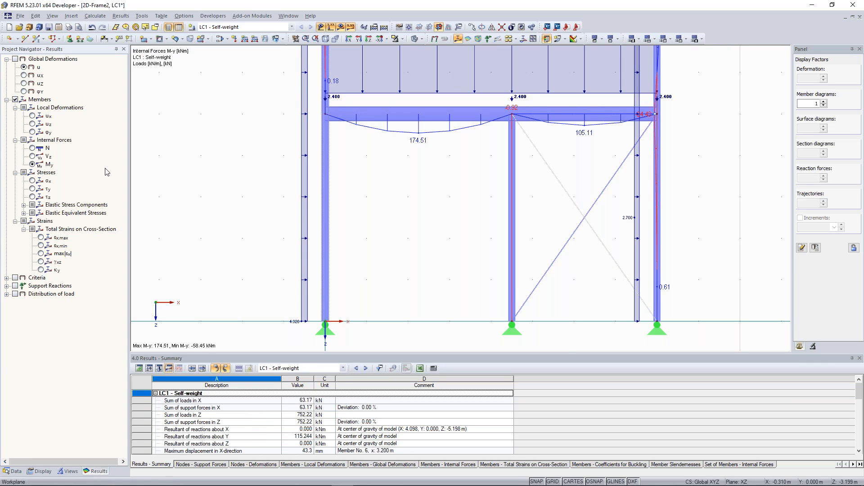
click(32, 148)
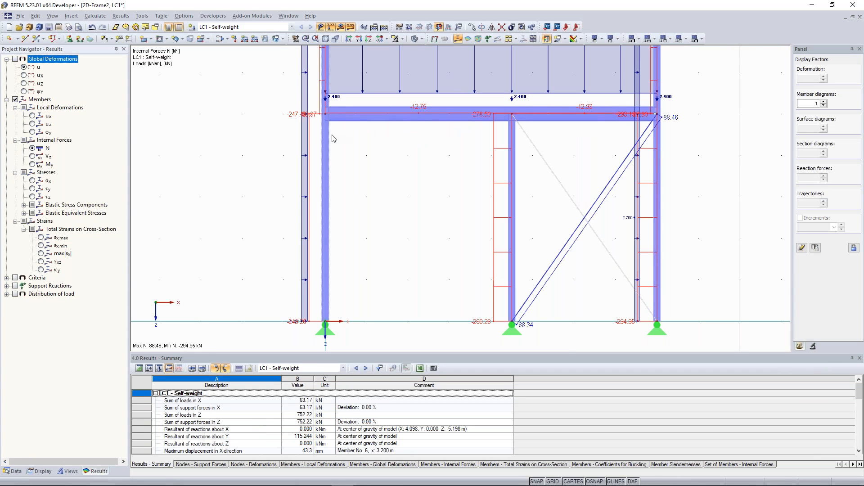
scroll(310, 224, down, 2)
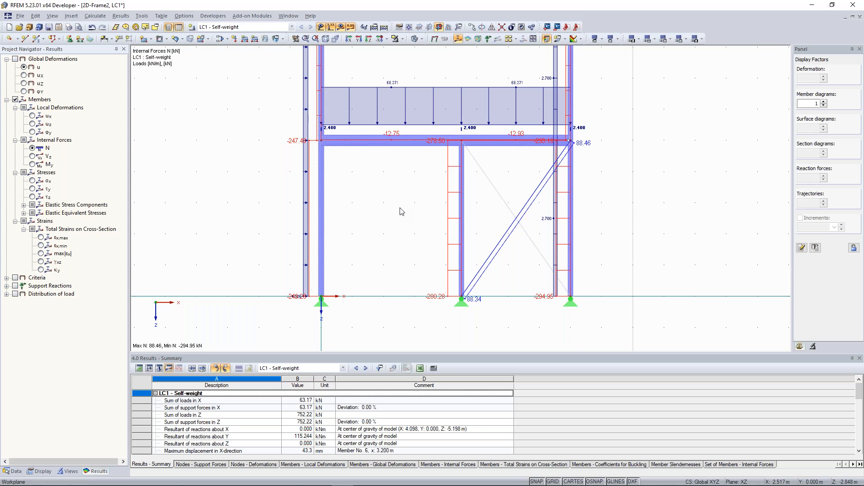
scroll(401, 212, down, 2)
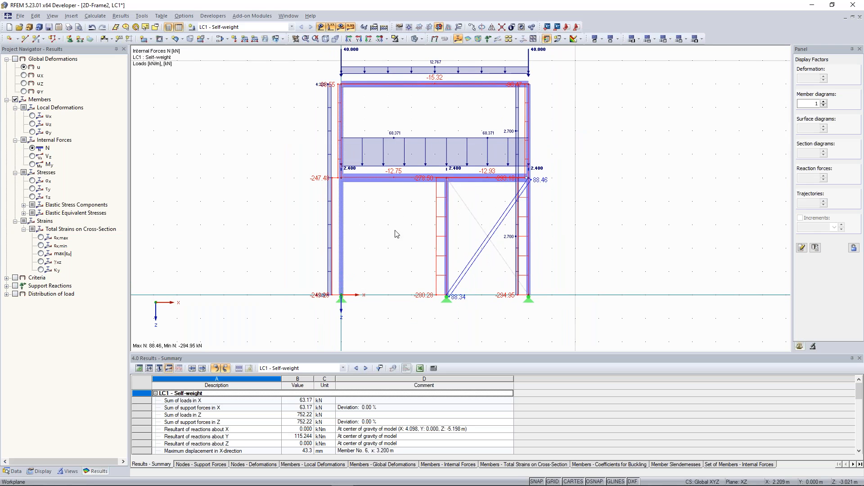
middle_drag(386, 241, 379, 245)
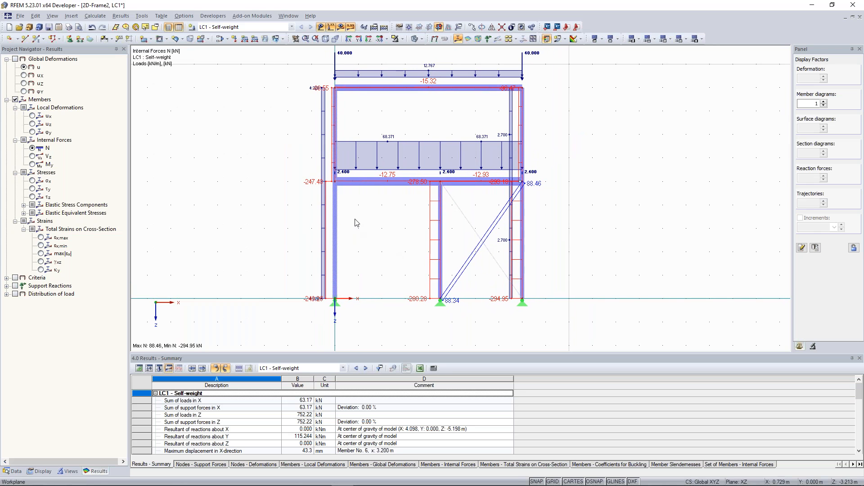
- Restore member 1 to the Beam type, and member 5 to Beam with hinge 1 only at its start
double_click(334, 213)
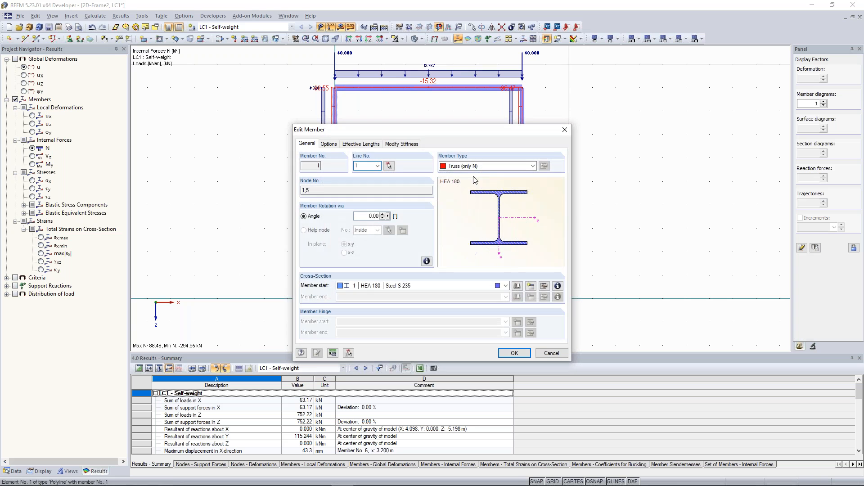
click(495, 166)
click(468, 173)
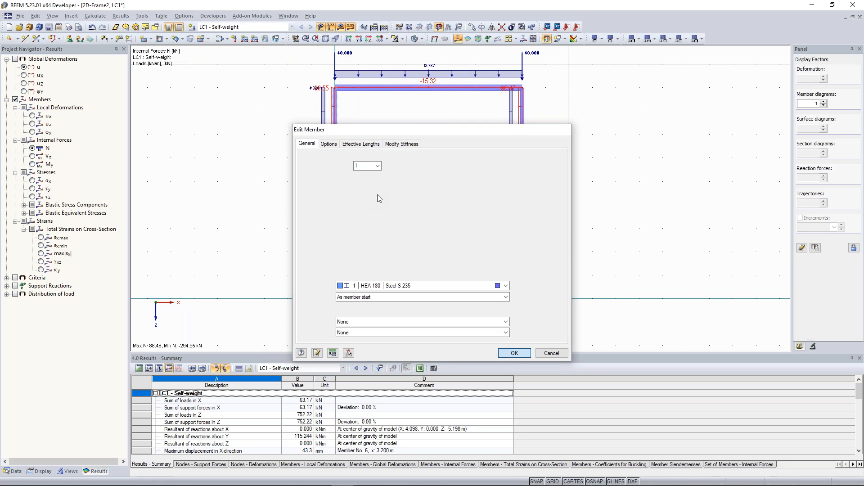
key(Return)
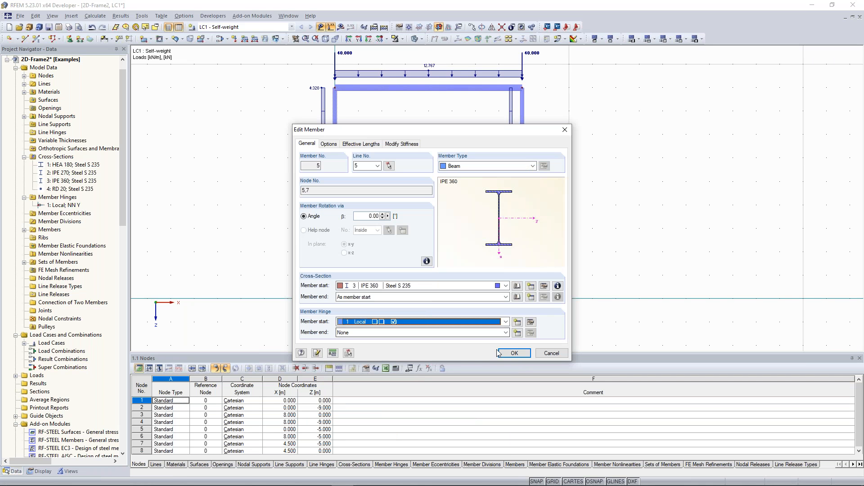
click(514, 353)
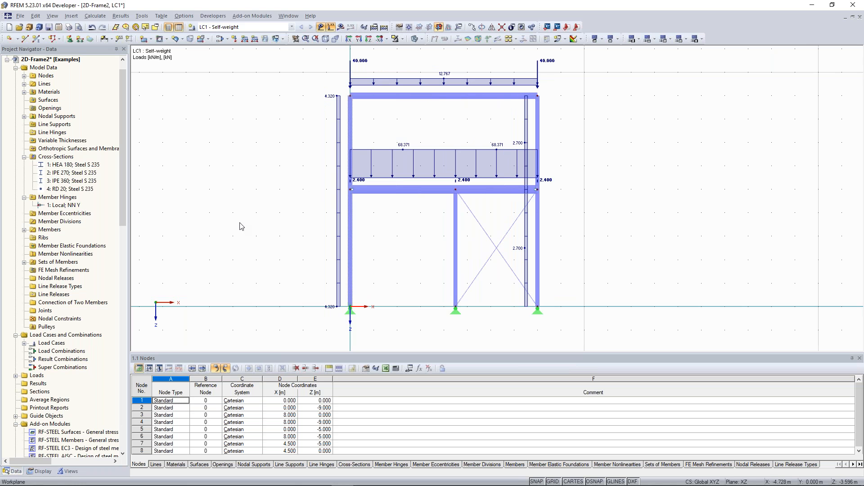
- Open the RF-STABILITY module and deactivate favorable effects due to tension and the minimum initial prestress for cables and membranes
scroll(102, 247, down, 7)
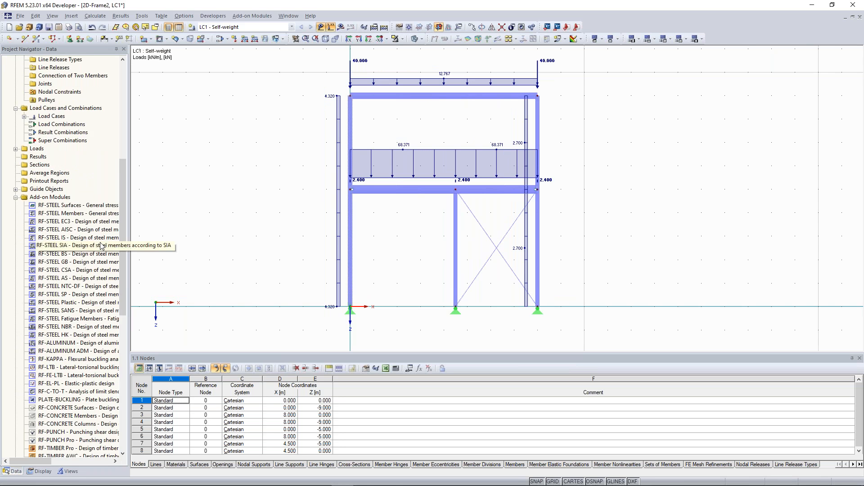
scroll(101, 247, down, 9)
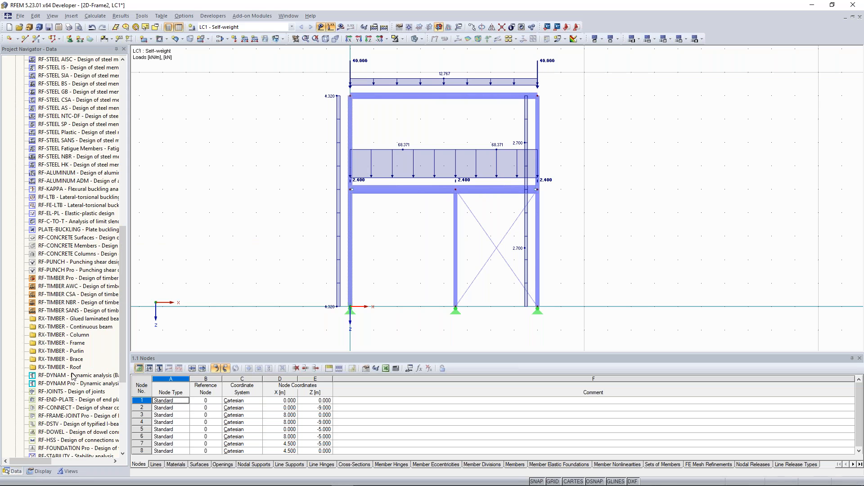
scroll(94, 338, down, 2)
scroll(94, 337, down, 2)
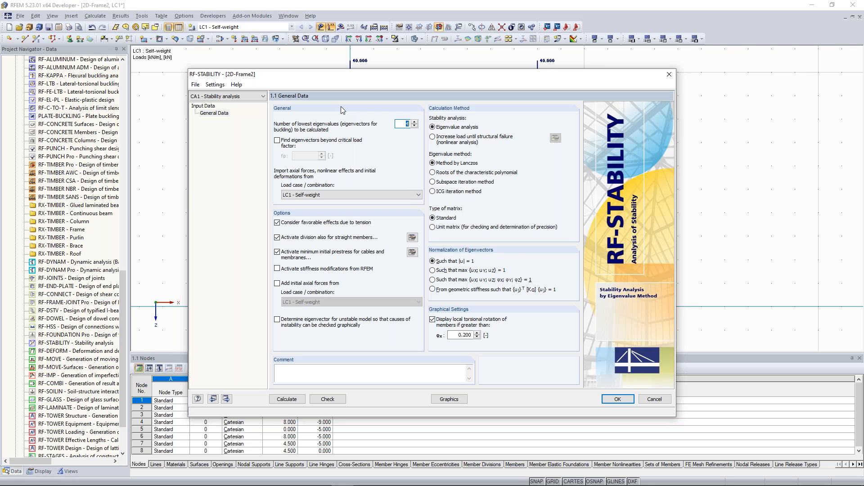
click(285, 253)
click(277, 222)
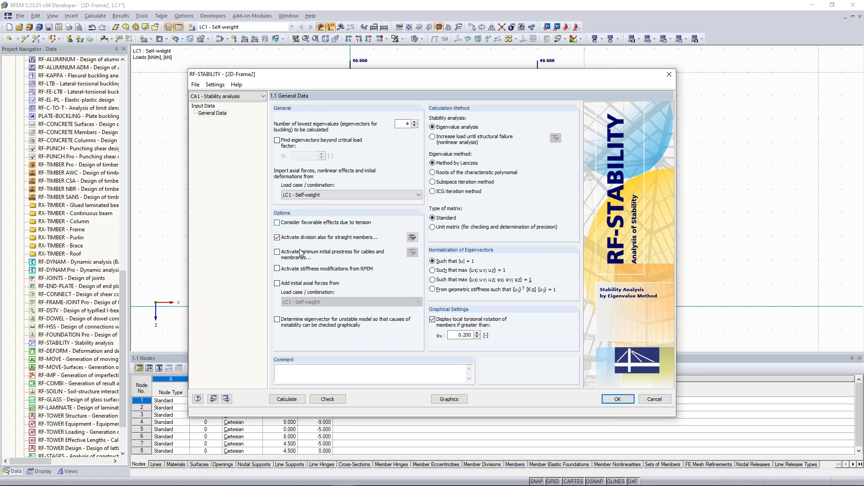
- Raise the minimum number of divisions for straight members in the FE mesh settings and calculate the critical load factors
click(410, 240)
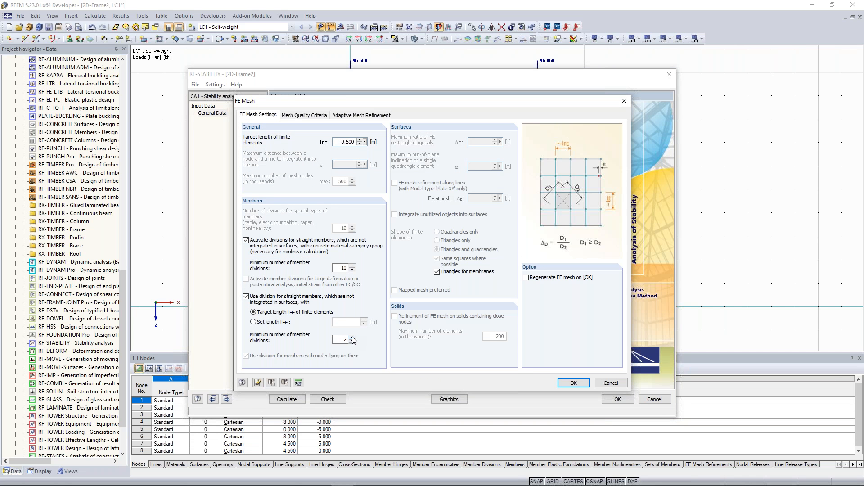
scroll(353, 339, up, 5)
scroll(352, 339, up, 3)
click(574, 384)
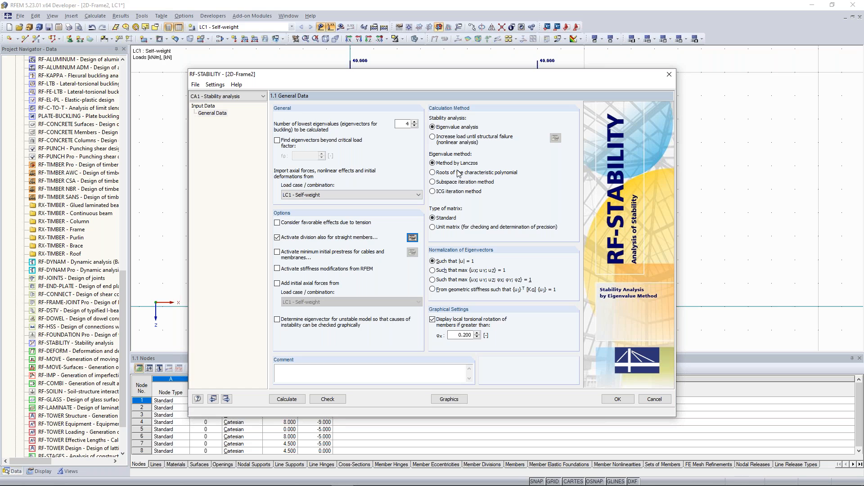
click(287, 399)
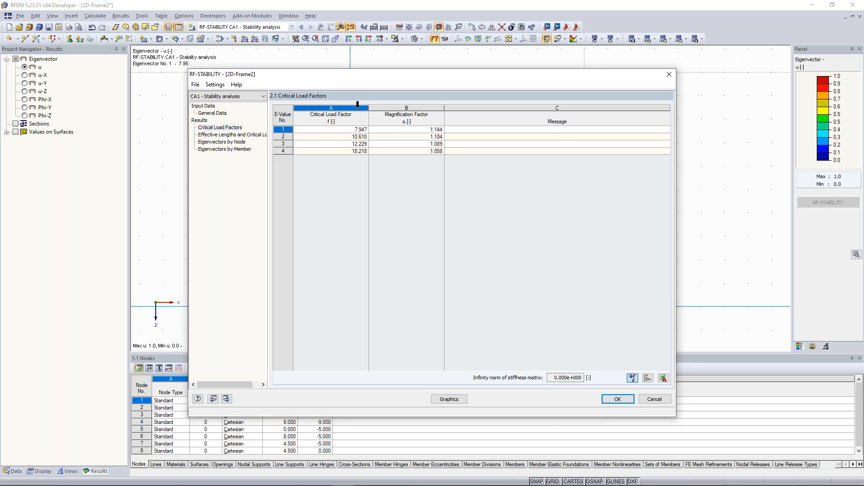
key(Return)
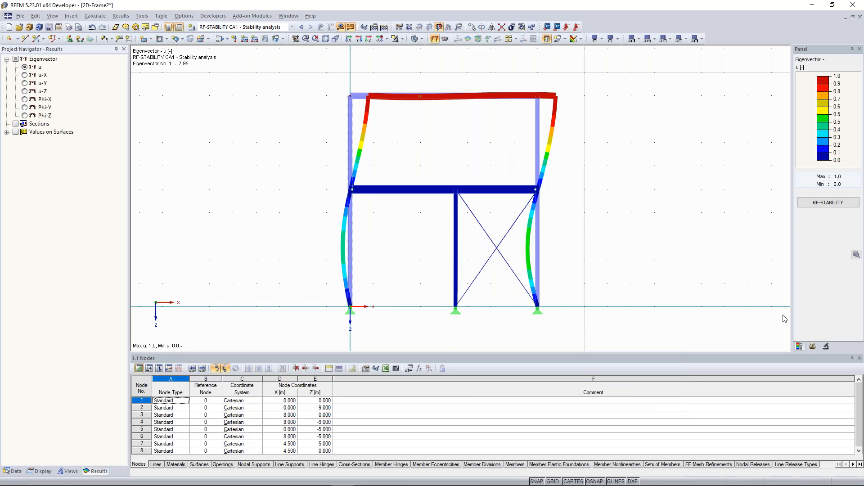
- Display the buckling shape of eigenvector 2, and return to that of eigenvector 1
click(811, 347)
click(830, 80)
click(827, 89)
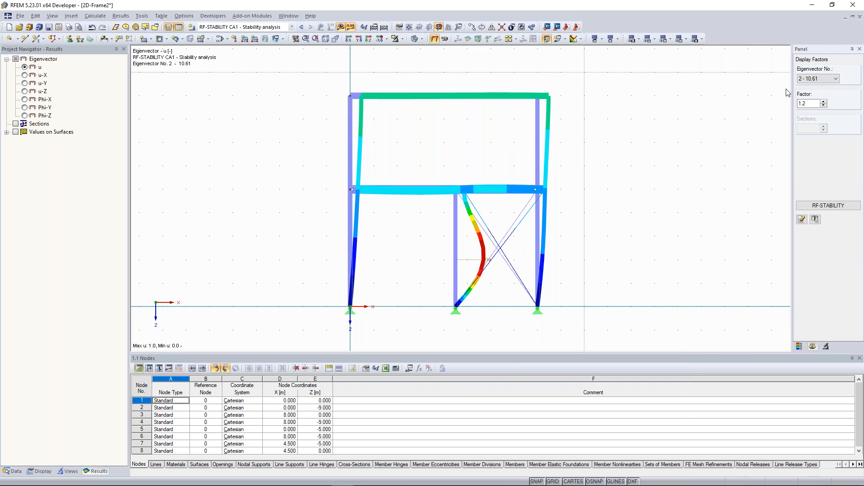
click(830, 79)
click(817, 85)
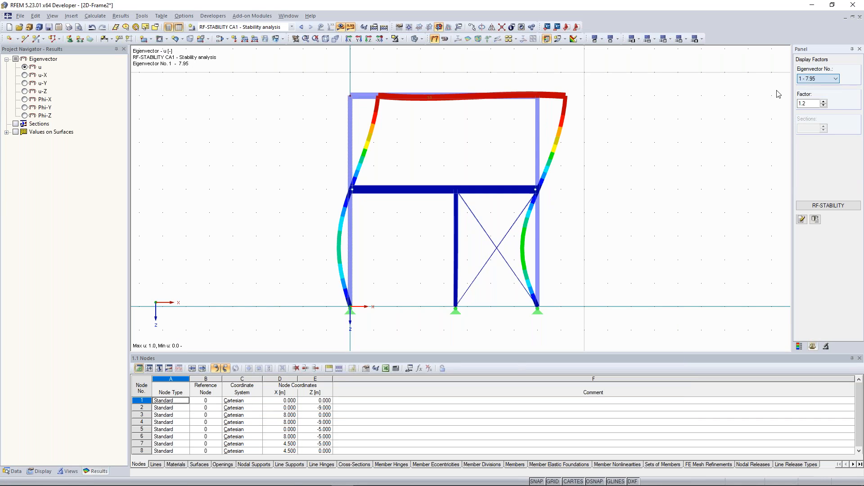
- Examine the first buckling shape around the middle column and its connection to the floor beam
middle_drag(444, 153, 419, 148)
scroll(430, 204, up, 2)
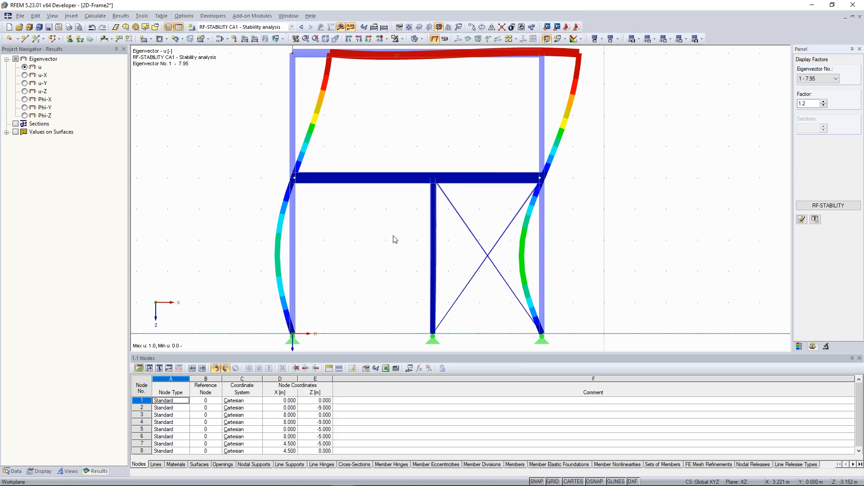
scroll(395, 239, down, 1)
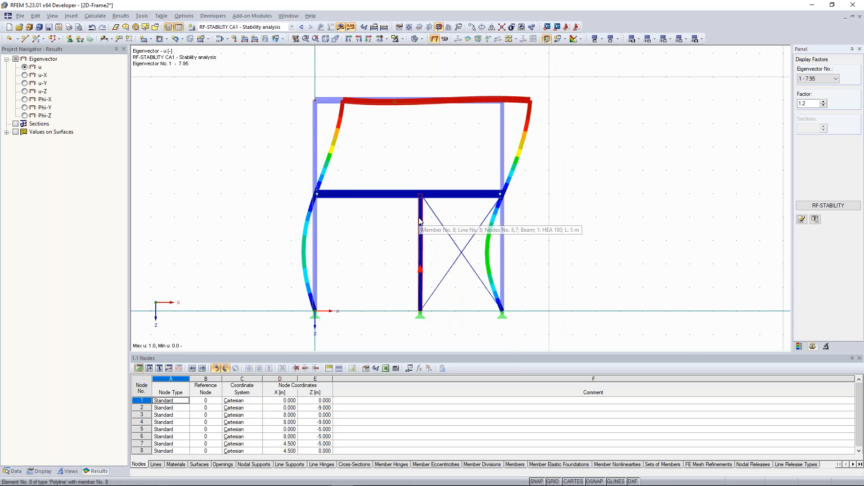
scroll(418, 212, up, 1)
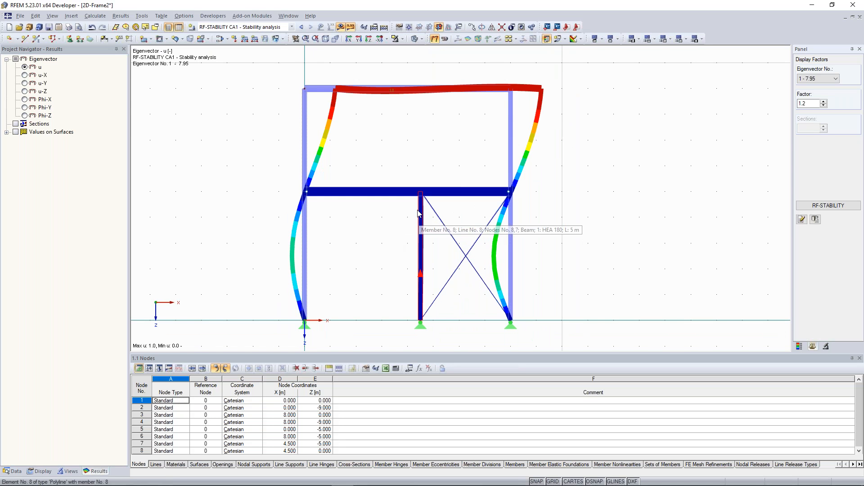
middle_drag(420, 205, 421, 199)
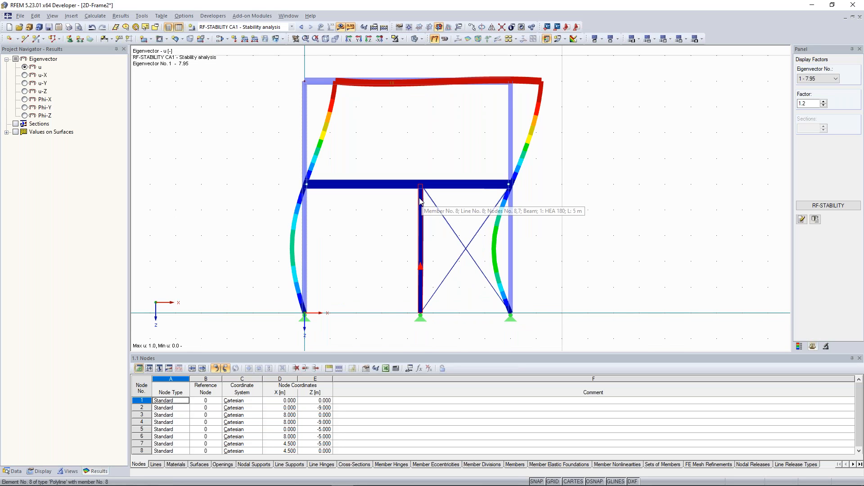
scroll(422, 201, up, 2)
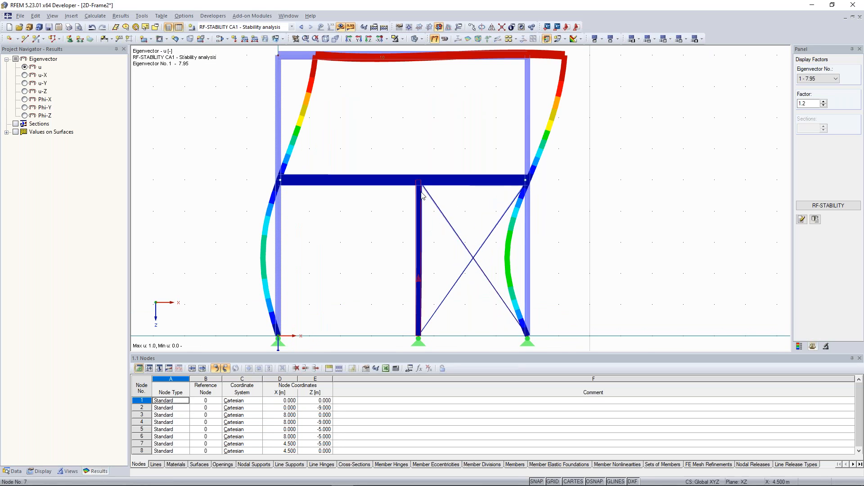
scroll(423, 189, down, 2)
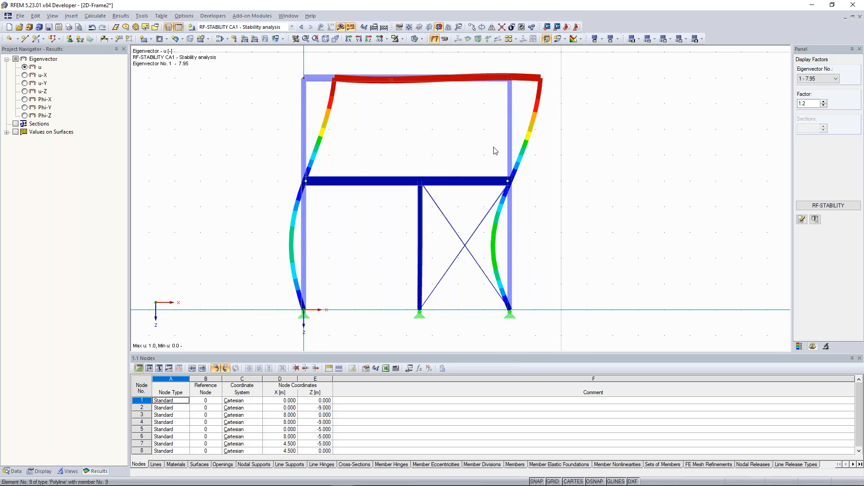
middle_drag(436, 190, 438, 181)
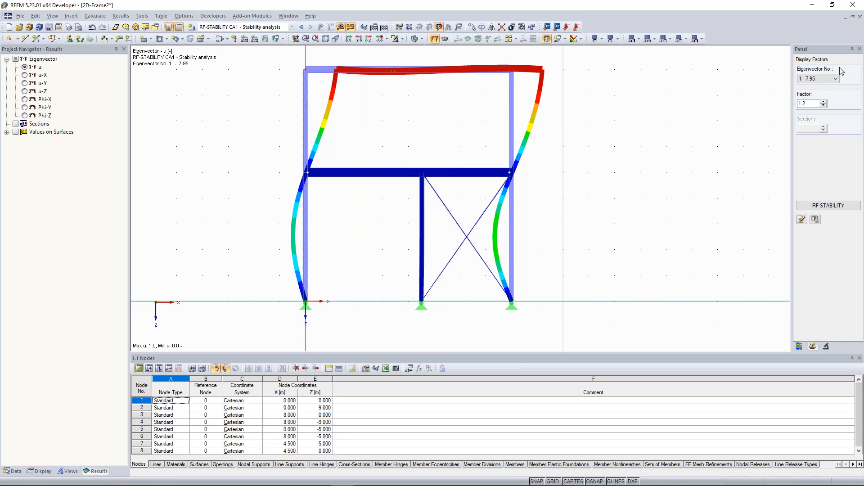
- Display eigenvector 1 and examine the buckling shape of the middle column
click(825, 80)
click(813, 86)
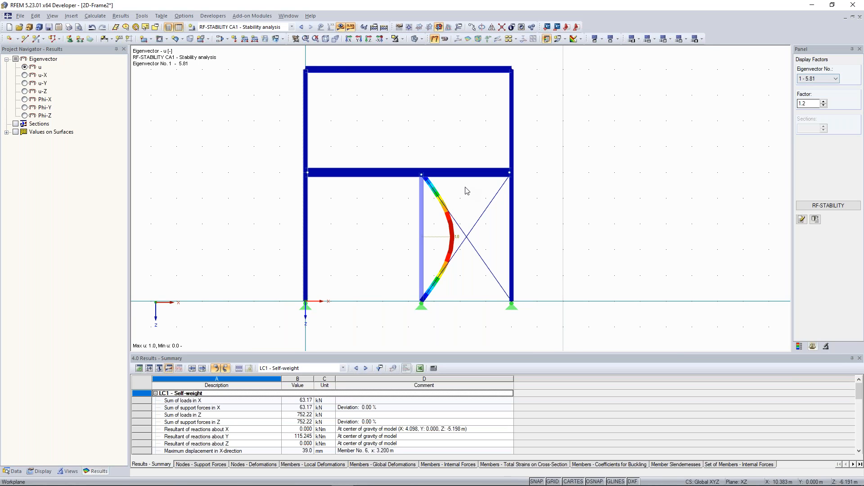
scroll(428, 223, up, 1)
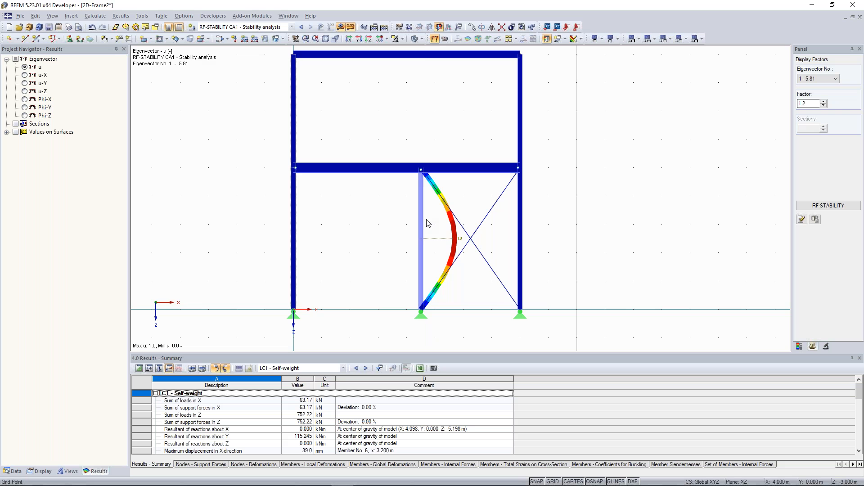
scroll(387, 239, down, 1)
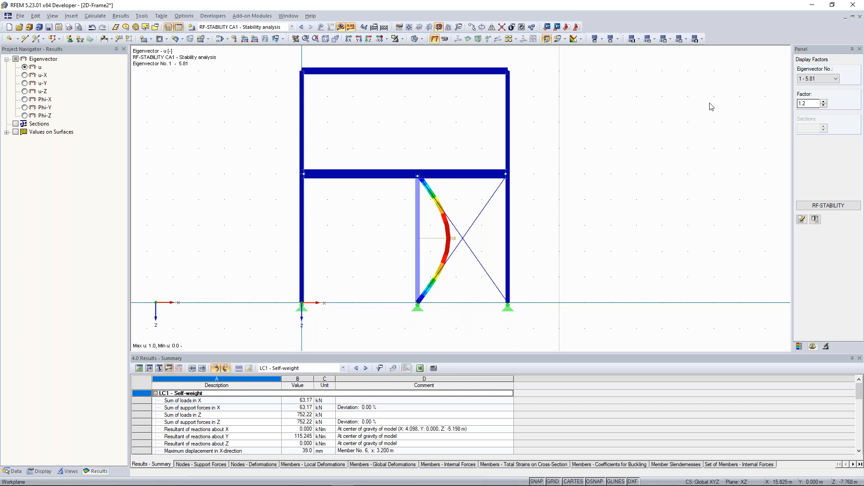
- Display eigenvector 2 and examine the buckling shape of the whole frame
click(819, 79)
click(819, 80)
click(819, 81)
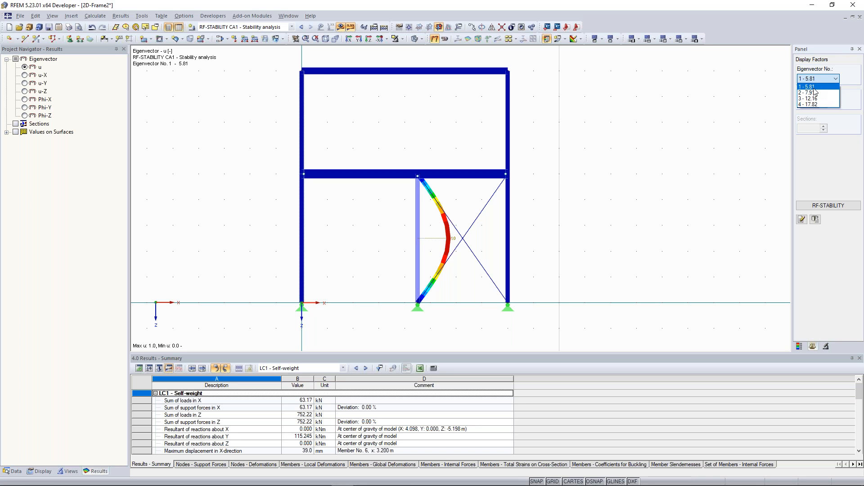
click(814, 92)
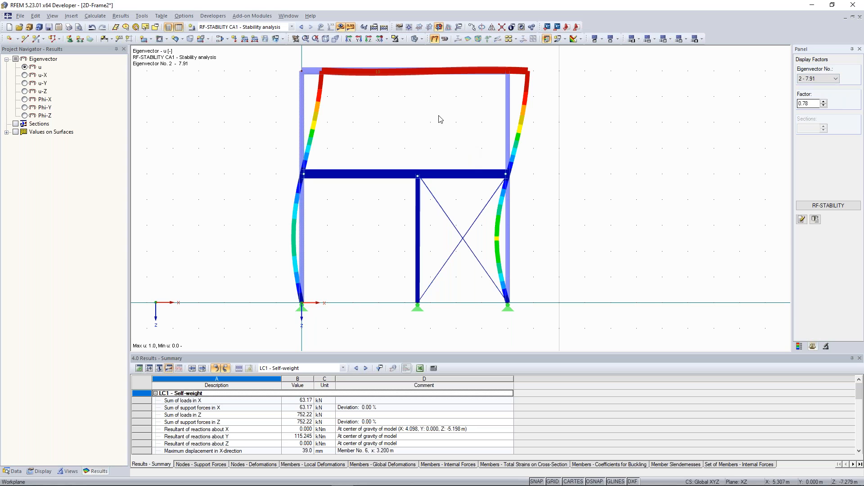
scroll(439, 129, down, 3)
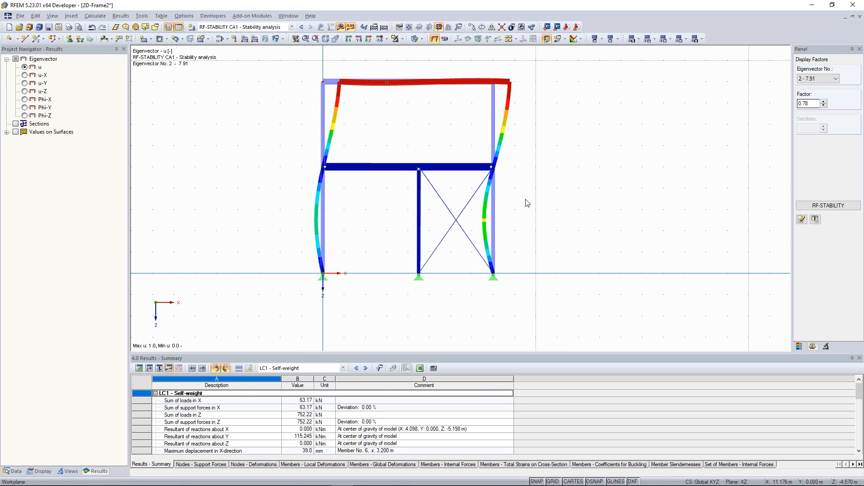
- Review the effective lengths and critical loads of the members in the stability results, and close the module
click(828, 205)
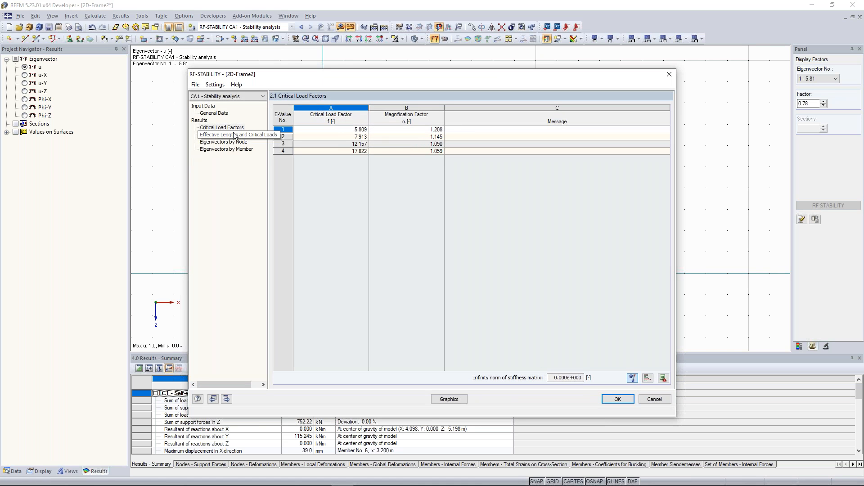
click(234, 135)
drag(363, 82, 460, 224)
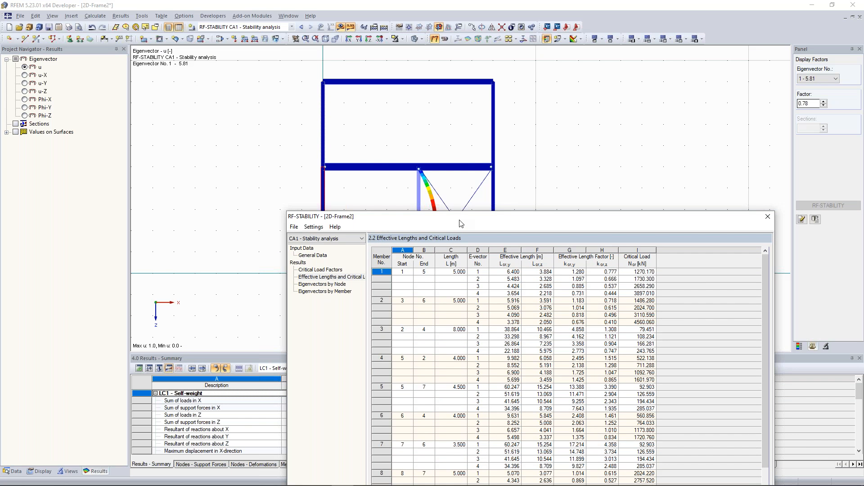
drag(459, 220, 514, 69)
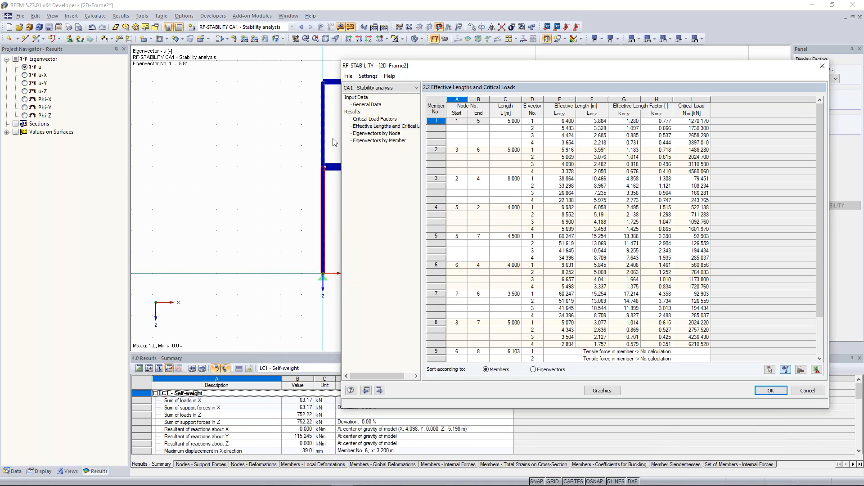
drag(615, 66, 300, 137)
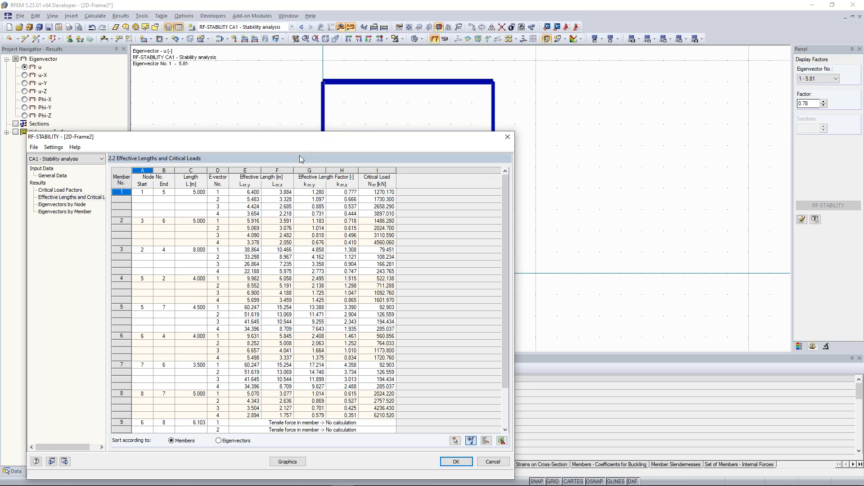
key(Return)
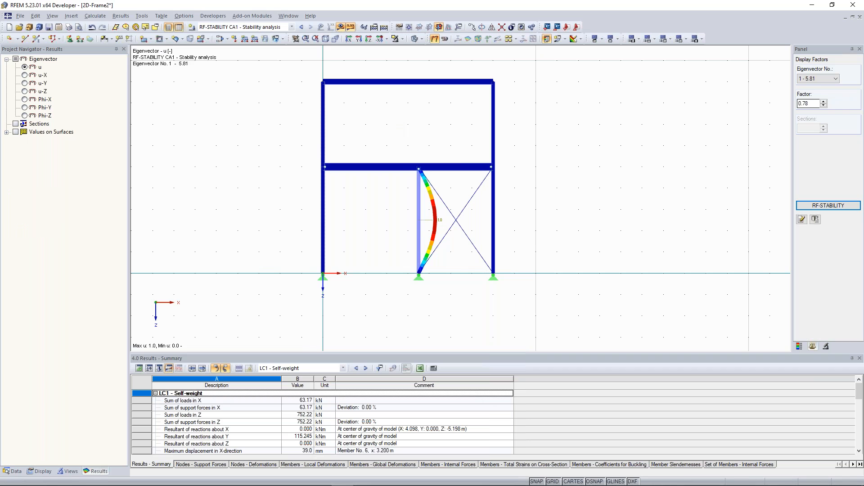
- Reopen the stability results and examine the effective lengths, length factors and critical loads of member 8
key(Return)
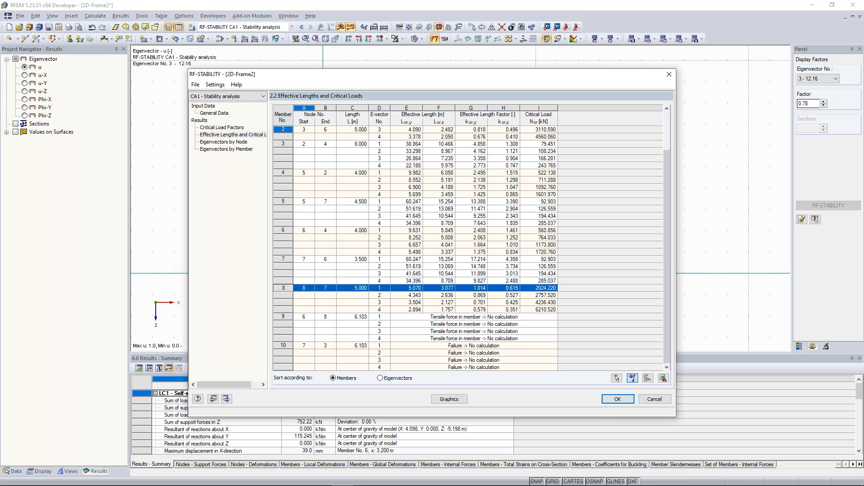
drag(427, 83, 596, 62)
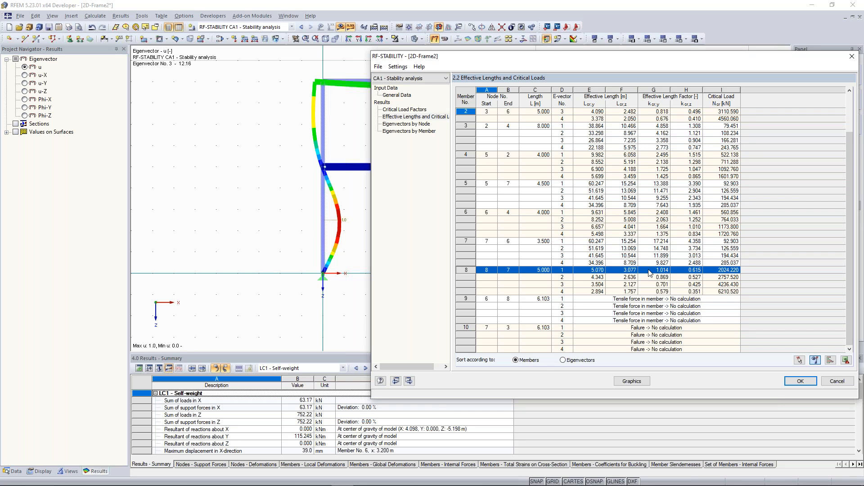
click(592, 279)
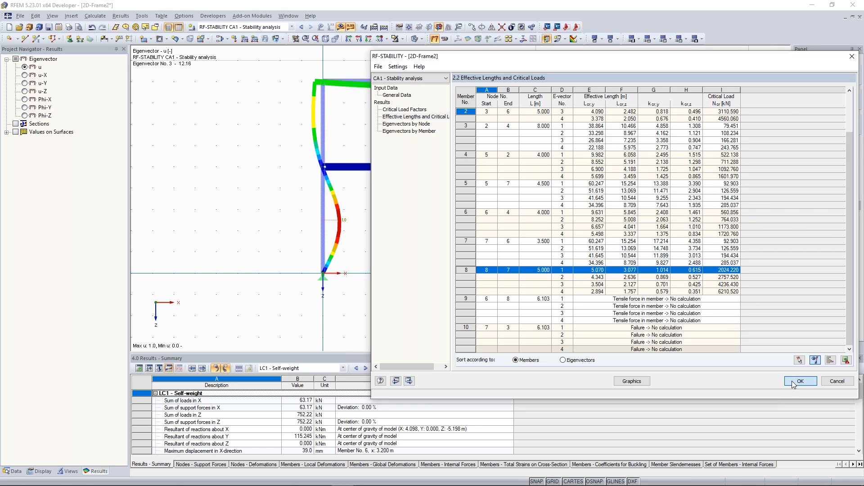
key(Escape)
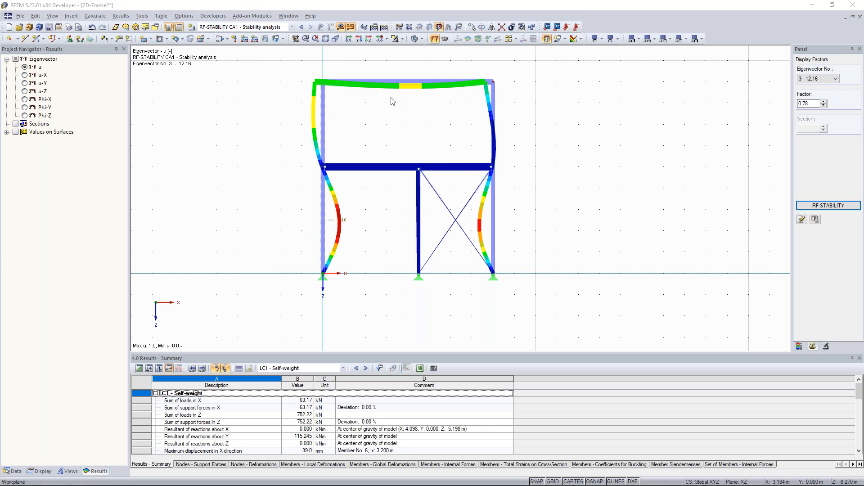
- Hide the stability results so that only the frame model is displayed
click(341, 27)
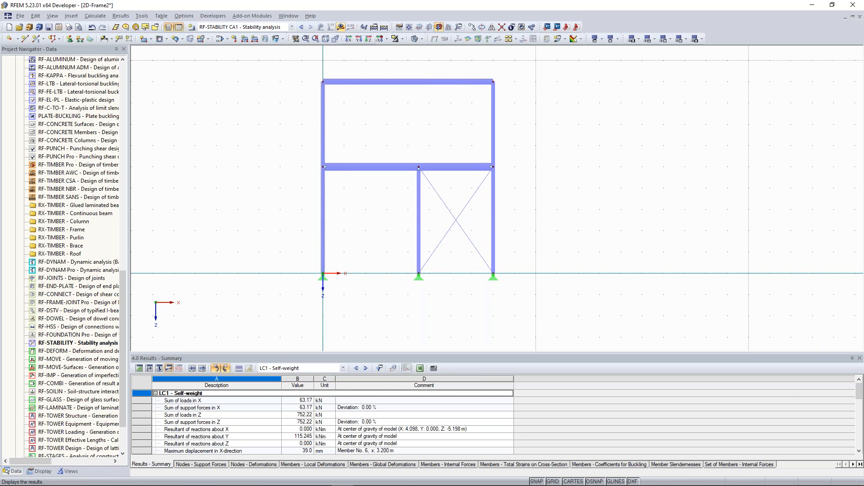
drag(340, 129, 304, 115)
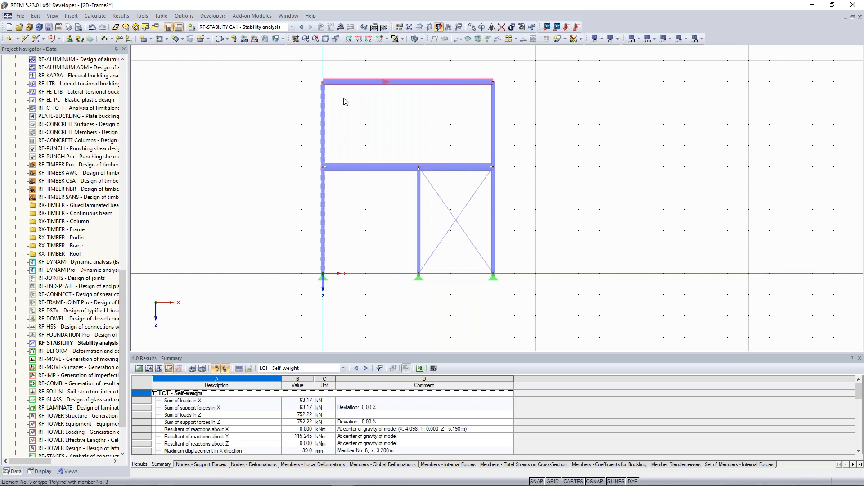
middle_drag(392, 129, 383, 150)
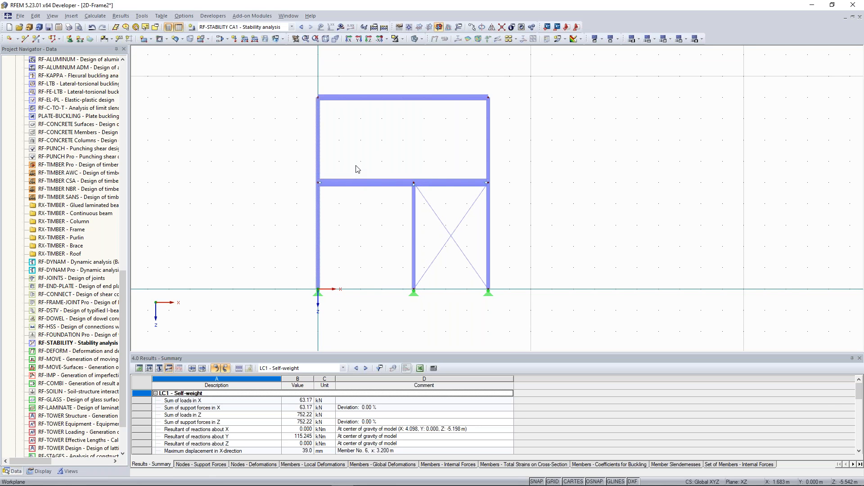
- Display the load case LC1 results and examine the member bending moments My on the frame's upper part
scroll(81, 205, up, 14)
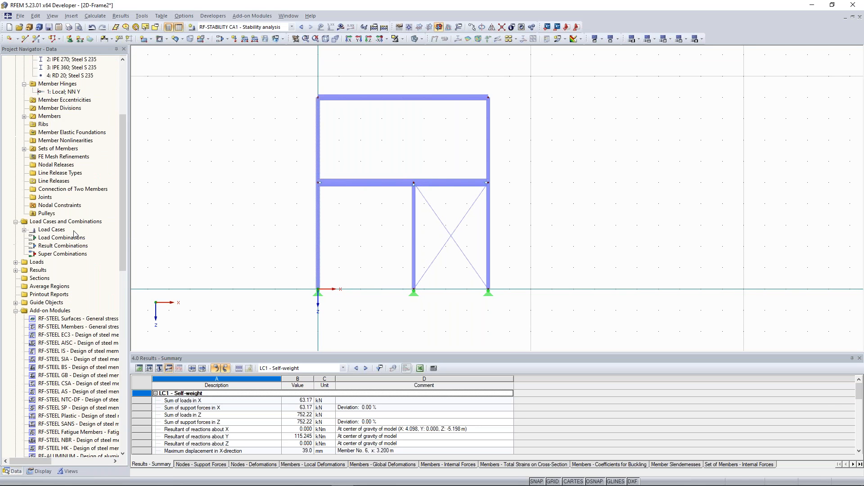
middle_drag(404, 139, 405, 163)
scroll(404, 162, up, 1)
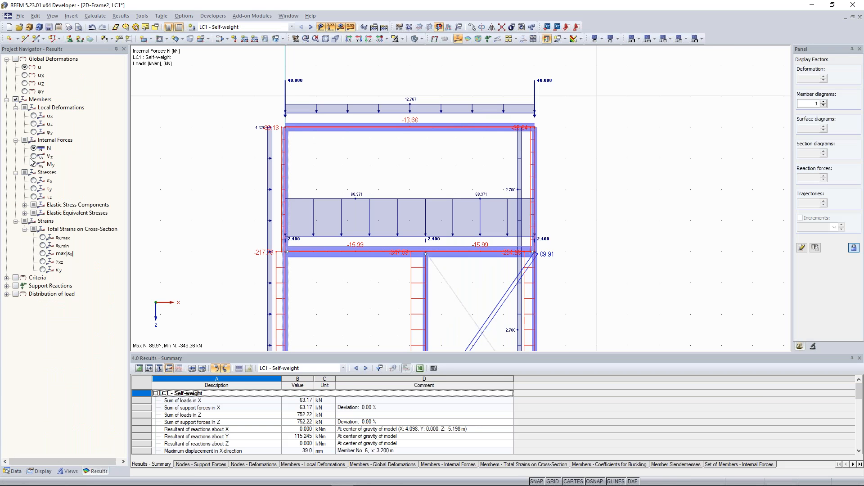
click(33, 164)
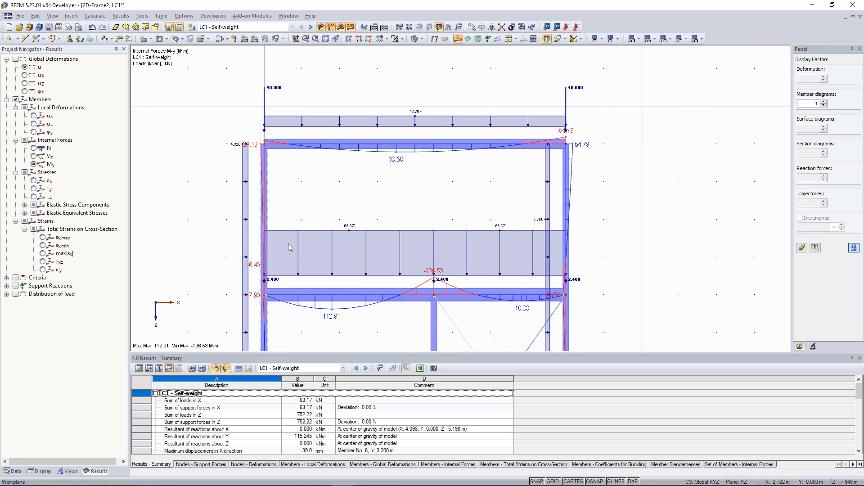
middle_drag(368, 204, 368, 219)
scroll(328, 193, up, 1)
middle_drag(325, 201, 322, 227)
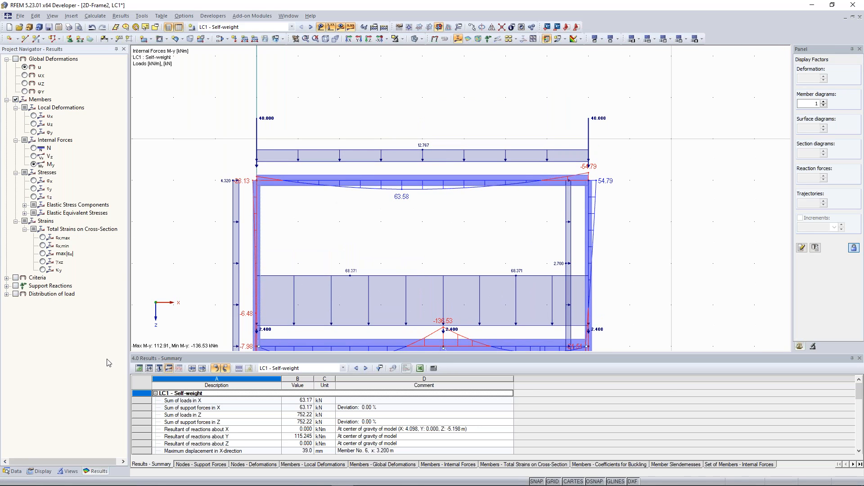
- Find RF-STEEL Members among the add-on modules in the project data and open it
click(40, 471)
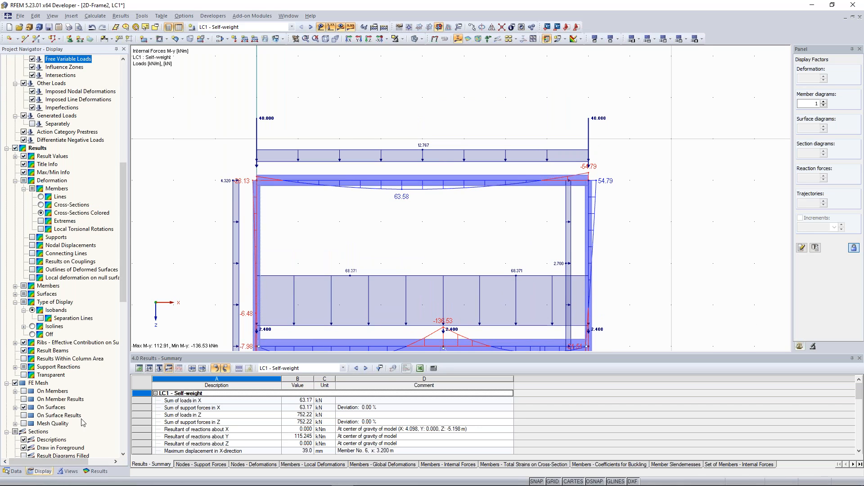
click(14, 472)
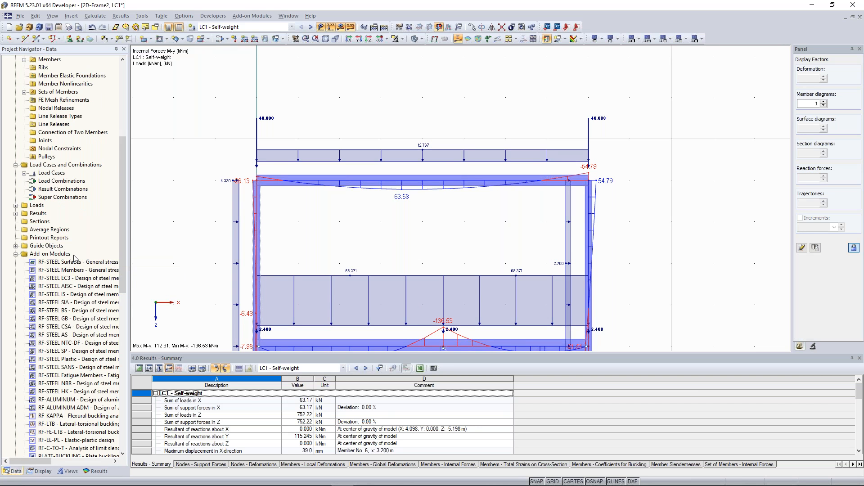
middle_drag(339, 234, 337, 229)
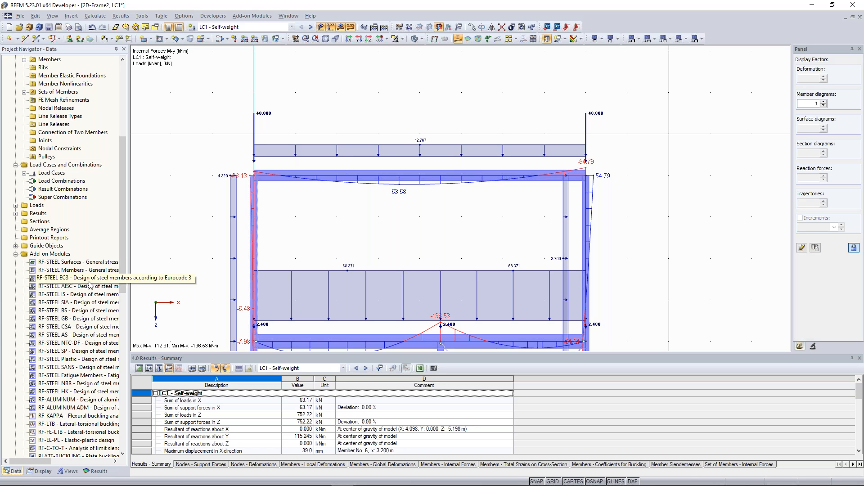
scroll(357, 210, down, 1)
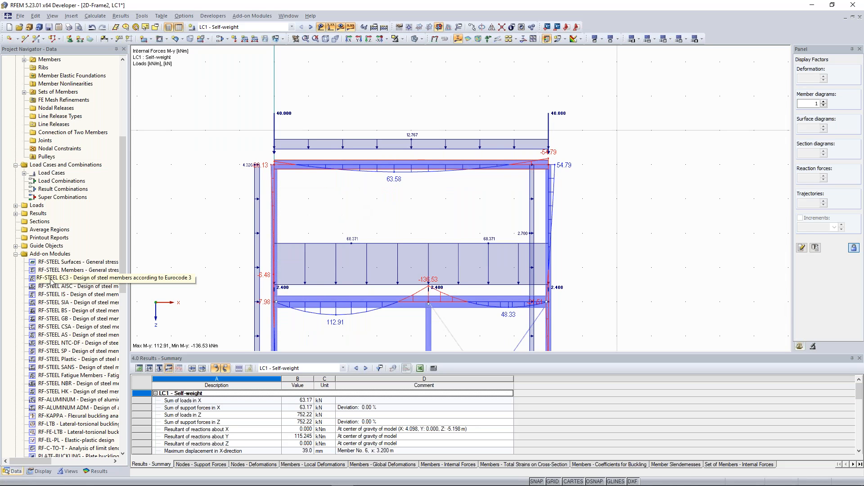
drag(125, 260, 125, 283)
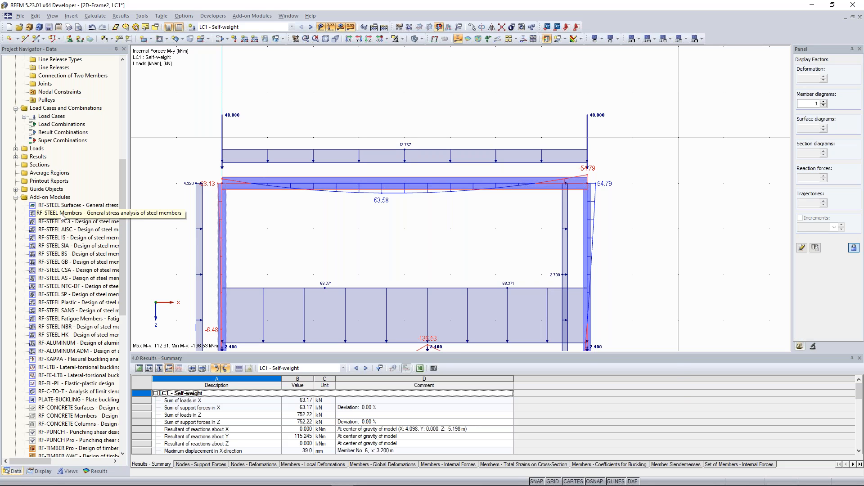
double_click(62, 213)
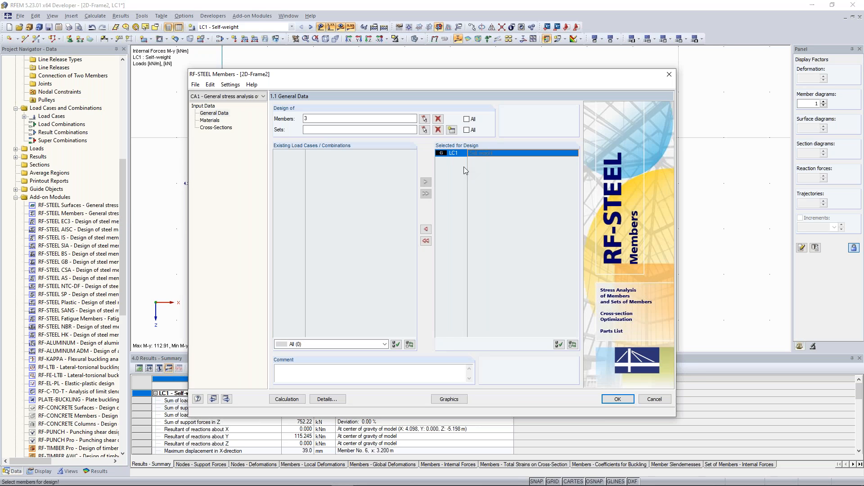
- Review the Steel S 235 material and the cross-section list in RF-STEEL Members alongside the top beam's moment diagram
click(216, 123)
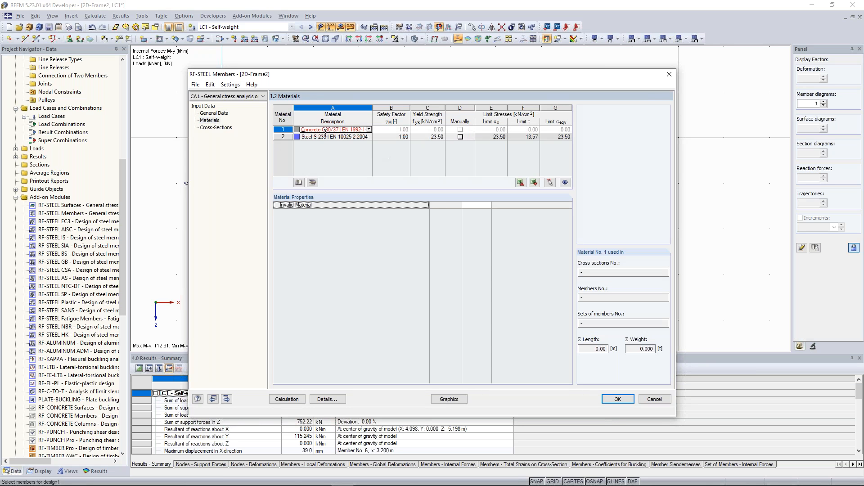
click(347, 137)
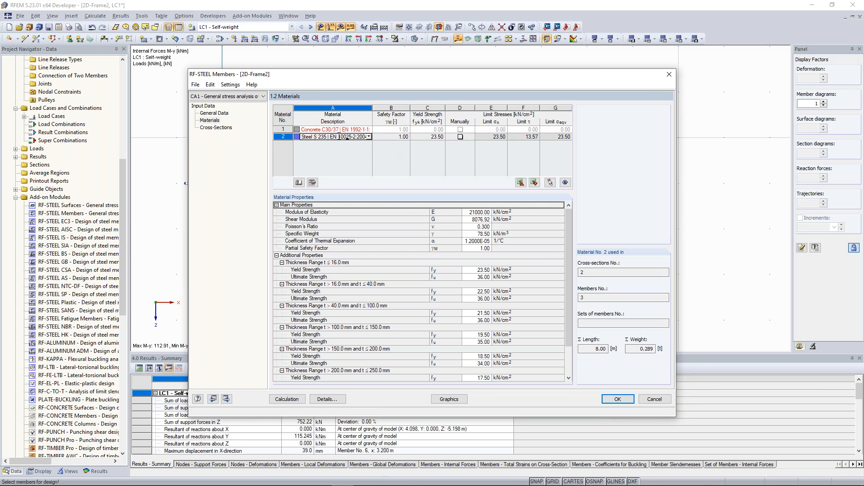
click(216, 127)
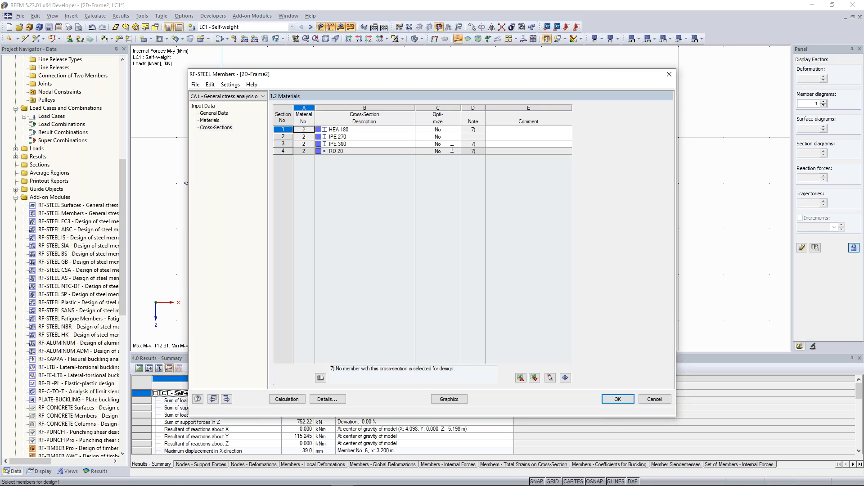
drag(378, 75, 359, 200)
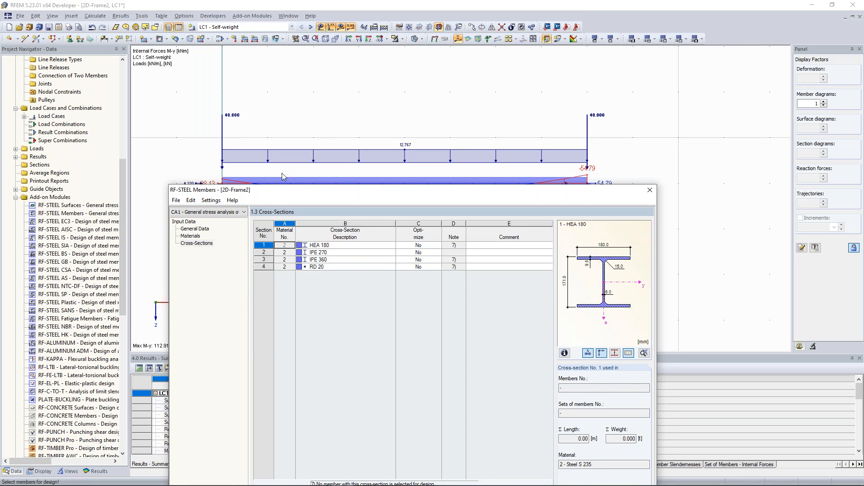
drag(281, 190, 276, 230)
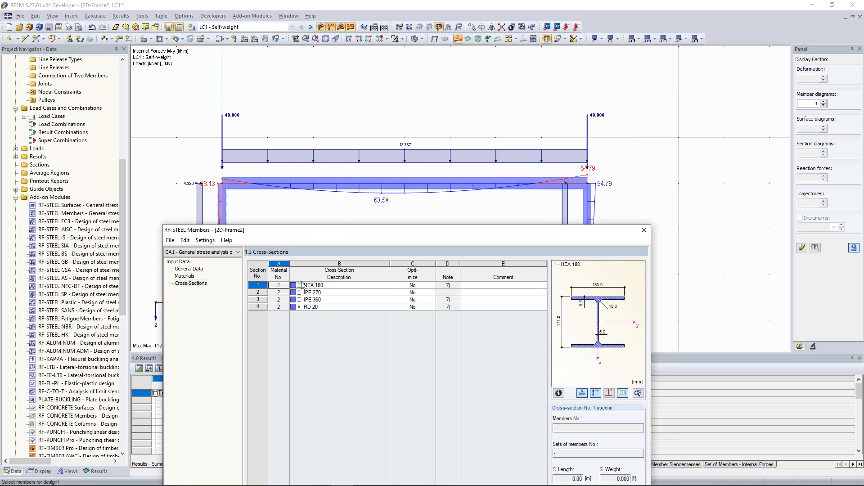
- Check the IPE 270 section of member 3, calculate its stresses for LC1 and review the stress ratios by cross-section
click(321, 292)
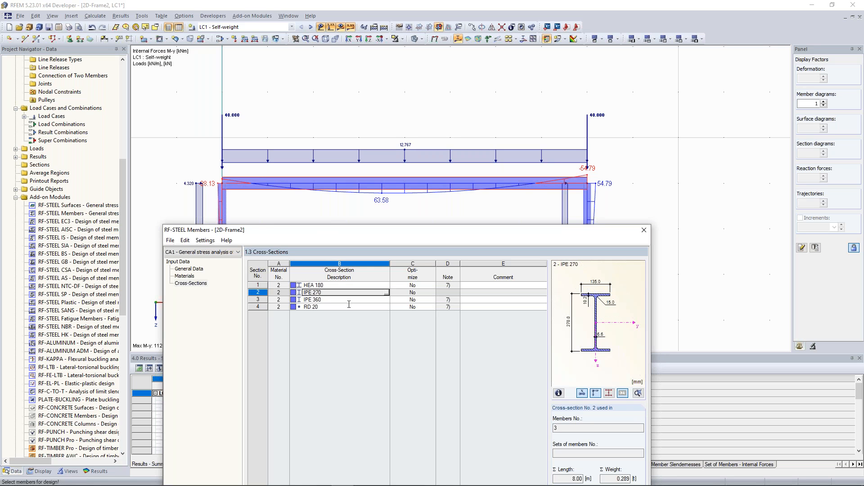
drag(372, 236, 372, 54)
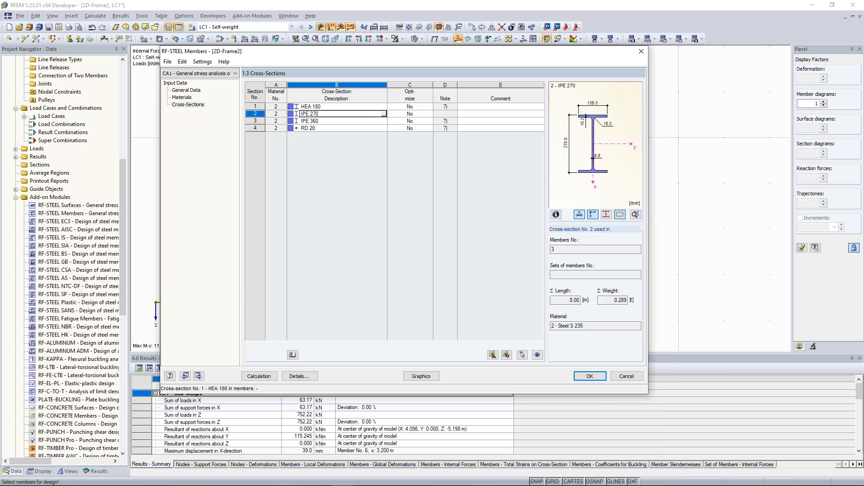
click(259, 198)
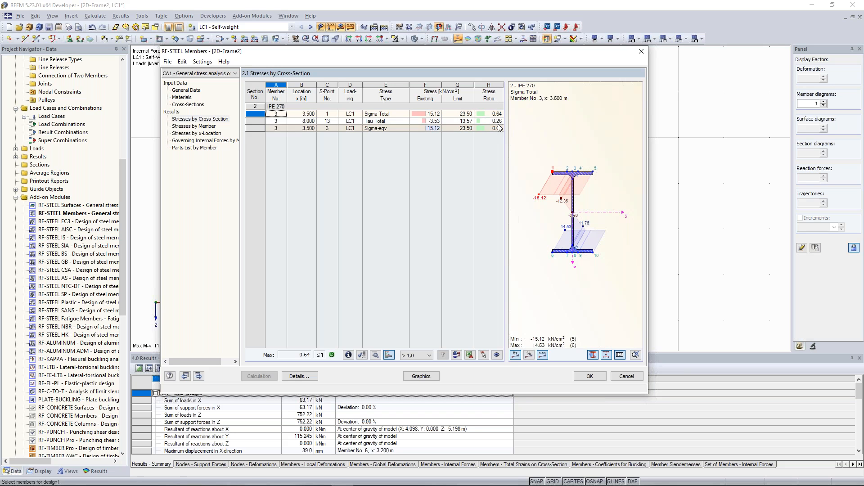
drag(491, 56, 498, 102)
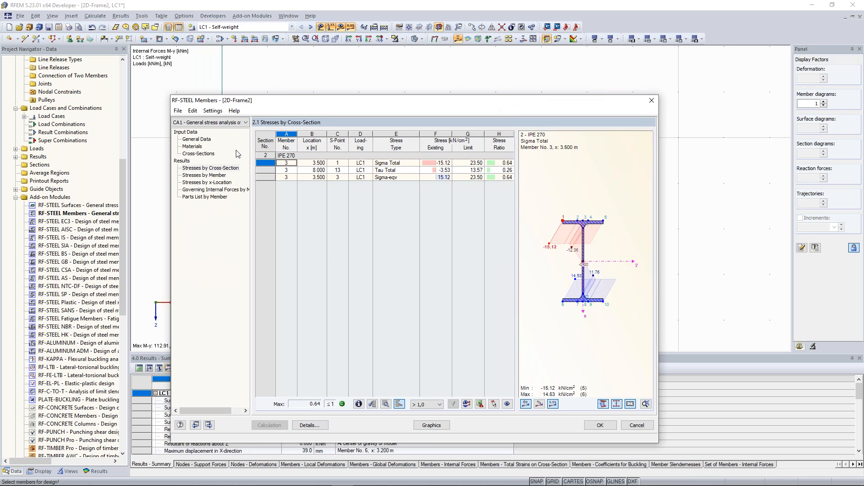
- Set the IPE 270 cross-section to be optimized from the current row and recalculate the stress analysis
click(238, 154)
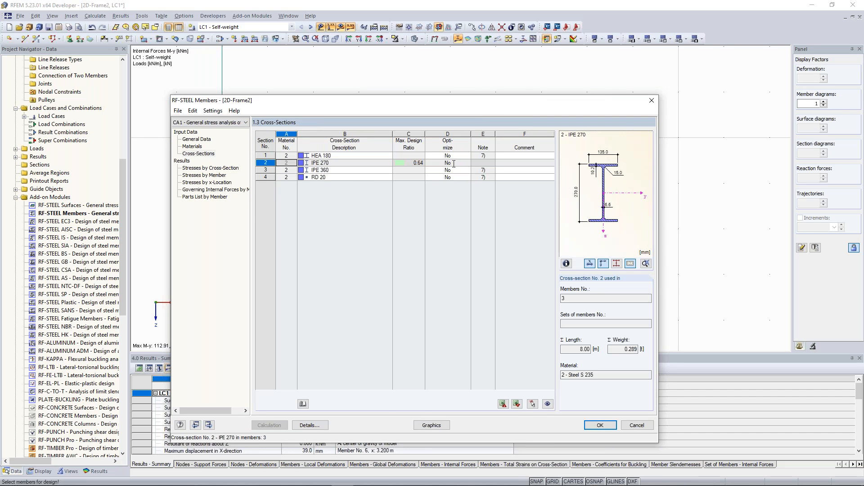
click(454, 164)
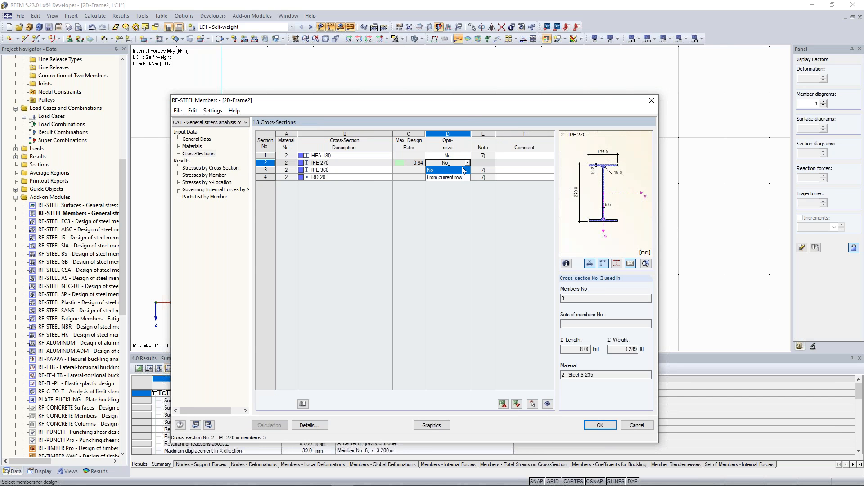
click(446, 178)
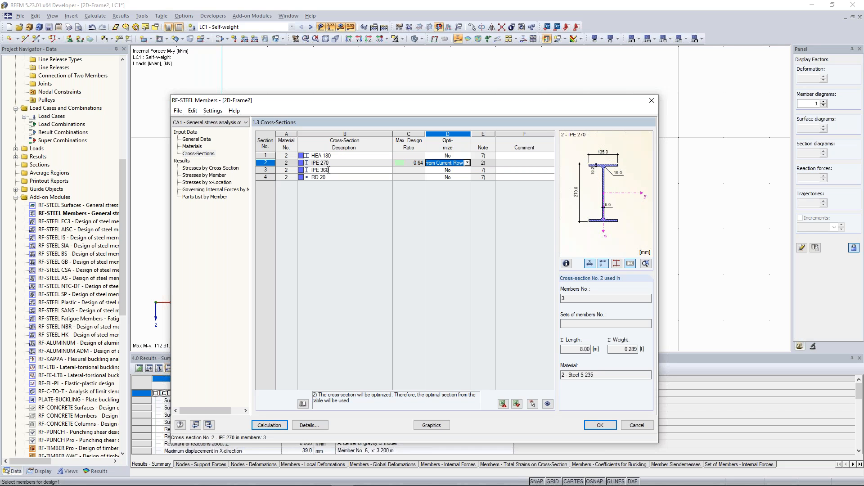
click(269, 425)
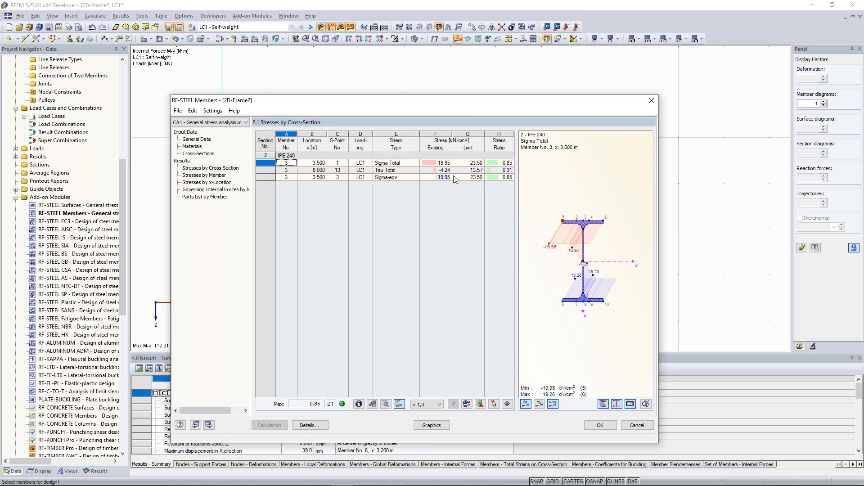
- Review the optimized section's stresses, compare it with the RFEM cross-section, and close the stress analysis module
drag(455, 106, 458, 68)
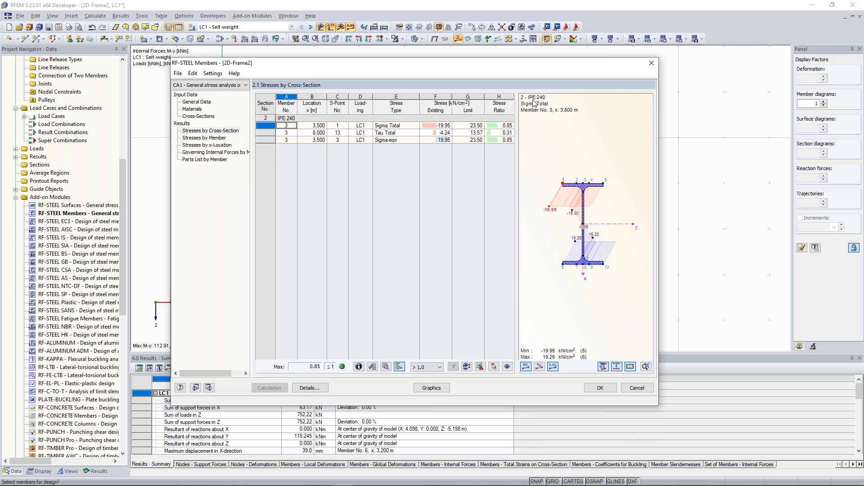
click(198, 117)
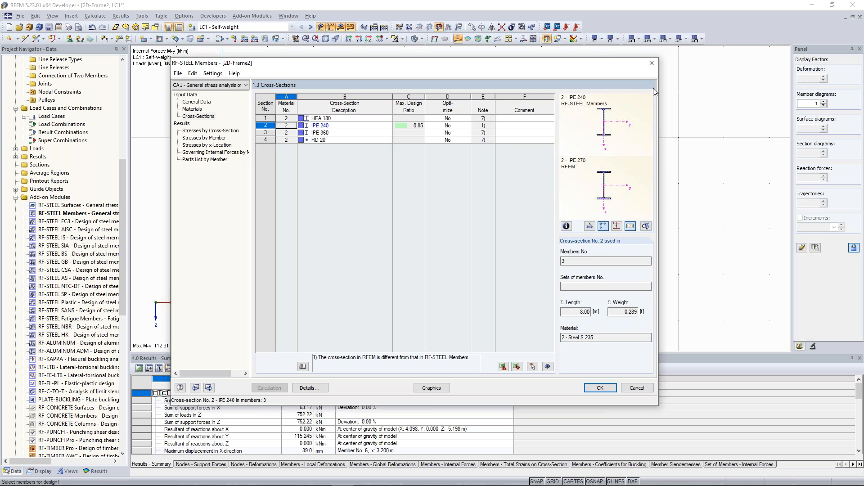
click(651, 64)
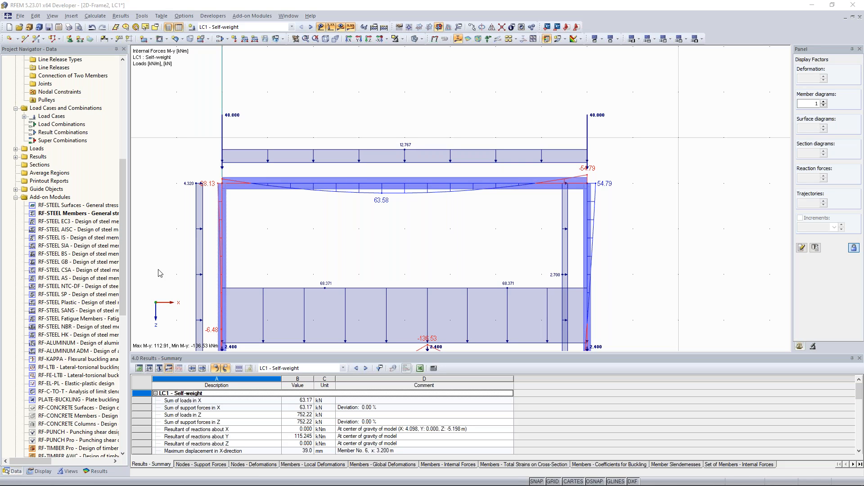
- Examine the Null member type in the properties of member 8, the middle lower column, and close them without applying changes
scroll(535, 249, down, 2)
middle_drag(445, 246, 455, 145)
scroll(456, 145, down, 1)
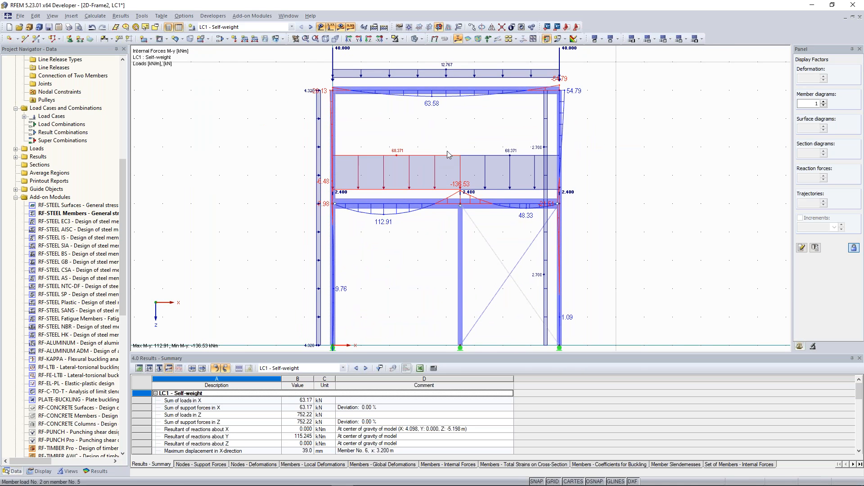
double_click(462, 256)
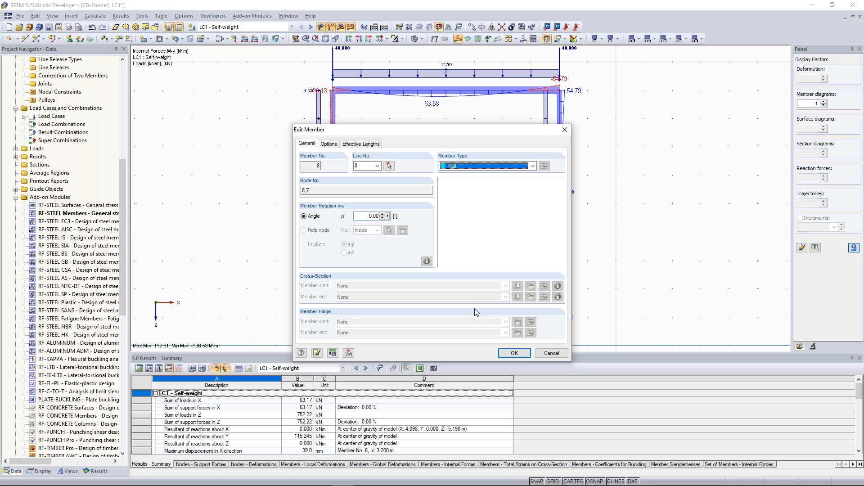
drag(432, 133, 158, 71)
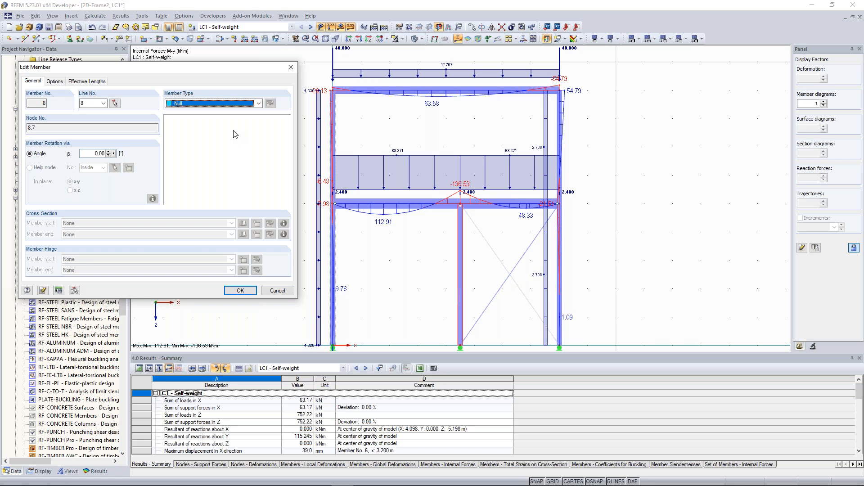
click(290, 67)
- Draw a single member of type Null between the base nodes of the left and middle columns
scroll(568, 227, down, 2)
middle_drag(568, 227, 537, 180)
scroll(434, 261, up, 1)
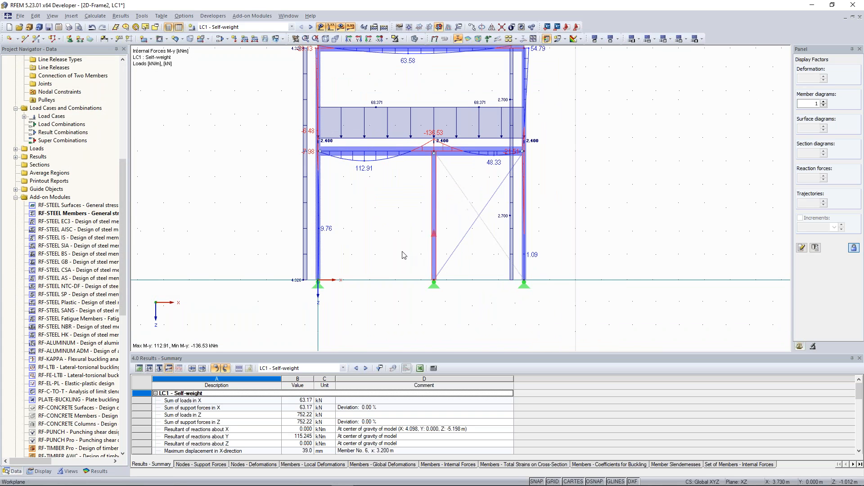
click(37, 39)
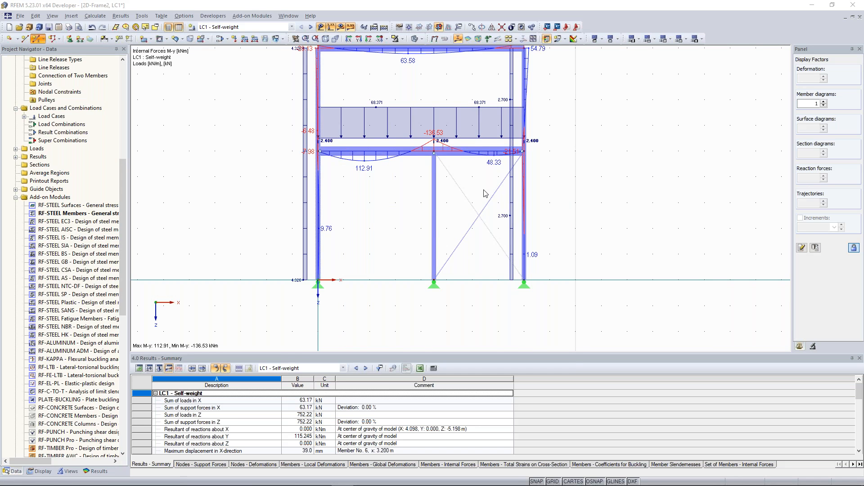
click(510, 165)
click(495, 311)
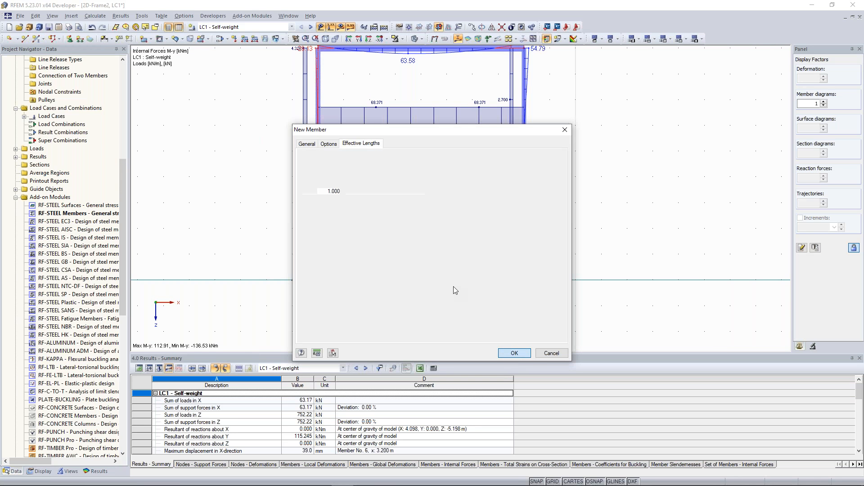
key(Return)
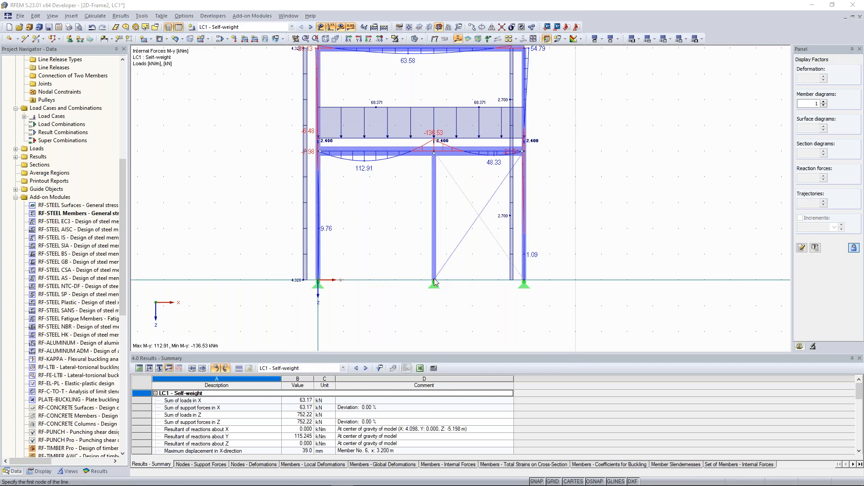
click(434, 280)
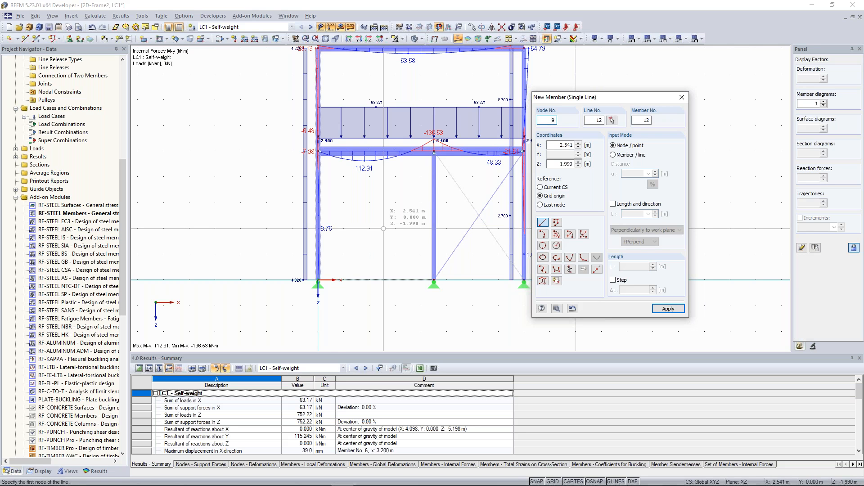
key(Escape)
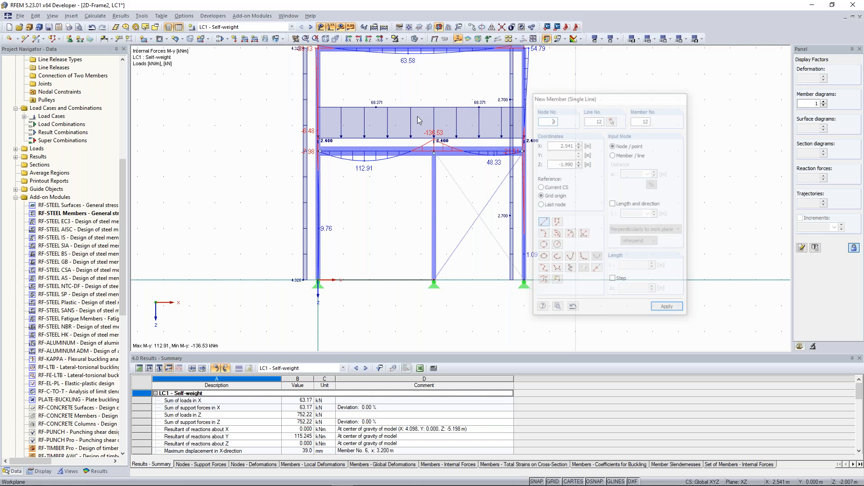
- Leave the member drawing command and examine the Null member between the left and middle column bases
key(Escape)
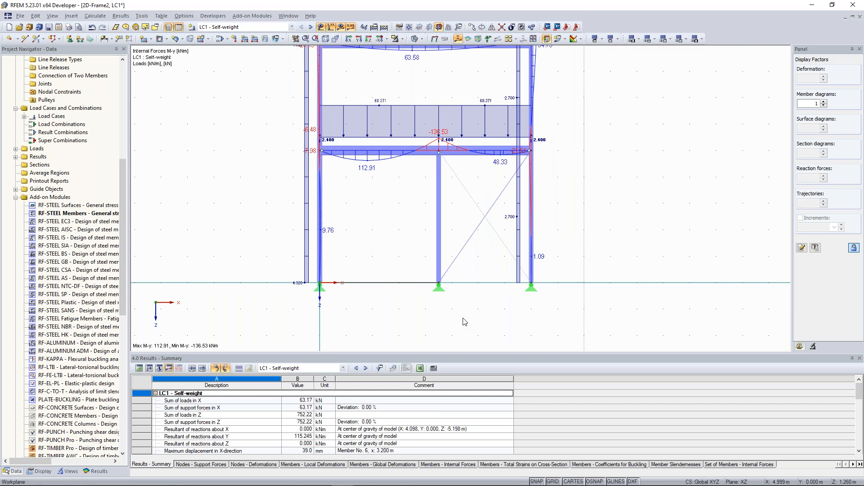
click(453, 286)
scroll(395, 310, up, 2)
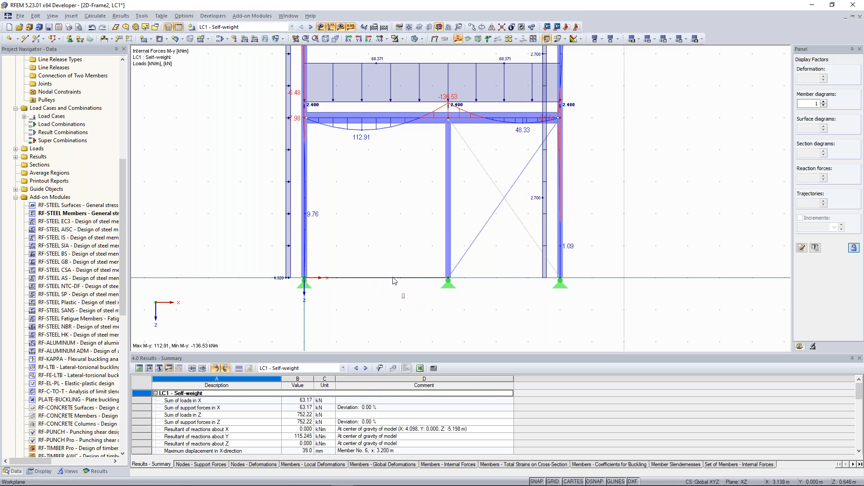
scroll(380, 260, down, 1)
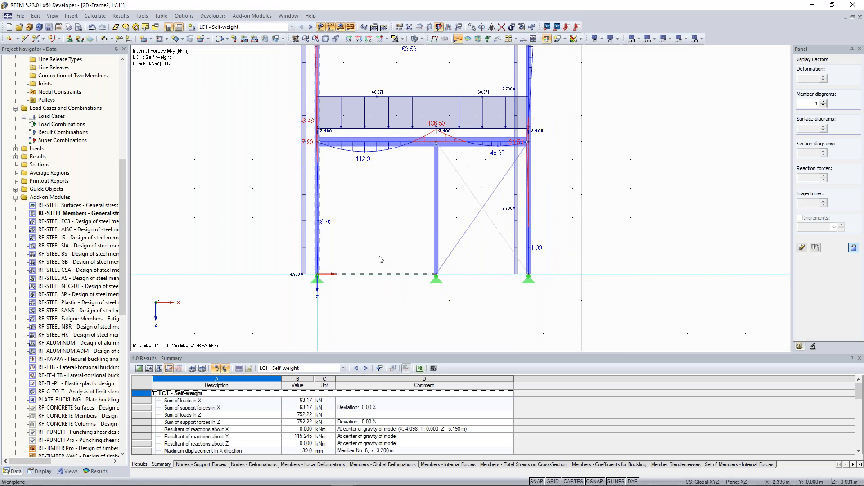
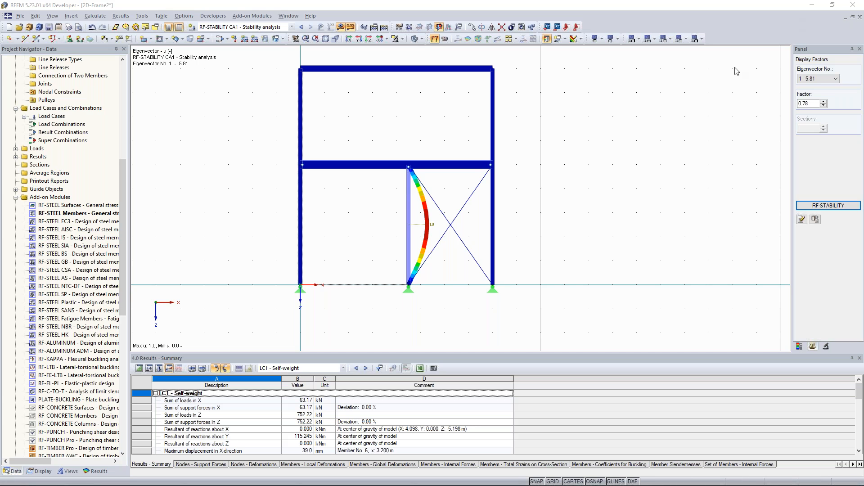
- Display the second eigenvector of the stability analysis and examine the frame's buckling shape
click(817, 79)
click(810, 92)
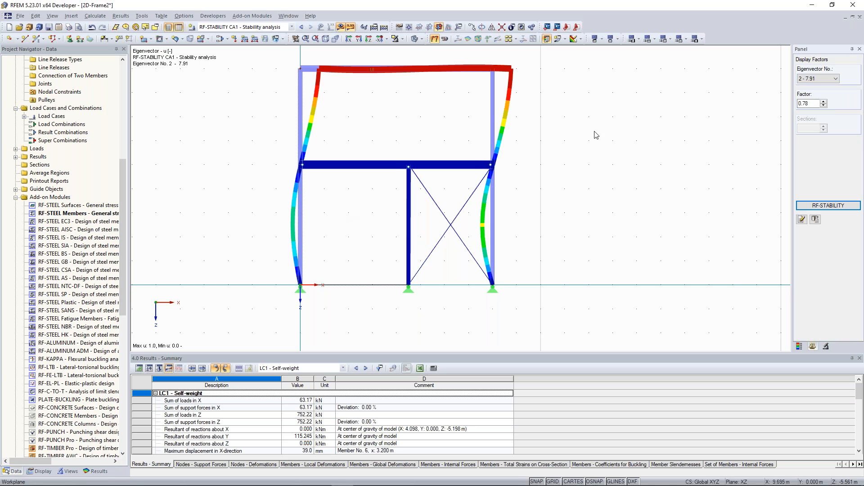
middle_drag(713, 113, 720, 111)
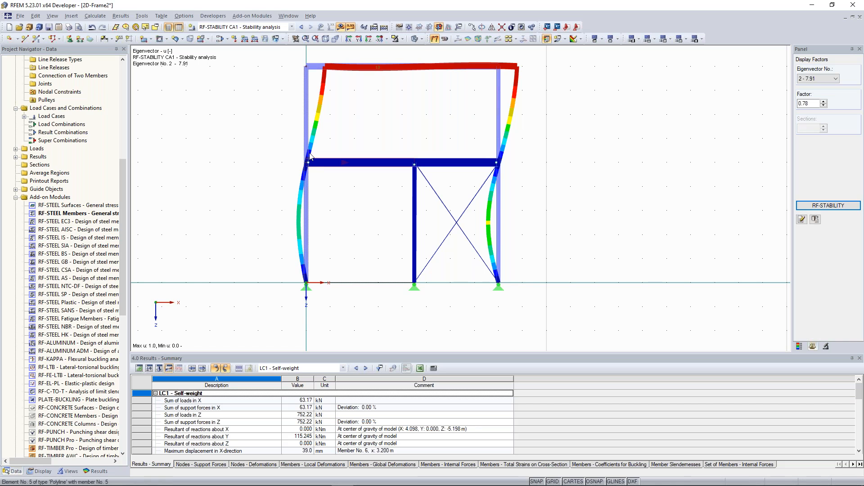
middle_drag(279, 134, 283, 150)
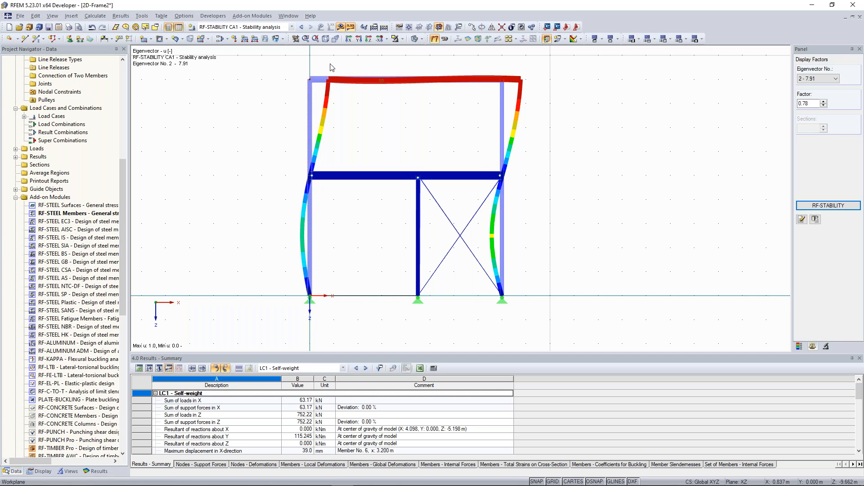
middle_drag(330, 70, 330, 85)
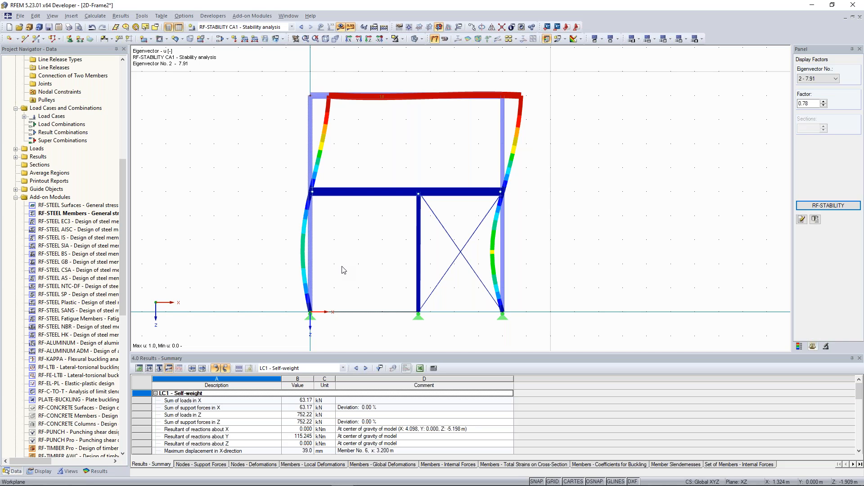
scroll(328, 150, down, 1)
scroll(332, 134, up, 1)
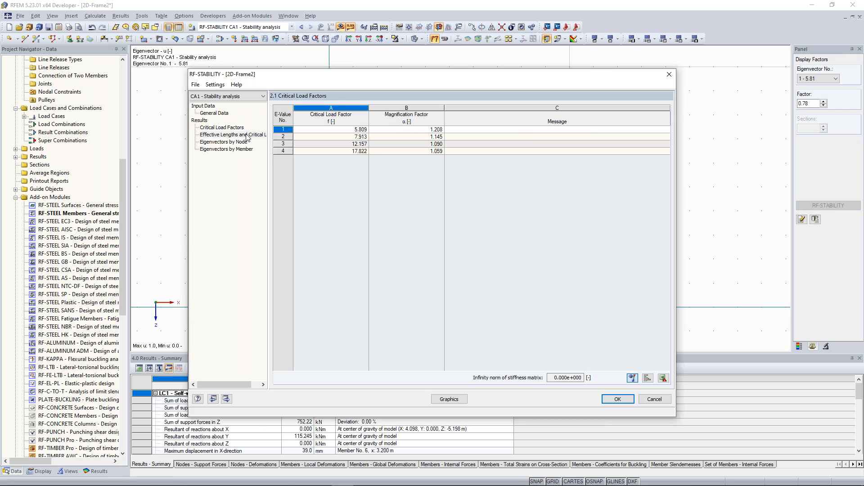
- Examine the stability module's effective lengths and critical loads for member 4, the upper left column, and close the results
click(246, 135)
click(356, 219)
click(410, 221)
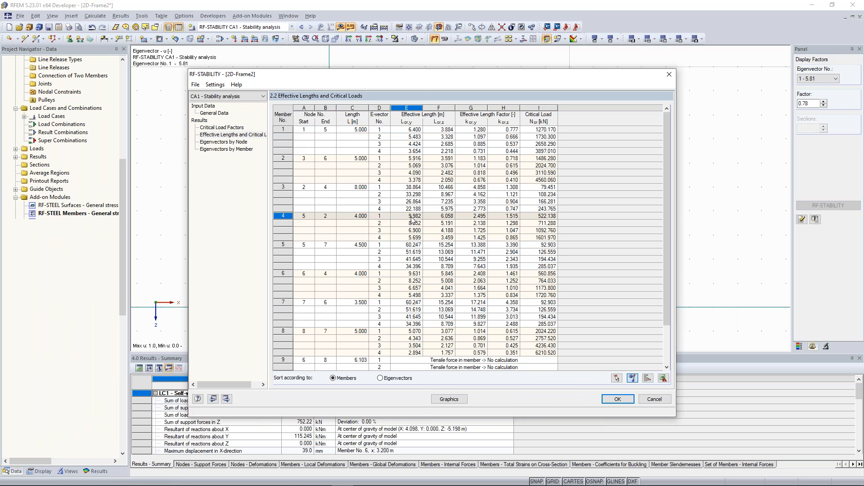
mouse_move(427, 74)
mouse_down()
mouse_move(301, 126)
mouse_move(261, 163)
mouse_move(347, 89)
mouse_move(348, 77)
mouse_up()
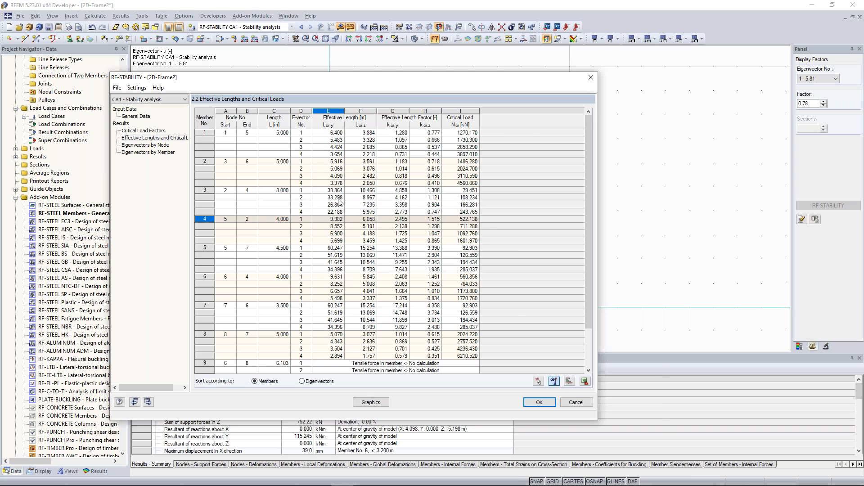
drag(356, 84, 415, 99)
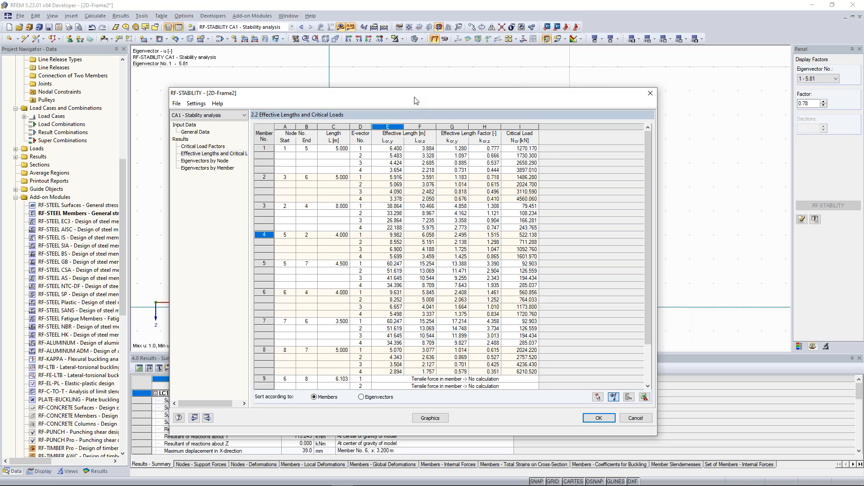
key(Escape)
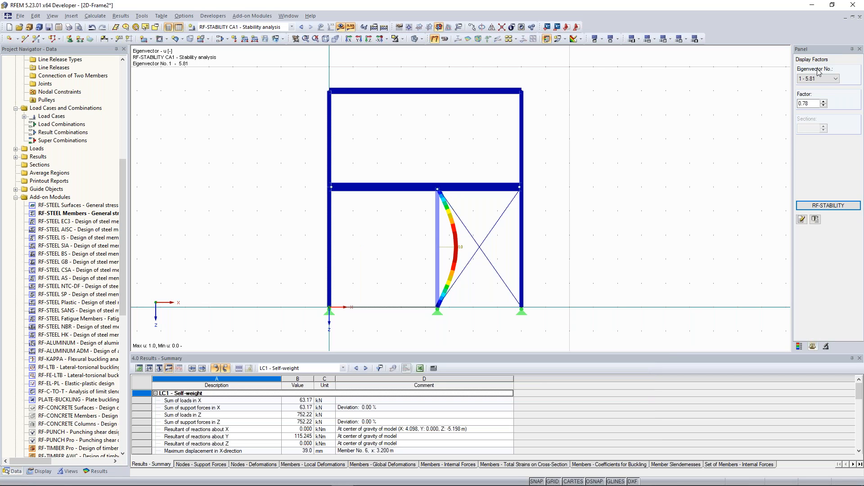
- Show eigenvector 2, reopen the stability results, compare member 4's effective lengths for eigenvectors 1 and 2, and close the module
scroll(807, 81, down, 1)
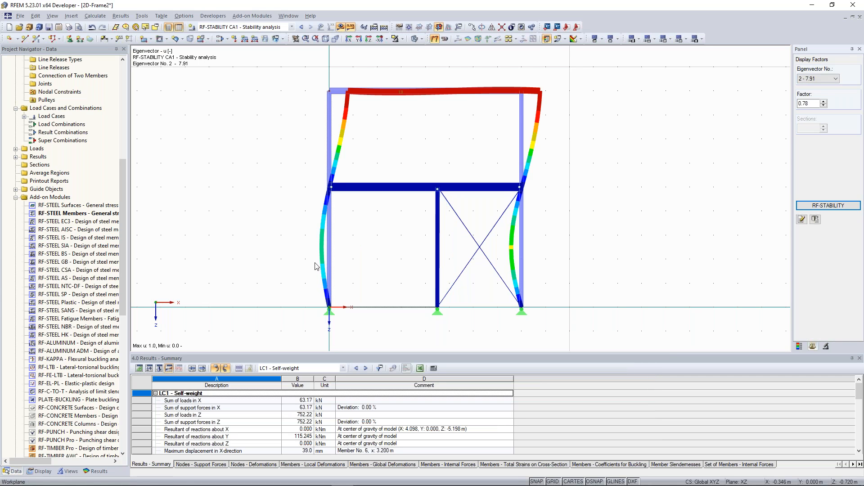
click(830, 205)
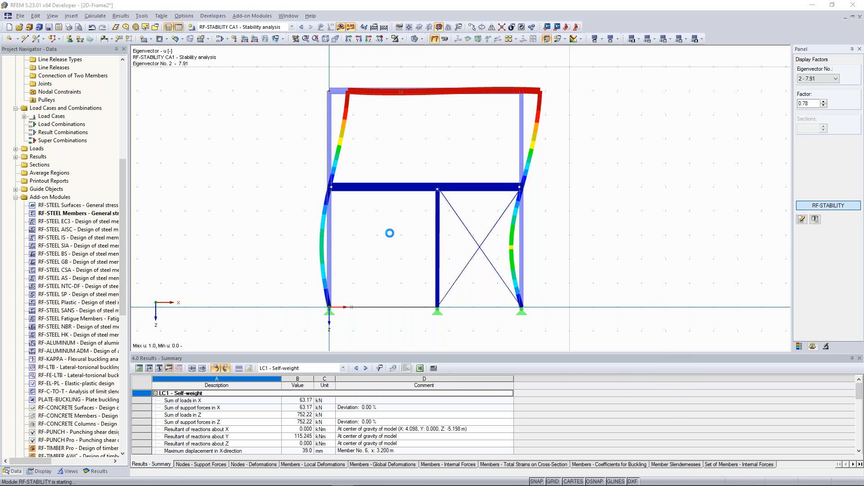
click(284, 216)
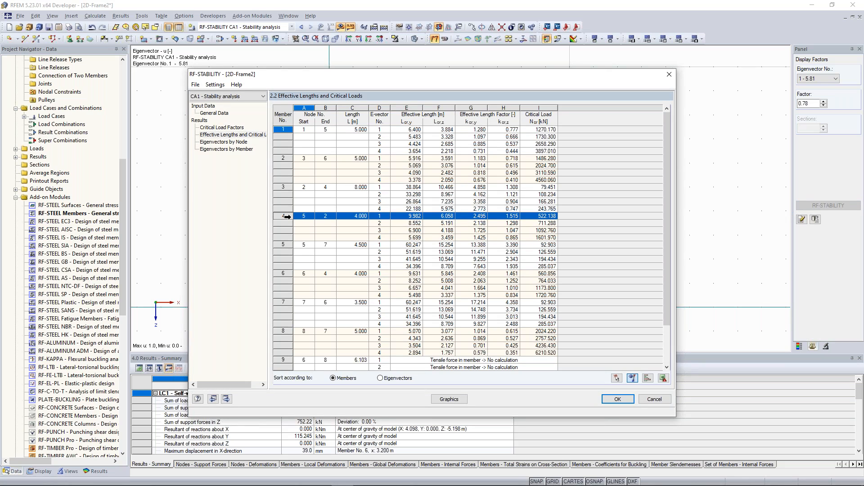
click(380, 223)
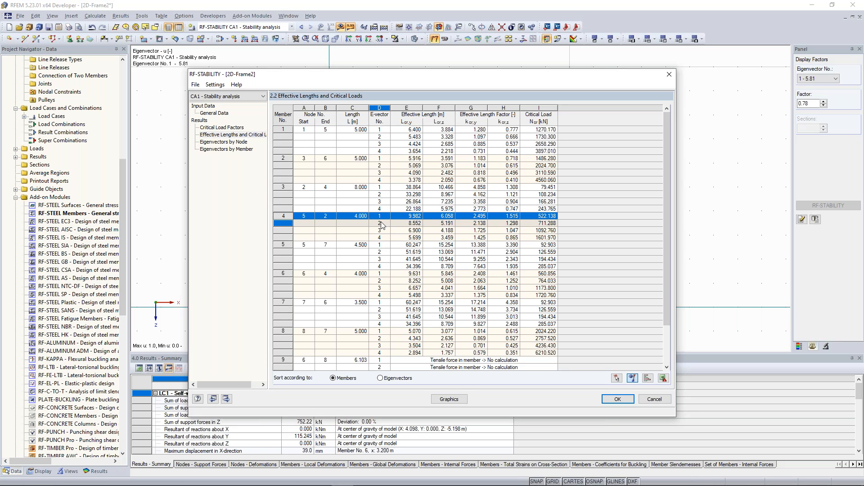
click(381, 223)
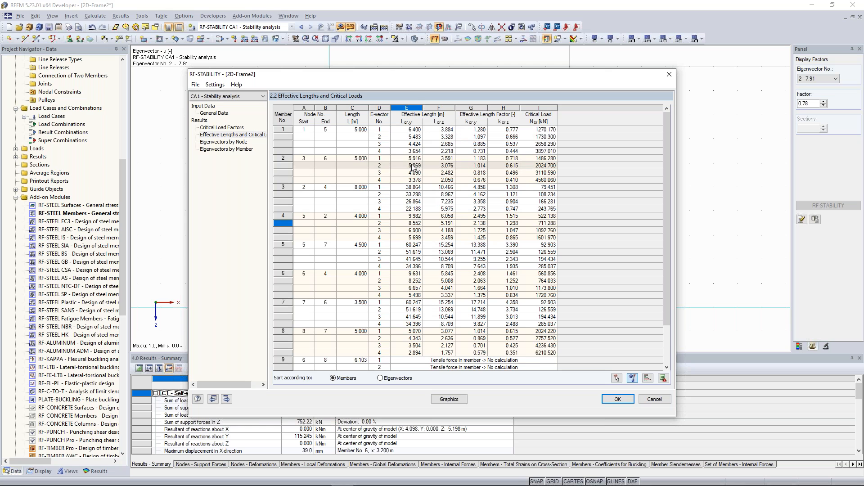
click(410, 217)
click(411, 223)
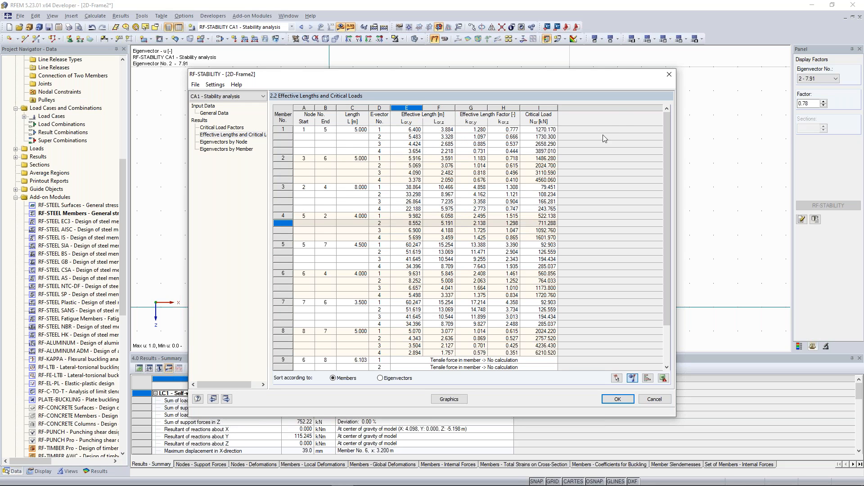
click(669, 74)
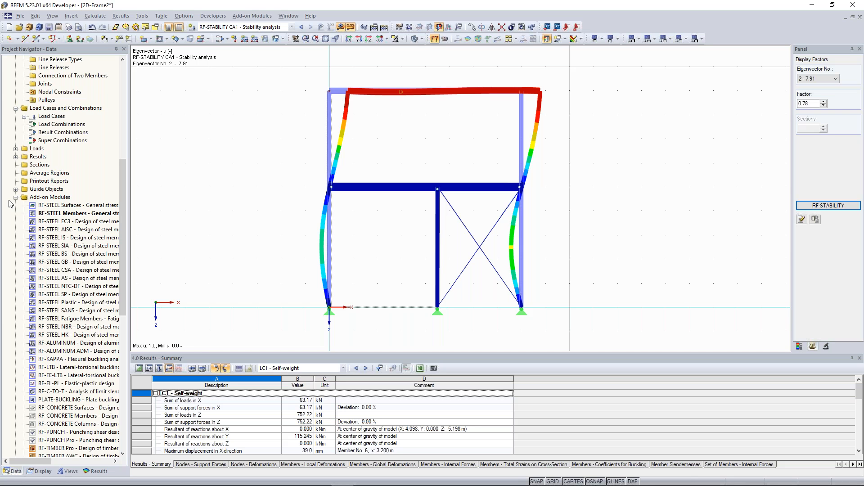
- Set up a new 3D model named Concrete_Model in the Examples project
click(8, 28)
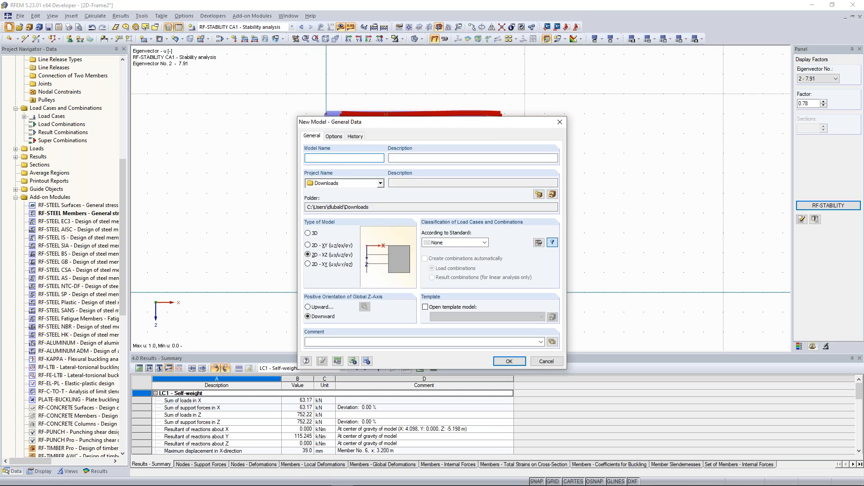
text(Concrete_Model)
click(308, 233)
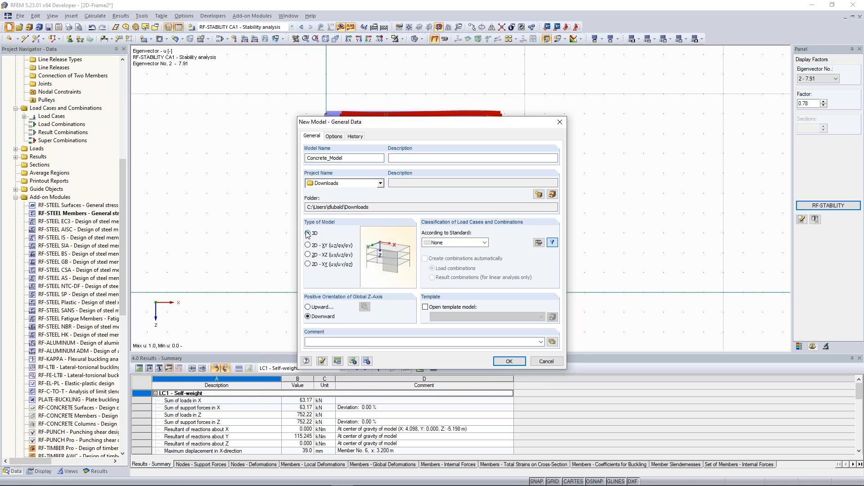
click(365, 185)
click(342, 193)
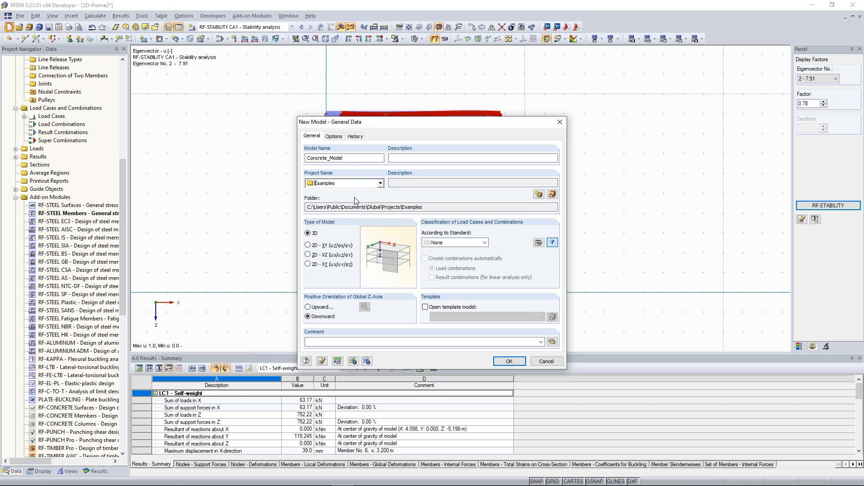
- Classify the new model's load cases by EN 1990 with the CEN annex, enable automatic load combinations, and create the model
triple_click(338, 206)
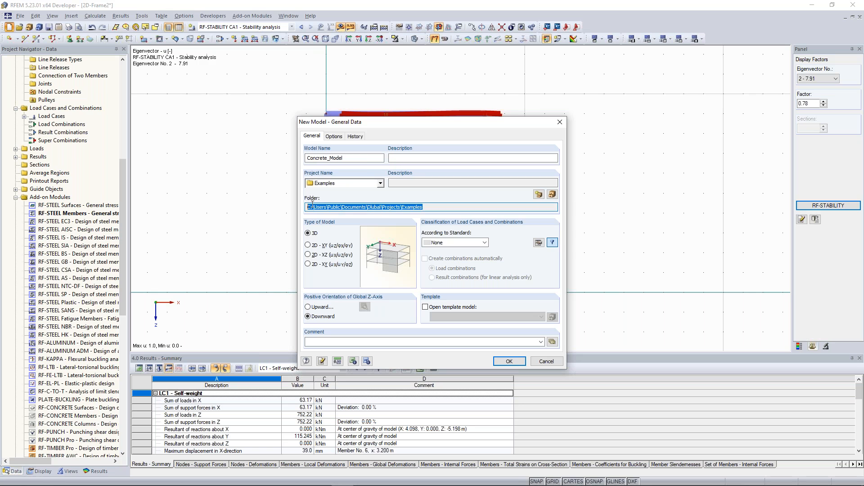
click(337, 206)
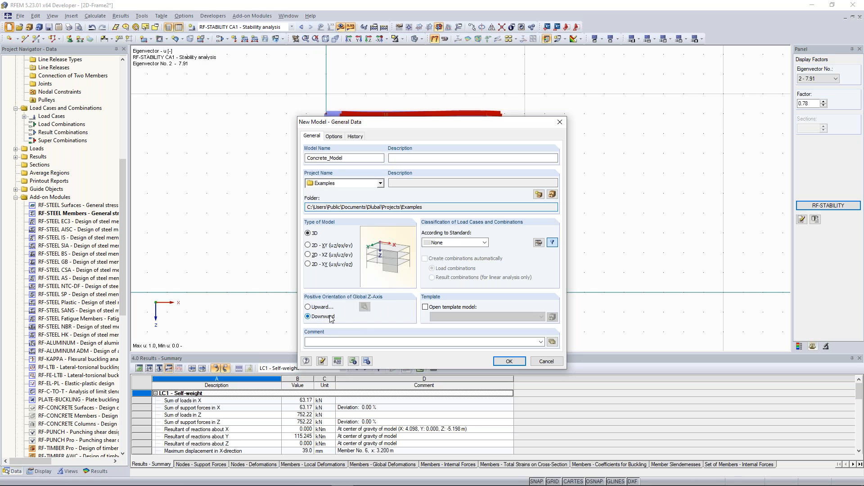
click(484, 242)
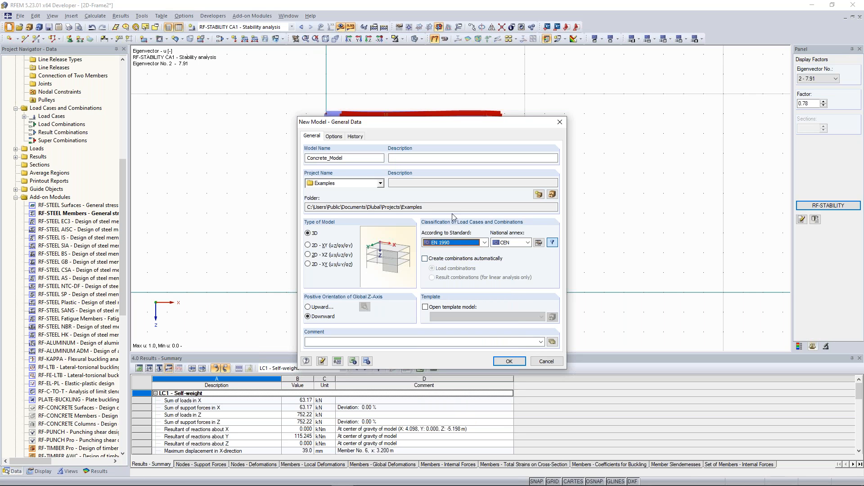
click(528, 243)
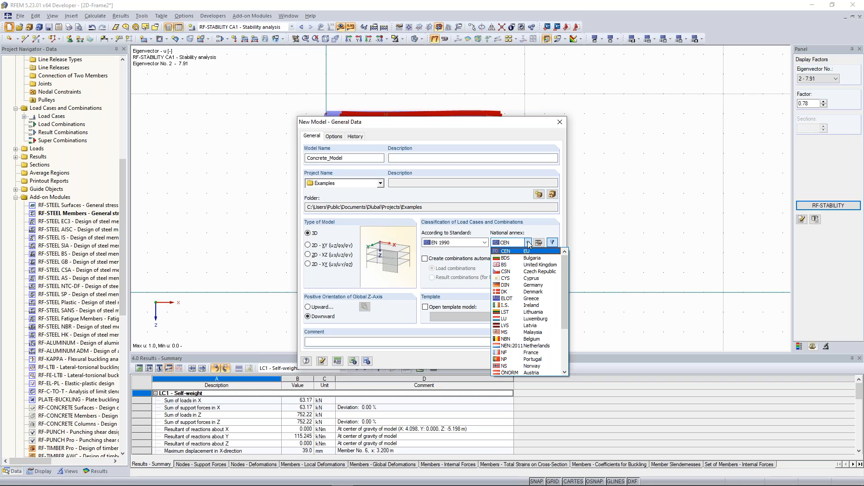
click(529, 251)
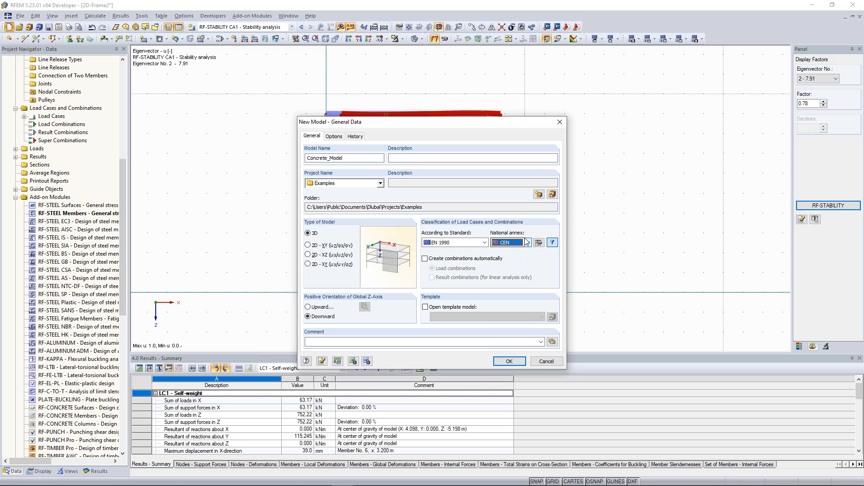
click(528, 243)
click(528, 245)
click(447, 259)
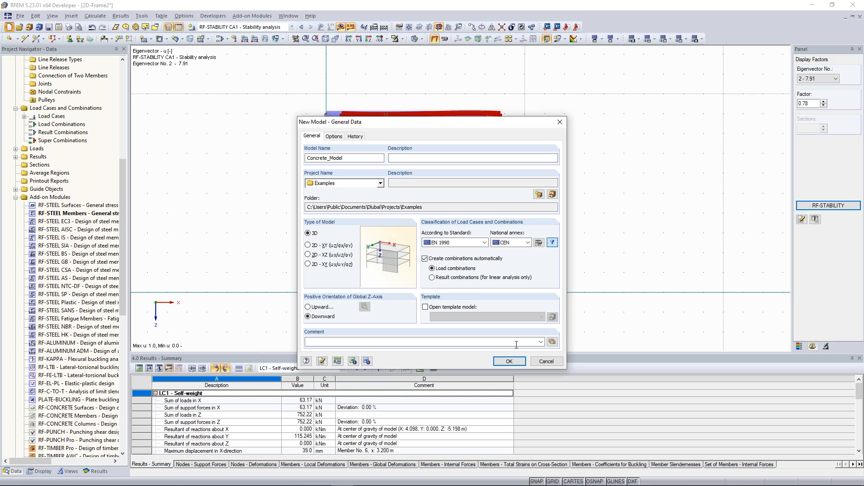
click(507, 361)
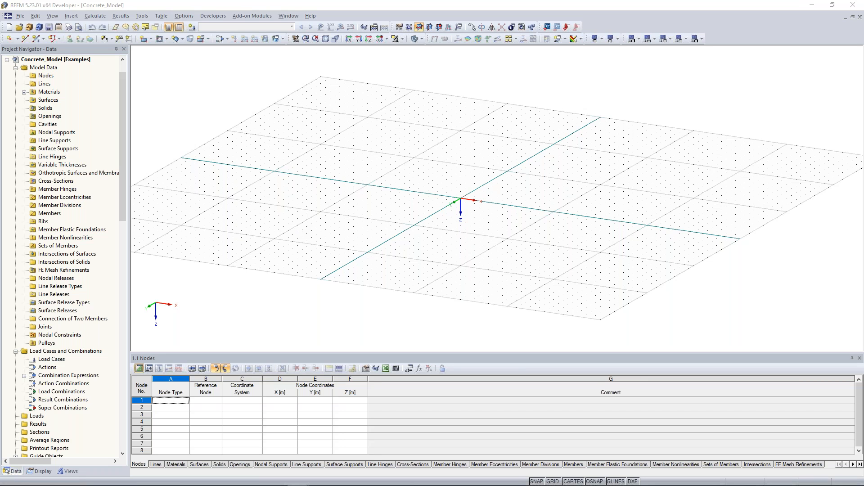
- Examine the system sketch and the floor and ceiling slab dimensions in RFEM_Training_Manual.pdf, and return to RFEM
drag(372, 148, 395, 0)
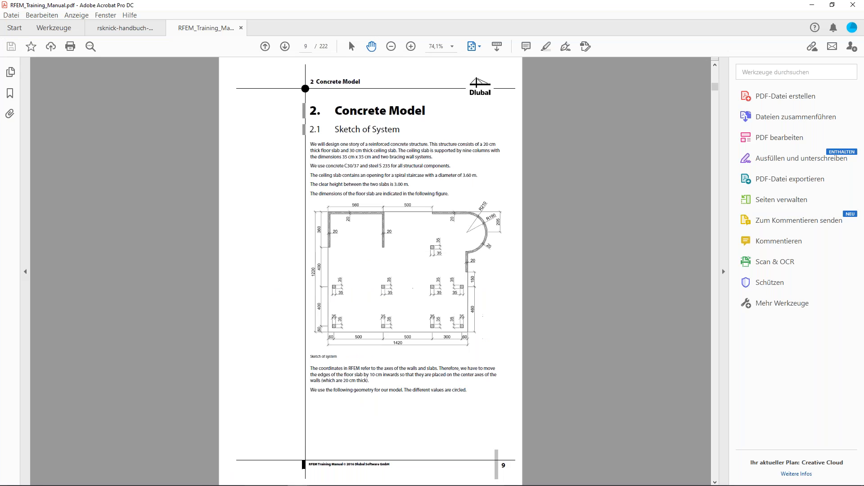
scroll(390, 227, up, 2)
scroll(429, 242, down, 2)
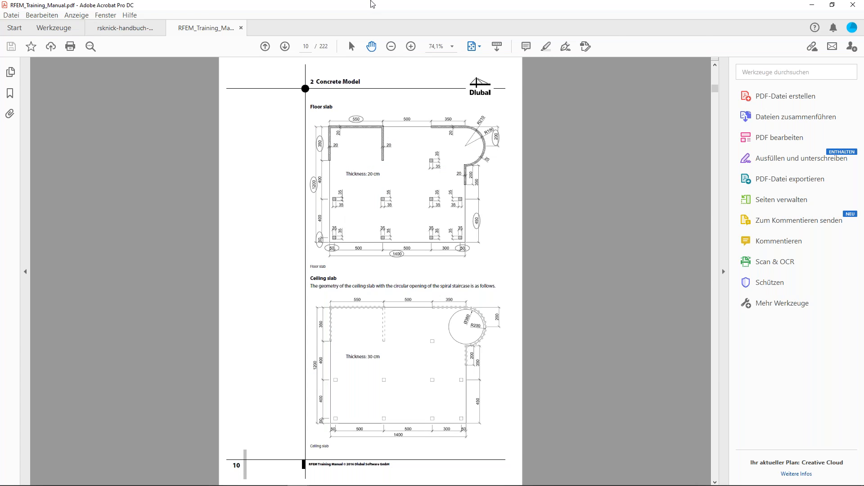
drag(353, 9, 863, 10)
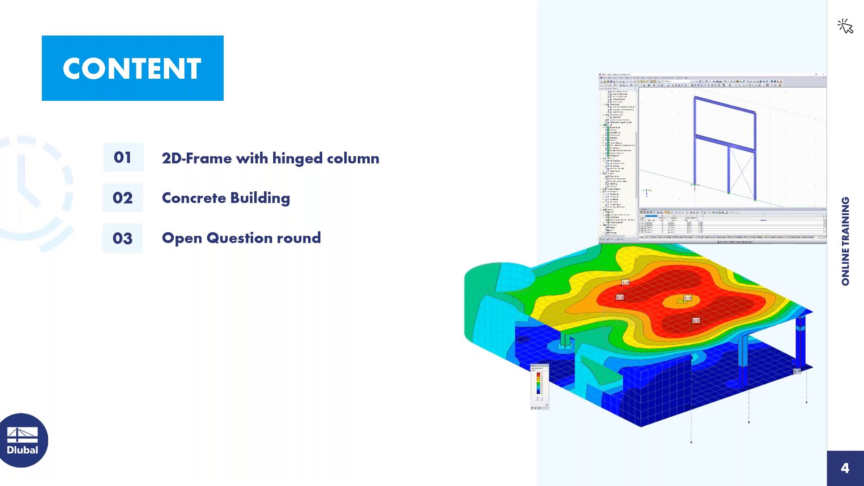
key(alt+Tab)
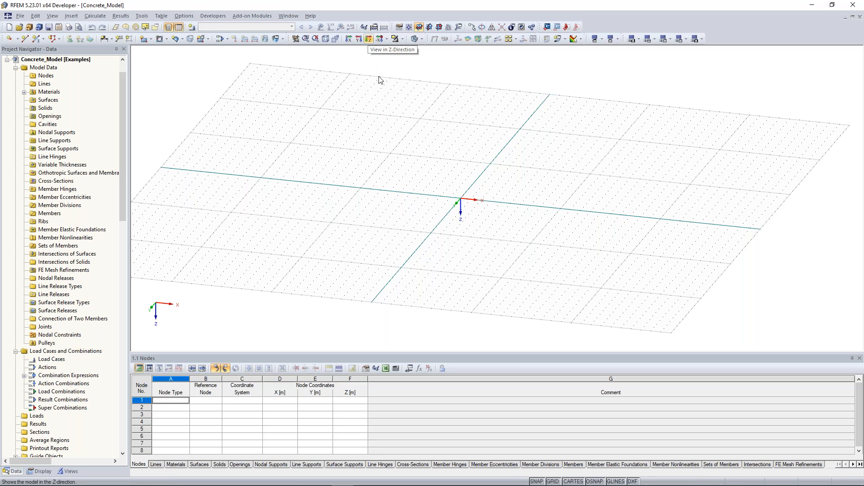
- Define node 1 as a standard Cartesian node at X 0, Y 0, Z 0 in the nodes table
middle_drag(461, 157, 445, 158)
middle_drag(482, 180, 468, 183)
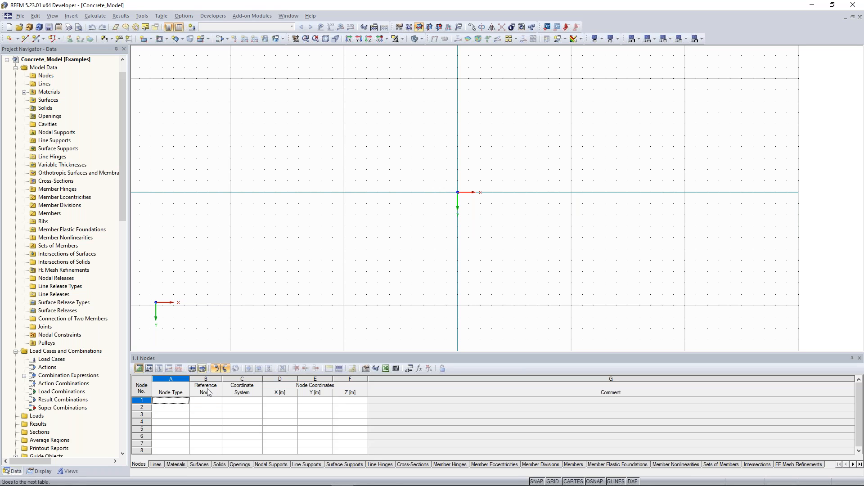
click(166, 401)
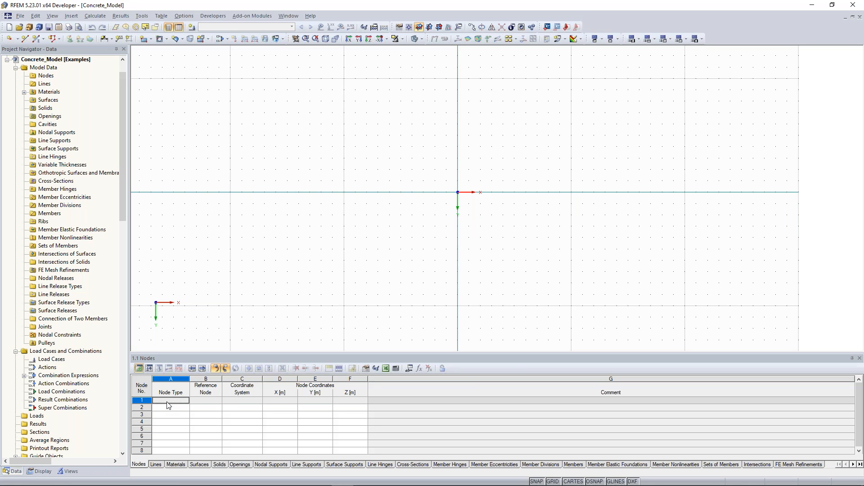
click(169, 401)
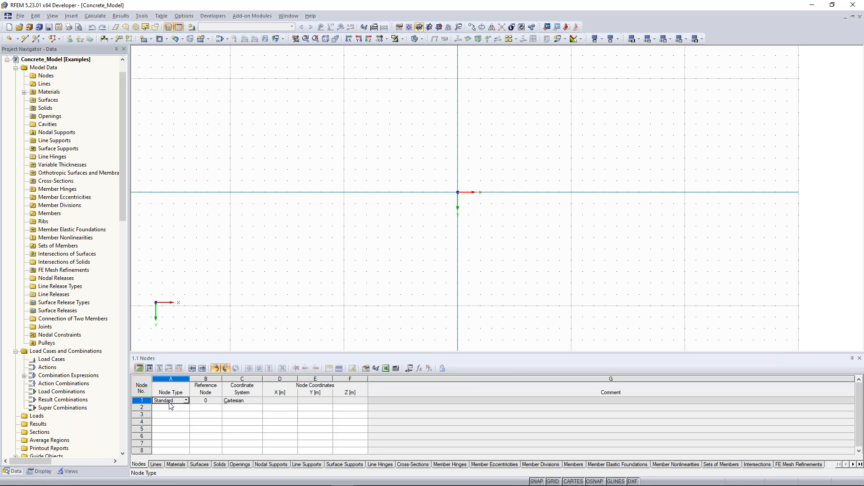
click(182, 401)
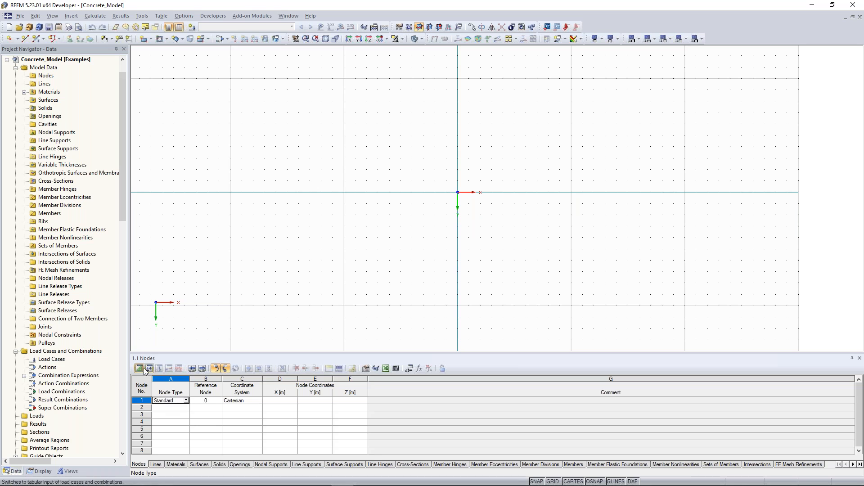
click(177, 400)
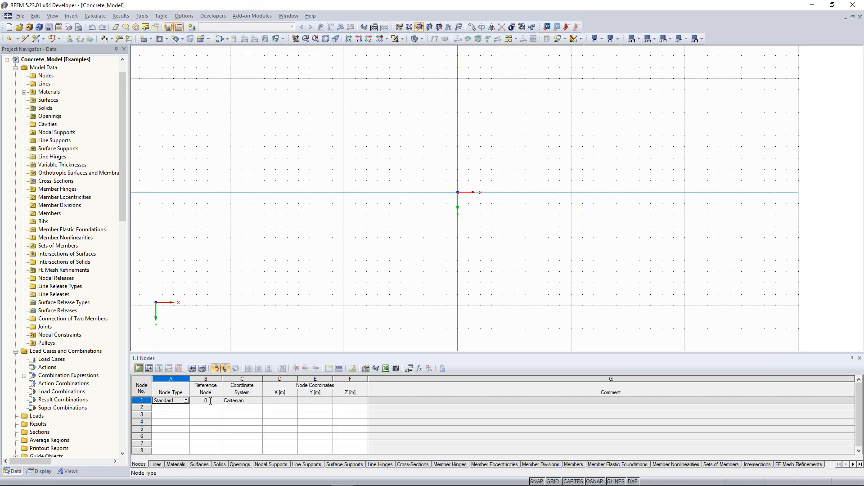
click(210, 401)
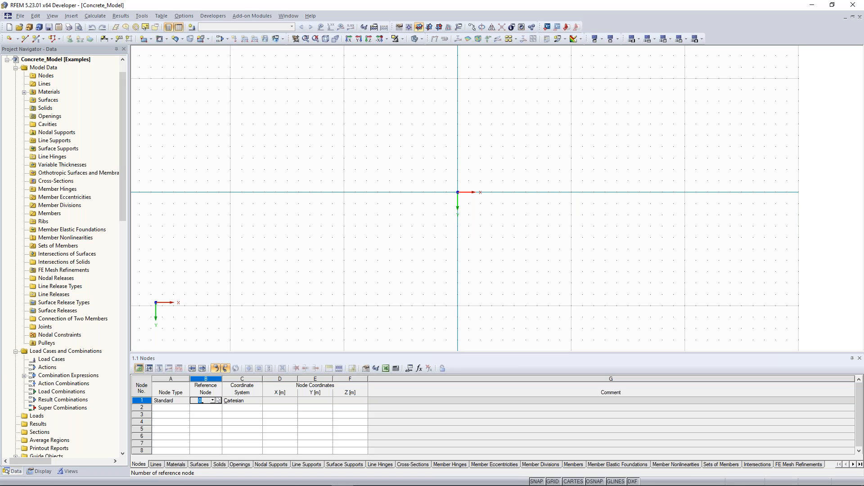
key(Tab)
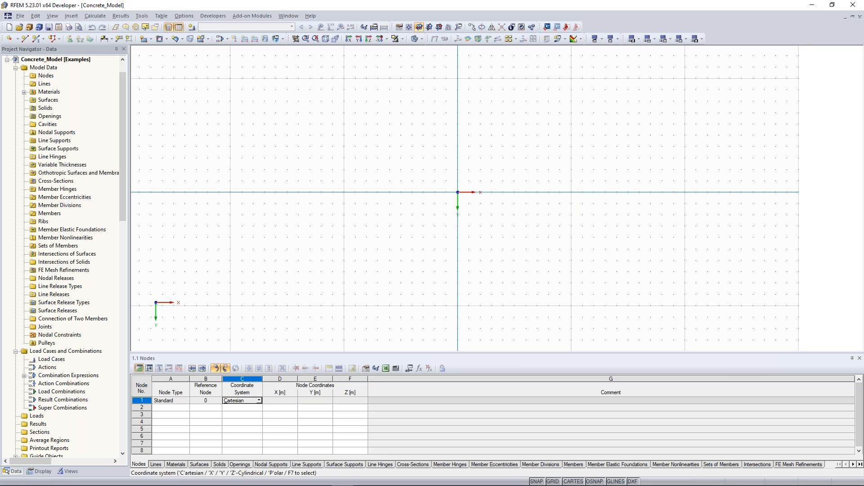
key(Tab)
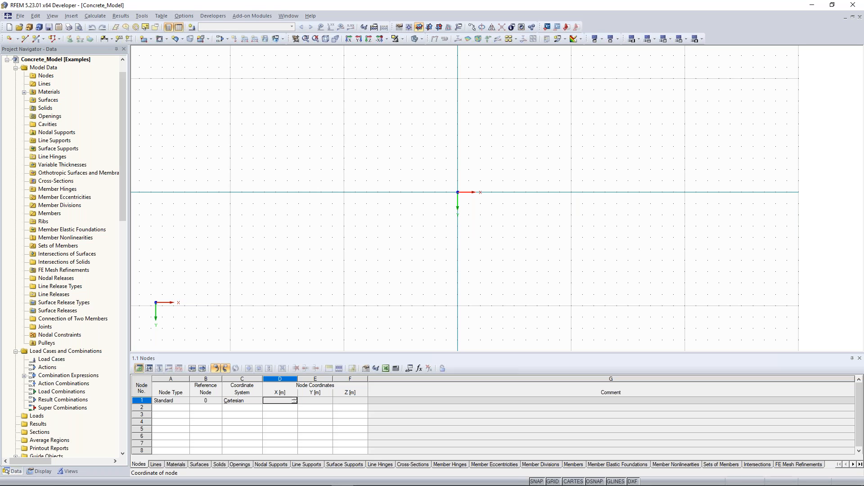
key(Tab)
key(Tab)
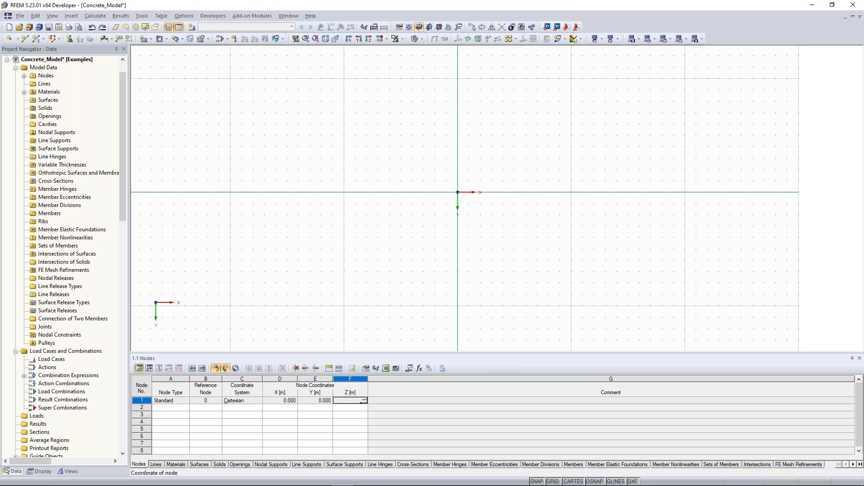
key(Tab)
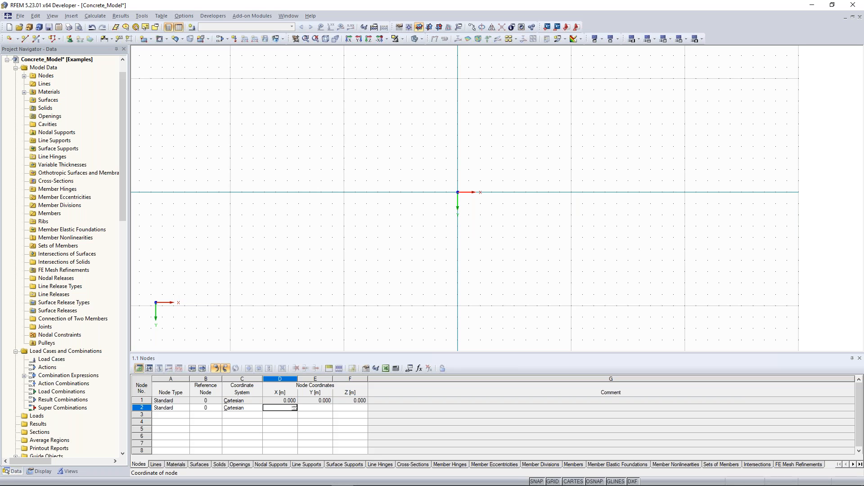
- Define node 2 at X 14, Y 0, Z 0 m in the nodes table
text(14)
key(Tab)
text(0)
key(Tab)
text(0)
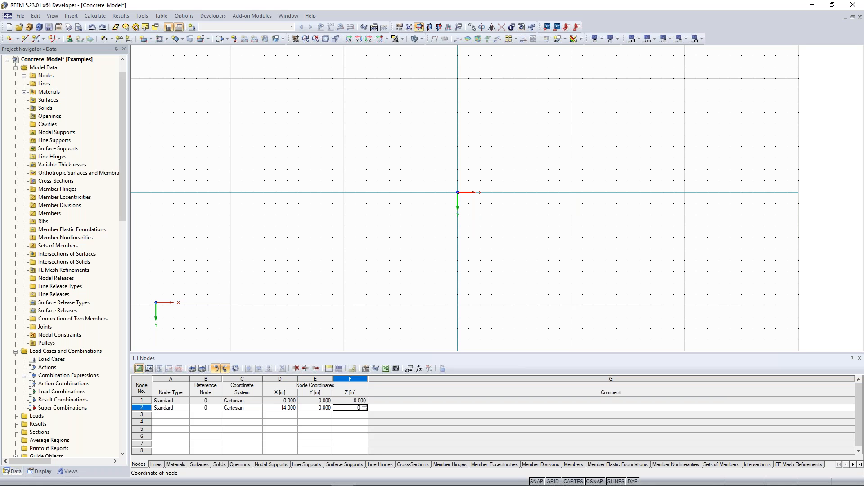
key(Return)
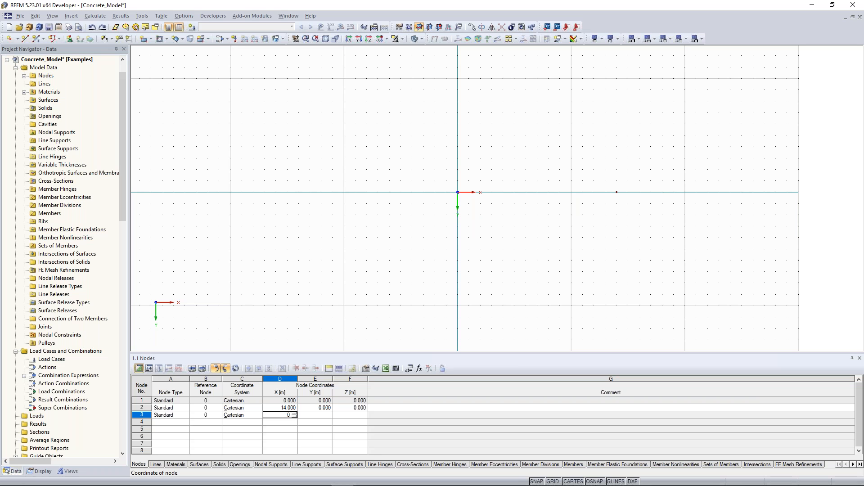
- Define node 3 at X 0, Y -12, Z 0 m in the nodes table
key(Tab)
text(-12)
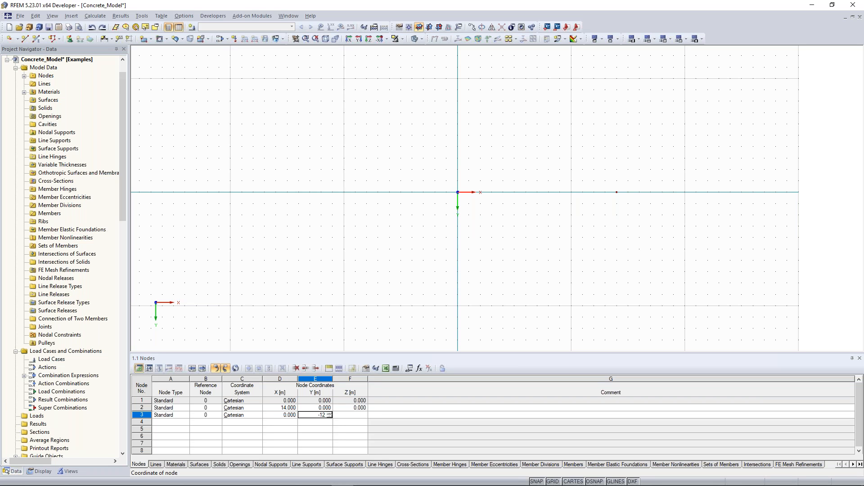
key(Tab)
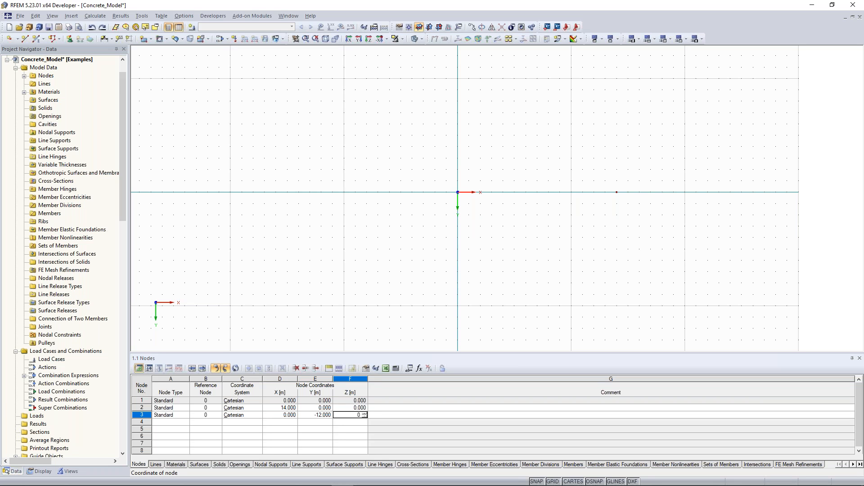
key(Tab)
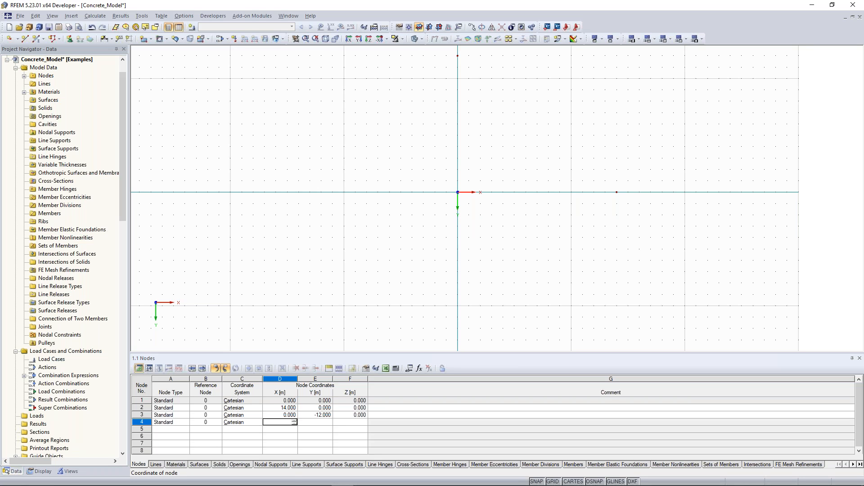
- Define node 4 at X 14, Y -12, Z 0 m in the nodes table
text(14)
key(Tab)
text(-12)
key(Tab)
text(0)
key(Return)
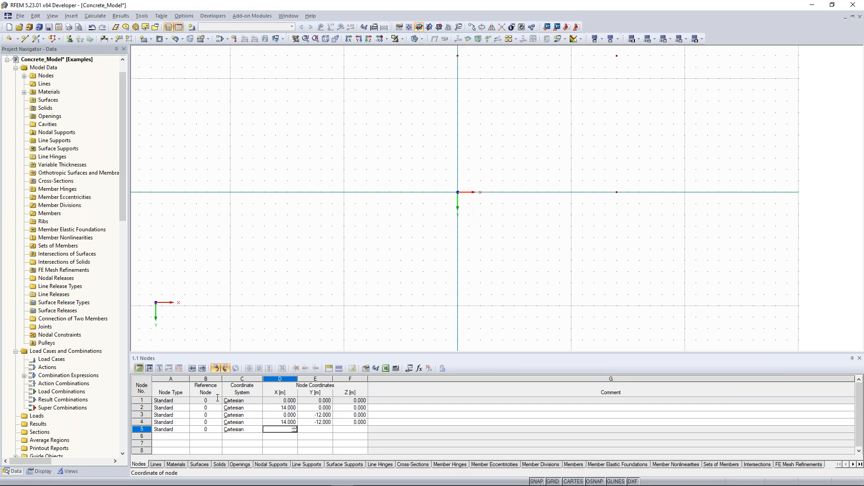
- Define node 5 at X 0.5, Y -0.5, Z 0 m in the nodes table and end the table entry
middle_drag(424, 201, 342, 266)
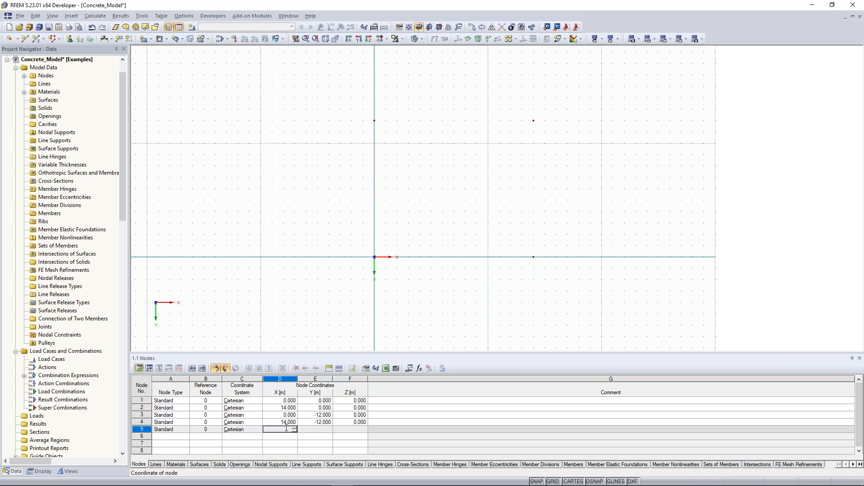
text(0.5)
key(Tab)
text(-0.5)
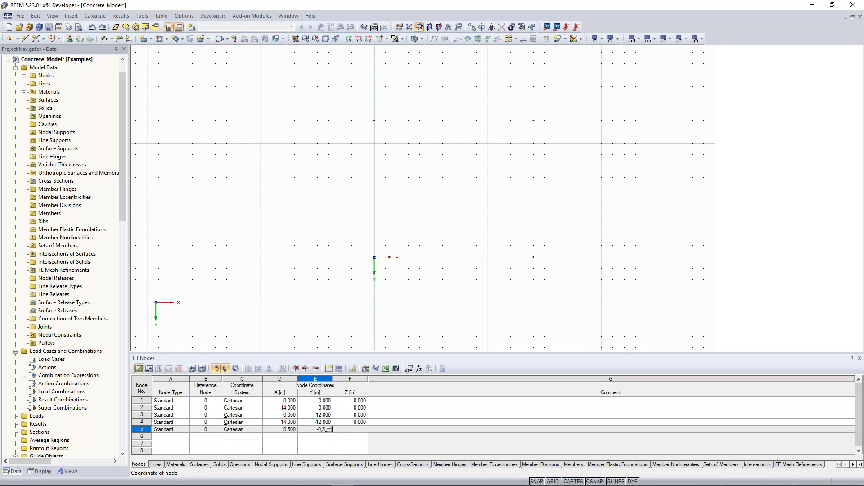
key(Tab)
key(Return)
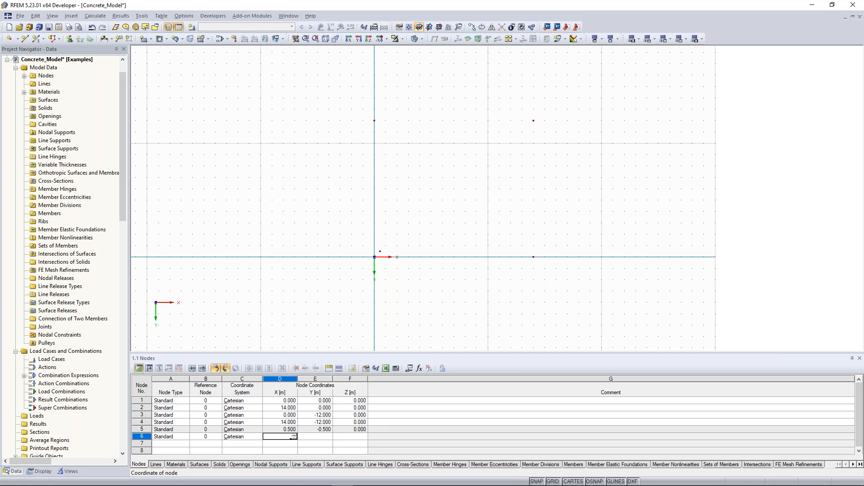
key(Escape)
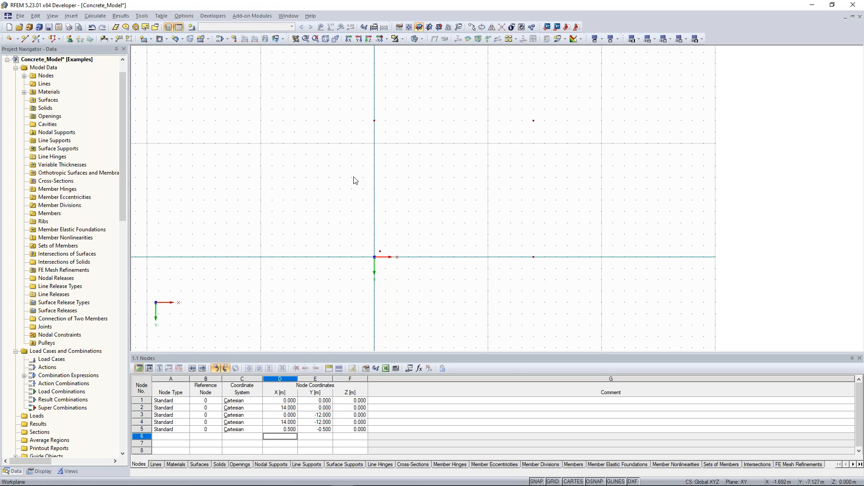
- Create a rectangular floor slab in Concrete C30/37, 200 mm thick, from the origin to the node at X 14, Y -12 m
mouse_move(275, 194)
middle_down()
mouse_move(283, 198)
mouse_move(282, 182)
middle_up()
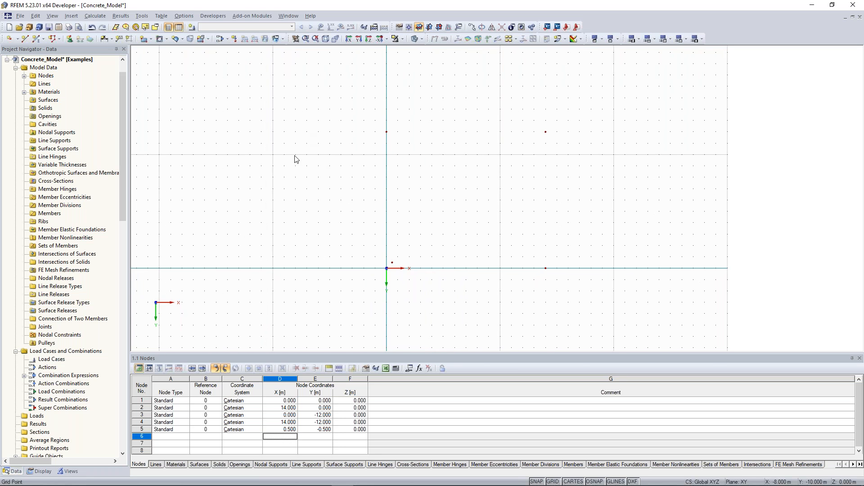
click(146, 39)
drag(348, 121, 150, 73)
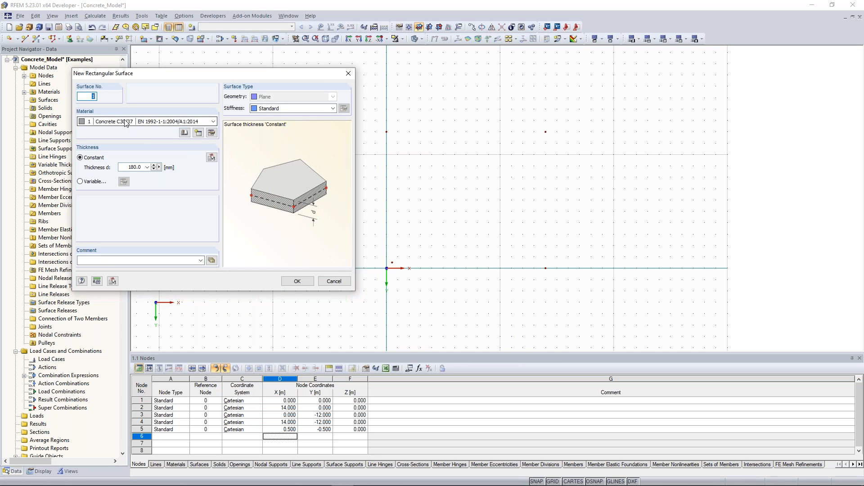
click(140, 124)
click(140, 124)
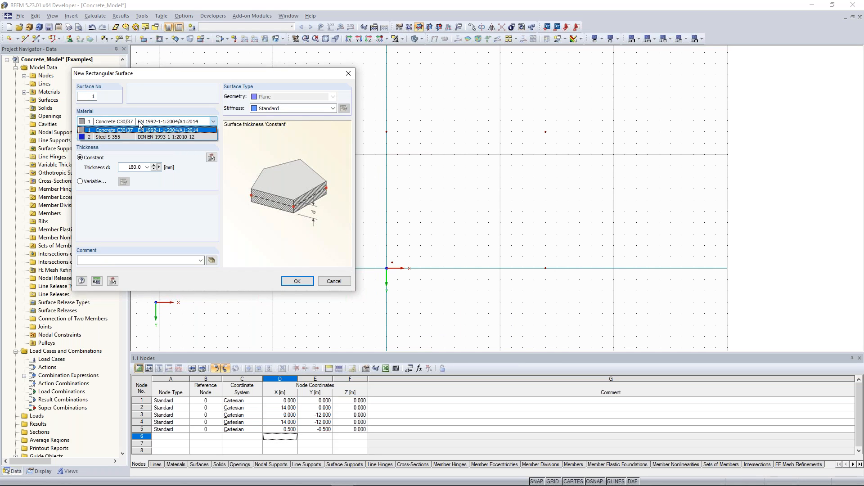
click(137, 124)
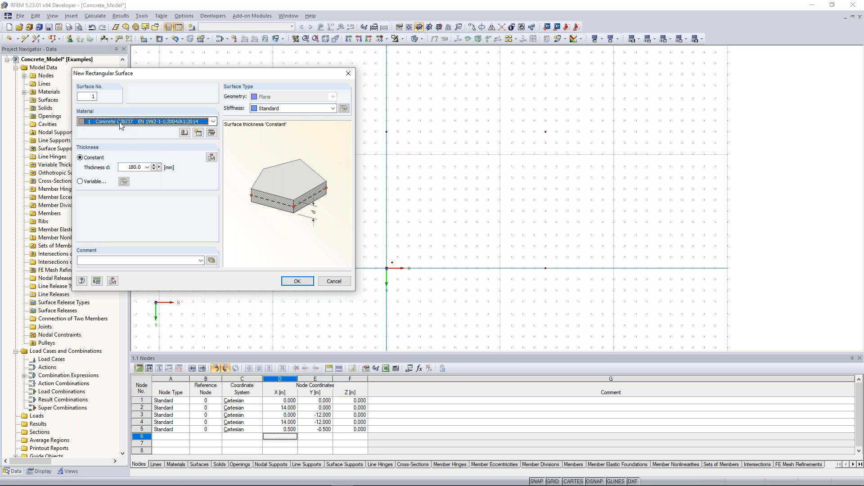
click(119, 124)
click(119, 131)
double_click(147, 167)
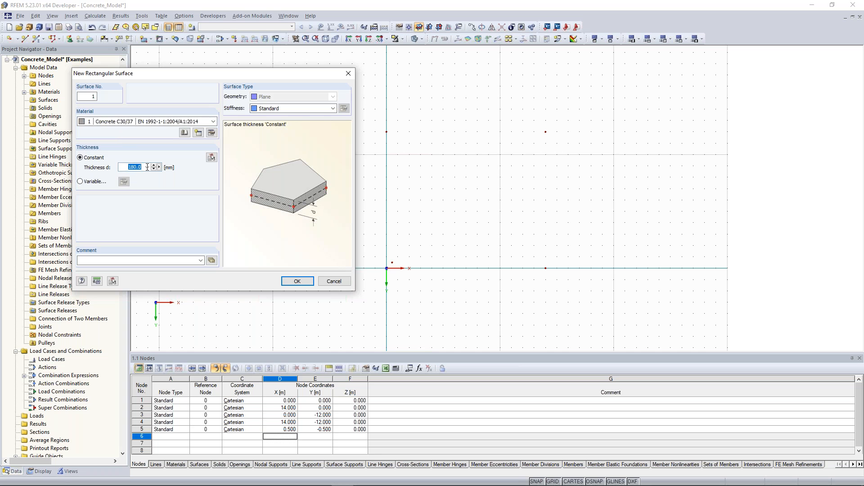
text(200)
click(295, 280)
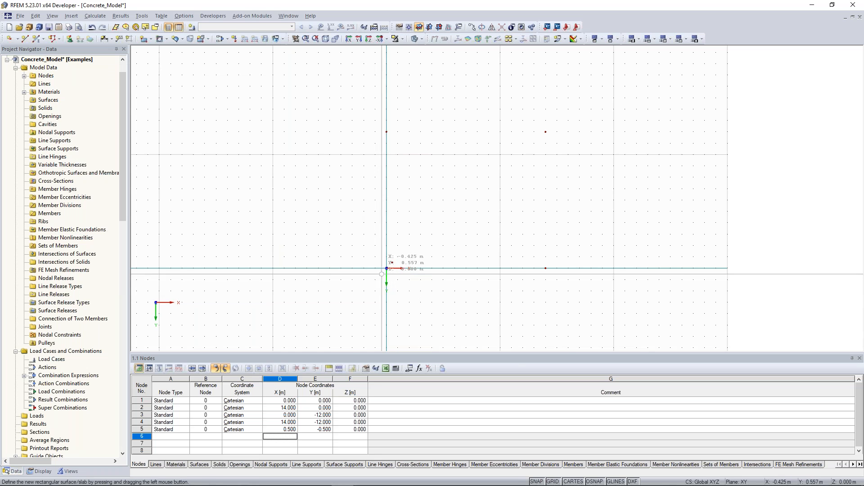
click(386, 269)
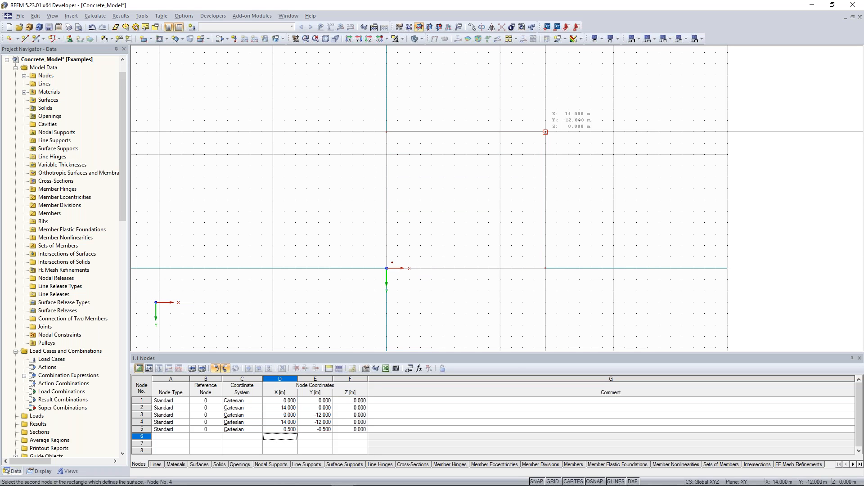
click(545, 132)
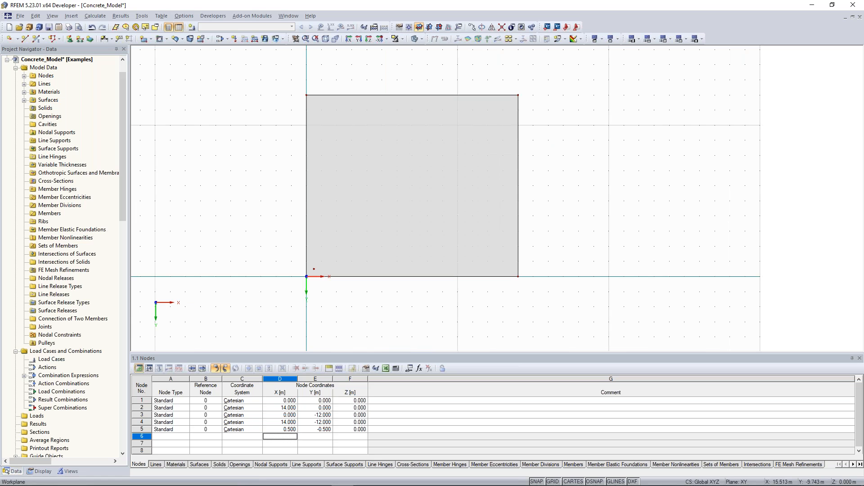
- Insert a node midway between the slab corner at X 14, Y -12 m and the edge point at X 14, Y -8 m
middle_drag(521, 157, 516, 175)
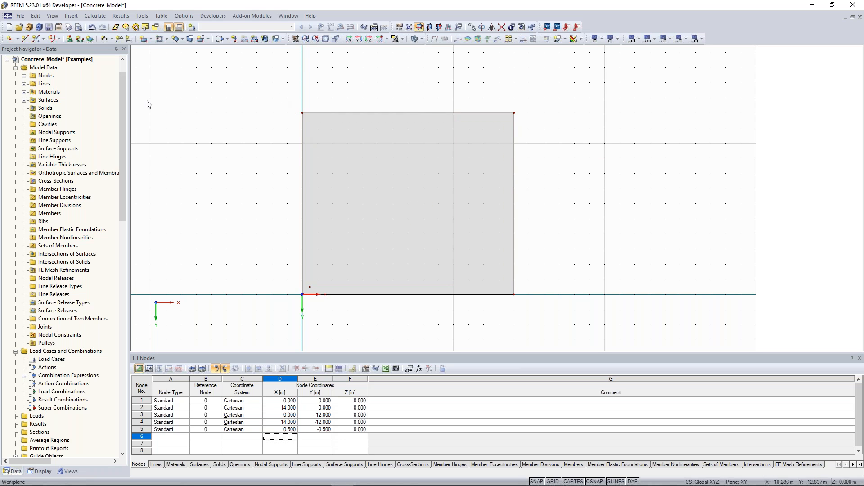
click(17, 39)
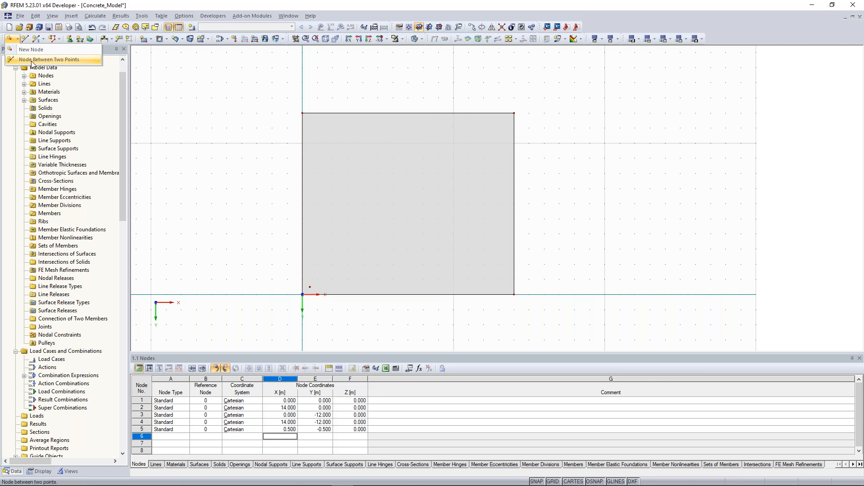
click(48, 59)
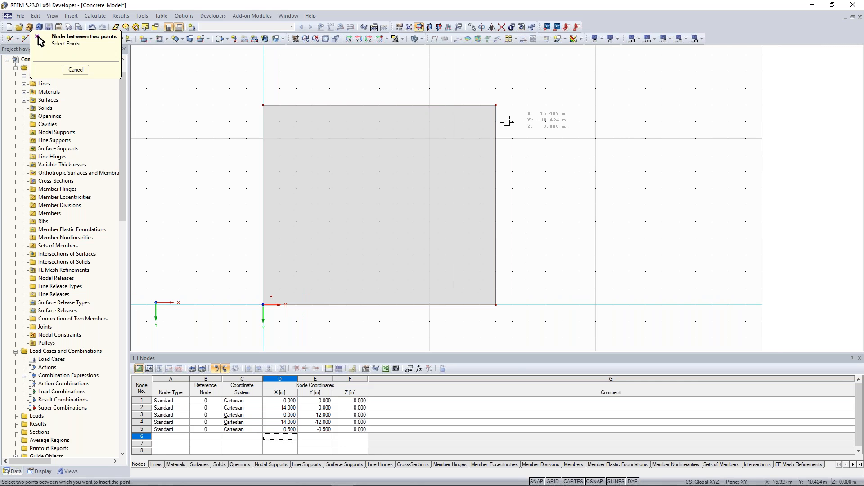
click(496, 104)
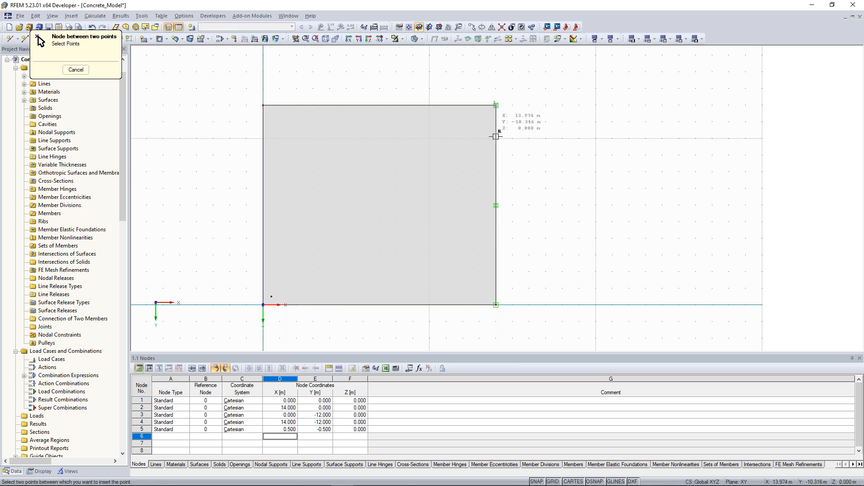
click(495, 171)
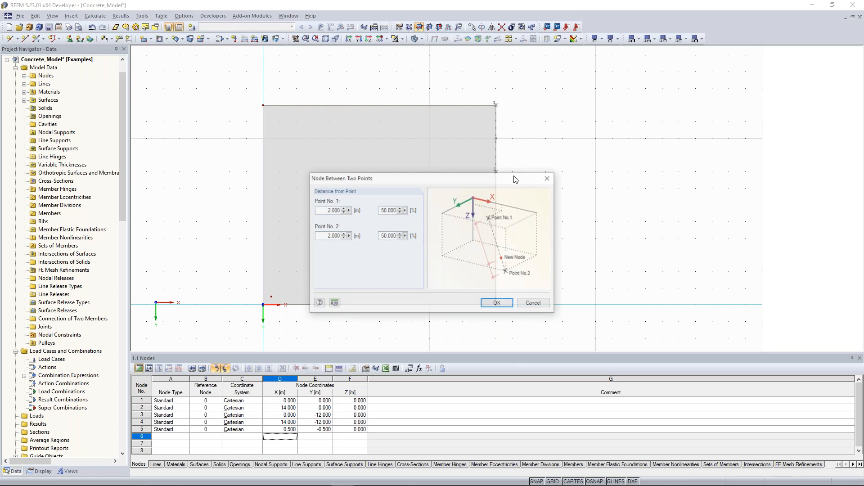
drag(441, 179, 652, 78)
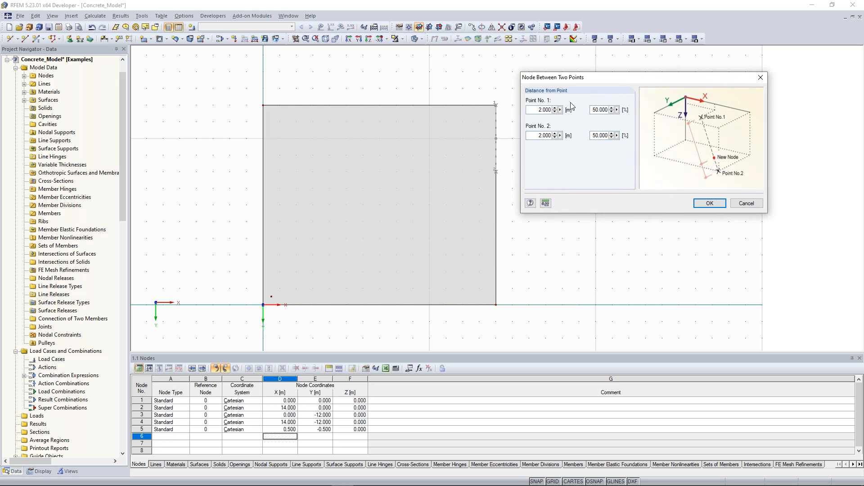
drag(569, 83, 579, 78)
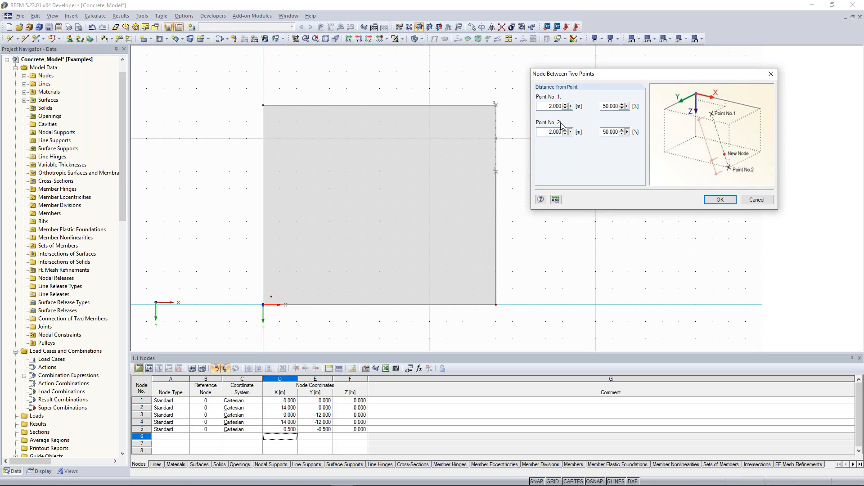
drag(603, 106, 624, 102)
click(718, 200)
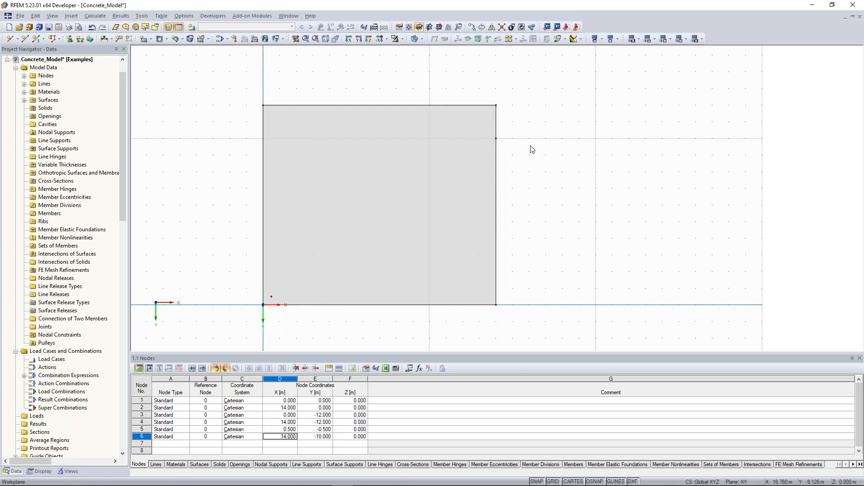
- Add a 200 mm thick semicircular surface in Concrete C30/37 outside the slab, centred at X 14, Y -10 m and starting at X 14, Y -8 m
scroll(534, 138, down, 1)
middle_drag(487, 173, 492, 159)
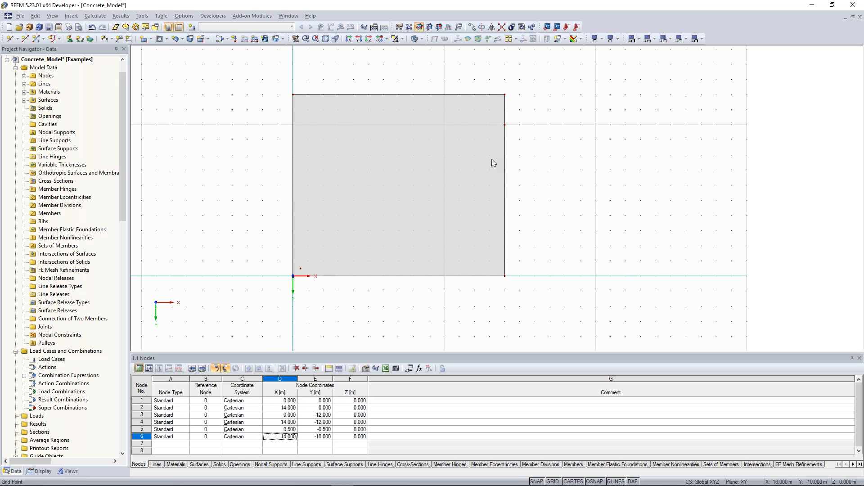
middle_drag(492, 159, 484, 160)
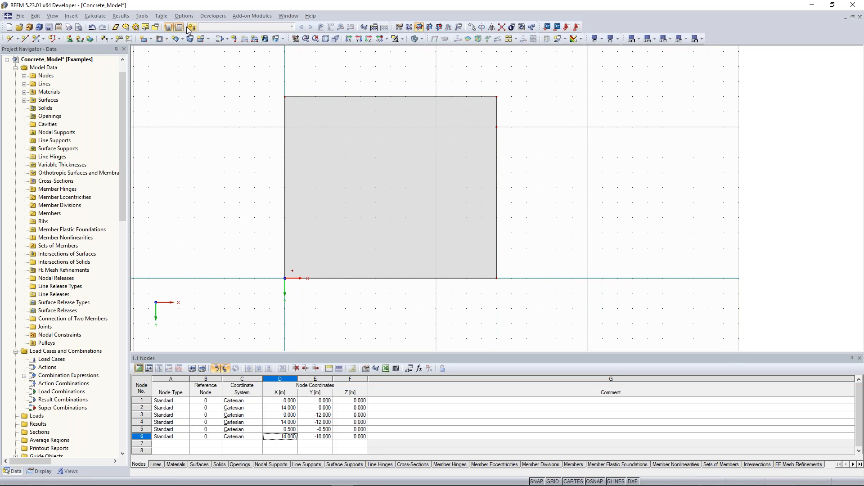
click(151, 40)
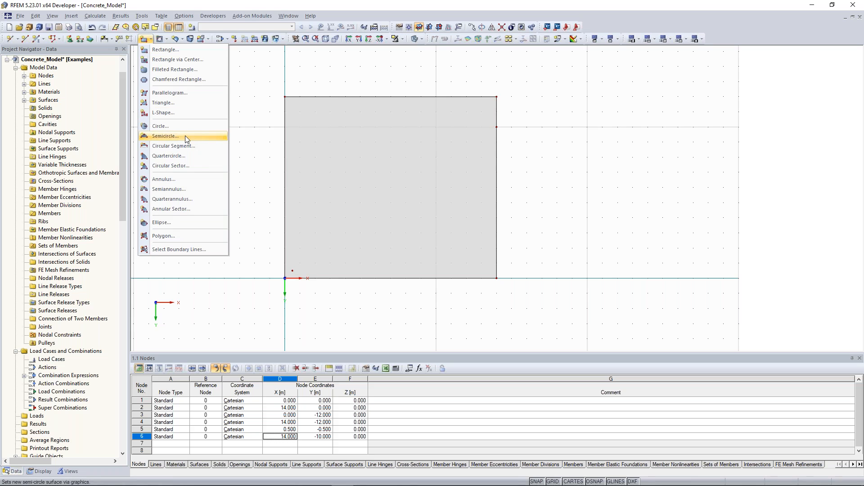
click(185, 135)
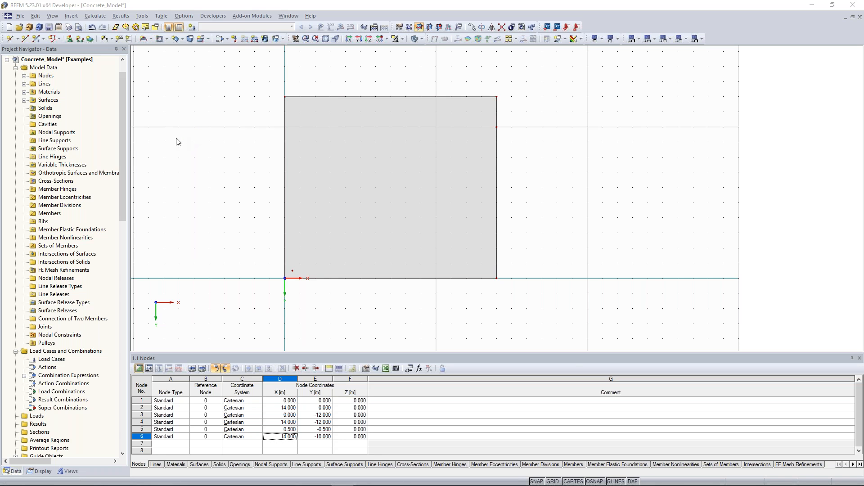
click(345, 230)
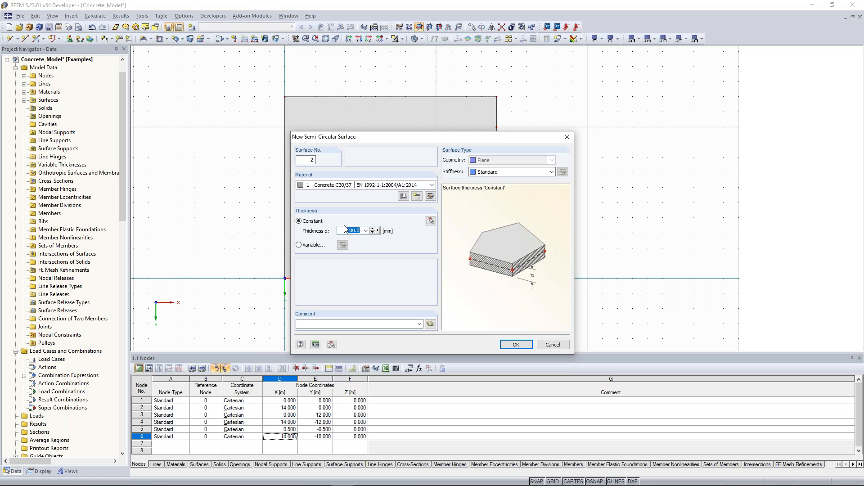
click(516, 344)
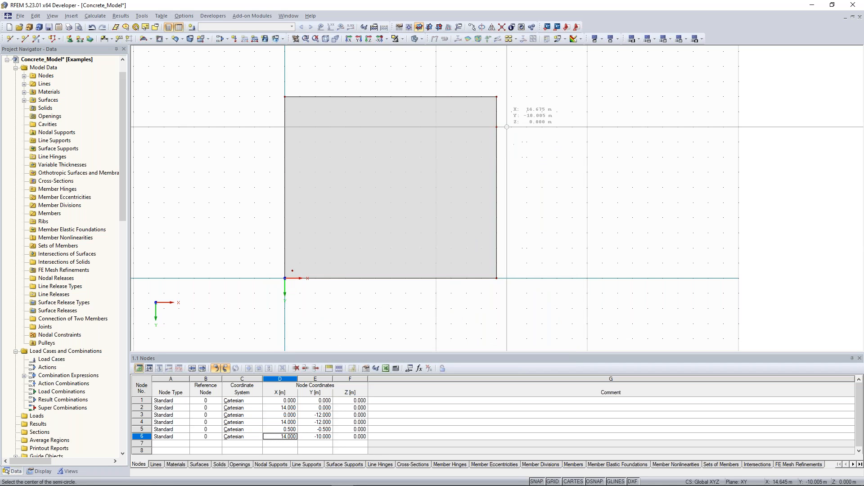
click(496, 127)
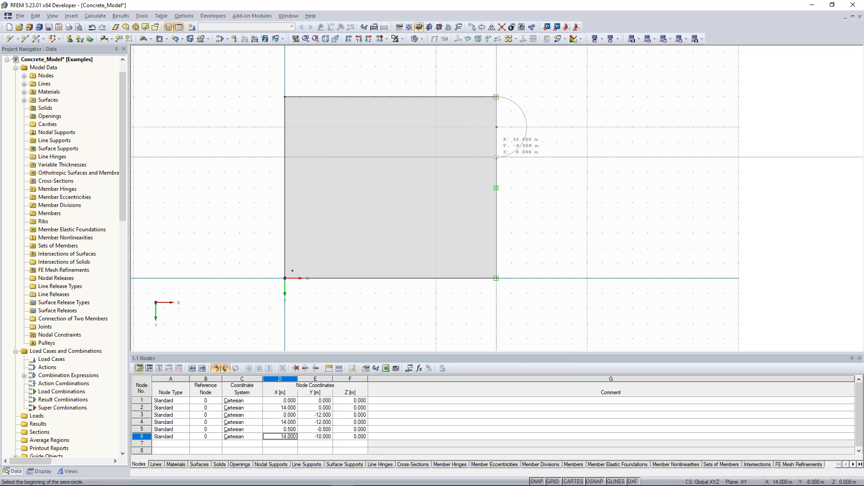
click(496, 157)
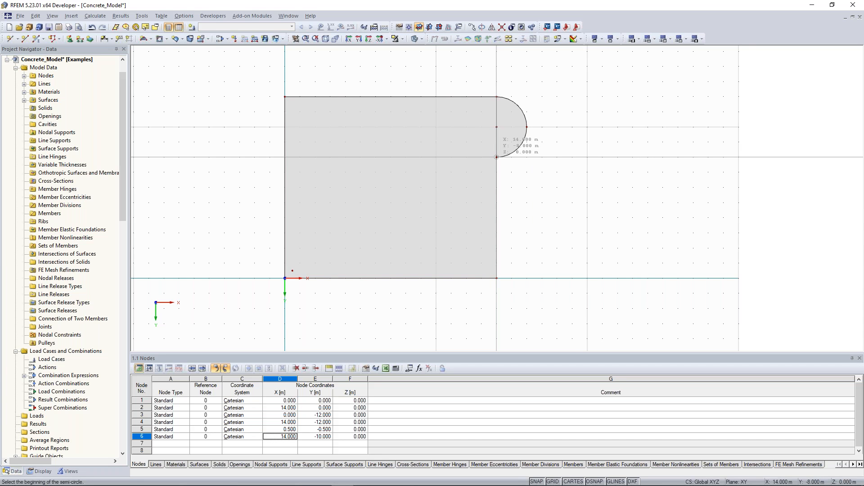
key(Escape)
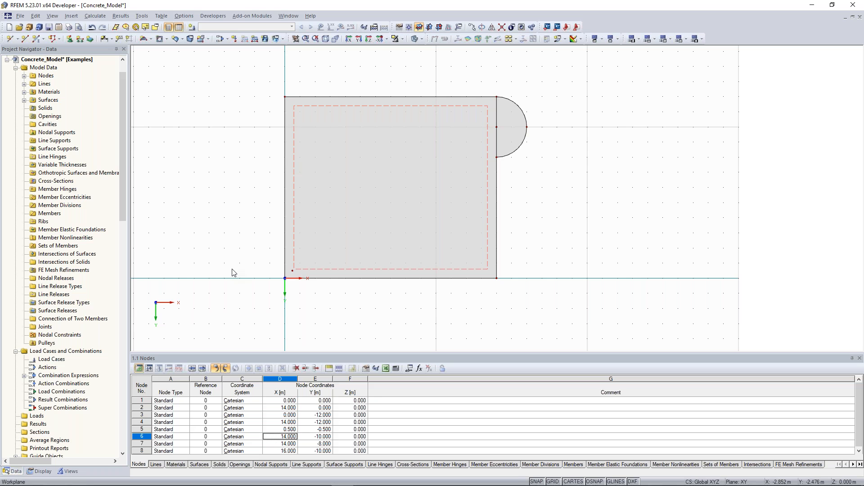
- Copy node 5 near the origin twice along the X axis with a displacement of 5 m per copy
scroll(232, 273, up, 1)
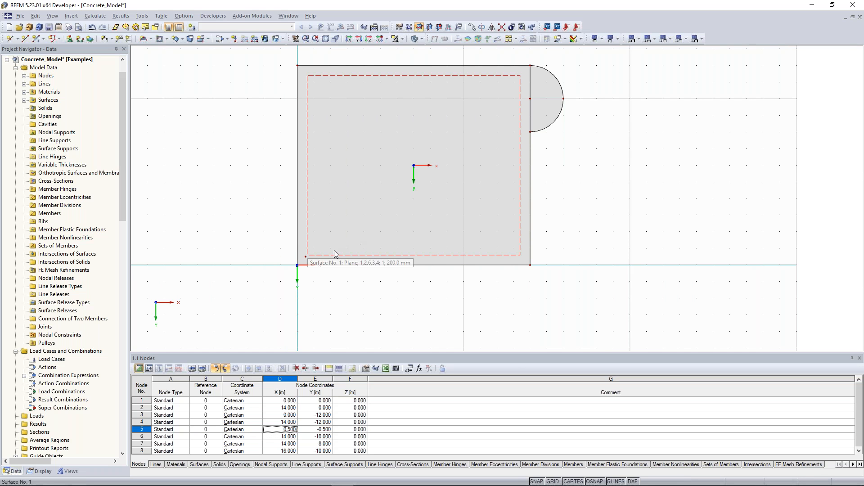
drag(267, 241, 547, 261)
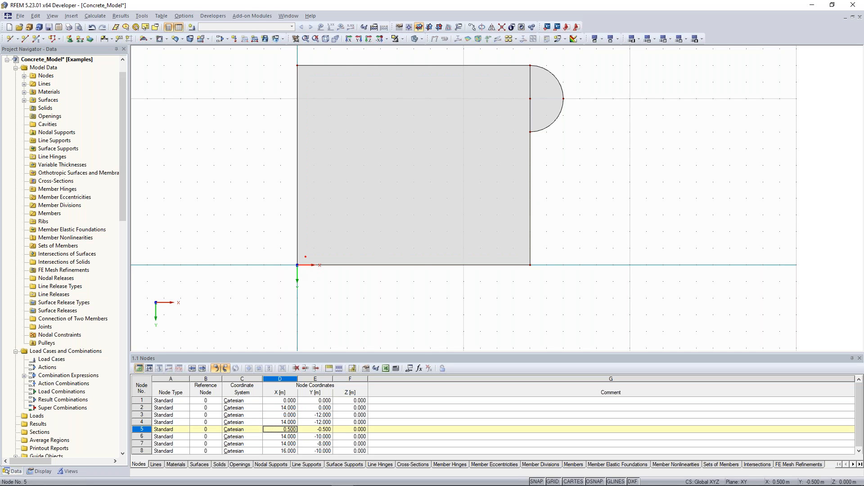
right_click(306, 257)
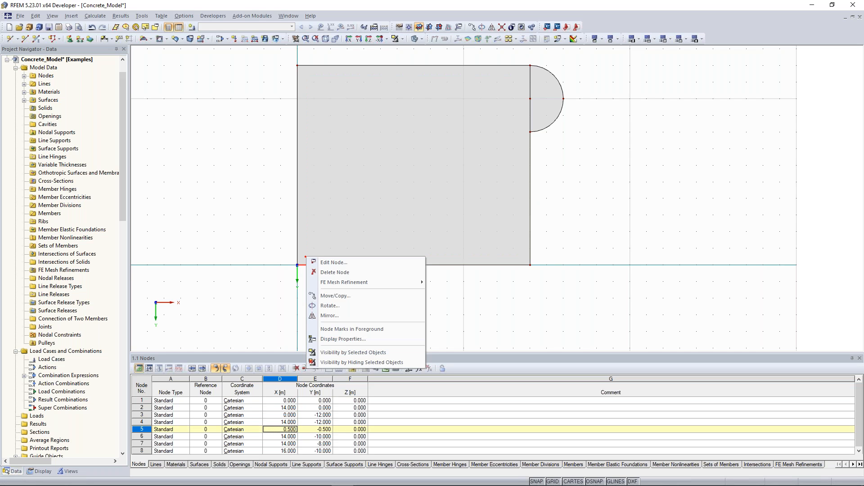
click(347, 297)
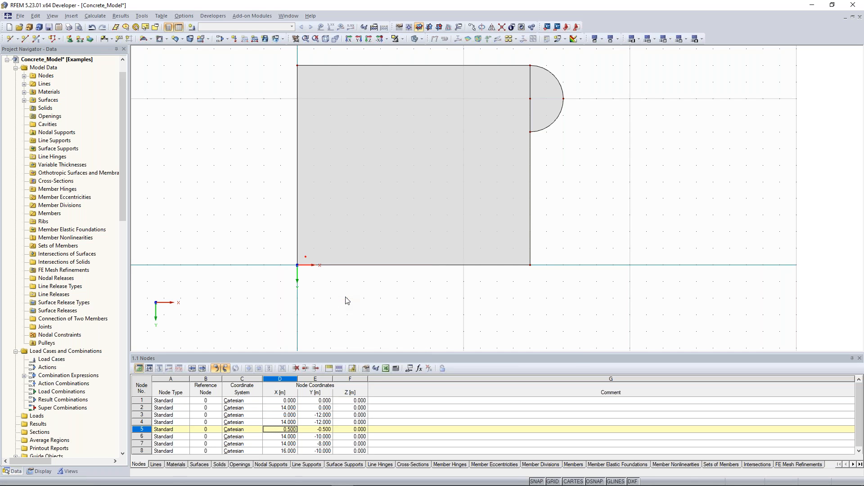
drag(371, 136, 605, 105)
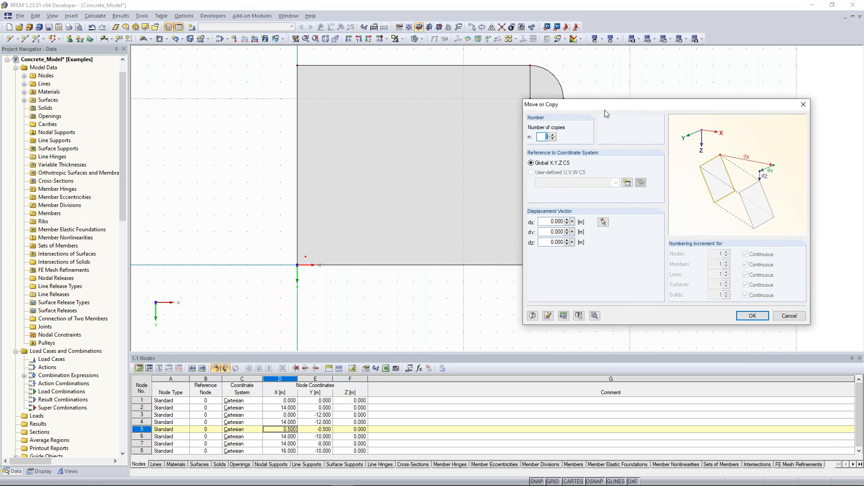
click(553, 135)
key(Tab)
text(5)
click(750, 317)
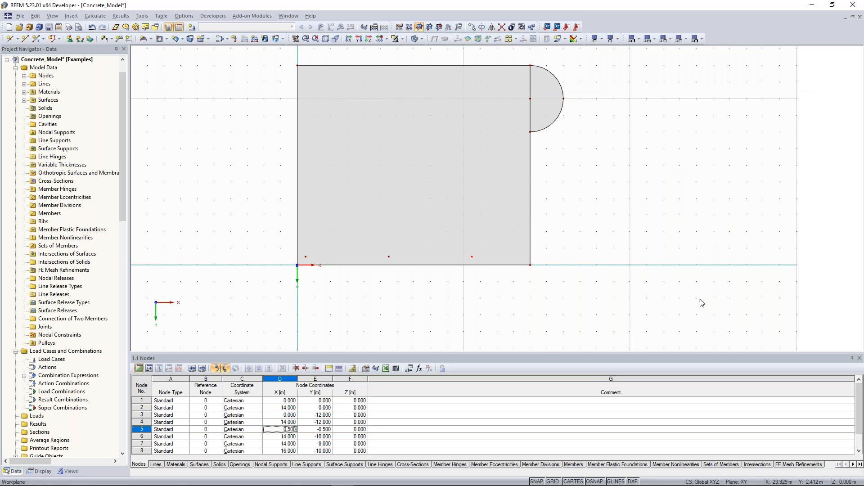
- Copy the node at X 10.5, Y -0.5 m once with a displacement of 3 m in X
click(473, 257)
right_click(472, 260)
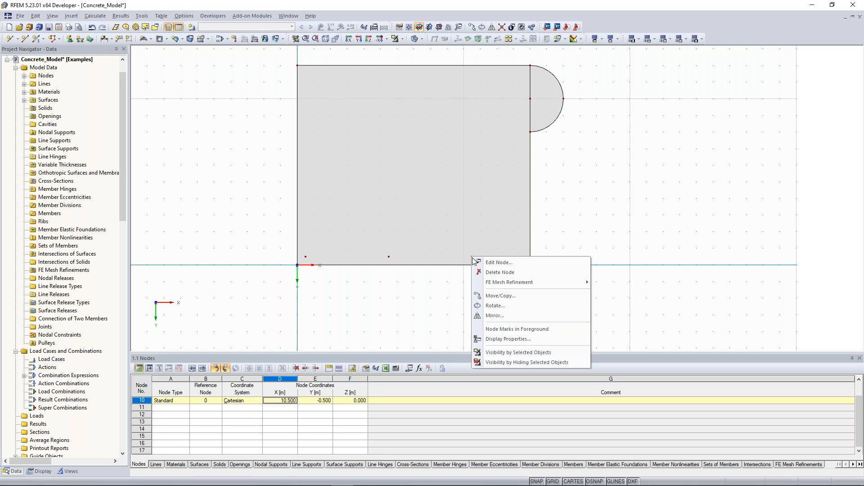
click(516, 296)
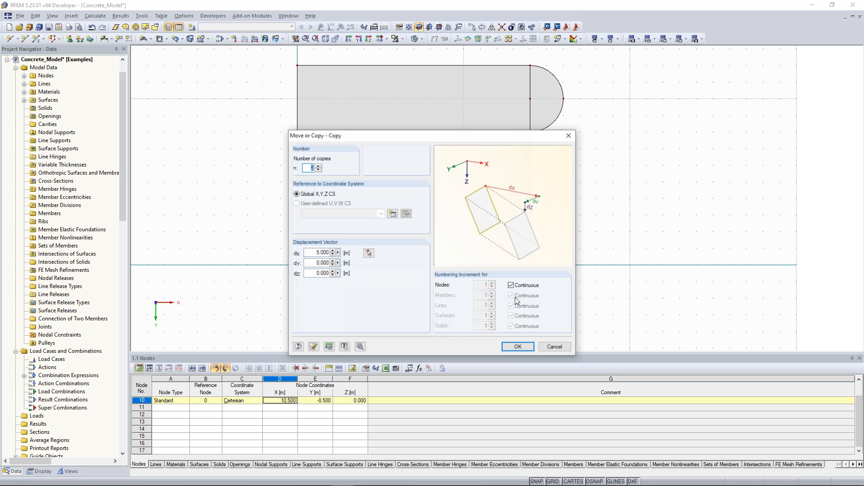
double_click(318, 252)
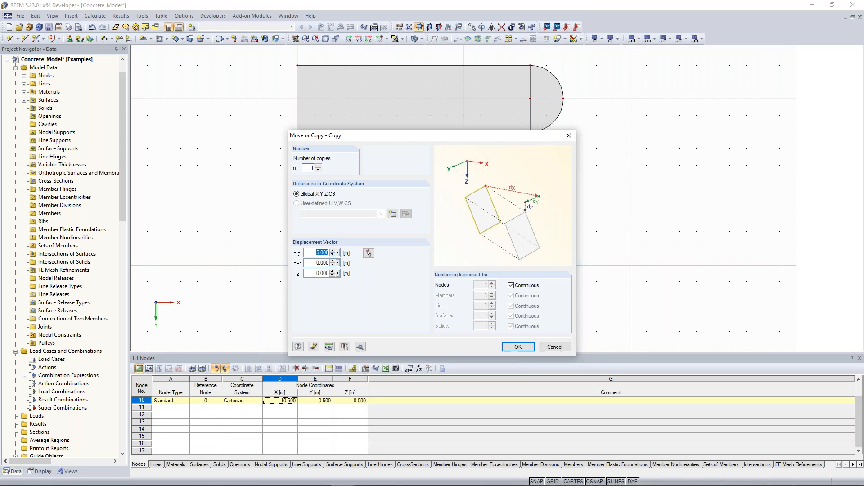
text(3)
click(518, 347)
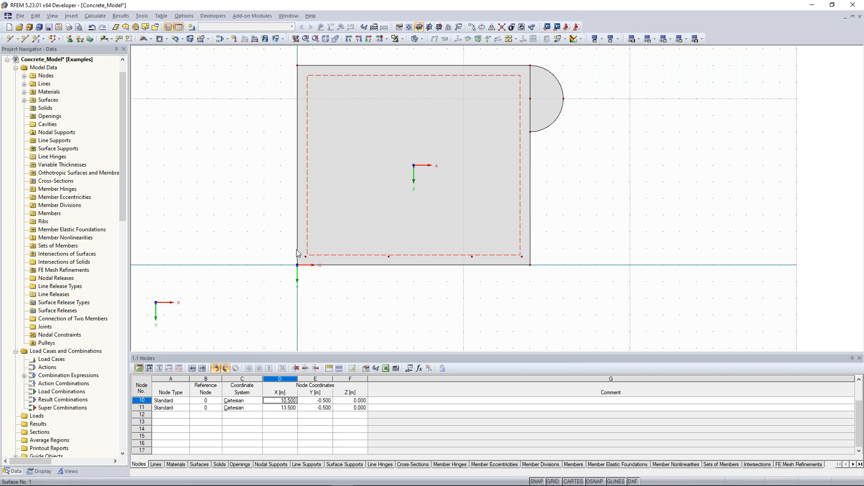
- Copy the four column nodes along the slab's lower edge once with a displacement of 0 m in X and -4.5 m in Y
mouse_move(257, 233)
middle_down()
mouse_move(247, 223)
mouse_move(254, 230)
middle_up()
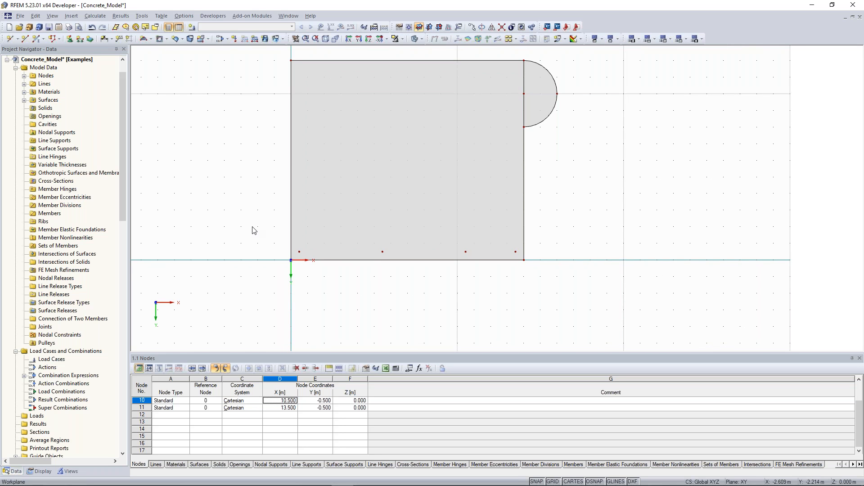
drag(253, 226, 559, 256)
middle_drag(538, 187, 541, 203)
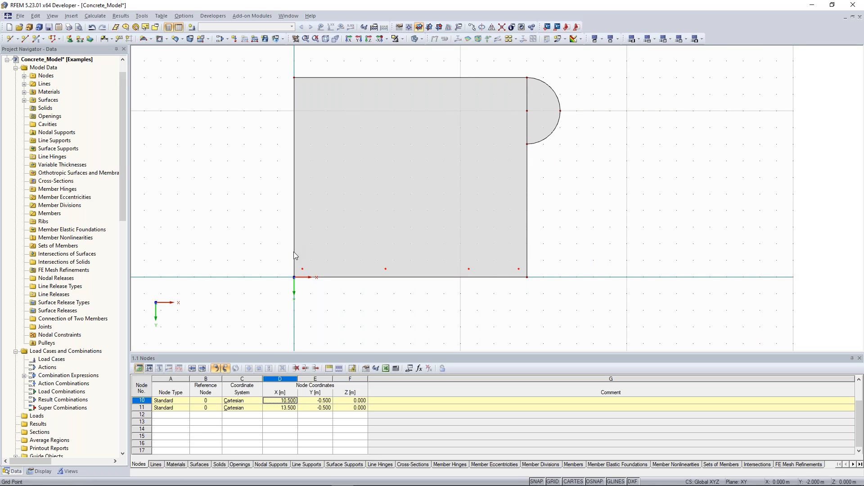
drag(264, 250, 470, 266)
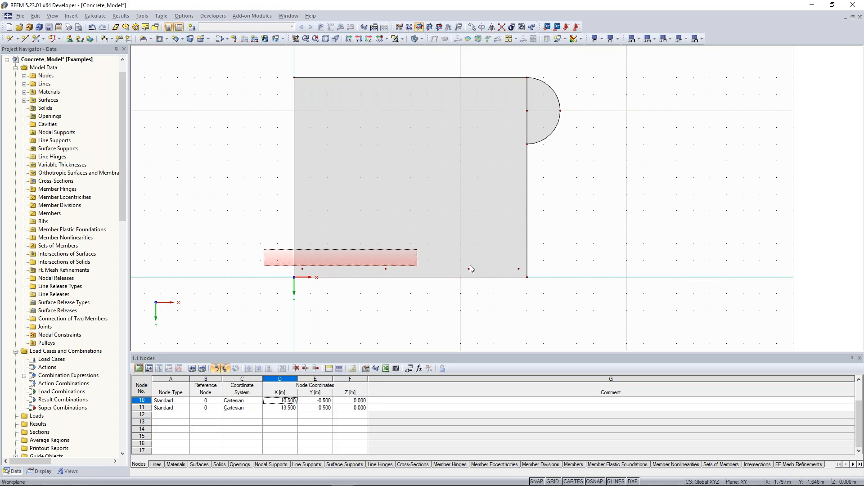
drag(470, 266, 535, 285)
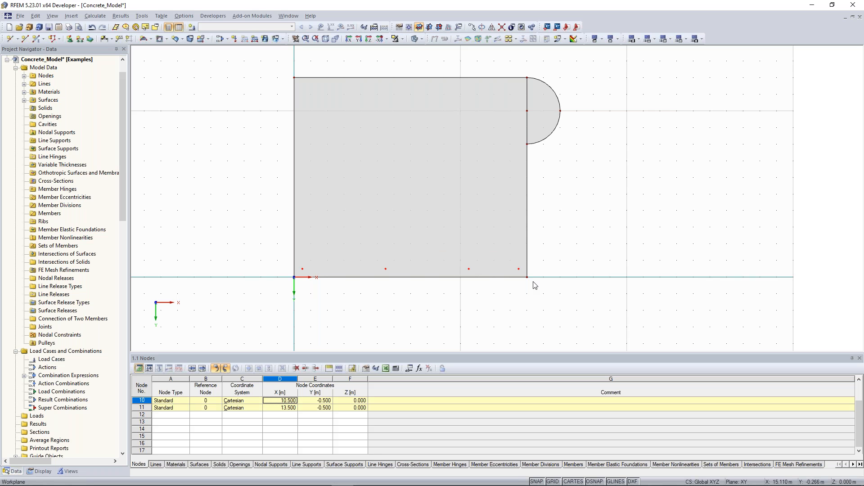
right_click(516, 315)
click(519, 311)
drag(359, 140, 644, 103)
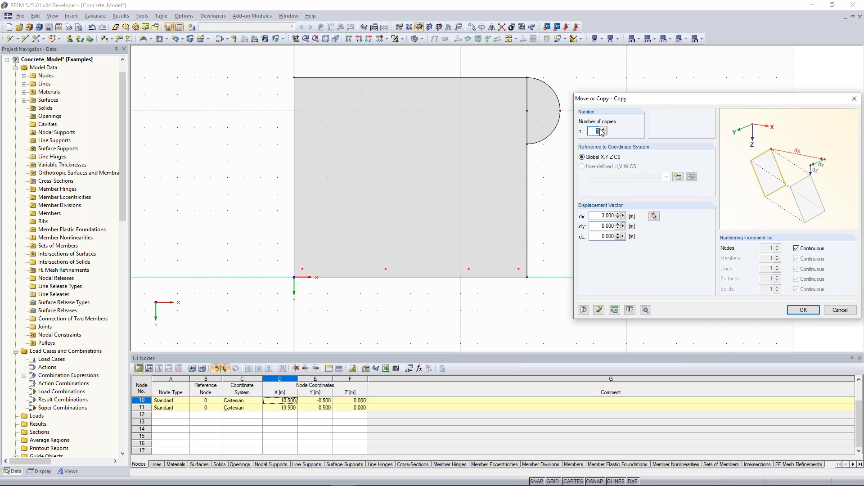
click(604, 226)
key(BackSpace)
text(-4.5)
click(804, 316)
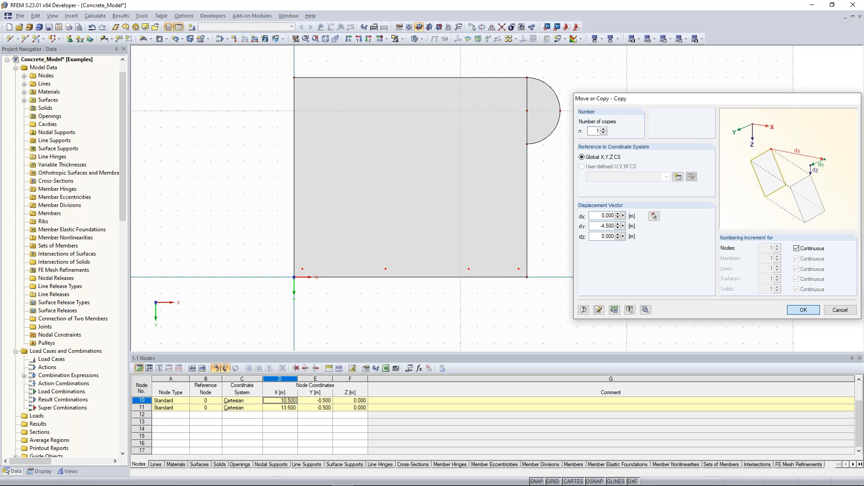
- Copy the node at X 10.5, Y -5 m once with a displacement of -4 m in Y
right_click(469, 194)
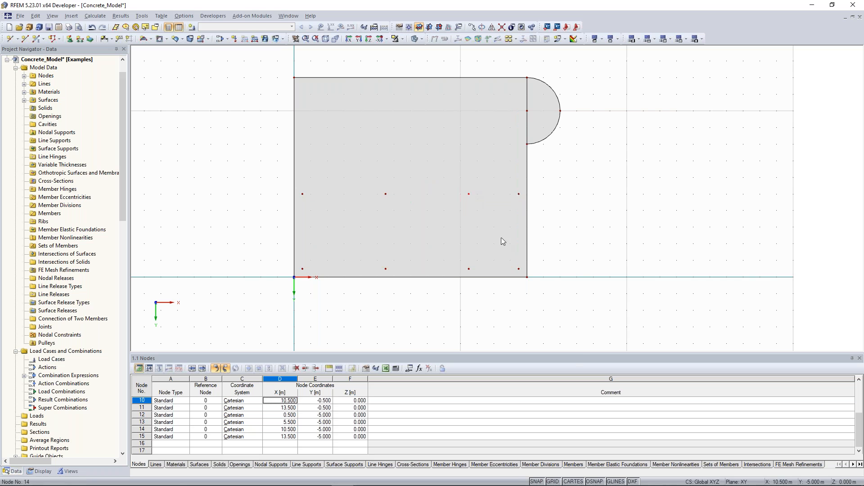
click(501, 237)
drag(396, 139, 662, 118)
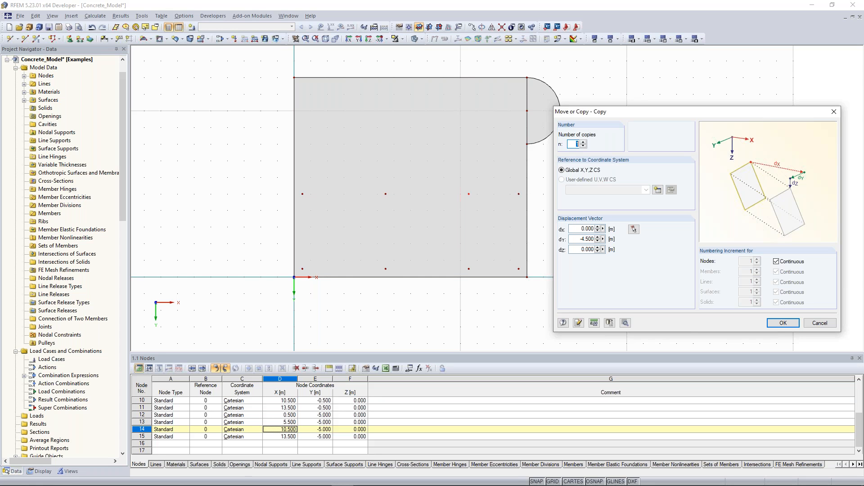
key(Return)
- Copy the entire floor slab with its semicircle and all nodes once, displaced 0 m in Y and -3.25 m in Z
scroll(270, 104, down, 2)
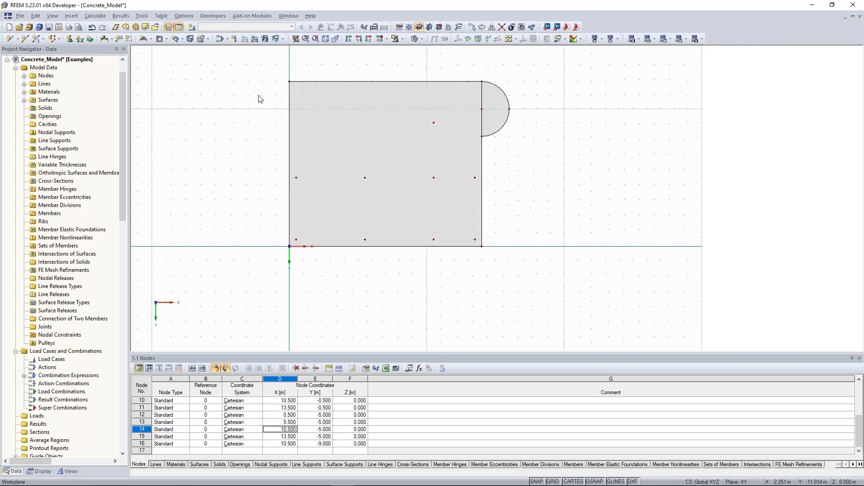
drag(263, 58, 558, 293)
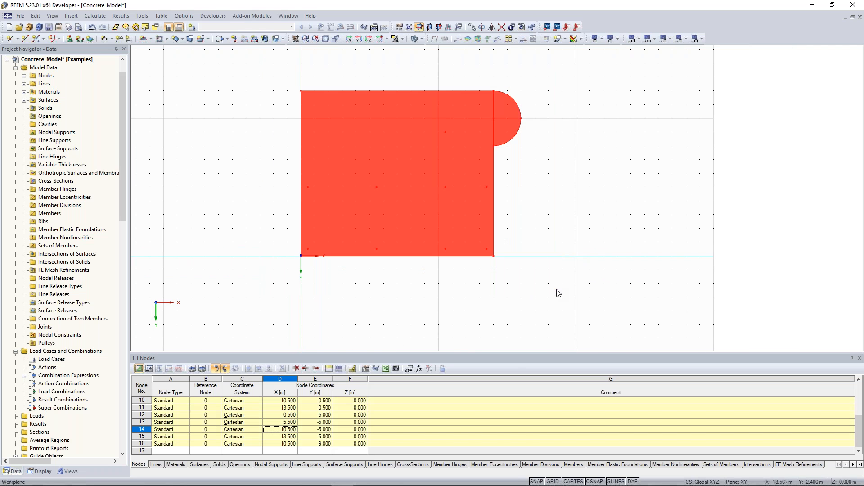
right_click(364, 126)
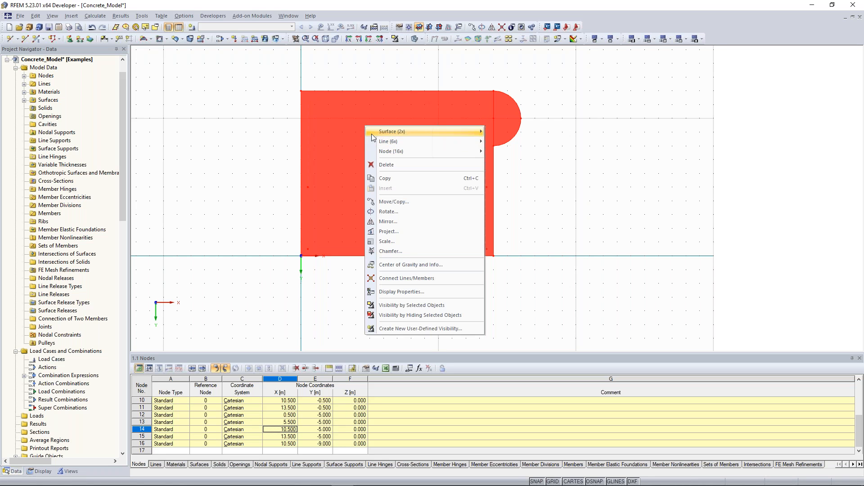
click(412, 201)
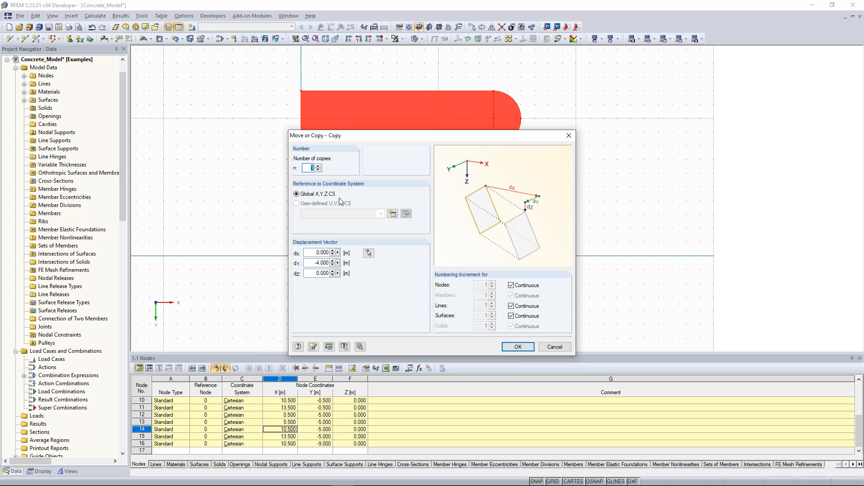
click(322, 262)
text(0)
key(Tab)
key(BackSpace)
text(-3.25)
click(518, 347)
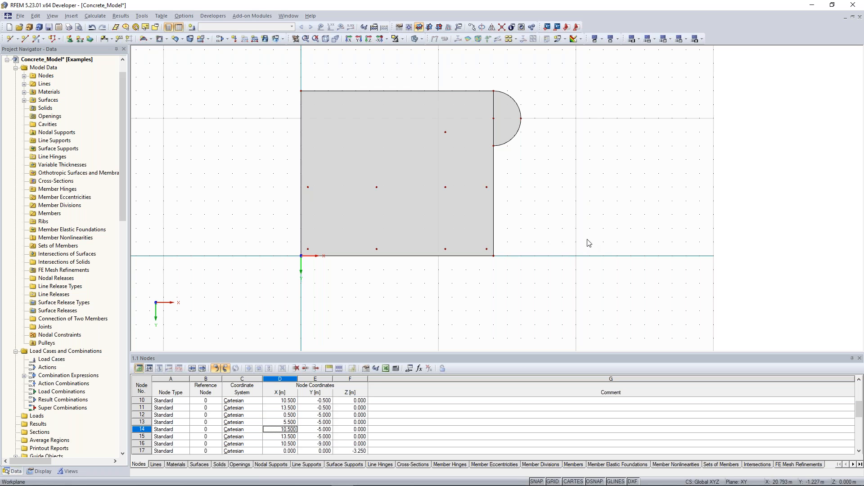
ctrl+middle_drag(590, 231, 518, 72)
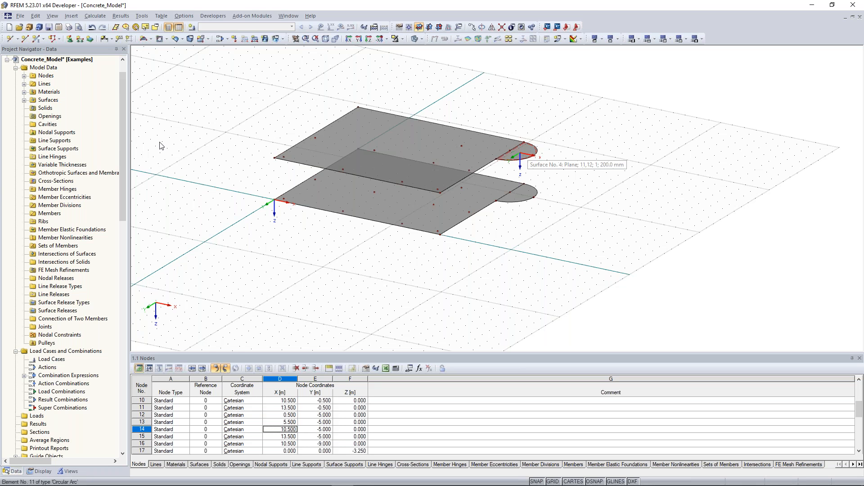
- Switch to RFEM_Training_Manual.pdf and check the ceiling slab's geometry, thickness and circular staircase opening, and return to the model
key(alt+Tab)
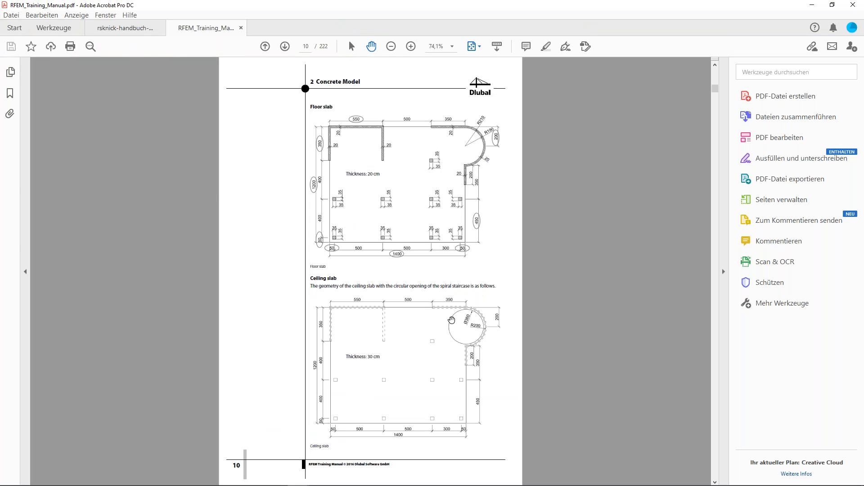
scroll(470, 354, down, 1)
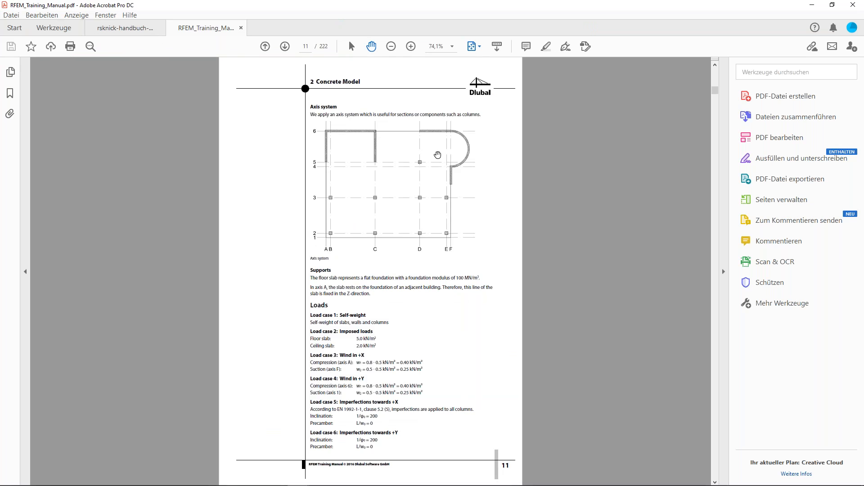
scroll(437, 155, up, 1)
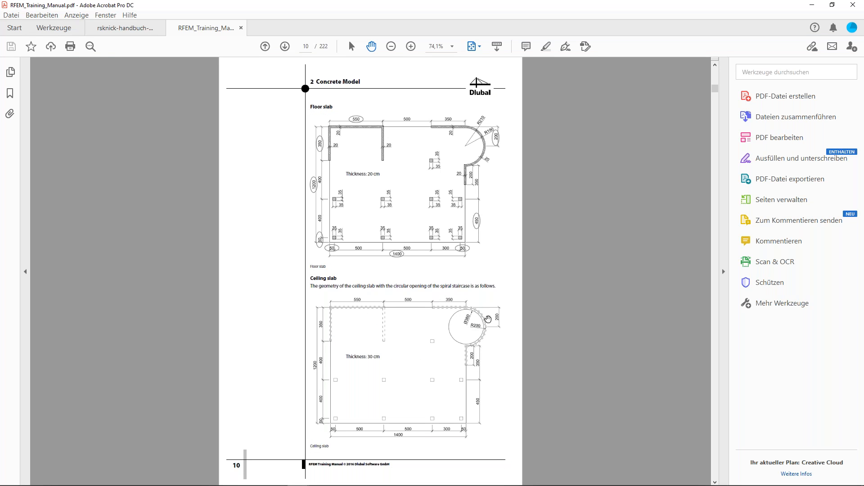
click(812, 4)
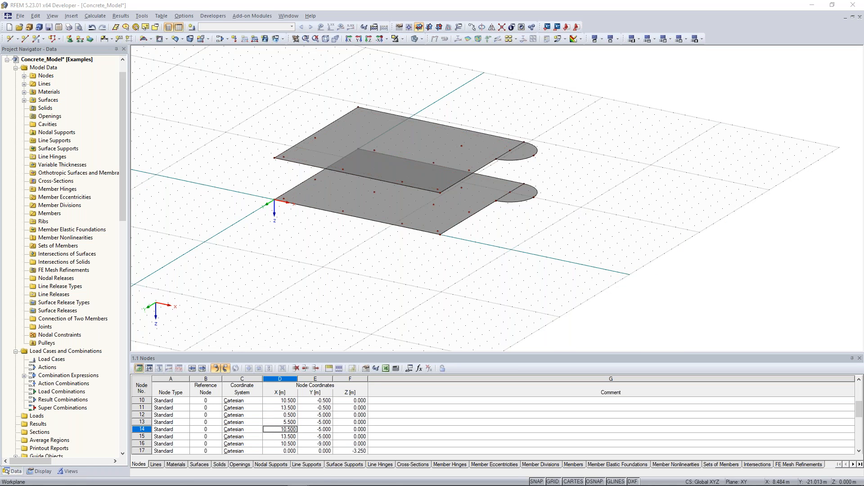
- Delete the straight line separating the upper rectangular slab from its semicircular extension
scroll(493, 143, up, 5)
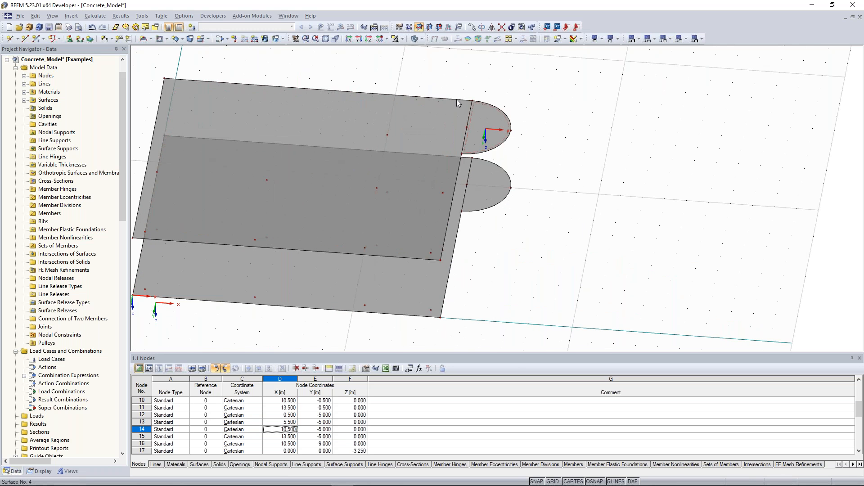
scroll(470, 128, up, 2)
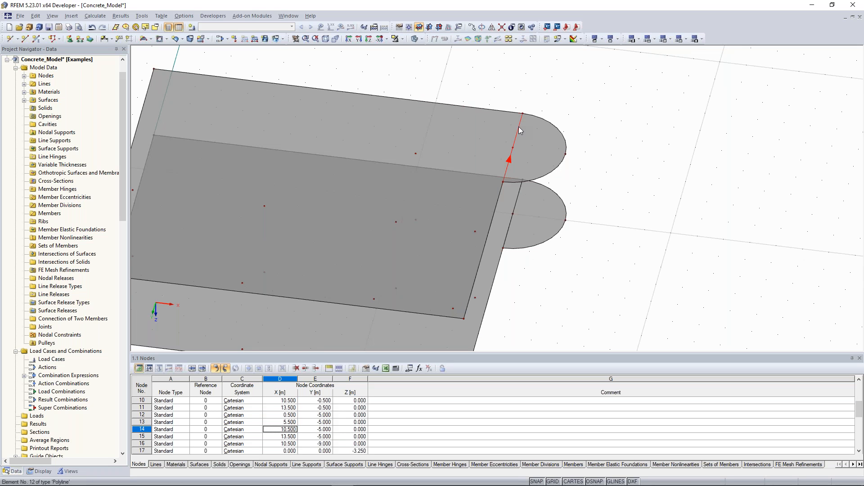
right_click(519, 131)
click(539, 141)
- Create one 300 mm thick ceiling surface in Concrete C30/37 from the upper level's outer boundary lines, including the circular arc
ctrl+middle_drag(602, 130, 654, 132)
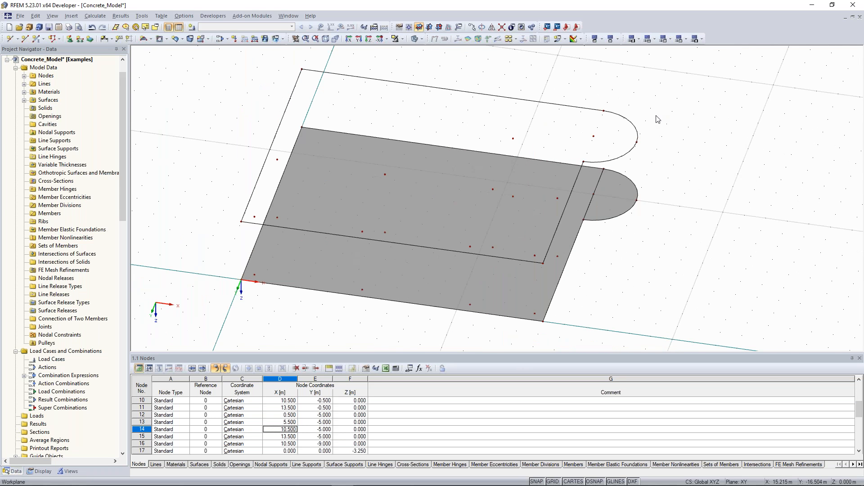
ctrl+middle_drag(634, 99, 634, 96)
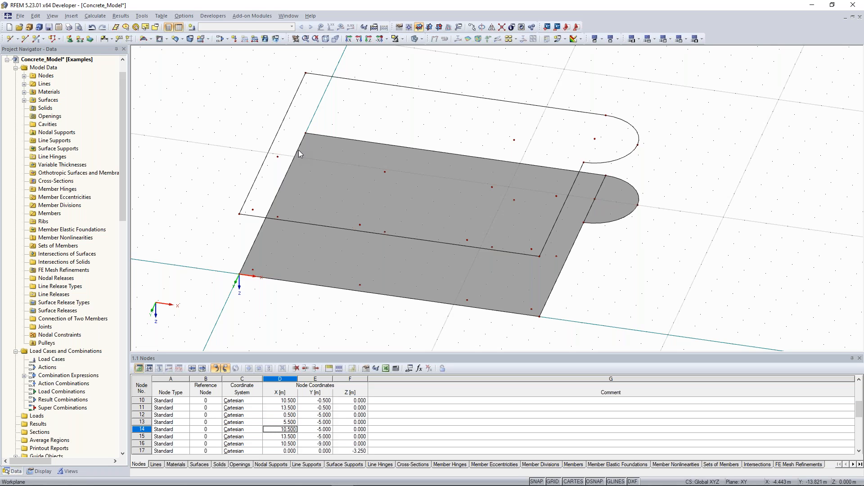
ctrl+middle_drag(298, 153, 196, 253)
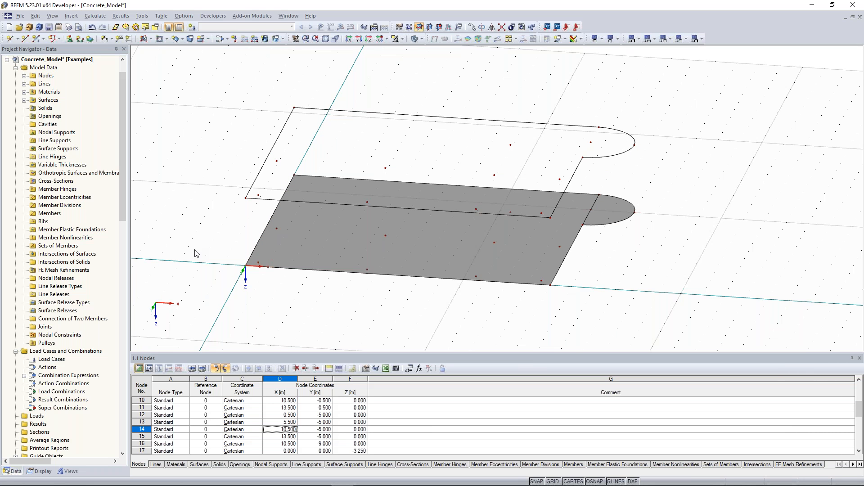
click(372, 233)
text(300)
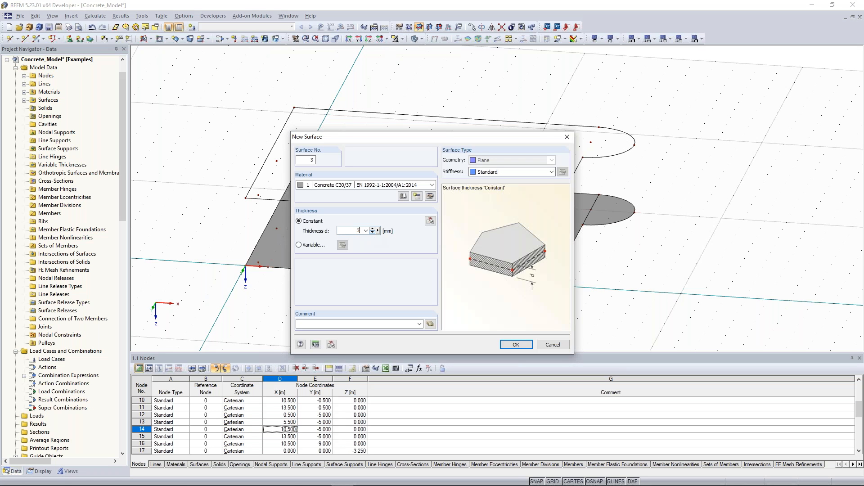
click(518, 346)
click(288, 120)
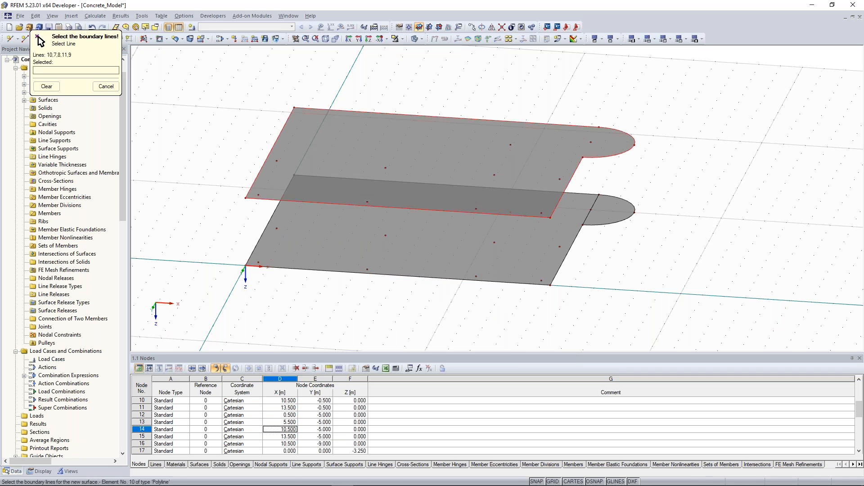
click(37, 37)
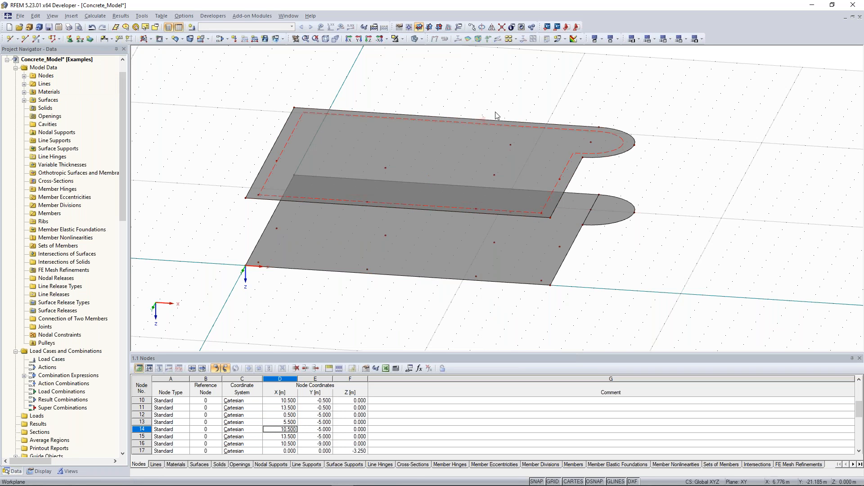
- Add a circular opening with a 1.8 m radius in the ceiling slab, centred on the upper node at the semicircle's centre
ctrl+middle_drag(513, 106, 512, 110)
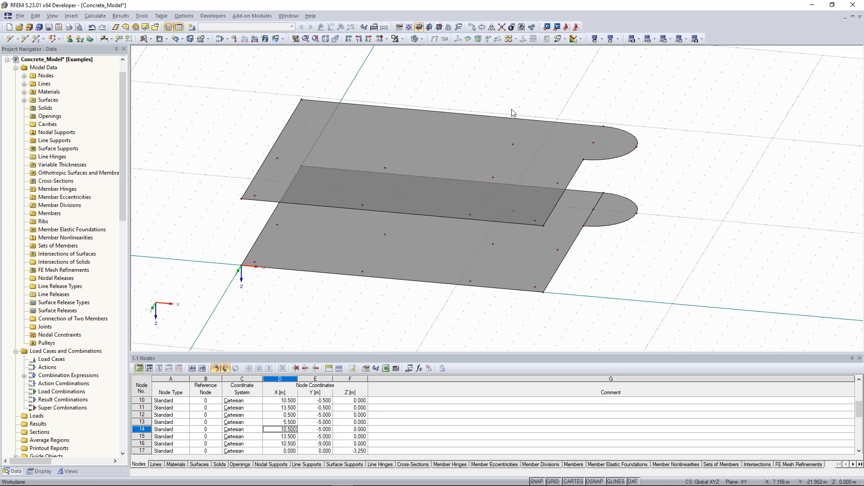
scroll(514, 110, up, 1)
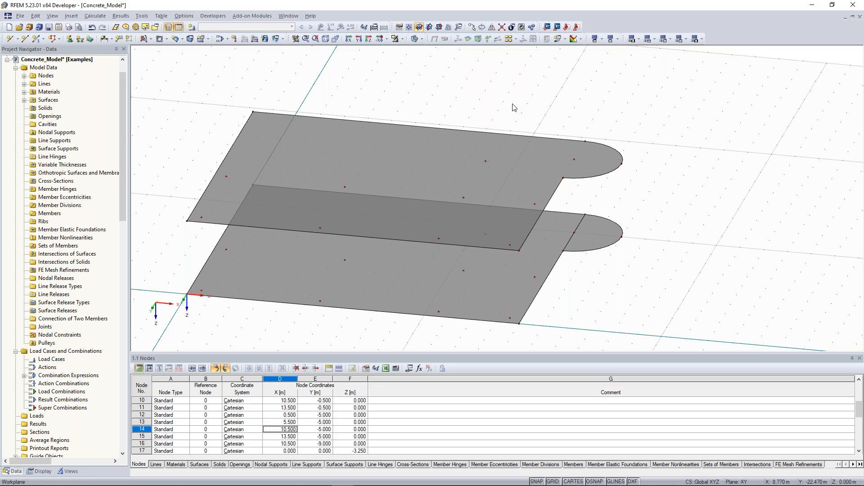
click(166, 39)
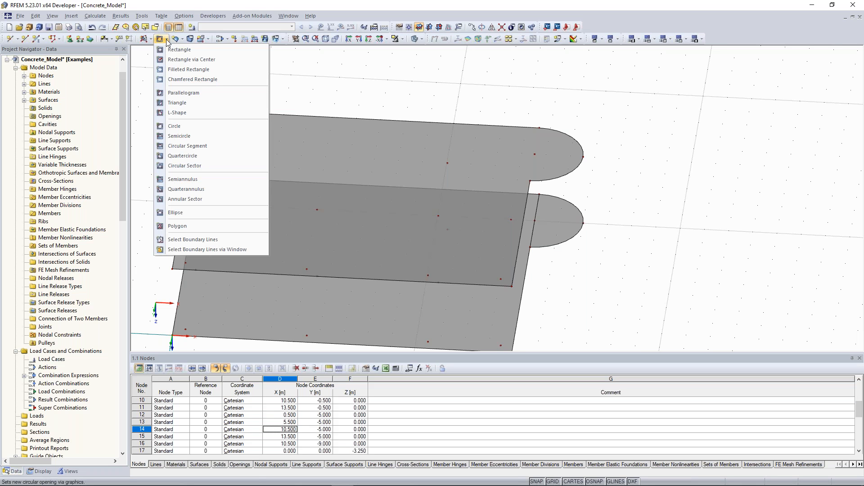
click(167, 40)
click(167, 41)
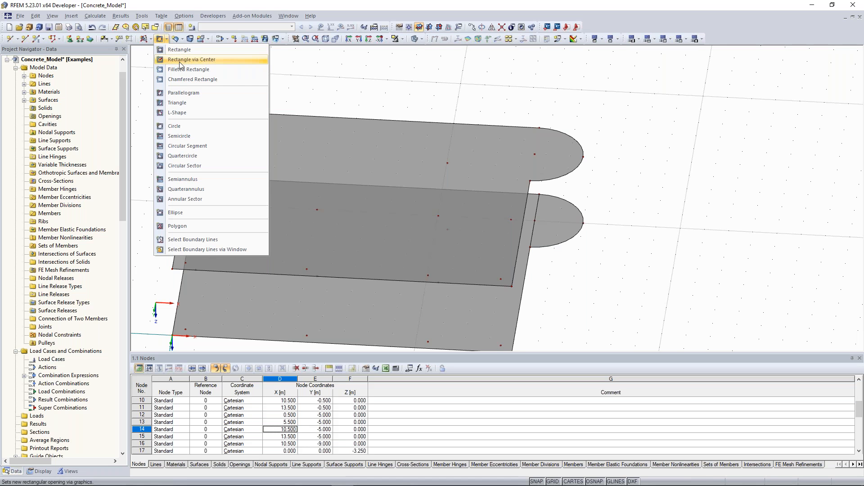
click(179, 126)
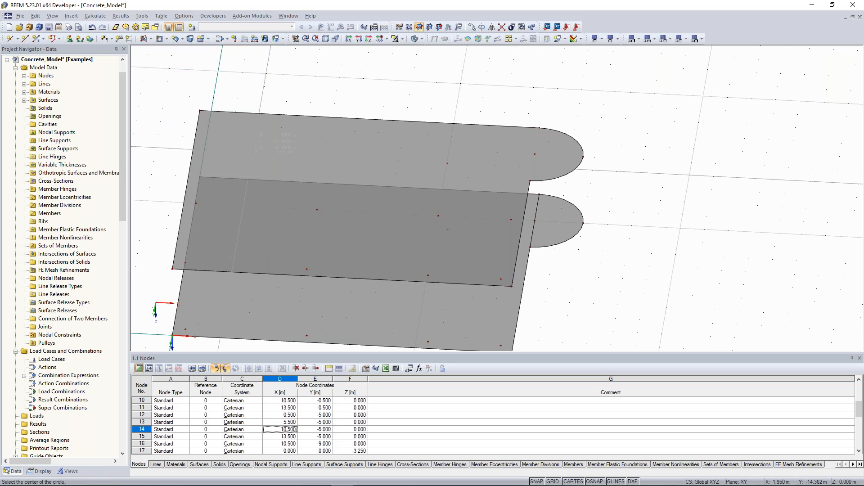
ctrl+middle_drag(559, 93, 558, 60)
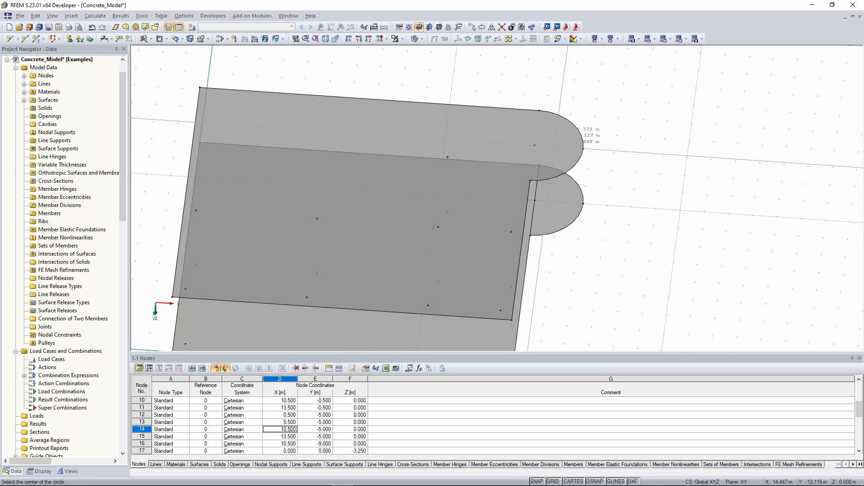
click(534, 146)
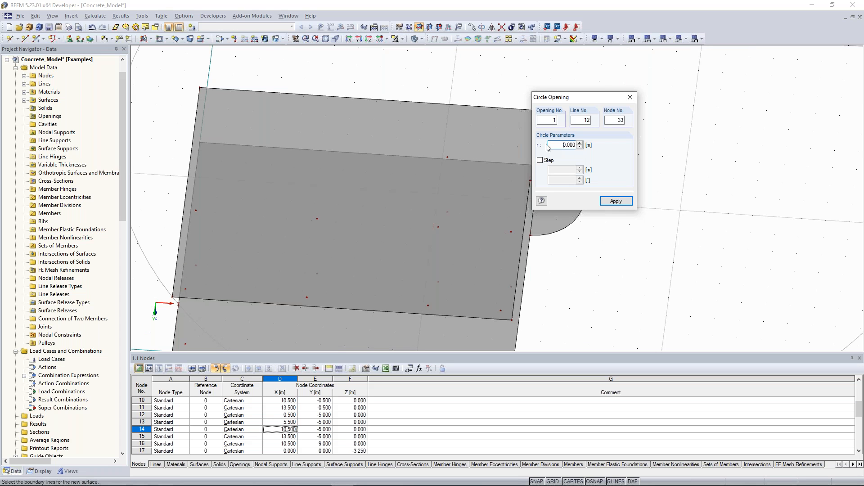
text(1.8)
key(Return)
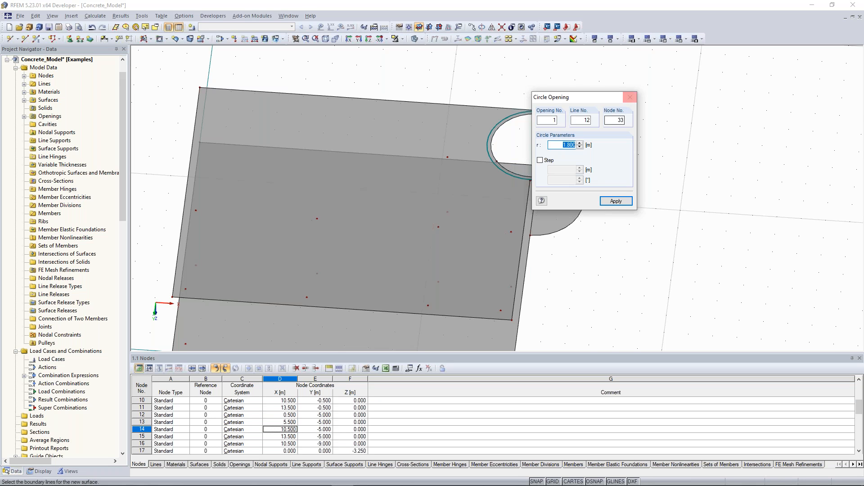
click(628, 97)
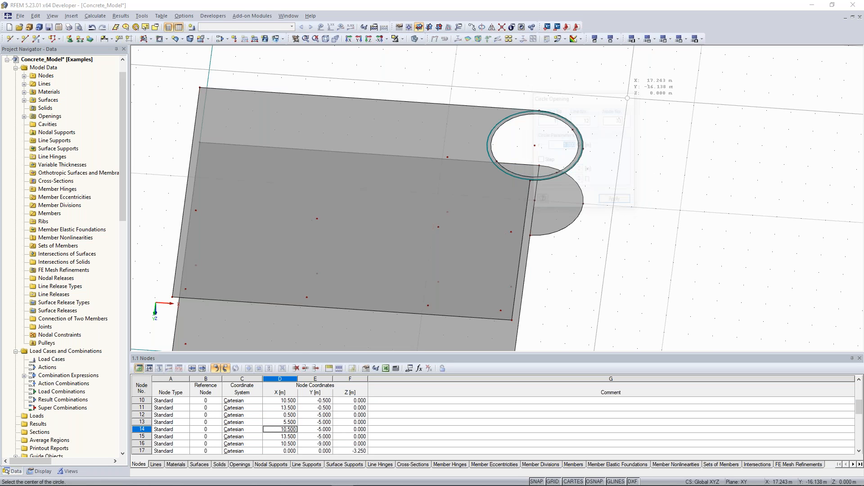
- Examine the ceiling slab, its circular opening and the floor slab below from several viewing angles
scroll(628, 98, down, 2)
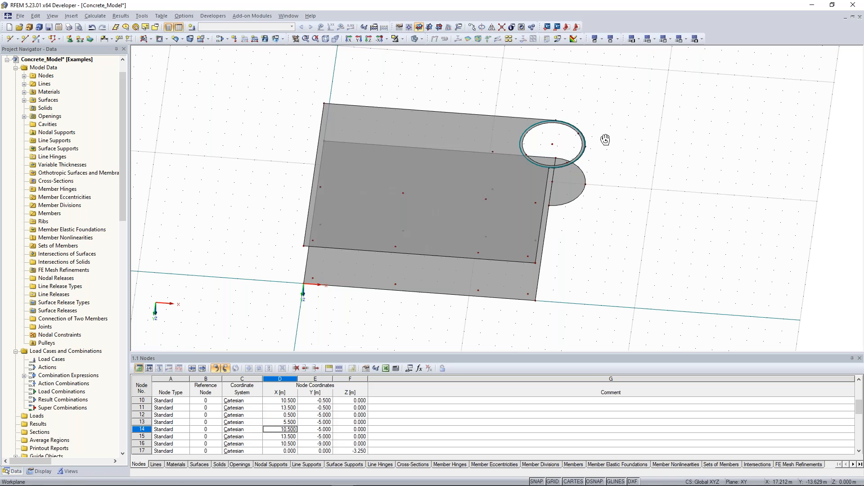
ctrl+middle_drag(606, 140, 571, 87)
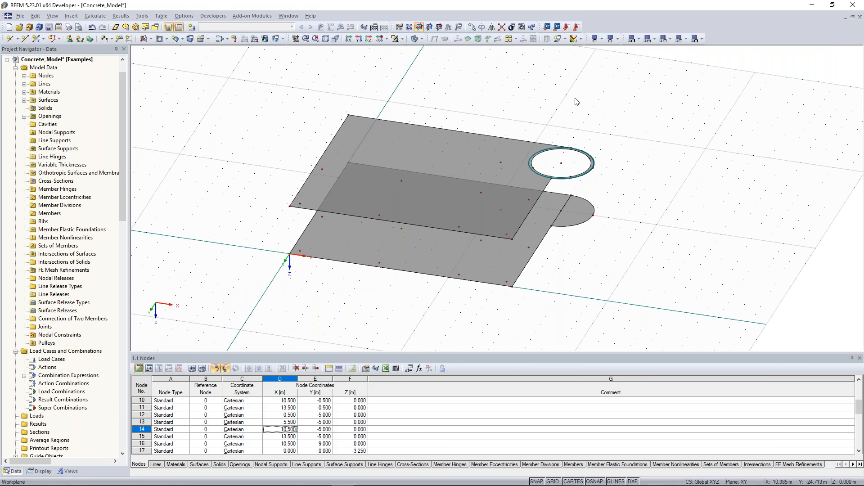
scroll(577, 102, up, 2)
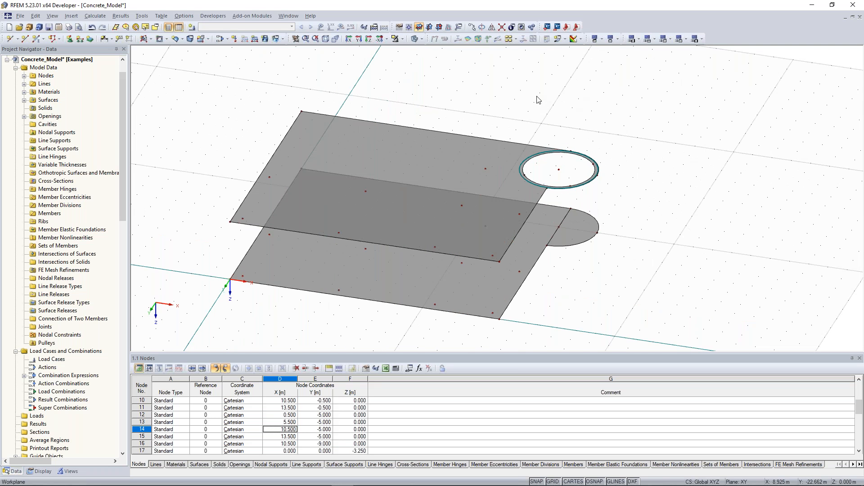
ctrl+middle_drag(528, 110, 495, 93)
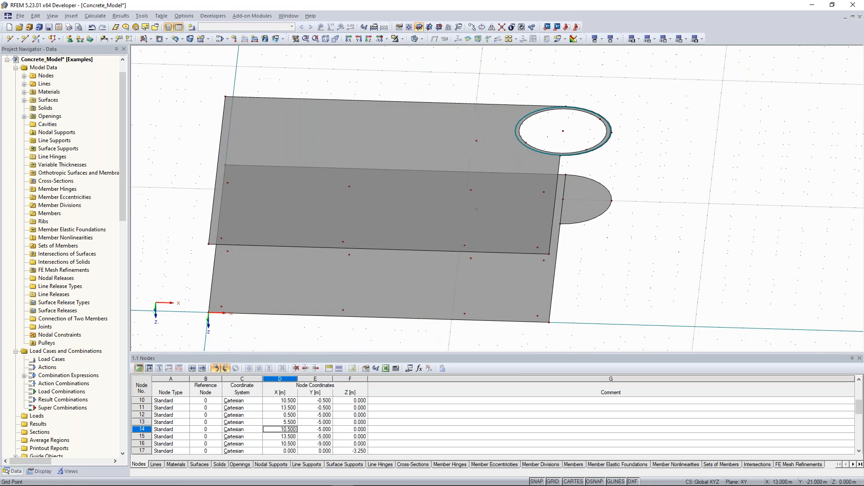
middle_drag(276, 153, 272, 172)
scroll(471, 128, down, 3)
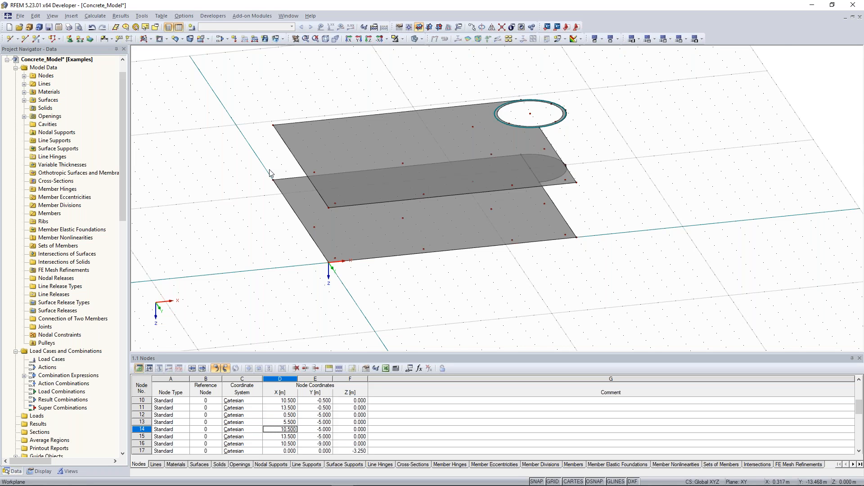
ctrl+middle_drag(269, 170, 247, 183)
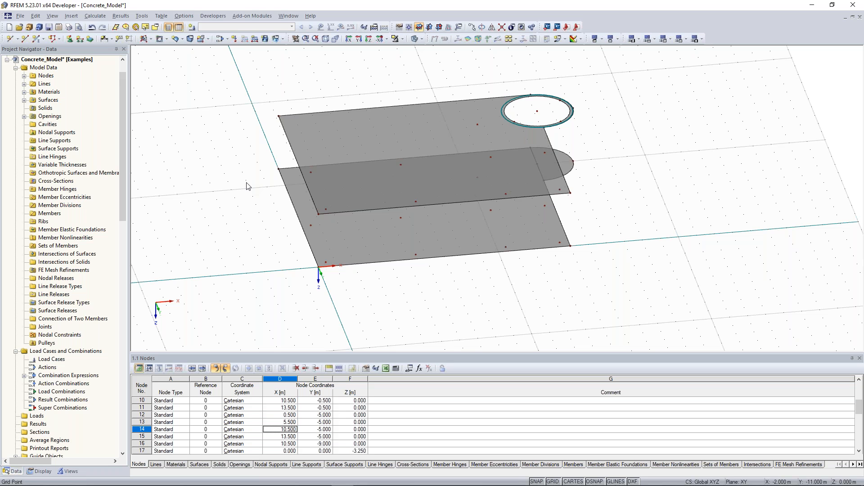
ctrl+middle_drag(247, 186, 437, 147)
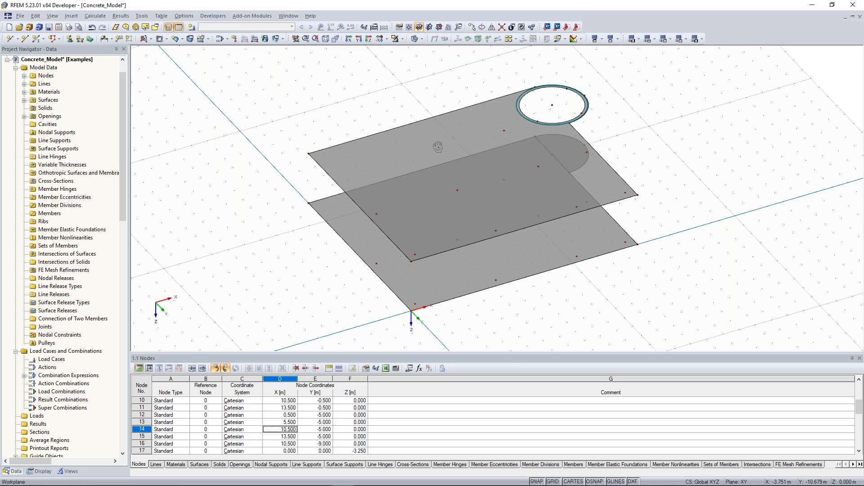
ctrl+middle_drag(438, 147, 315, 209)
scroll(283, 212, up, 3)
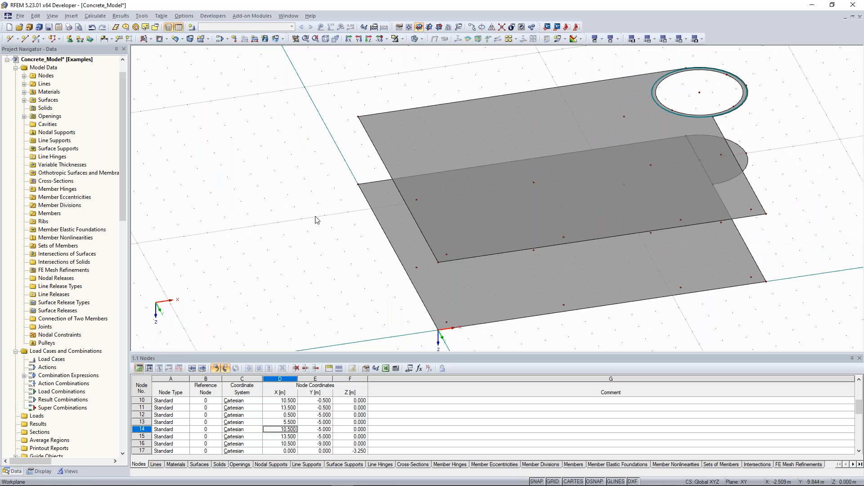
- Divide the ceiling slab's 12 m edge opposite the staircase opening with a new intermediate node 3.5 m from the line start
ctrl+middle_drag(338, 193, 395, 141)
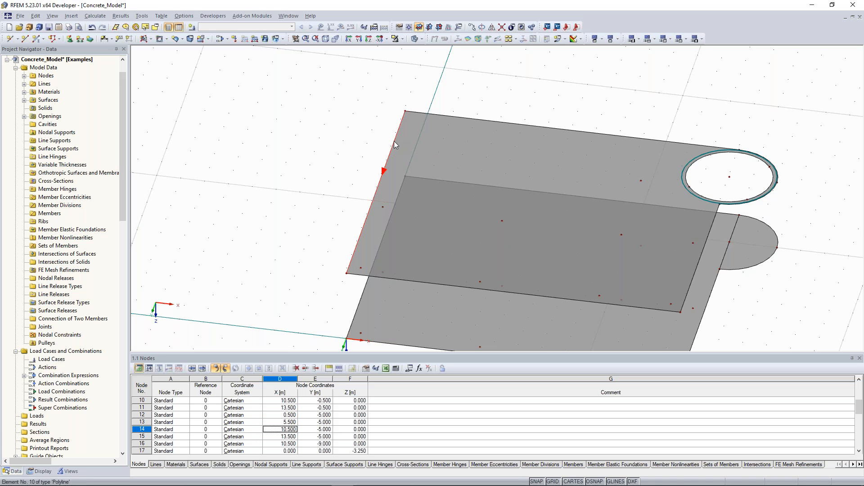
ctrl+middle_drag(402, 143, 406, 140)
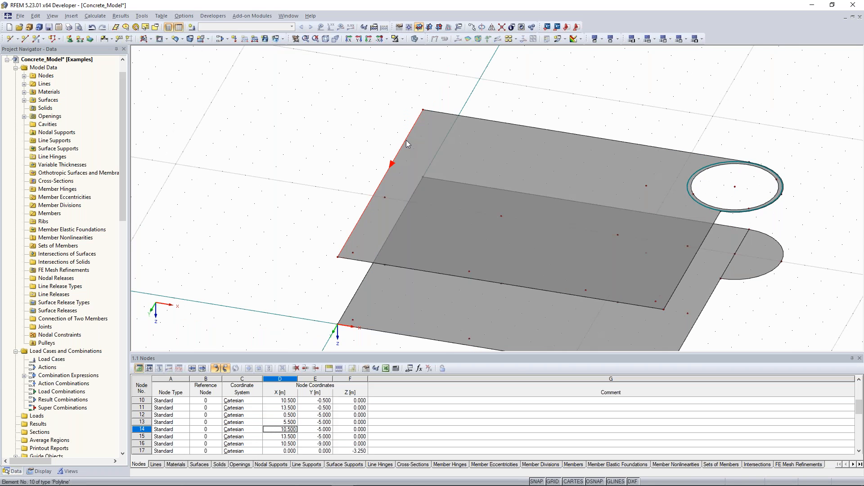
right_click(407, 144)
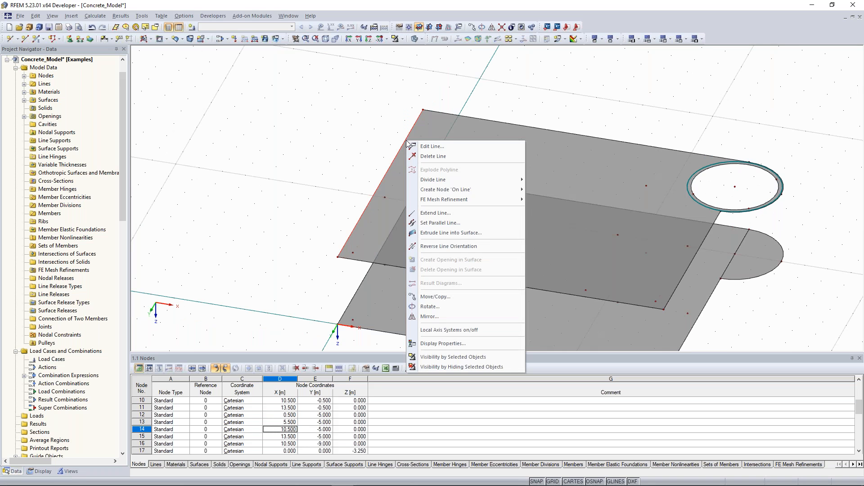
mouse_move(450, 183)
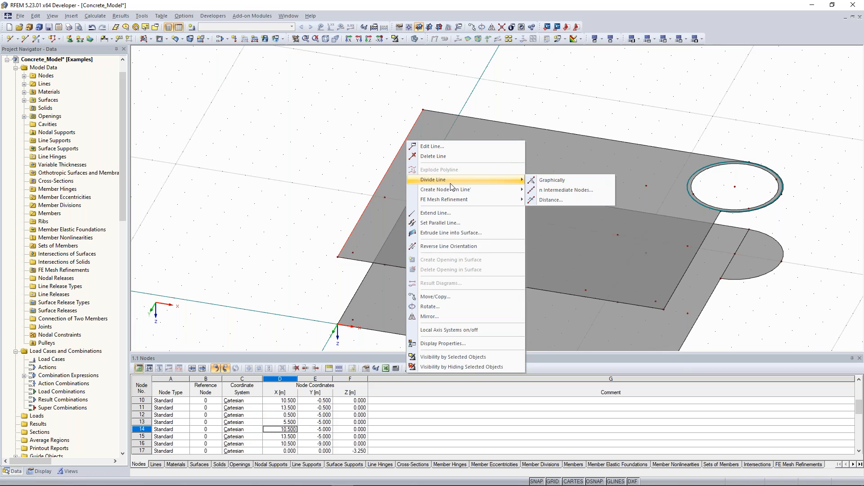
click(573, 199)
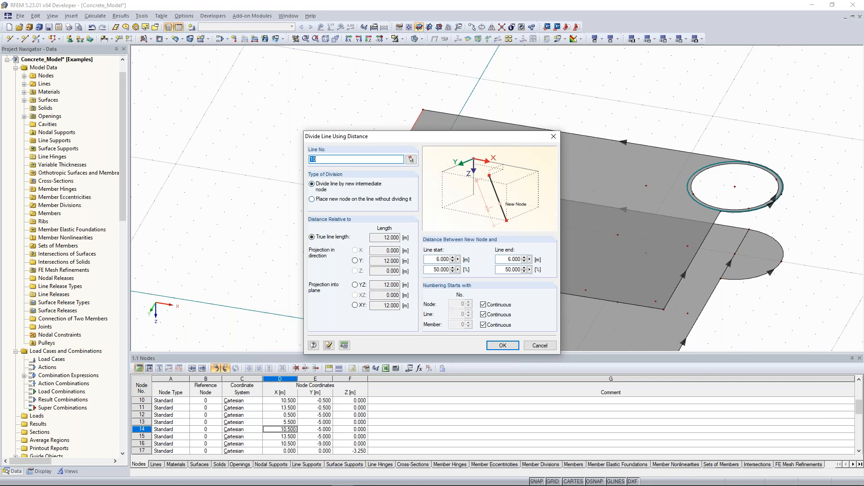
drag(448, 135, 677, 115)
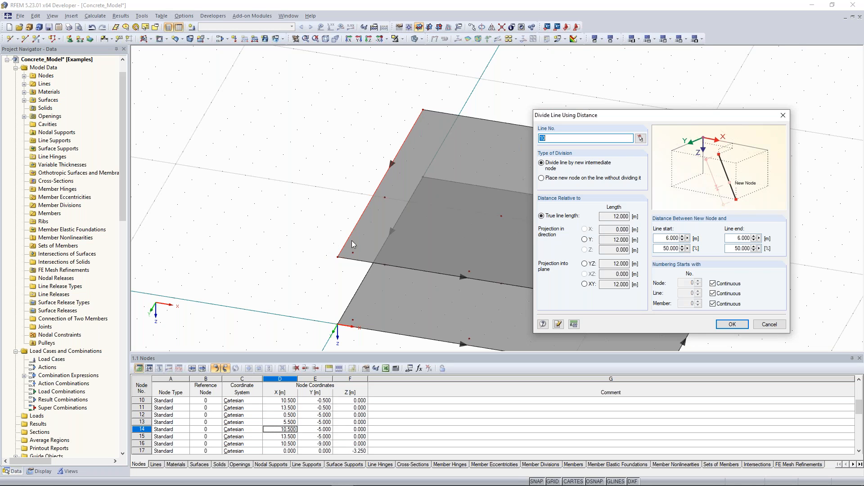
click(664, 238)
text(3,5)
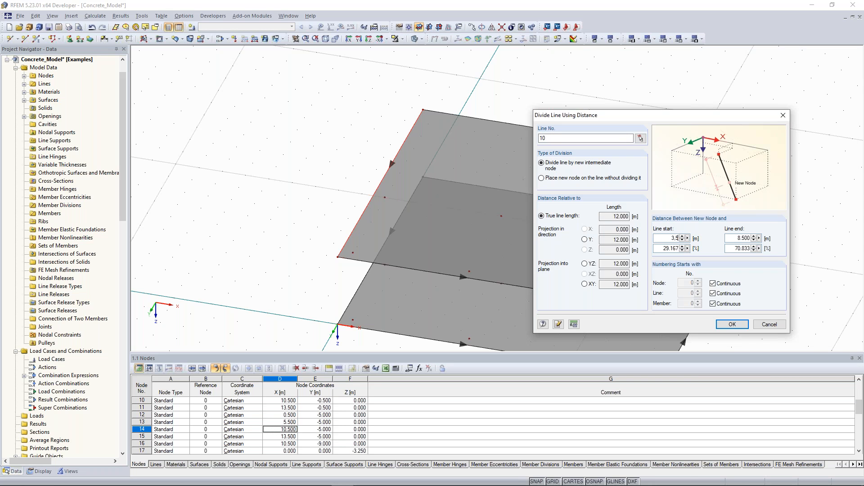
click(732, 324)
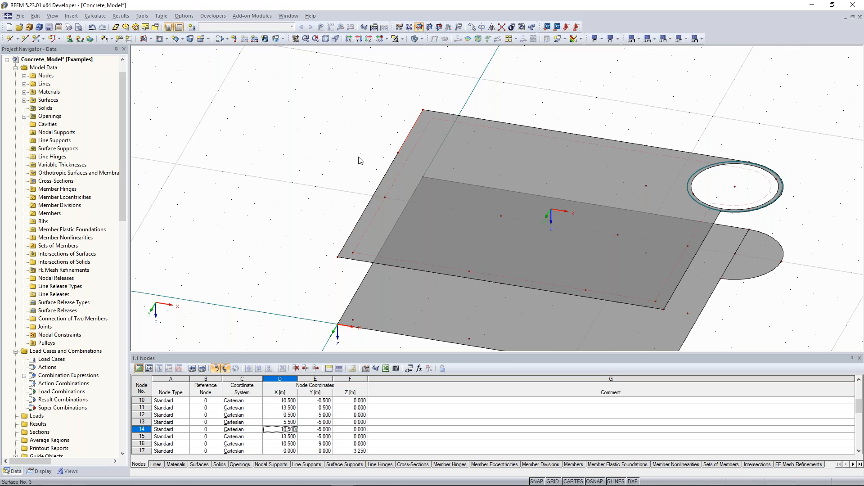
- Divide the ceiling slab's 14 m rear edge with a new intermediate node 5.5 m from the line end
shift+middle_drag(353, 162, 440, 191)
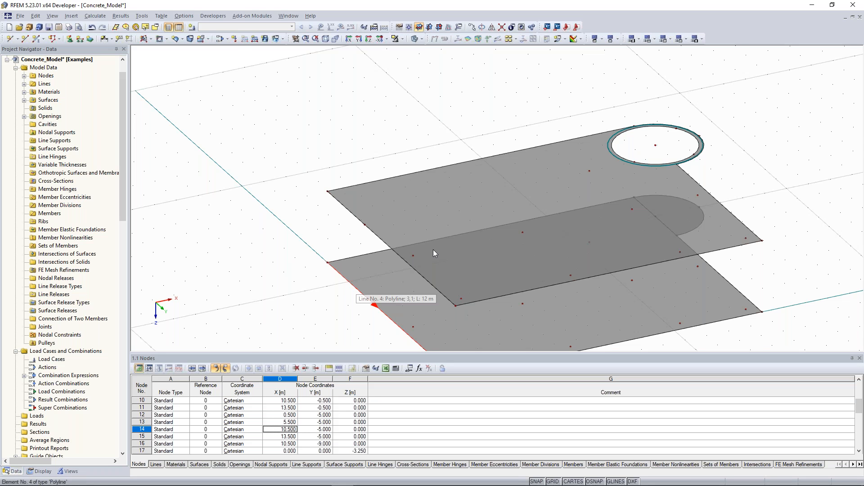
ctrl+middle_drag(433, 250, 419, 121)
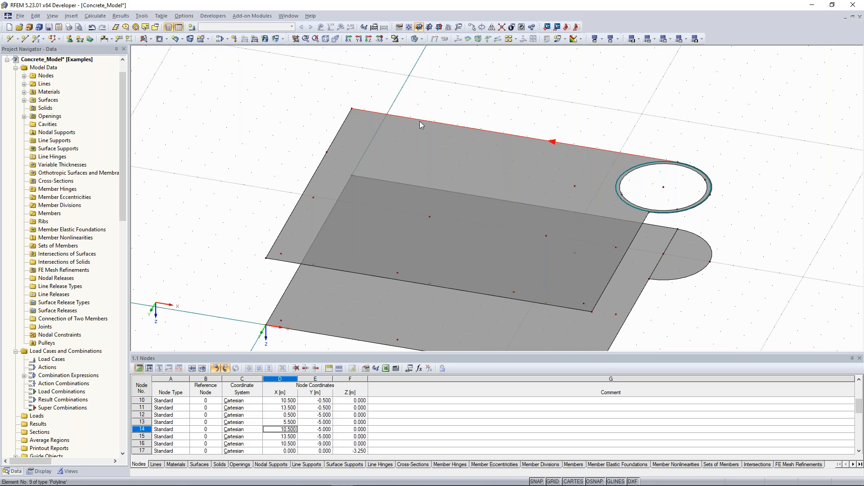
right_click(419, 121)
click(585, 179)
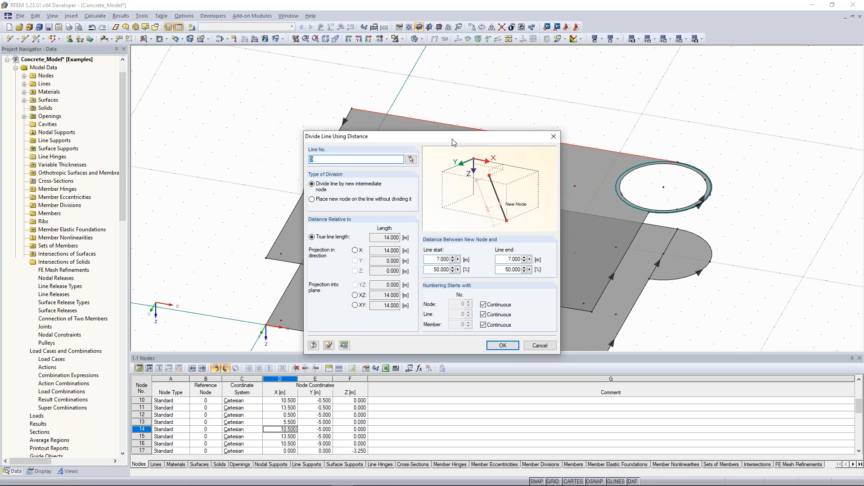
drag(441, 142, 652, 81)
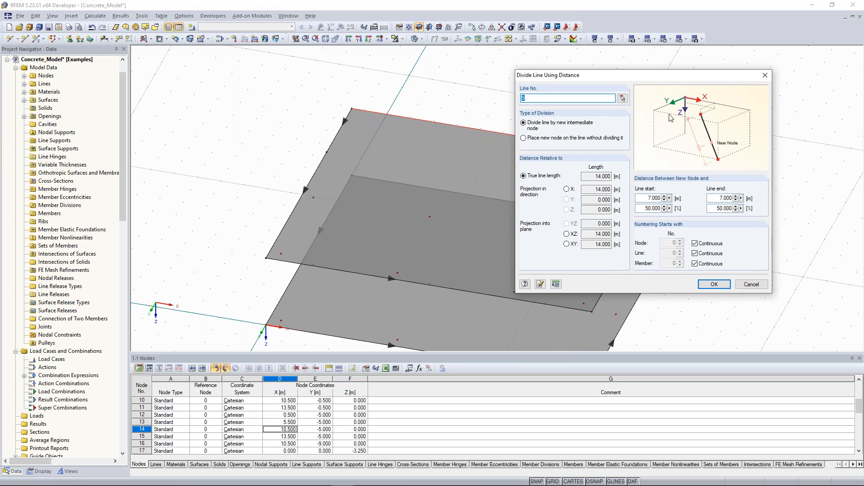
click(725, 198)
text(5.5)
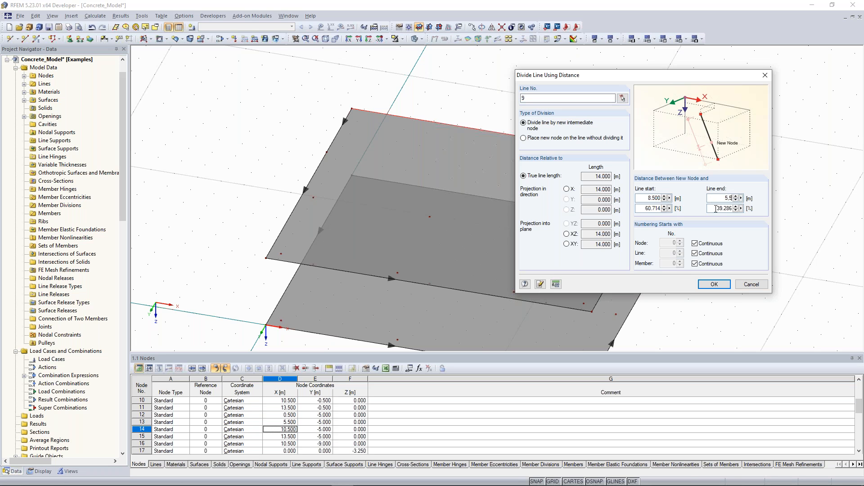
click(719, 286)
click(718, 285)
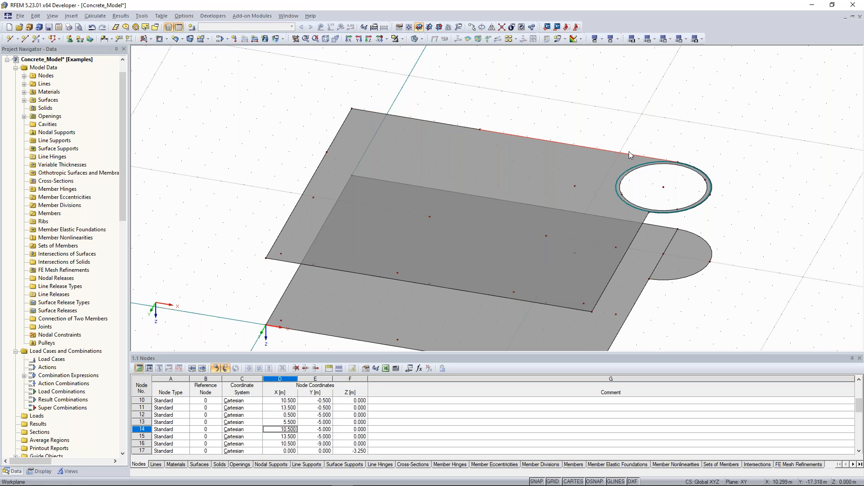
- Divide the rear edge's segment nearest the staircase opening with a new intermediate node 3.5 m from that segment's end
right_click(598, 149)
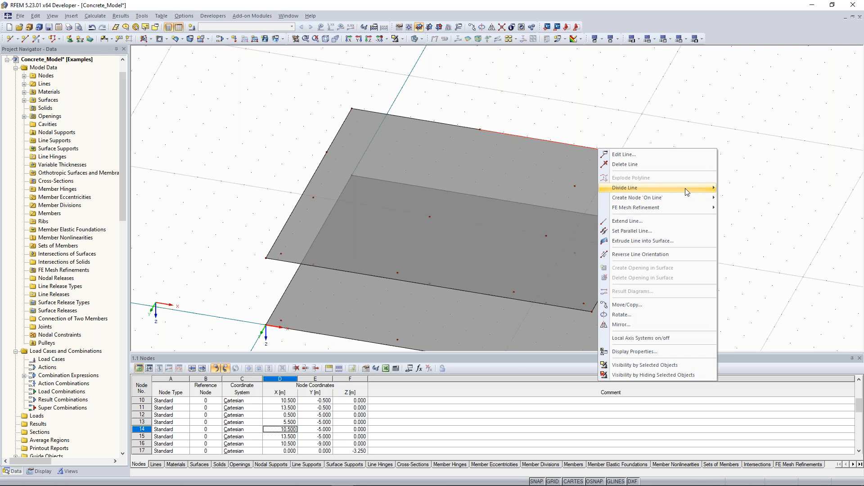
click(738, 198)
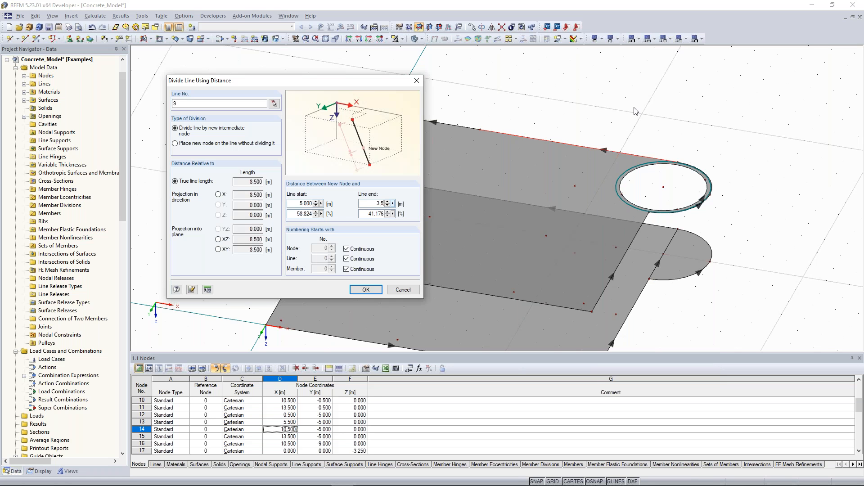
key(Return)
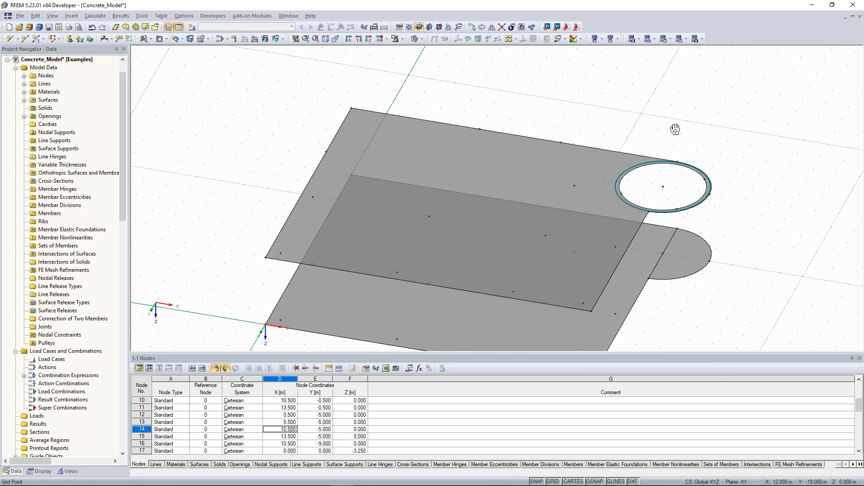
- Divide the ceiling slab's 8 m edge leading to the staircase arc with a new intermediate node 2 m from the line end
middle_drag(675, 129, 629, 92)
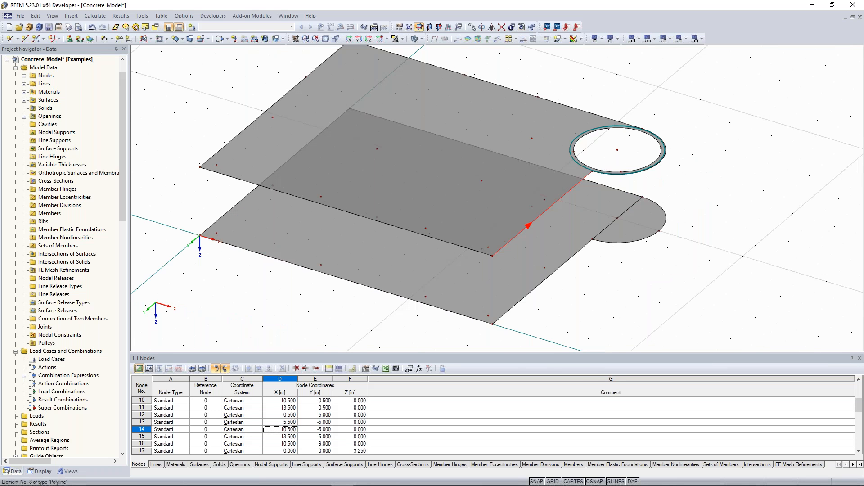
right_click(632, 237)
mouse_move(657, 220)
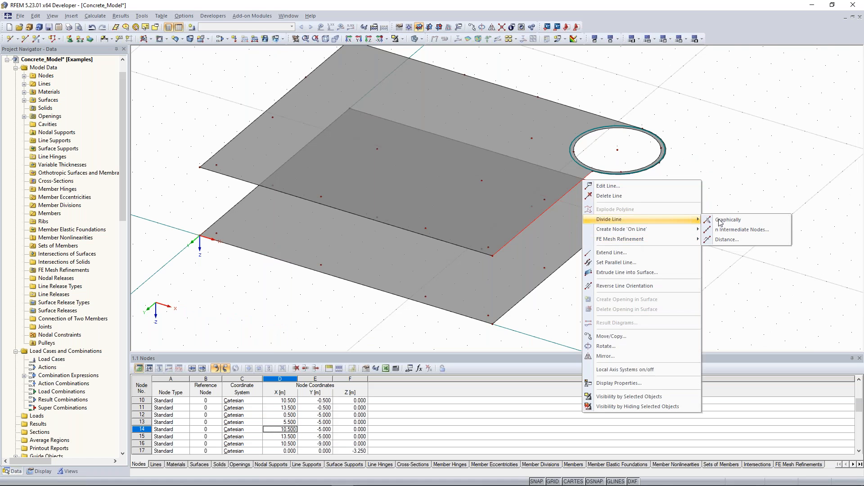
click(755, 241)
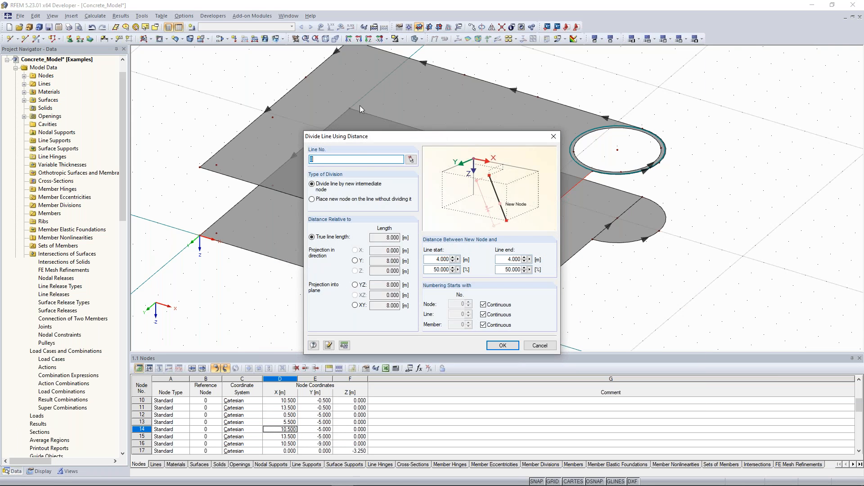
drag(442, 136, 309, 79)
double_click(373, 202)
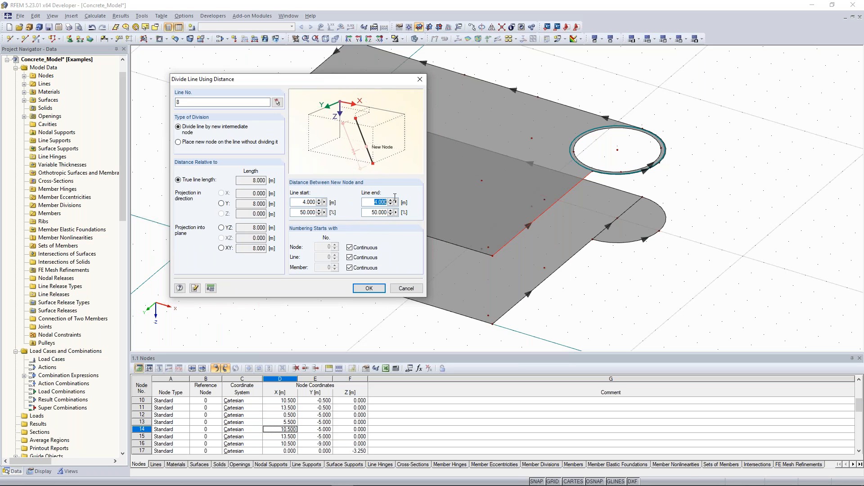
text(2)
click(368, 291)
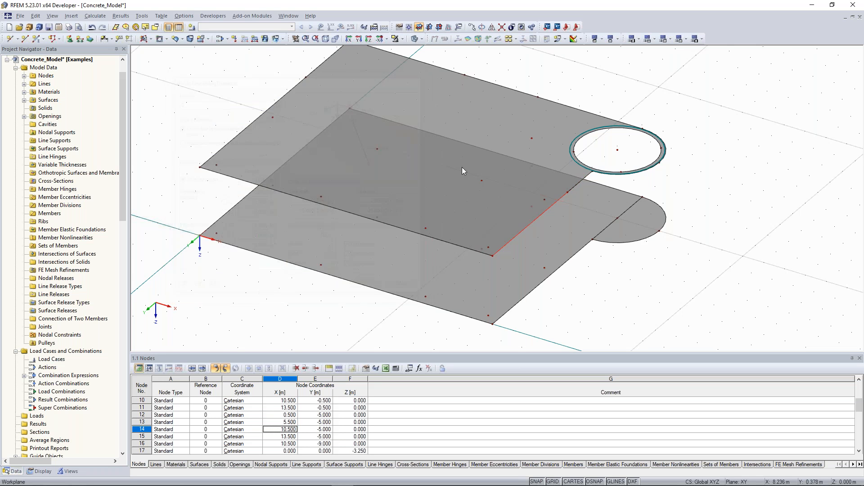
- Draw a vertical line joining the floor and ceiling slab corners where the 12 m side edge meets the rear edge
ctrl+middle_drag(301, 124, 320, 207)
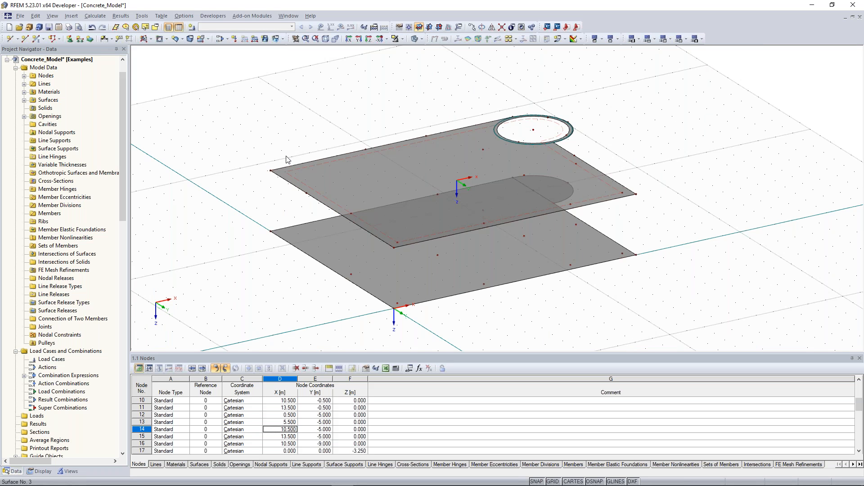
scroll(175, 133, up, 2)
middle_drag(175, 134, 197, 116)
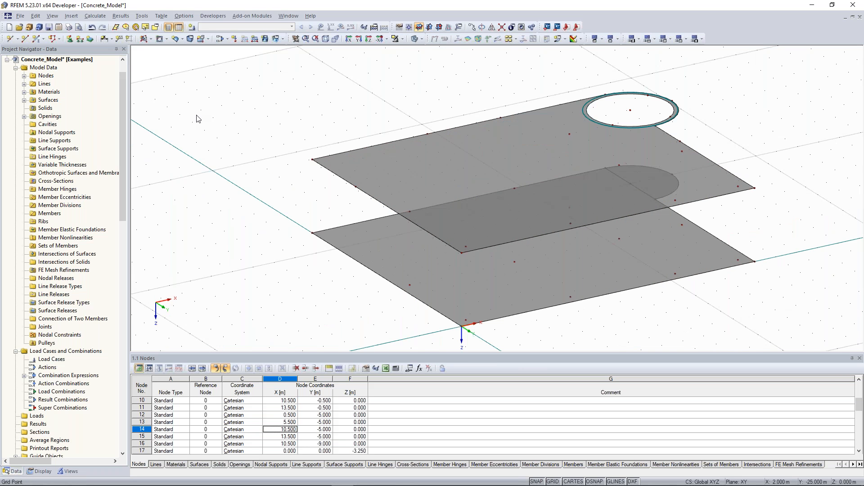
click(26, 41)
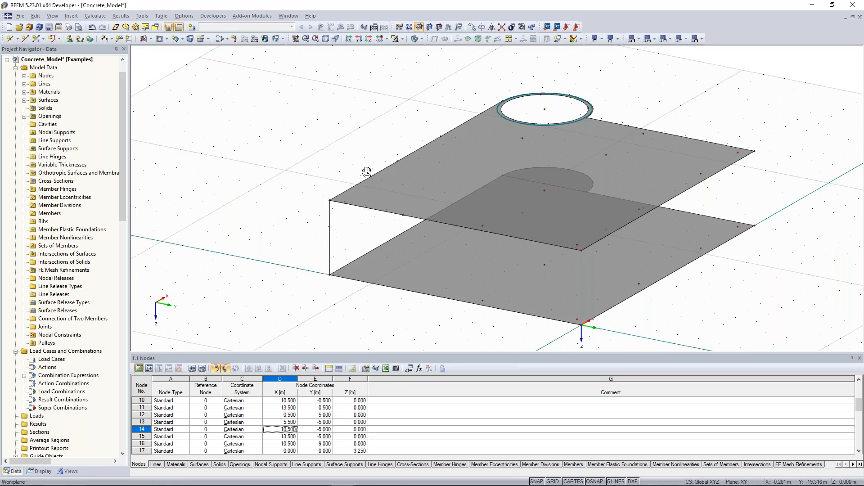
ctrl+middle_drag(367, 172, 624, 215)
scroll(367, 250, up, 1)
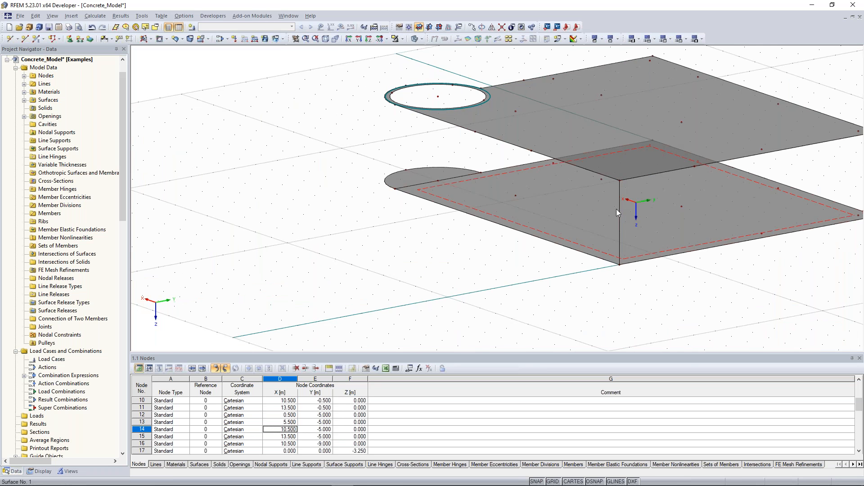
ctrl+middle_drag(522, 233, 448, 145)
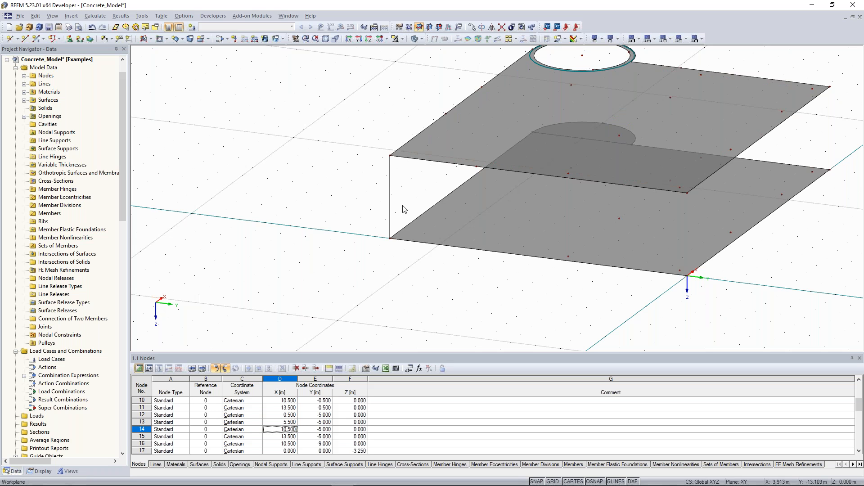
- Copy the vertical corner line to the other ceiling edge nodes, including the divided points and both ends of the staircase arc
ctrl+middle_drag(404, 209, 275, 187)
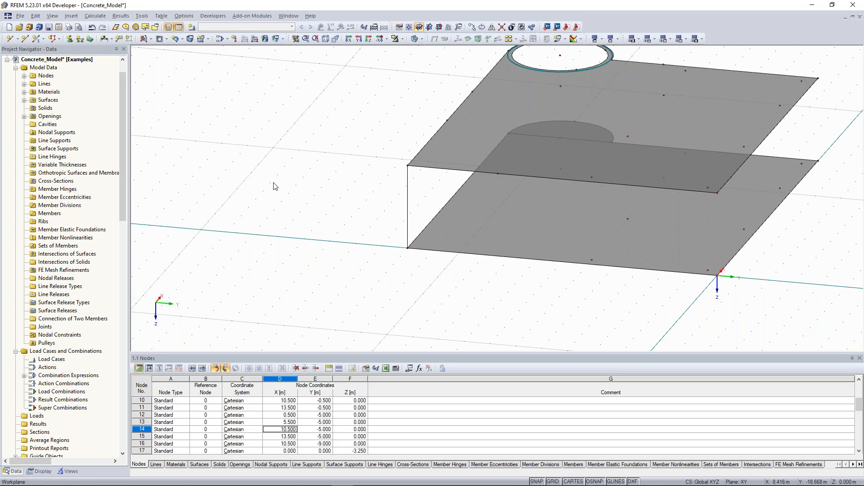
ctrl+middle_drag(273, 183, 296, 180)
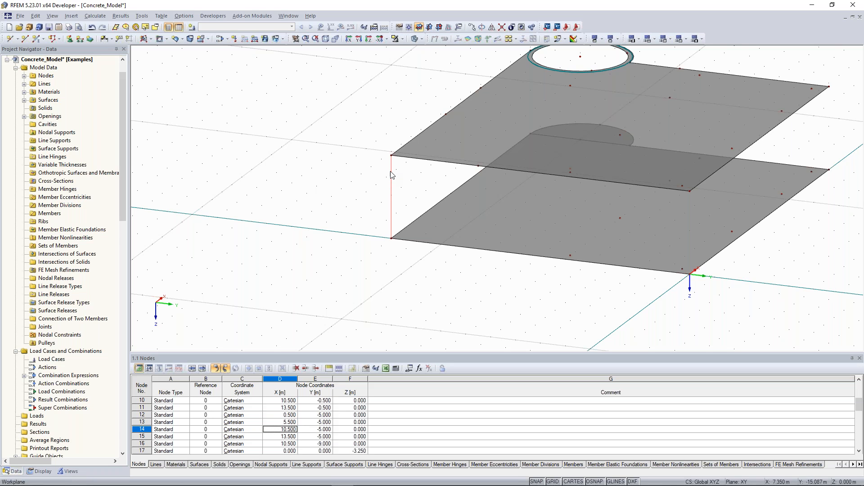
mouse_move(391, 171)
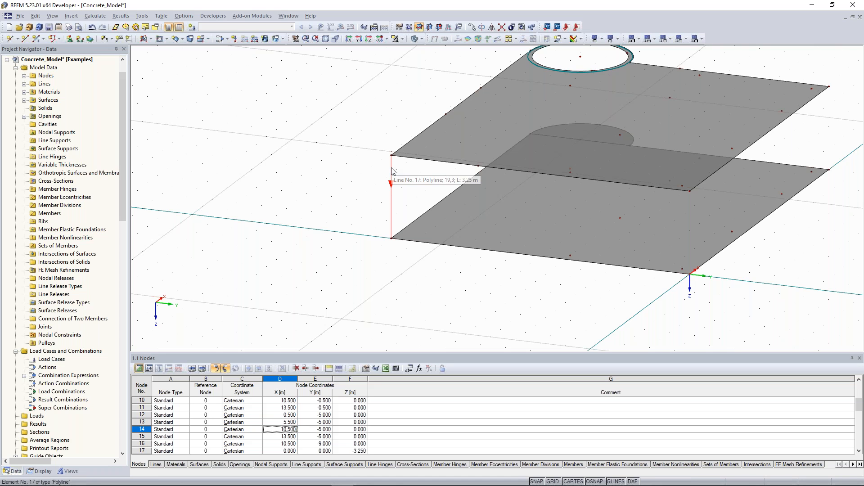
ctrl+drag(392, 168, 480, 168)
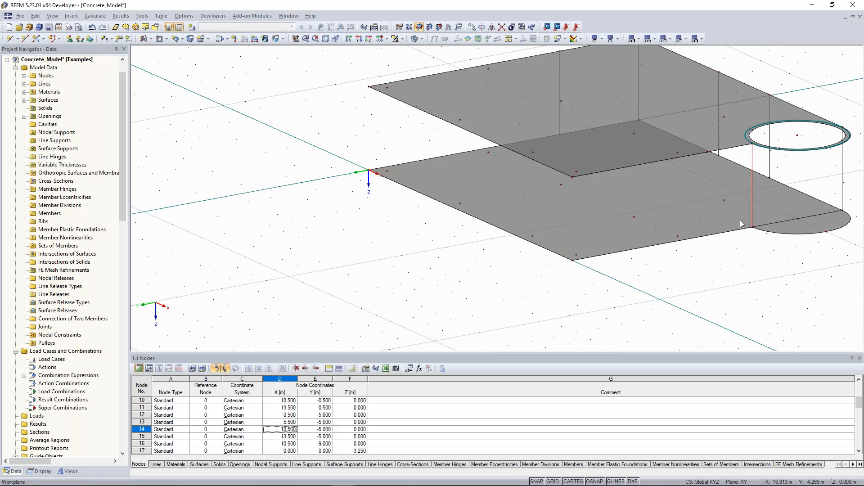
ctrl+middle_drag(740, 220, 673, 244)
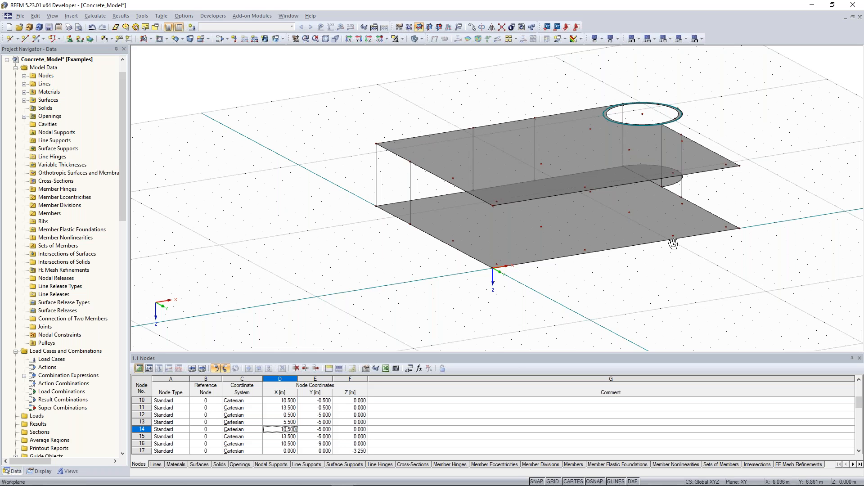
ctrl+middle_drag(673, 244, 663, 243)
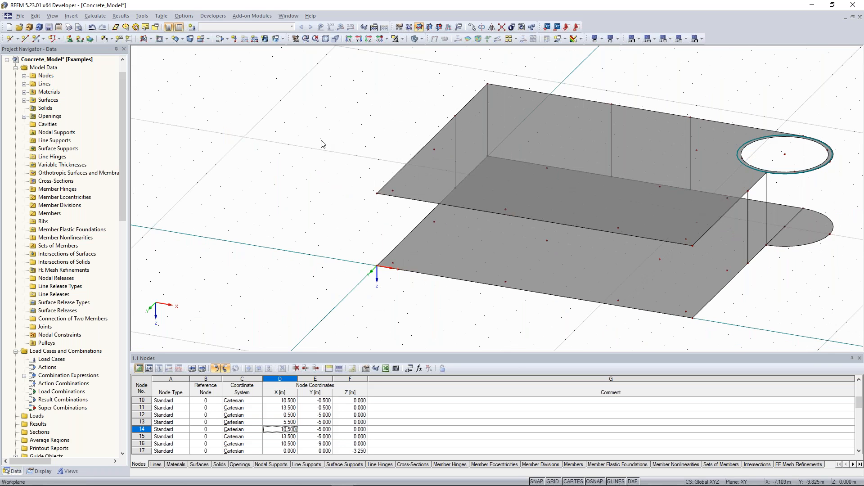
- Create a 200 mm Concrete C30/37 wall surface from boundary lines between the side edge's intermediate node and the rear corner
click(150, 39)
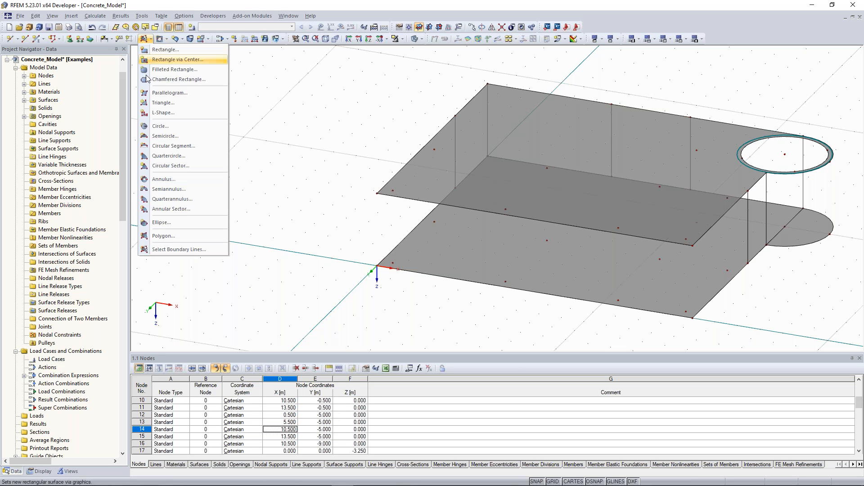
click(190, 250)
double_click(352, 230)
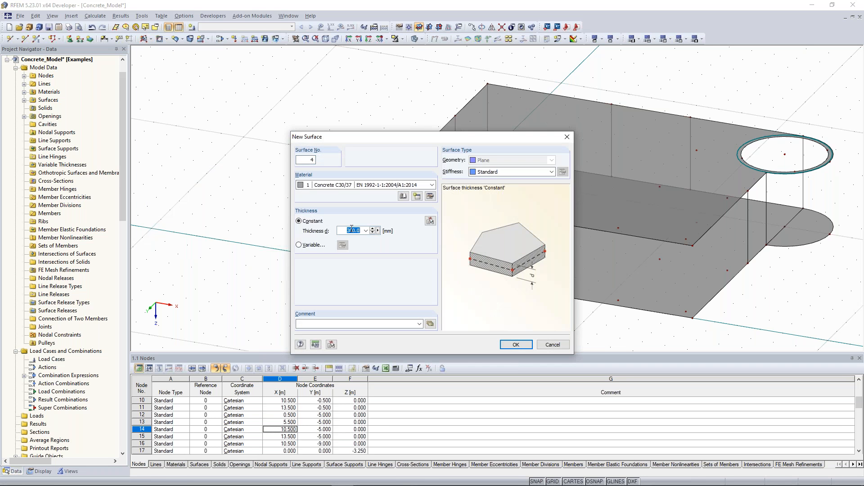
text(200)
key(Return)
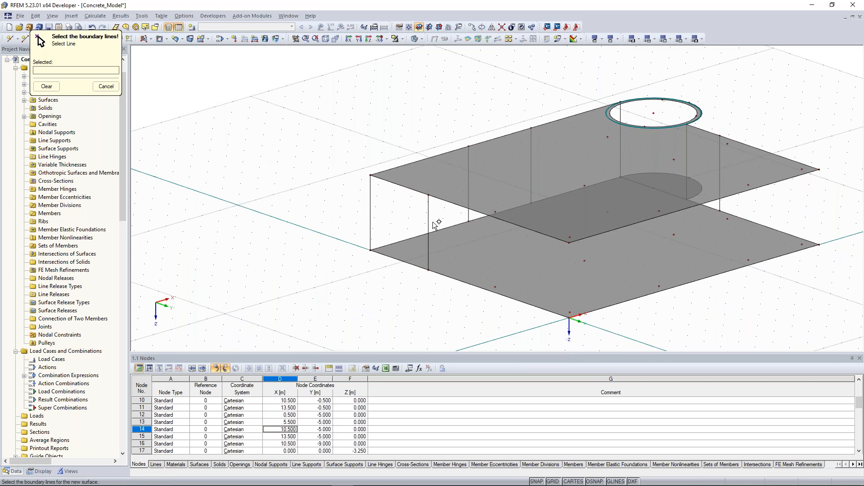
click(429, 224)
click(395, 260)
click(369, 222)
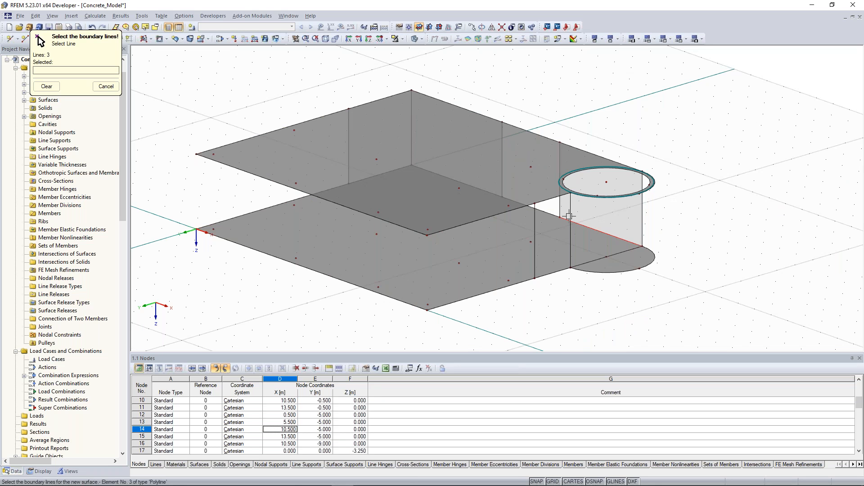
- Create the 200 mm plane walls beside the staircase, on the 3.5 m rear edge segment and the 2 m edge segment
click(569, 216)
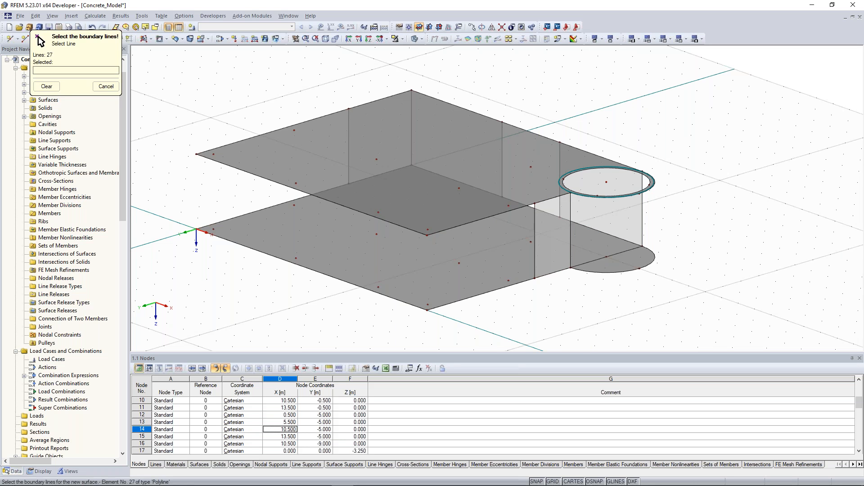
ctrl+middle_drag(585, 288, 666, 263)
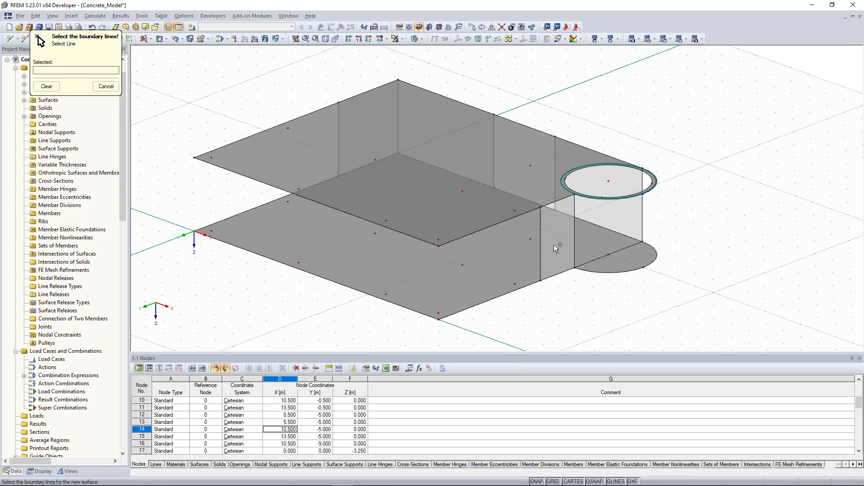
mouse_move(697, 241)
ctrl+middle_down()
mouse_move(673, 237)
mouse_move(687, 254)
ctrl+middle_up()
key(Escape)
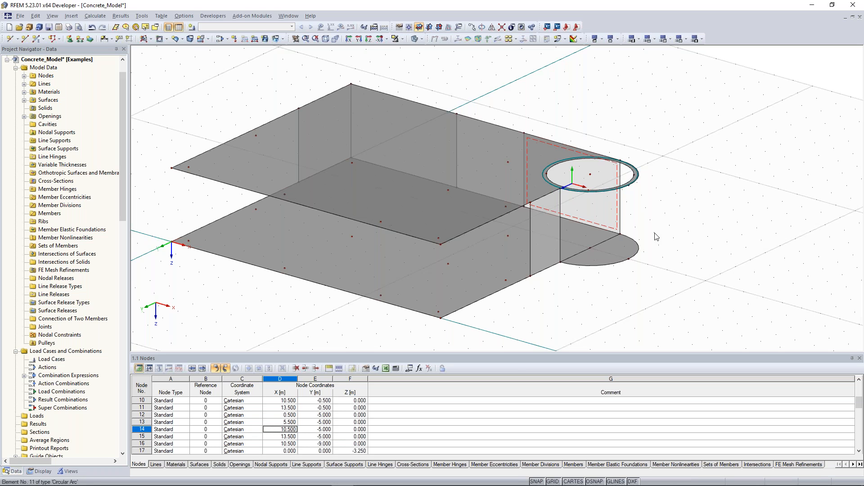
- Create a 200 mm thick quadrangle surface as the curved staircase wall, bounded by the floor and ceiling arcs and their vertical lines
middle_drag(578, 271, 540, 268)
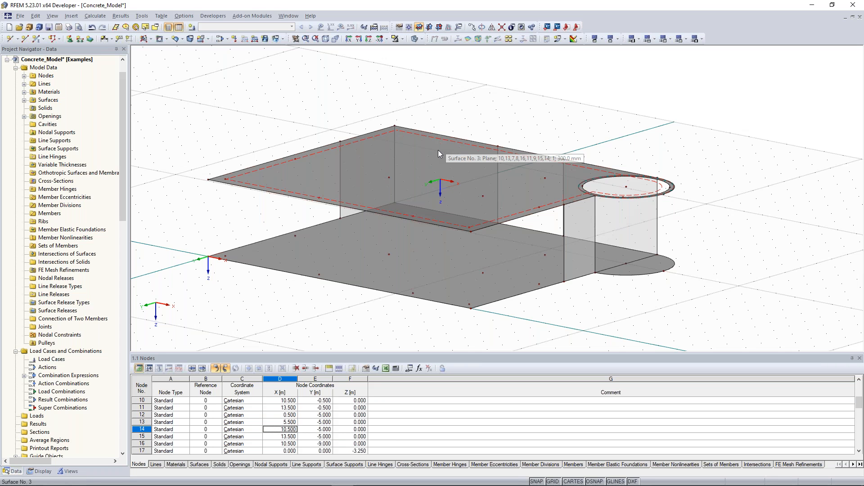
click(181, 39)
click(181, 39)
click(182, 39)
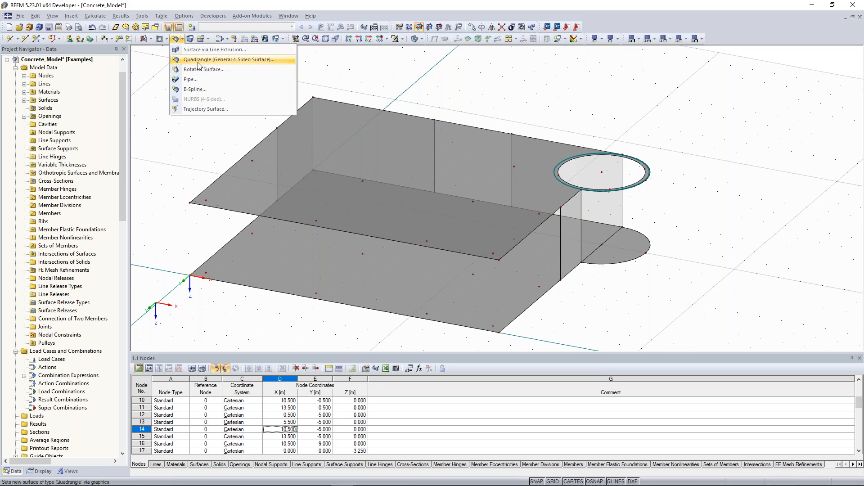
click(236, 60)
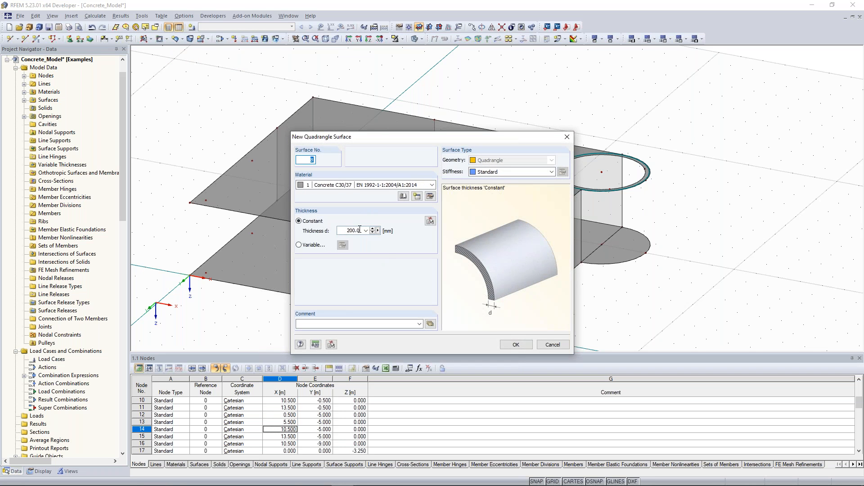
click(517, 345)
click(606, 264)
click(582, 228)
click(622, 192)
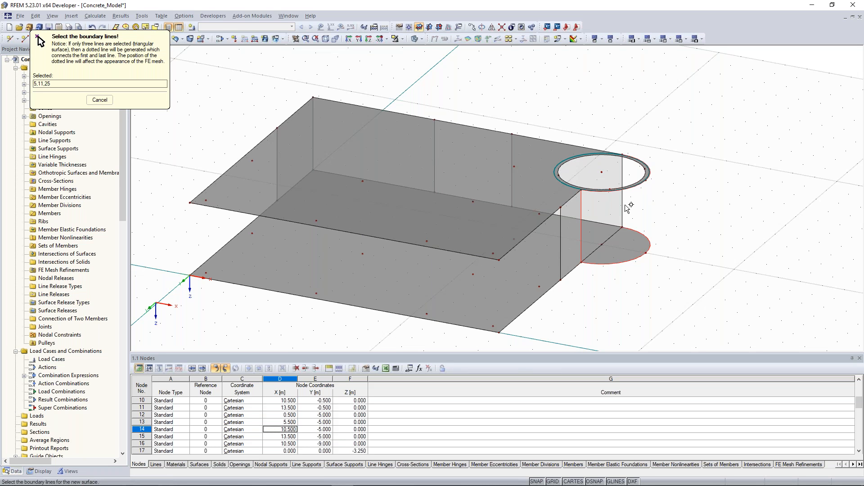
- Set up a new beam member with a 350 by 350 mm solid rectangular cross-section in Concrete C30/37
click(37, 37)
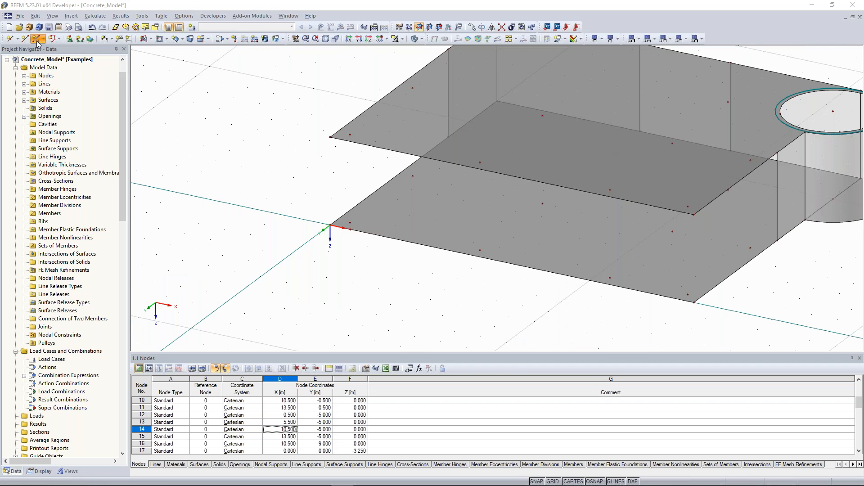
click(36, 39)
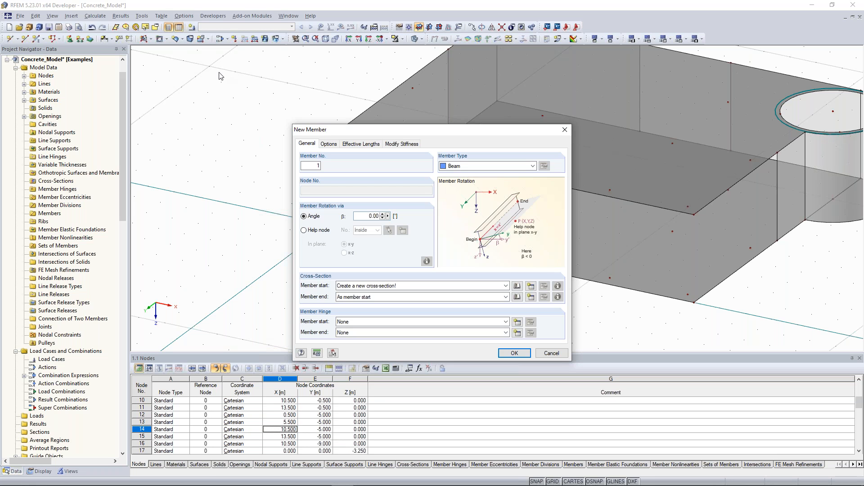
click(531, 286)
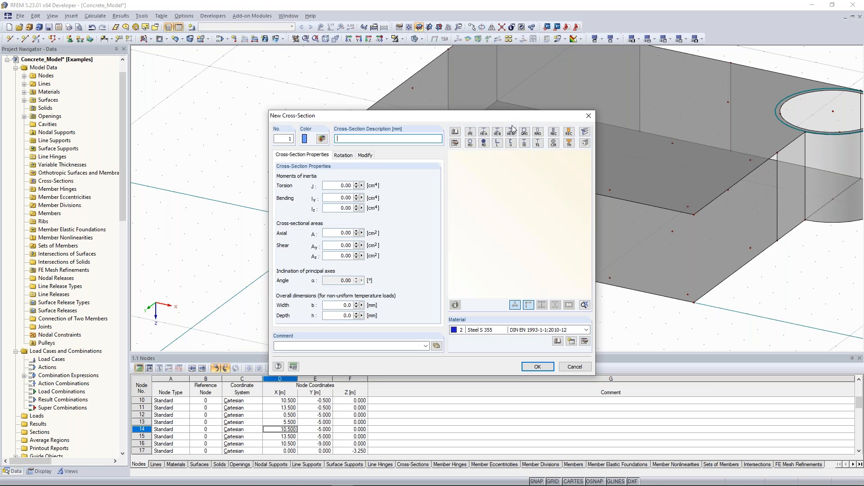
click(554, 133)
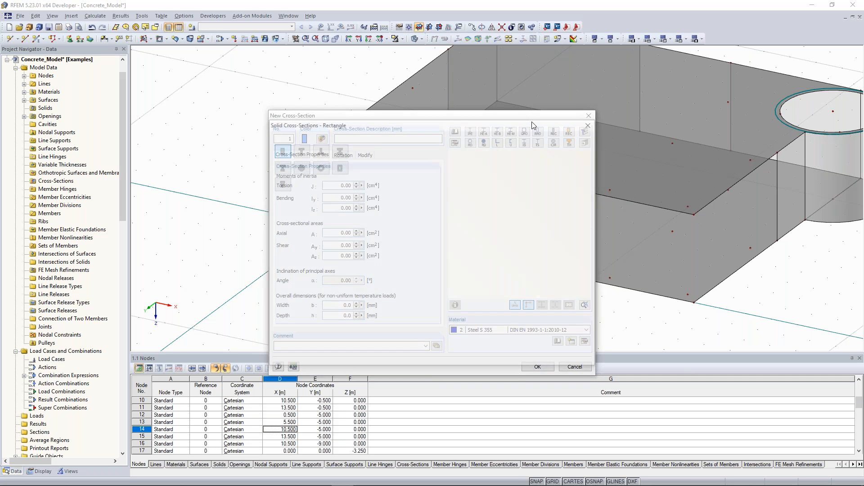
drag(423, 128, 268, 77)
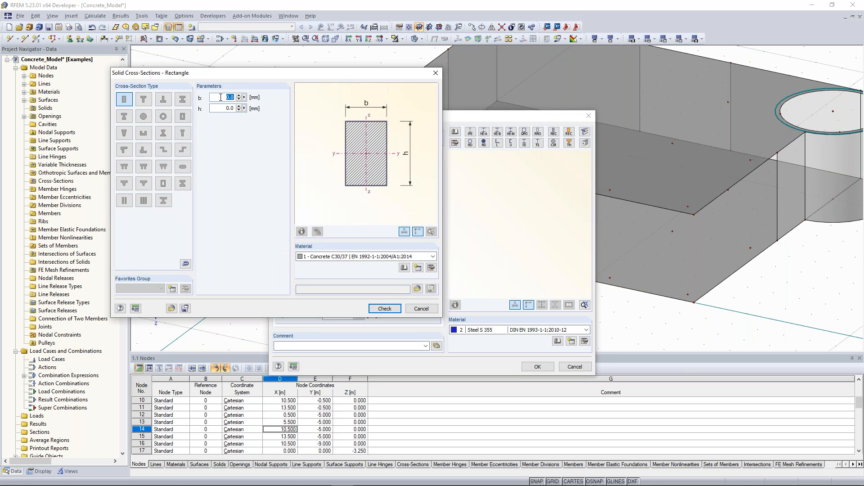
text(350)
key(Tab)
text(350)
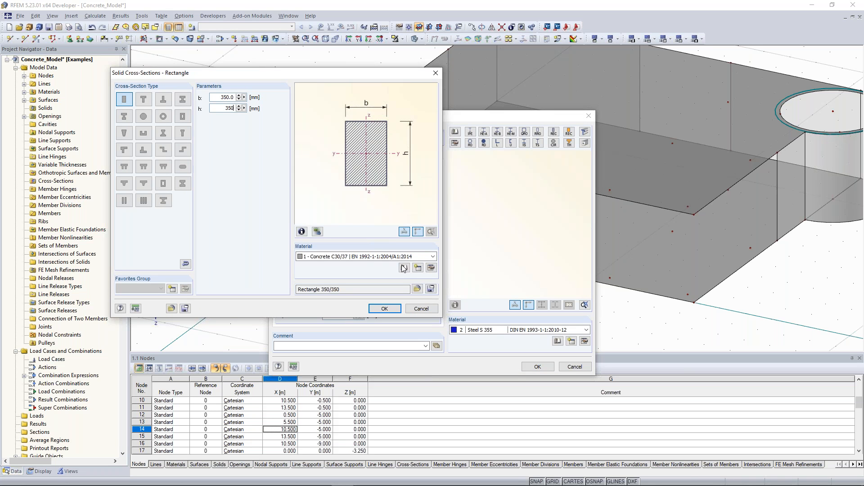
click(385, 309)
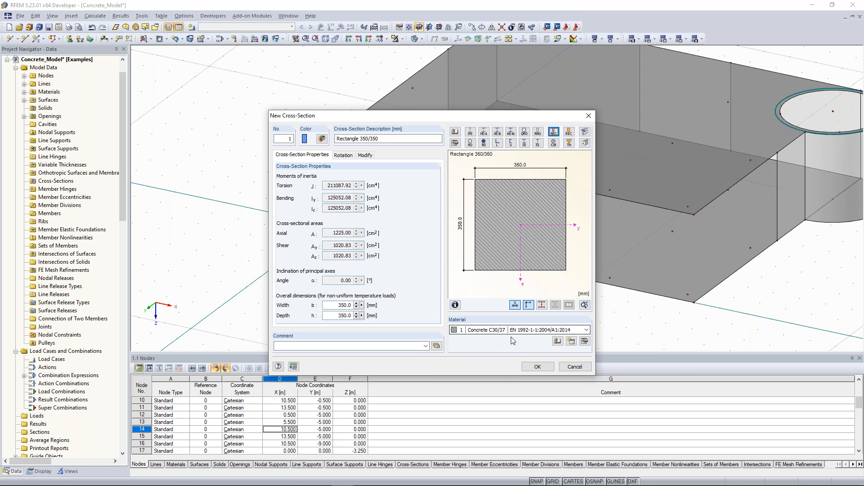
click(538, 367)
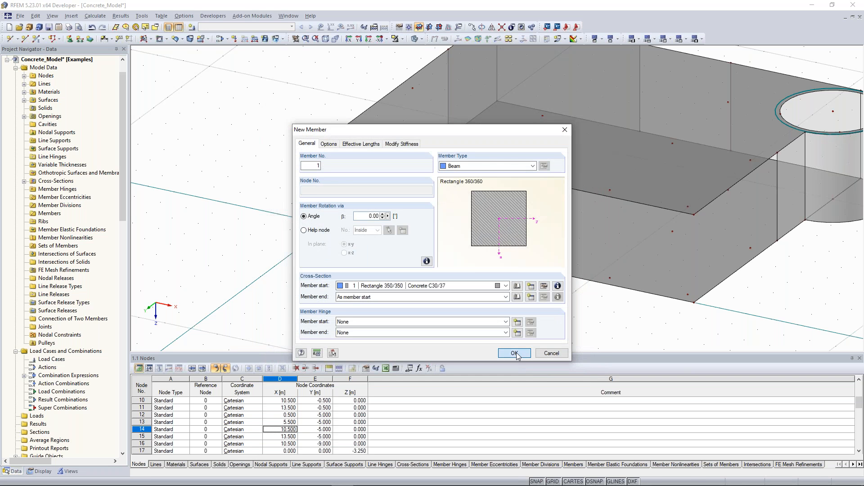
click(516, 354)
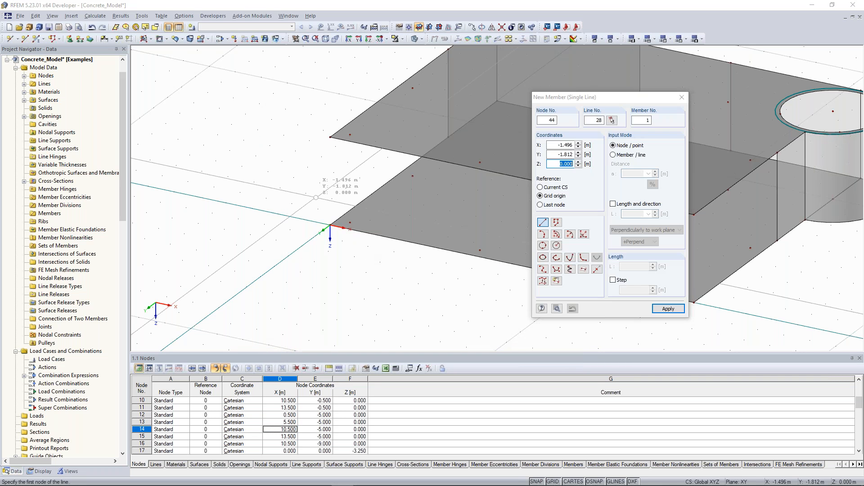
- Draw the column from the floor node at X 0.5 m, Y -0.5 m to the ceiling node directly above it
scroll(333, 207, up, 2)
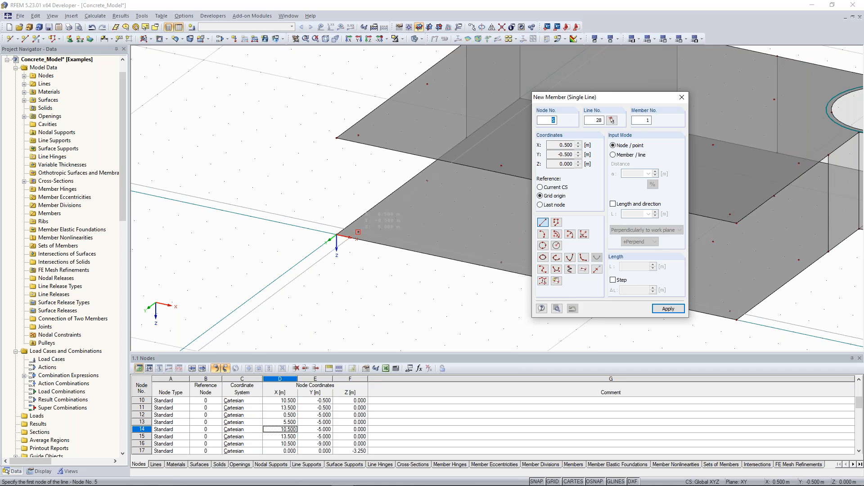
key(Escape)
scroll(318, 180, down, 2)
ctrl+middle_drag(318, 181, 252, 135)
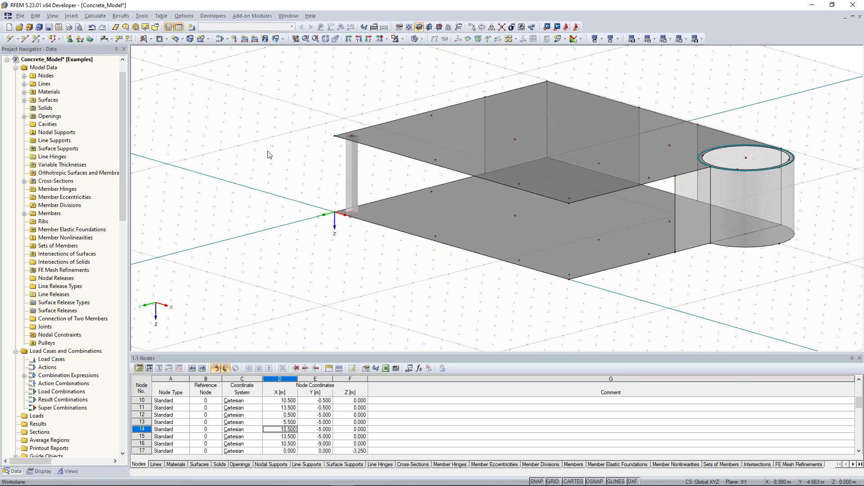
- Copy the corner column to the three other column nodes in the row along the slab's front edge
ctrl+middle_drag(269, 154, 295, 187)
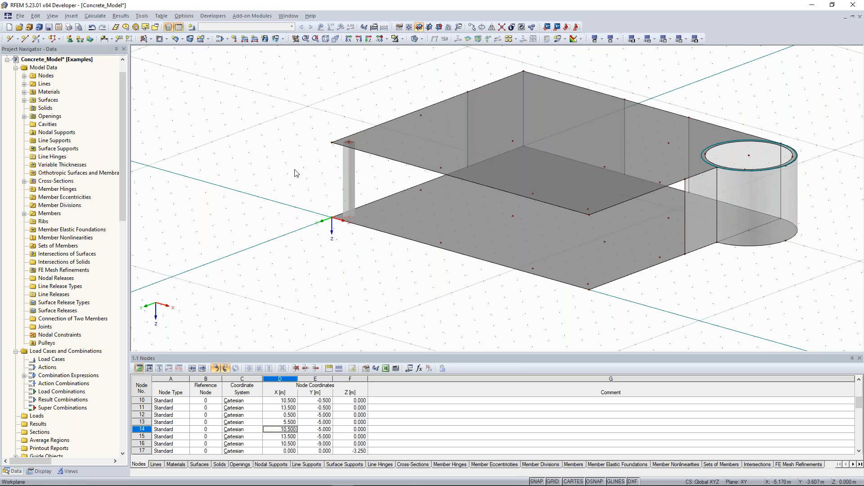
ctrl+middle_drag(295, 173, 266, 167)
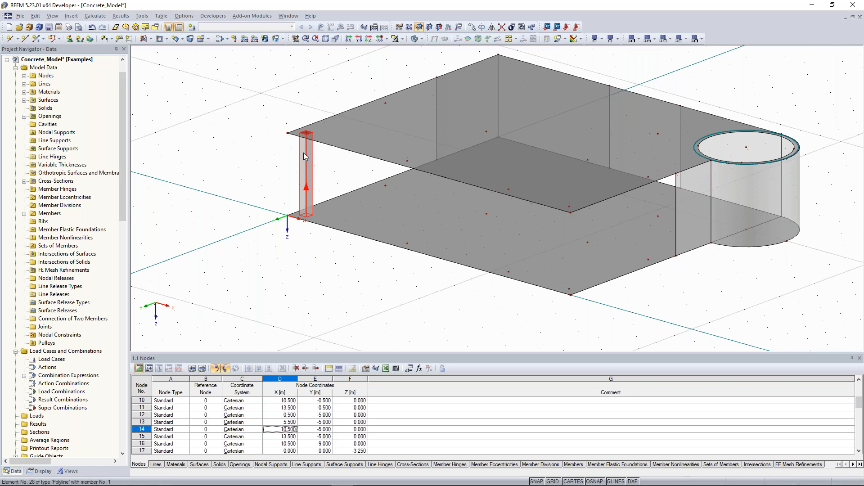
click(407, 163)
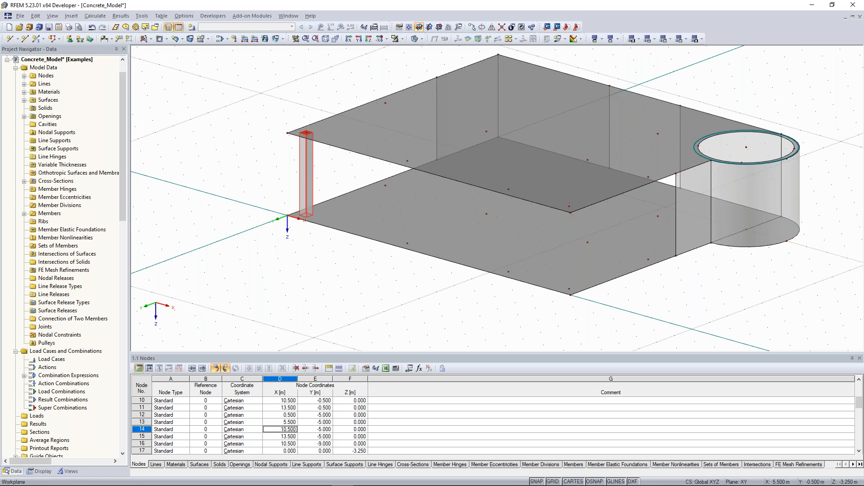
click(510, 191)
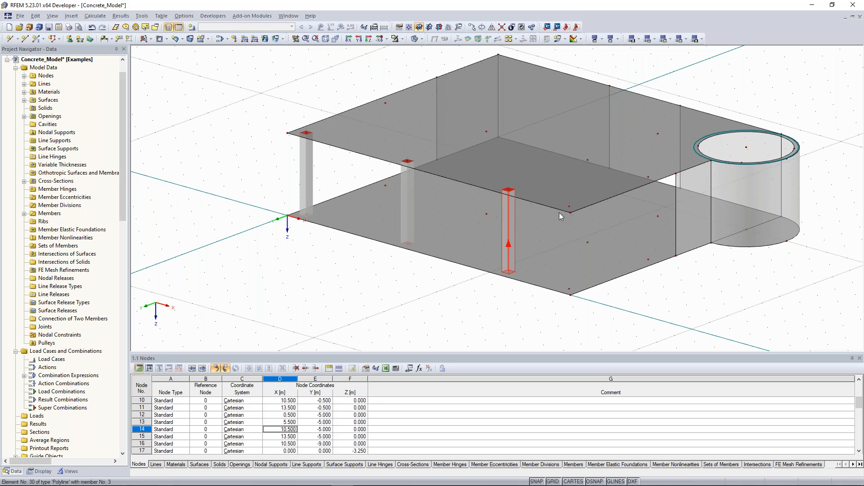
- Copy the four front-row columns together to the second row of column nodes at Y -5.000 m
ctrl+middle_drag(559, 214, 244, 243)
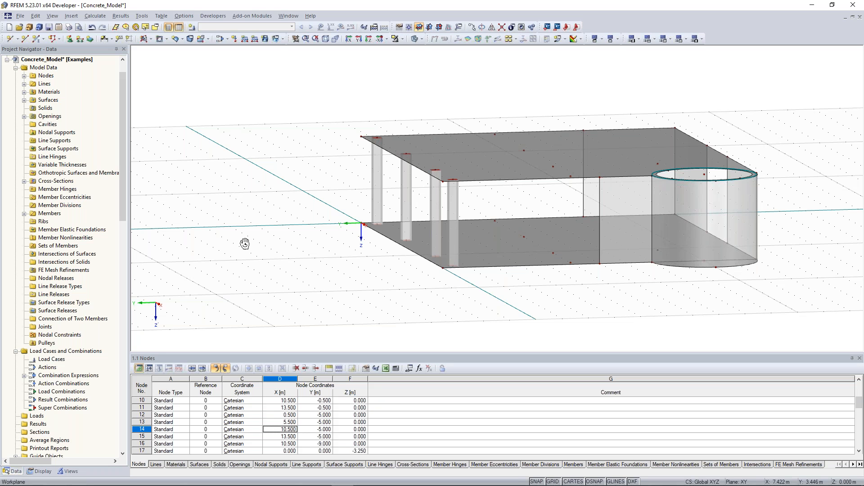
ctrl+middle_drag(244, 244, 460, 224)
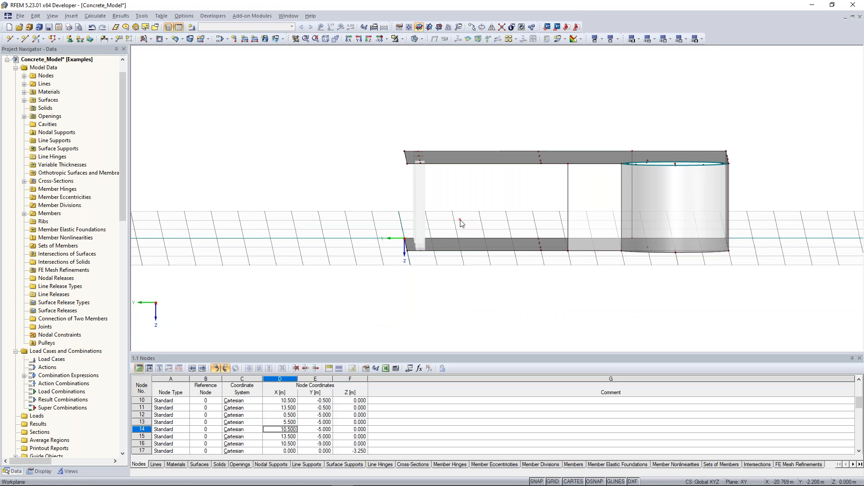
drag(459, 220, 392, 180)
ctrl+middle_drag(330, 172, 322, 213)
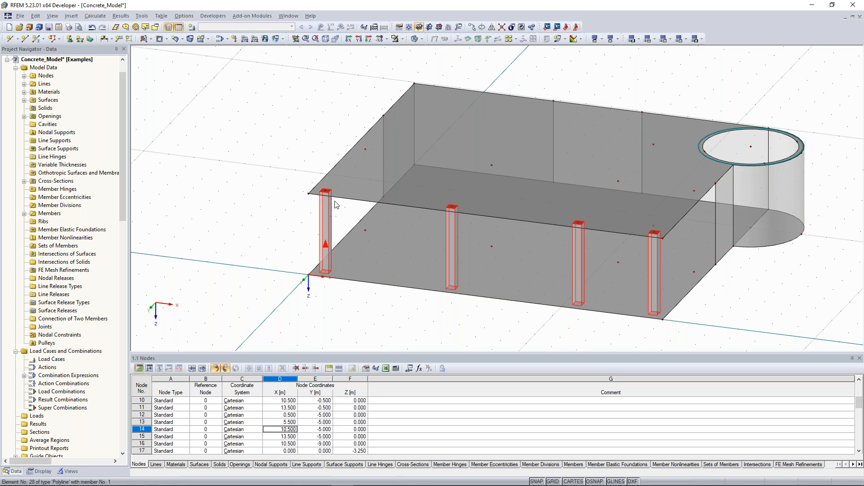
ctrl+drag(365, 167, 366, 150)
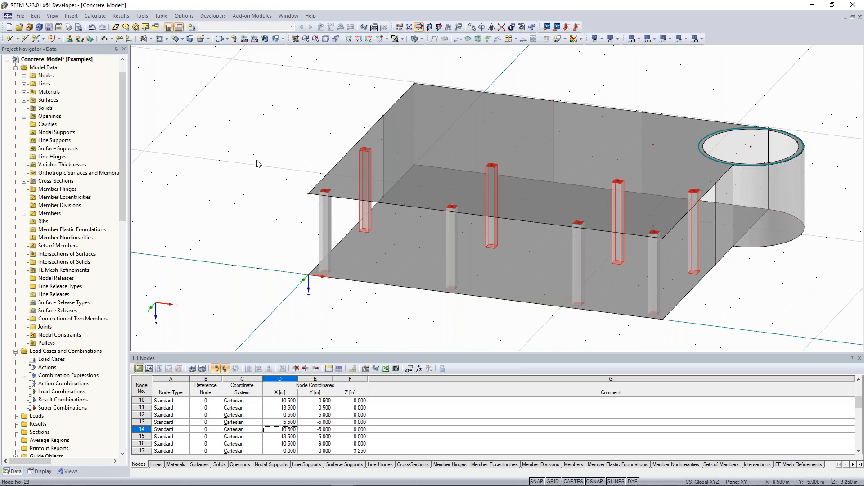
click(268, 141)
middle_drag(276, 127, 216, 191)
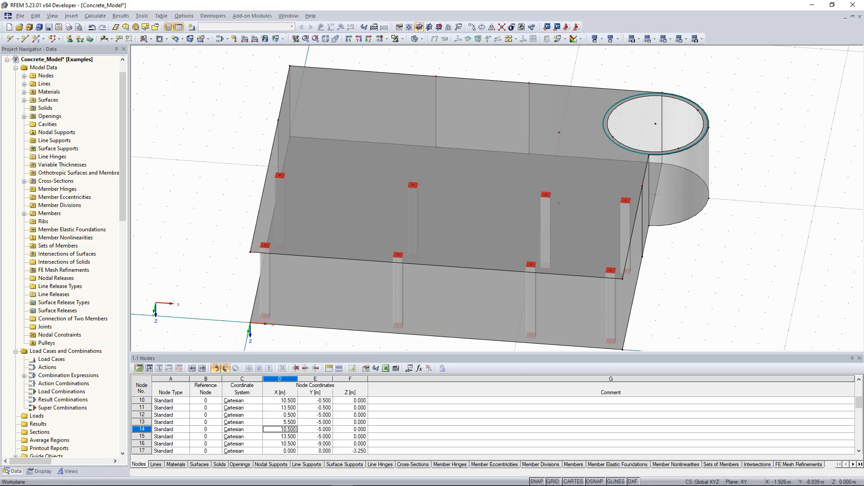
- Copy the short wall at the X 0 m side to the rear slab edge at X 5.500 m, Y -12.000 m as an interior wall
ctrl+middle_drag(671, 252, 329, 212)
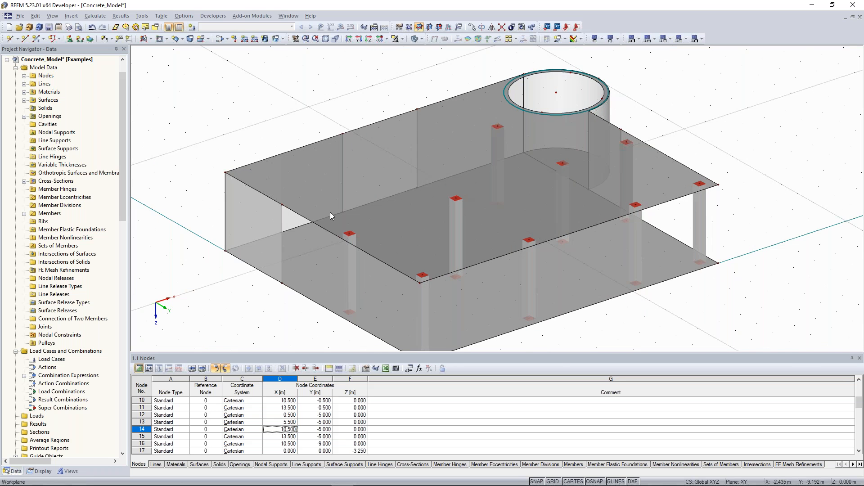
ctrl+middle_drag(374, 161, 490, 160)
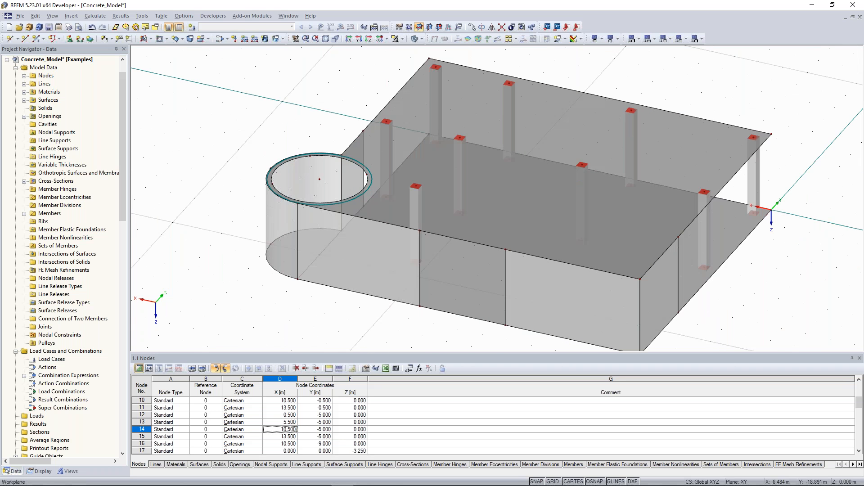
ctrl+middle_drag(204, 235, 323, 180)
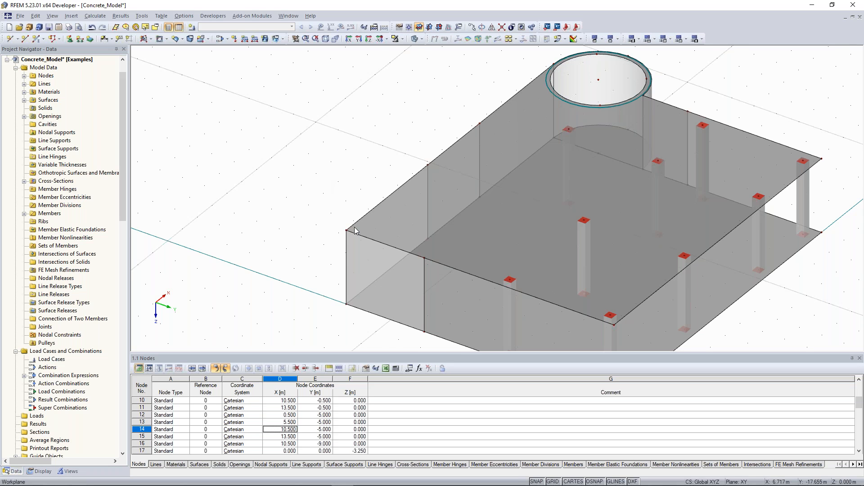
ctrl+middle_drag(355, 228, 363, 243)
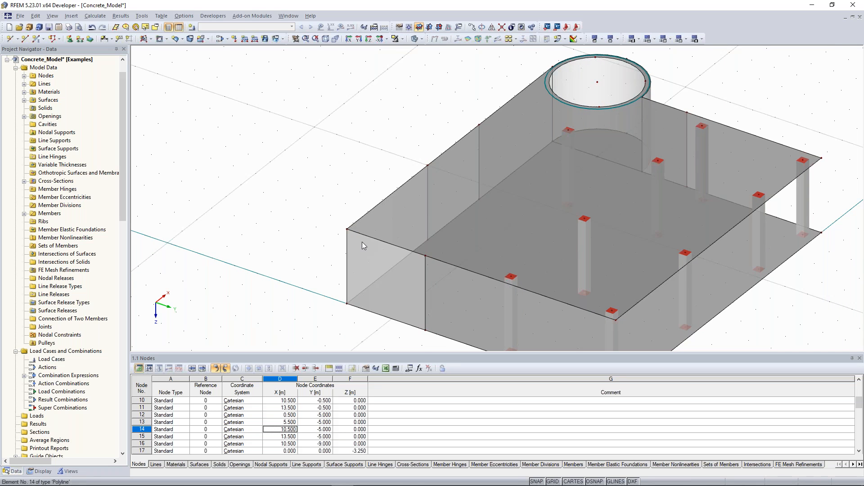
click(362, 248)
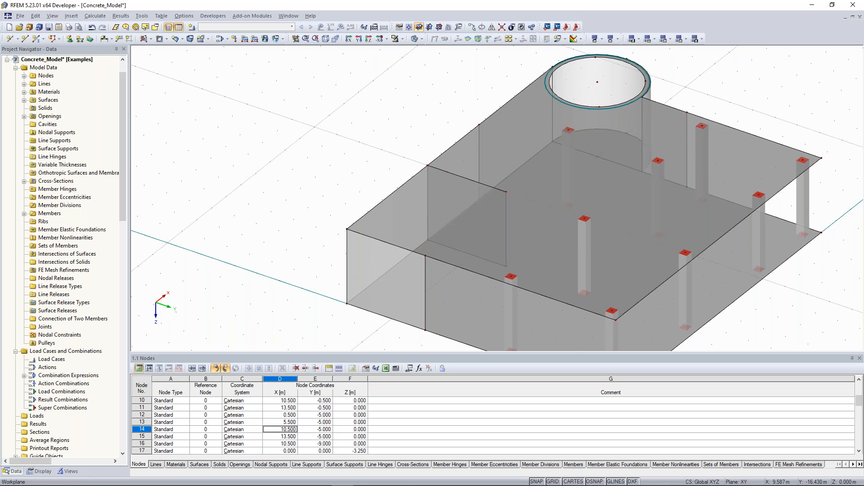
scroll(388, 160, down, 1)
ctrl+middle_drag(621, 306, 372, 289)
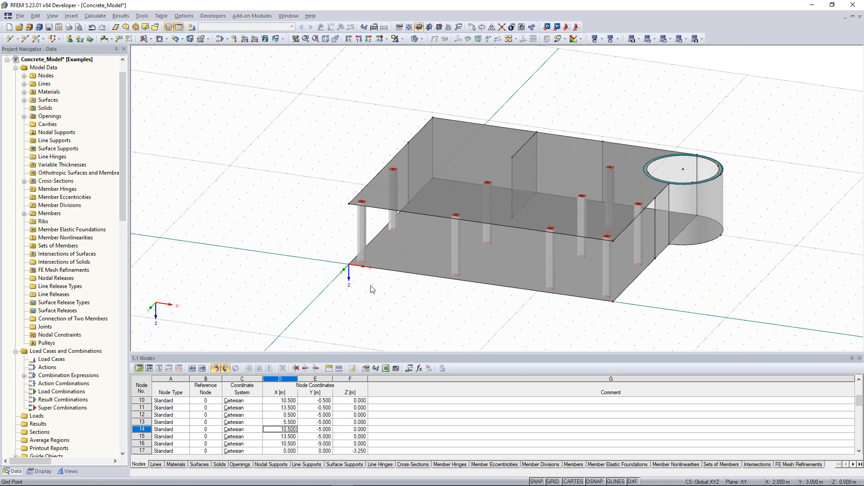
middle_drag(341, 139, 310, 156)
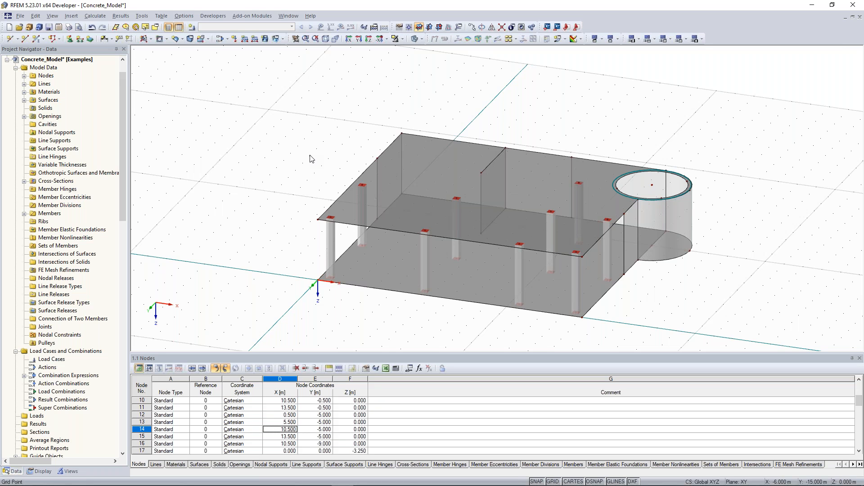
- Delete the circular stair opening in the ceiling slab together with its circle line and the nodes on it
scroll(568, 211, up, 3)
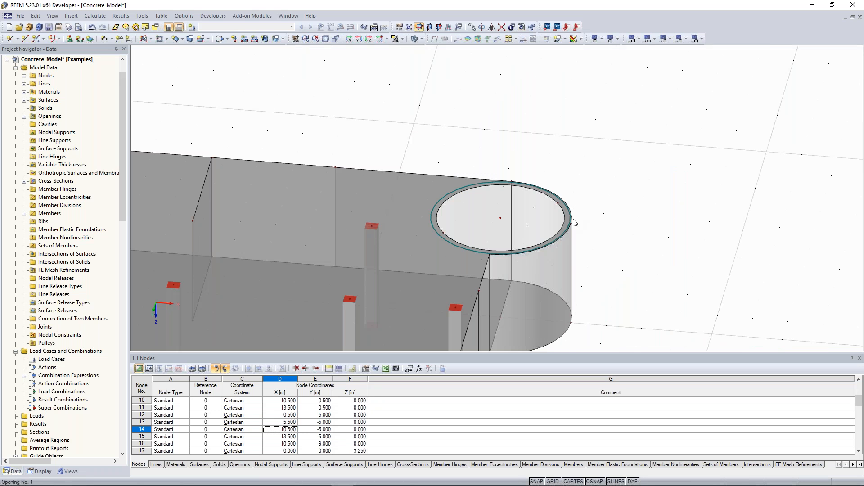
right_click(453, 243)
key(Escape)
right_click(441, 238)
click(474, 253)
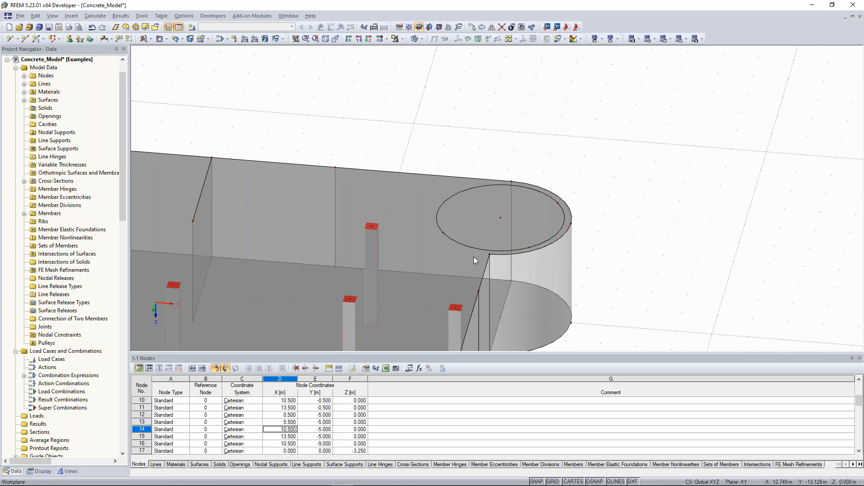
click(482, 248)
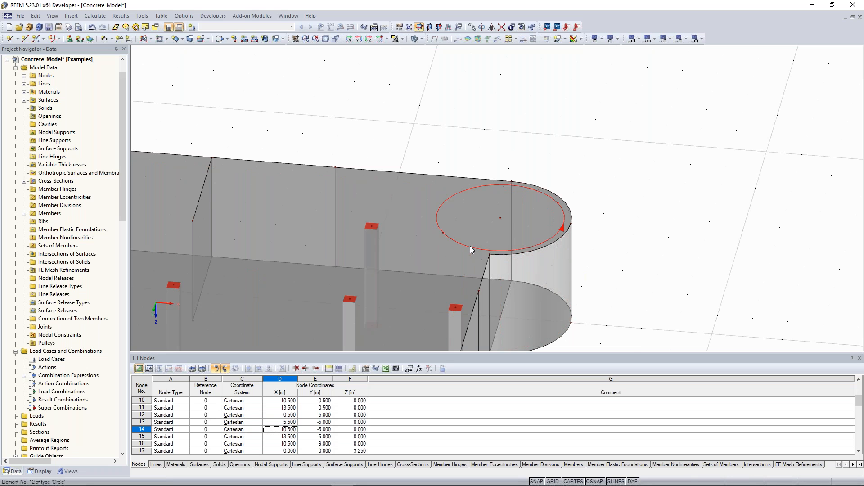
click(472, 227)
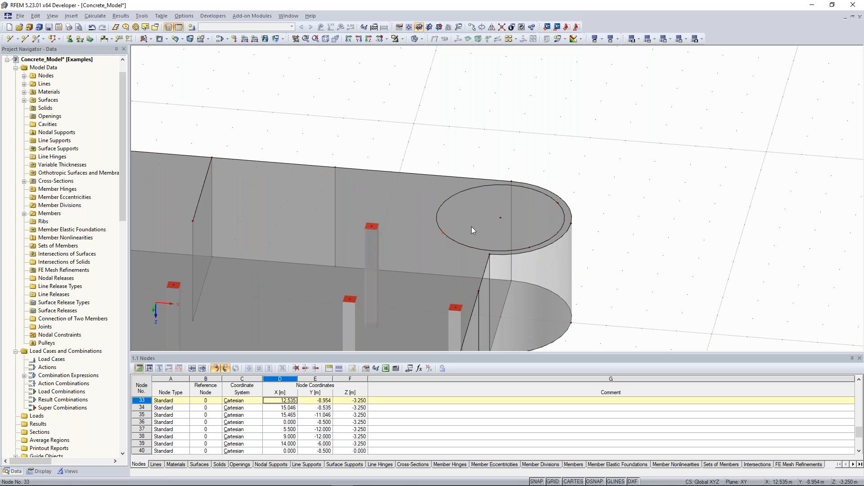
click(557, 205)
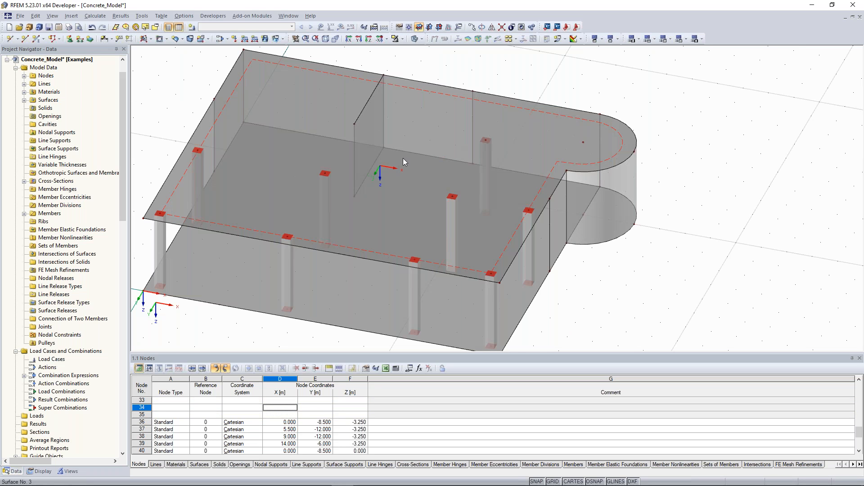
- Create a circular opening of radius 1.8 m in the ceiling slab, centred on the node at X 14.000 m, Y -10.000 m, Z -3.250 m
scroll(403, 158, up, 2)
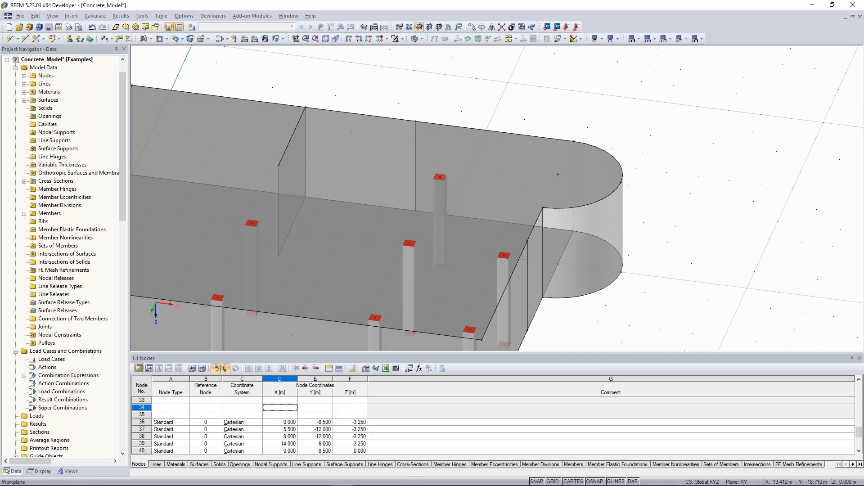
middle_drag(588, 155, 554, 161)
click(165, 40)
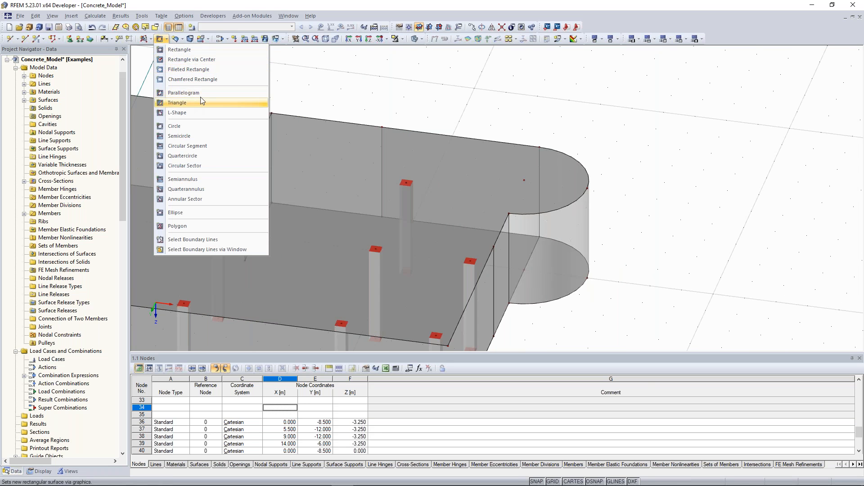
click(193, 131)
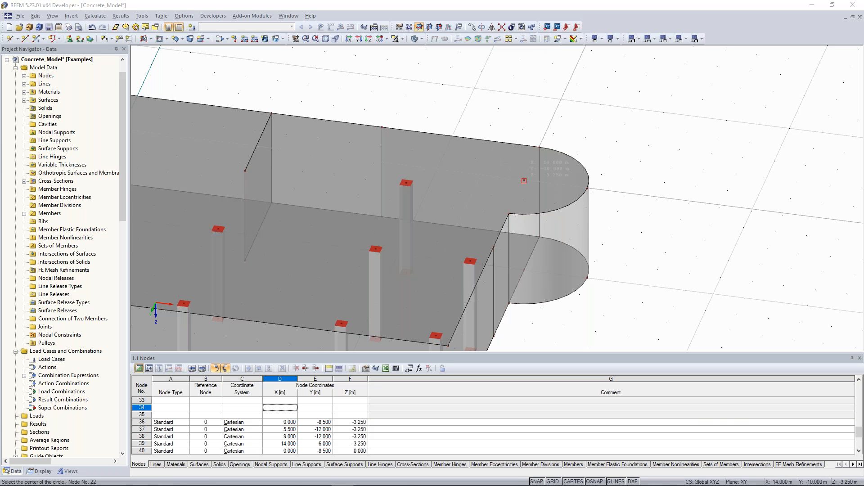
click(524, 181)
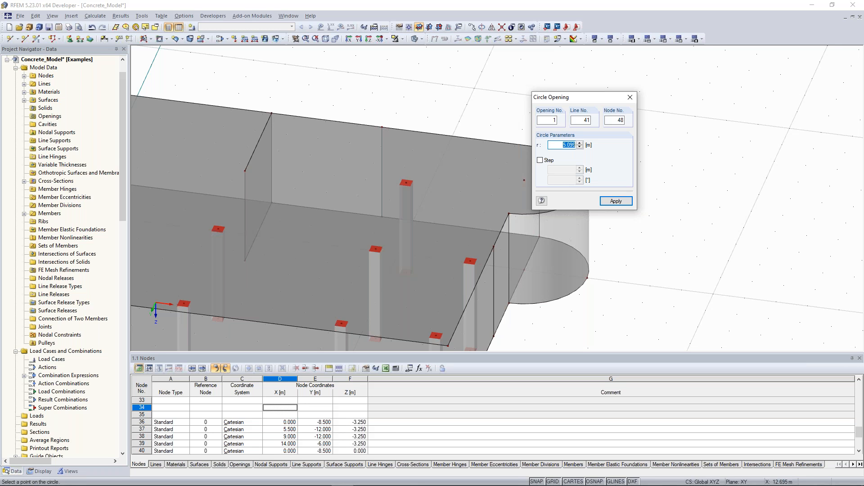
scroll(369, 198, down, 1)
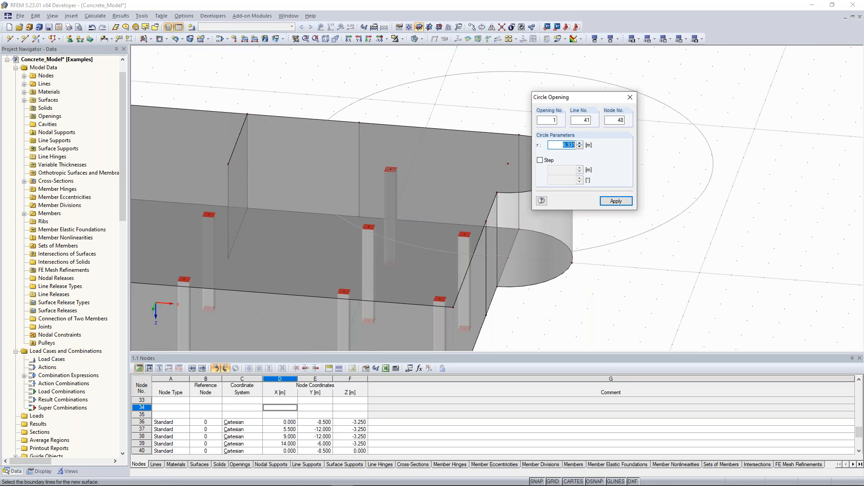
text(1.8)
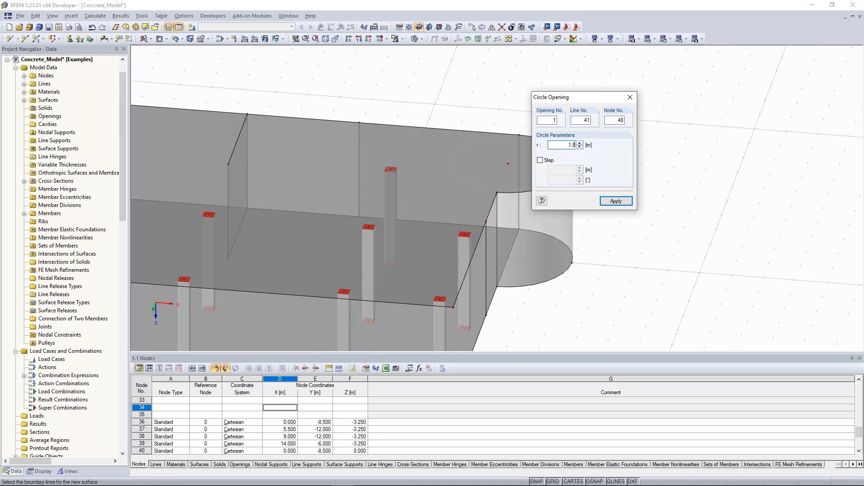
key(Return)
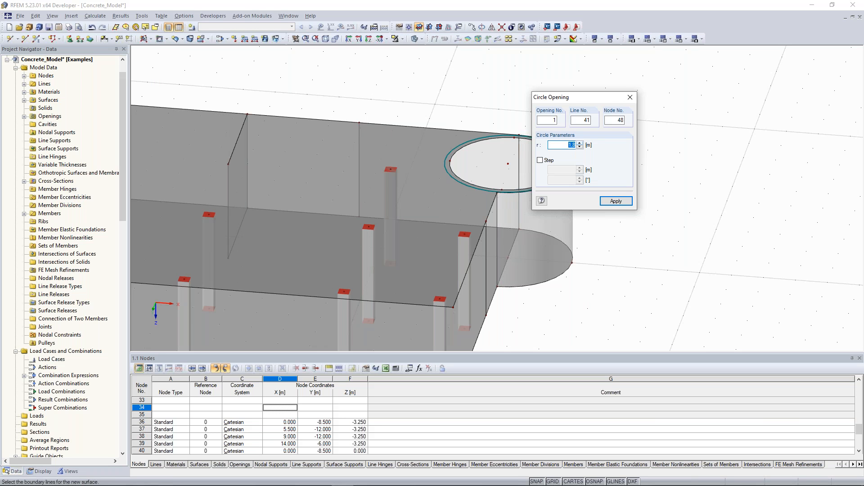
click(630, 97)
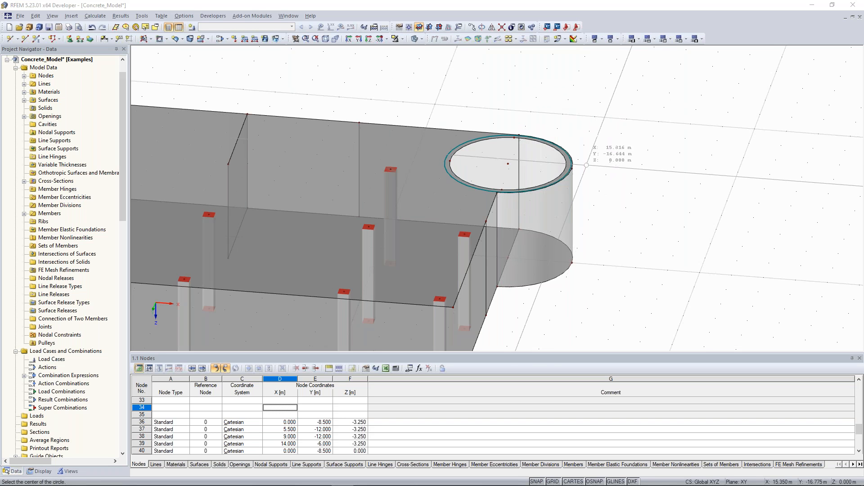
key(Escape)
ctrl+middle_drag(580, 166, 598, 160)
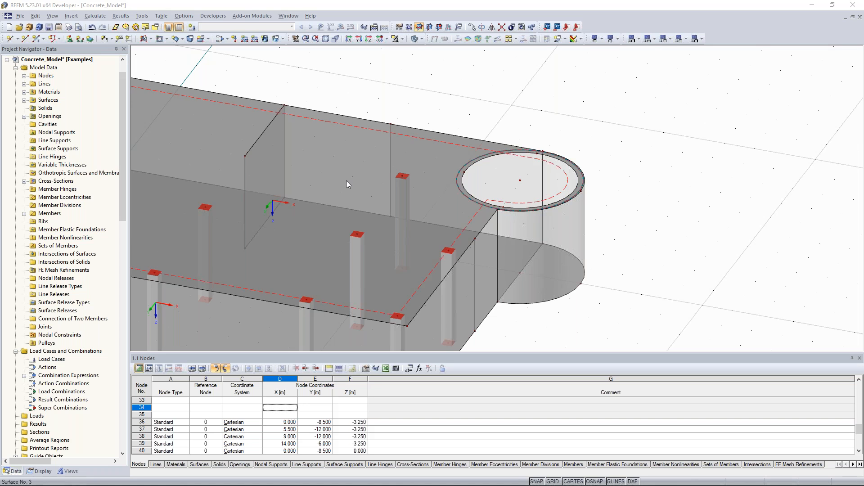
- Switch to the browser and view the "Unterzüge und Pilaster" picture among the Google image results for "unterzug"
middle_drag(454, 101, 589, 102)
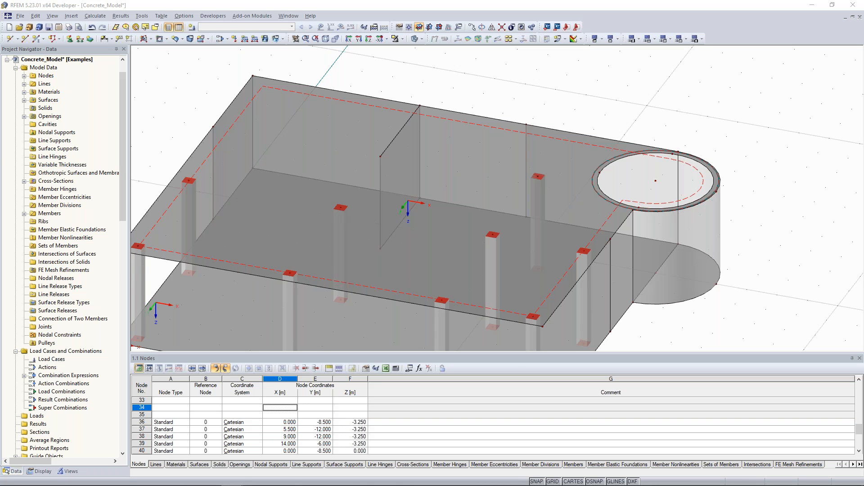
drag(119, 79, 472, 1)
click(128, 78)
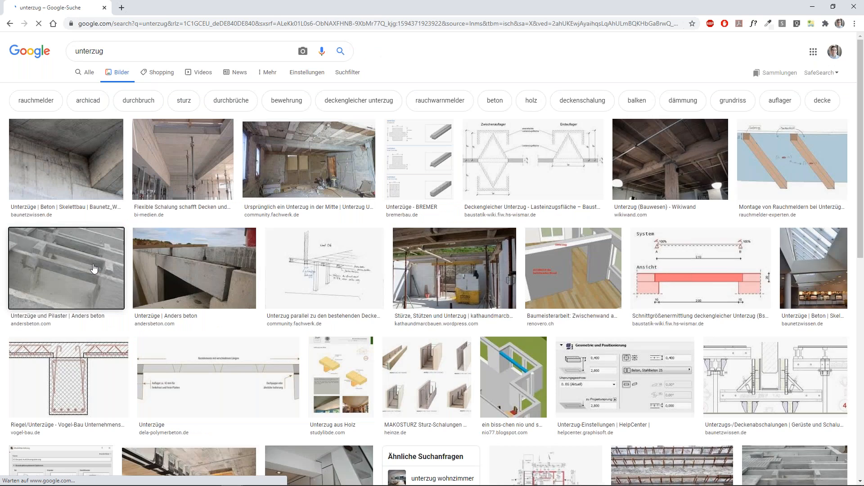
click(90, 270)
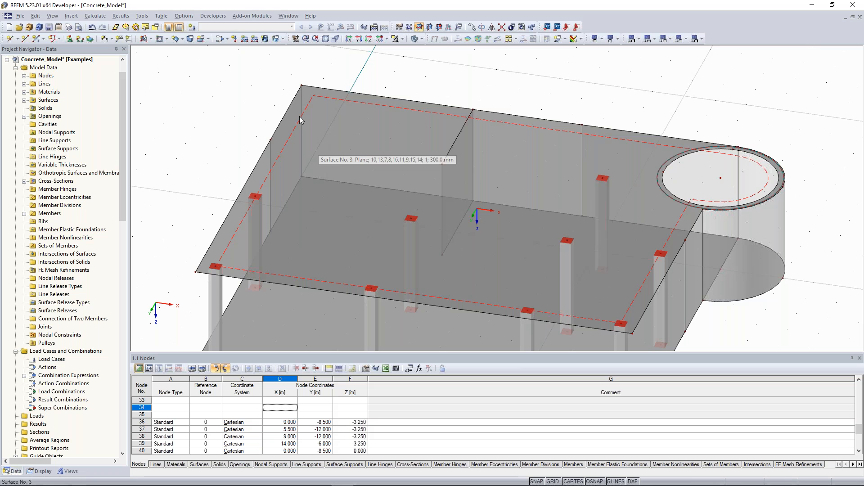
- Switch back to RFEM and check the member definition in the front corner column's line properties, closing them without changes
middle_drag(250, 100, 234, 112)
middle_drag(207, 281, 248, 227)
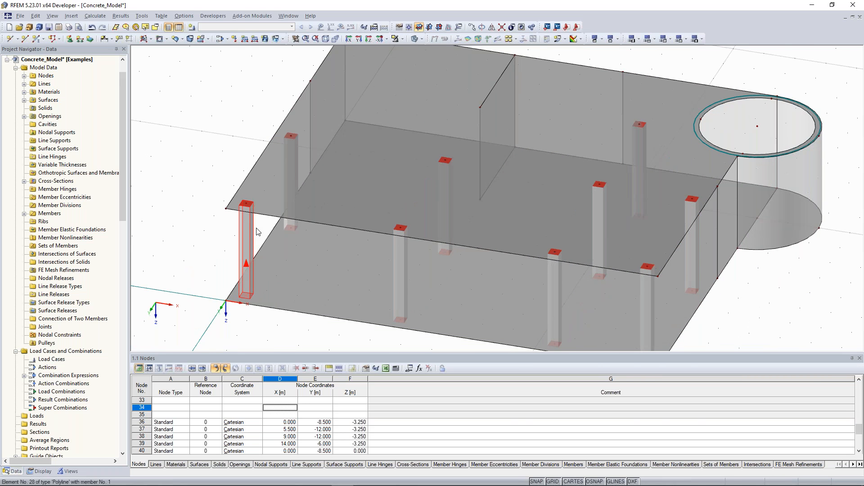
right_click(246, 235)
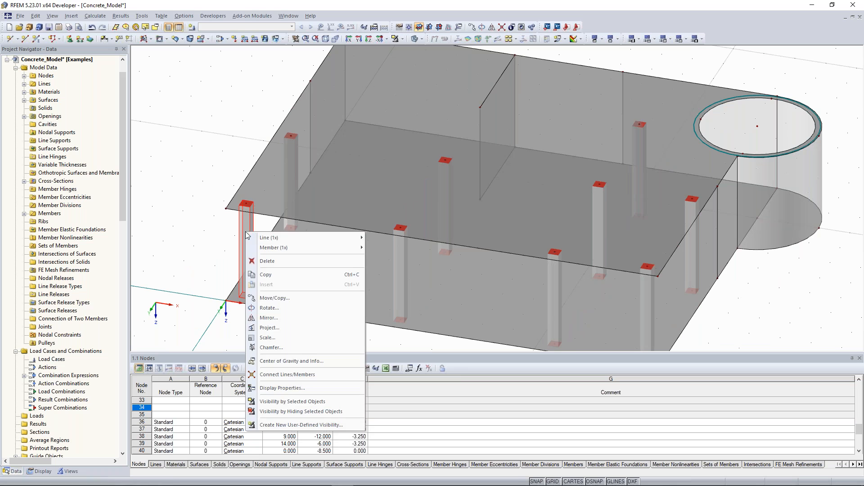
mouse_move(270, 237)
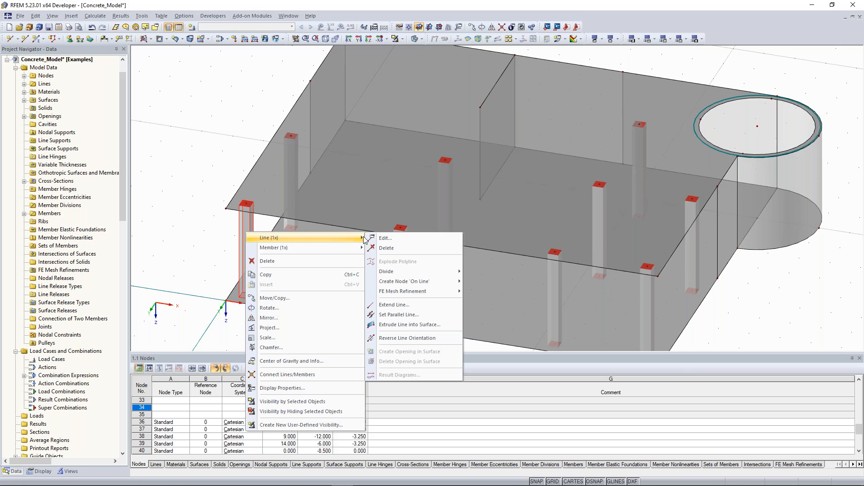
click(383, 238)
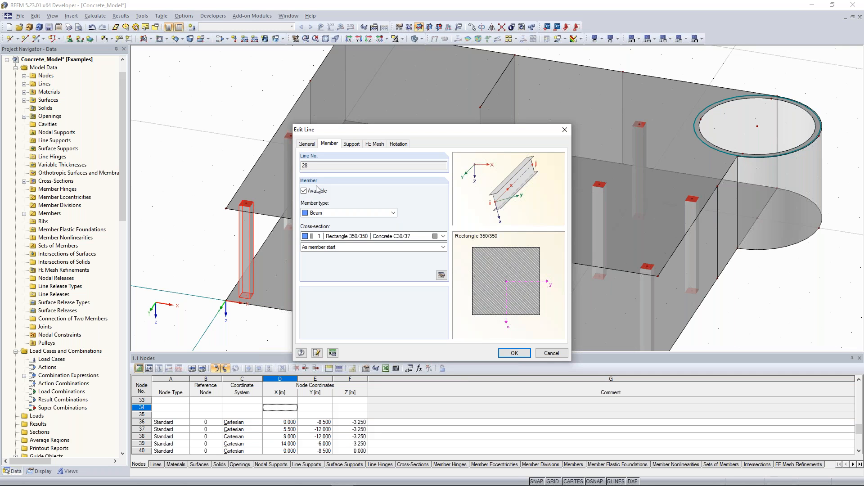
click(565, 130)
middle_drag(270, 73, 228, 139)
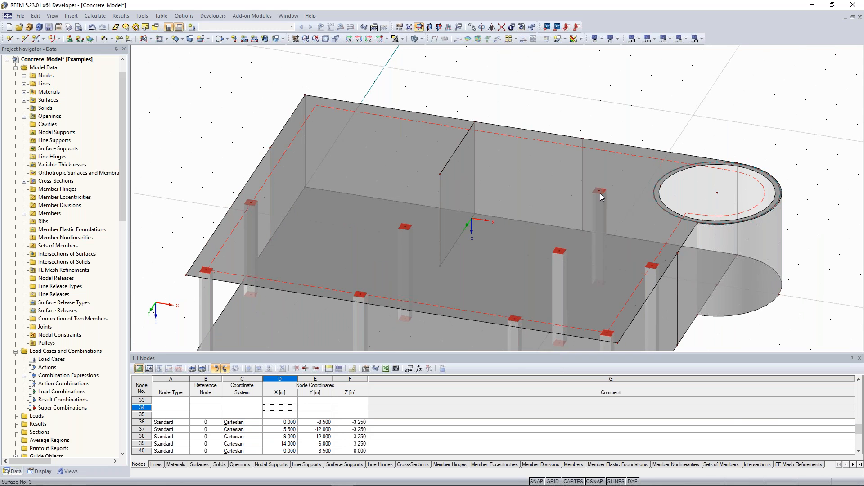
middle_drag(550, 103, 535, 130)
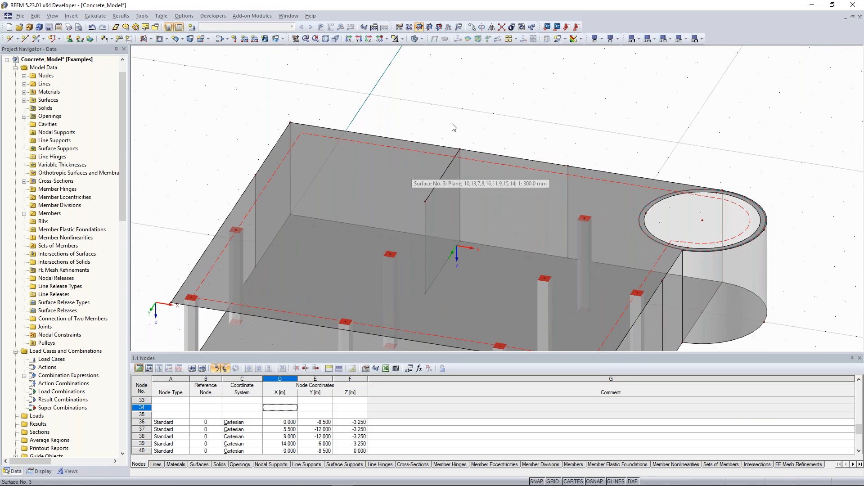
- Draw lines in the ceiling slab from the edge node at X 0.000 m, Y -8.500 m through the inner wall's end to the column head at X 10.500 m, Y -9.000 m
middle_drag(470, 115, 469, 108)
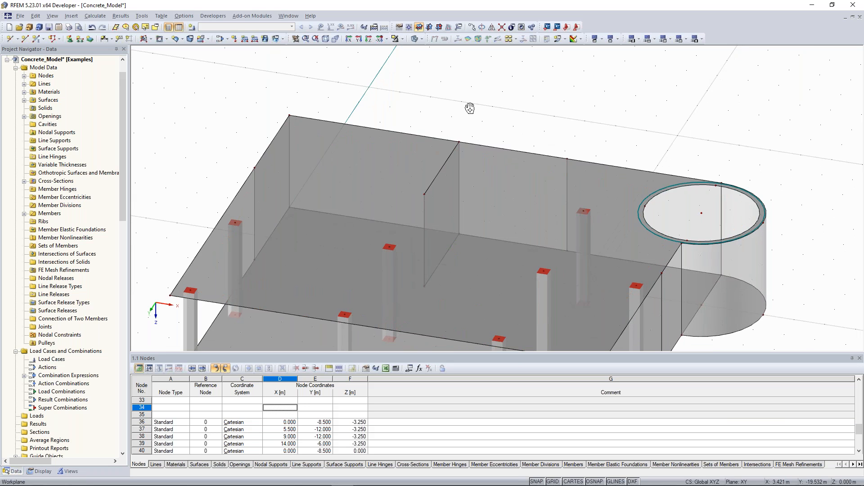
middle_drag(469, 108, 488, 96)
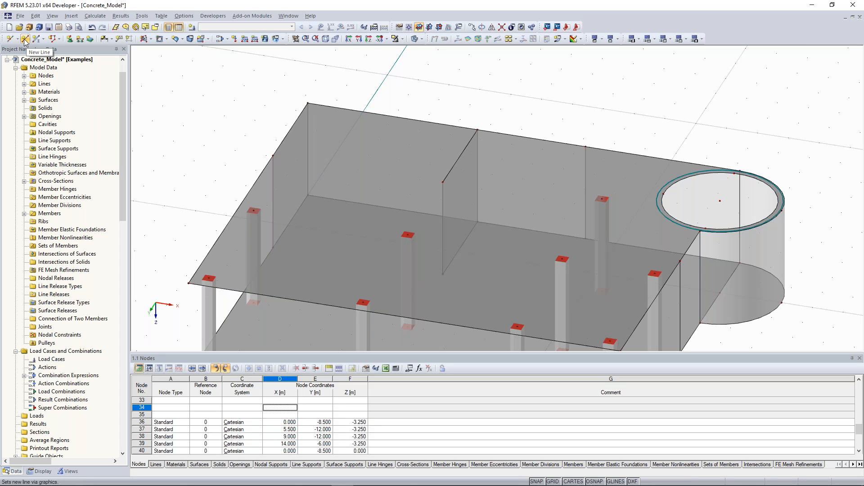
click(25, 41)
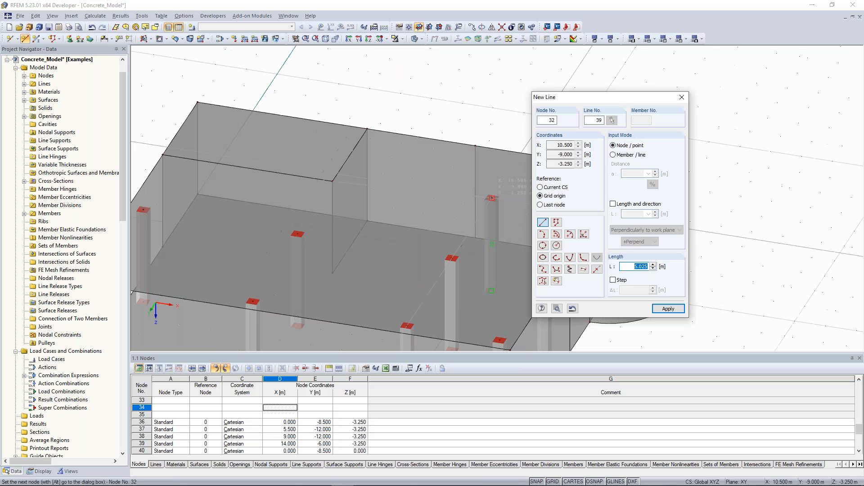
click(492, 198)
right_click(493, 108)
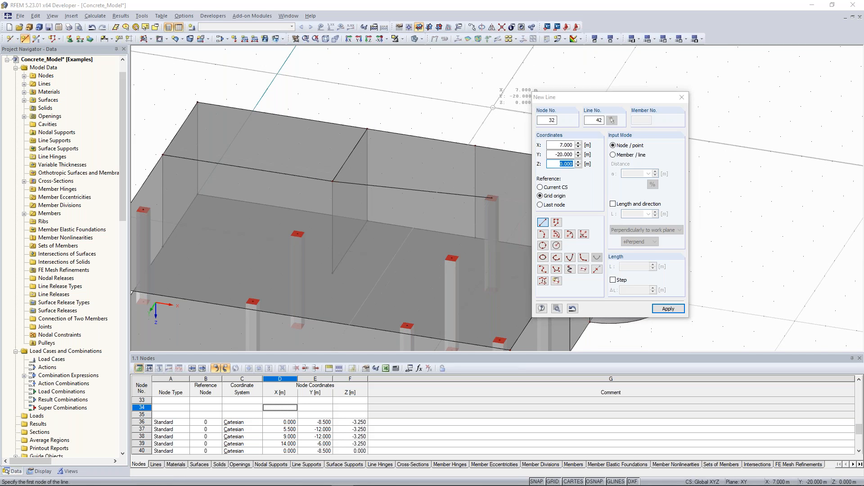
right_click(493, 107)
- Examine in plan view how the new line between the inner wall's end and the column aligns with the rest of the beam line
scroll(493, 108, down, 2)
ctrl+middle_drag(534, 120, 322, 182)
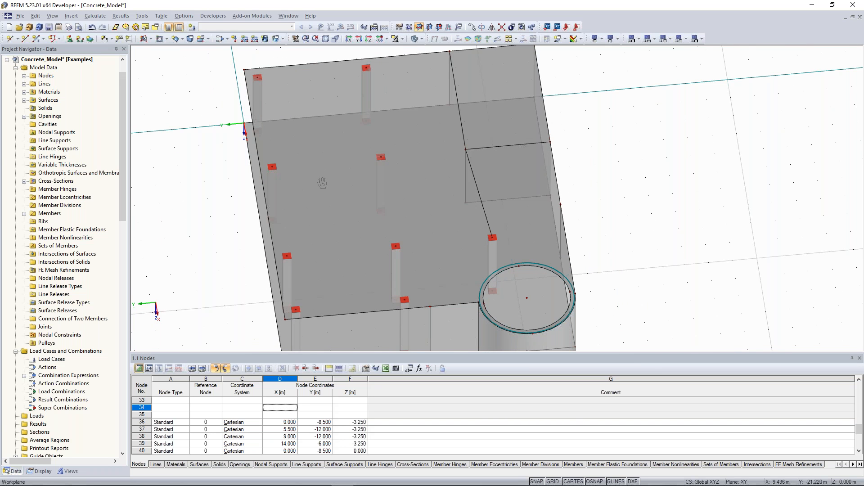
click(379, 39)
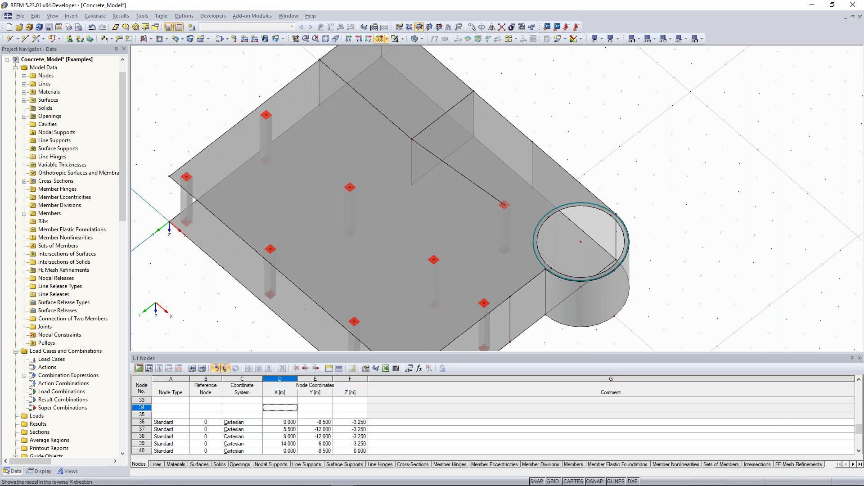
click(368, 39)
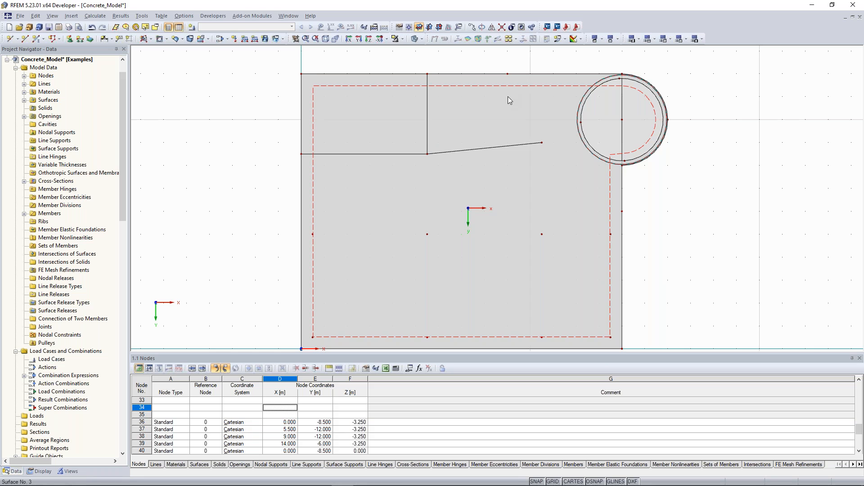
scroll(522, 119, up, 1)
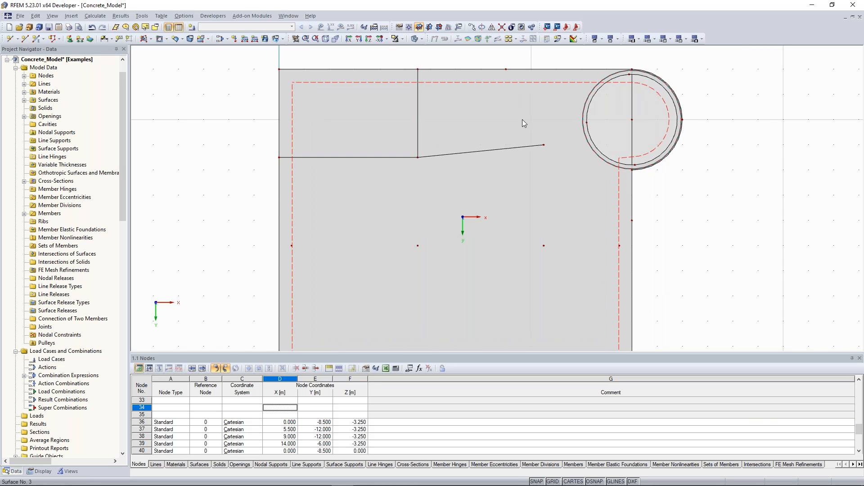
middle_drag(523, 120, 515, 117)
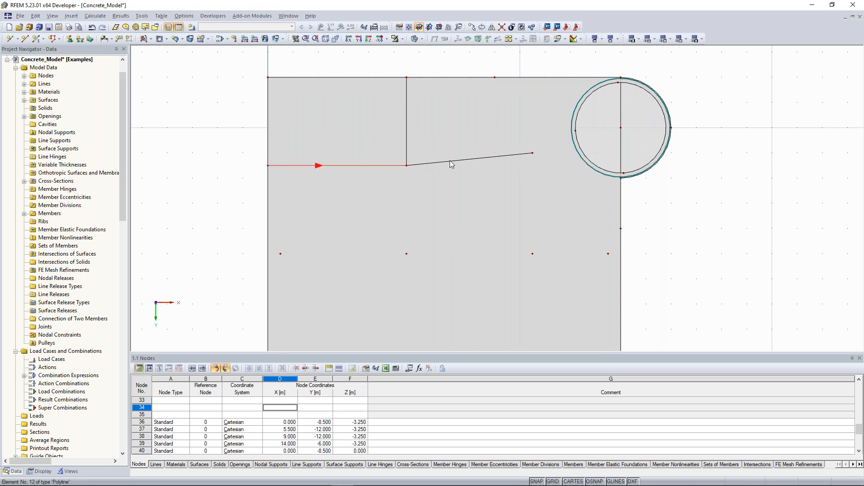
middle_drag(540, 72, 532, 69)
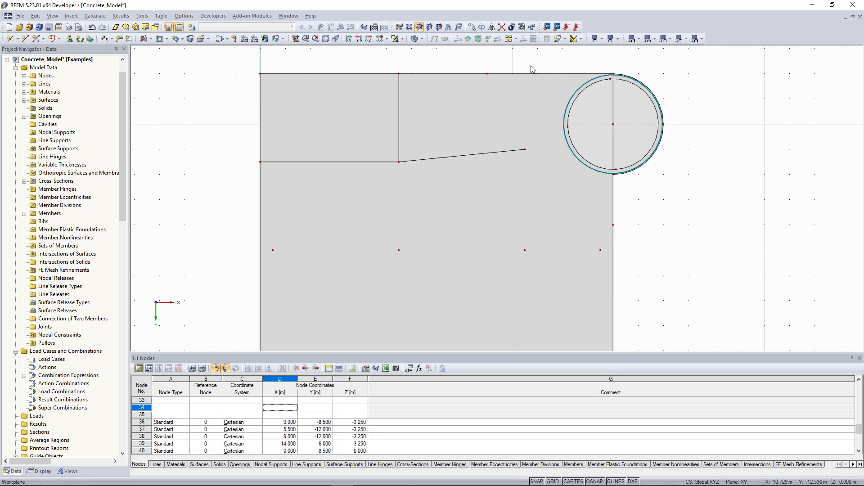
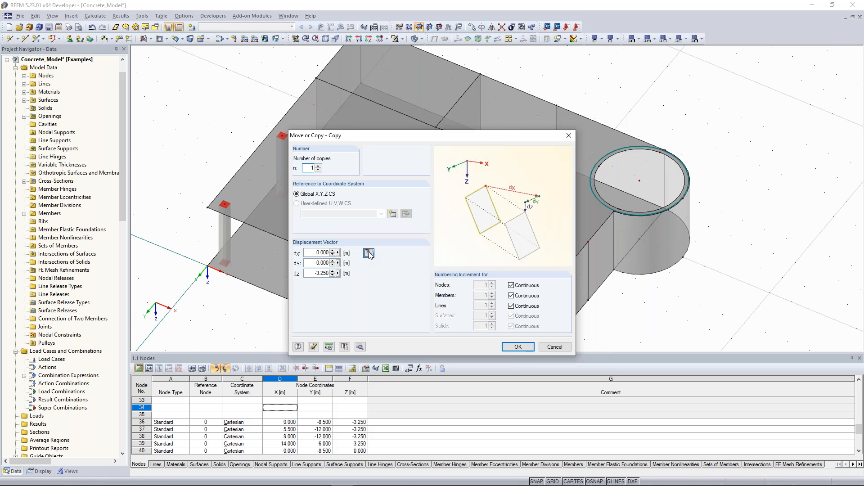
- Try to copy the column at the beam line's end once, with a displacement of 0 m in X, 0.500 m in Y and 0 m in Z
click(408, 247)
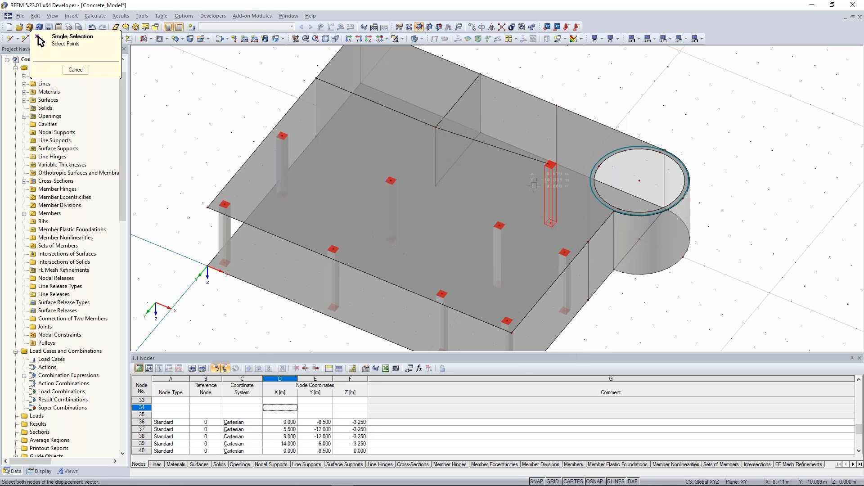
click(550, 163)
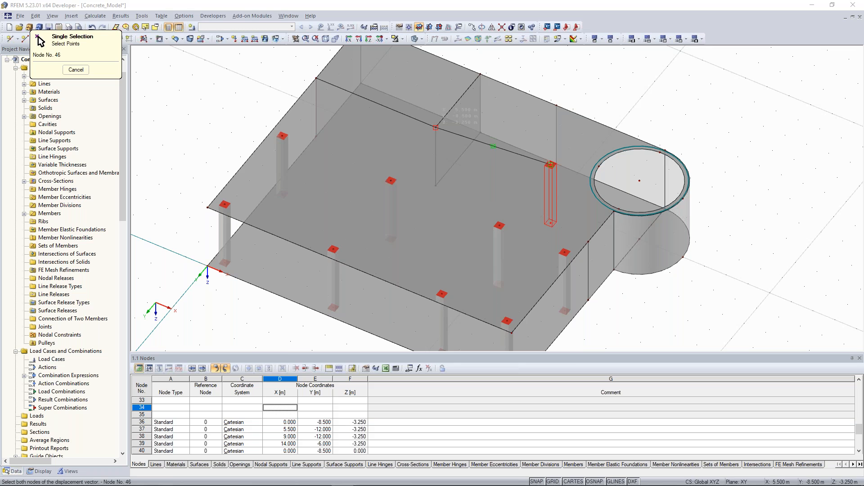
click(493, 146)
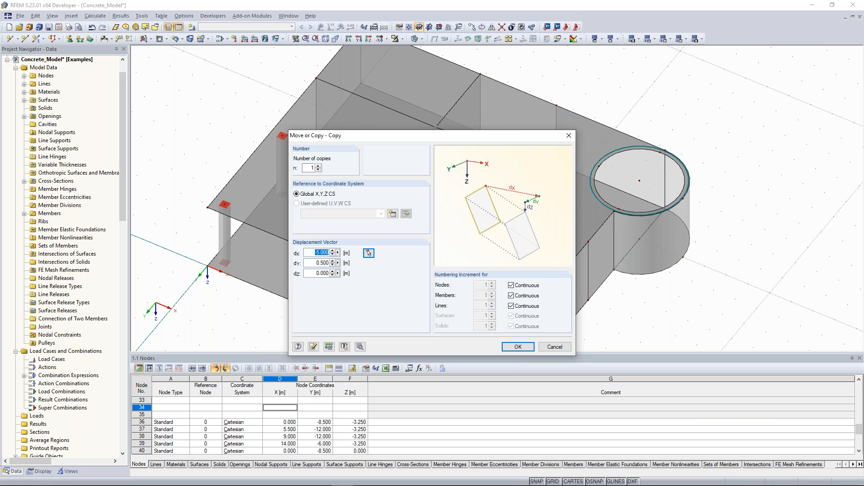
text(0)
click(517, 346)
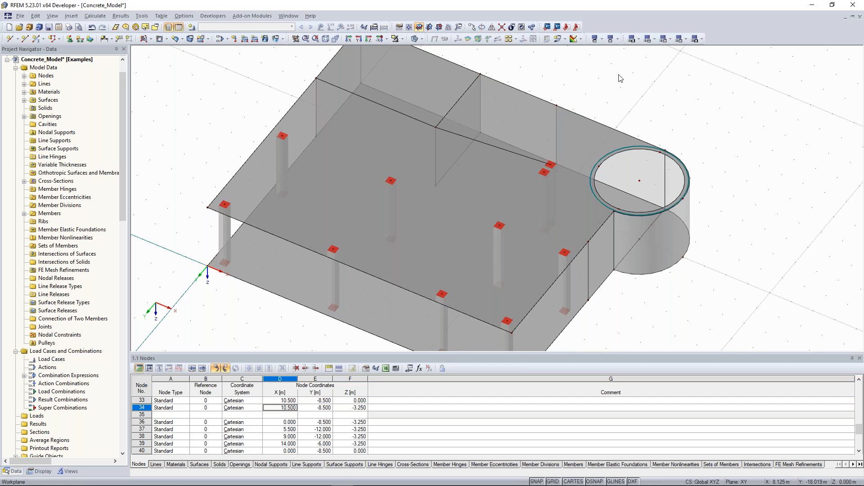
ctrl+middle_drag(623, 80, 700, 214)
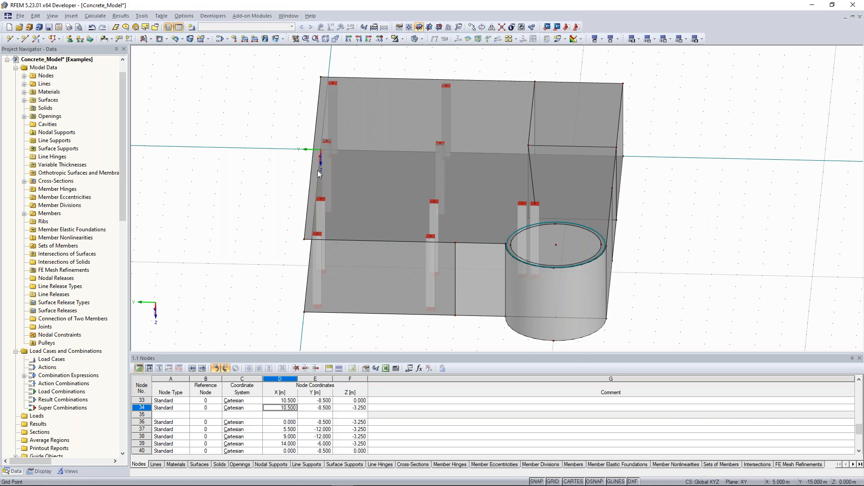
- Move the column at the beam line's end by 0.500 m in Y, using zero copies, and check the alignment in plan view
key(ctrl+m)
key(Return)
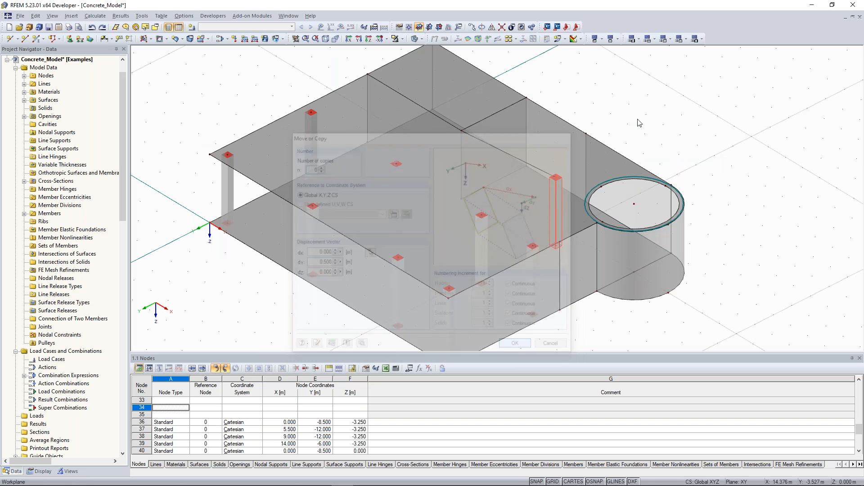
ctrl+middle_drag(531, 105, 606, 94)
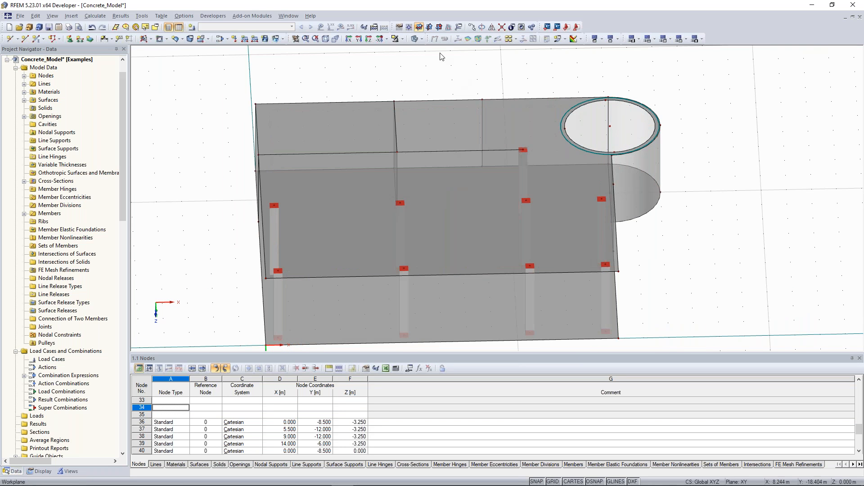
click(369, 38)
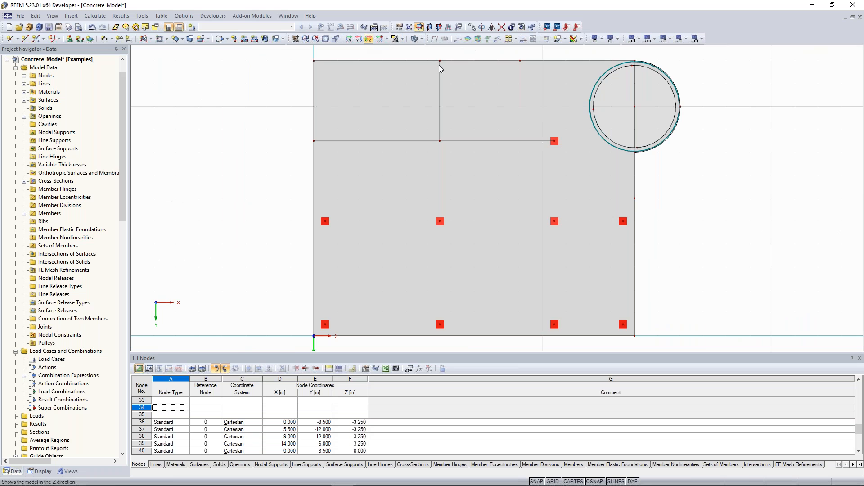
scroll(655, 193, down, 1)
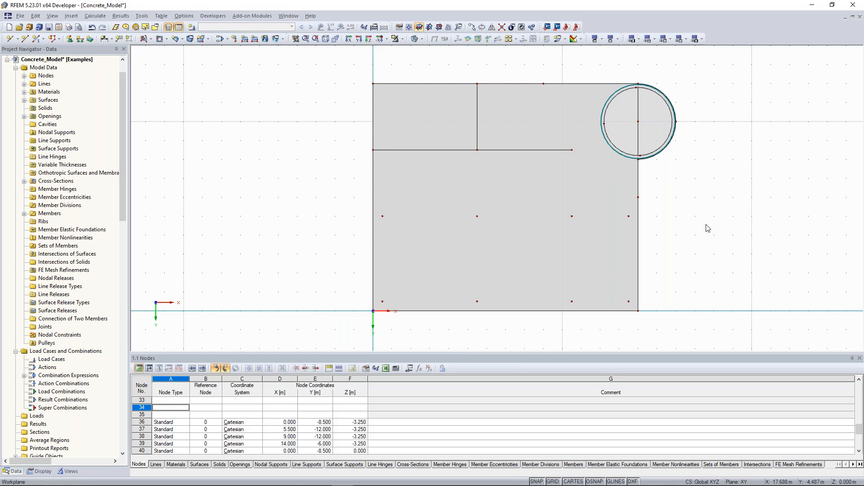
- Start a new member on both lines of the beam axis, assigning a new Rectangle 200/150 cross-section in Concrete C30/37
ctrl+middle_drag(706, 225, 572, 115)
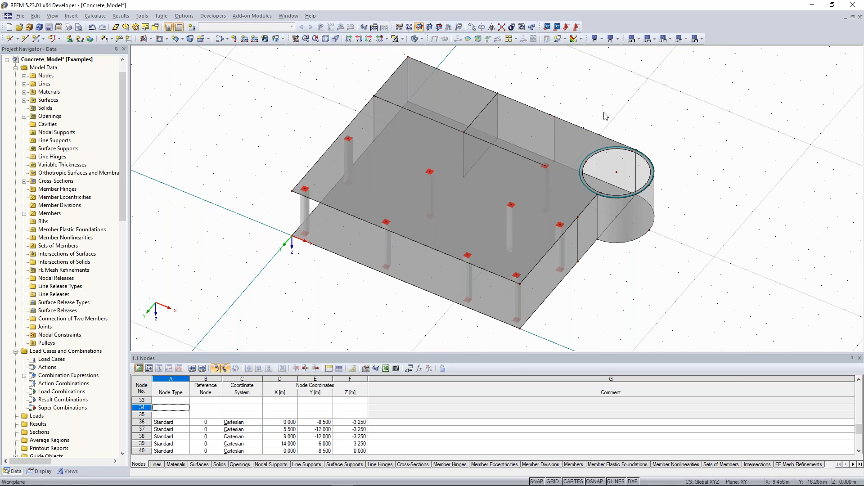
ctrl+middle_drag(594, 114, 485, 111)
click(390, 119)
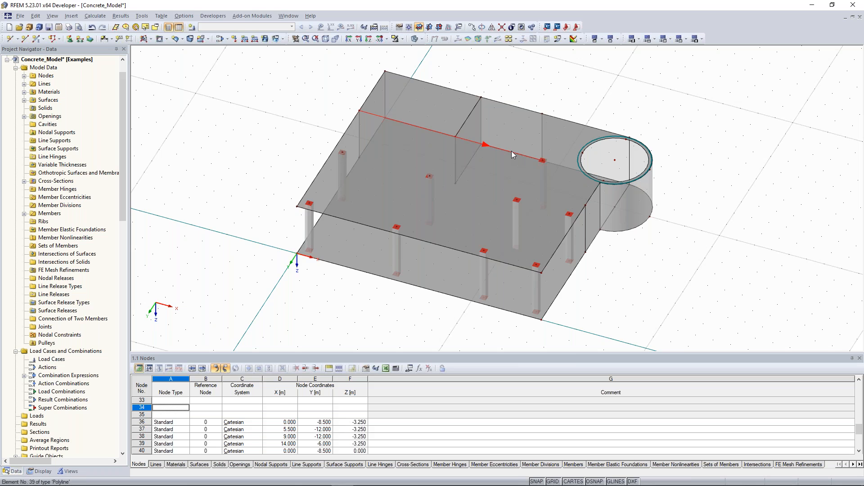
click(461, 268)
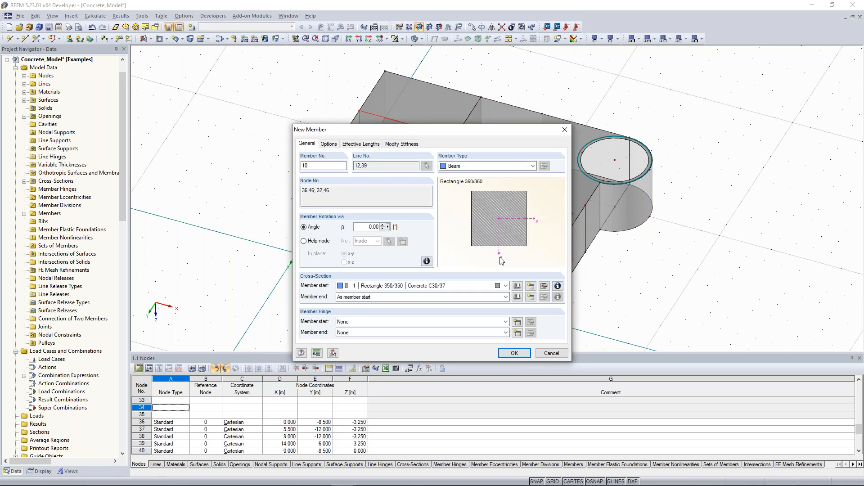
click(530, 286)
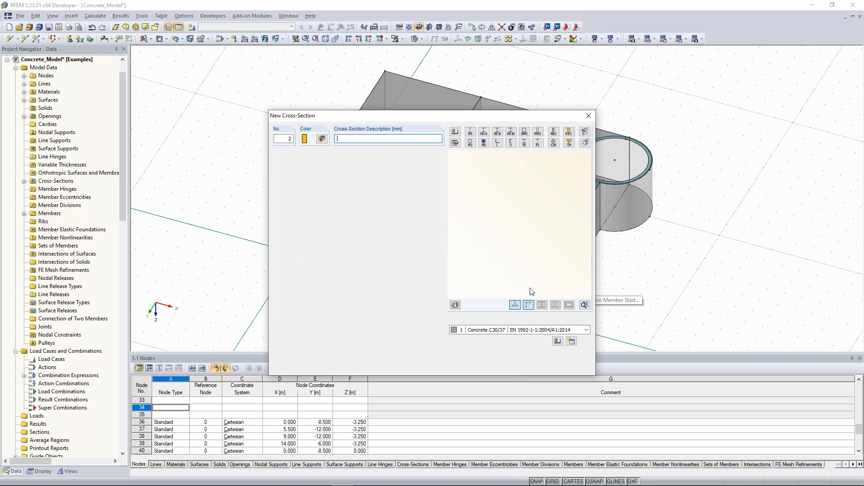
click(555, 132)
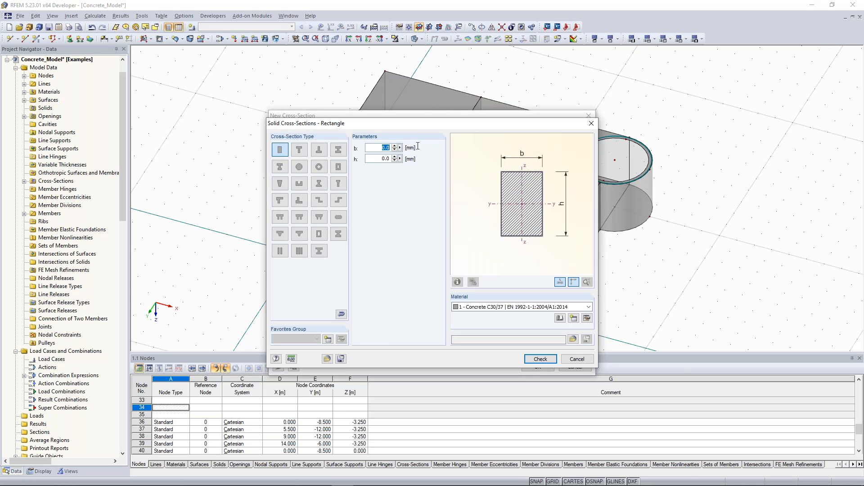
text(200)
key(Tab)
text(150)
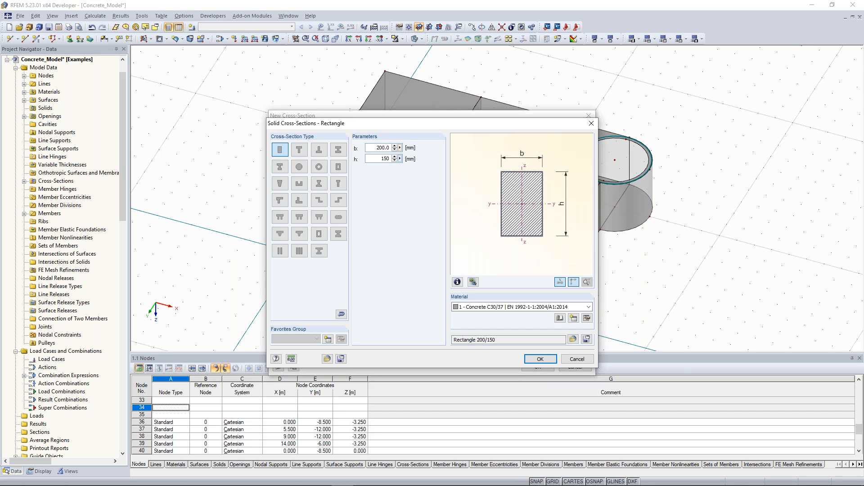
click(540, 363)
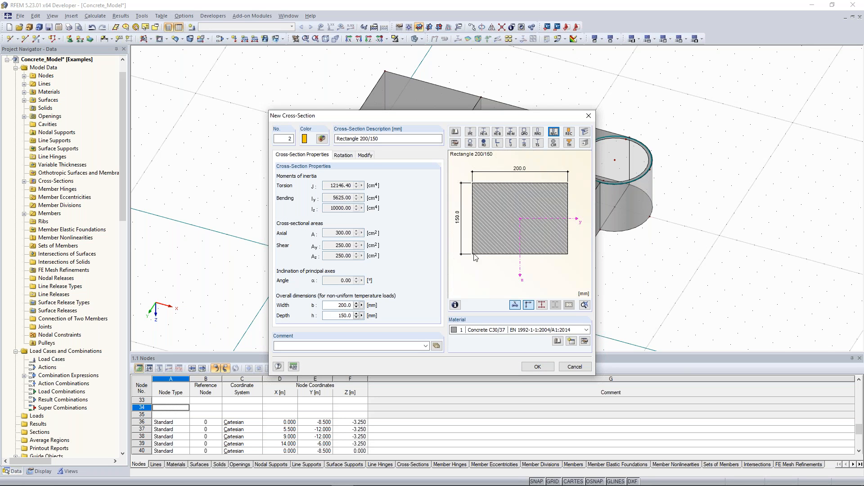
click(539, 367)
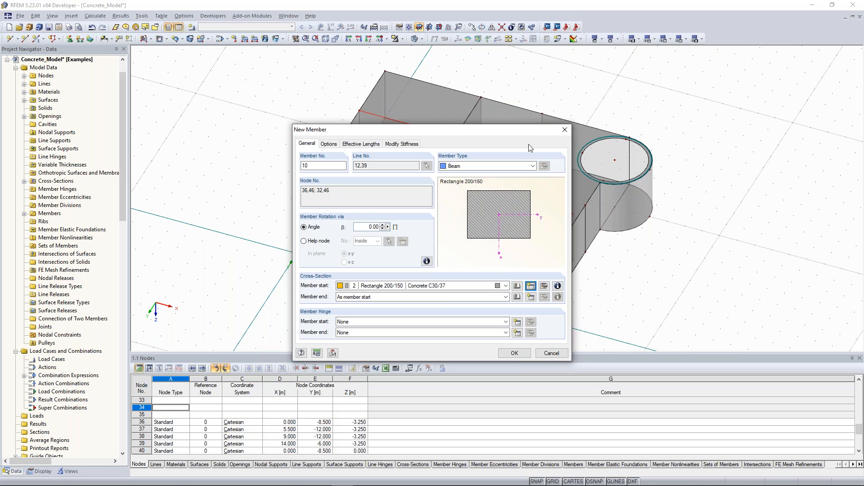
- Set the new member's type to Rib and position it on the +z-side of the surface
click(533, 166)
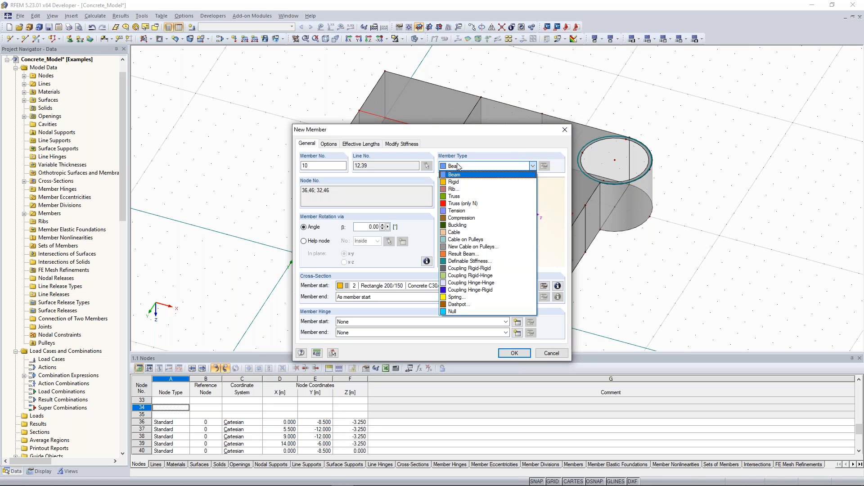
click(456, 189)
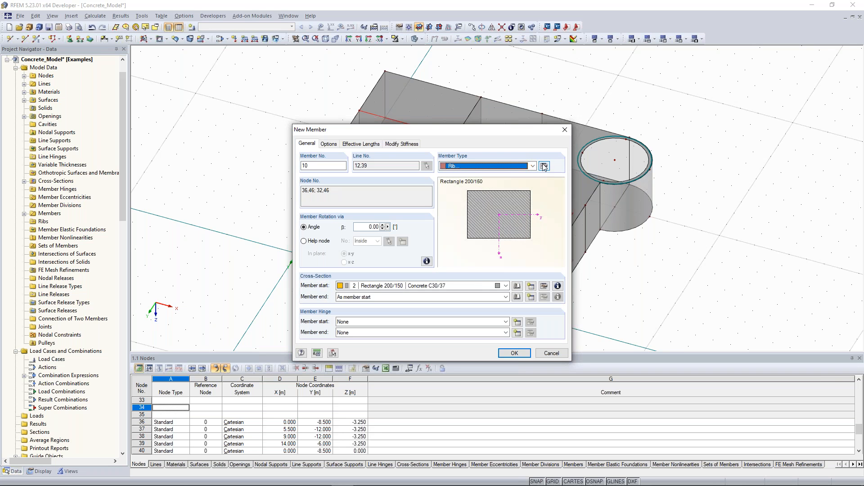
click(545, 166)
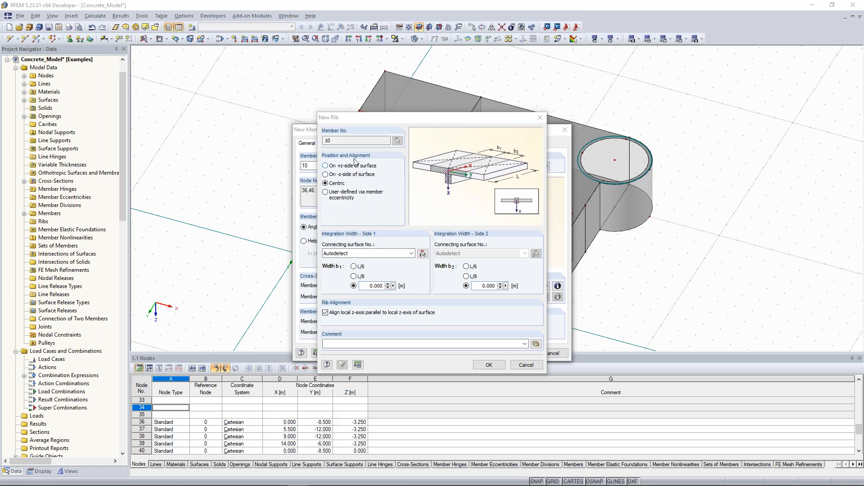
click(339, 176)
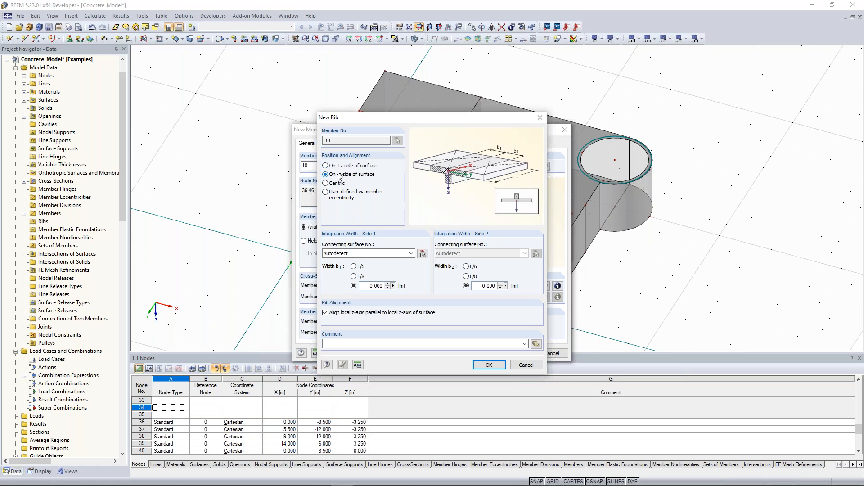
click(340, 166)
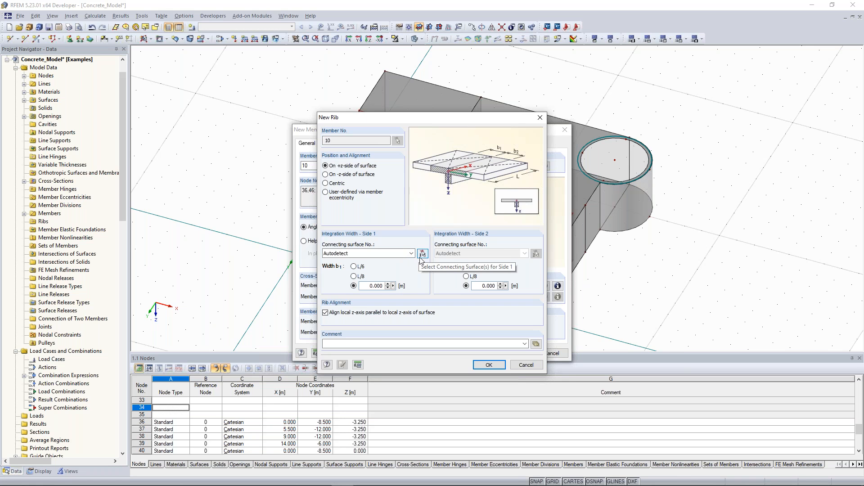
- Set the rib's integration width to L/8 on both sides, with the upper slab as connecting surface for each, and create the rib on both lines
click(355, 276)
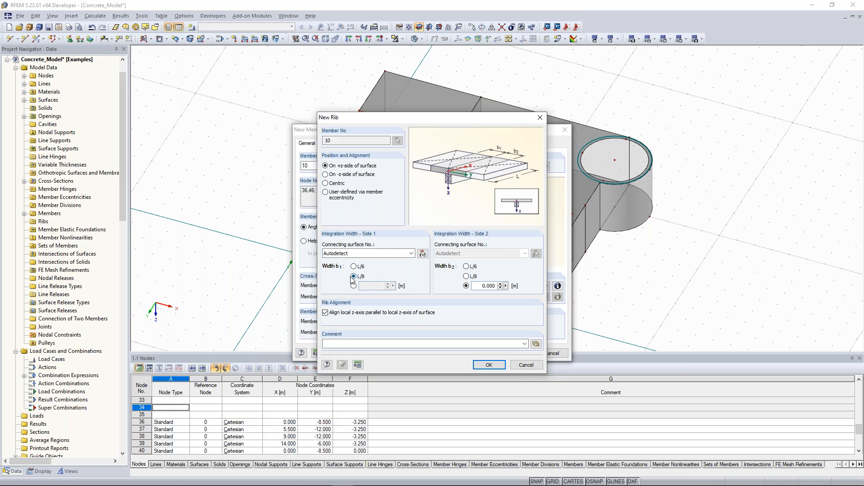
click(422, 254)
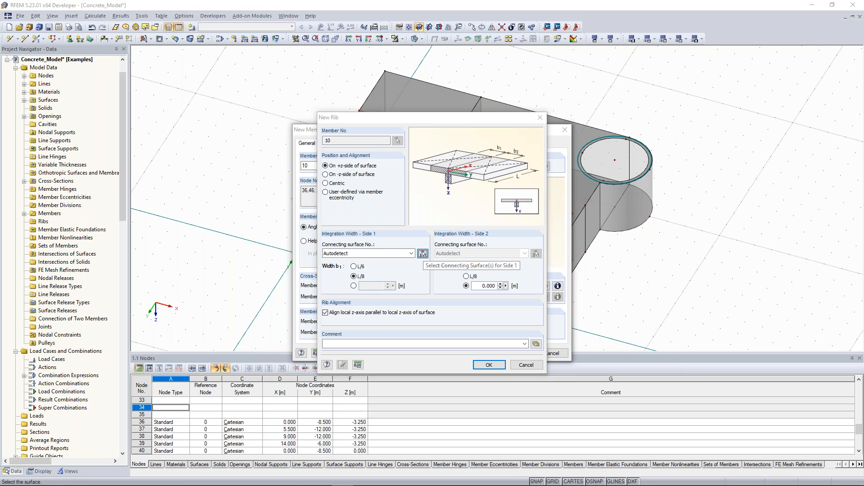
click(477, 136)
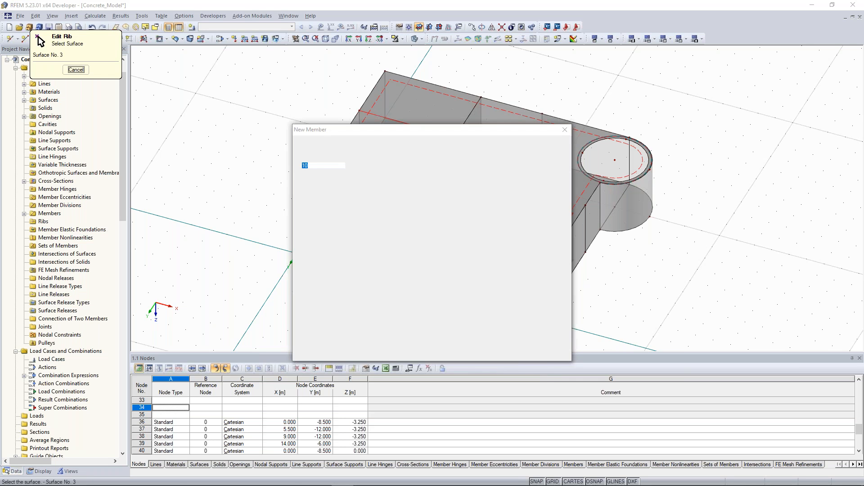
click(474, 276)
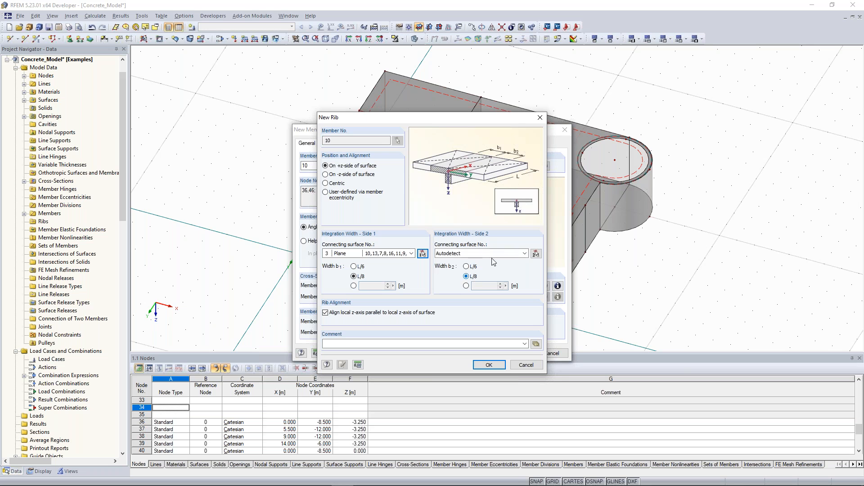
click(536, 254)
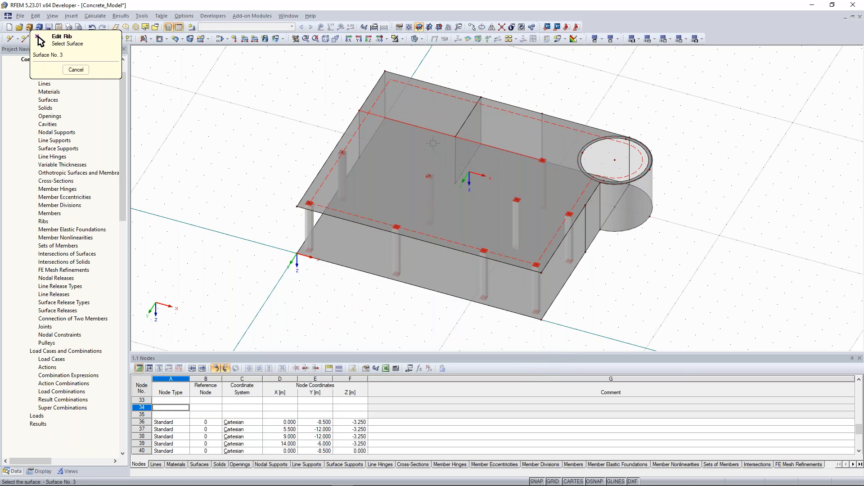
click(431, 149)
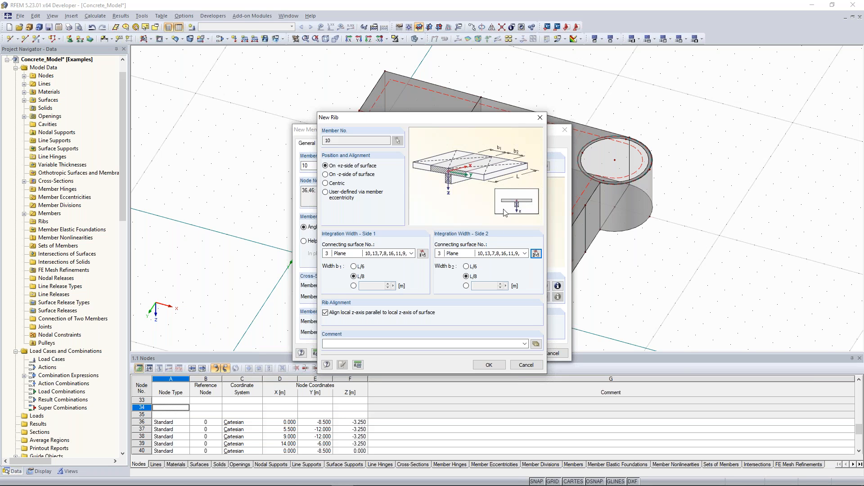
drag(436, 118, 228, 103)
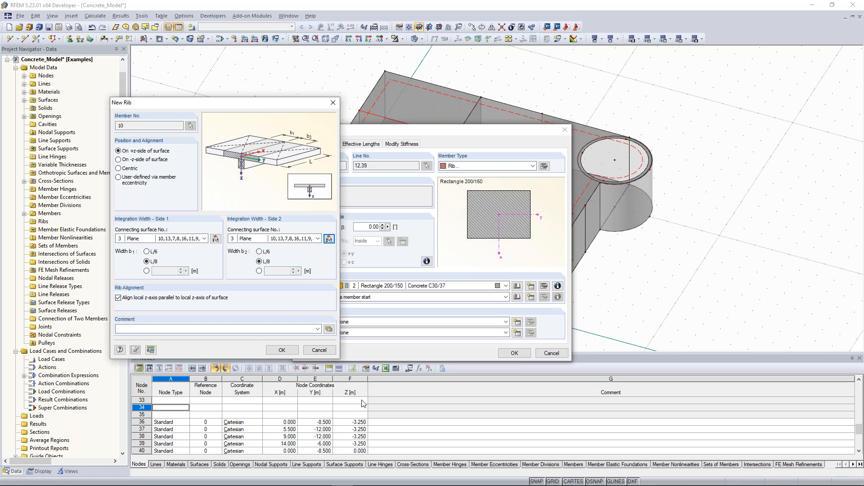
click(286, 353)
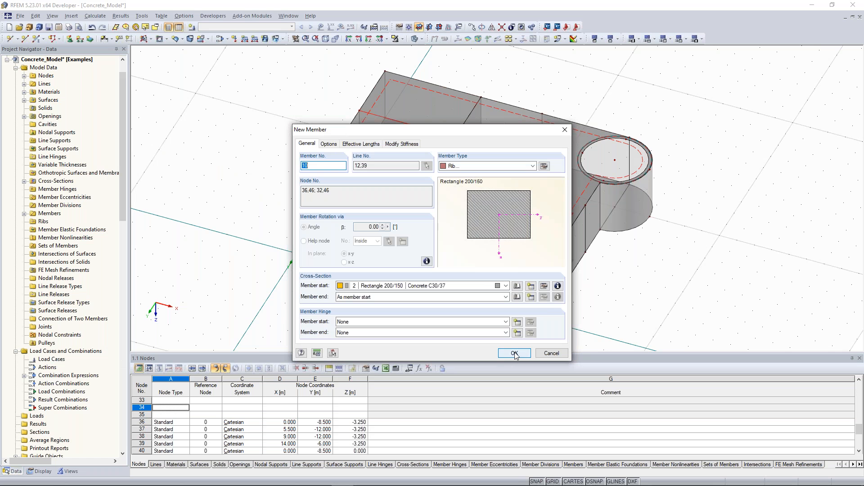
click(515, 354)
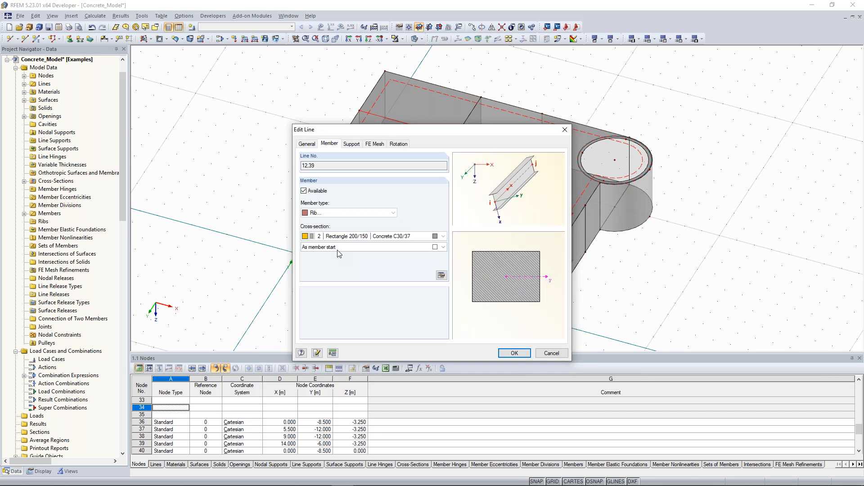
click(514, 353)
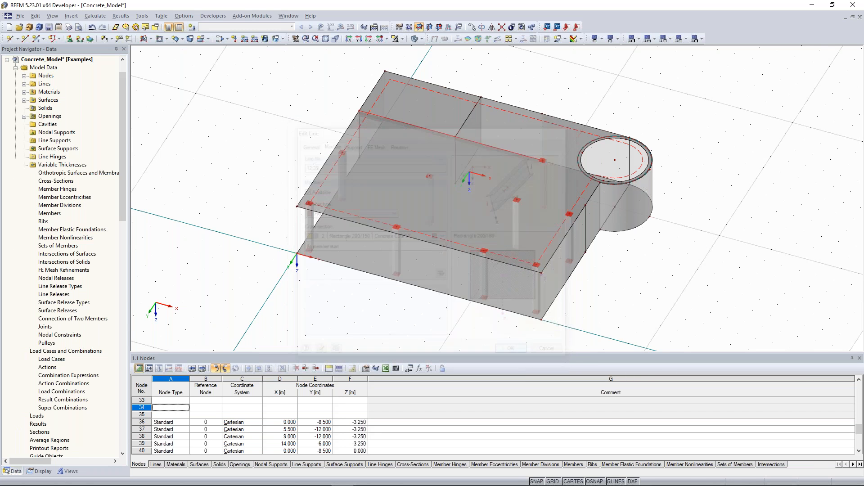
- Set the solid model's surface rendering to the last option that is filled including thickness
ctrl+middle_drag(233, 182, 402, 158)
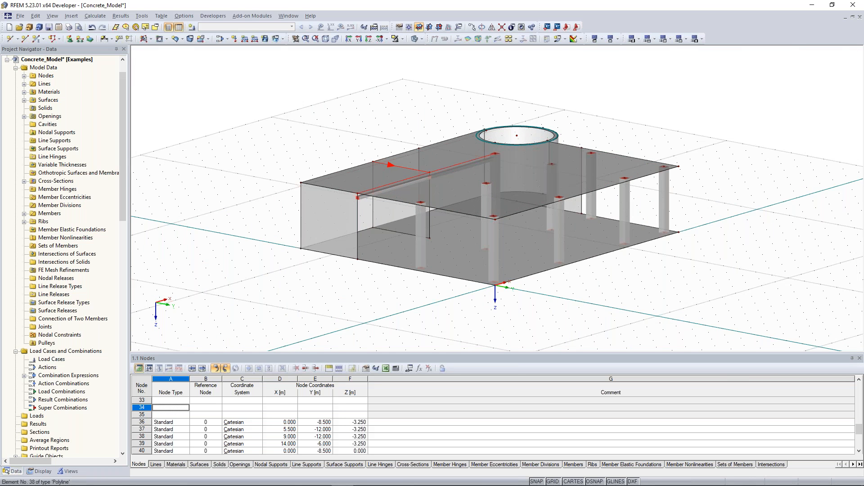
scroll(386, 163, up, 5)
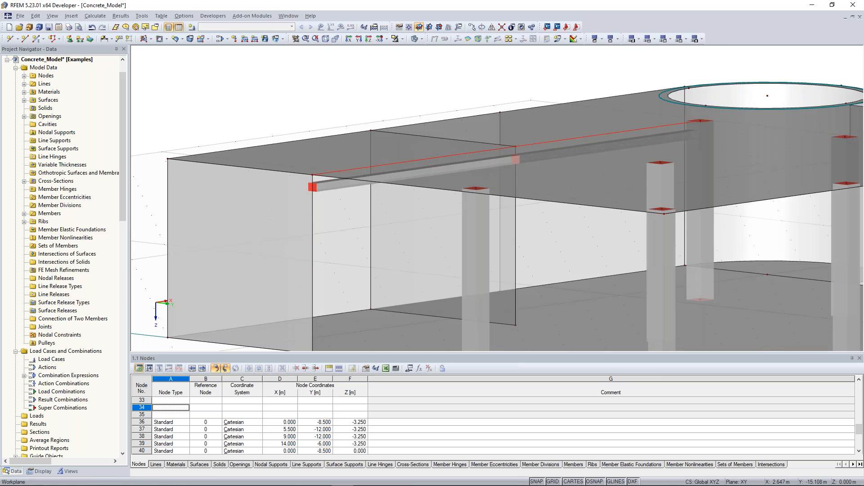
click(41, 471)
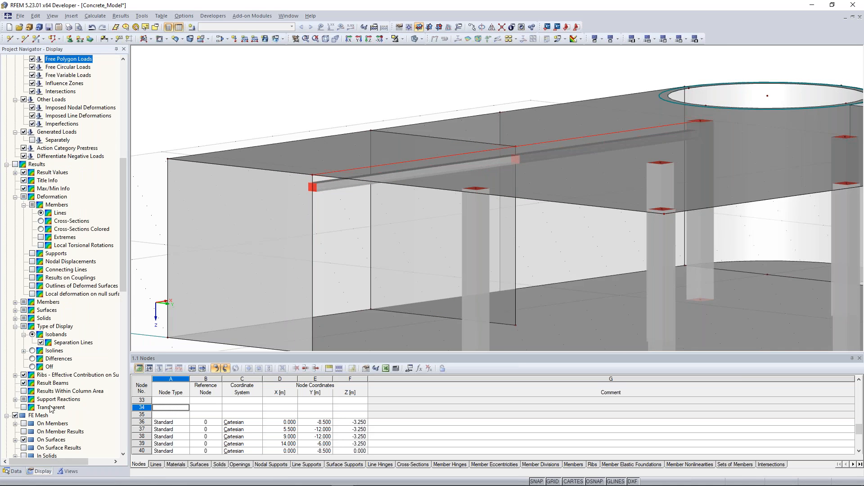
scroll(51, 409, down, 3)
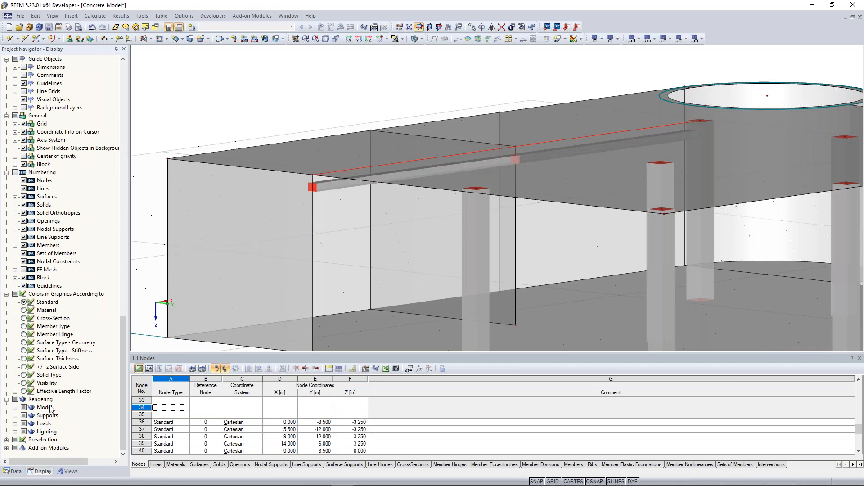
click(15, 408)
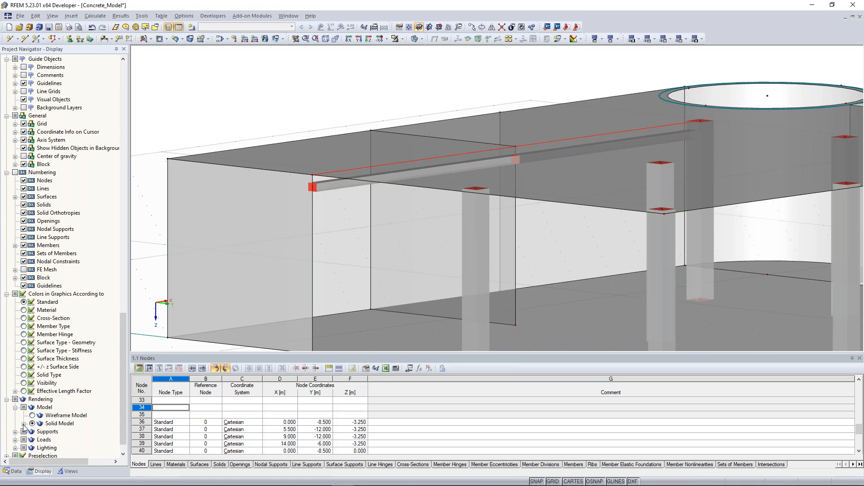
click(24, 424)
scroll(25, 428, down, 2)
click(32, 399)
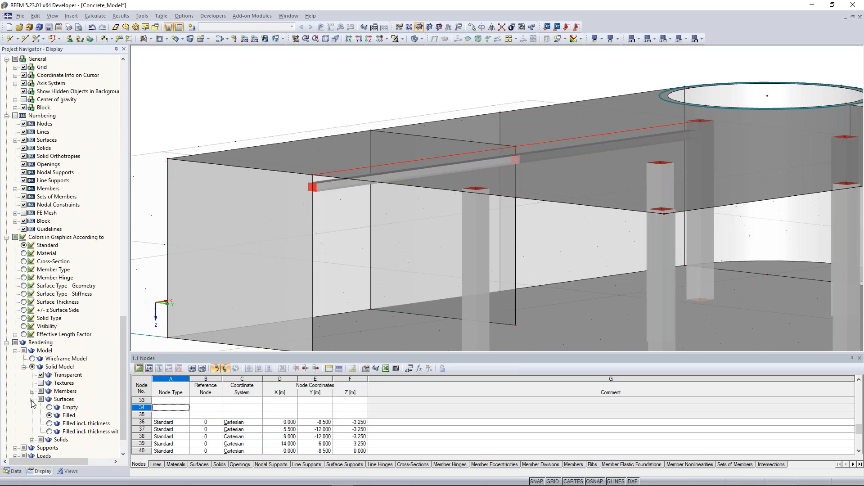
click(50, 432)
- Examine how the rib sits under the upper slab at the wall, and return the surface rendering to Filled
middle_drag(390, 169, 339, 118)
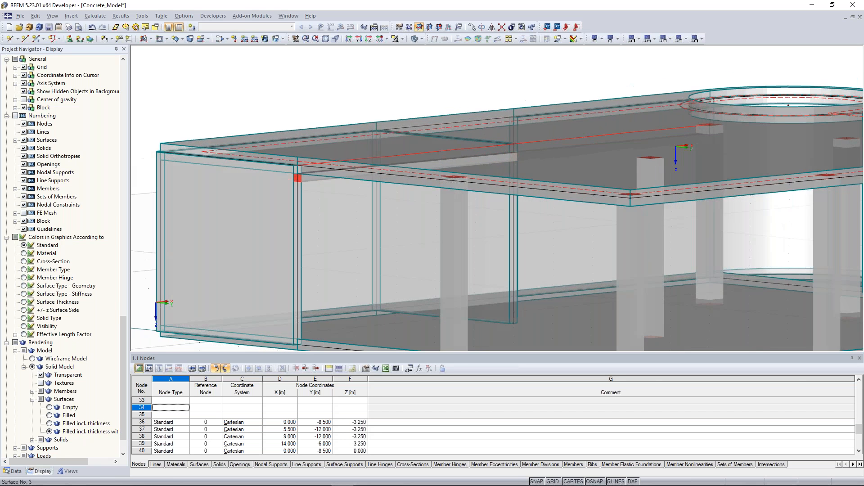
scroll(331, 144, up, 5)
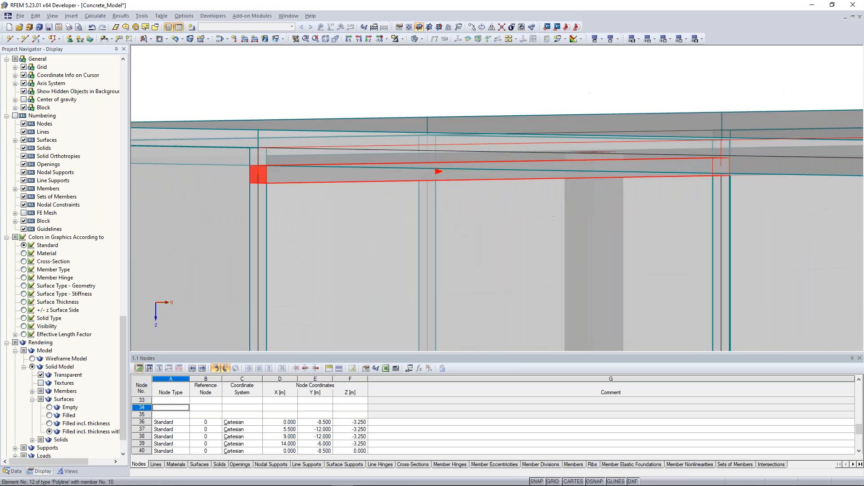
scroll(336, 147, up, 2)
middle_drag(338, 162, 344, 172)
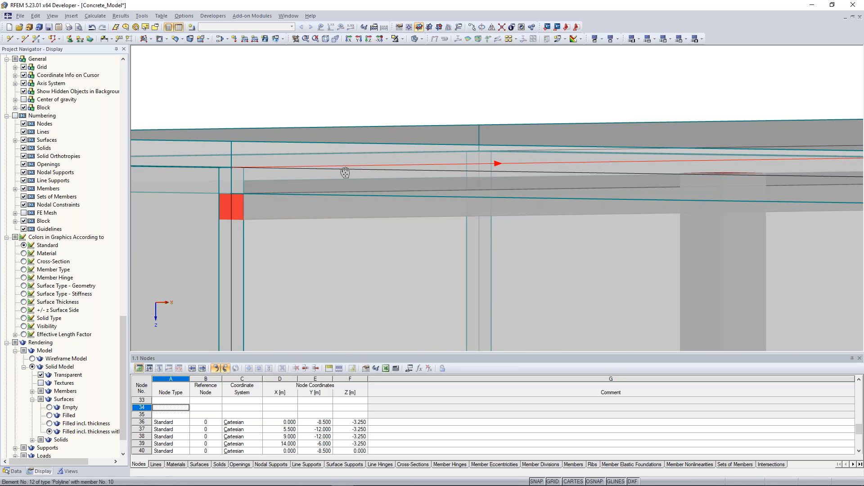
middle_drag(345, 172, 349, 157)
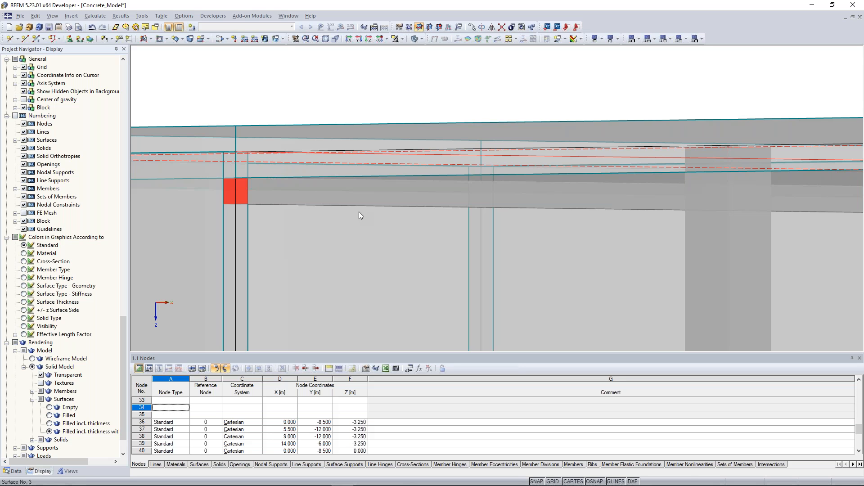
middle_drag(358, 212, 370, 232)
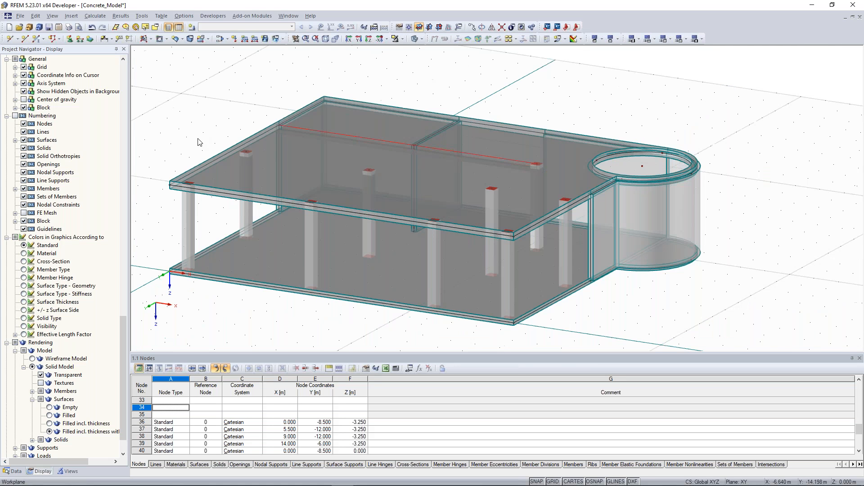
scroll(189, 135, down, 3)
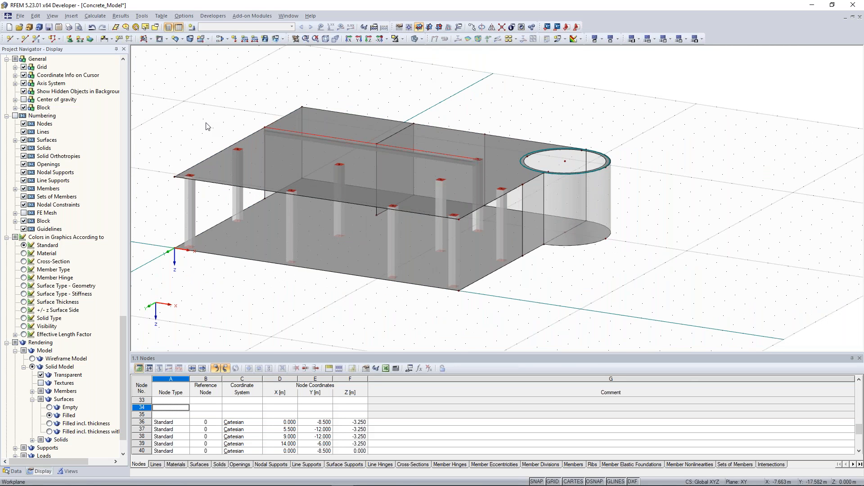
middle_drag(216, 122, 381, 251)
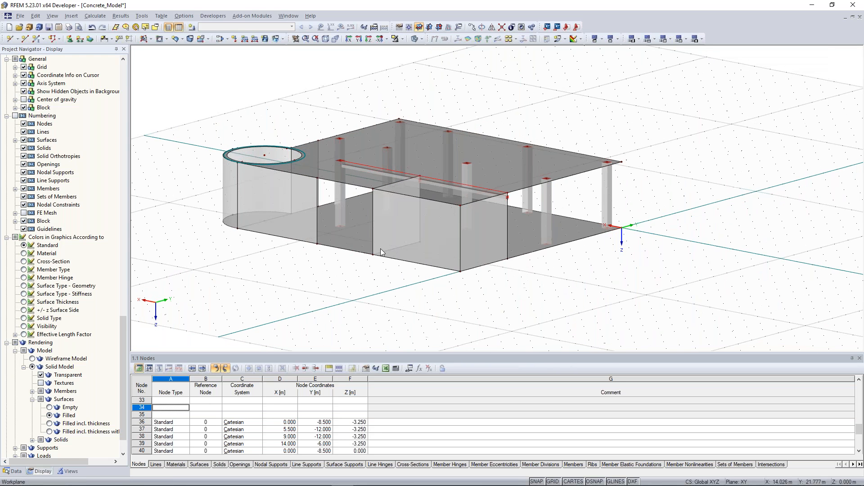
click(412, 217)
scroll(413, 218, up, 2)
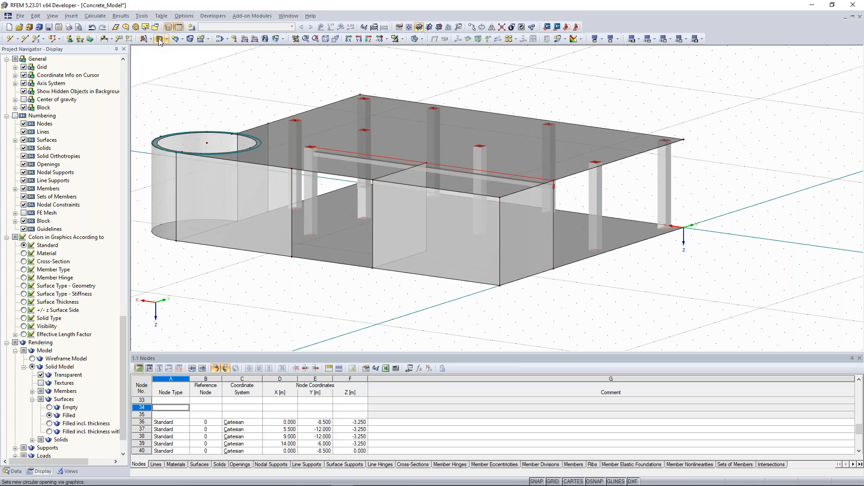
click(158, 39)
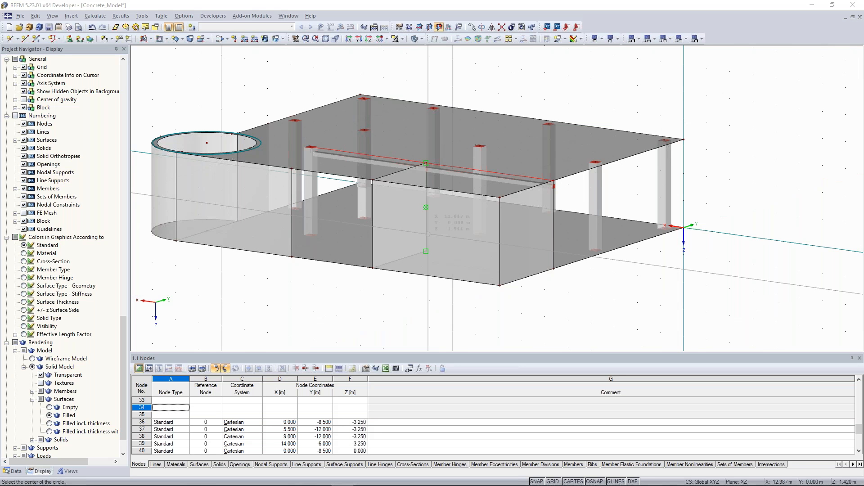
click(414, 27)
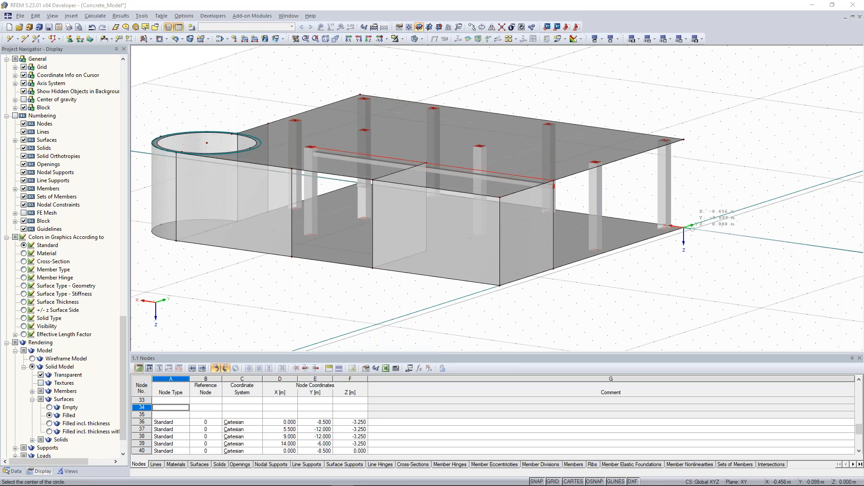
key(Escape)
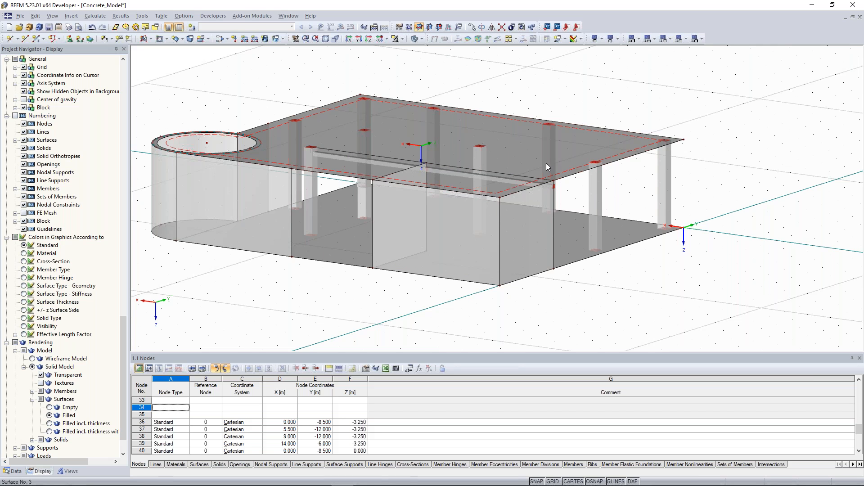
ctrl+middle_drag(546, 163, 276, 146)
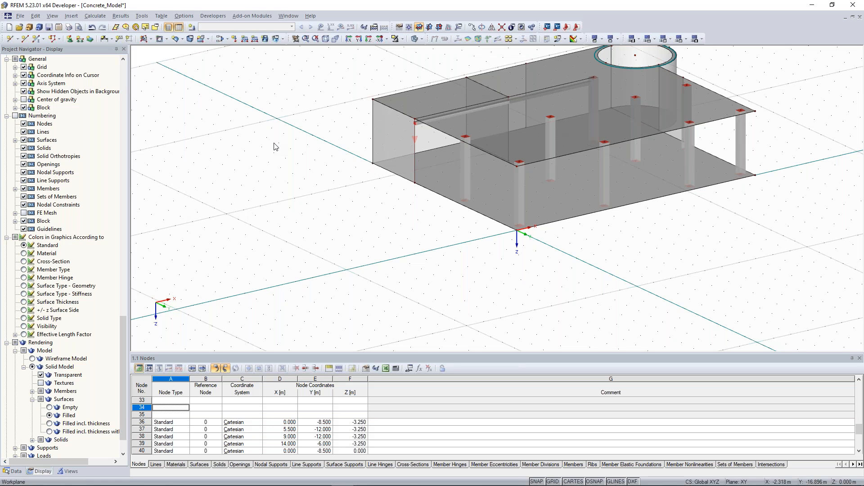
scroll(356, 183, up, 1)
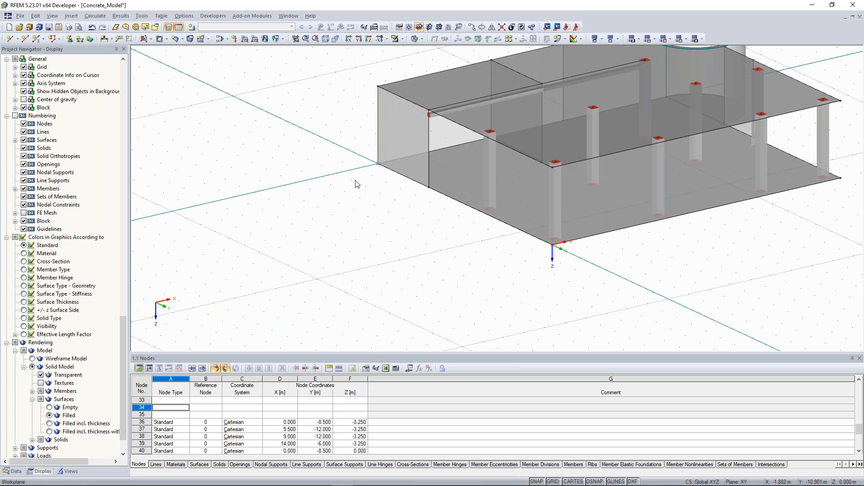
ctrl+middle_drag(355, 181, 407, 113)
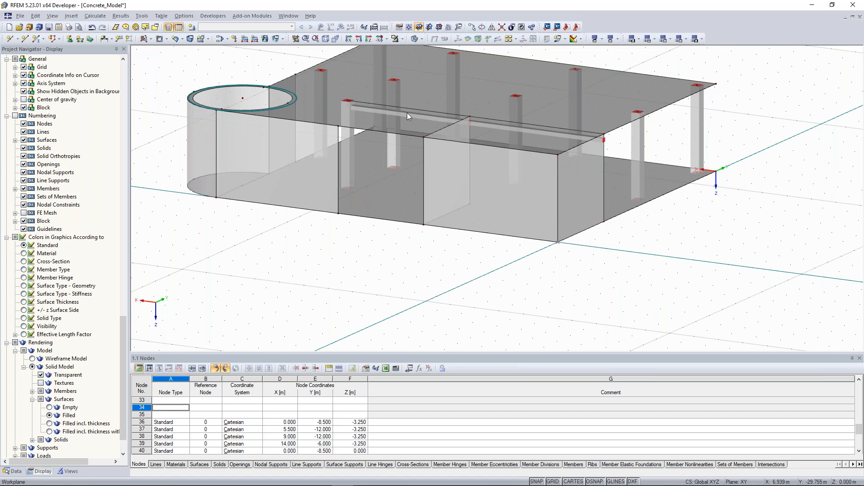
- Set the work plane to XZ so that it lies in the front outer wall
click(440, 28)
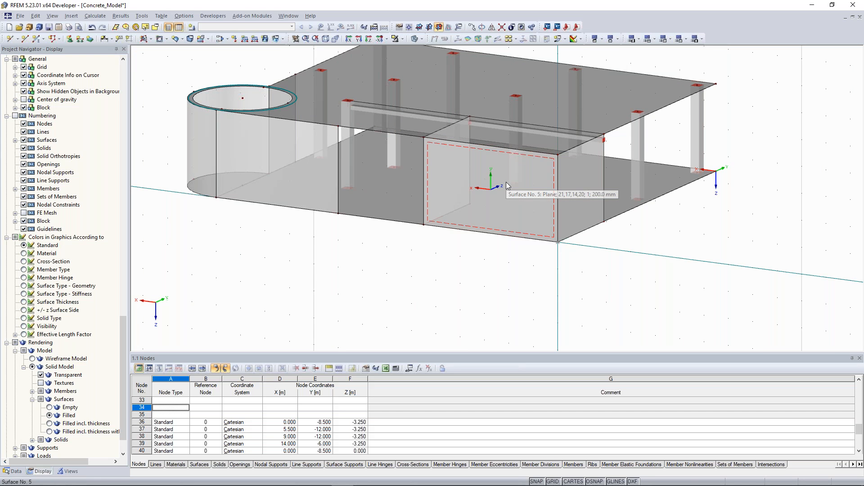
middle_drag(268, 253, 250, 279)
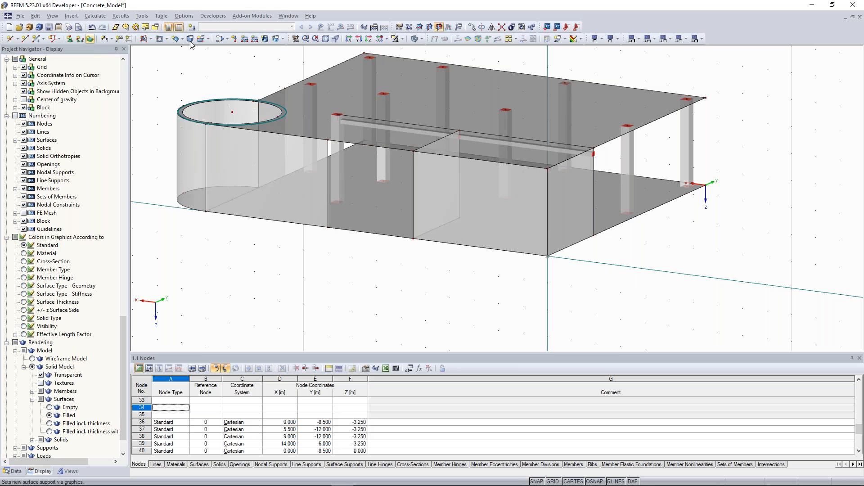
click(166, 39)
click(179, 50)
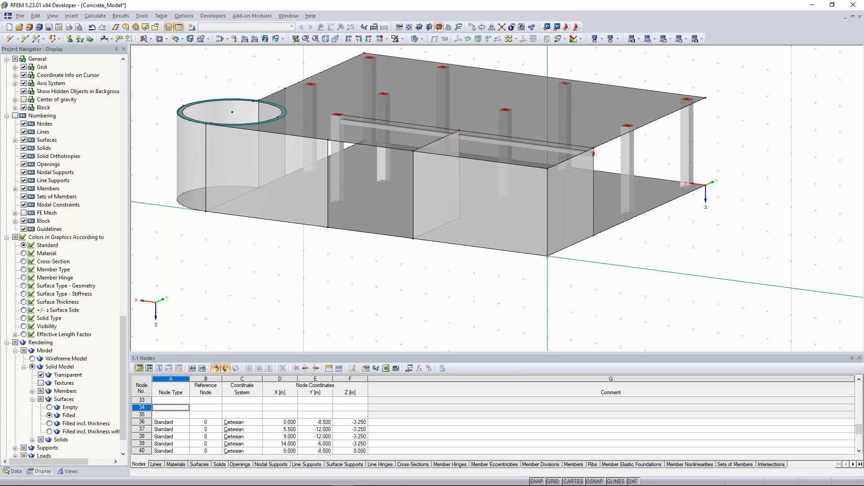
scroll(463, 172, up, 2)
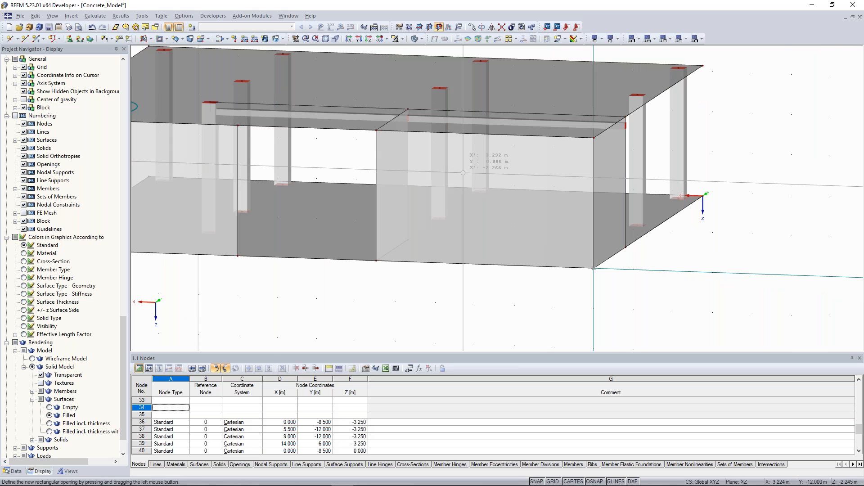
key(Escape)
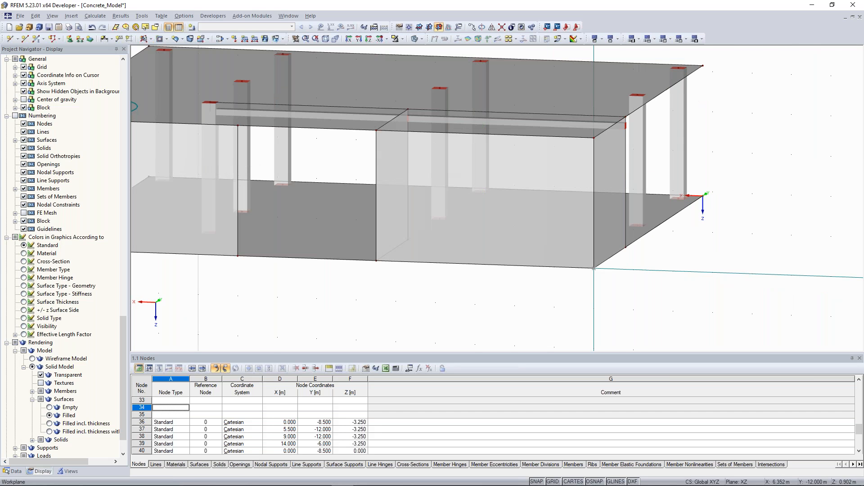
scroll(113, 261, down, 15)
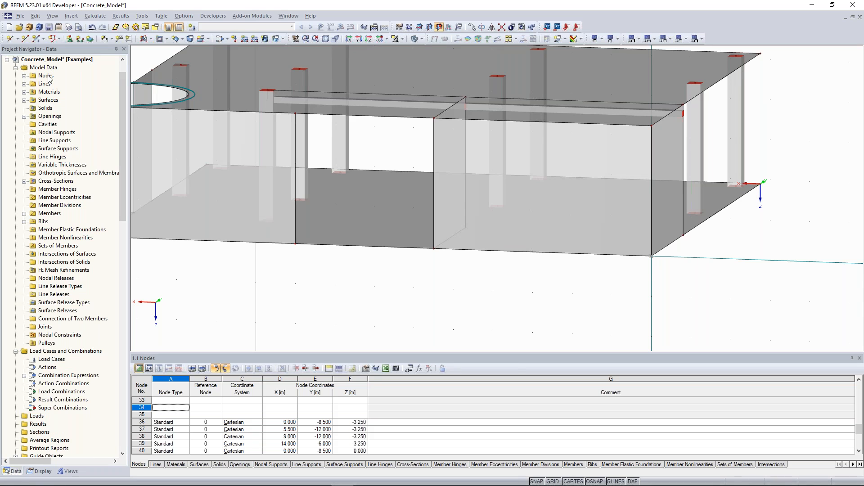
right_click(50, 78)
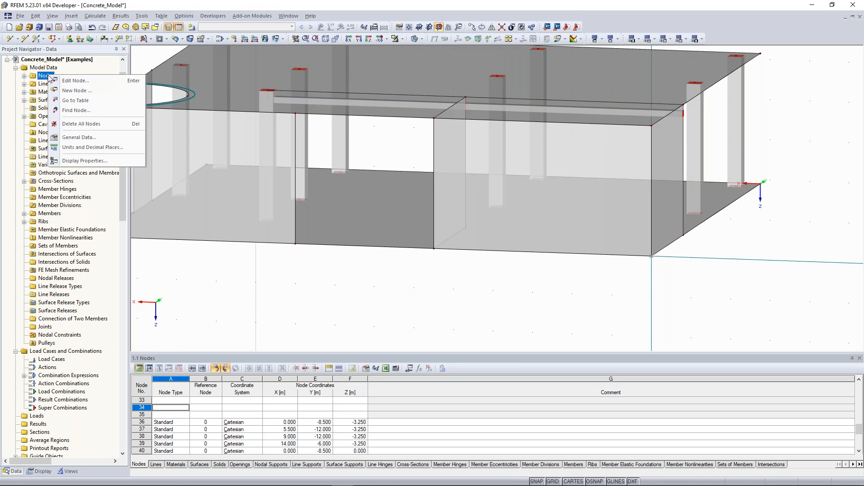
click(72, 92)
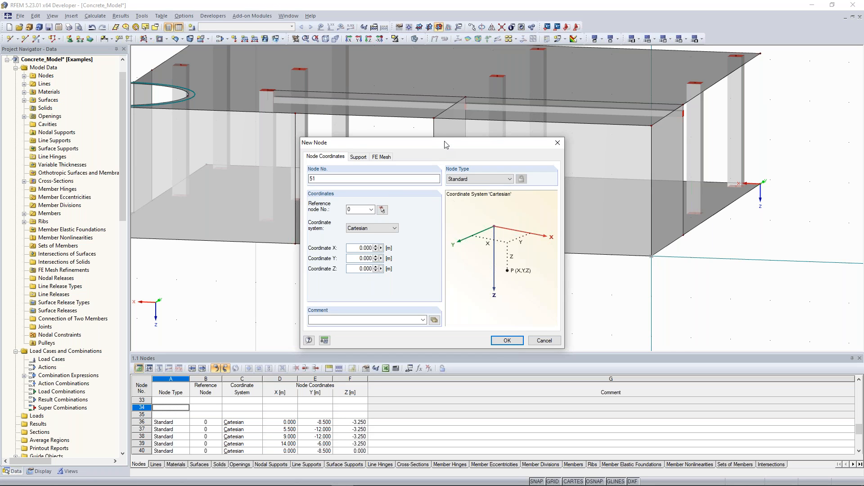
drag(443, 147, 183, 92)
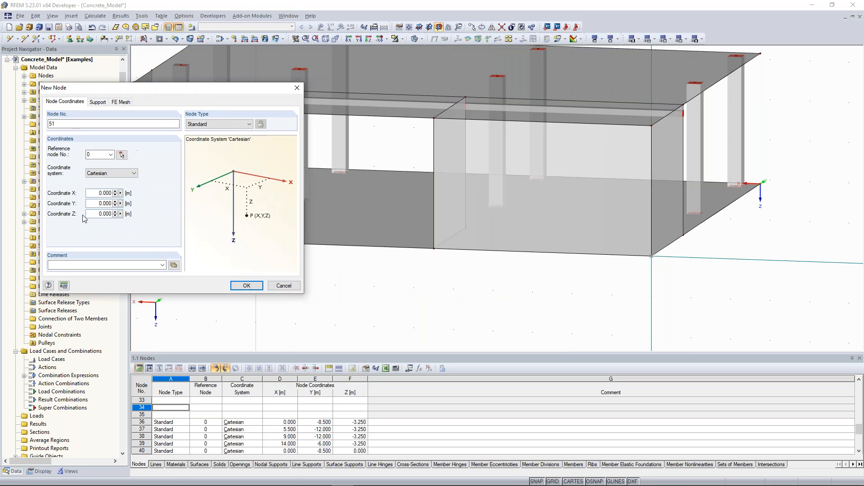
click(120, 173)
click(119, 174)
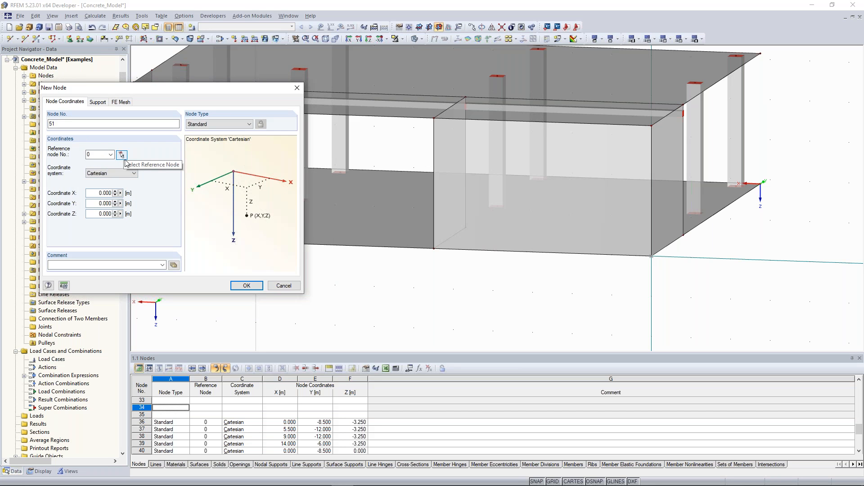
click(121, 156)
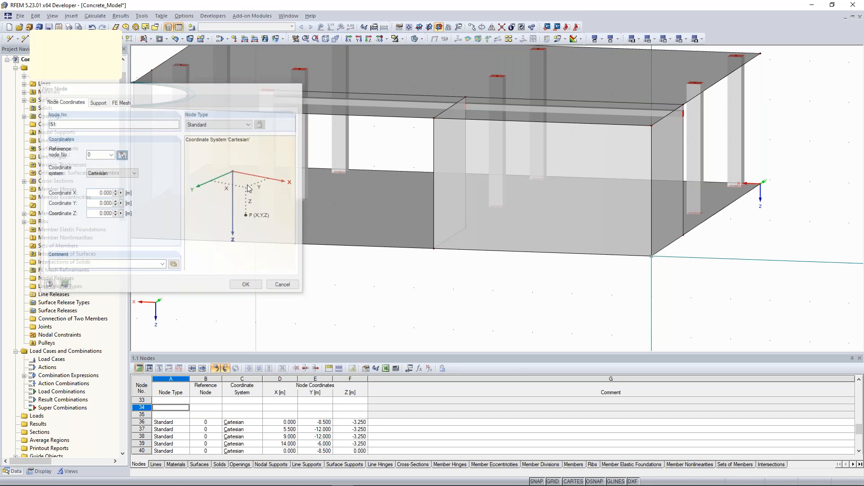
click(652, 256)
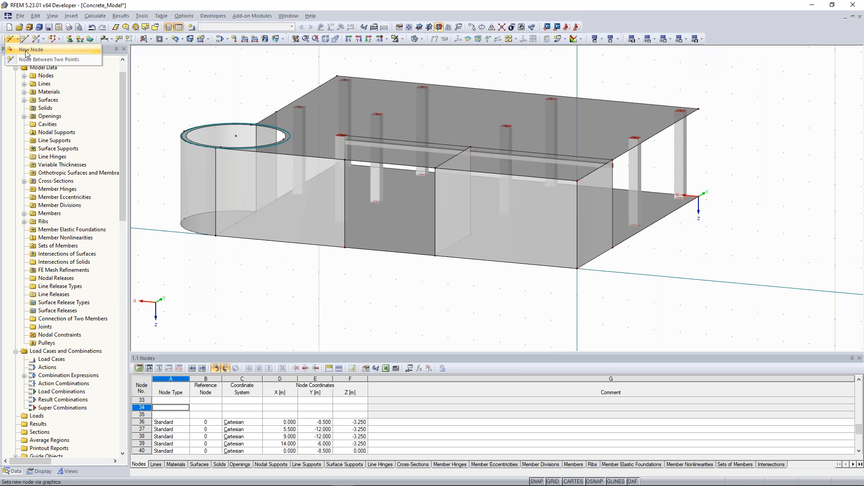
- Create a standard node in the front wall at X' 5 m and Z' -2.5 m from the grid origin
click(30, 50)
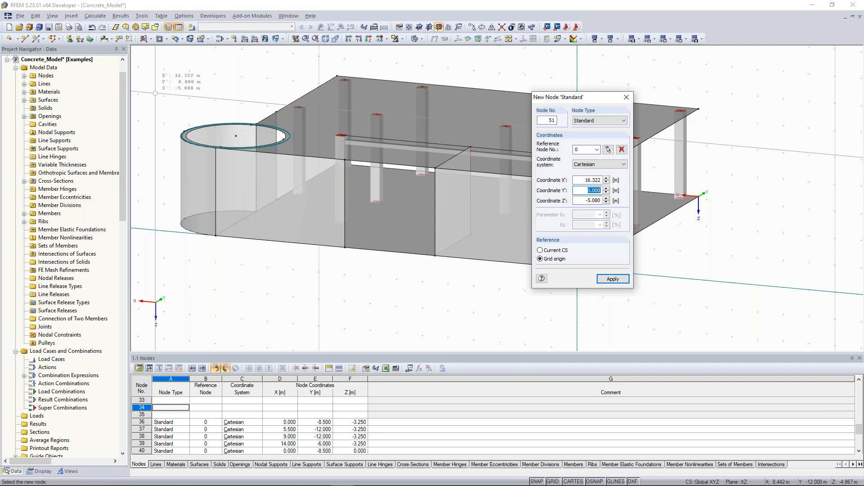
drag(595, 100, 163, 80)
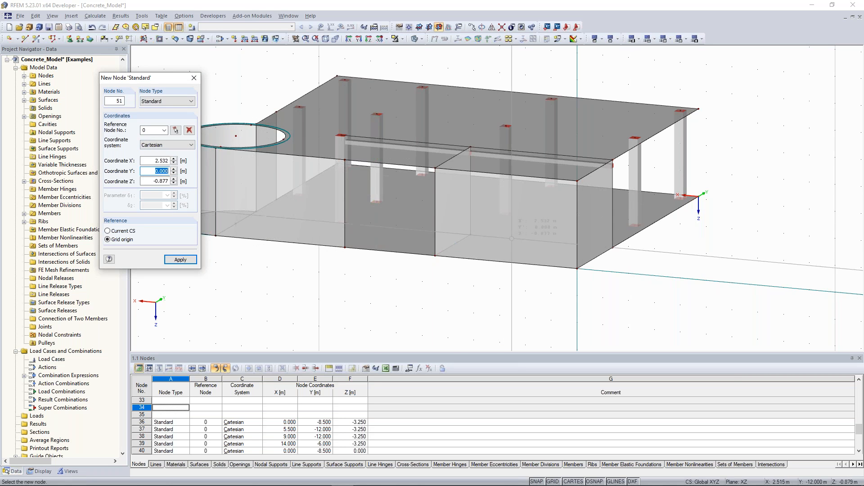
scroll(560, 276, up, 1)
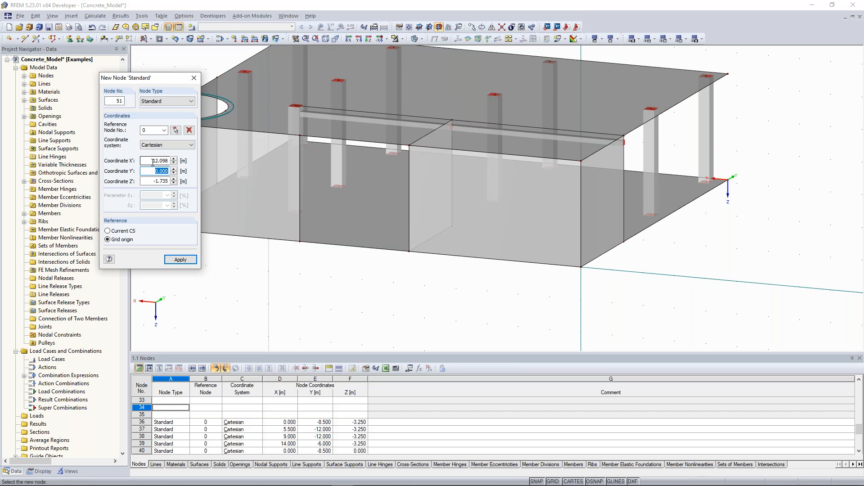
double_click(153, 161)
text(5)
key(Tab)
key(Tab)
text(-2,5)
click(180, 259)
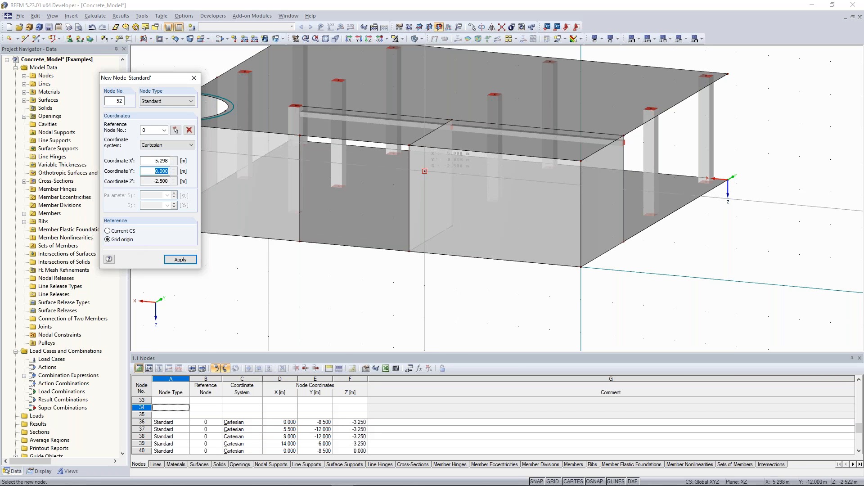
- Add a second node at X' 1.5 m, Z' -1 m and create a rectangular wall opening with the two nodes as opposite corners
click(165, 161)
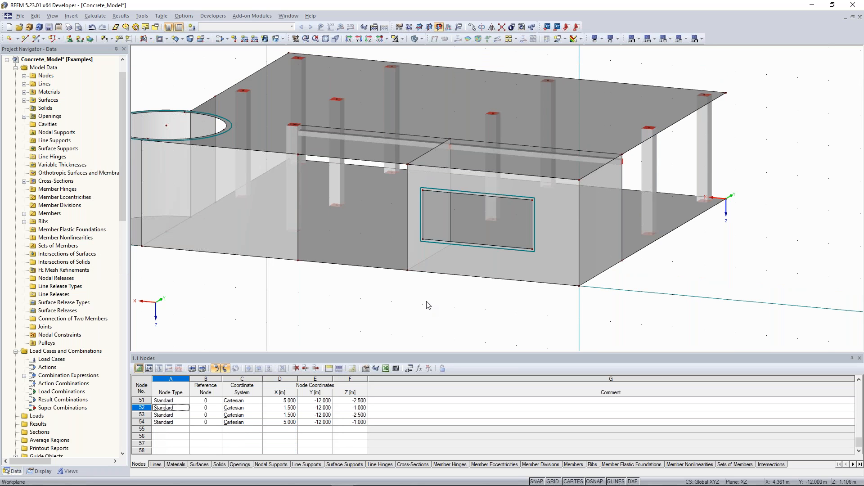
middle_drag(416, 298, 433, 298)
scroll(429, 299, down, 1)
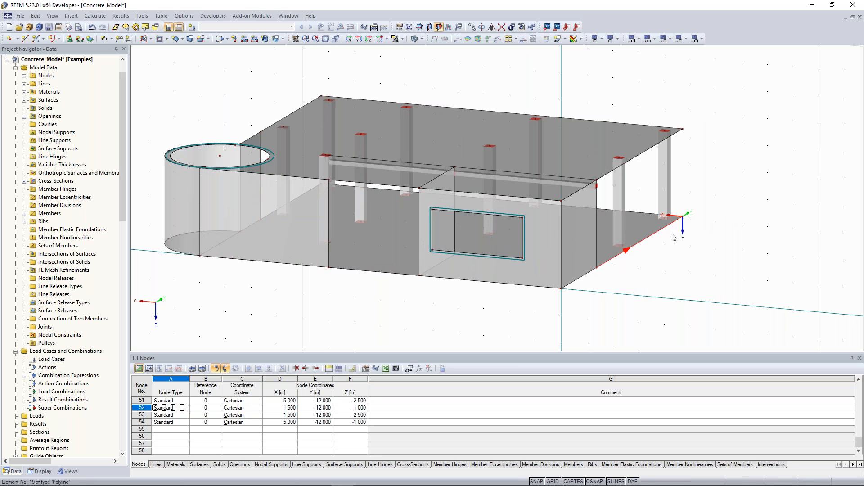
middle_drag(656, 268, 665, 235)
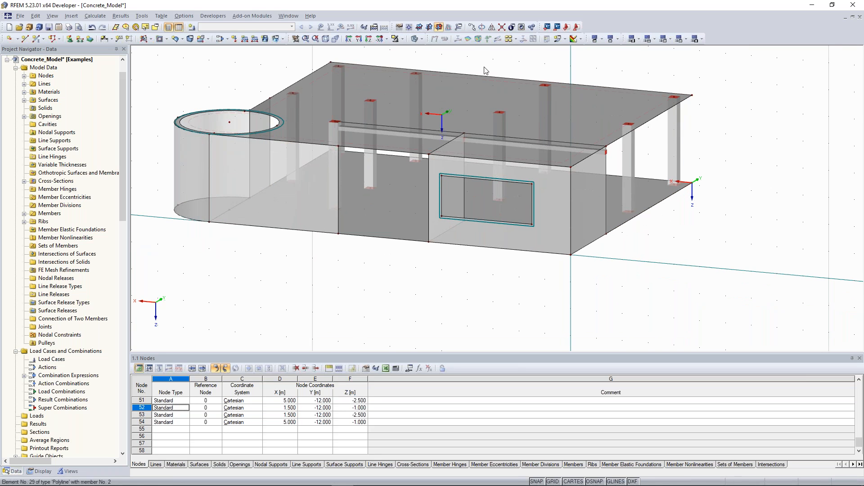
- Move the work plane origin to the bottom slab's corner at the global origin and set the work plane to XY
click(409, 28)
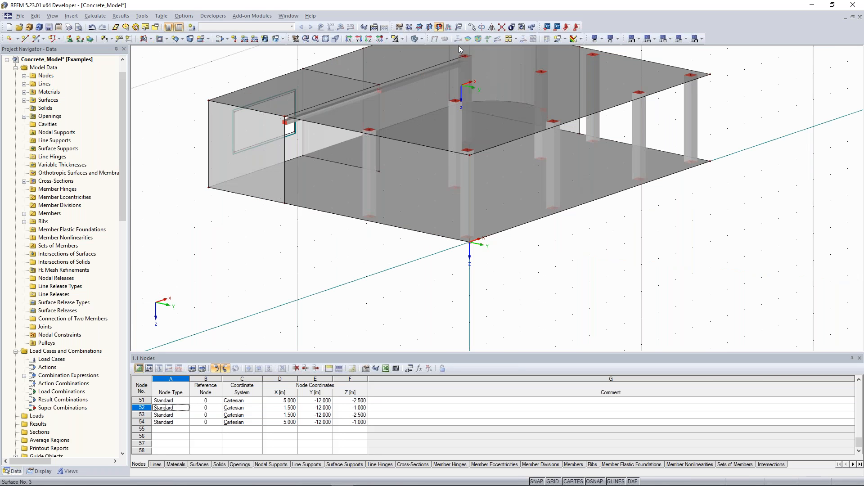
click(418, 28)
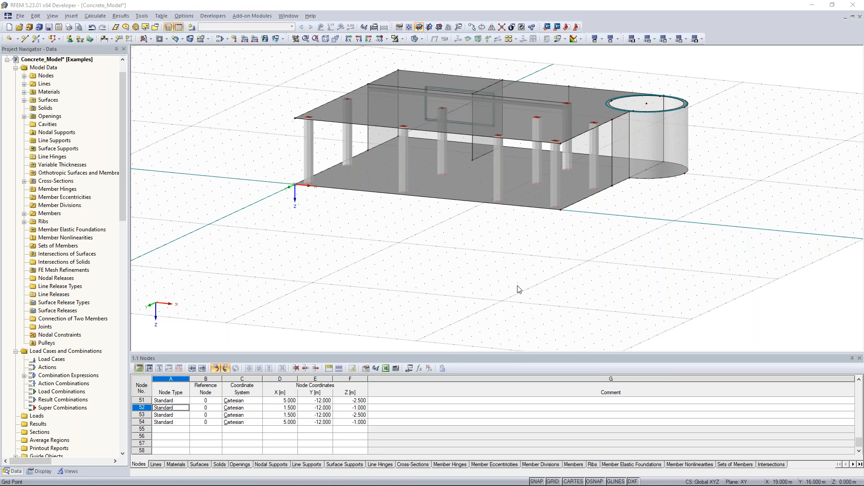
- Support lines 4 and 19 along the bottom slab's edge with a new global line support type fixed only in uZ
ctrl+middle_drag(332, 212, 347, 252)
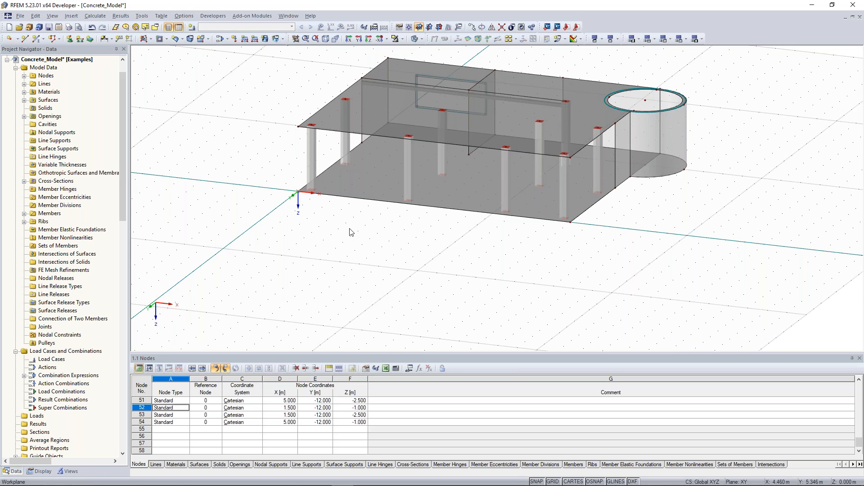
middle_drag(351, 232, 353, 242)
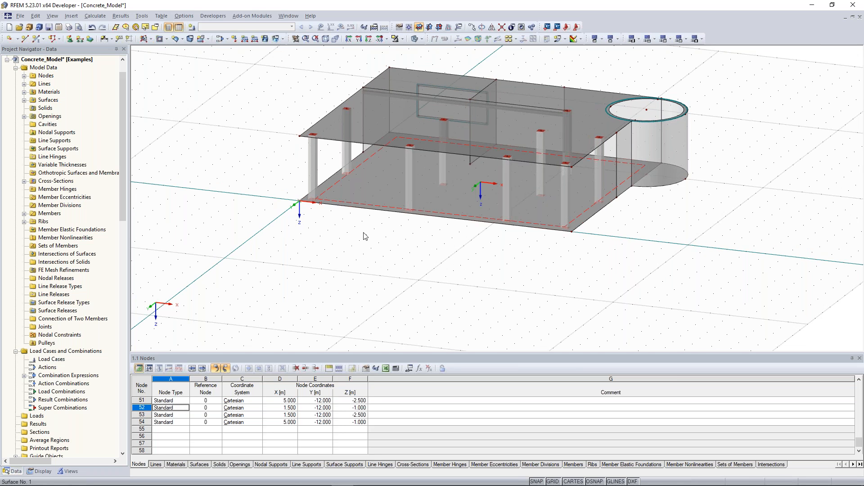
scroll(365, 235, up, 2)
ctrl+middle_drag(365, 236, 360, 218)
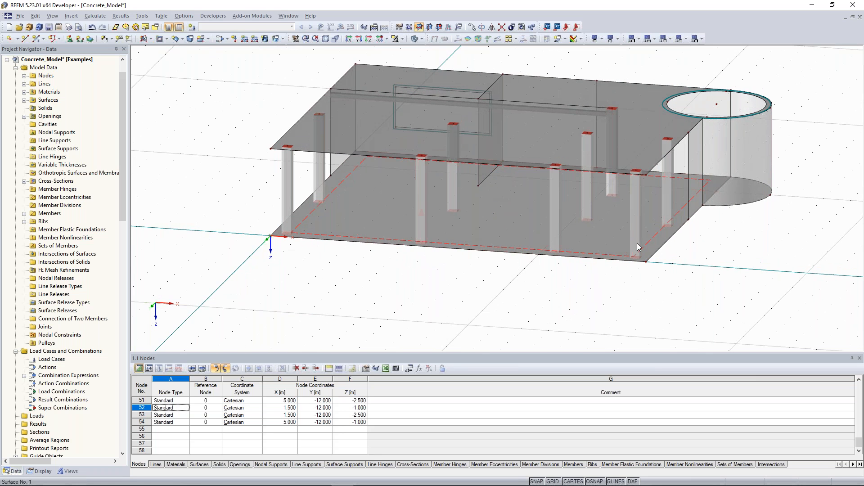
ctrl+middle_drag(718, 239, 277, 164)
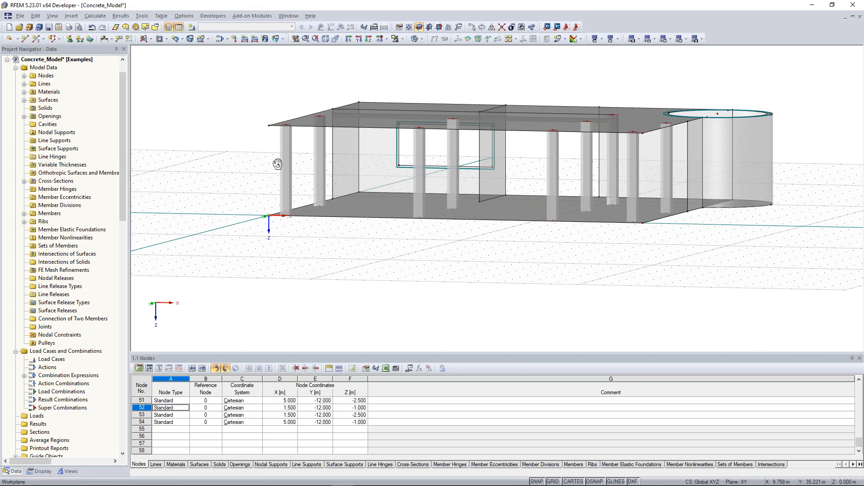
ctrl+middle_drag(277, 163, 283, 188)
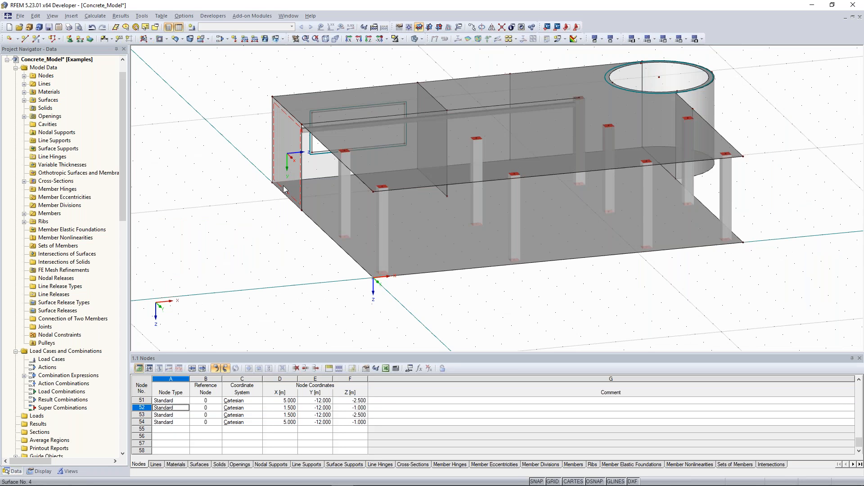
ctrl+middle_drag(264, 187, 275, 204)
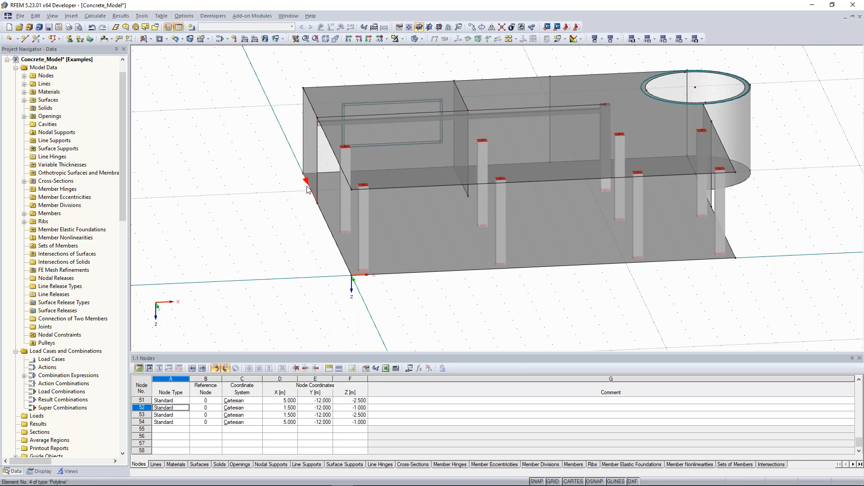
middle_drag(245, 191, 263, 211)
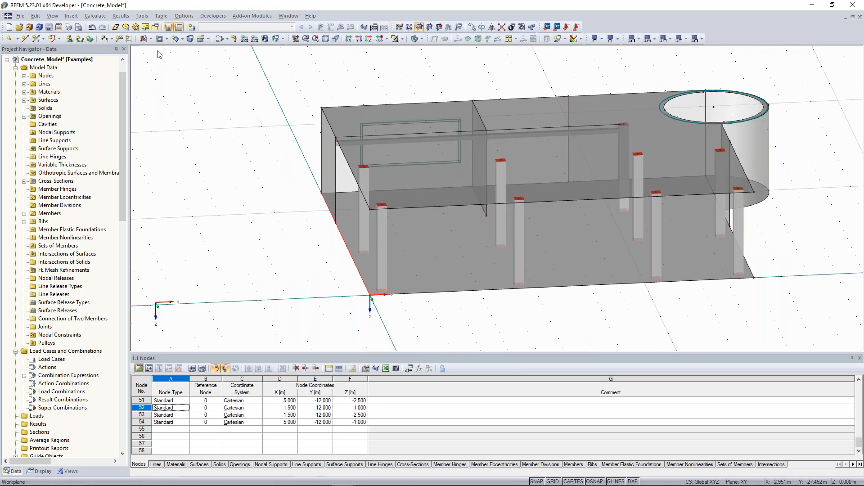
click(80, 39)
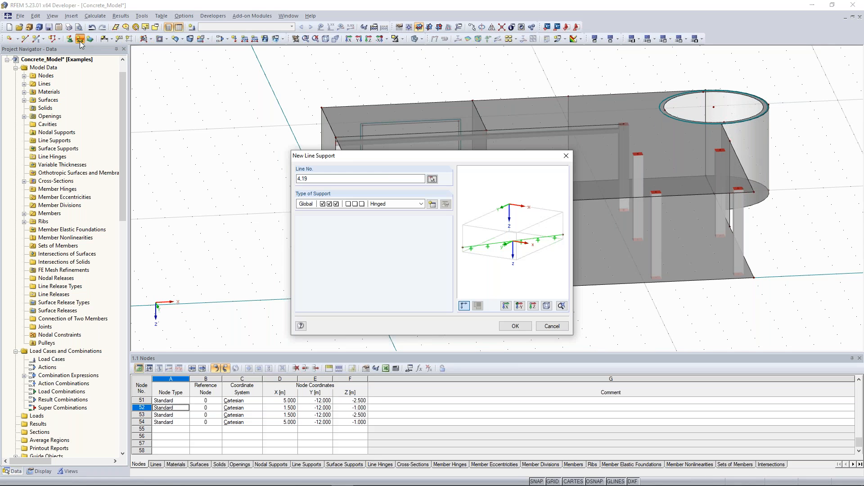
click(445, 204)
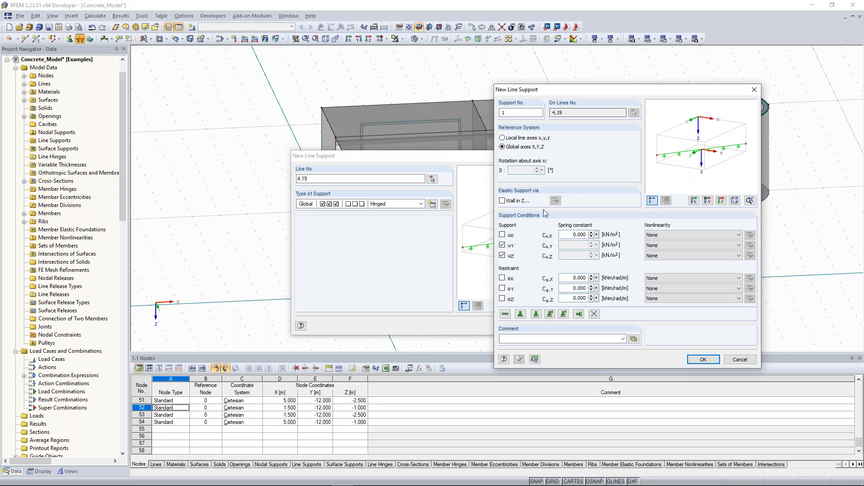
click(503, 245)
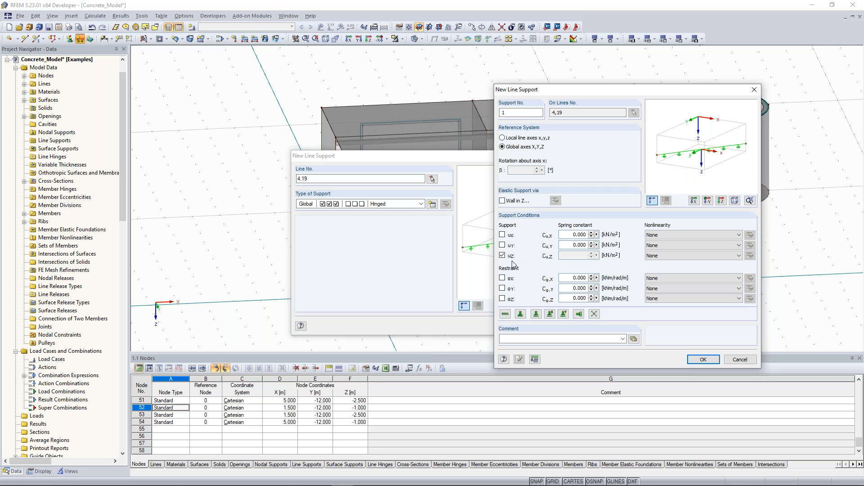
click(703, 361)
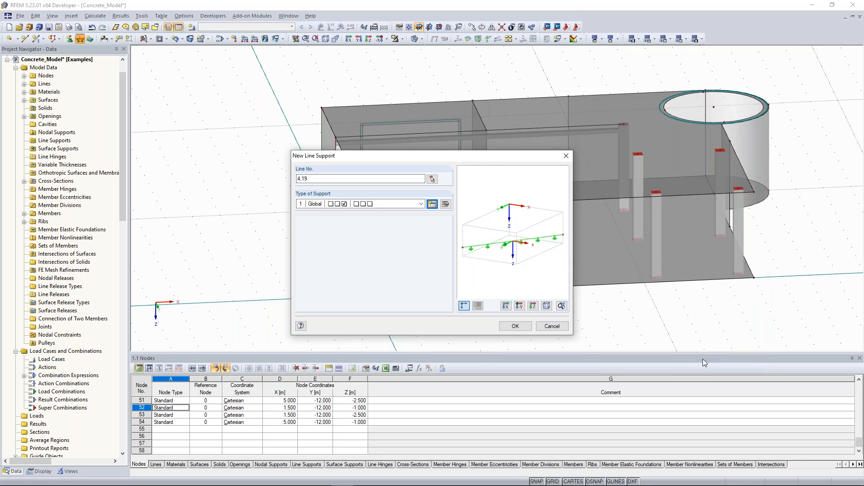
click(520, 330)
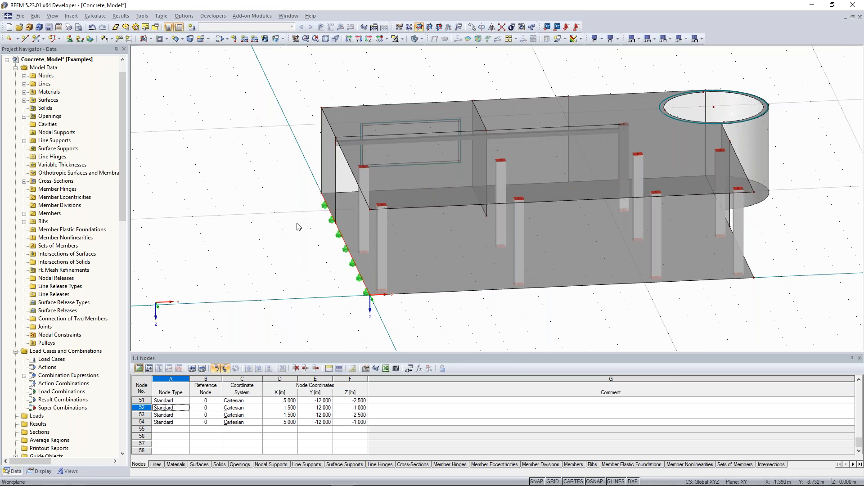
- Open bottom slab surfaces 1 and 2 for editing and start a new surface support for them
ctrl+middle_drag(783, 216, 738, 239)
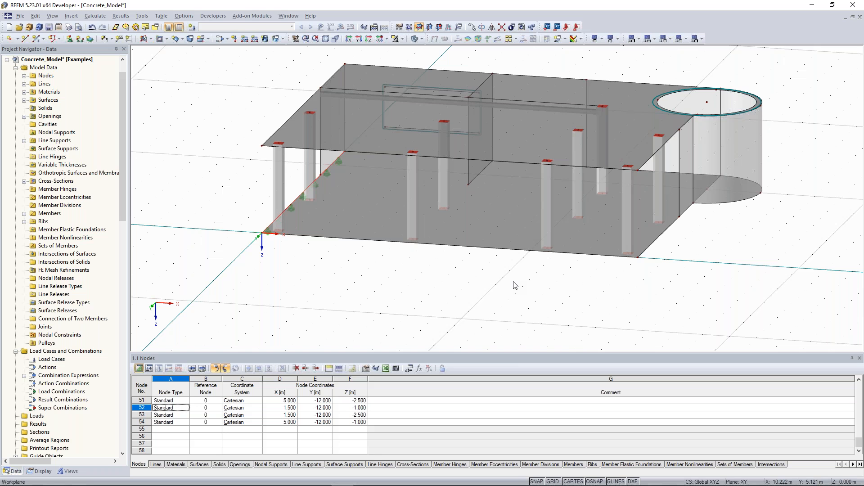
ctrl+middle_drag(704, 267, 711, 259)
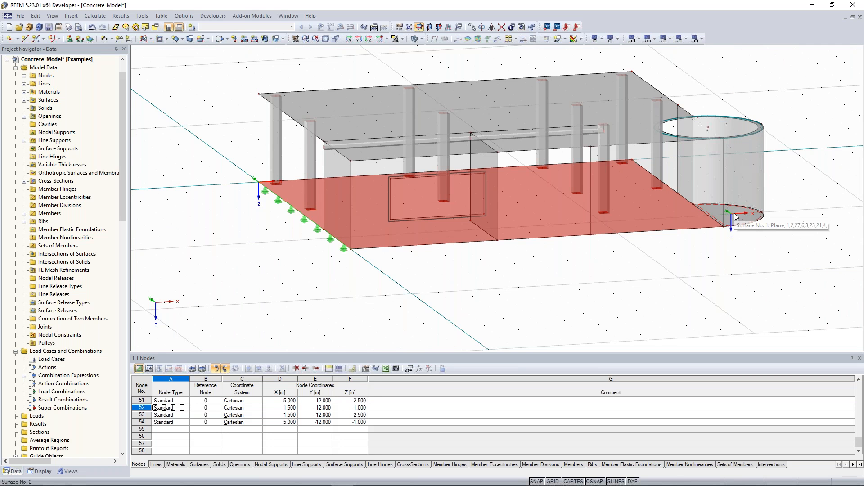
ctrl+middle_drag(440, 168, 475, 248)
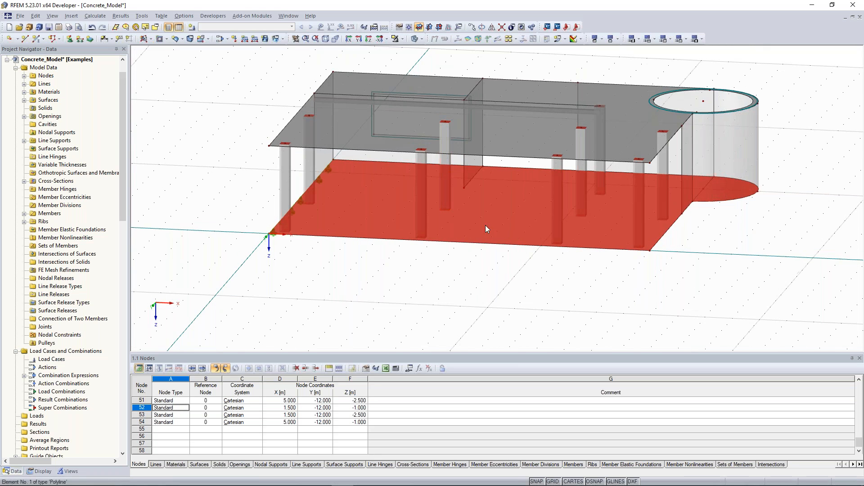
right_click(499, 197)
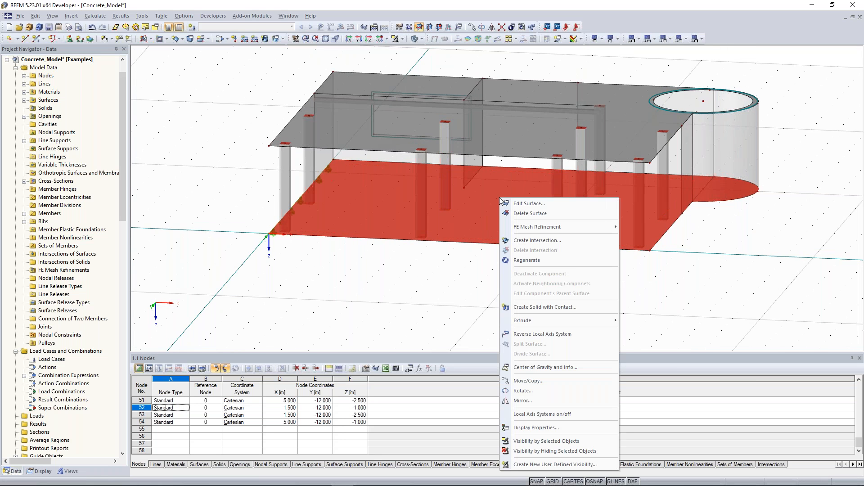
click(560, 204)
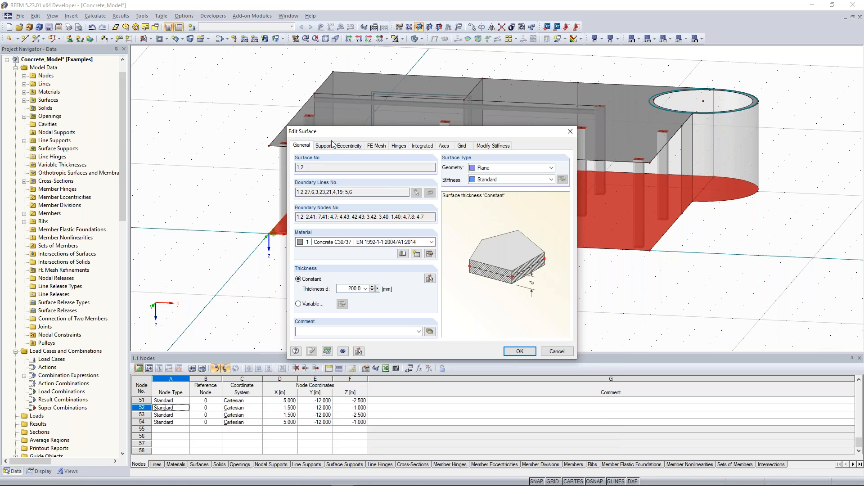
click(336, 148)
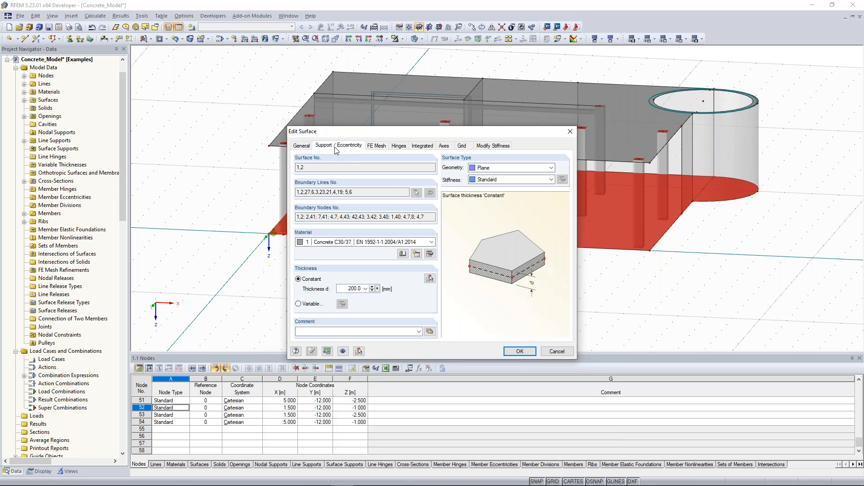
click(335, 147)
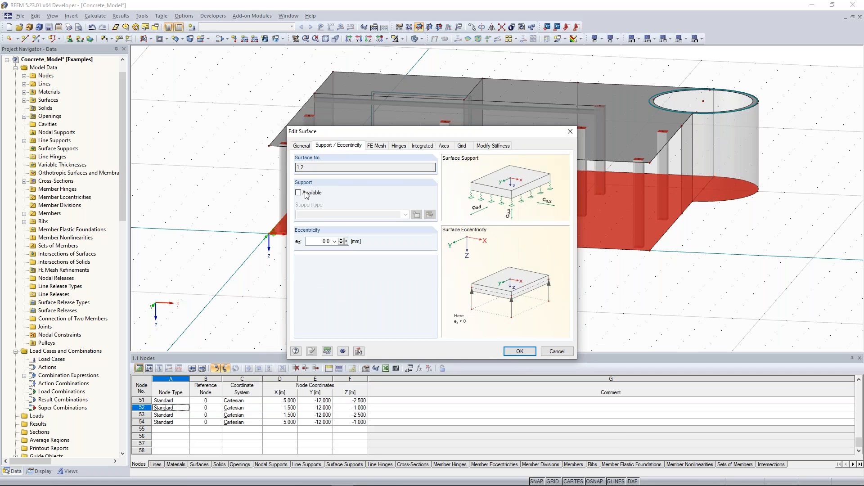
click(299, 193)
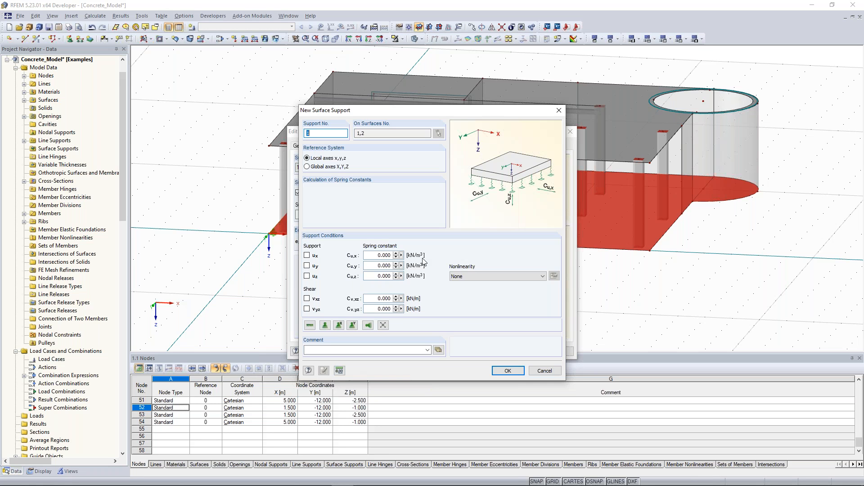
- Change the force unit for supports and stiffnesses to MN
click(341, 372)
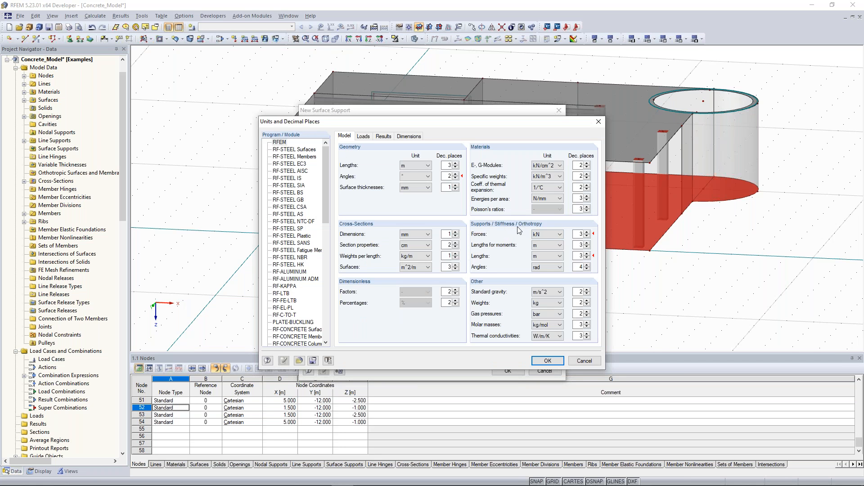
click(553, 235)
click(548, 253)
key(Return)
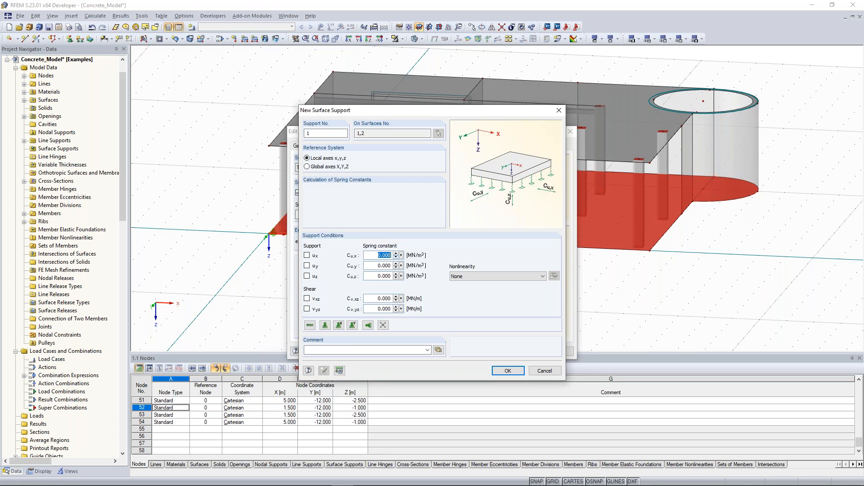
- Set the surface support's spring constants to 10 MN/m³ in x and y and 100 MN/m³ in z, and both shear constants to 50 MN/m
text(10)
key(Tab)
text(10)
key(Tab)
text(100)
key(Tab)
key(Tab)
text(50)
key(Tab)
text(50)
- Give the support the nonlinearity "Failure if negative contact stress in z" and apply it to surfaces 1 and 2
click(494, 277)
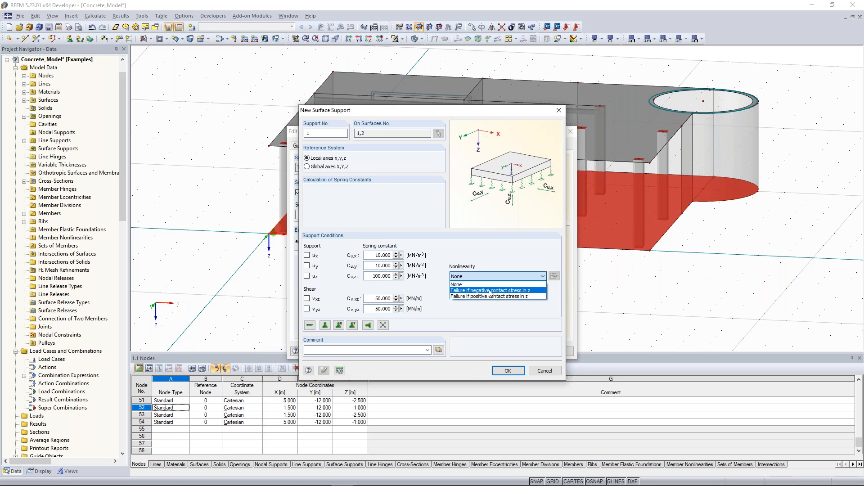
click(490, 291)
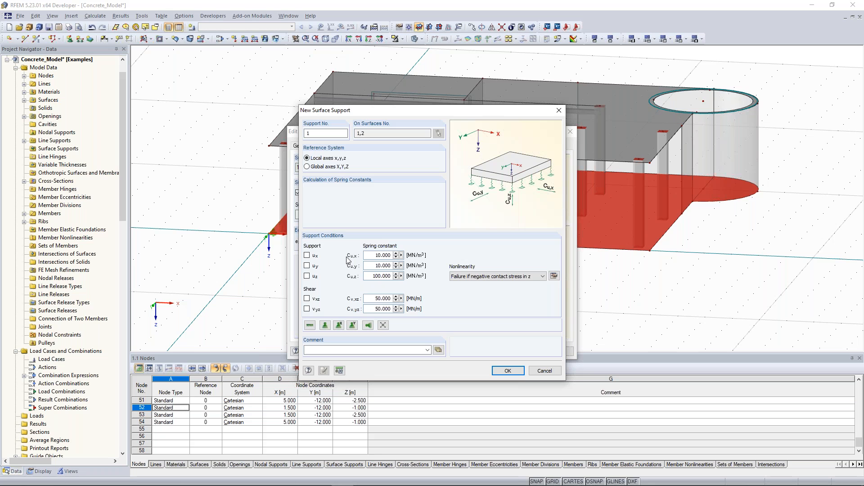
double_click(378, 255)
click(374, 255)
drag(375, 256, 391, 309)
click(401, 255)
click(399, 234)
click(515, 373)
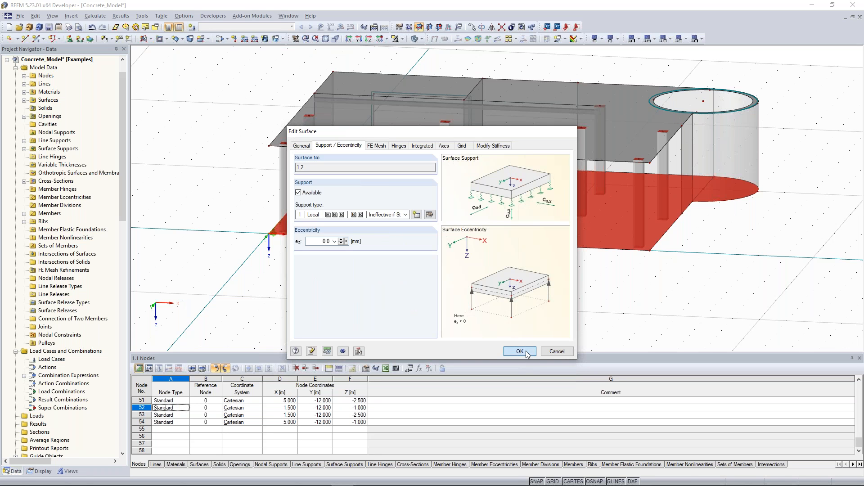
click(526, 353)
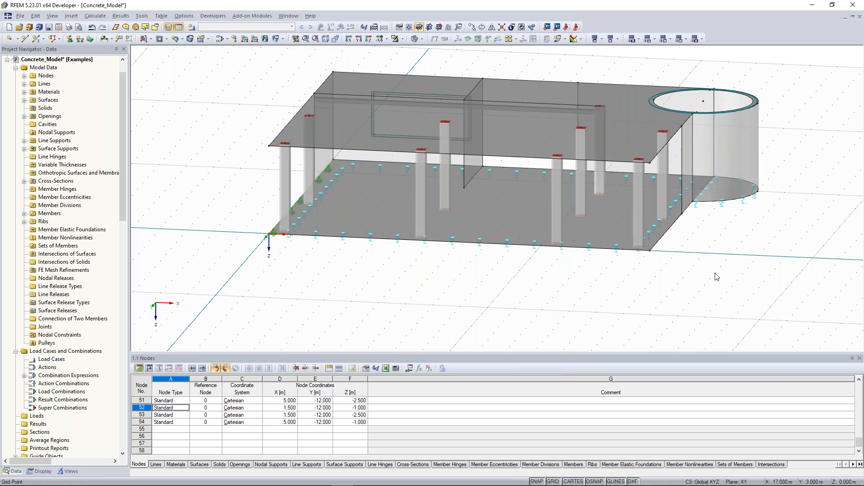
- Examine the model from different angles, including the surface supports under the bottom slab
ctrl+middle_drag(712, 272, 660, 284)
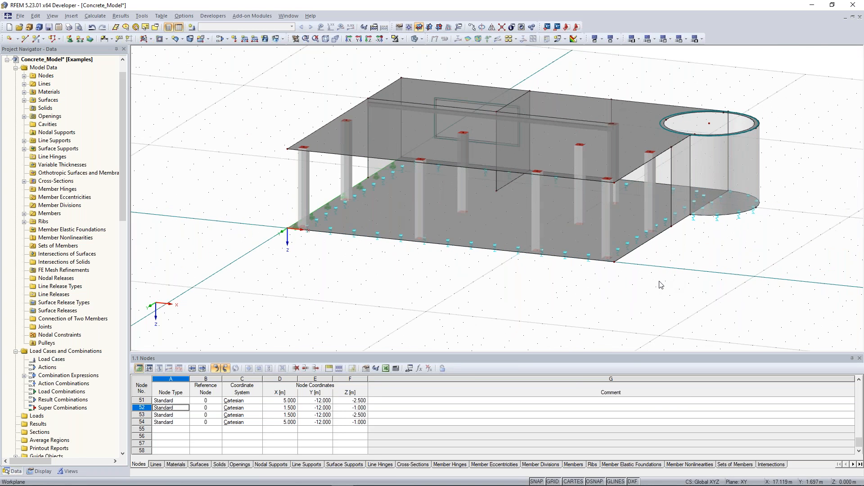
ctrl+middle_drag(260, 120, 246, 142)
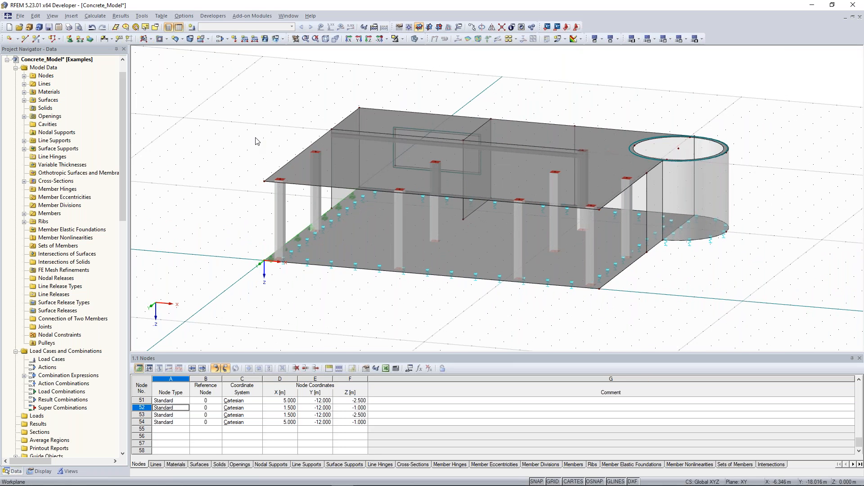
scroll(257, 141, down, 1)
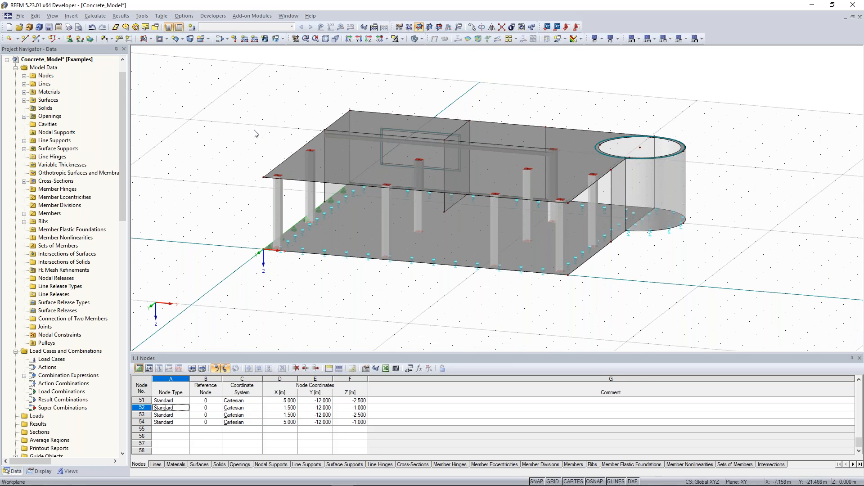
scroll(257, 131, down, 1)
scroll(272, 127, down, 1)
scroll(269, 127, down, 1)
middle_drag(258, 120, 277, 134)
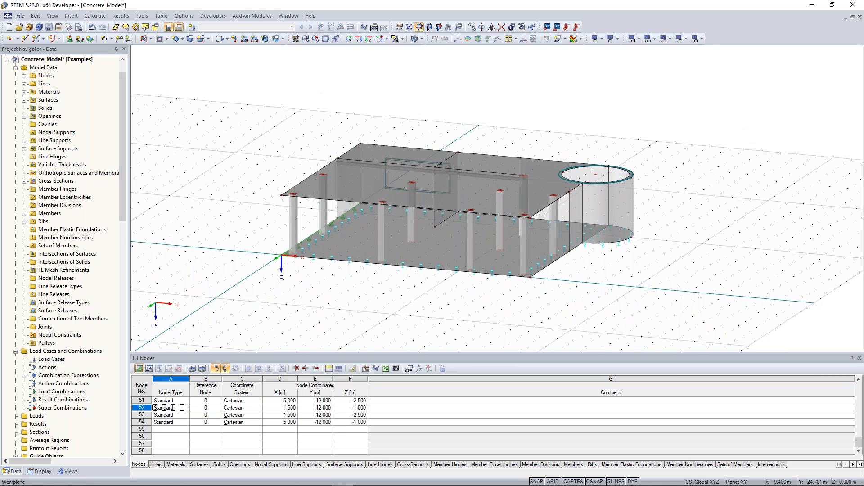
scroll(276, 110, up, 1)
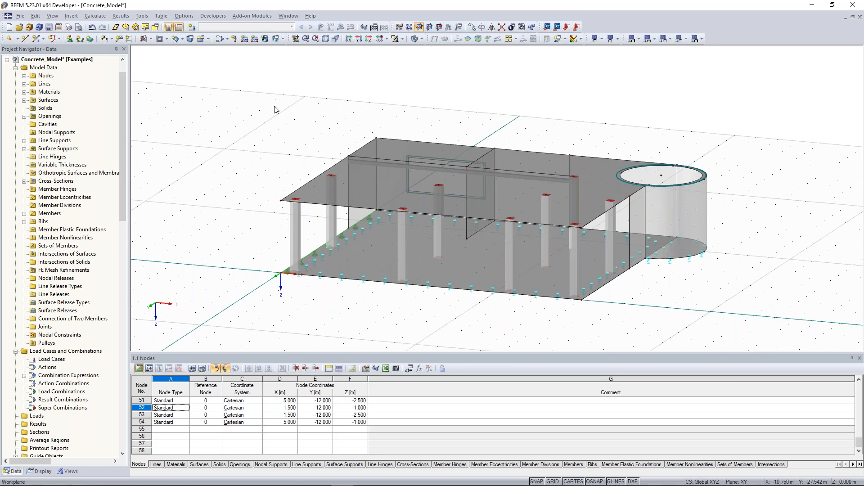
- Open the load case definitions and give load case 1 the description Self-weight
click(193, 27)
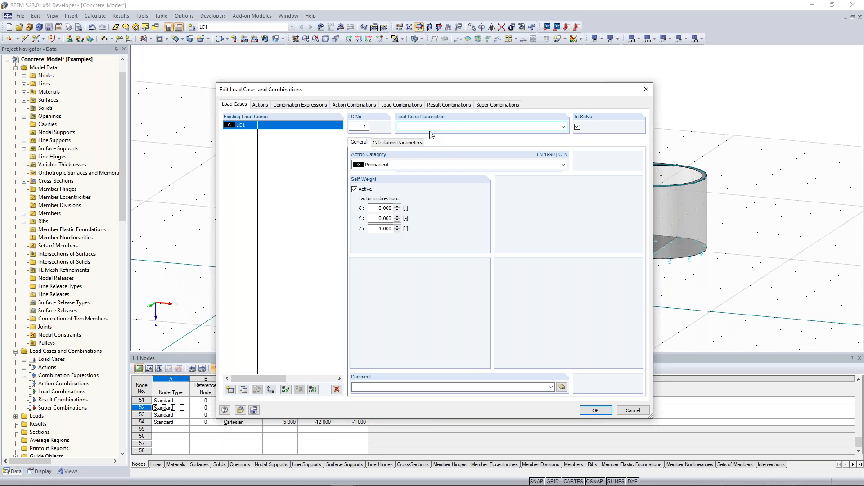
click(563, 127)
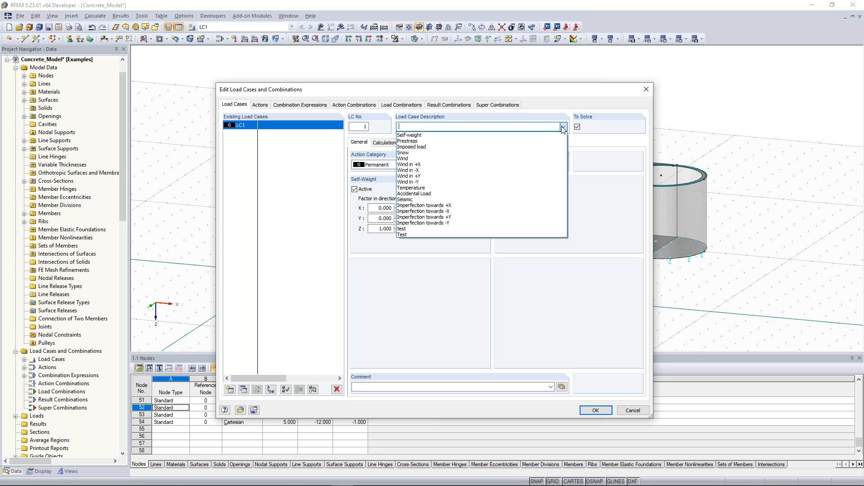
click(540, 140)
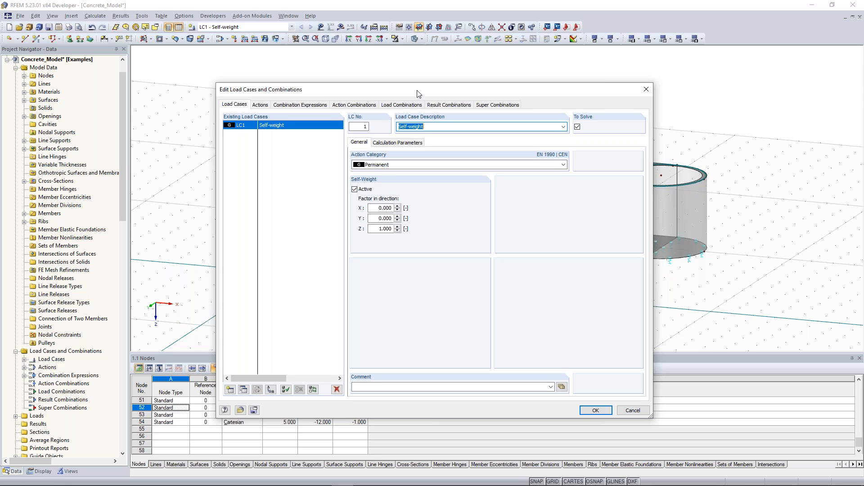
drag(419, 93, 398, 78)
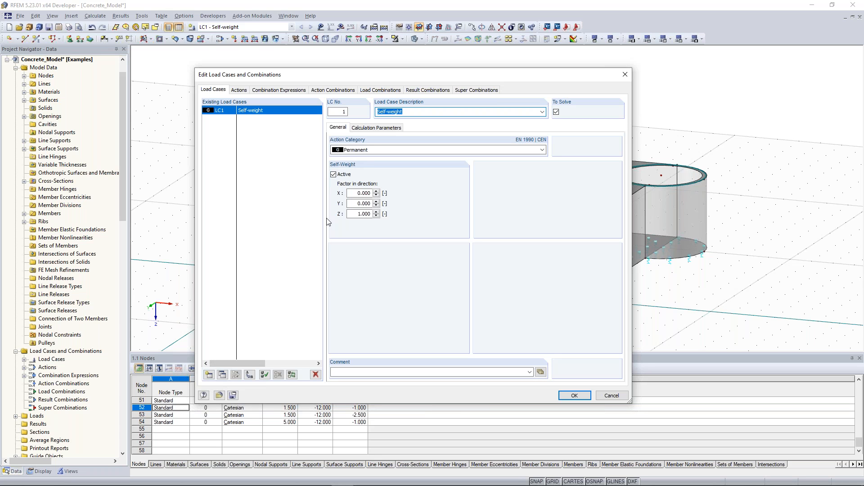
- Add load case 2 as Imposed load with the action category Imposed - Category D: shopping areas
click(209, 374)
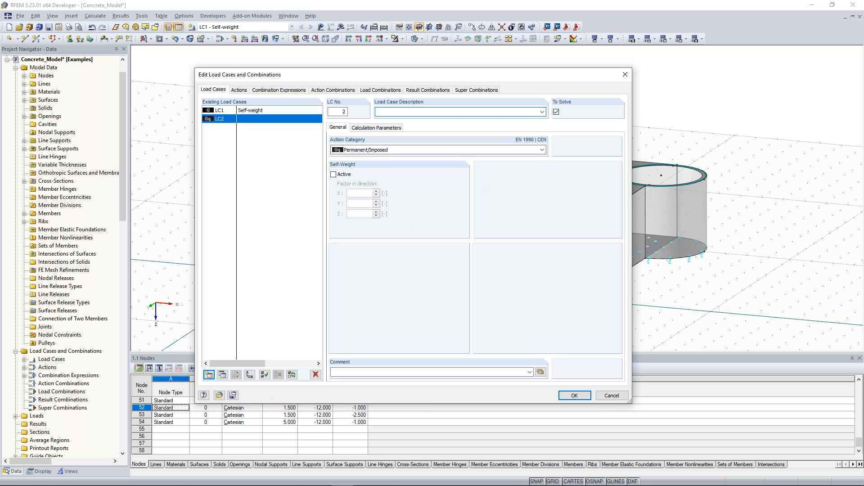
click(543, 112)
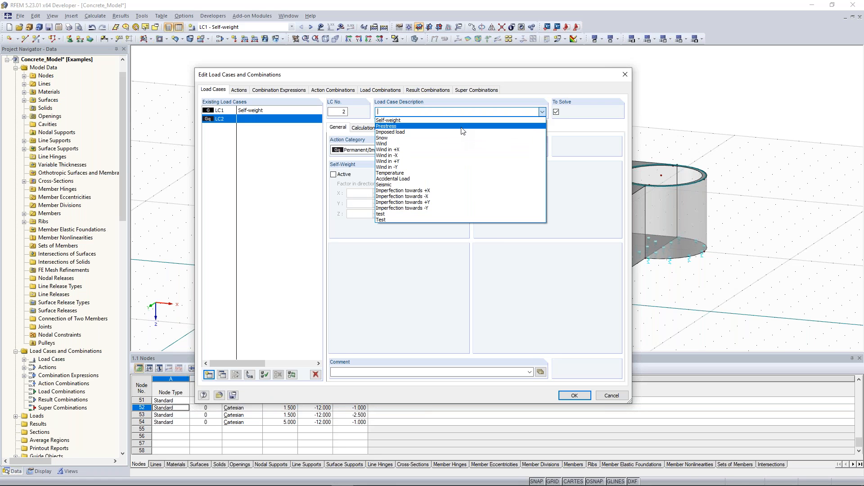
click(445, 132)
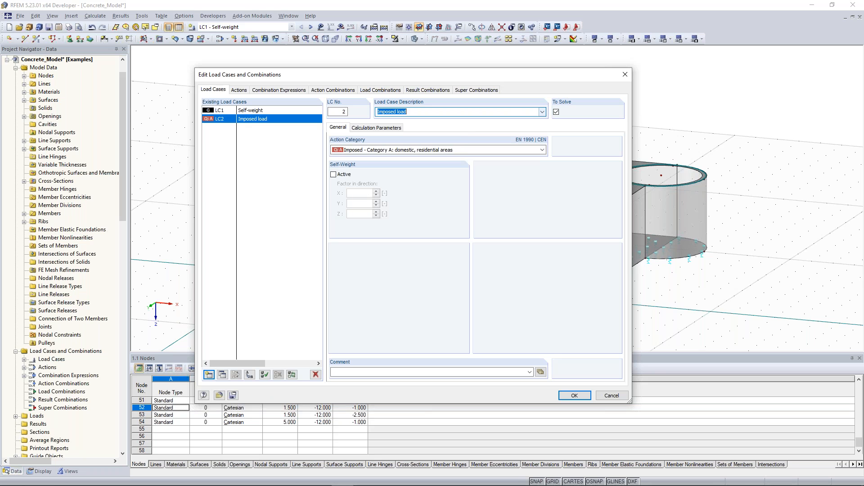
click(542, 150)
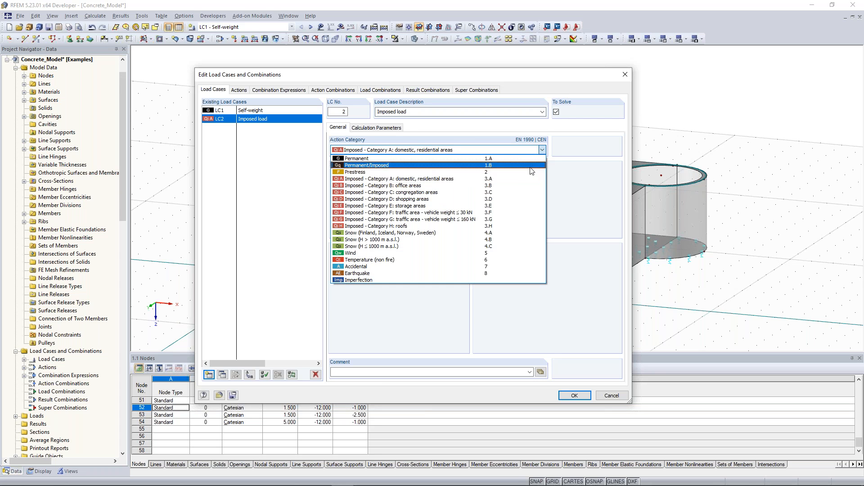
click(517, 199)
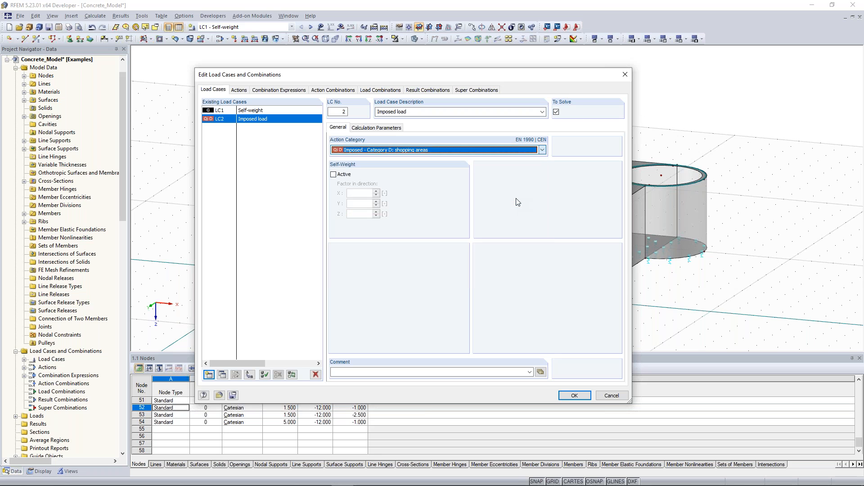
- Add load cases 3 and 4 with the descriptions Wind in +X and Wind in +Y
click(230, 331)
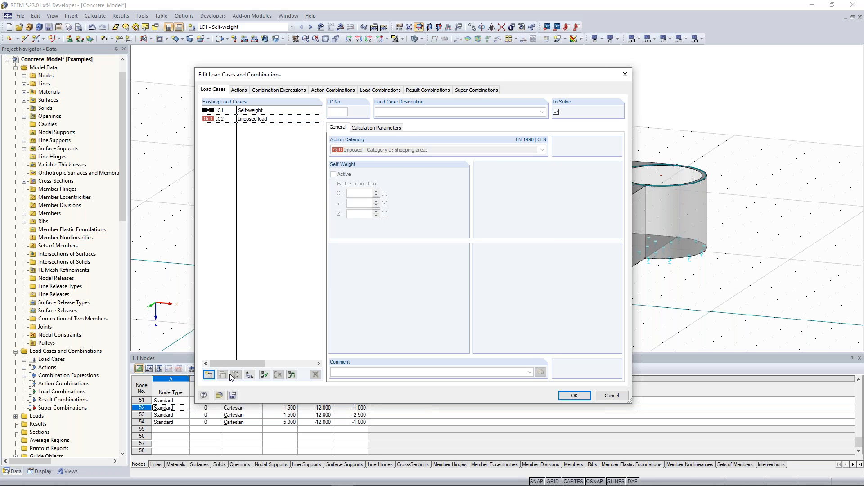
click(209, 375)
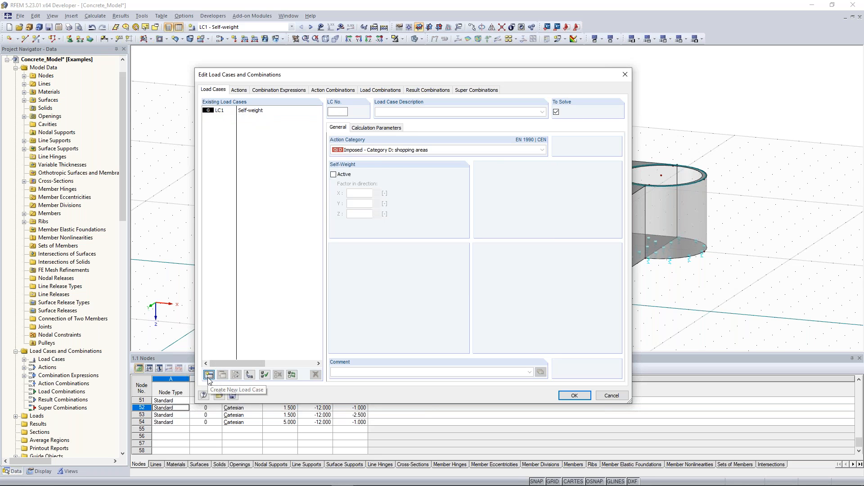
click(543, 112)
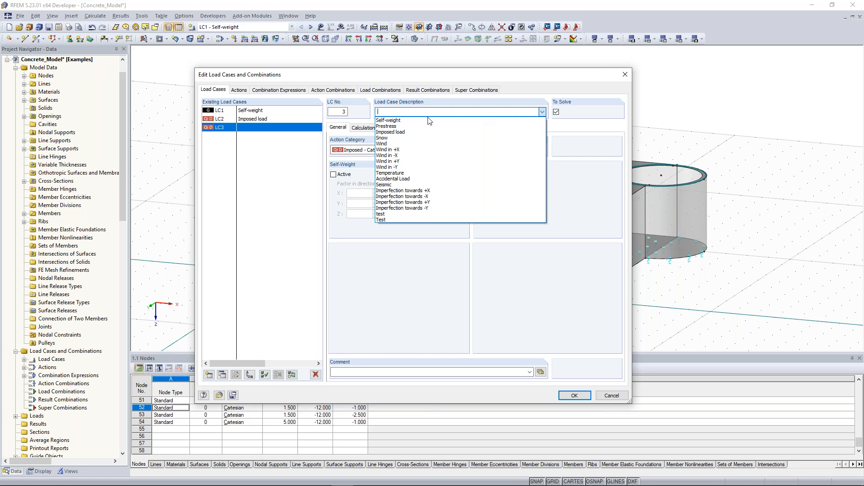
click(418, 149)
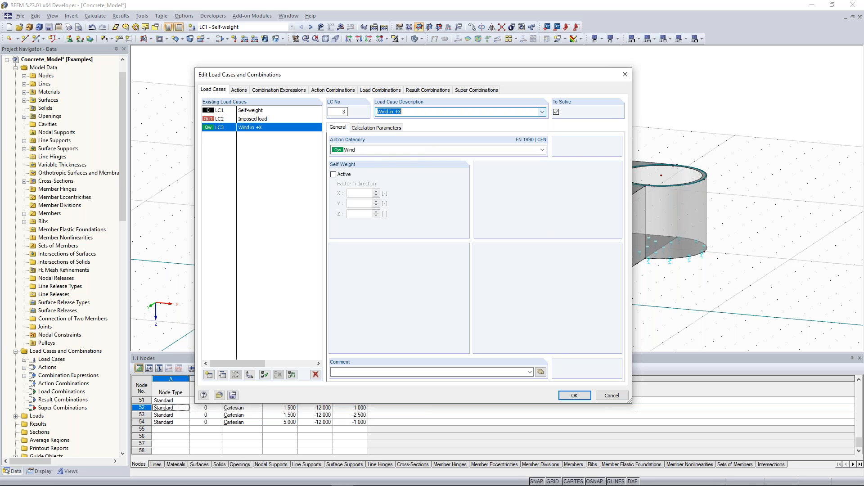
click(209, 375)
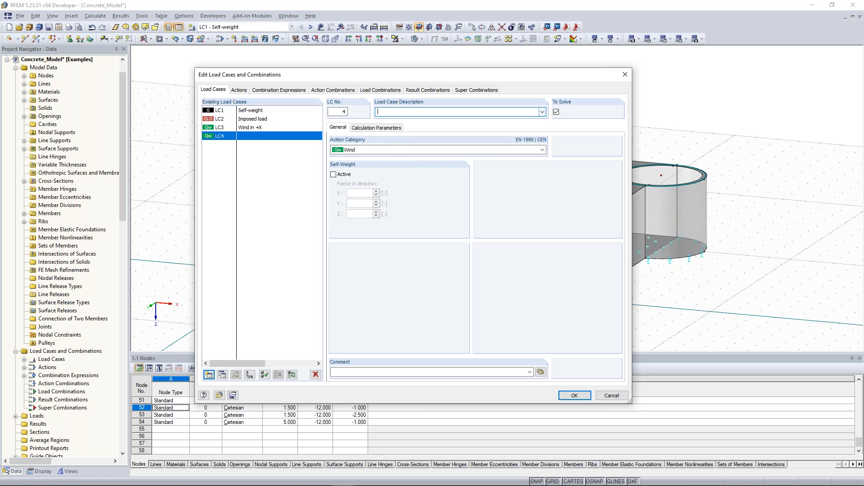
click(542, 111)
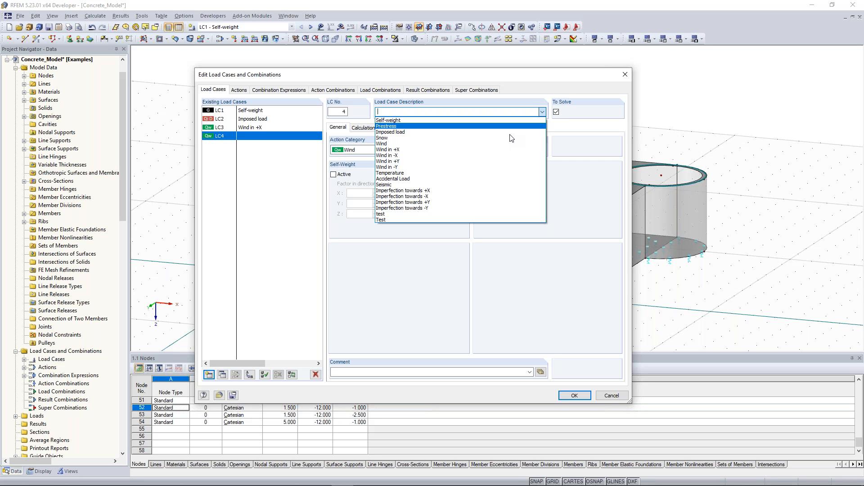
click(489, 161)
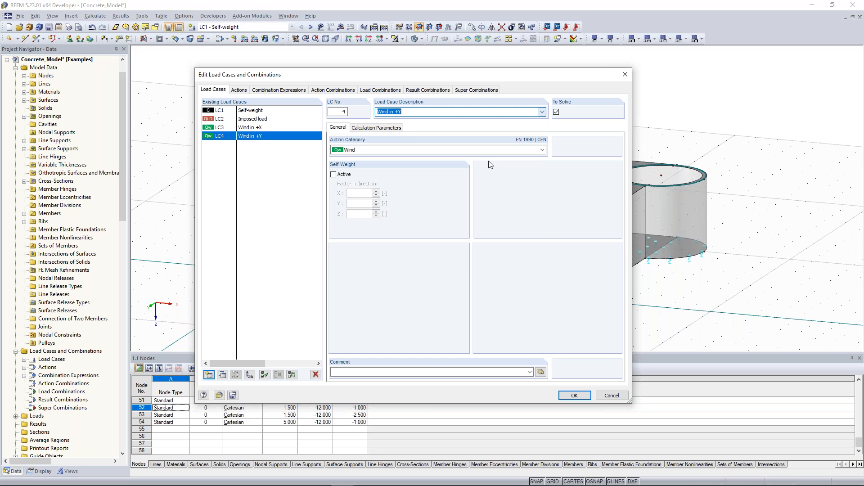
- Add load cases 5 and 6 with the descriptions Imperfection towards +X and Imperfection towards +Y
click(209, 374)
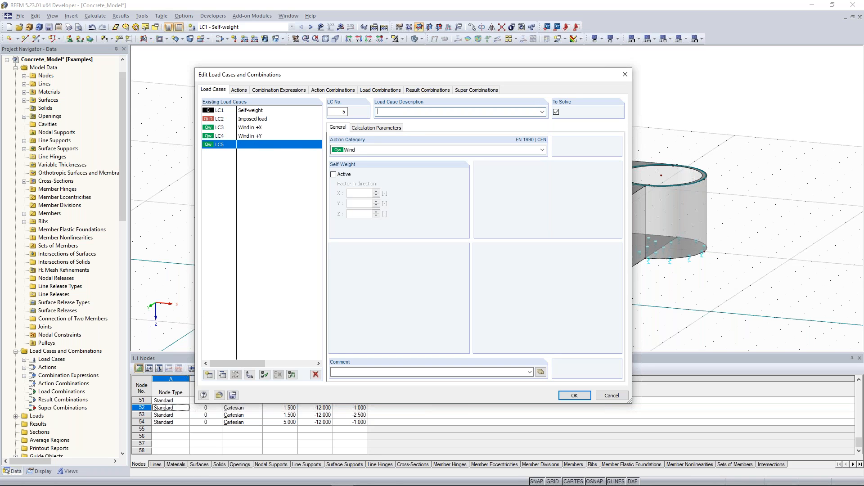
click(542, 112)
click(454, 193)
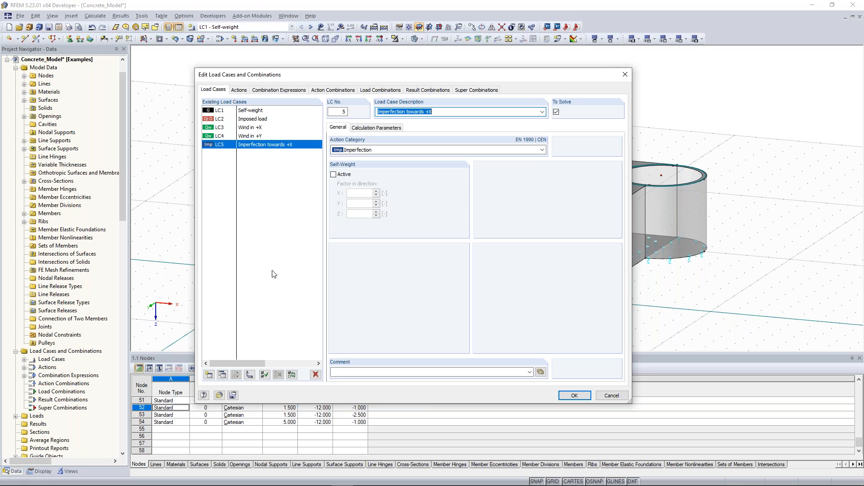
click(209, 375)
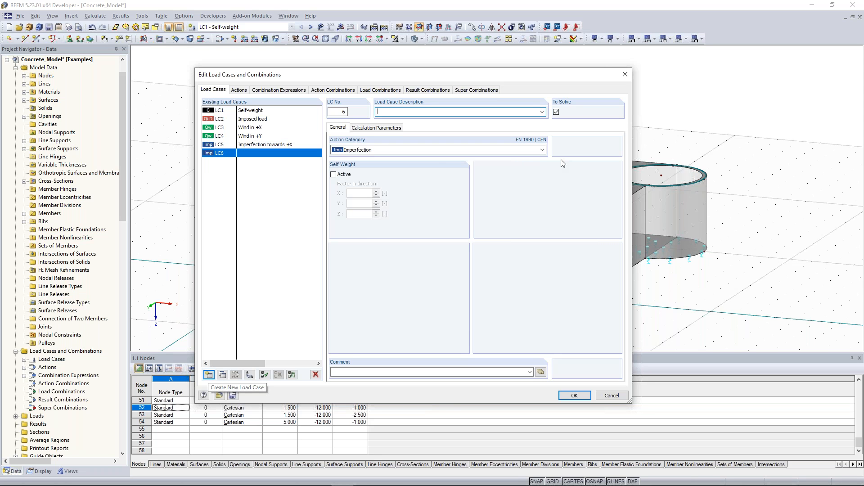
click(542, 112)
click(499, 203)
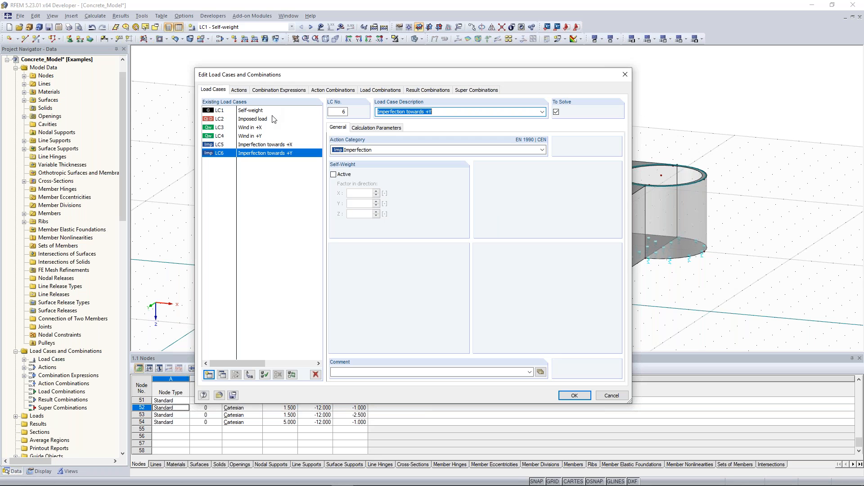
- Review the actions and set the load cases of the Wind action to act alternatively
click(239, 90)
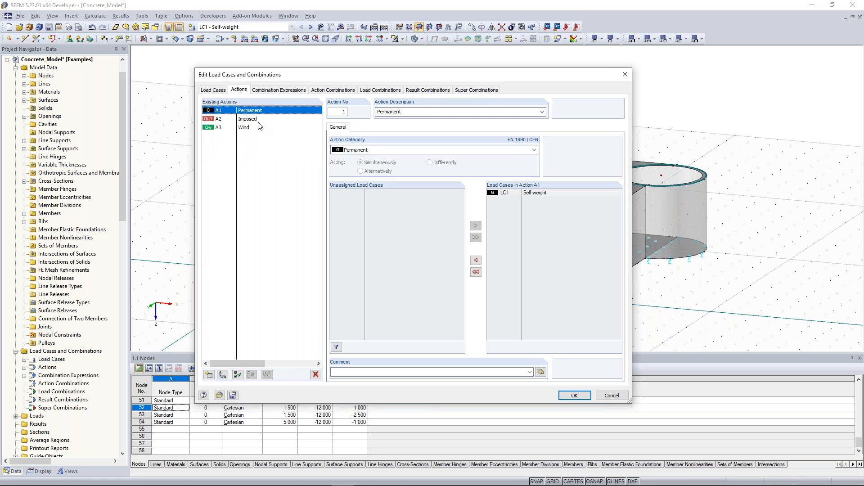
click(255, 119)
click(262, 112)
click(252, 129)
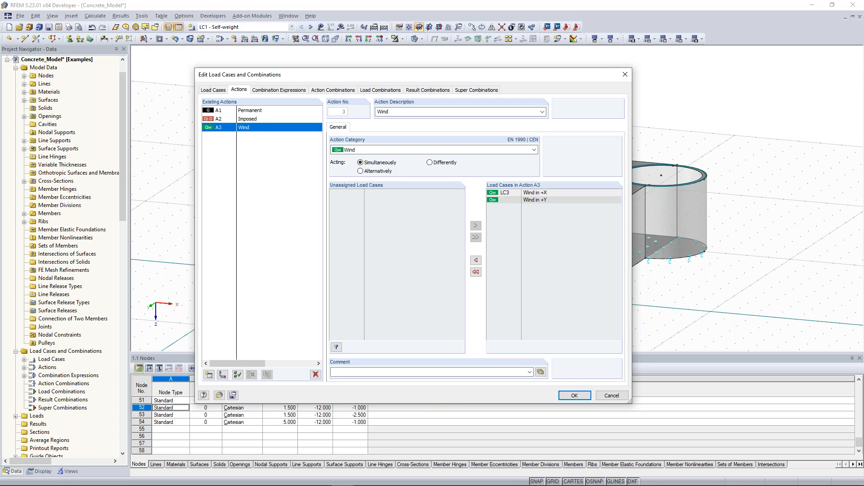
click(432, 163)
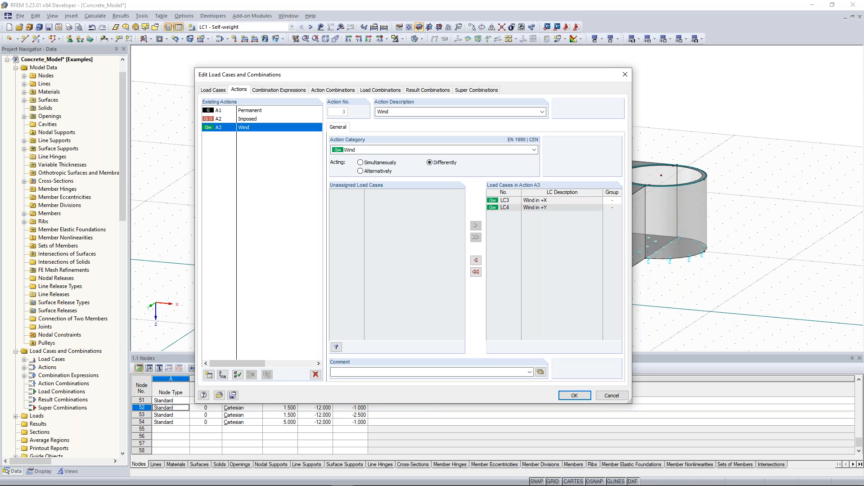
click(614, 205)
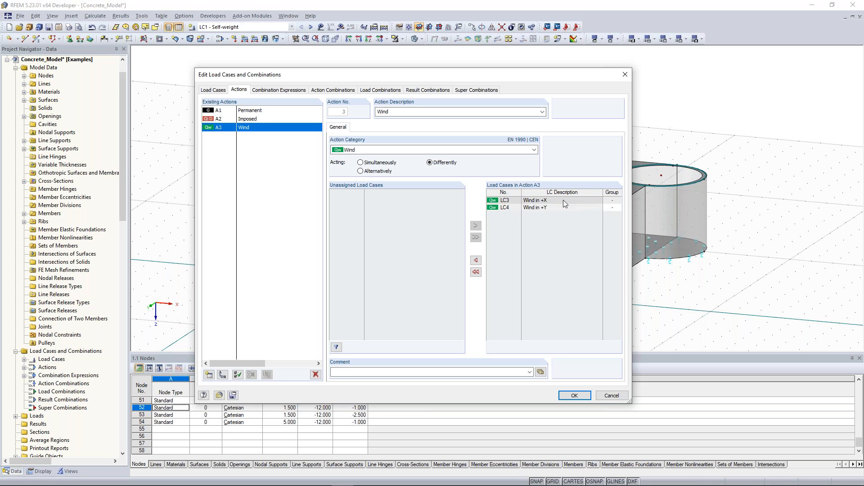
click(615, 205)
click(378, 171)
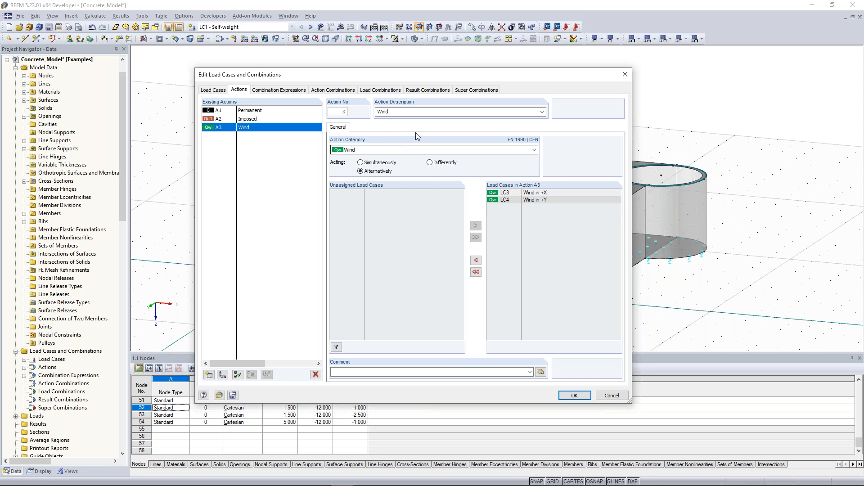
- Exclude the three SLS combination expressions CE2 to CE4 from use
click(285, 91)
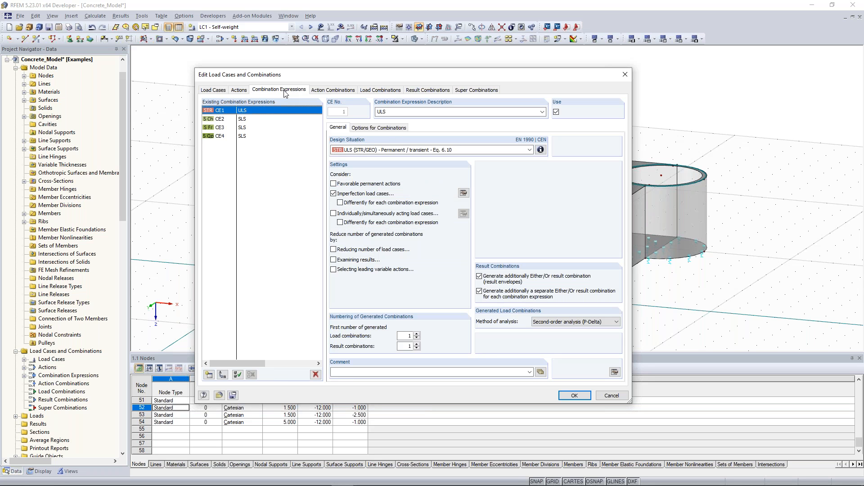
click(245, 136)
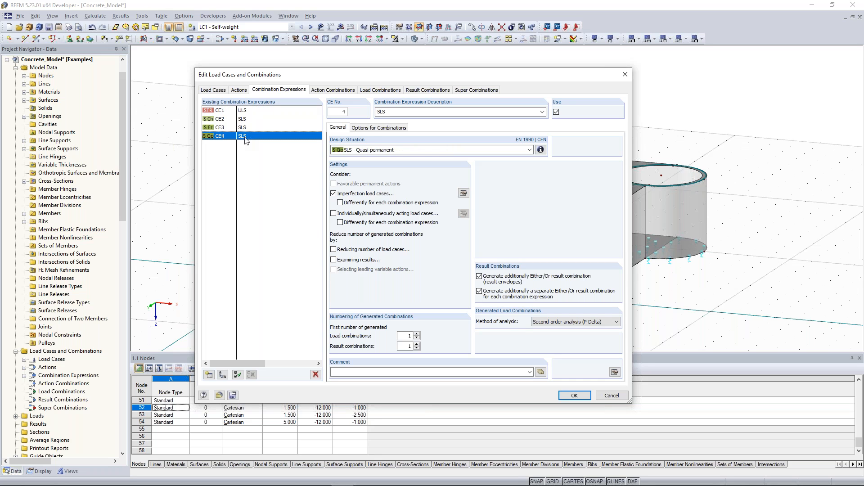
shift+click(248, 119)
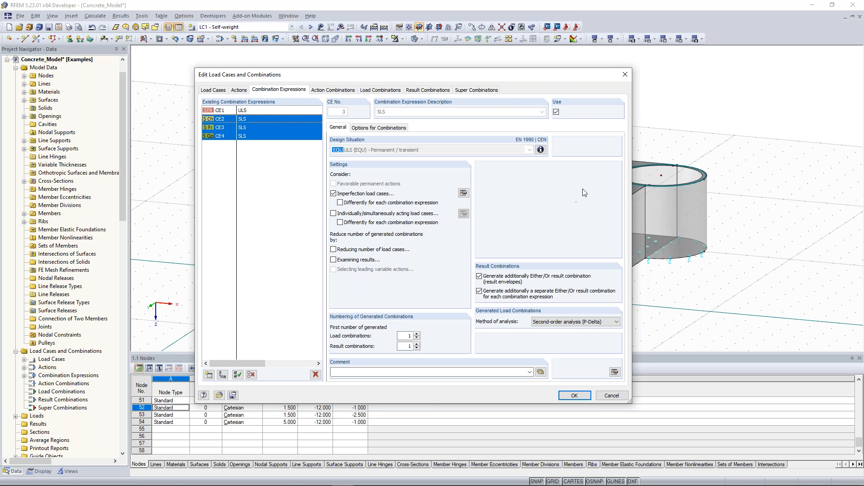
click(261, 137)
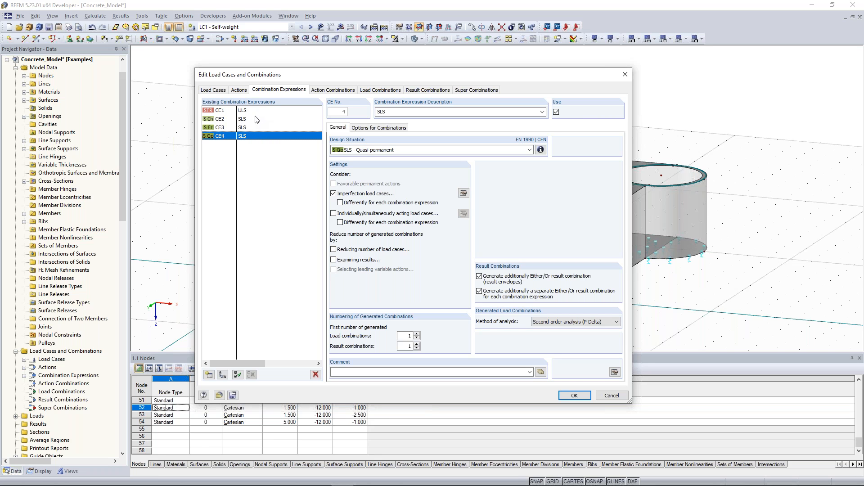
shift+click(255, 118)
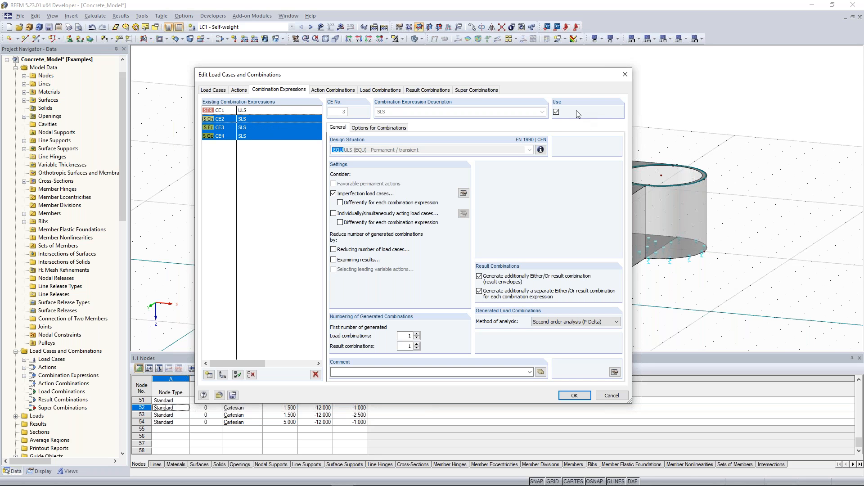
click(556, 112)
click(254, 120)
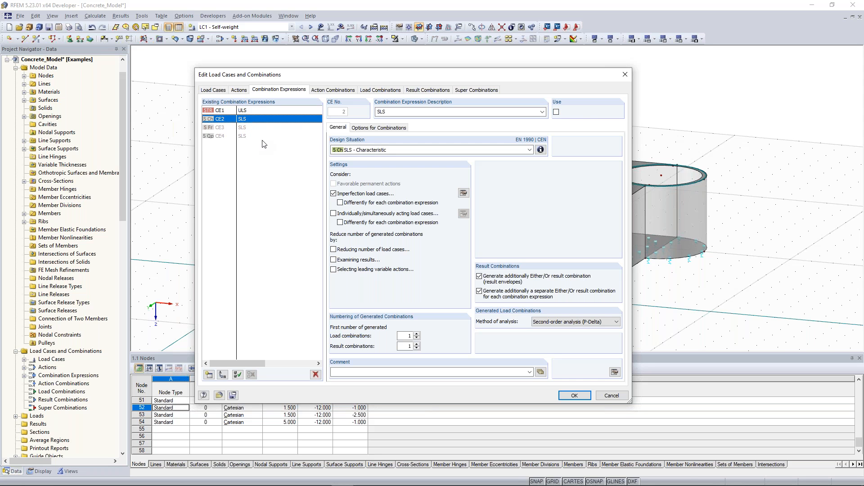
- View the design situation formula of the ULS combination expression CE1
click(251, 111)
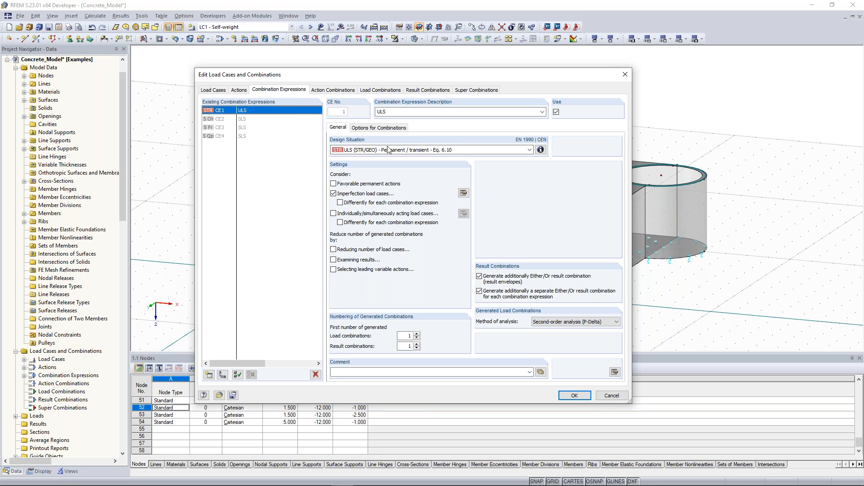
click(541, 150)
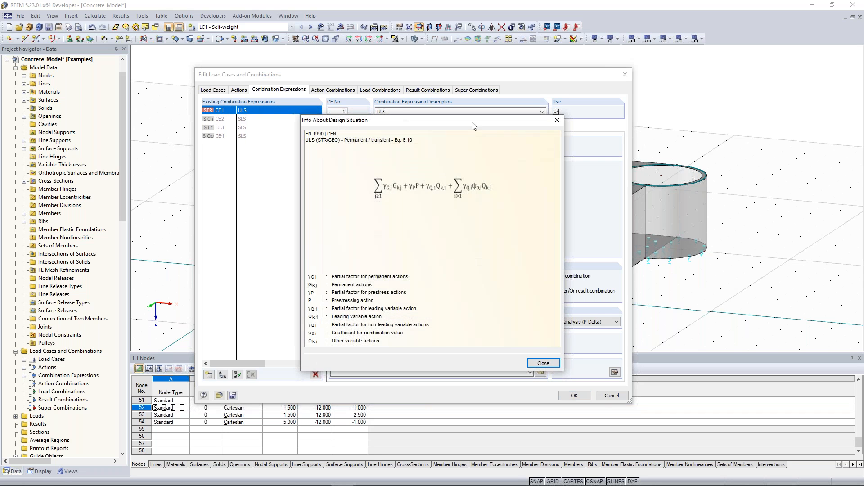
drag(427, 107, 302, 93)
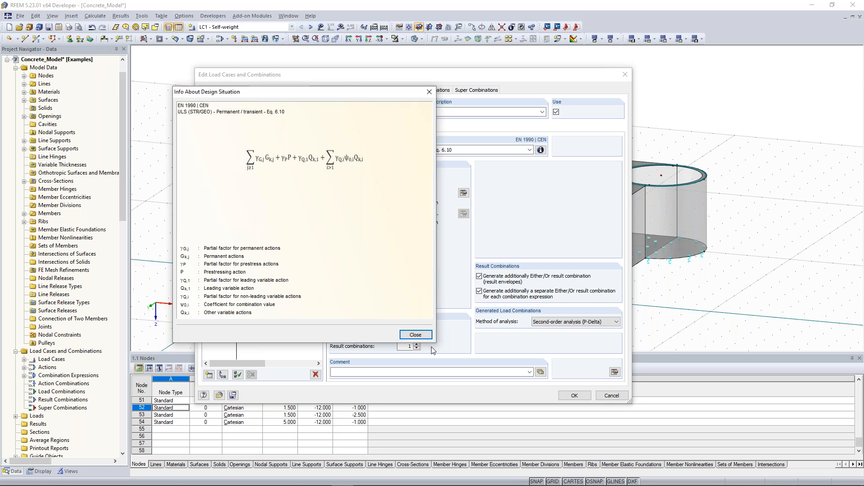
click(415, 335)
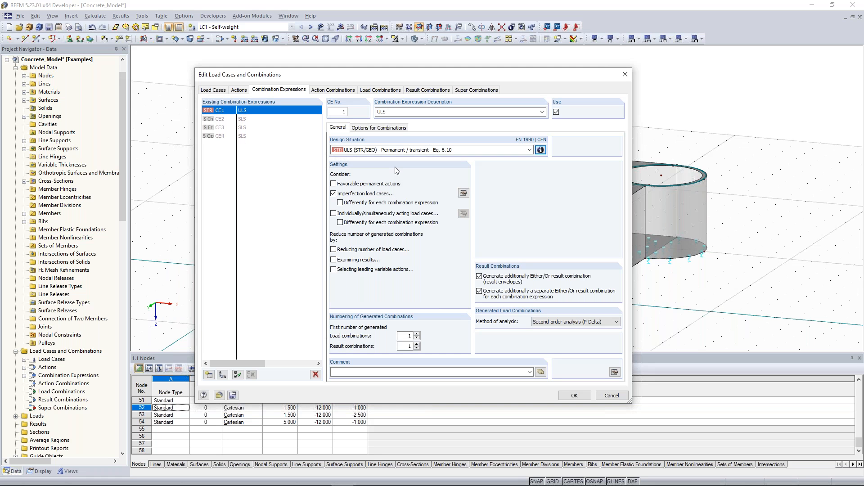
- In CE1's imperfection settings, disable both options removing combinations without imperfection and make the imperfections subject to specific load cases
click(463, 193)
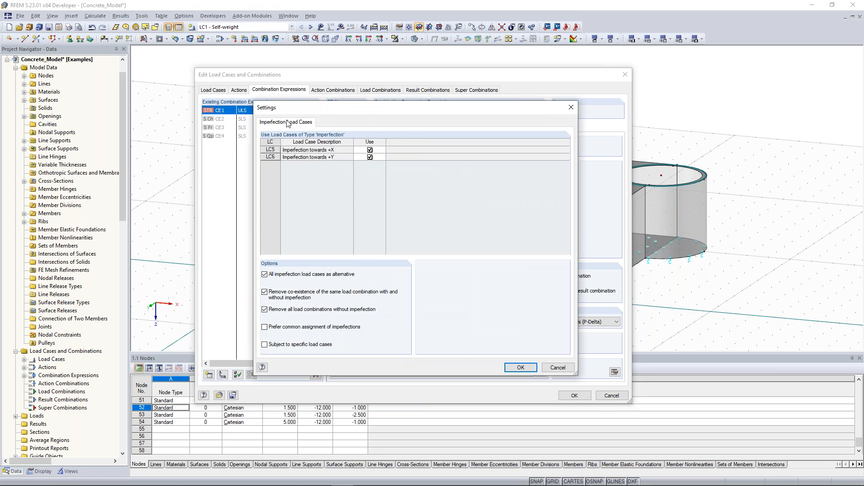
click(311, 152)
drag(462, 113, 715, 96)
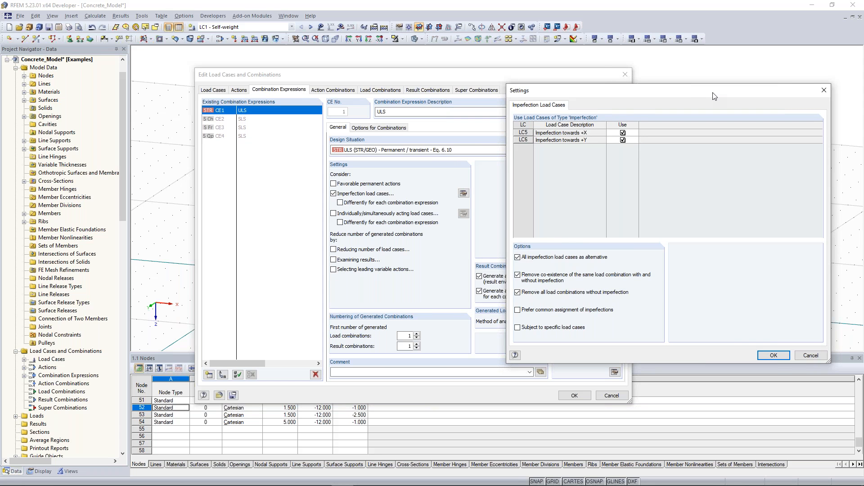
click(546, 281)
click(553, 293)
click(517, 328)
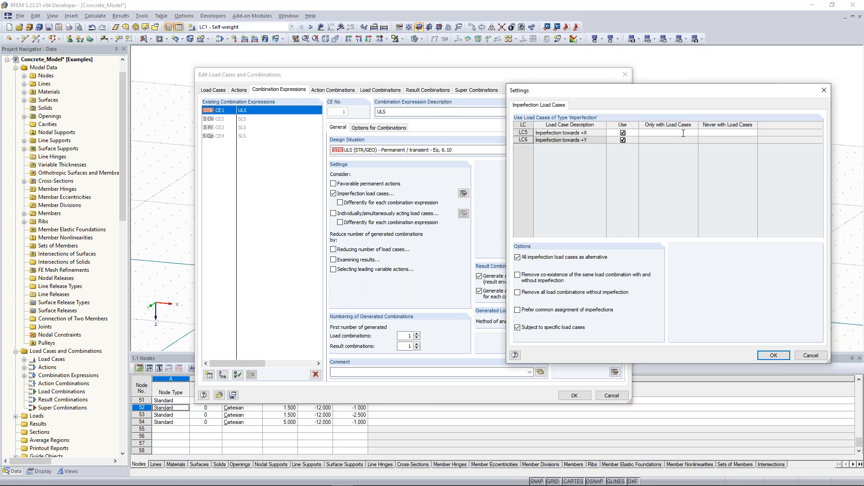
- Specify that imperfection load case LC5 is never combined with LC4, Wind in +Y
click(723, 133)
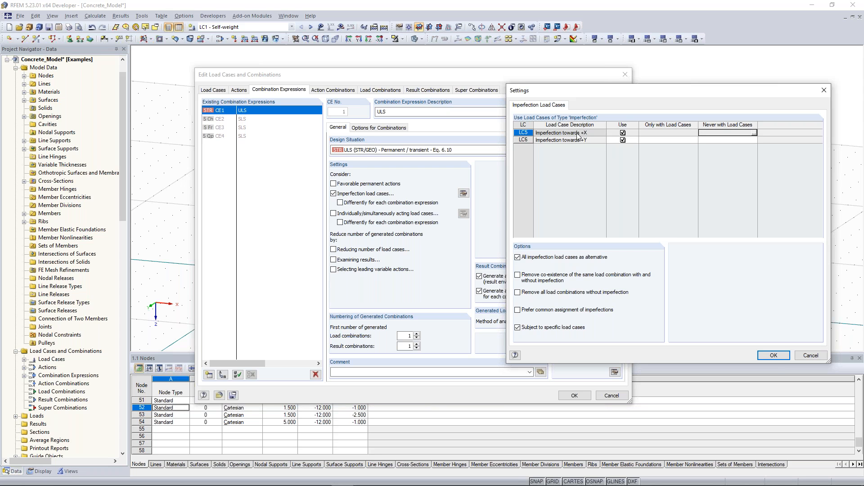
click(754, 133)
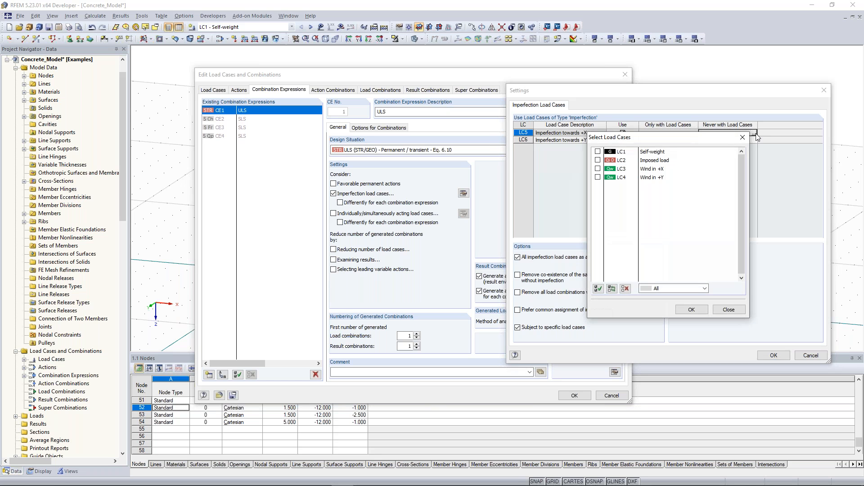
drag(592, 131, 306, 128)
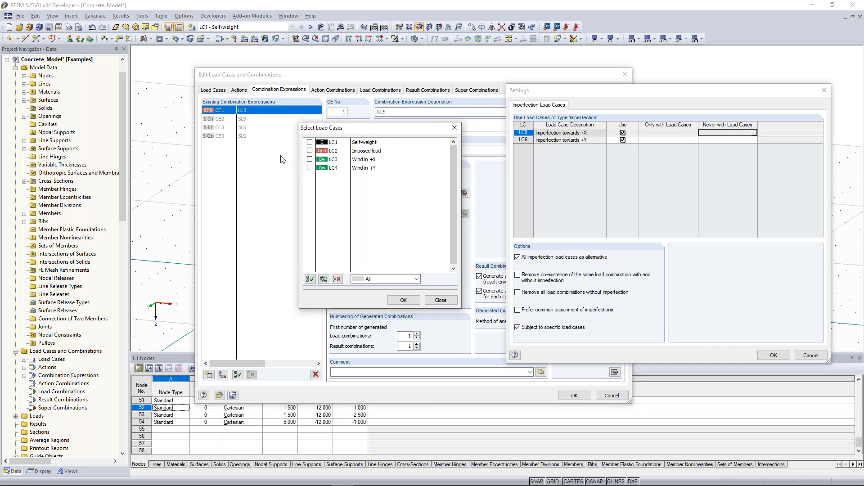
click(309, 168)
click(404, 299)
- Specify that imperfection load case LC6 is never combined with LC3, Wind in +X, and apply the imperfection settings
click(745, 140)
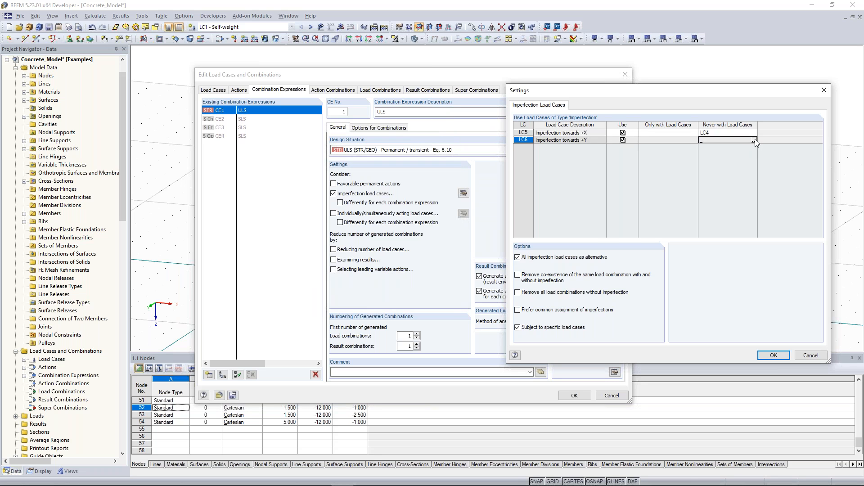
click(754, 142)
click(598, 169)
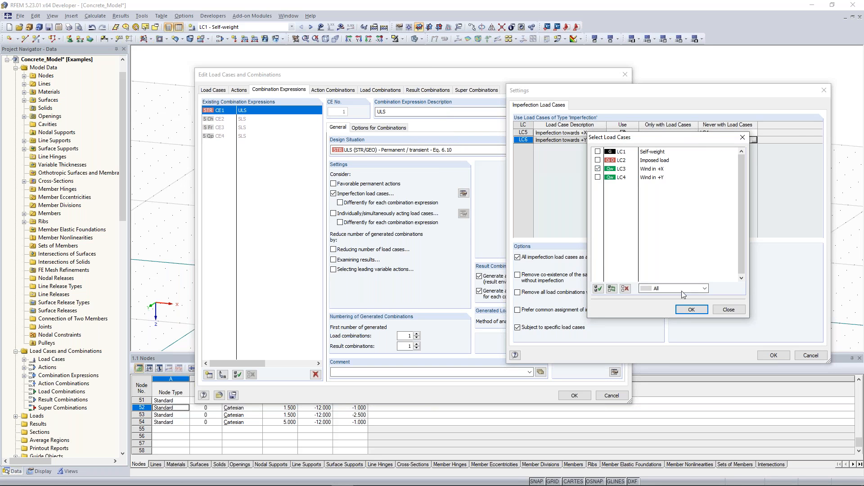
click(692, 309)
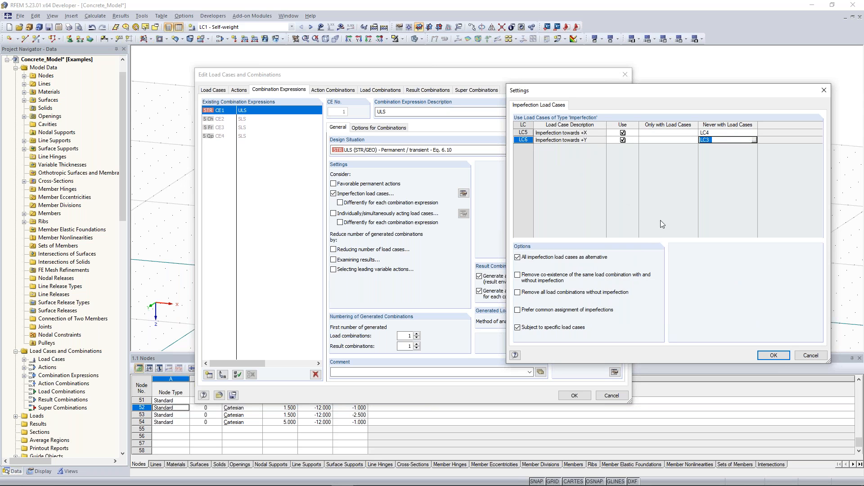
click(773, 356)
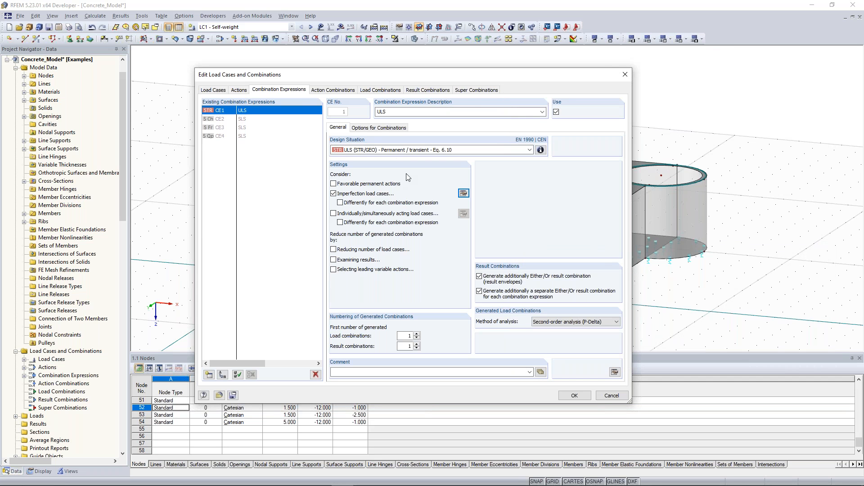
- Examine the factors and leading action of action combination AC3 against the formula of its design situation
click(332, 90)
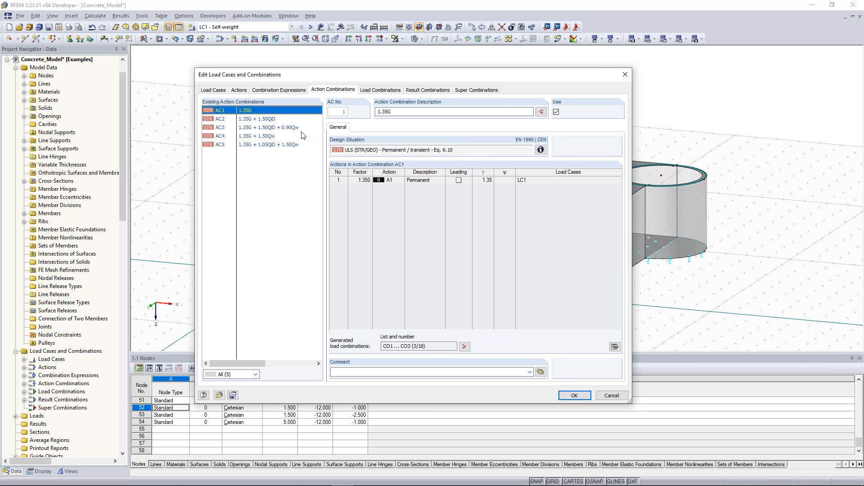
click(267, 128)
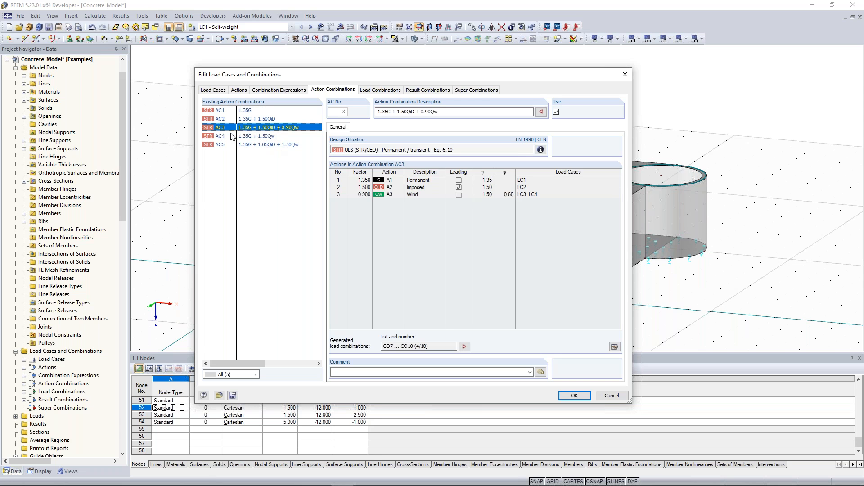
click(362, 179)
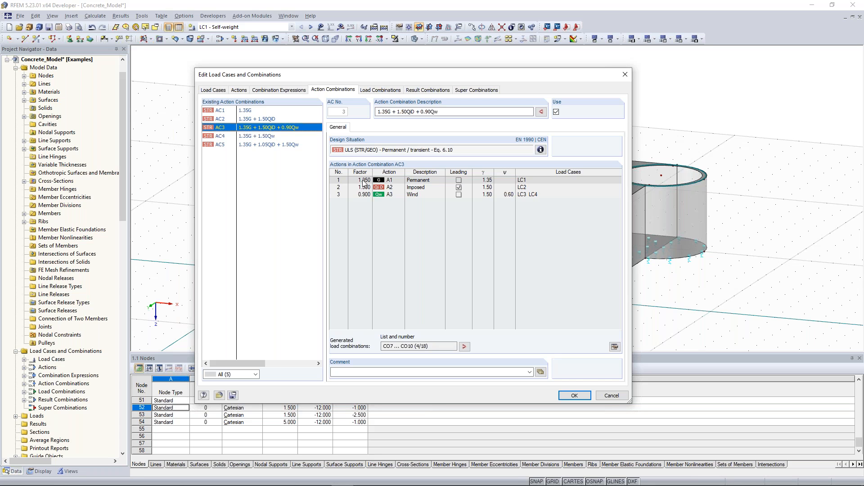
click(363, 188)
click(365, 195)
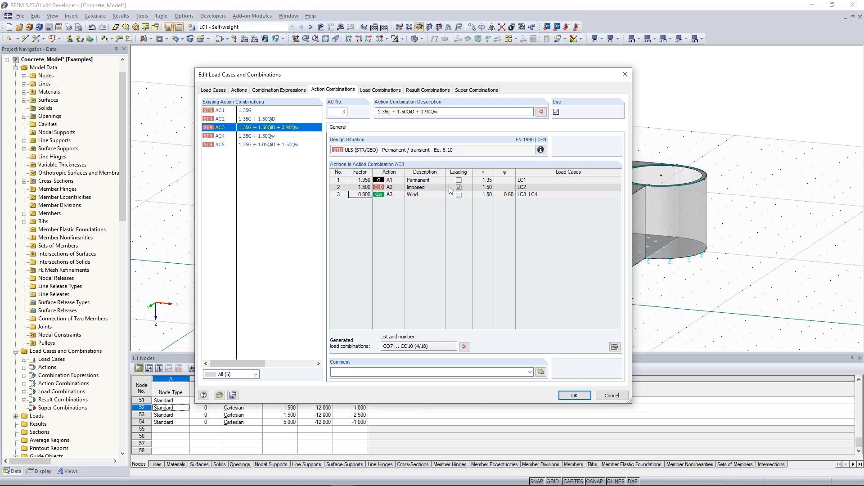
click(436, 187)
click(396, 194)
click(540, 150)
drag(497, 124, 267, 124)
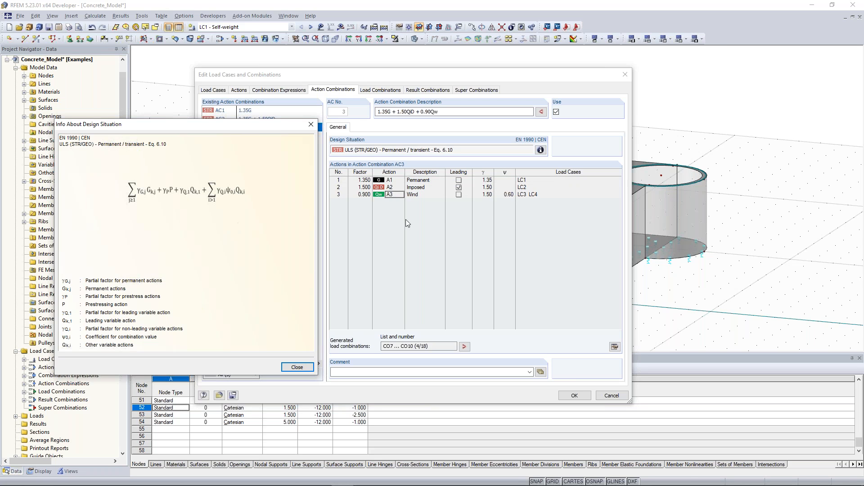
click(297, 368)
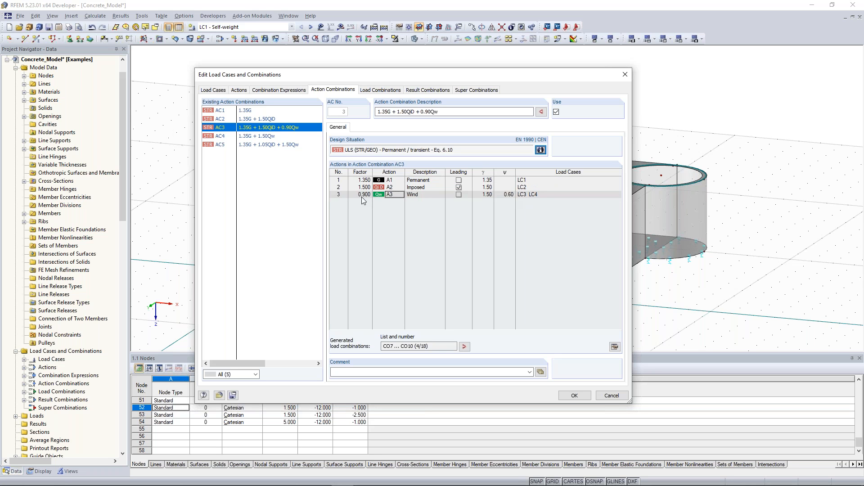
- Examine the load cases, factors and leading action contained in load combination CO10
click(379, 91)
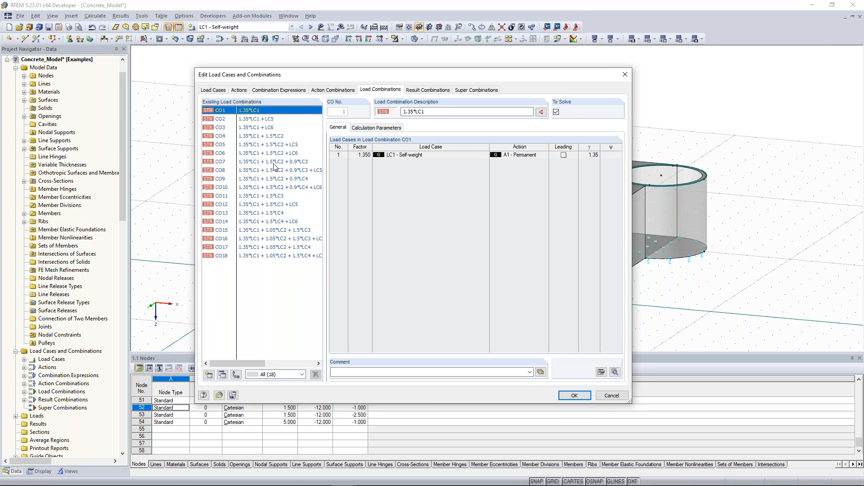
click(258, 189)
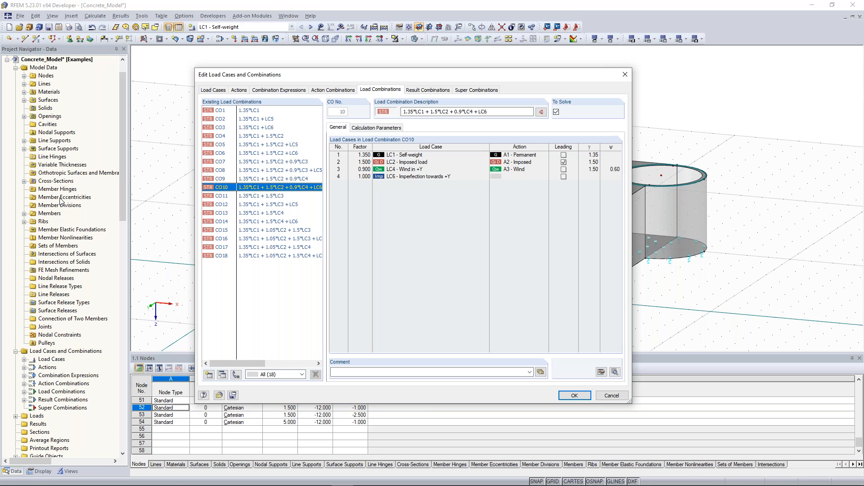
click(408, 155)
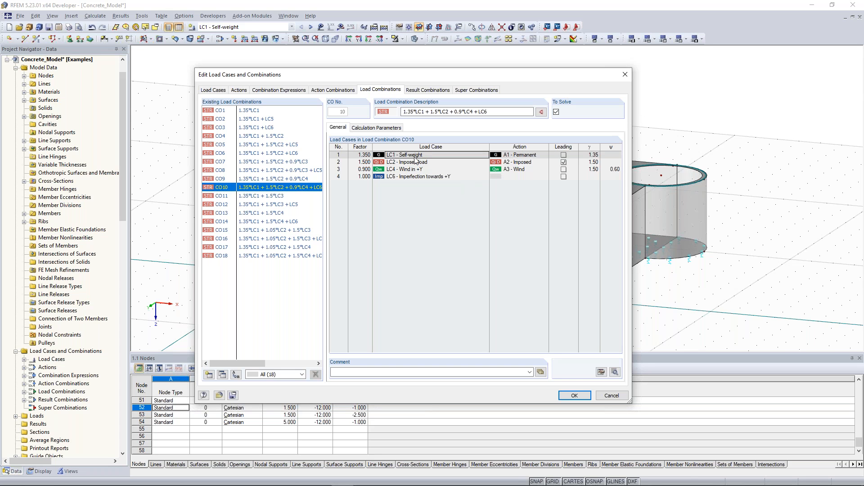
click(412, 163)
click(412, 170)
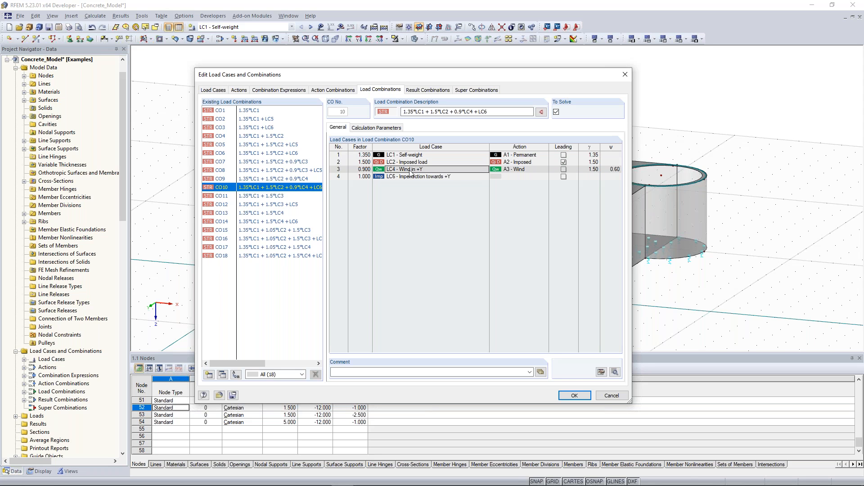
click(409, 176)
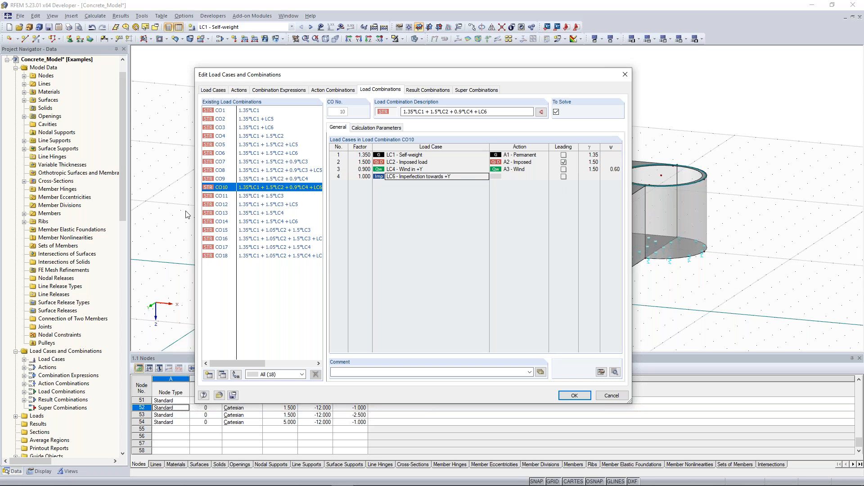
key(alt+Tab)
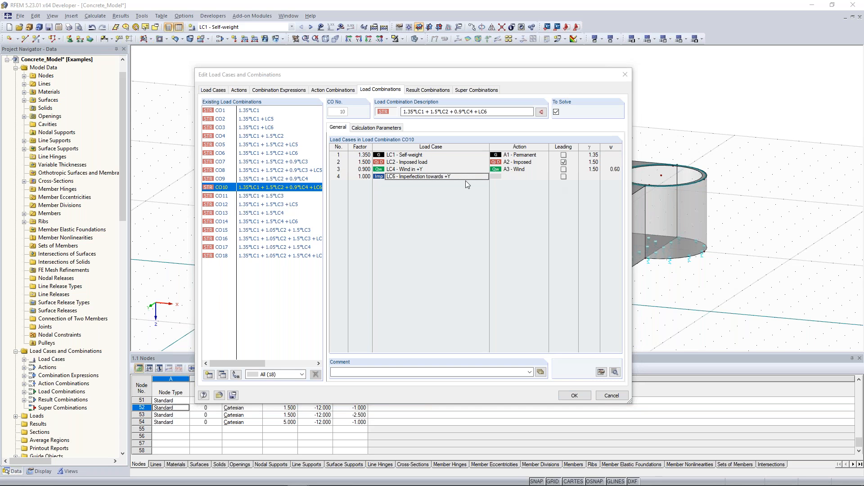
- Review which load combinations are included in result combination RC1, along with their factors, criteria and group
click(428, 90)
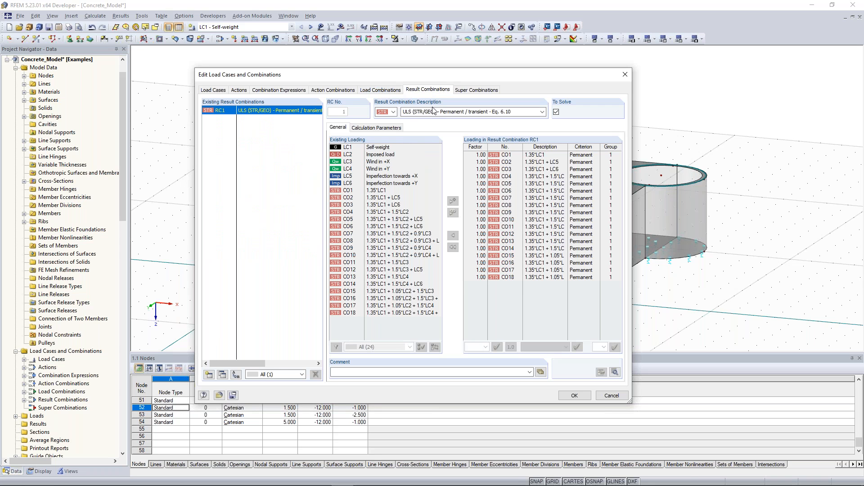
click(338, 182)
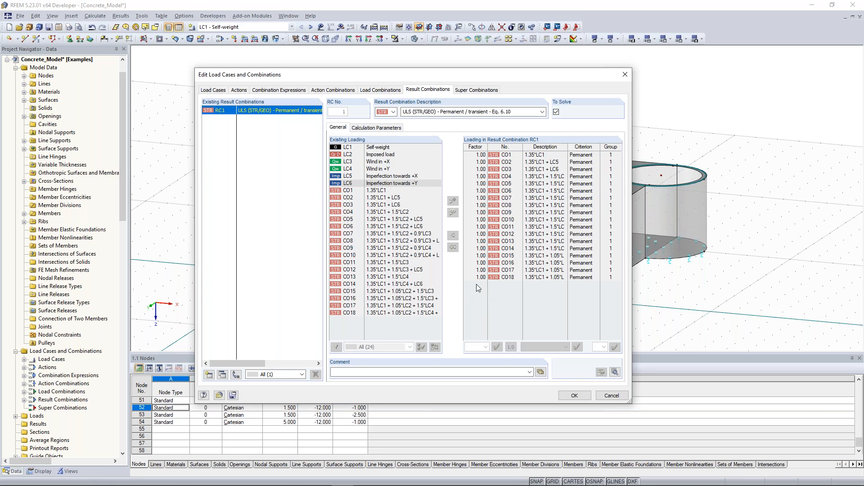
- Review the load combinations and the ULS result combination, then accept and close the load cases and combinations settings
click(381, 89)
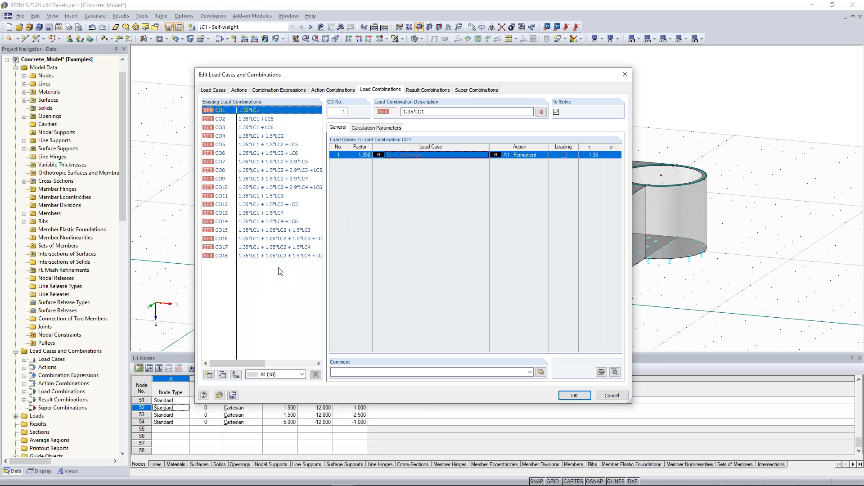
click(427, 90)
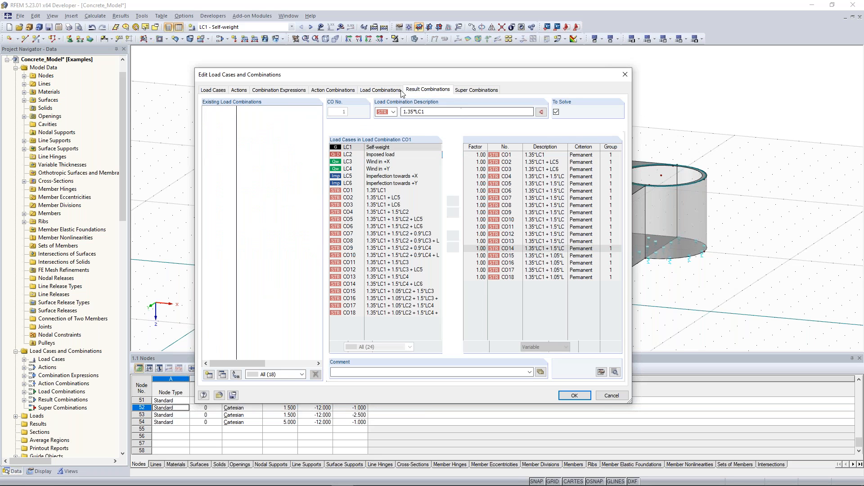
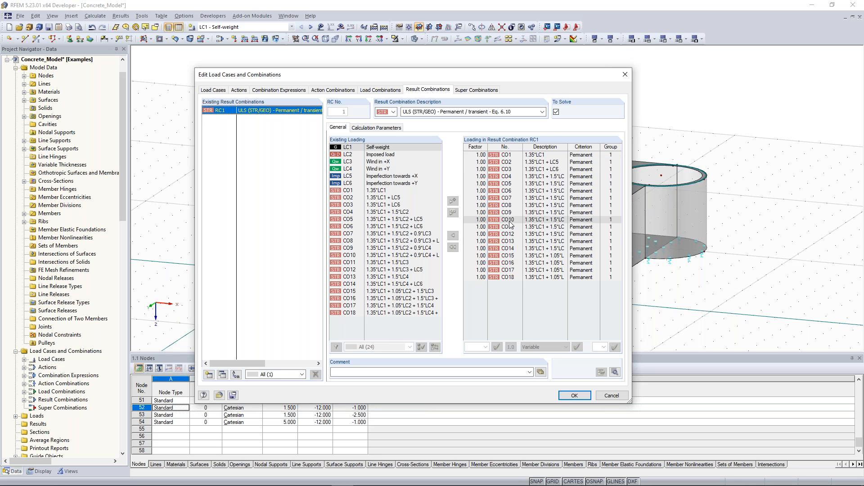
click(574, 395)
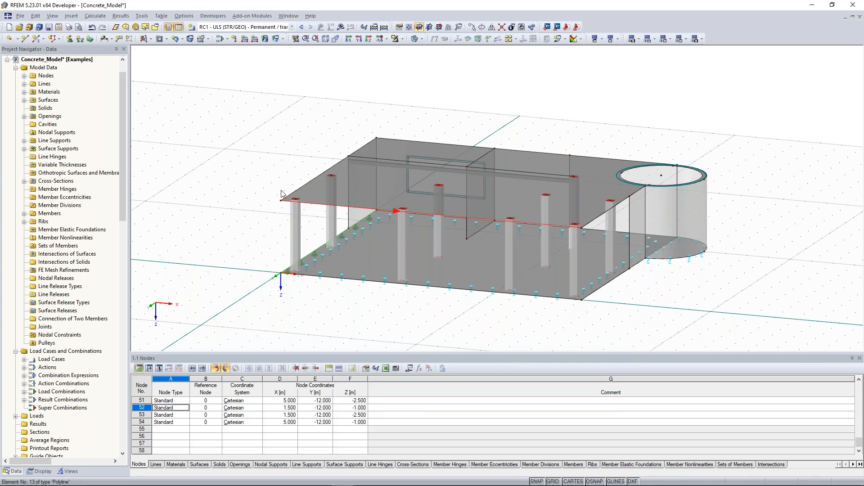
- Make LC2 - Imposed load the active load case
ctrl+middle_drag(218, 169, 299, 188)
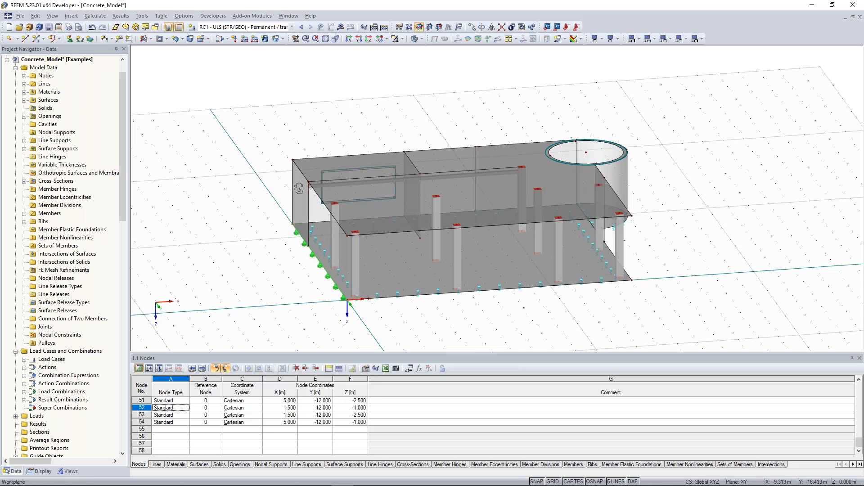
middle_drag(299, 188, 283, 180)
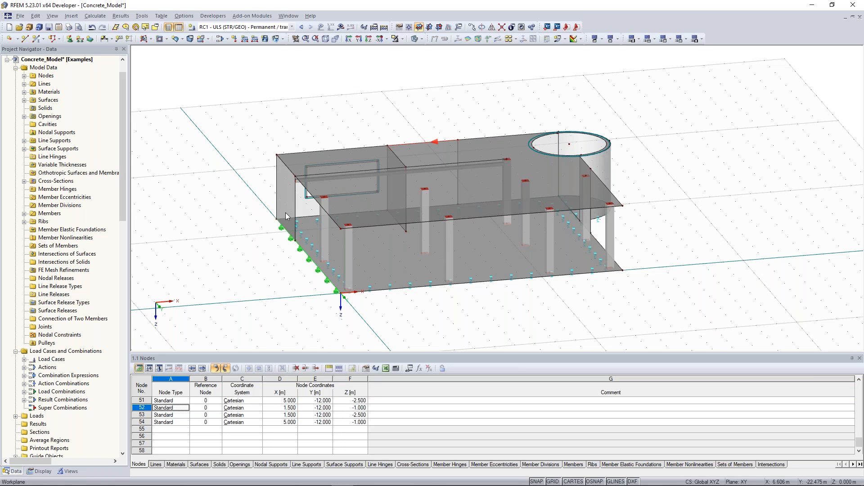
click(292, 27)
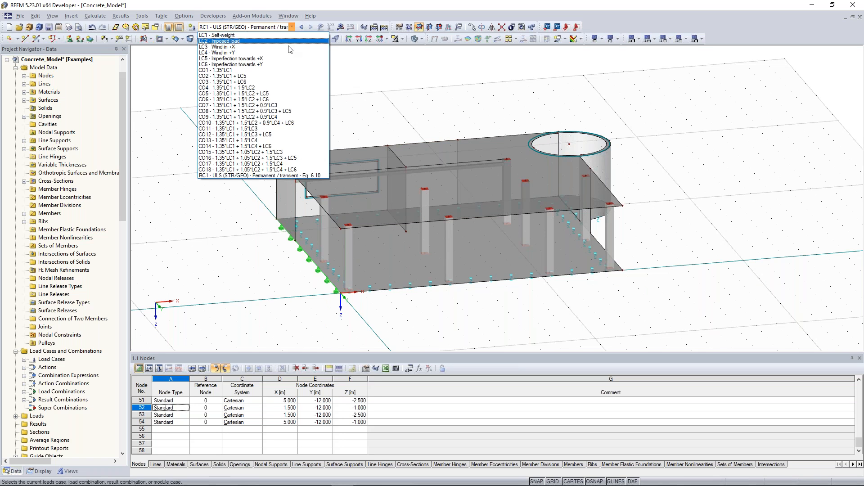
click(282, 41)
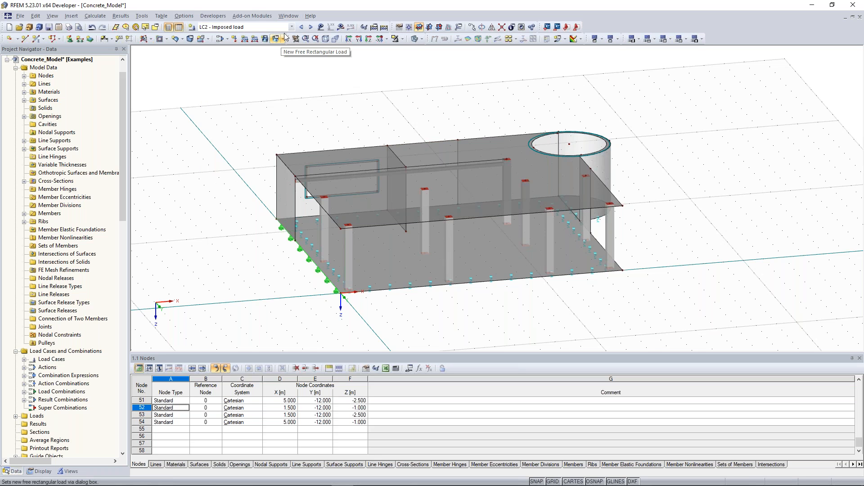
click(285, 28)
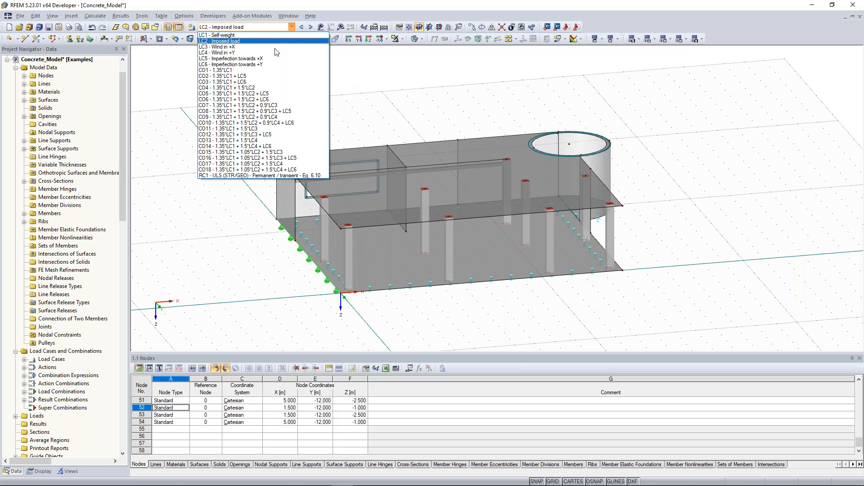
click(243, 41)
- Apply a uniform 5 kN/m² surface force in global ZL direction to the floor slab, including the circular floor area
middle_drag(274, 118, 240, 135)
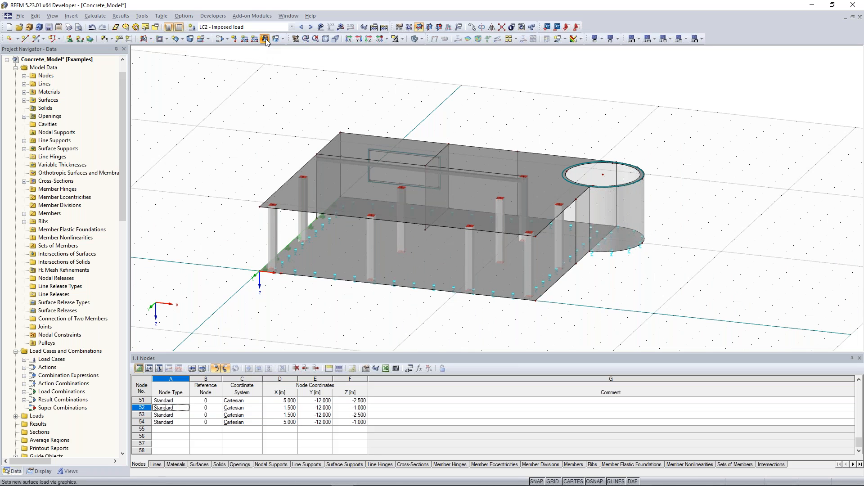
click(266, 40)
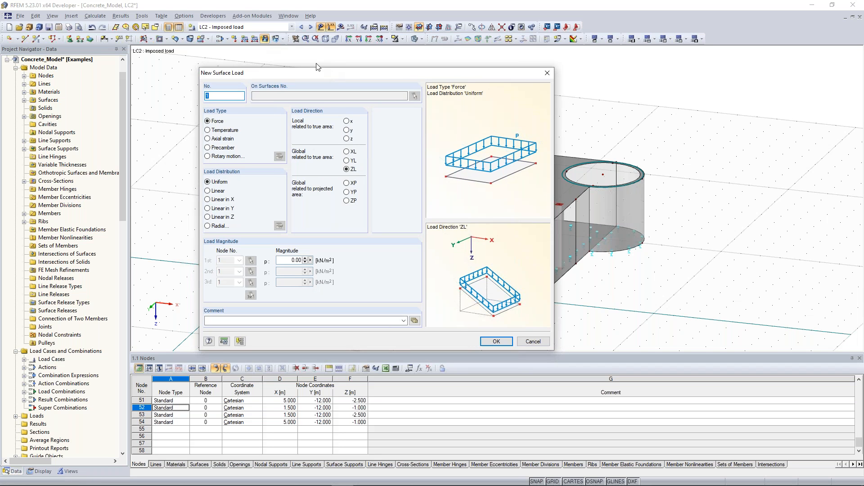
drag(317, 70, 301, 59)
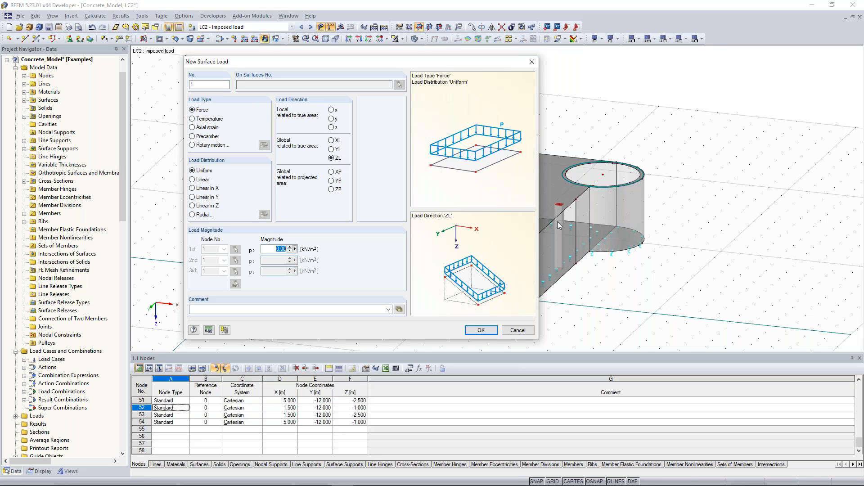
text(5)
click(491, 330)
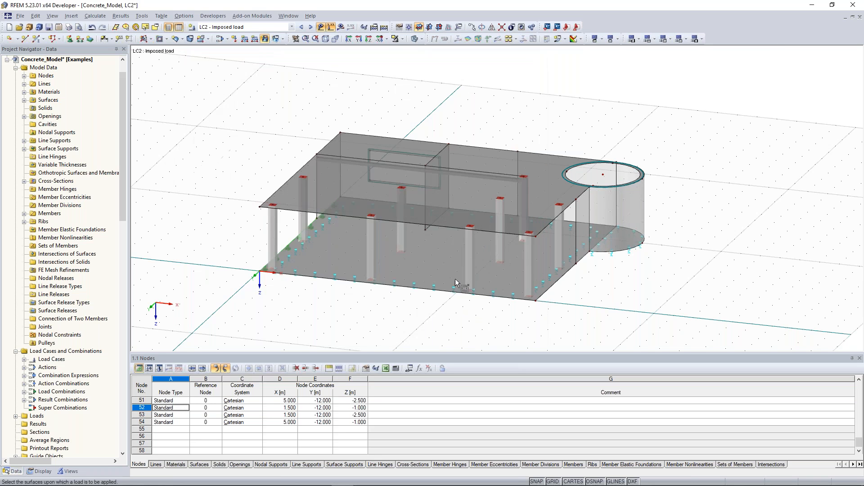
click(441, 276)
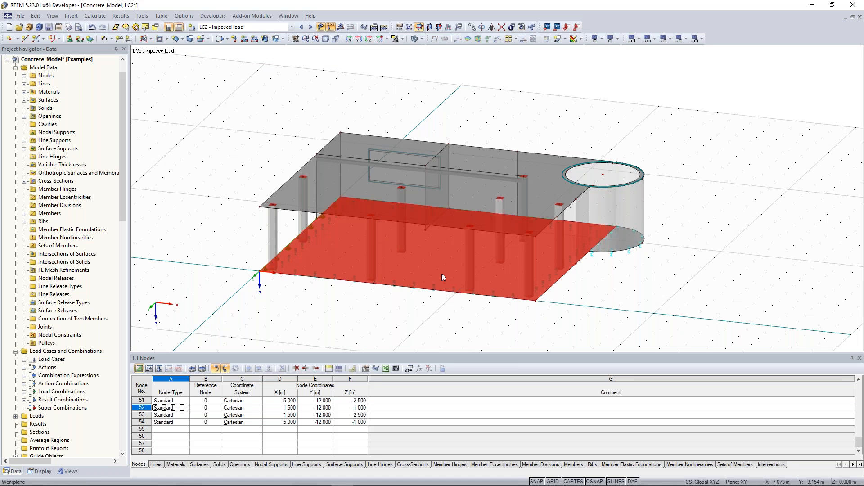
- Apply the same 5 kN/m² surface load to the roof slab, surface 3
click(264, 39)
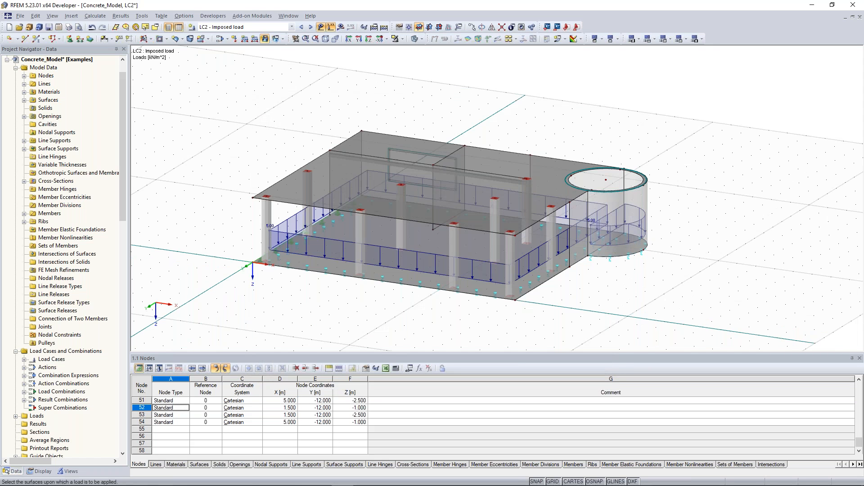
middle_drag(445, 187, 459, 191)
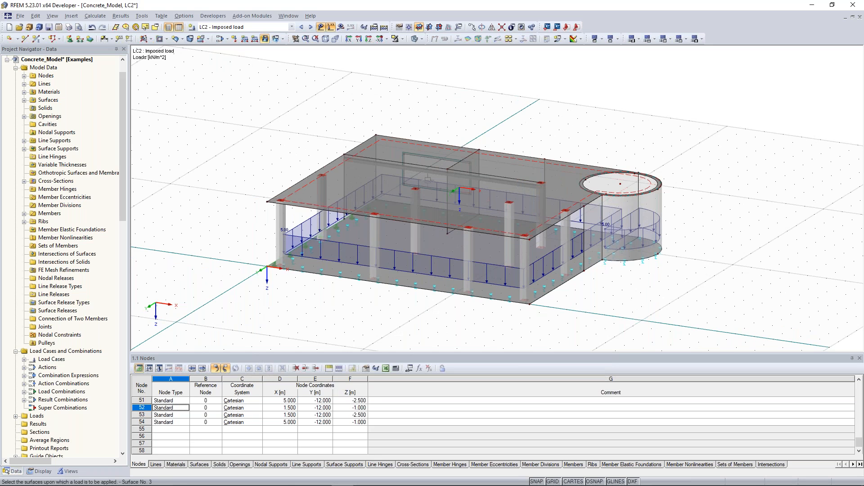
click(428, 179)
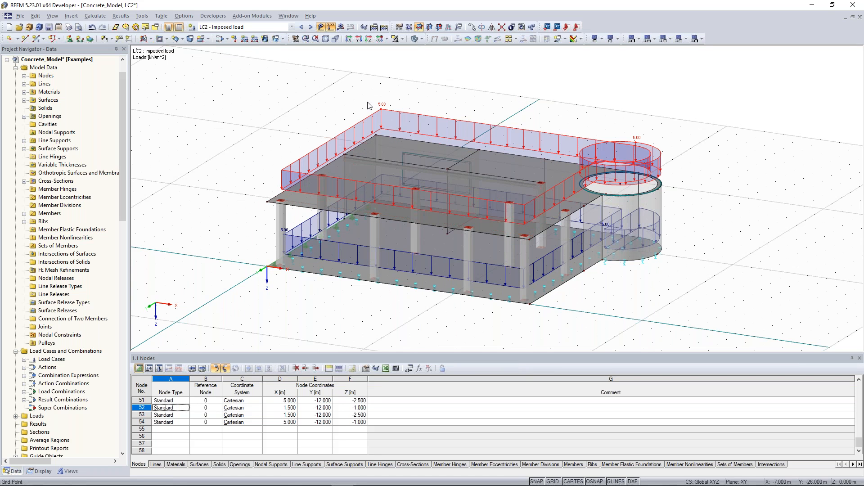
- Set the magnitude of the roof slab's surface load to 2 kN/m² and clear the selection
double_click(370, 110)
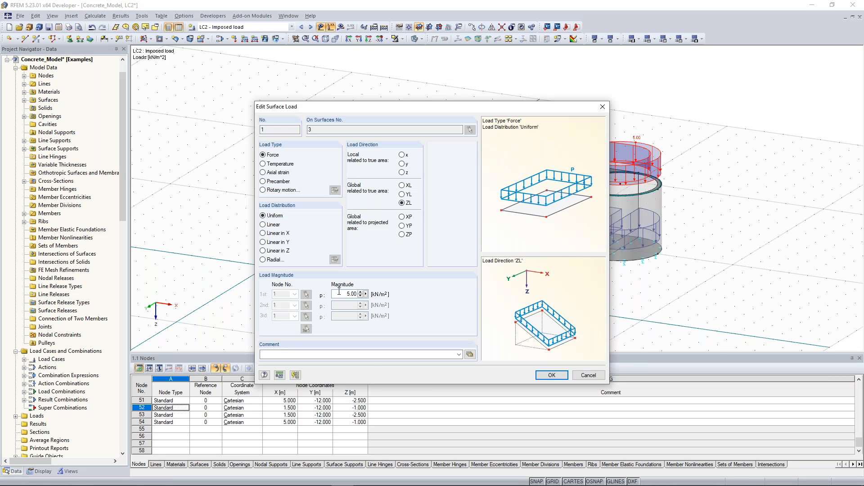
double_click(343, 293)
text(2)
key(Return)
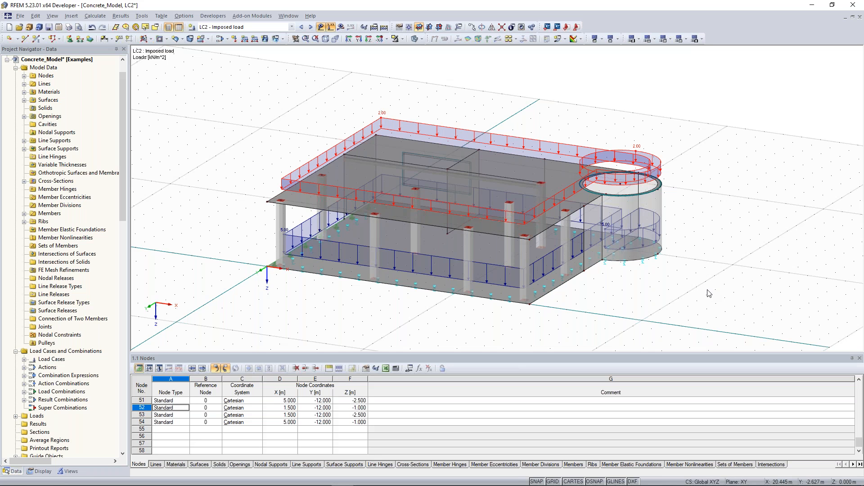
click(695, 288)
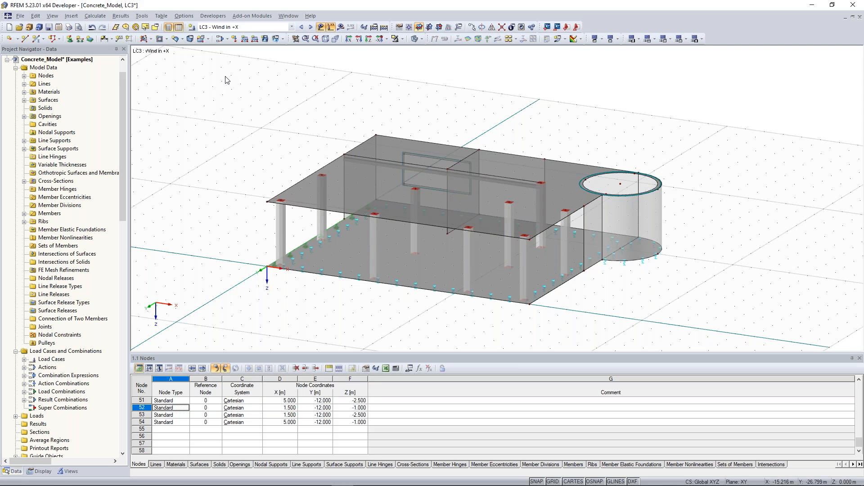
- In load case LC3 - Wind in +X, apply a uniform 0.4 kN/m² surface load in global XL direction to the end wall, surface 4
click(265, 39)
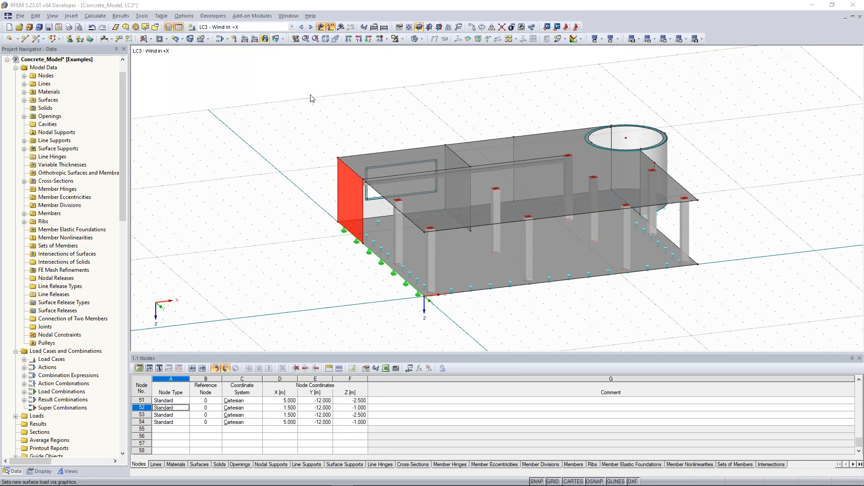
click(401, 185)
drag(343, 294, 364, 292)
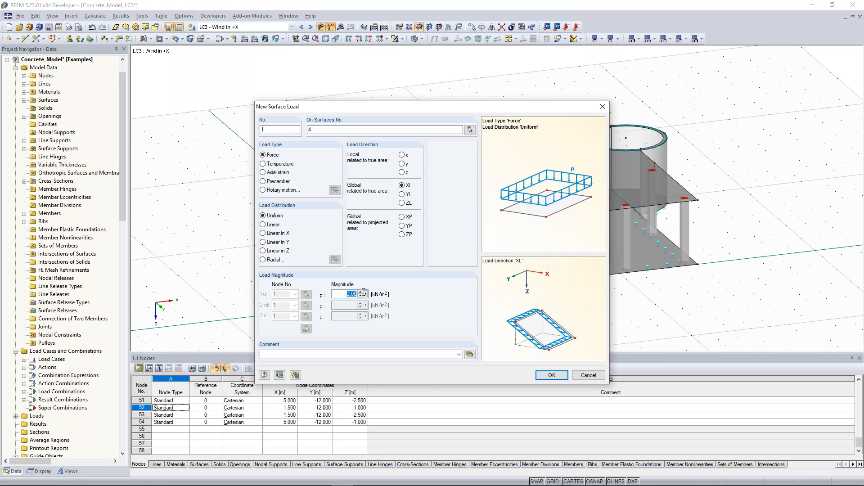
text(0.4)
click(552, 375)
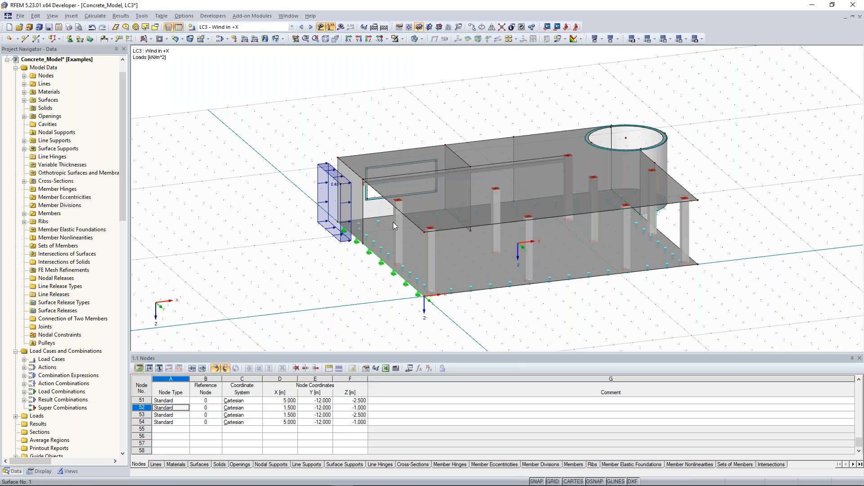
- Add a uniform 0.65 kN/m line load in global XL direction to lines 13 and 19, the windward roof and floor edges
scroll(393, 222, up, 1)
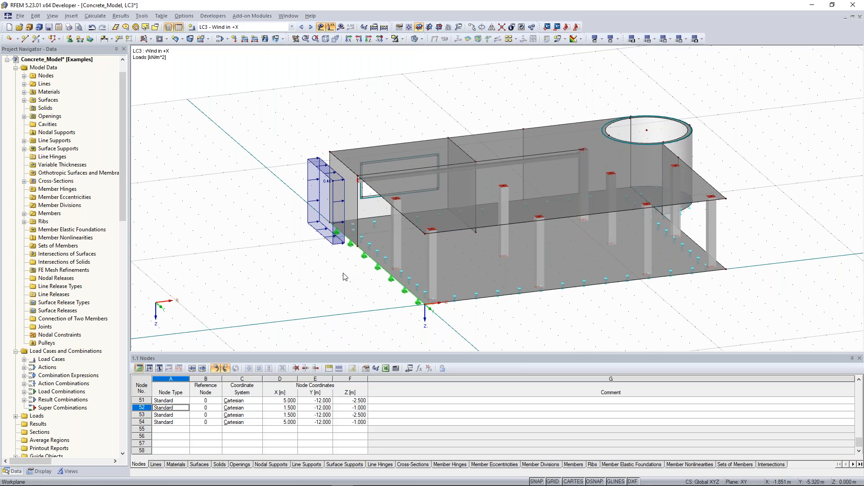
scroll(344, 276, up, 1)
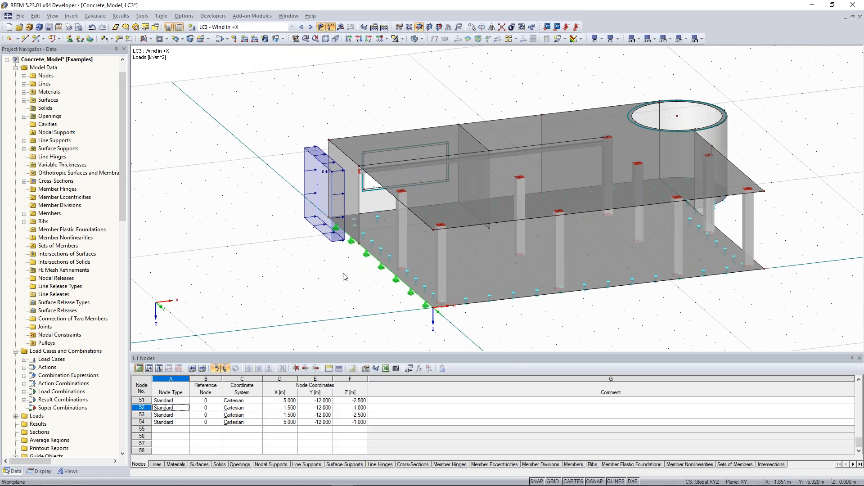
scroll(343, 277, up, 1)
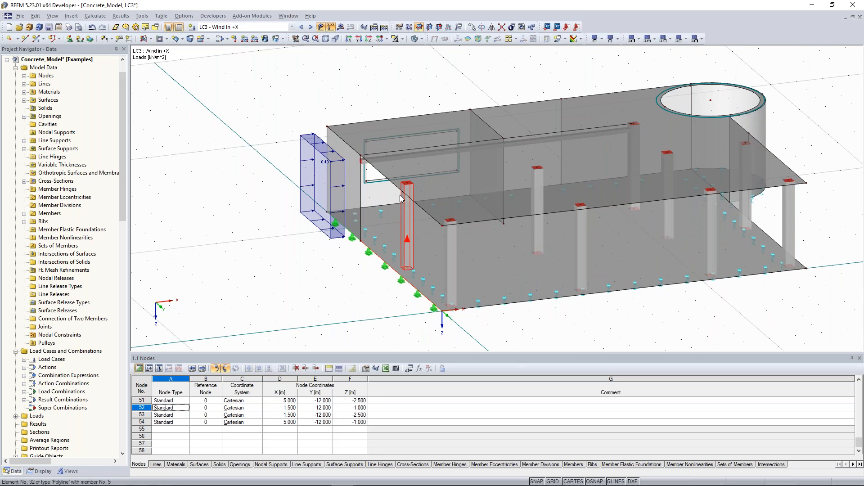
click(254, 39)
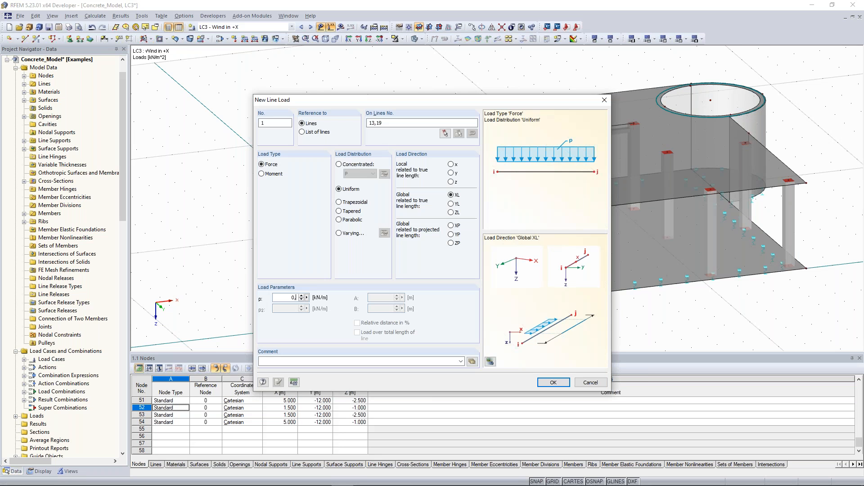
text(0,65)
click(548, 385)
click(548, 384)
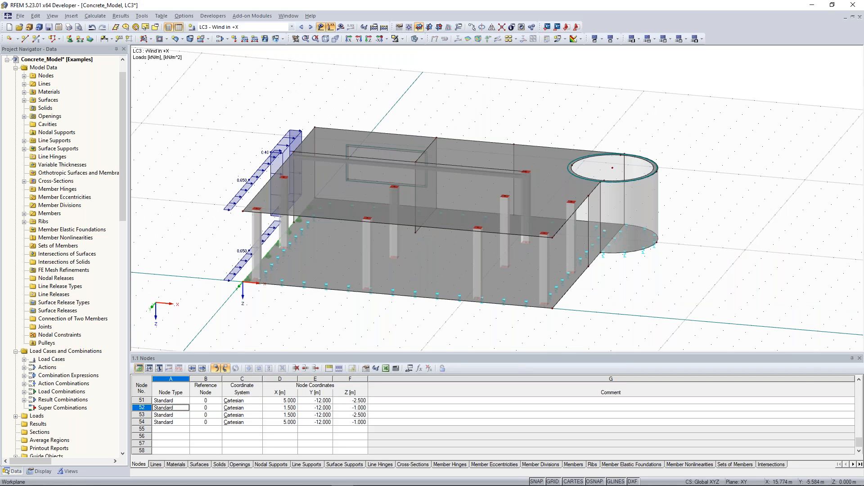
- Apply a uniform 0.25 kN/m² surface load in projected XP direction to surfaces 7 and 8, and start a line load for the adjoining slab edges
click(649, 174)
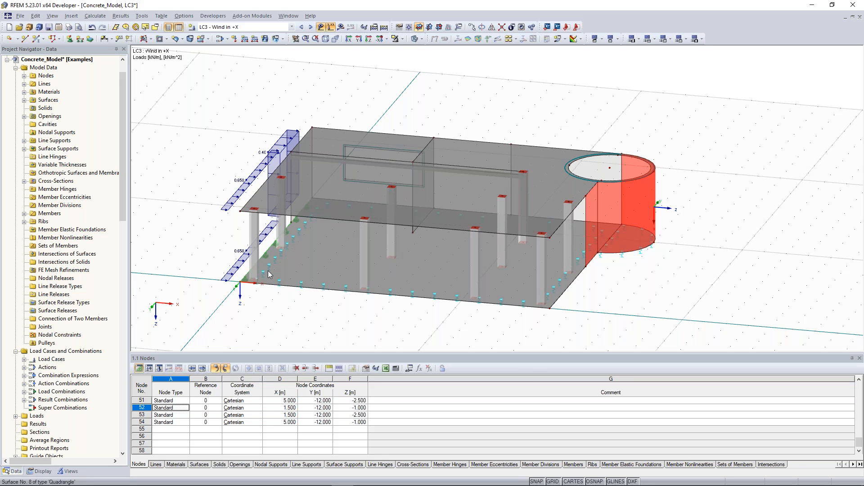
click(268, 274)
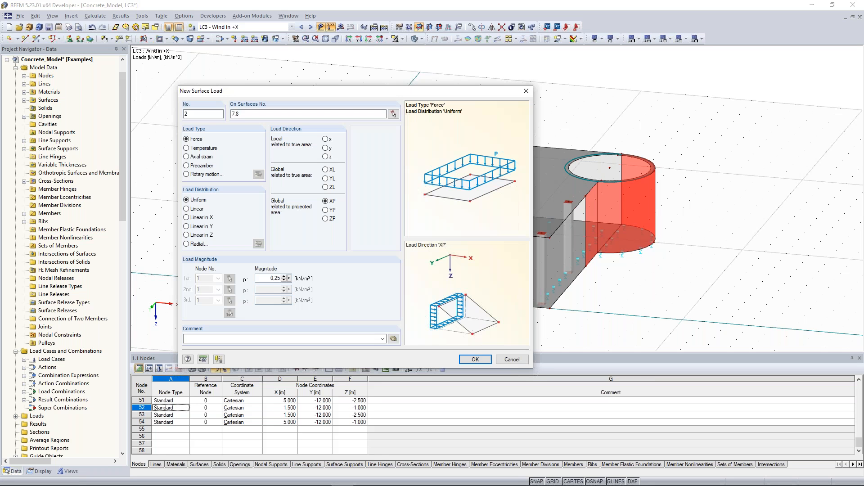
click(486, 362)
click(487, 362)
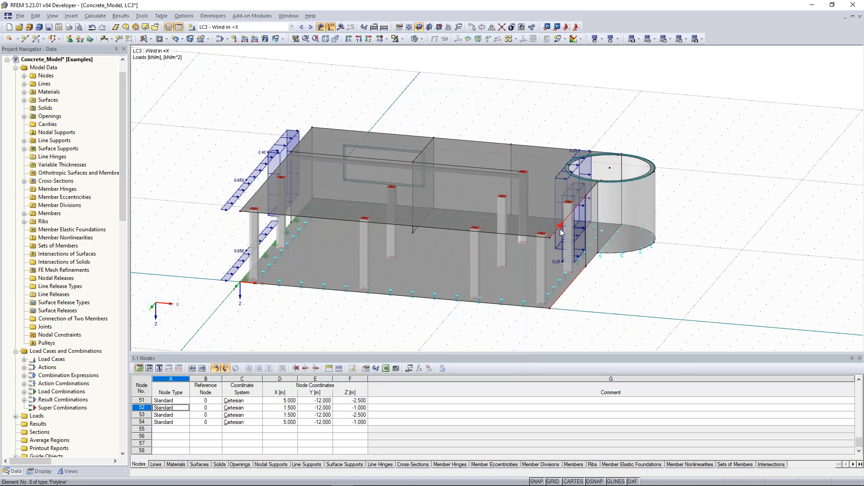
click(255, 39)
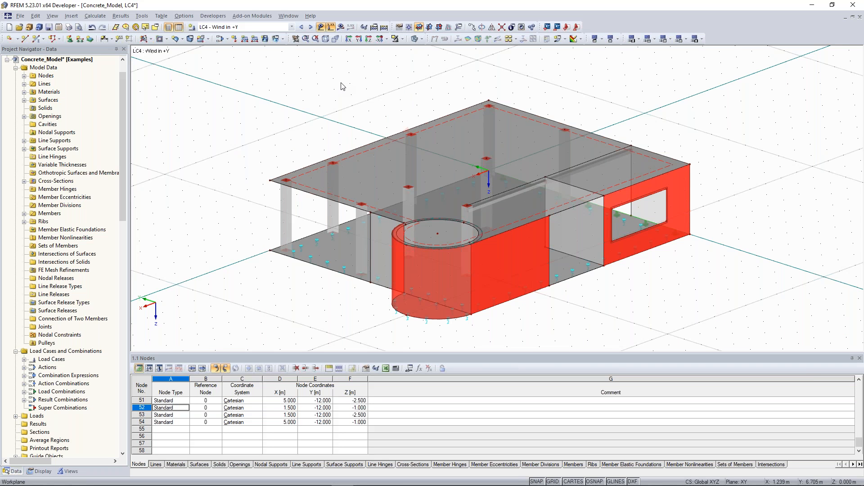
- In load case LC4 - Wind in +Y, apply a uniform 0.40 kN/m² surface load in projected YP direction to surfaces 5, 6 and 8
click(264, 41)
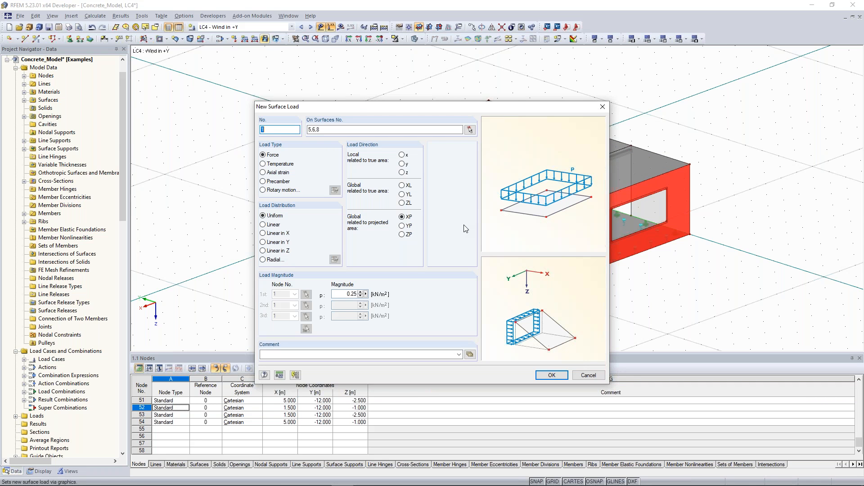
click(401, 225)
double_click(350, 294)
text(0.40)
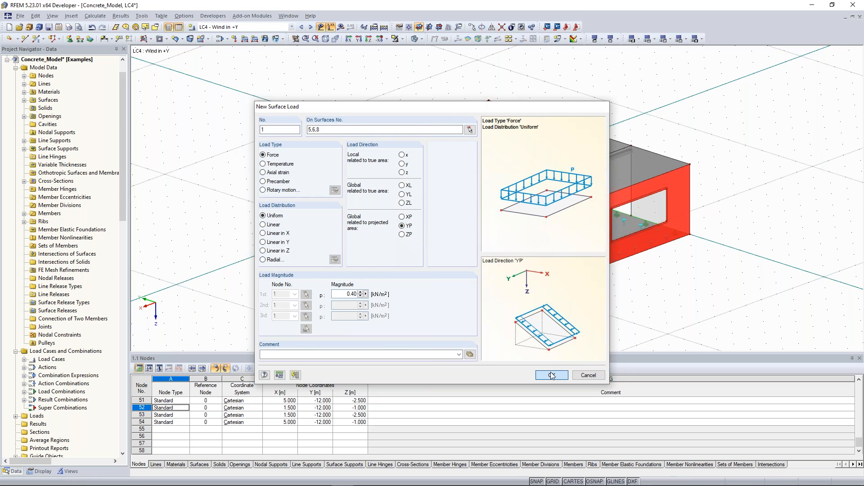
click(552, 375)
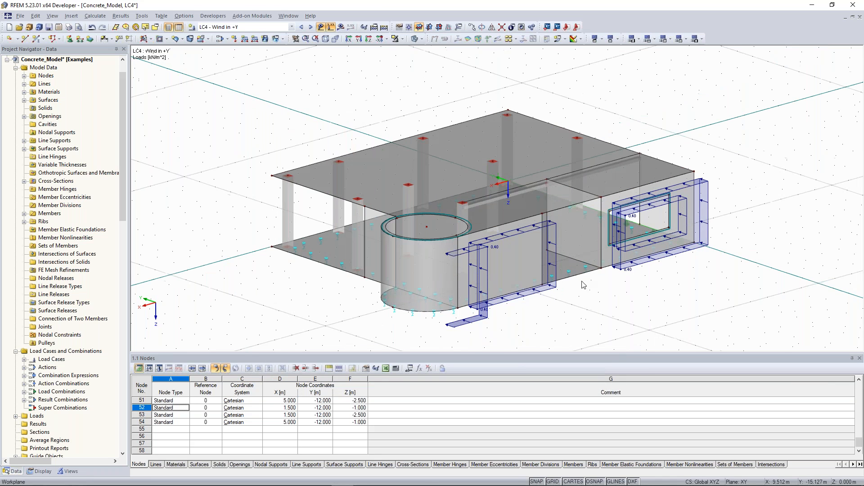
- Add a uniform 0.65 kN/m line load to lines 15 and 23, and set its direction to global YL
click(255, 39)
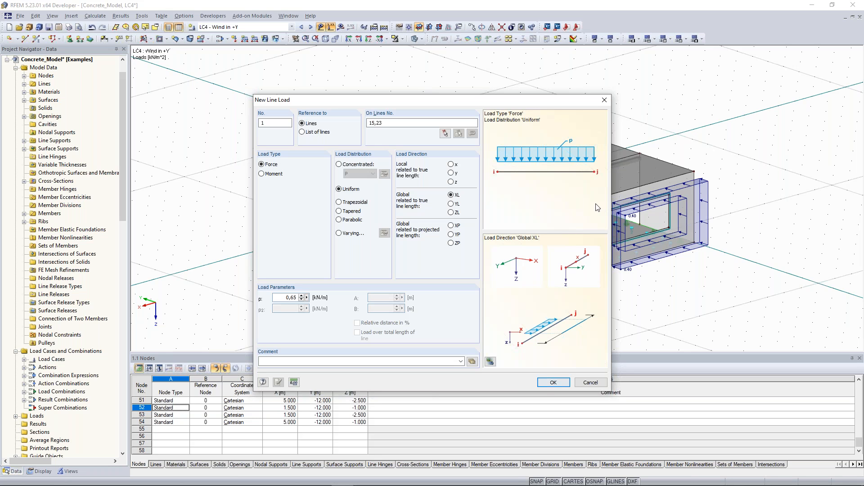
key(Return)
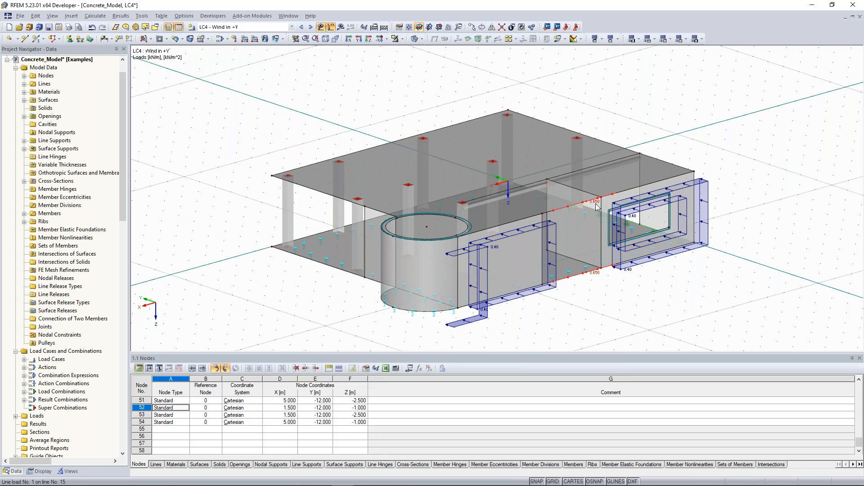
double_click(640, 215)
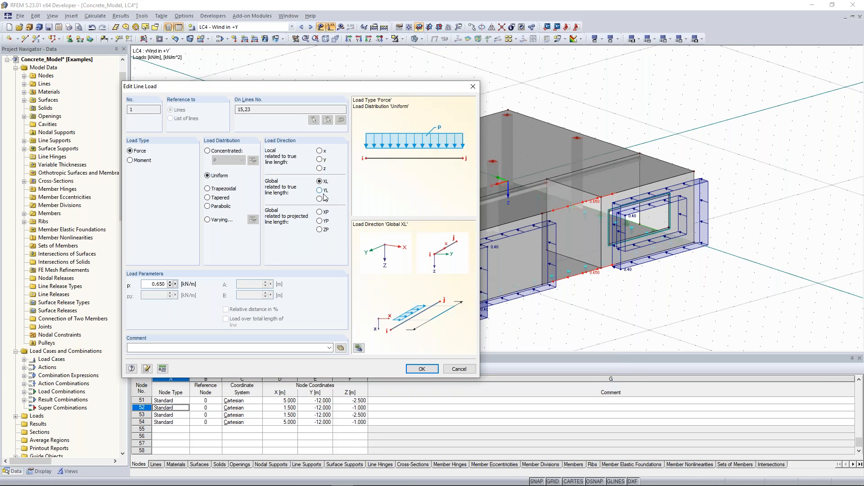
click(322, 190)
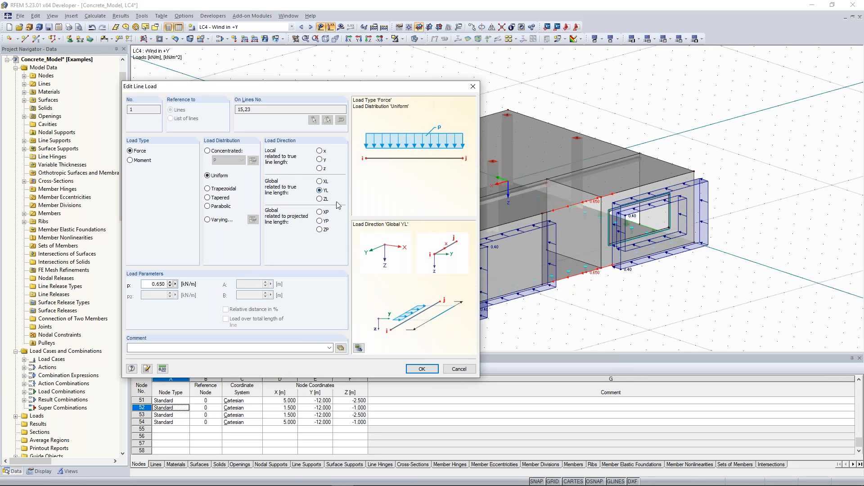
click(423, 370)
click(422, 369)
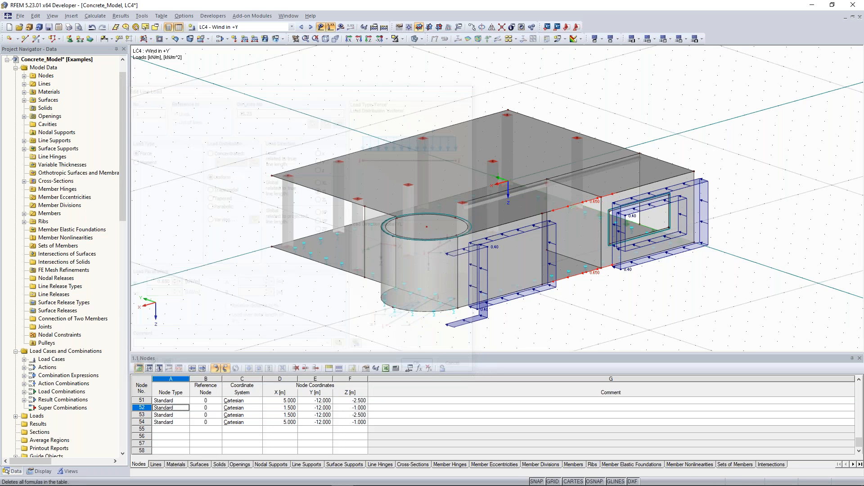
- Add a second uniform line load of 0.41 kN/m in global YL direction to lines 1 and 7, the open-side roof and floor edges
ctrl+middle_drag(245, 153, 270, 156)
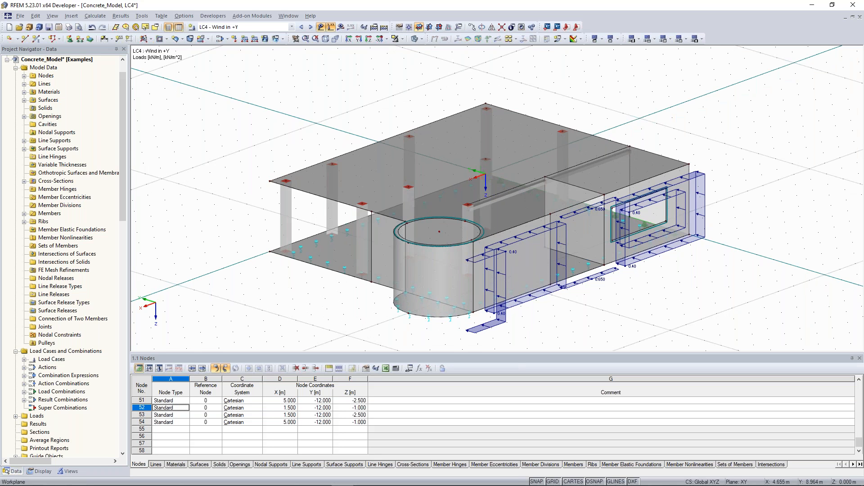
ctrl+middle_drag(202, 170, 343, 143)
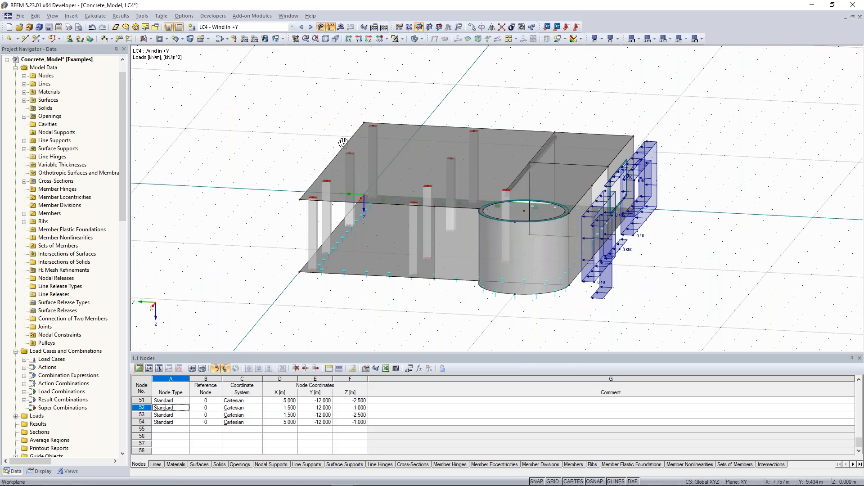
ctrl+middle_drag(343, 144, 283, 183)
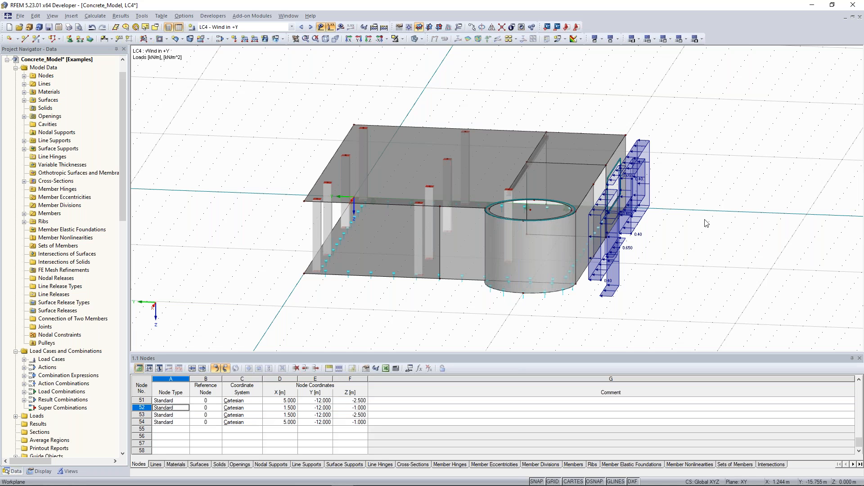
ctrl+middle_drag(706, 224, 180, 325)
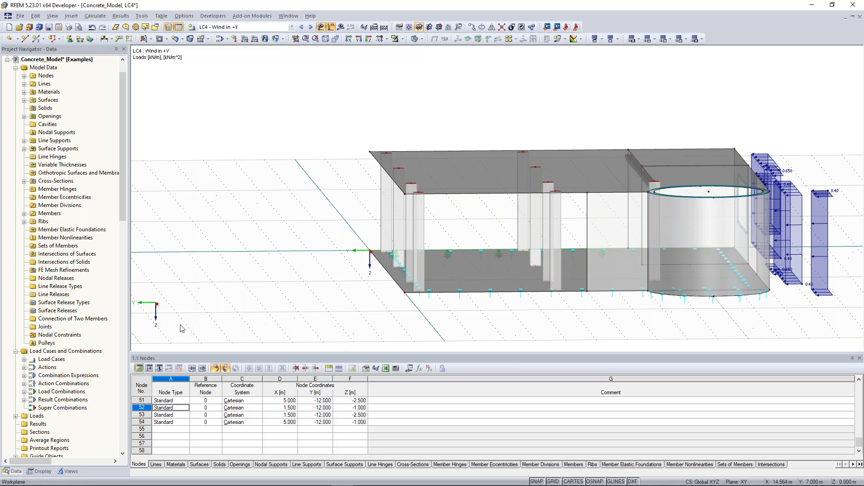
click(160, 368)
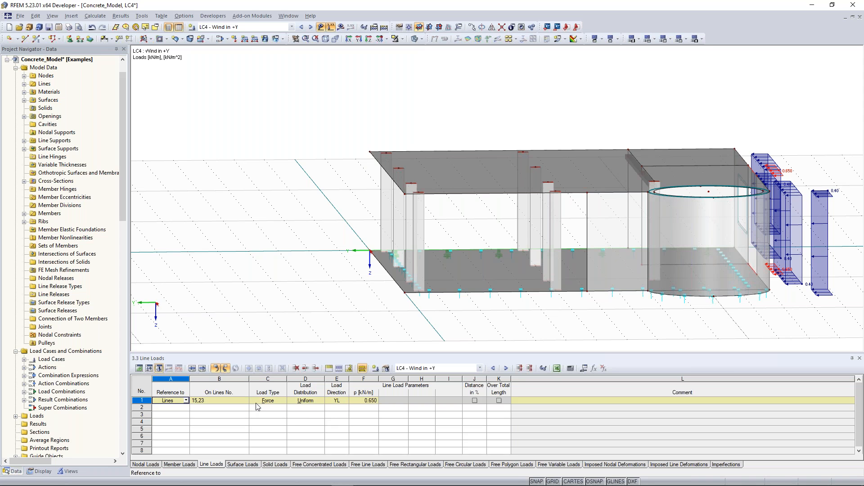
click(171, 407)
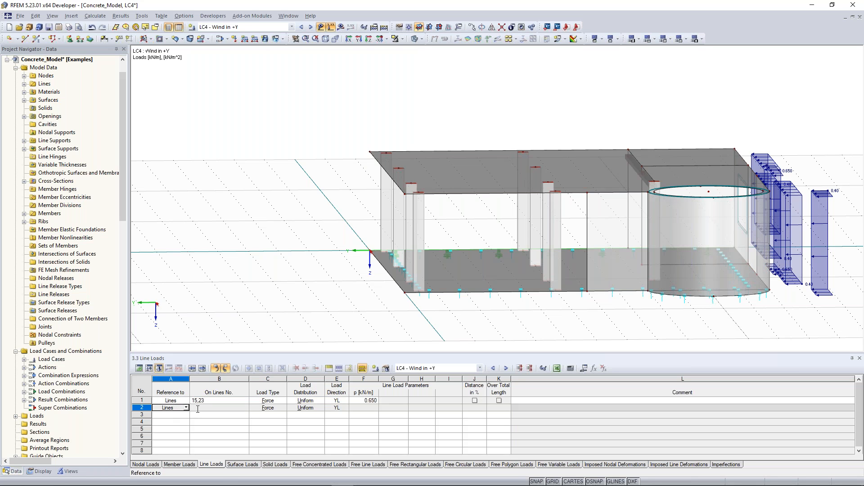
click(246, 409)
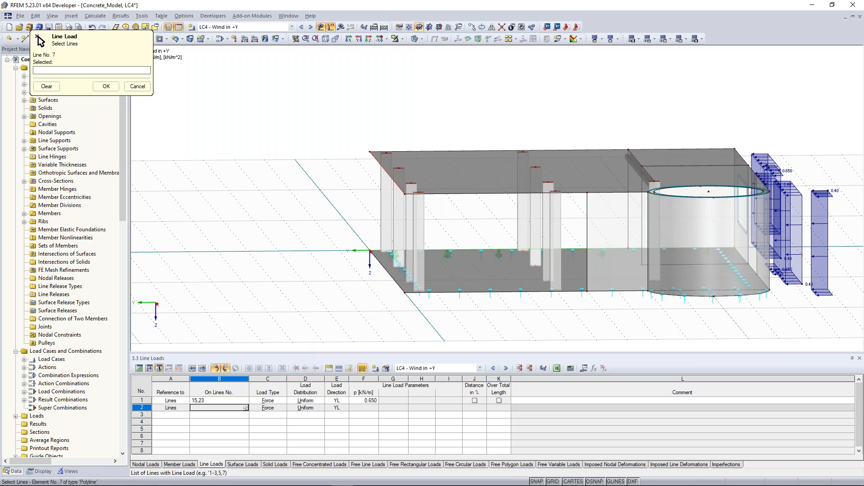
click(387, 173)
click(387, 271)
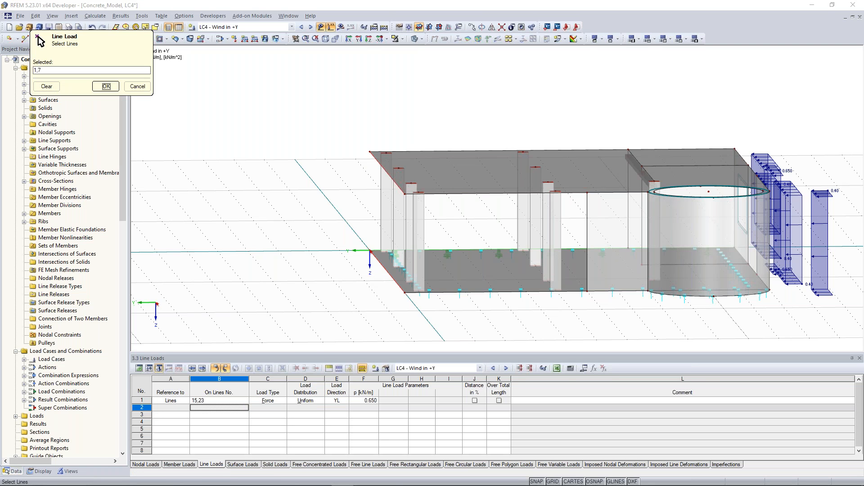
key(Return)
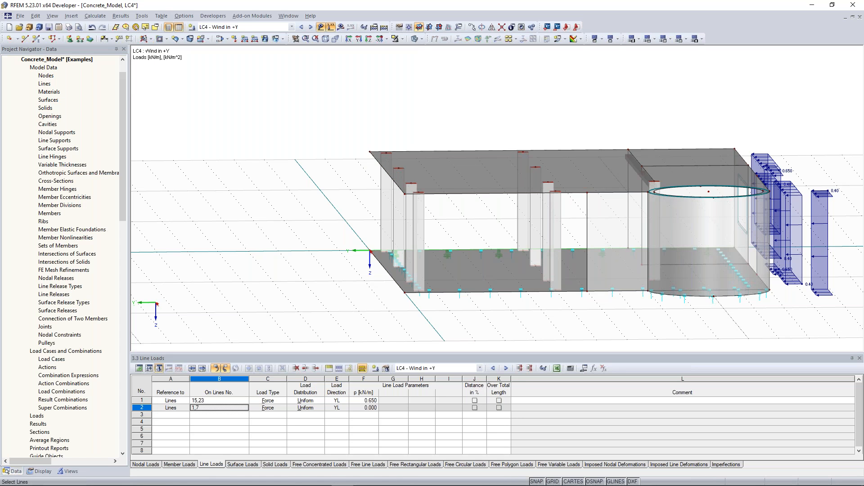
click(365, 408)
text(0.41)
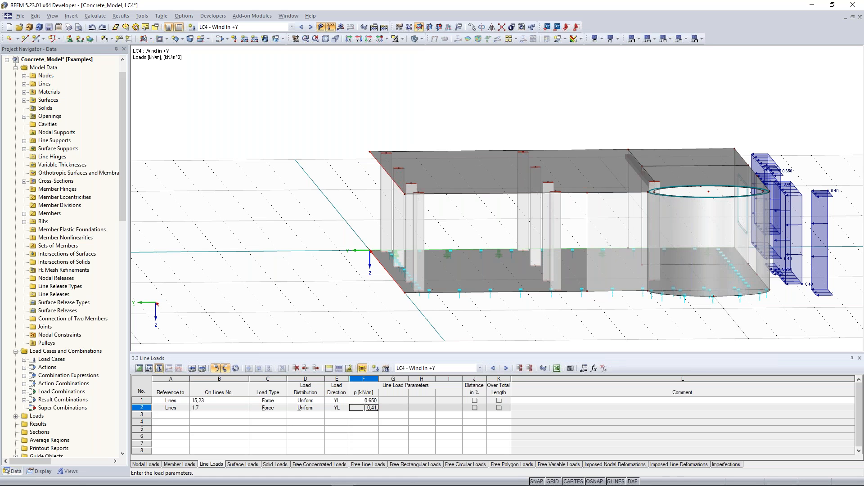
key(Return)
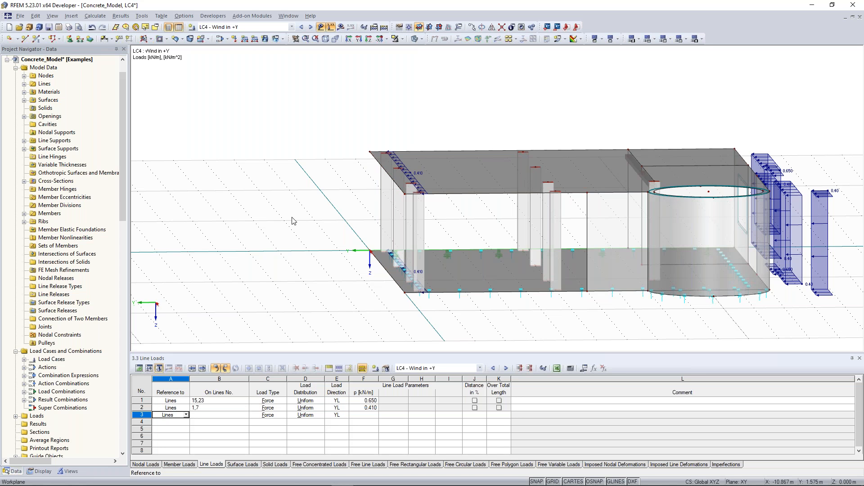
- Switch to load case LC5 - Imperfection towards +X and bring up the model's visibility groups
ctrl+middle_drag(294, 221, 240, 224)
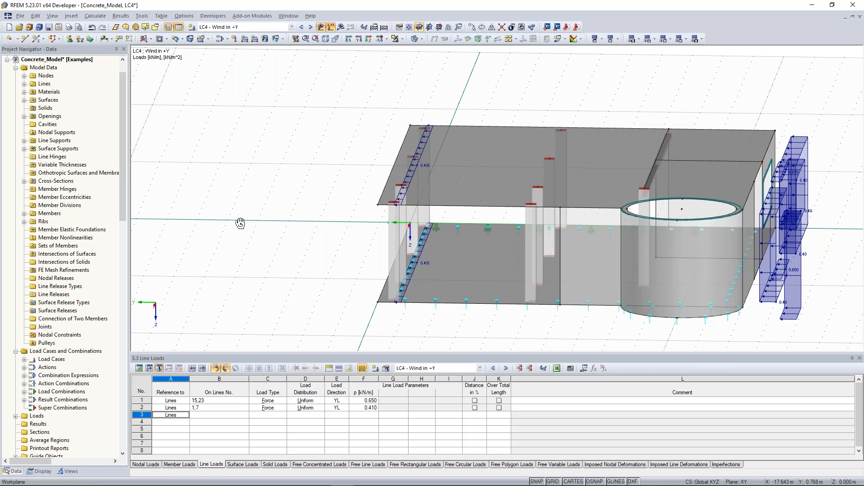
ctrl+middle_drag(240, 223, 328, 219)
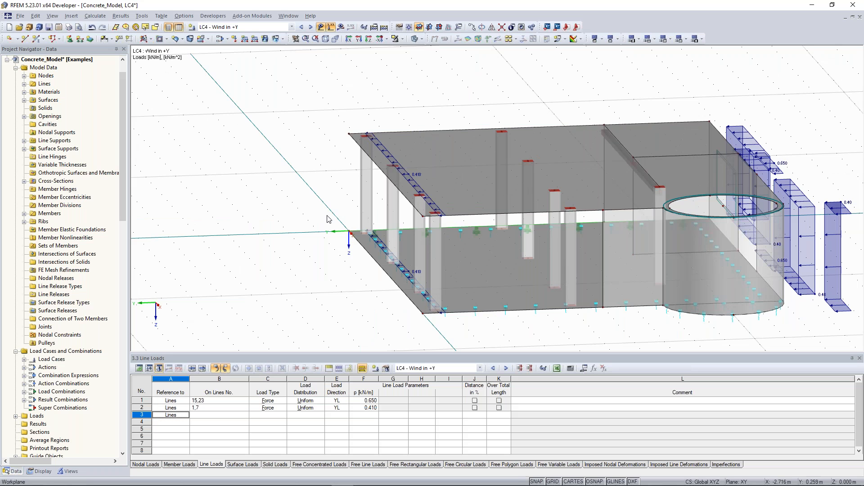
middle_drag(327, 219, 337, 222)
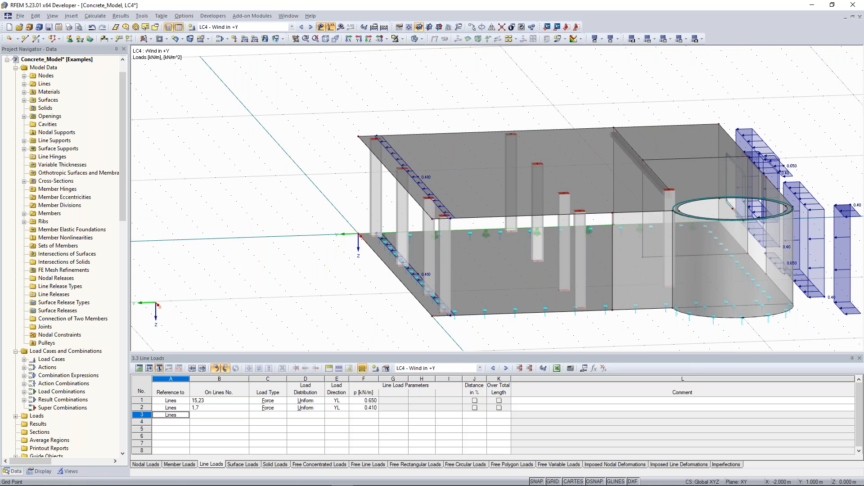
scroll(232, 234, down, 2)
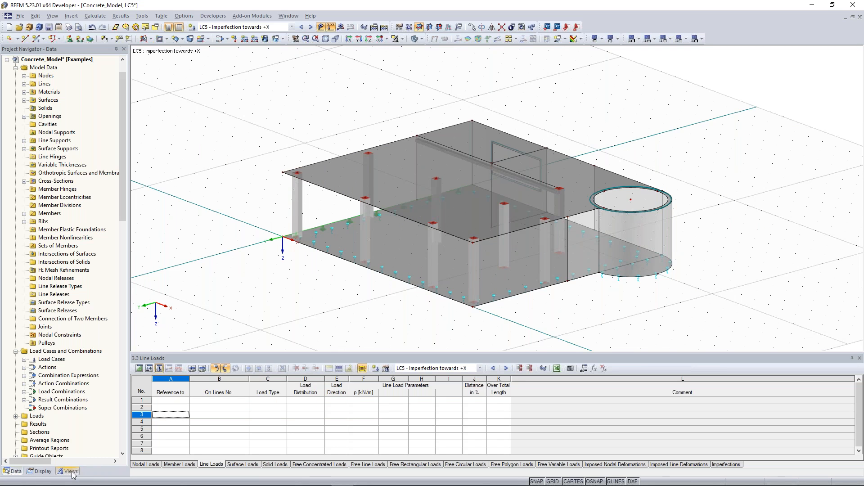
click(71, 473)
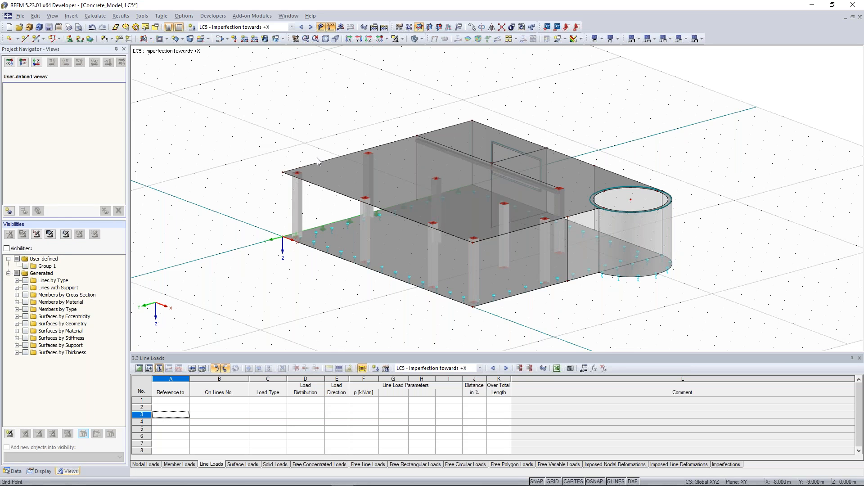
- Isolate the two columns nearest the origin in the view, and restore the full model
middle_drag(329, 146, 333, 135)
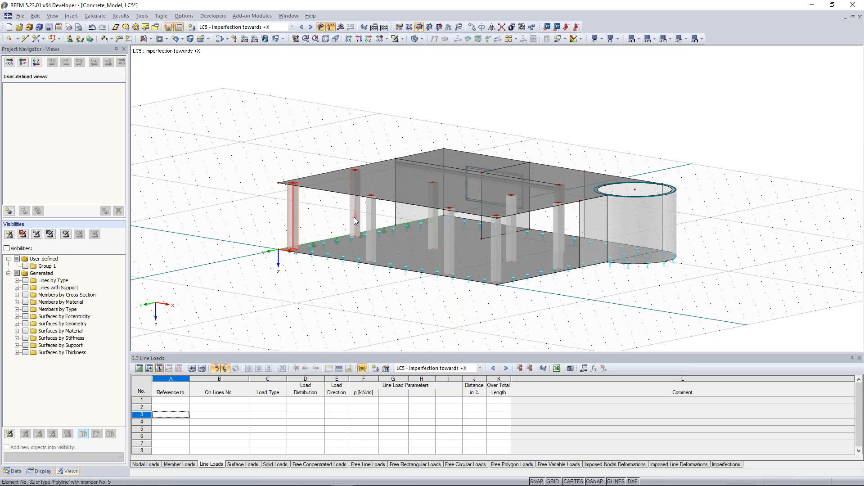
ctrl+middle_drag(354, 217, 356, 210)
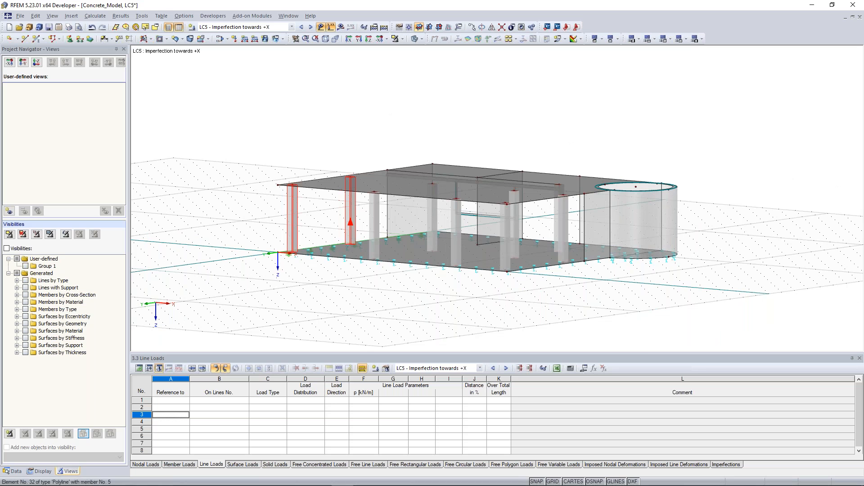
click(395, 39)
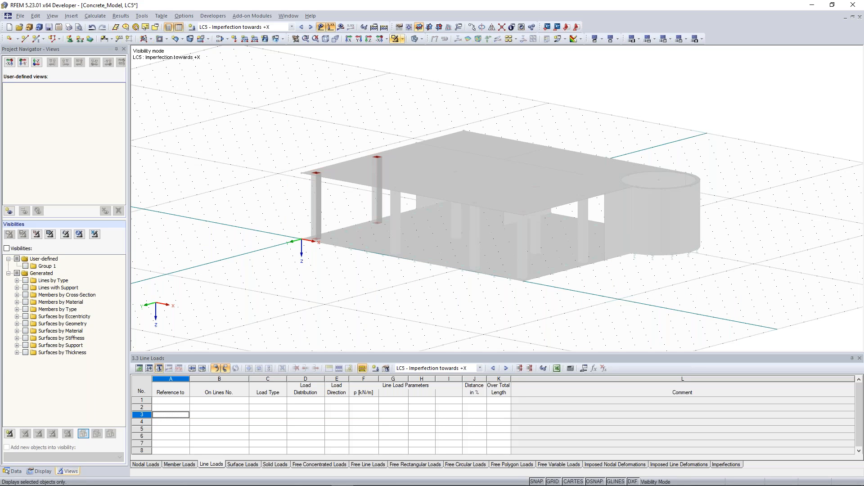
key(Escape)
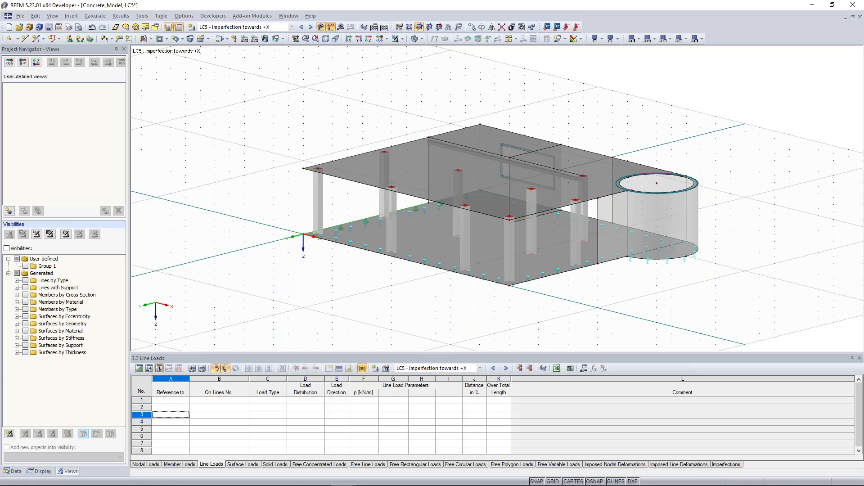
- Show only the members with cross-section 1 - Rectangle 350/350, and select all of these columns
double_click(41, 295)
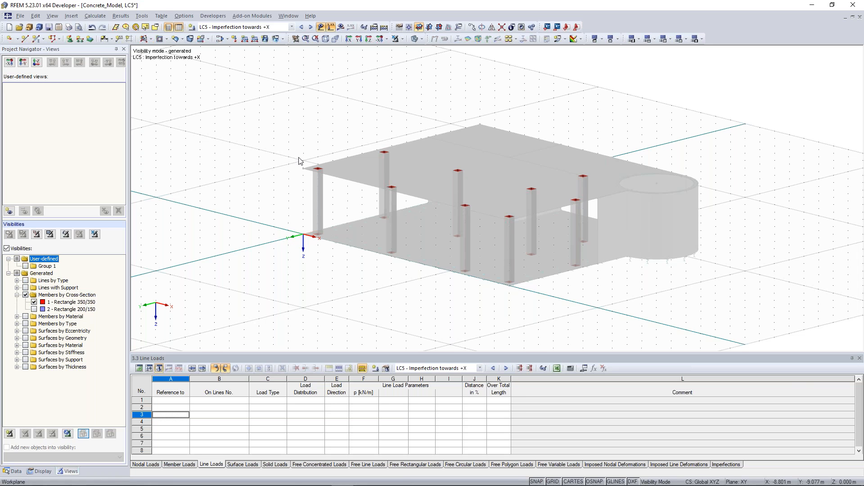
drag(247, 95, 674, 317)
drag(256, 87, 647, 307)
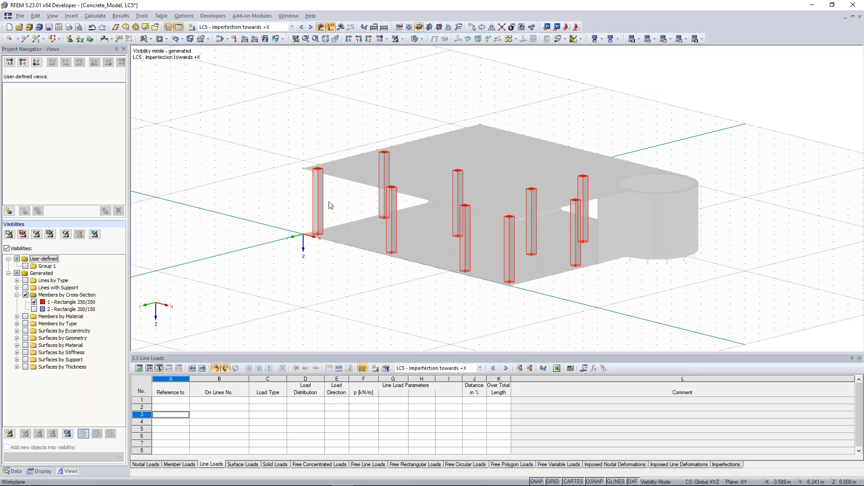
click(253, 96)
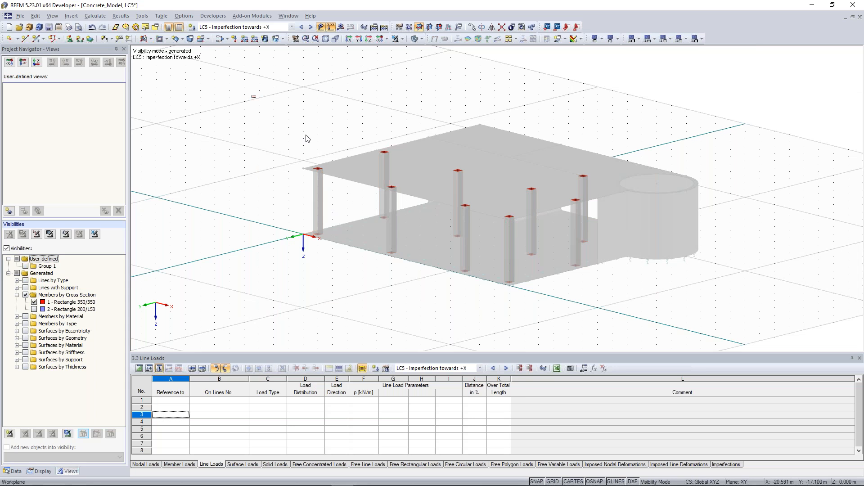
drag(308, 139, 307, 139)
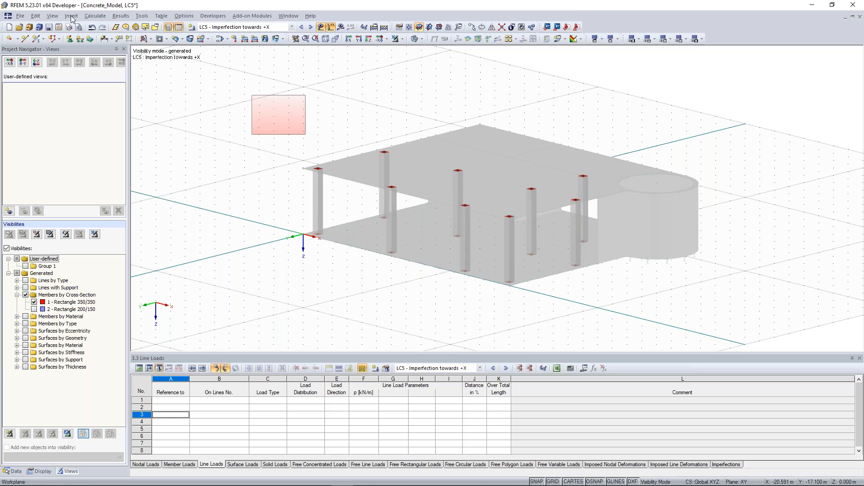
- Start a new imperfection for the selected columns, members 1-9, in load case LC5
click(72, 17)
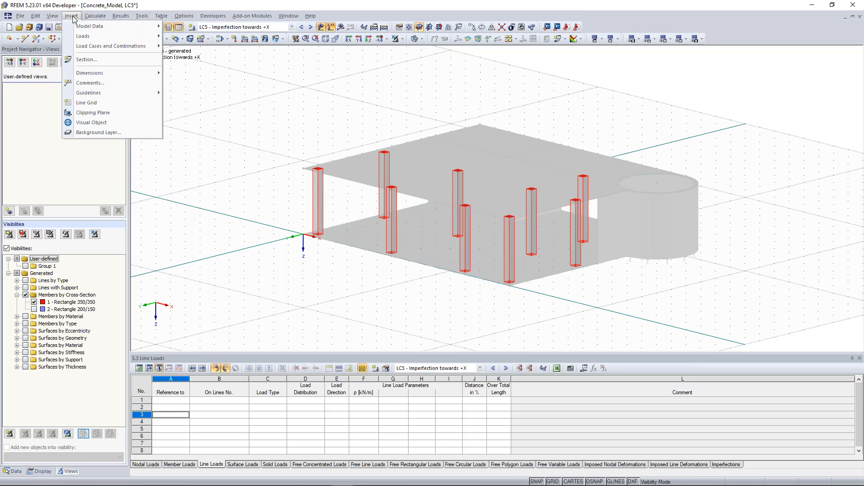
mouse_move(96, 34)
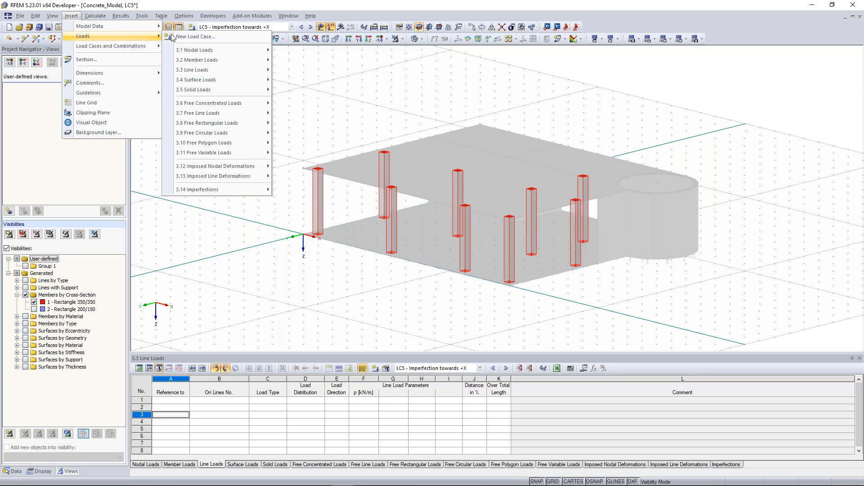
mouse_move(228, 188)
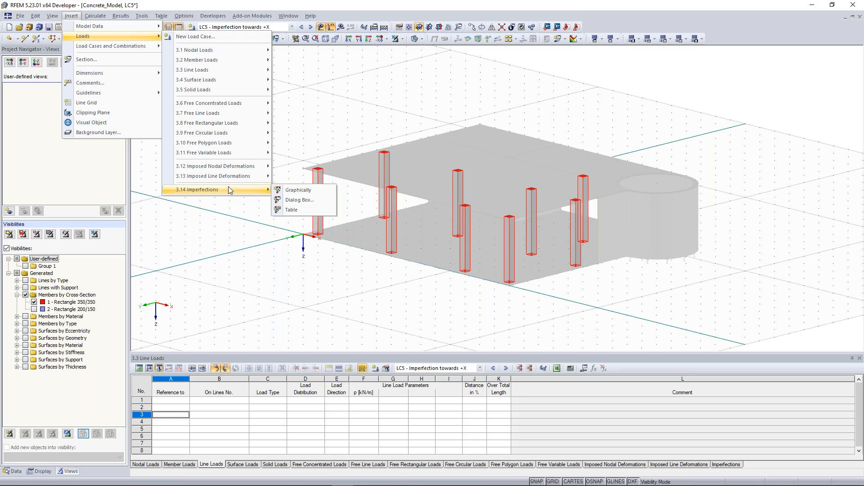
click(300, 191)
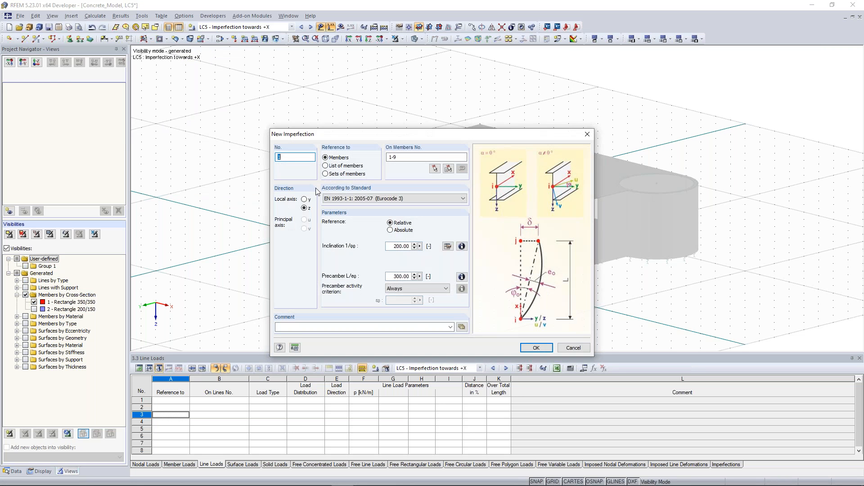
drag(342, 139, 112, 101)
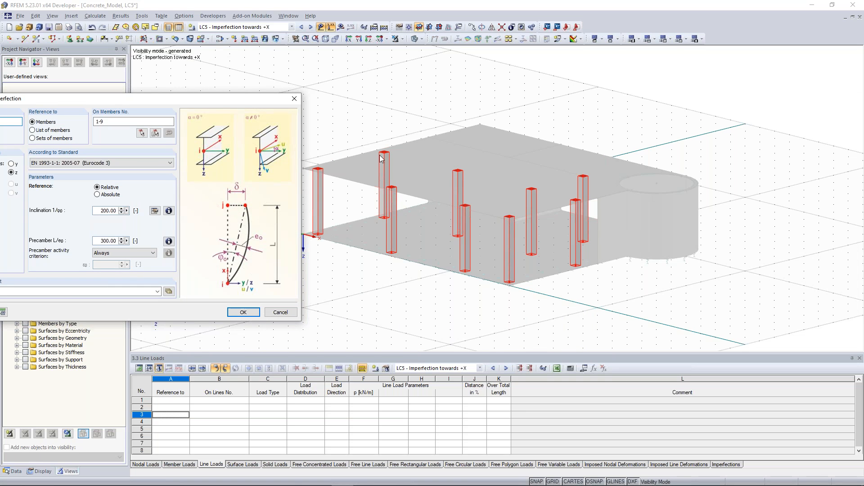
drag(96, 122, 112, 122)
double_click(111, 122)
double_click(106, 123)
click(106, 122)
drag(249, 97, 767, 59)
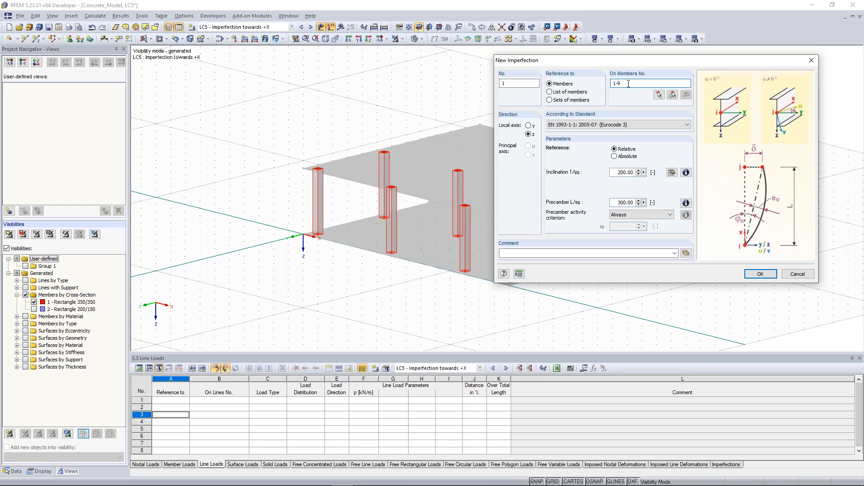
- Create the column imperfection in local z-axis direction per EN 1992-1-1: 2004-12, with relative inclination 200 and precamber 0
click(556, 85)
drag(616, 203, 651, 204)
text(0)
drag(612, 173, 634, 178)
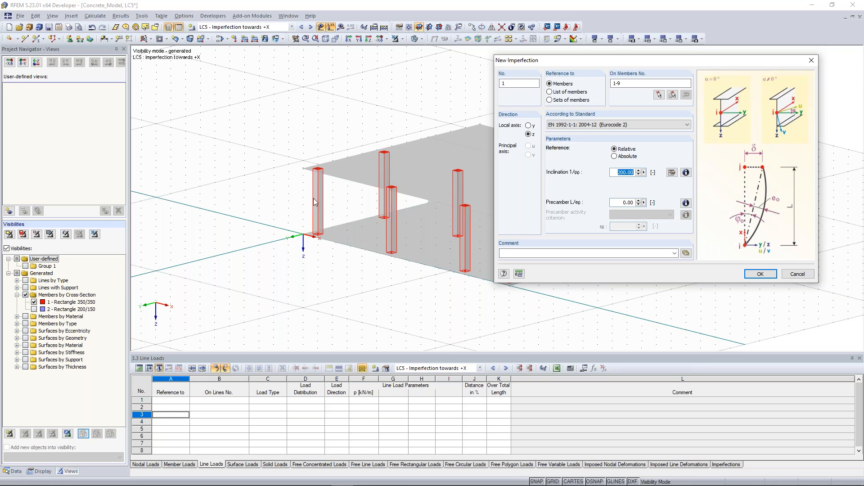
click(759, 275)
- Display the local axis systems of the members on the columns
ctrl+middle_drag(386, 112, 432, 136)
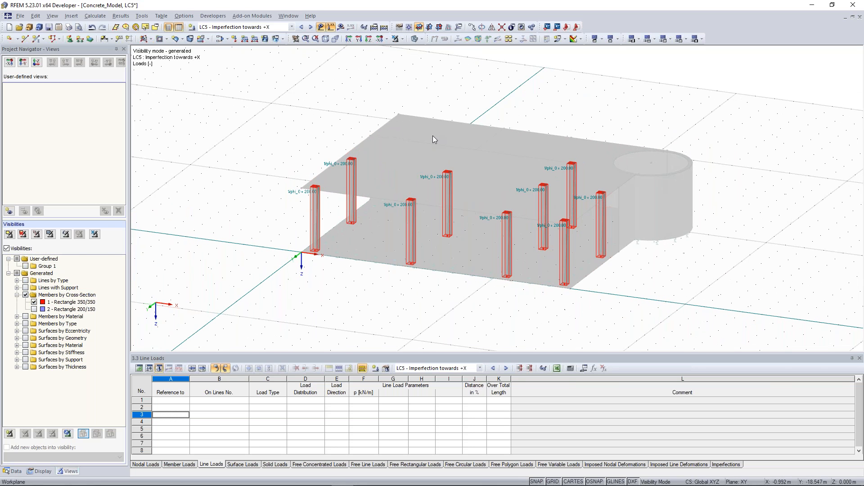
right_click(449, 201)
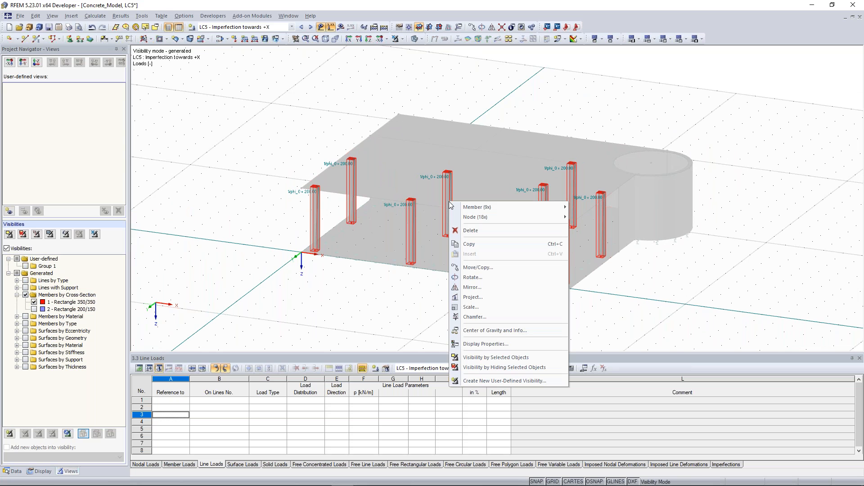
right_click(445, 219)
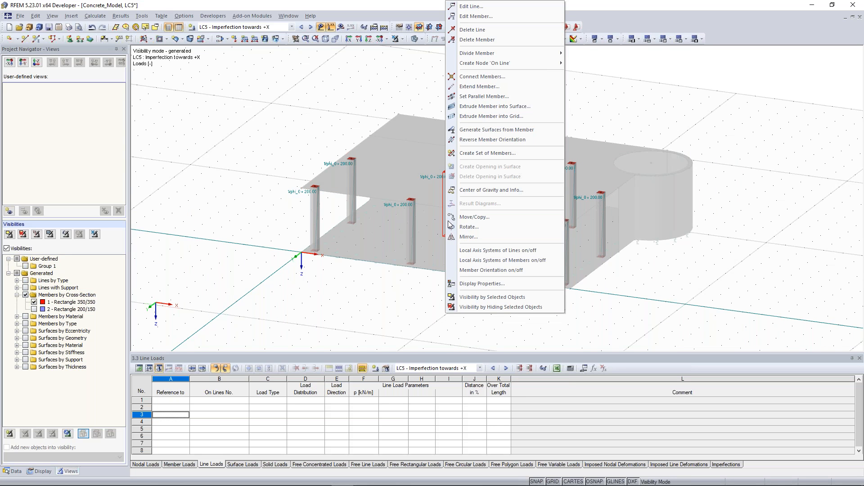
click(470, 260)
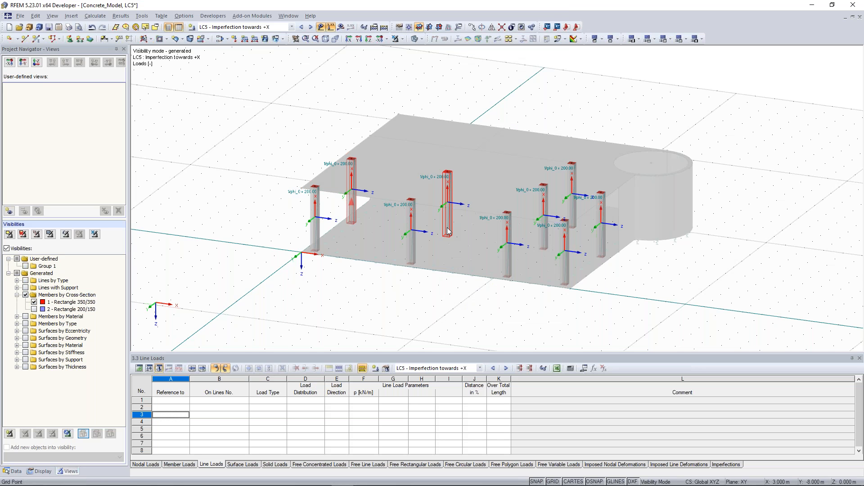
right_click(448, 231)
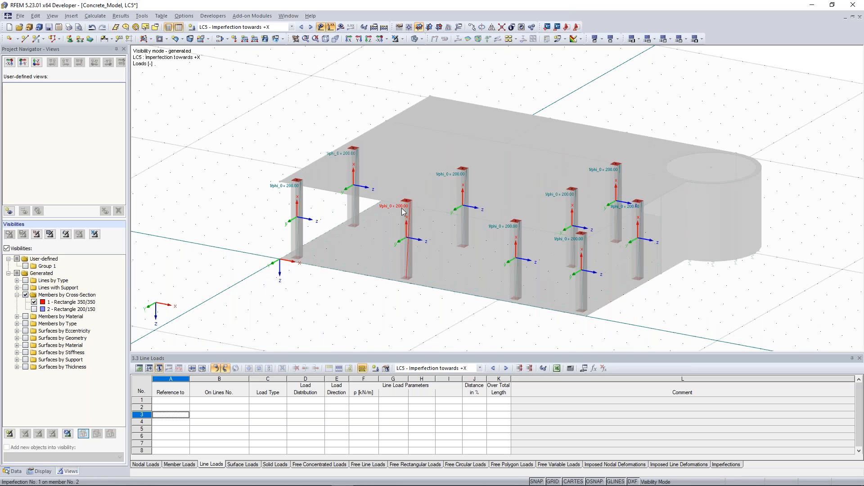
- Switch the model to wireframe display and examine the inclination direction of the columns
click(415, 40)
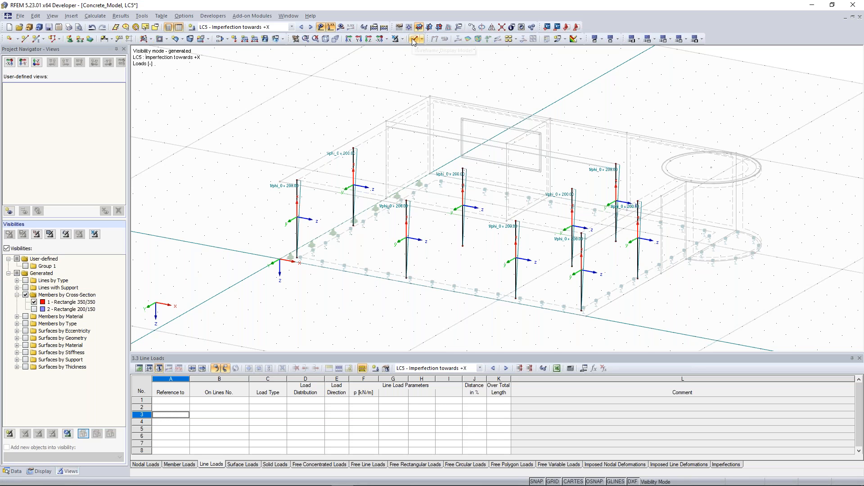
scroll(412, 166, up, 2)
ctrl+middle_drag(338, 169, 351, 155)
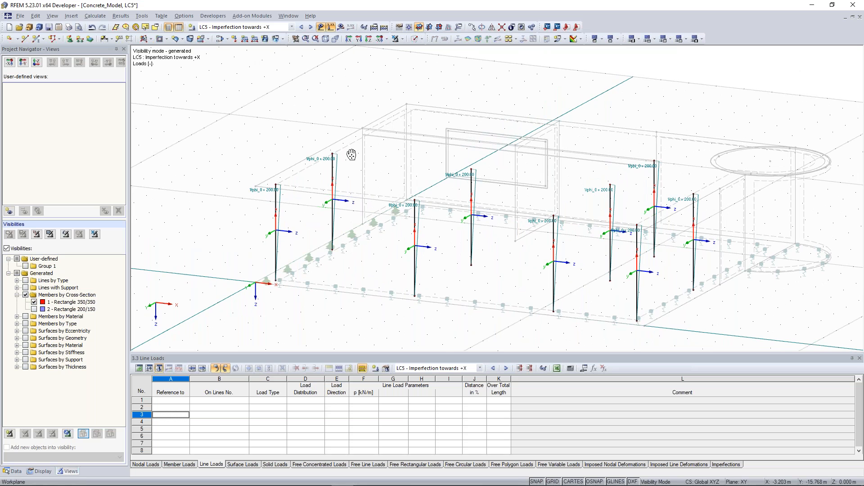
ctrl+middle_drag(352, 154, 401, 174)
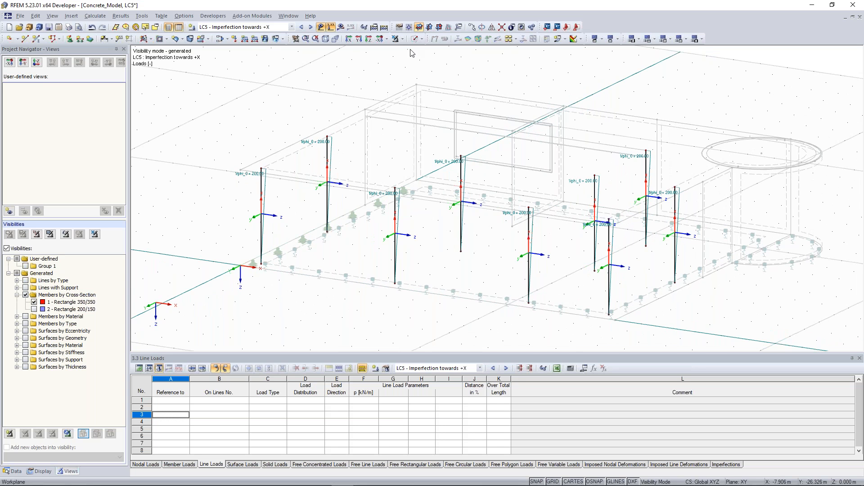
- In load case LC6 - Imperfection towards +Y, assign members 1-9 an imperfection in local y-axis direction with inclination 200 and precamber 0
scroll(275, 32, down, 1)
scroll(280, 113, down, 2)
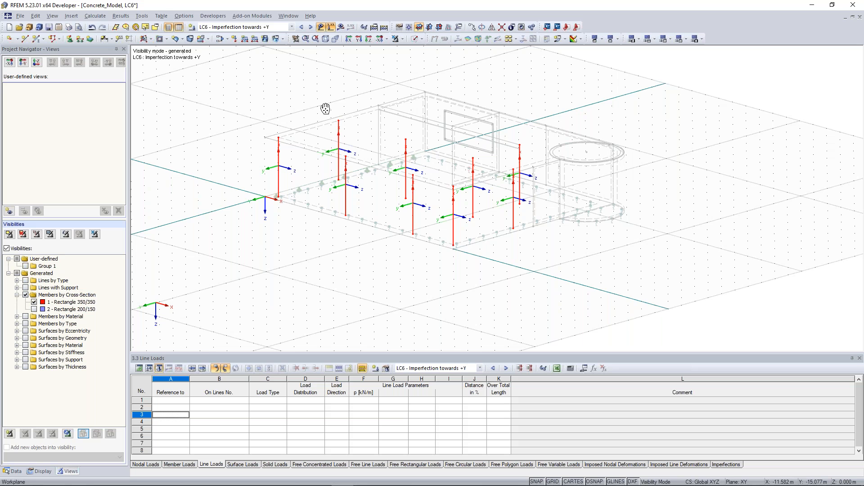
middle_drag(325, 109, 341, 118)
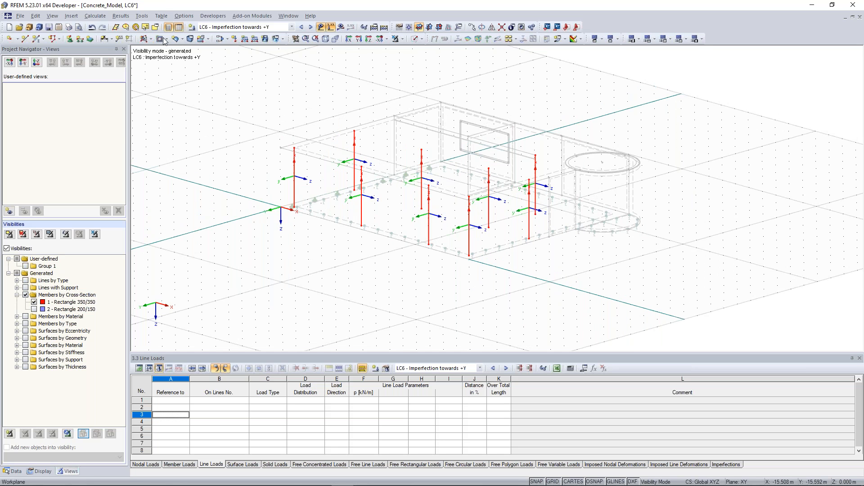
click(71, 16)
mouse_move(113, 36)
mouse_move(216, 189)
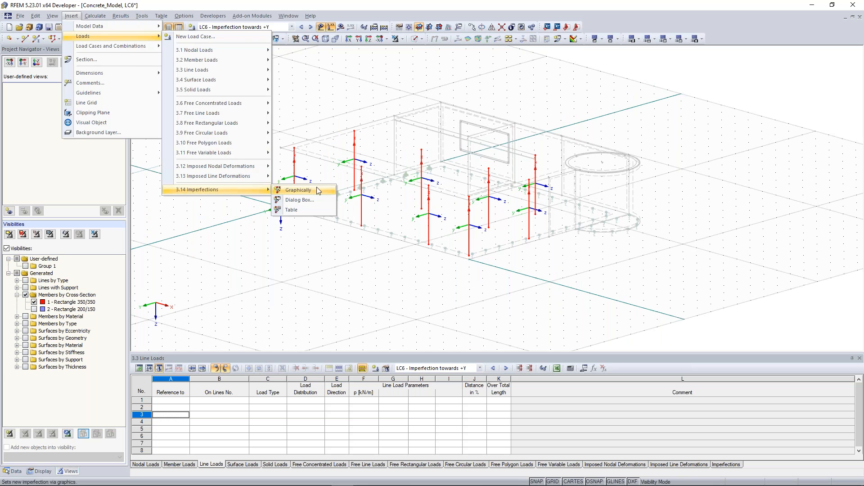
click(298, 190)
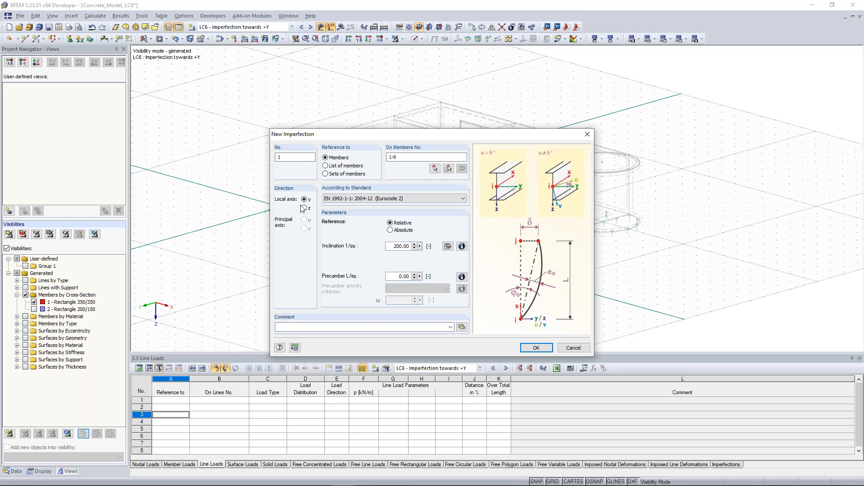
click(541, 348)
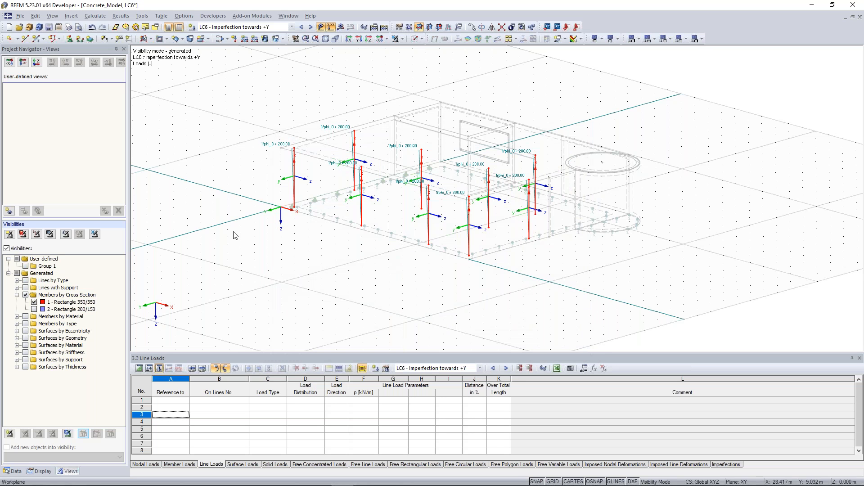
- Turn off the visibility filter to restore the full model, and display it with the Solid Transparent Display Model
scroll(470, 112, up, 1)
mouse_move(471, 112)
ctrl+middle_down()
mouse_move(459, 115)
mouse_move(468, 116)
ctrl+middle_up()
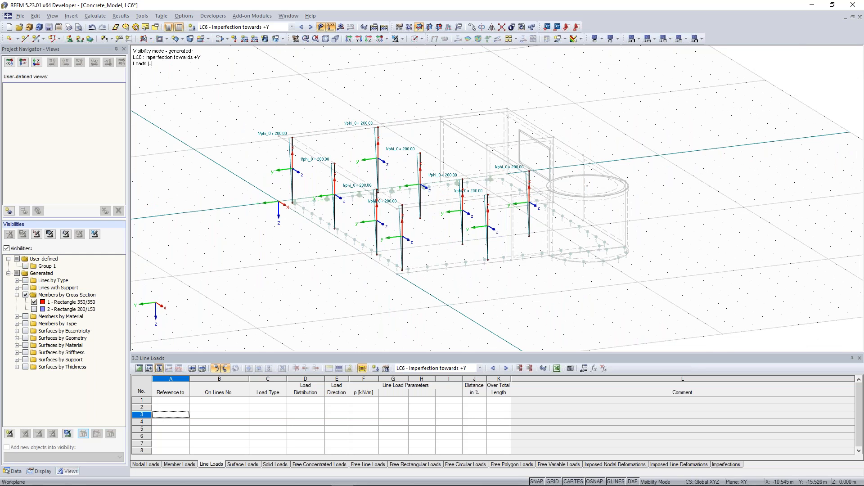
click(420, 40)
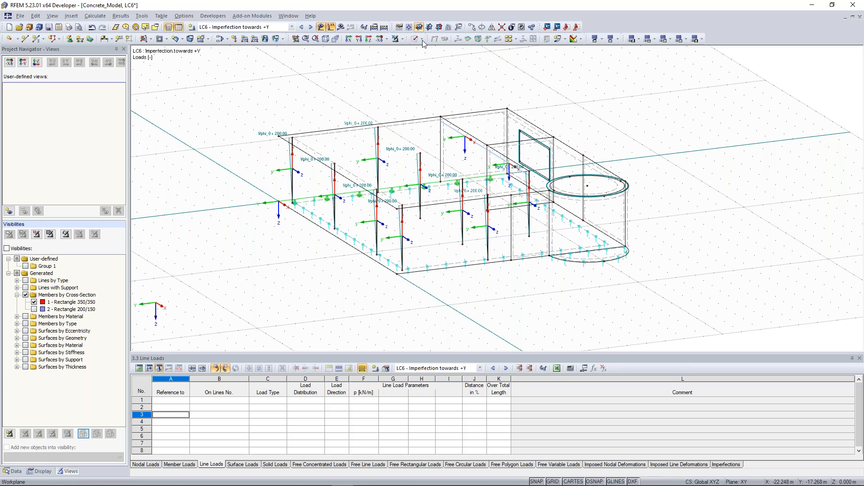
click(423, 39)
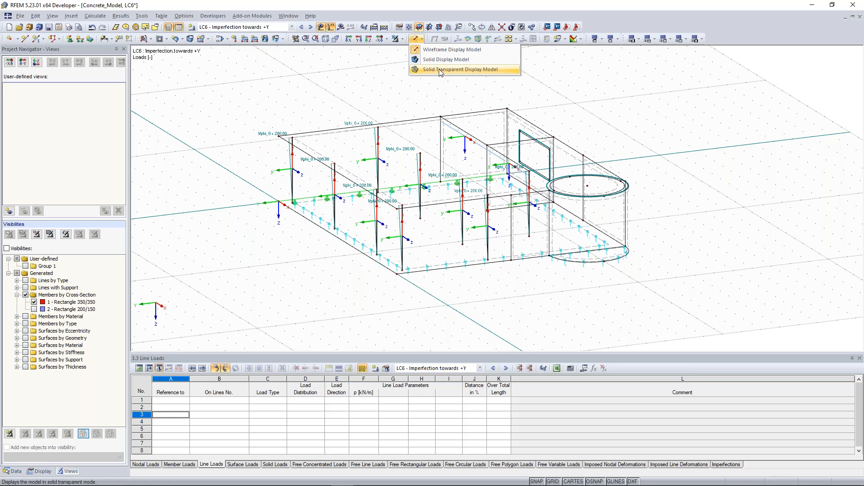
click(441, 71)
ctrl+middle_drag(299, 111, 261, 115)
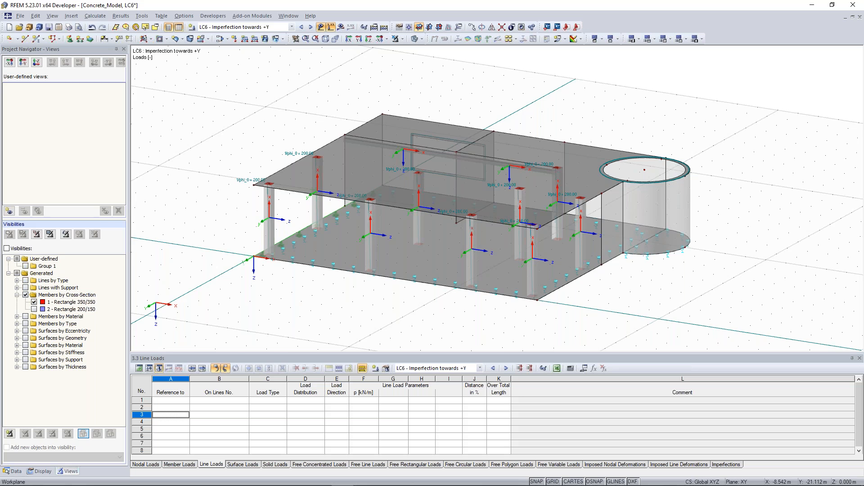
- Open the FE mesh settings, review the target length of finite elements, and accept the settings
scroll(497, 198, down, 1)
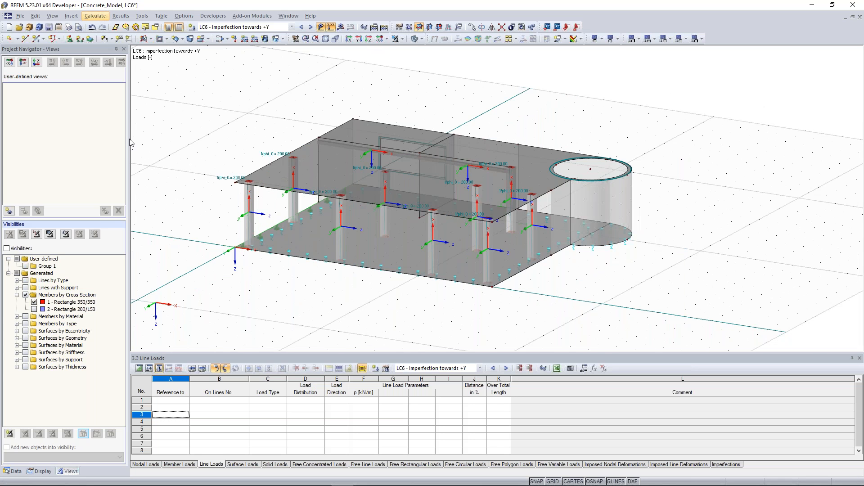
key(alt+c)
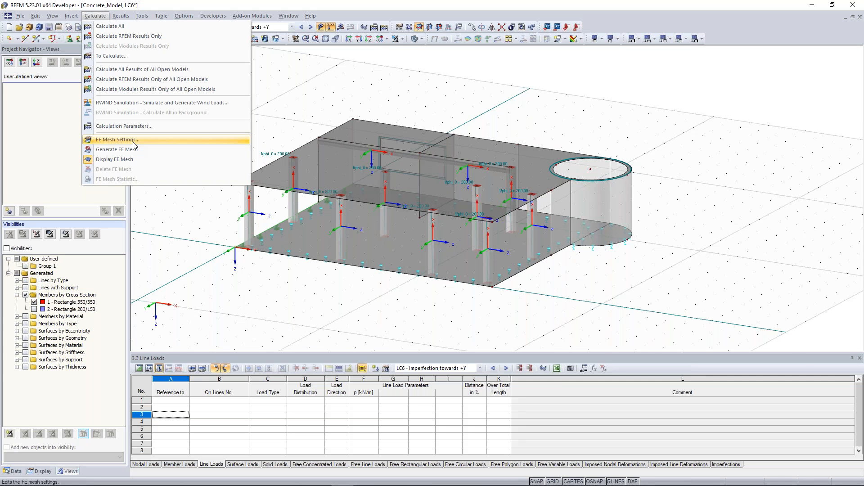
click(135, 142)
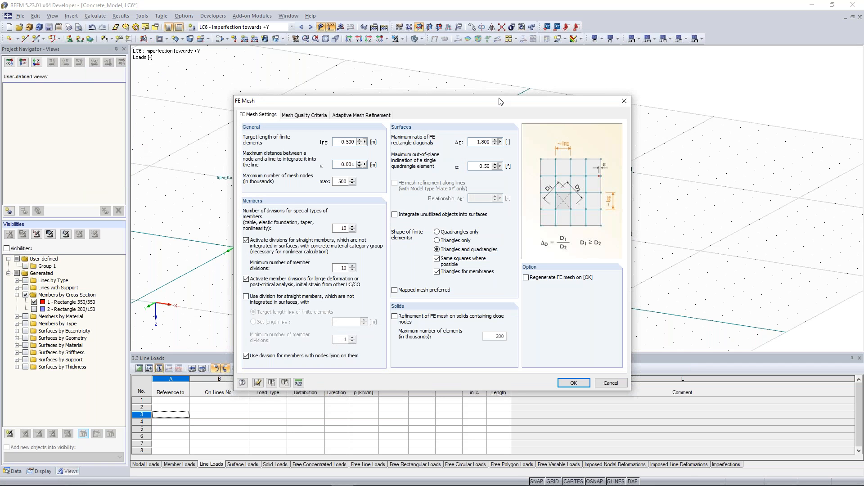
drag(491, 106, 449, 78)
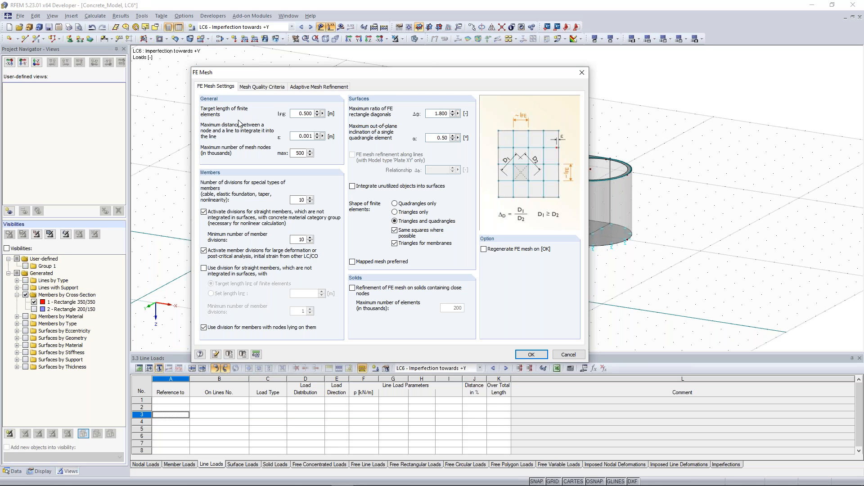
double_click(298, 113)
drag(295, 115, 310, 116)
click(301, 115)
drag(410, 73, 383, 240)
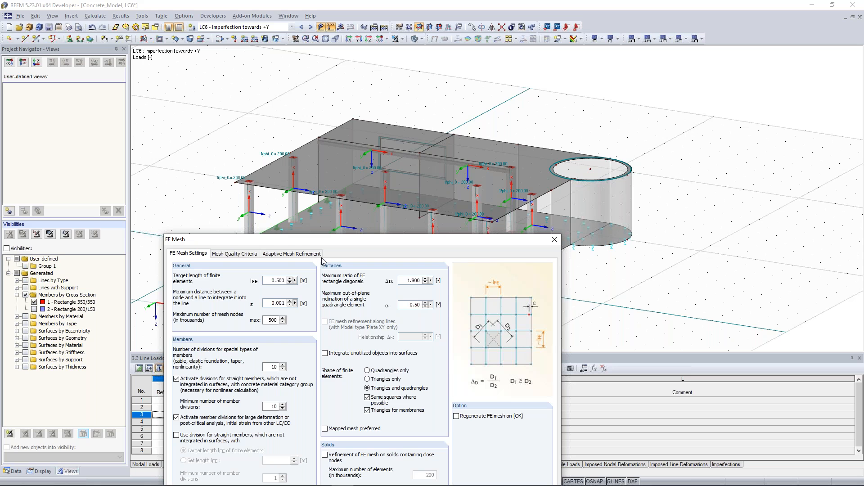
drag(271, 280, 282, 279)
click(270, 280)
double_click(272, 281)
drag(339, 244, 300, 90)
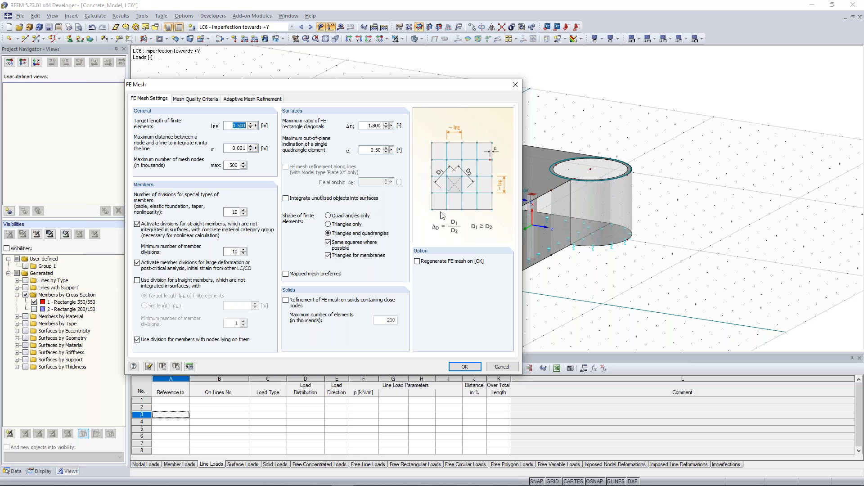
click(474, 370)
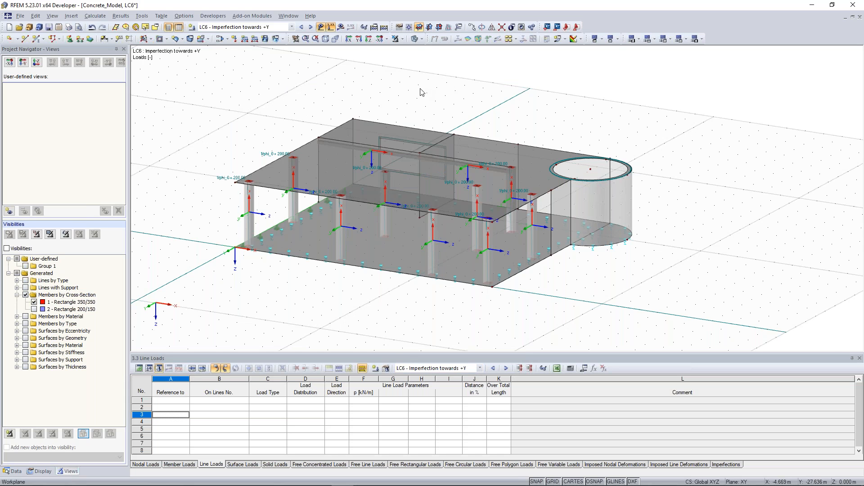
scroll(423, 183, up, 1)
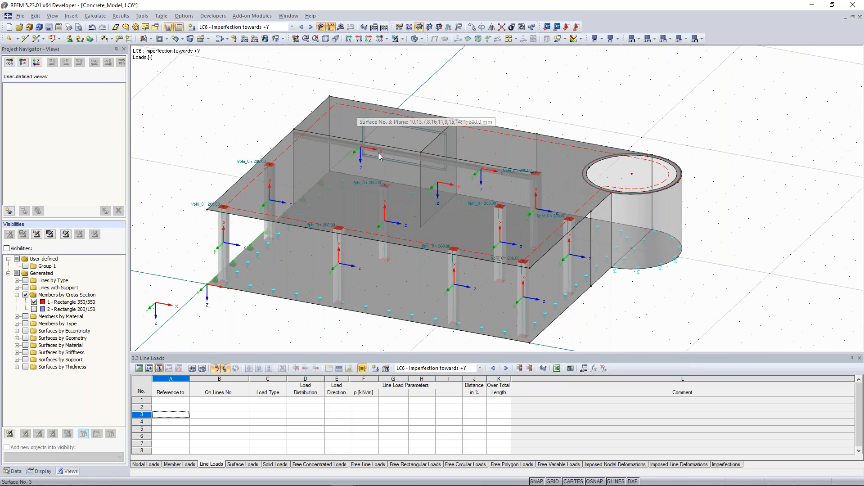
scroll(378, 153, up, 3)
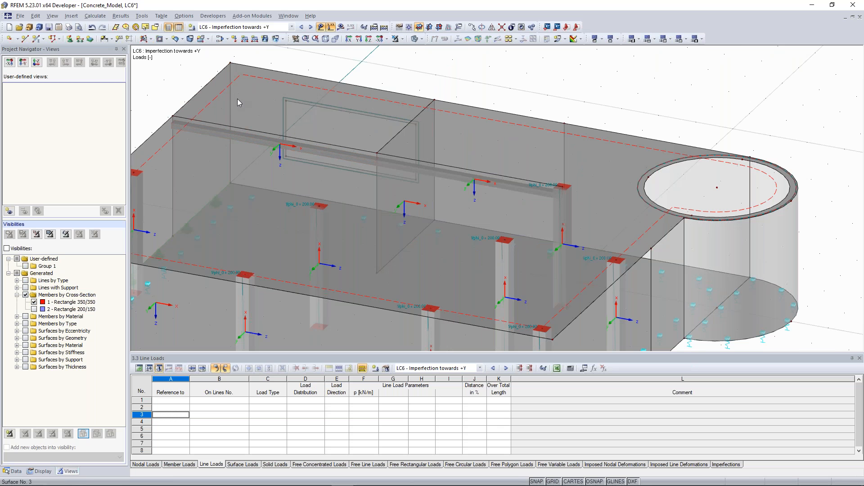
ctrl+middle_drag(600, 158, 635, 265)
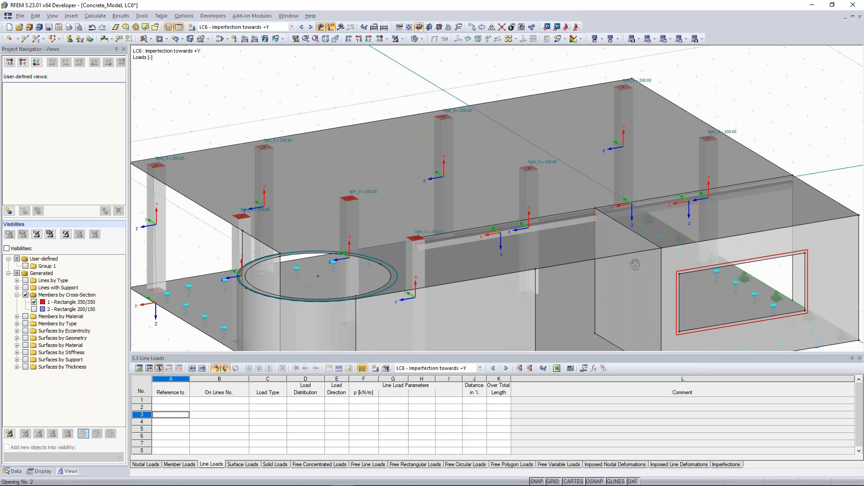
ctrl+middle_drag(636, 265, 315, 252)
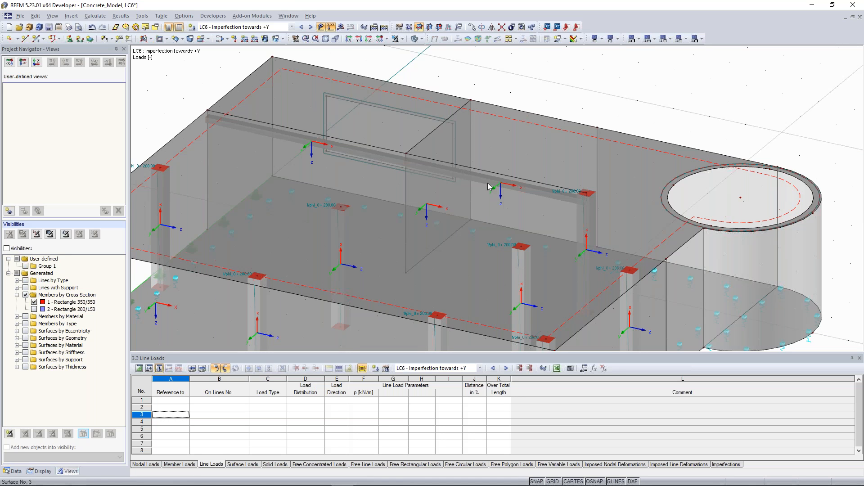
- Open a new circular FE mesh refinement for node 46, where the interior wall meets the beam line under the roof slab
middle_drag(491, 100, 531, 129)
scroll(521, 168, down, 5)
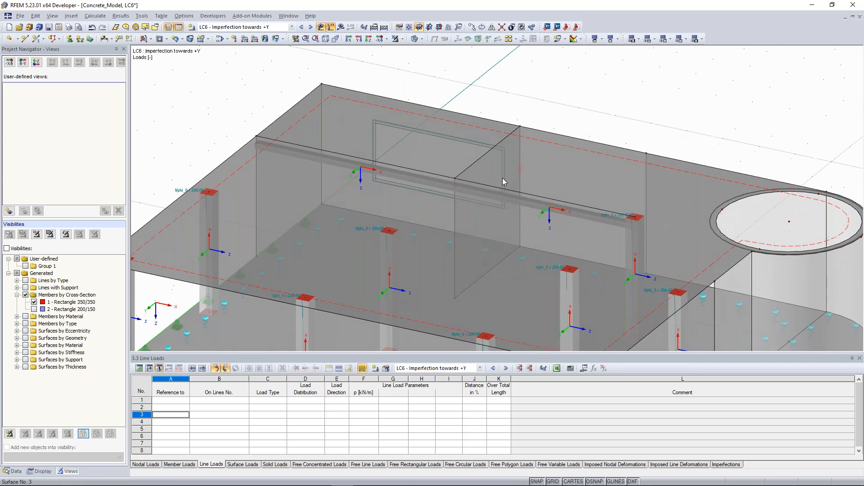
scroll(521, 169, up, 2)
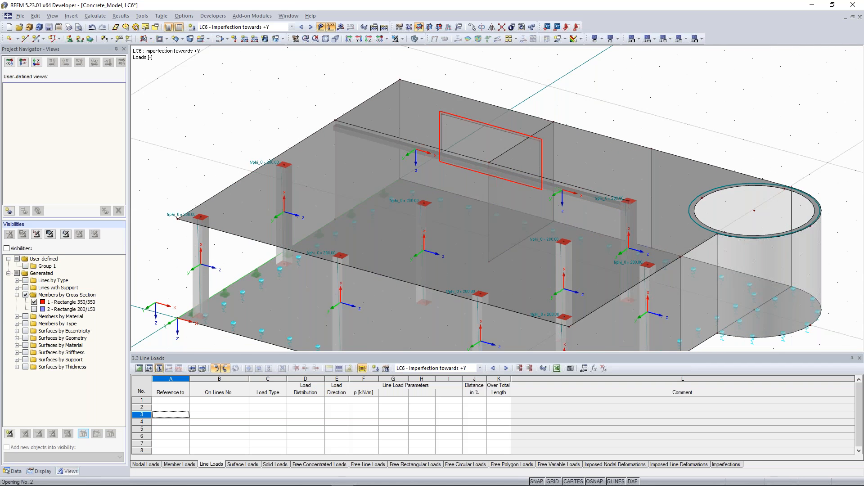
middle_drag(502, 167, 495, 175)
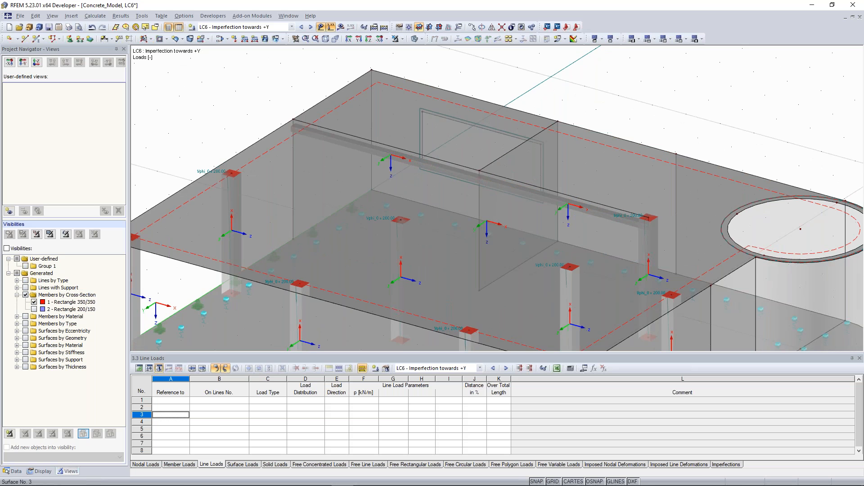
scroll(492, 170, up, 1)
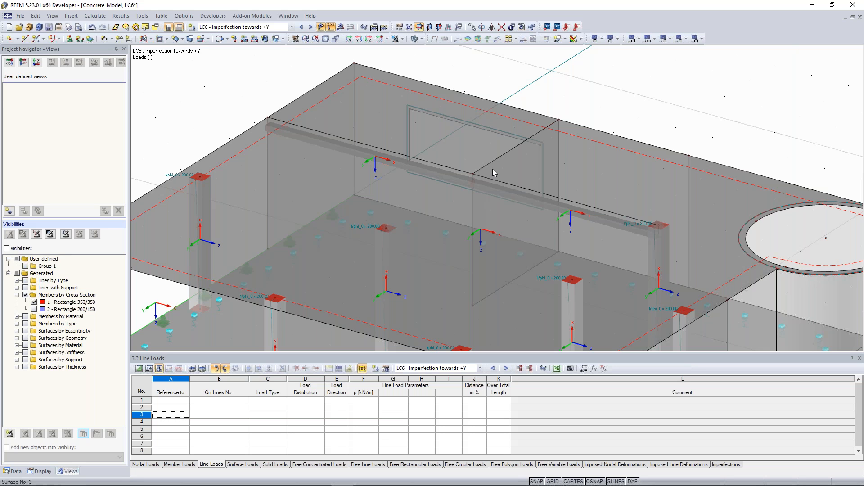
scroll(555, 166, down, 1)
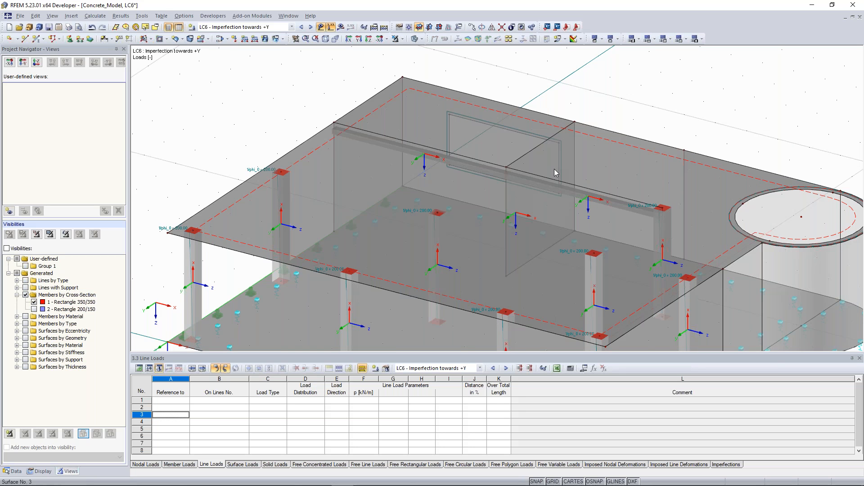
scroll(555, 169, up, 1)
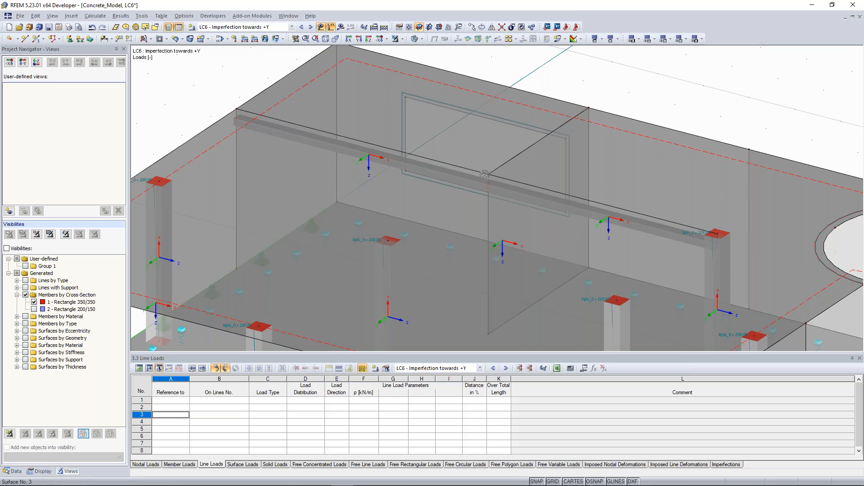
middle_drag(485, 174, 492, 198)
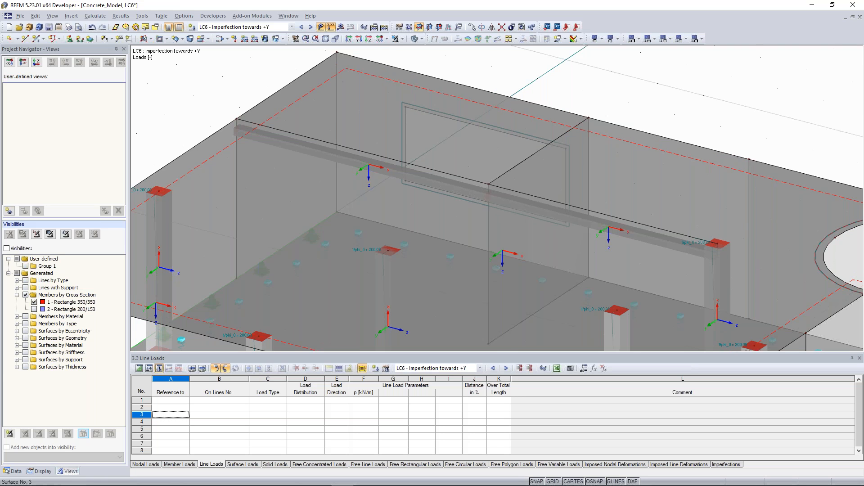
right_click(493, 198)
mouse_move(593, 223)
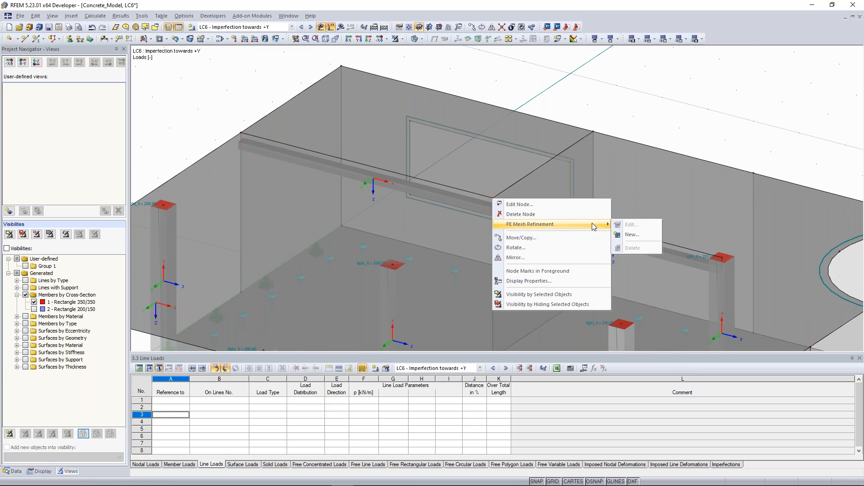
click(633, 230)
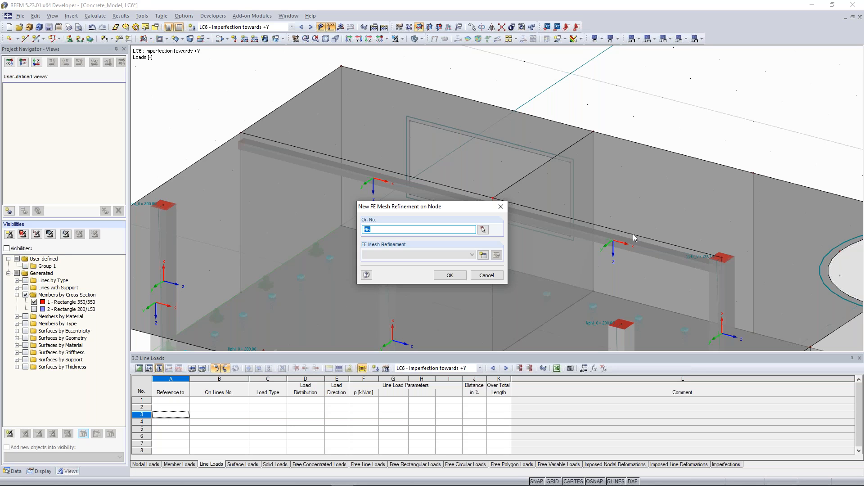
click(484, 255)
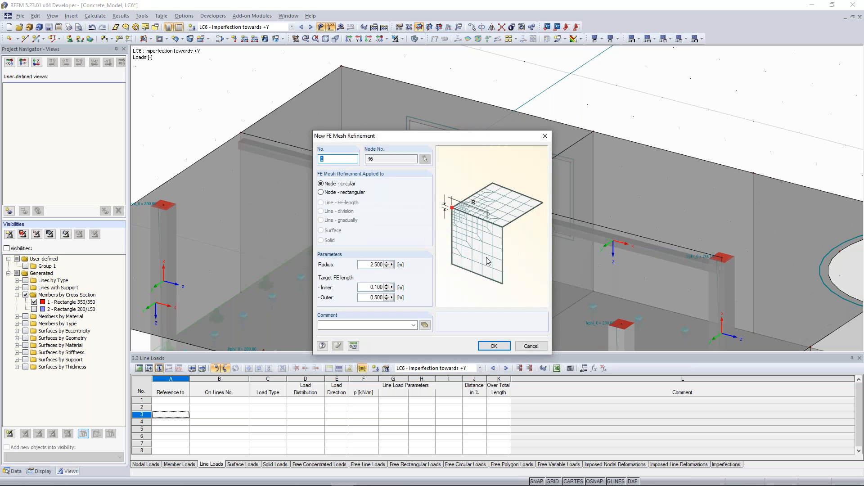
drag(406, 140, 668, 84)
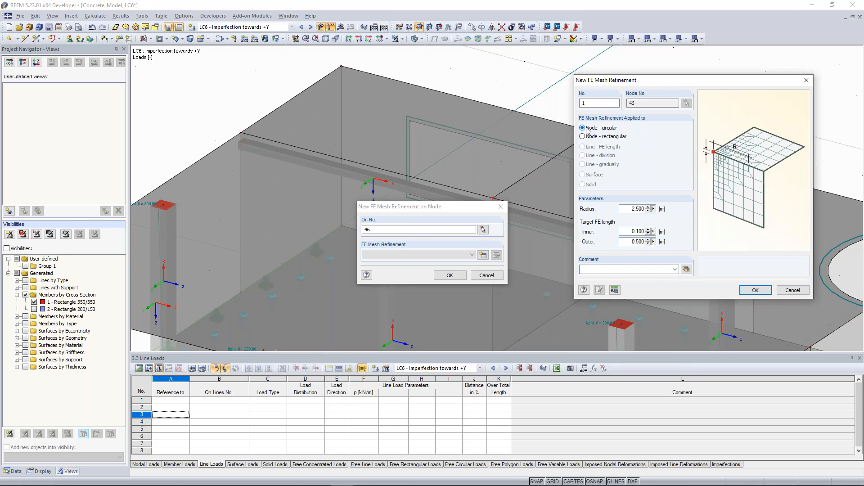
- Reduce the radius of the circular refinement, check its inner and outer target FE lengths, and apply it to the node
double_click(650, 208)
text(1.)
click(631, 233)
drag(628, 243, 649, 242)
click(631, 232)
click(755, 291)
click(449, 275)
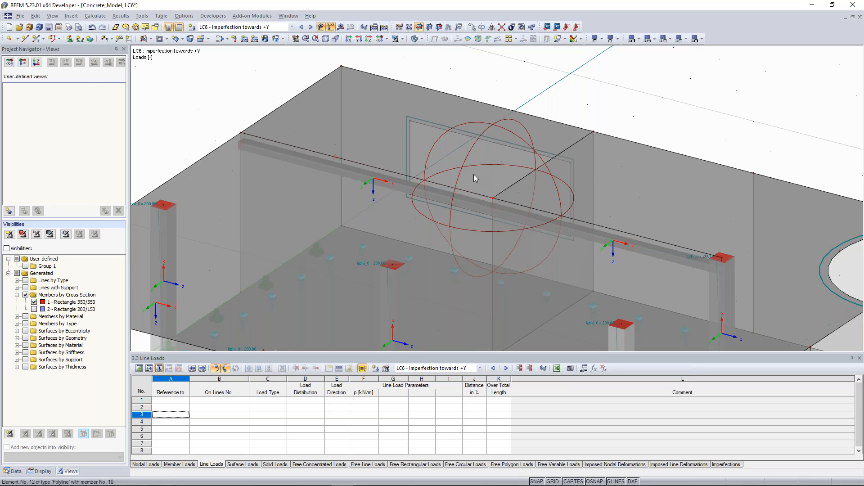
- Generate the FE mesh and switch the model to wireframe display
middle_drag(473, 174, 463, 182)
click(95, 16)
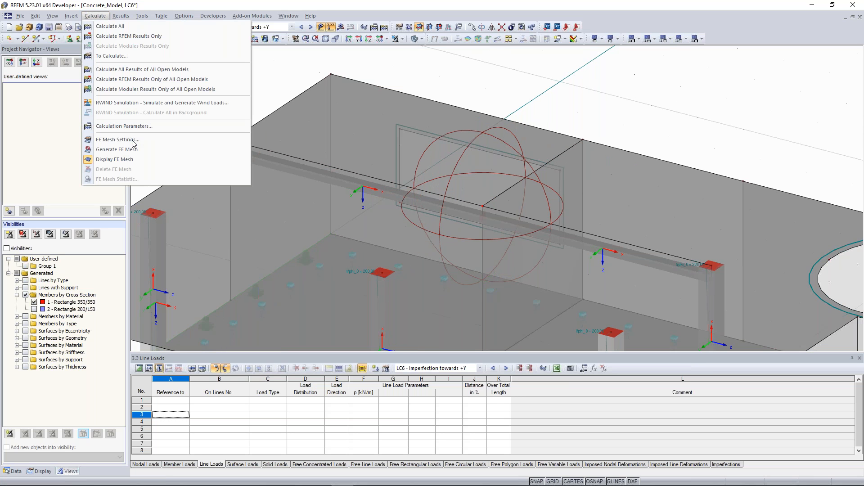
click(421, 153)
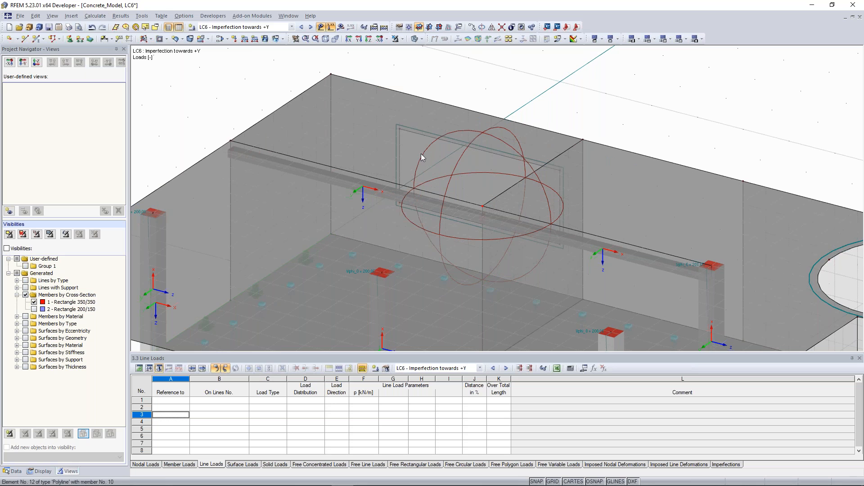
click(414, 40)
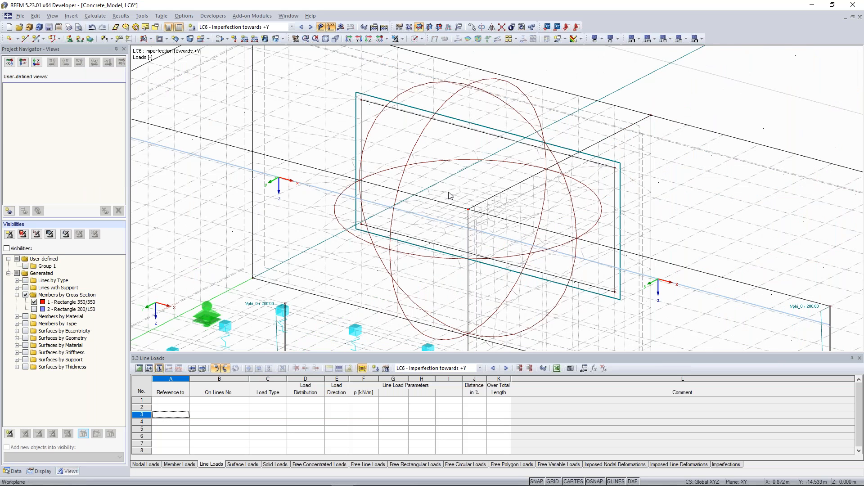
- Examine the generated FE mesh inside the refinement sphere around the interior wall's upper corner
scroll(450, 188, up, 3)
middle_drag(452, 198, 468, 181)
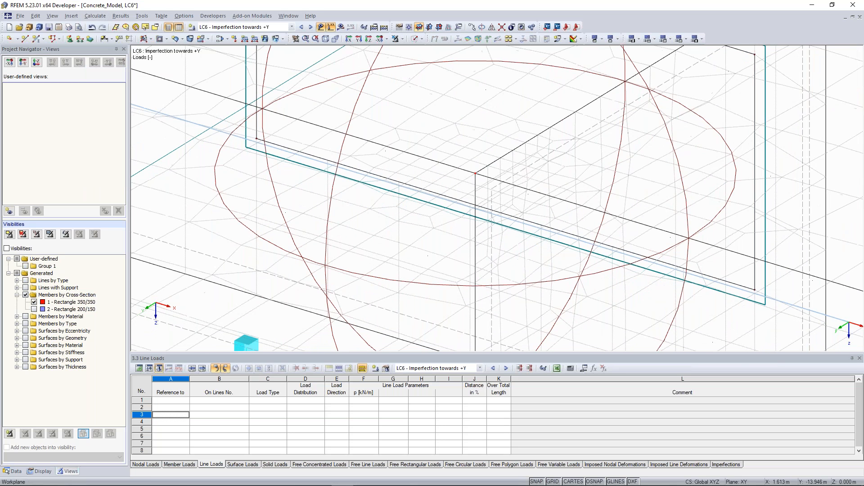
scroll(463, 207, up, 3)
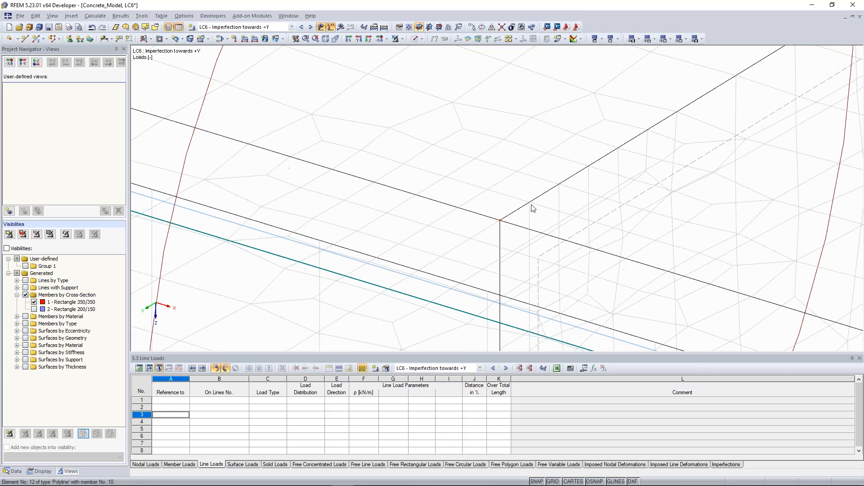
click(468, 206)
scroll(466, 206, down, 3)
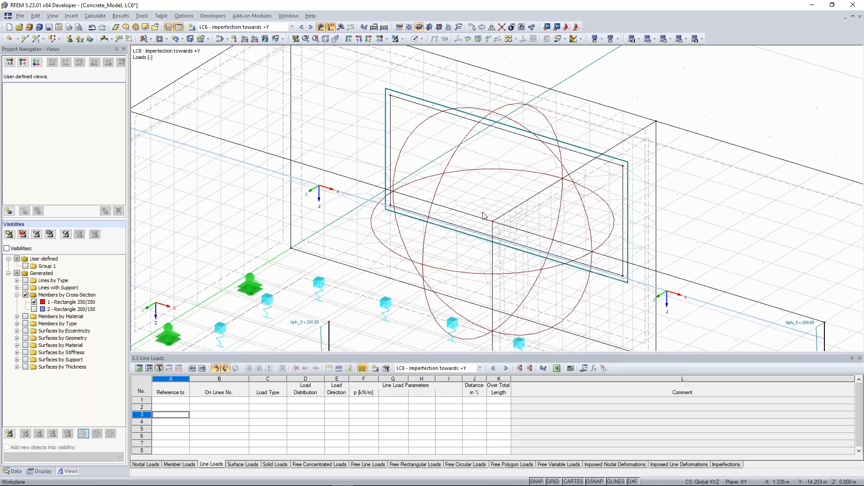
- Isolate the outer wall that contains the rectangular opening, using Visibility by Selected Objects
scroll(483, 216, down, 1)
ctrl+middle_drag(708, 188, 535, 206)
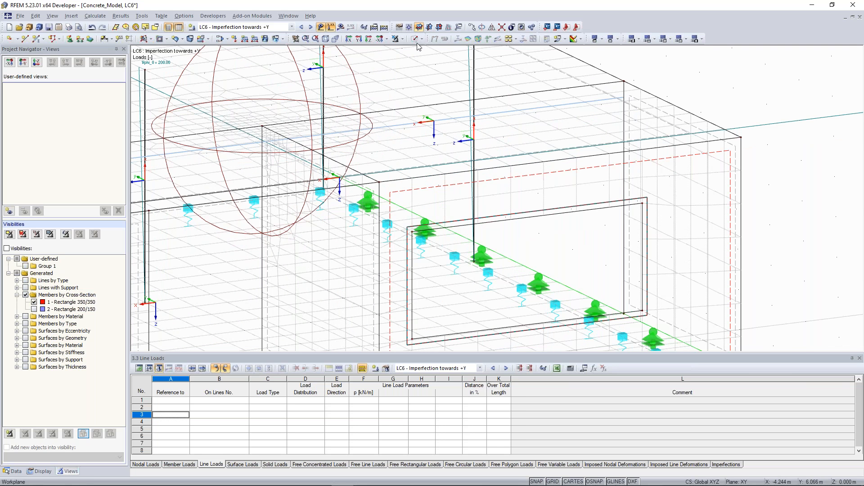
click(402, 40)
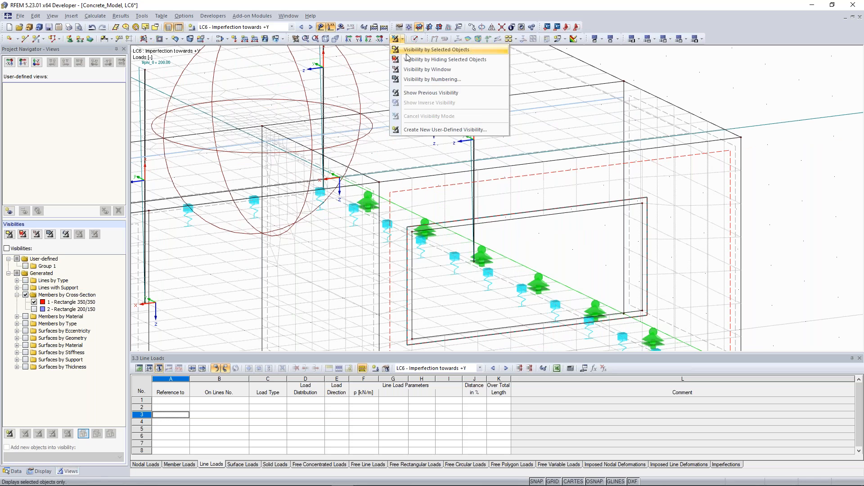
click(432, 52)
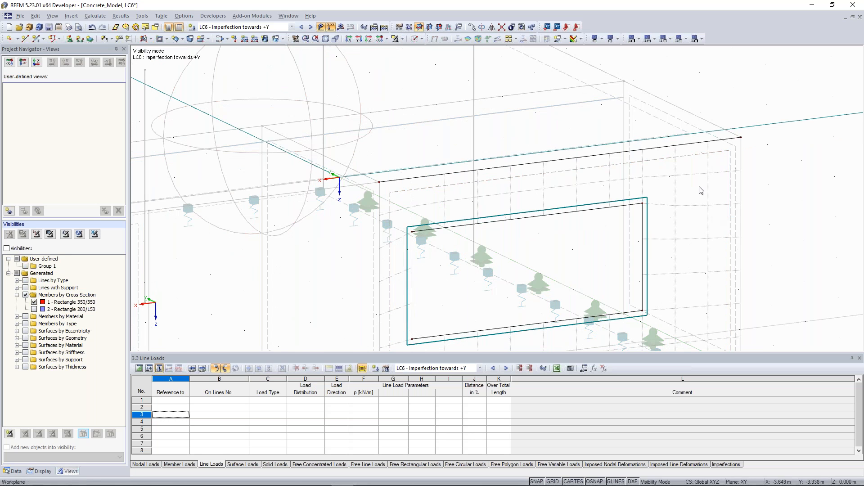
- Examine how the FE mesh of the isolated wall runs around the rectangular opening and along the wall edges
middle_drag(661, 215, 674, 187)
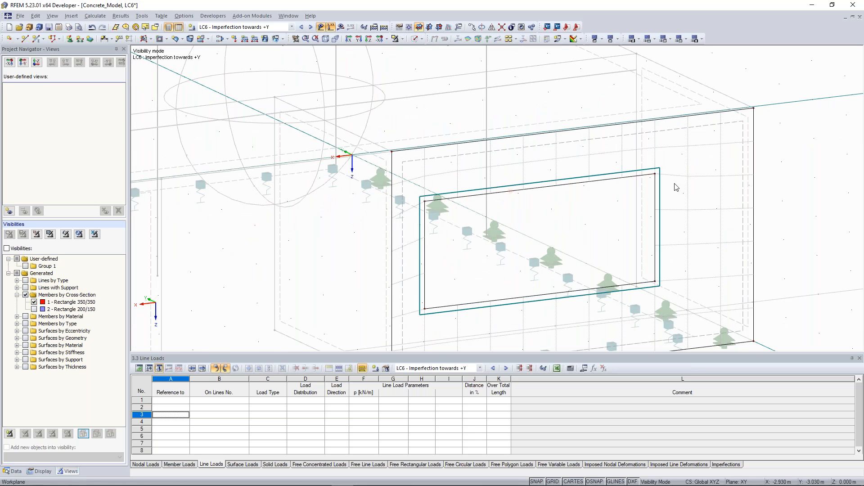
scroll(531, 191, up, 2)
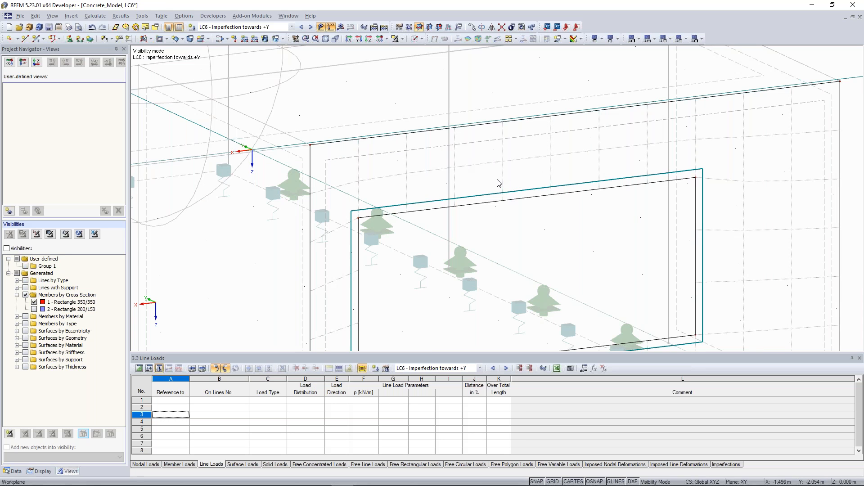
scroll(498, 182, down, 1)
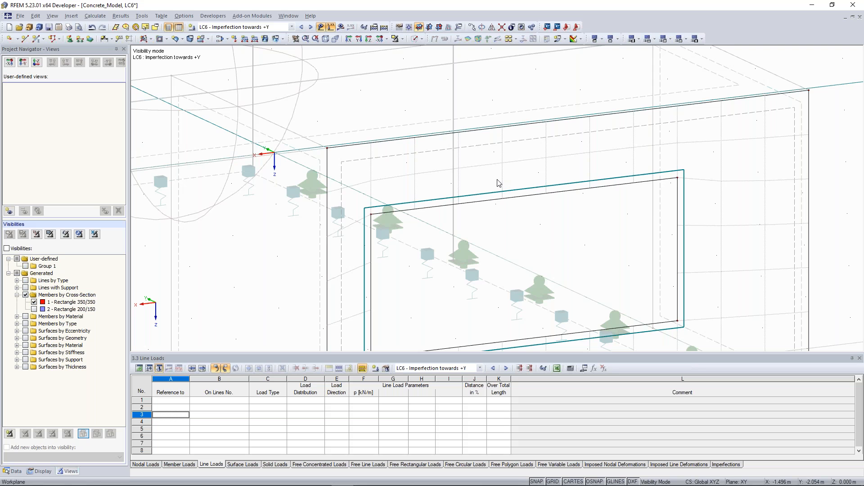
scroll(499, 183, down, 5)
scroll(413, 128, up, 8)
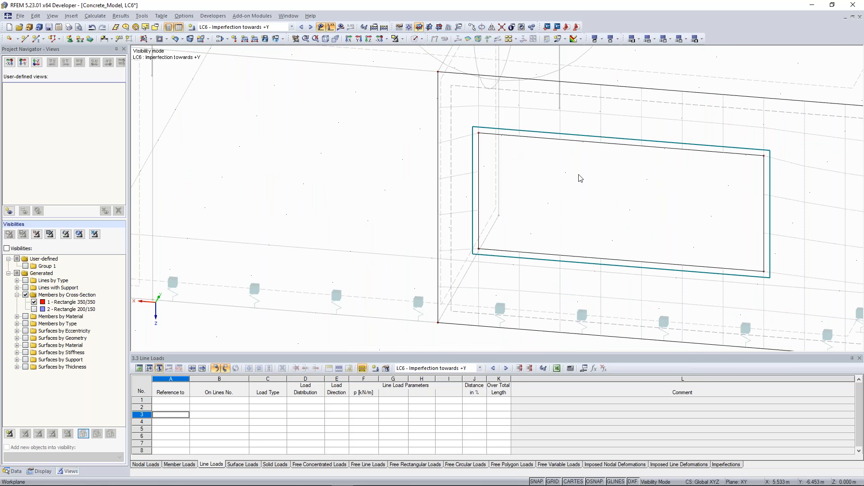
middle_drag(784, 149, 646, 153)
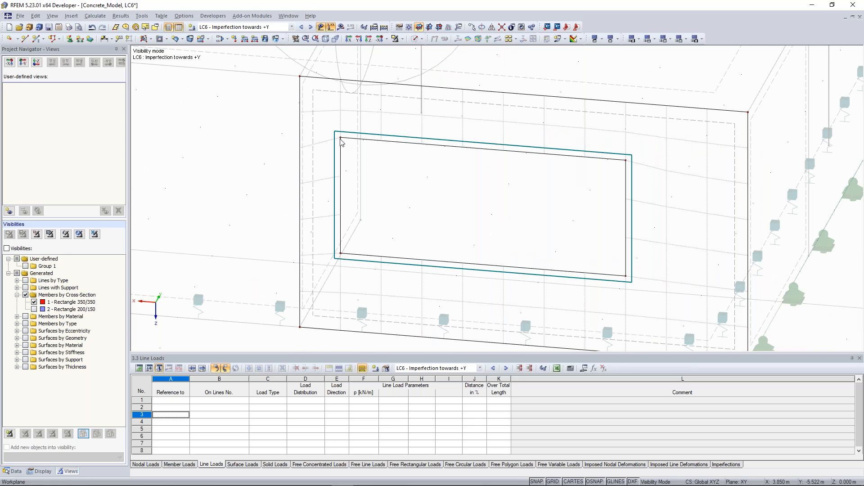
scroll(341, 142, up, 1)
scroll(356, 148, up, 3)
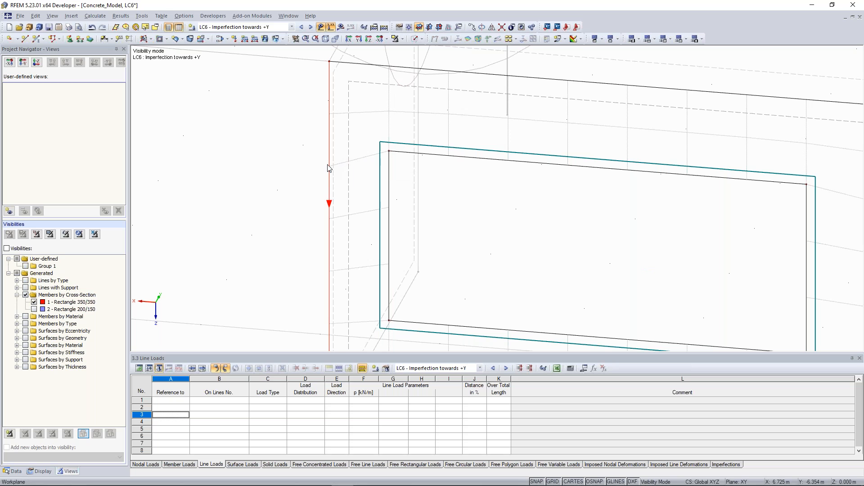
middle_drag(348, 139, 359, 144)
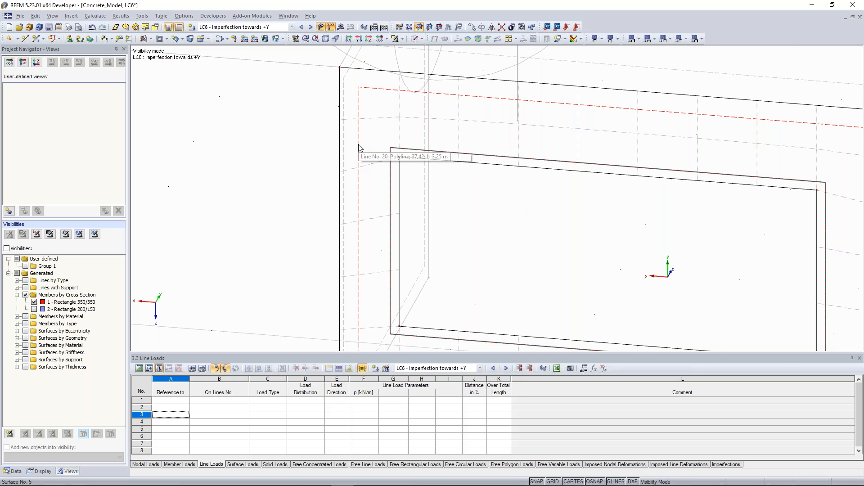
scroll(358, 100, down, 2)
middle_drag(621, 144, 647, 160)
click(587, 129)
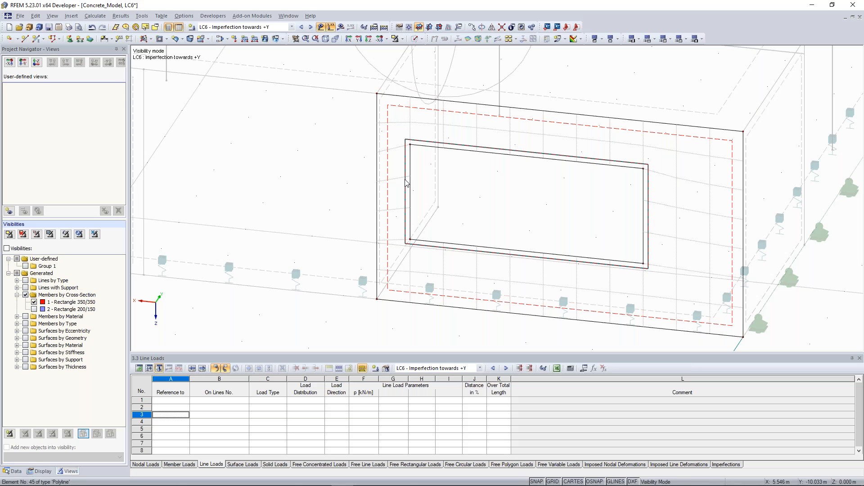
scroll(534, 187, down, 2)
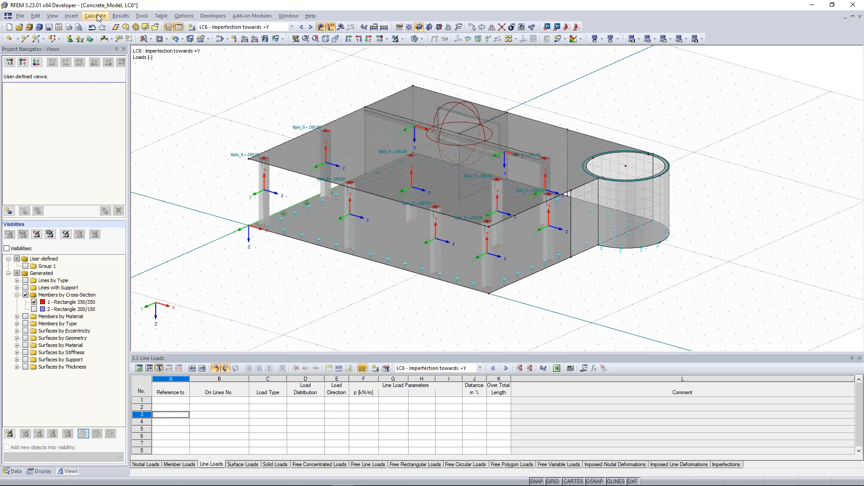
- Calculate only result combination RC1, ULS (STR/GEO) - Permanent / transient - Eq. 6.10
click(98, 16)
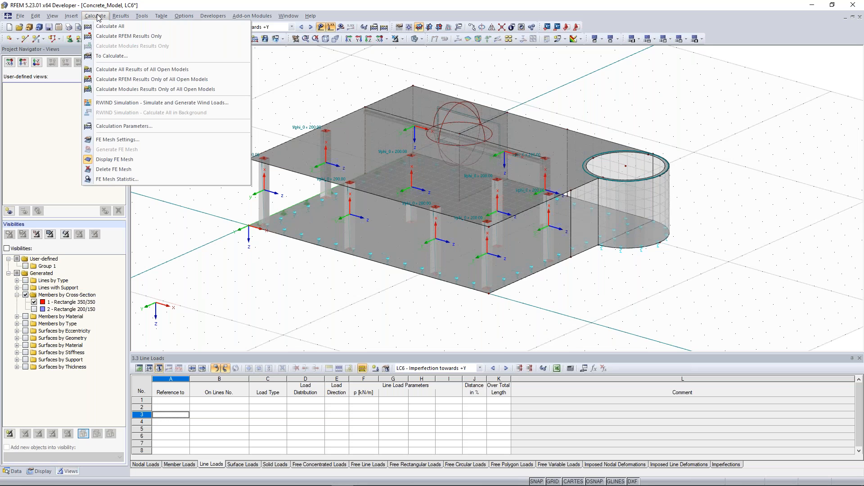
click(110, 56)
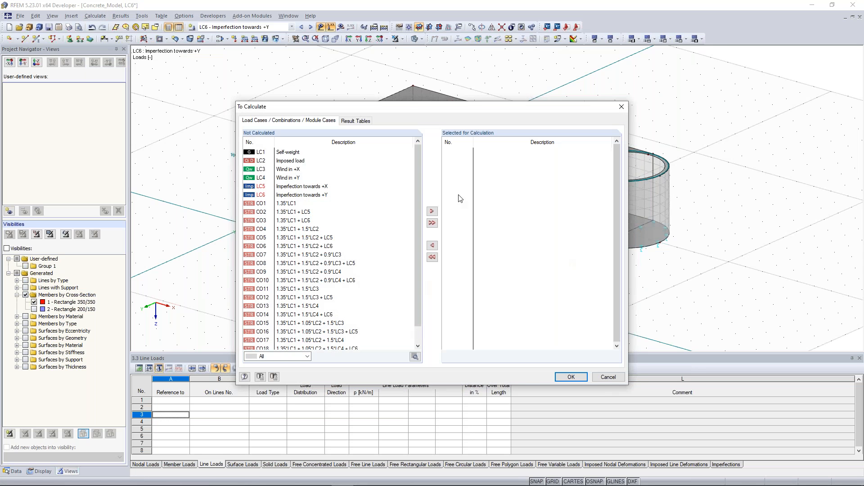
scroll(301, 335, down, 1)
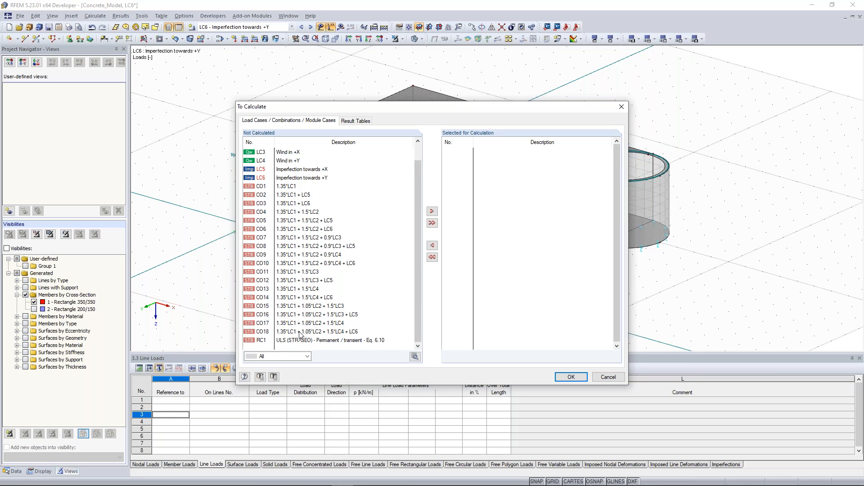
double_click(299, 340)
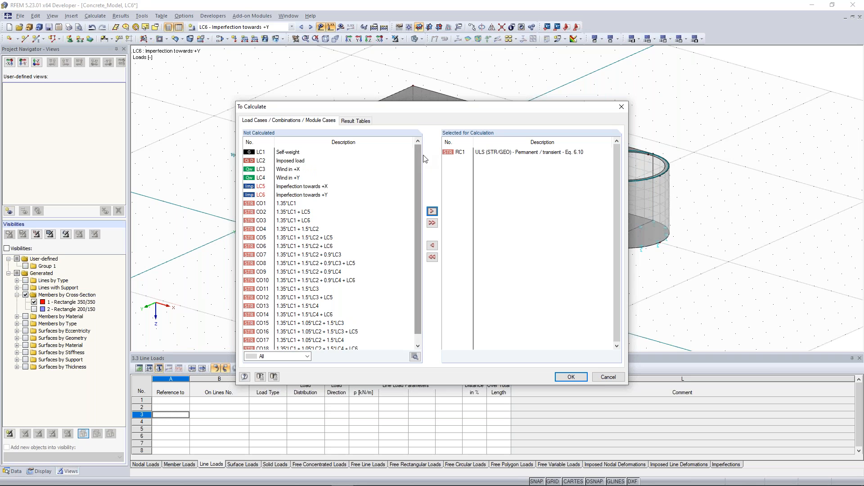
click(571, 378)
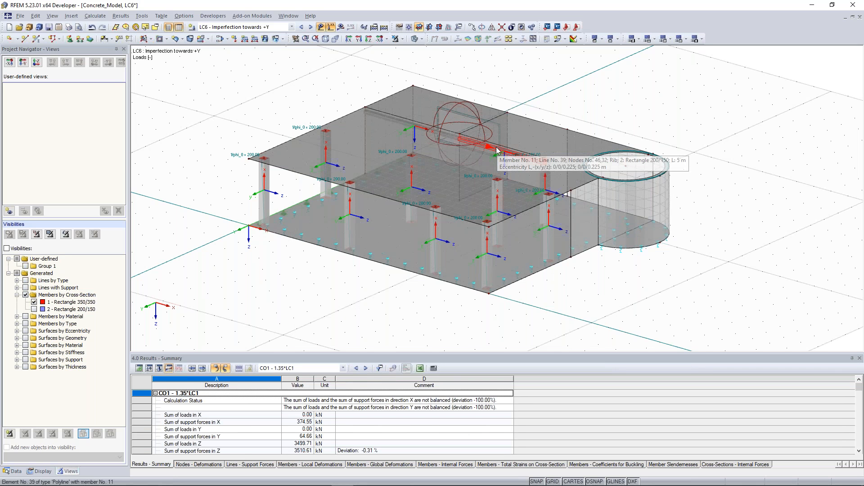
- Show the RC1 results and examine the global deformations u of the slabs, columns and cylindrical wall
click(332, 27)
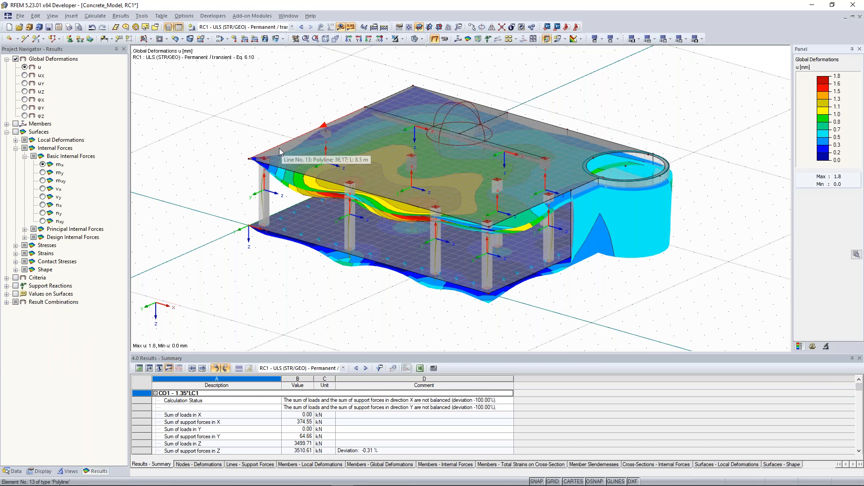
ctrl+middle_drag(280, 152, 404, 116)
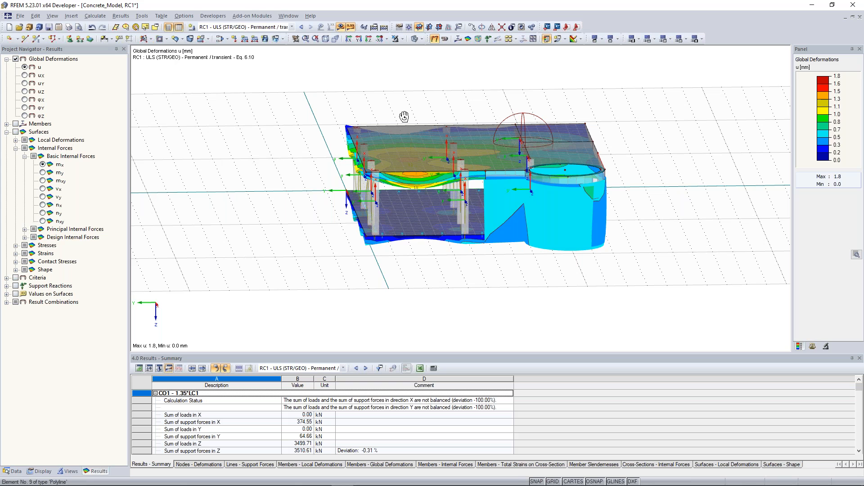
scroll(404, 116, up, 5)
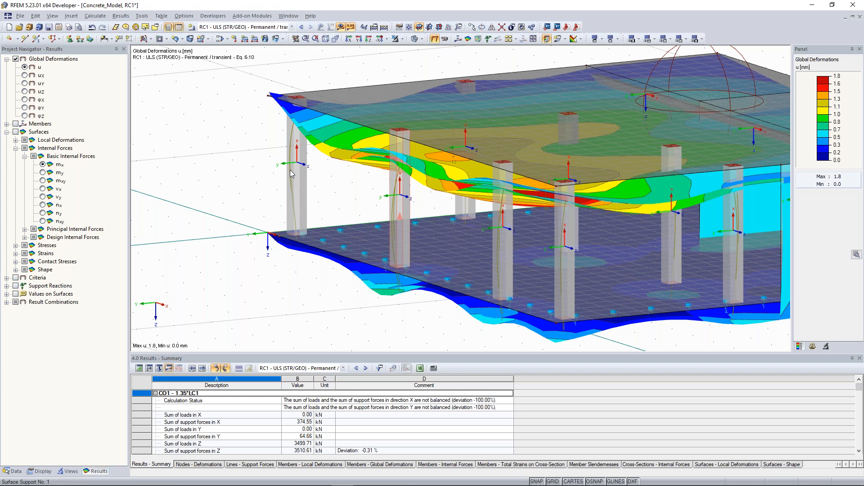
- Set the members' deformation display to Cross-Sections Colored and view the deformed columns with the whole building
click(40, 471)
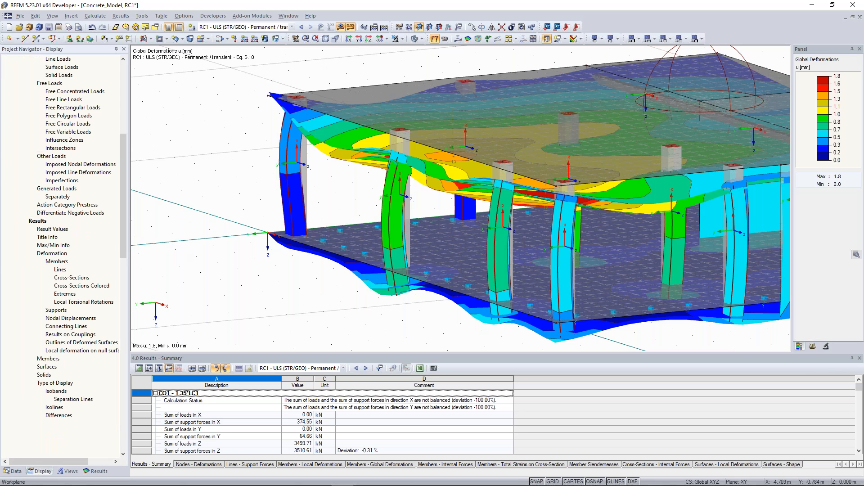
ctrl+middle_drag(189, 243, 255, 223)
scroll(254, 222, down, 2)
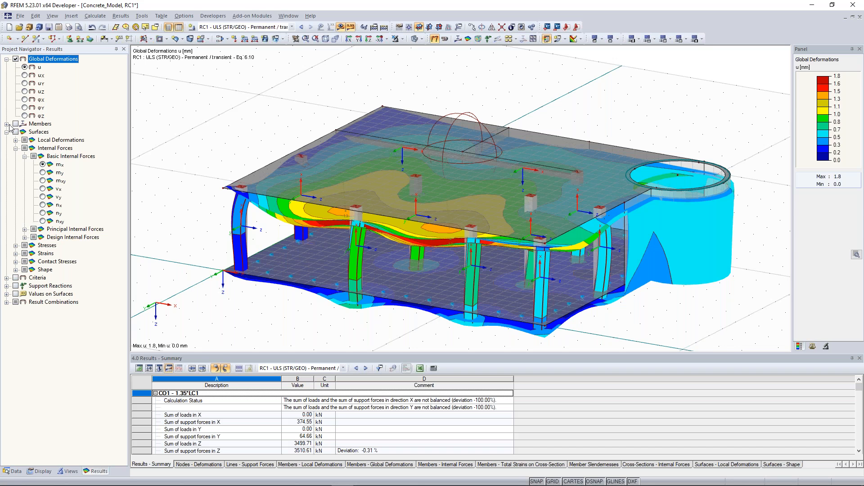
- Display the member internal forces My for RC1 and examine the moment diagram along the ribs under the top slab
click(16, 124)
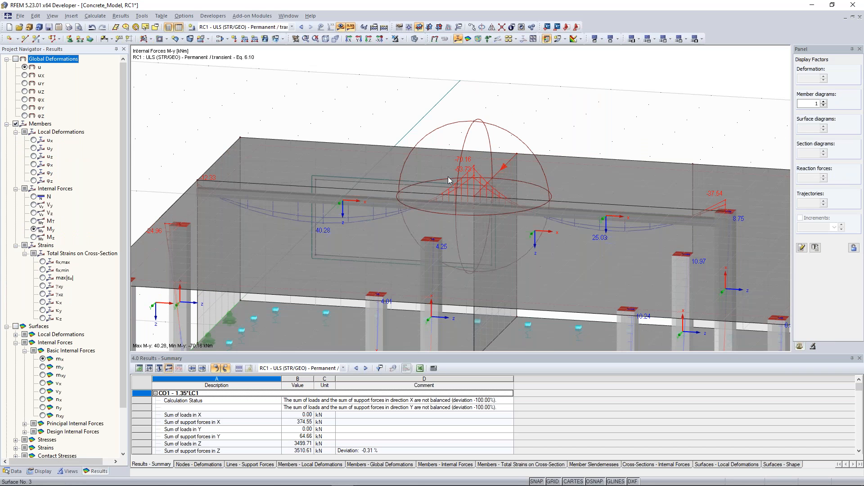
ctrl+middle_drag(517, 234, 543, 238)
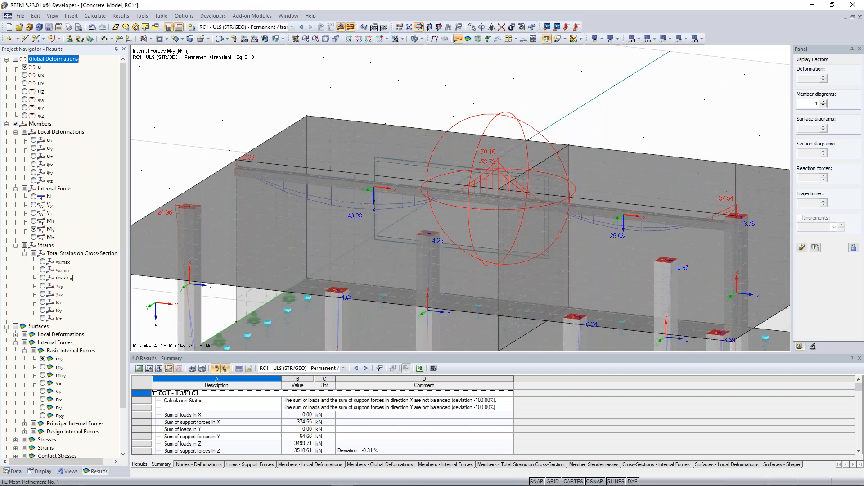
middle_drag(543, 206, 560, 193)
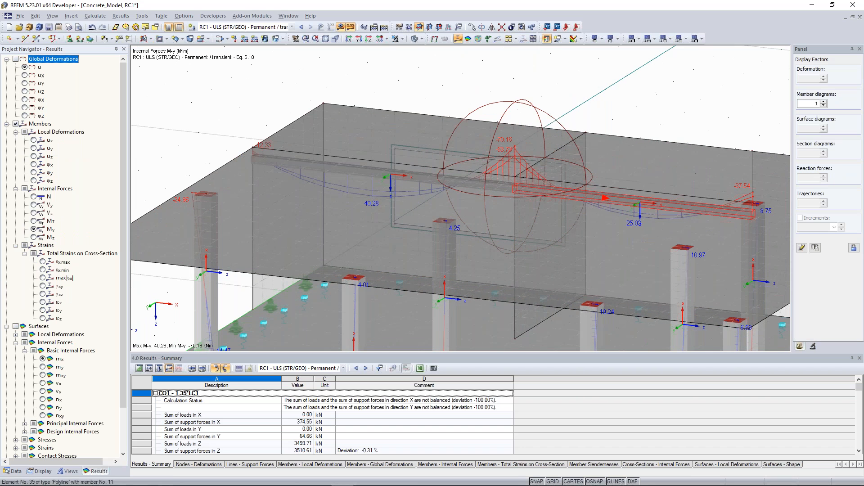
middle_drag(417, 137, 270, 85)
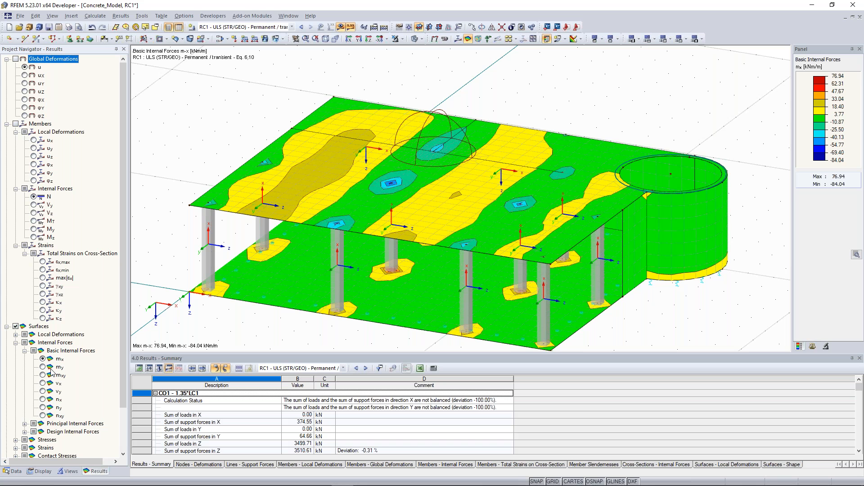
- Turn on the local axis systems of the surfaces and examine the basic internal forces mx across the top slab
click(244, 184)
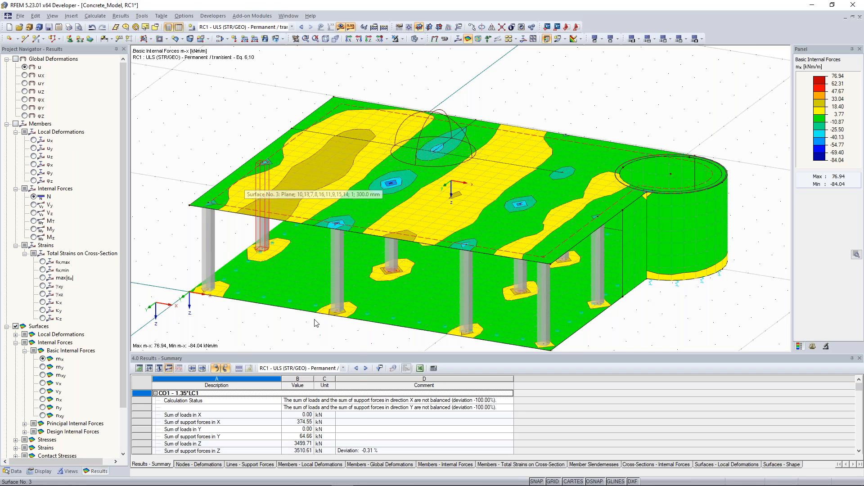
right_click(244, 179)
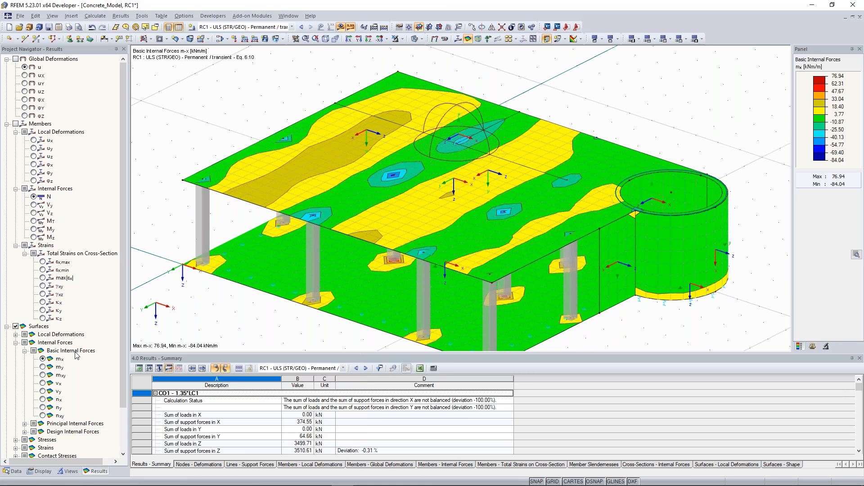
ctrl+middle_drag(291, 152, 256, 178)
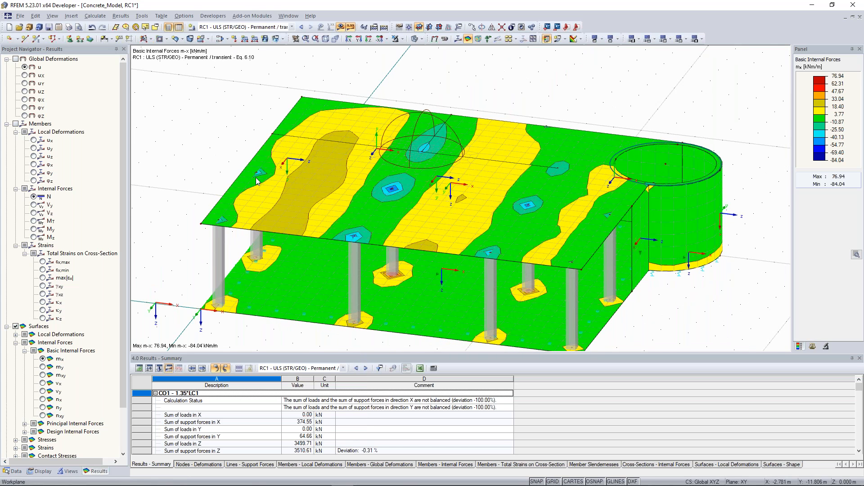
ctrl+middle_drag(468, 208, 454, 208)
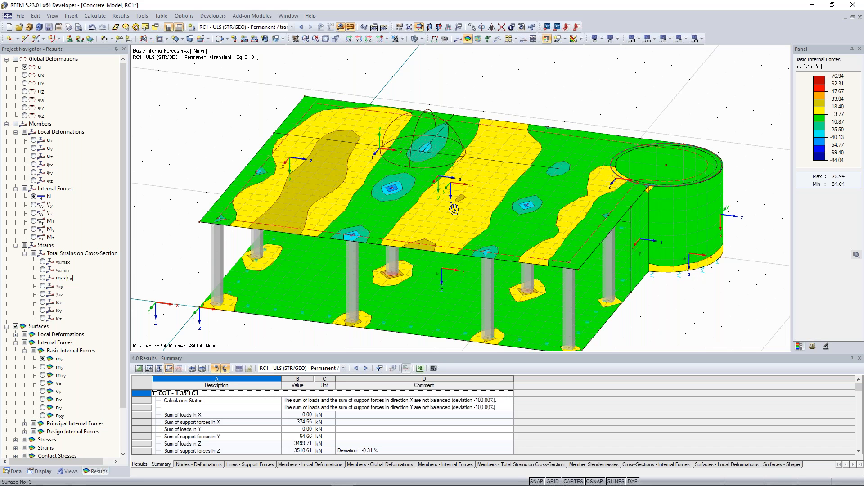
ctrl+middle_drag(454, 209, 391, 193)
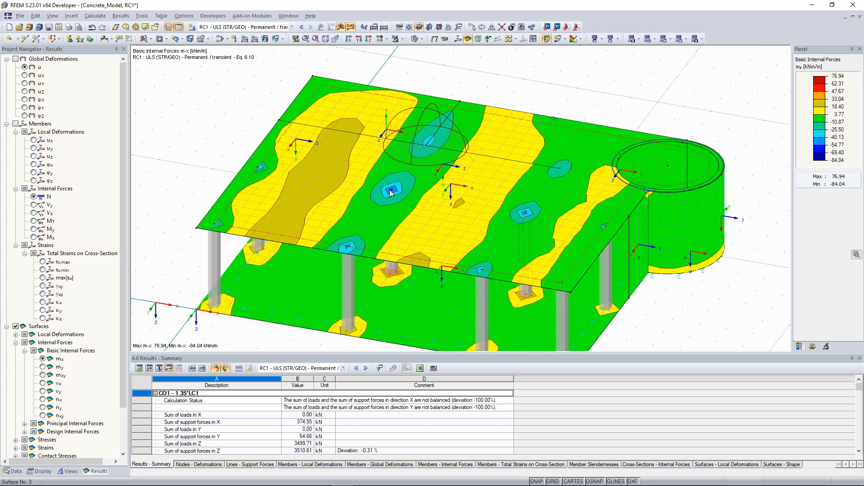
click(564, 39)
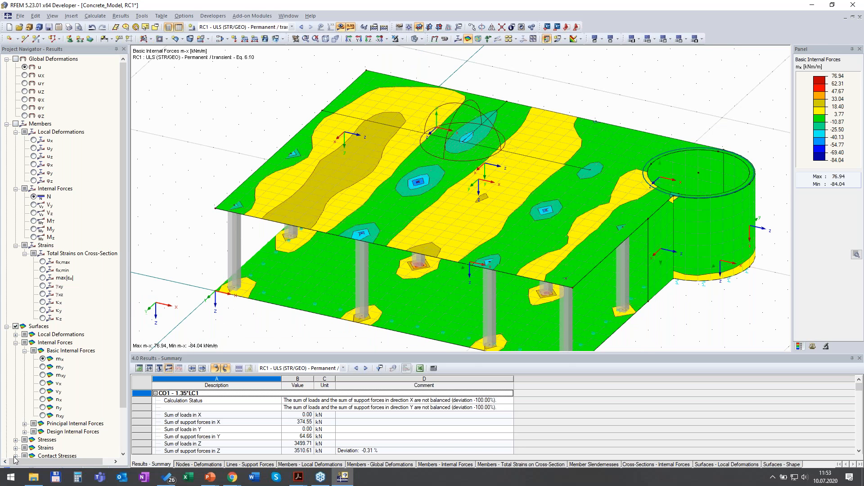
- Start a new section named A-A through surfaces via plane, picking its start at X 0.500, Y -5.000, Z -3.250 m and an end point
click(13, 471)
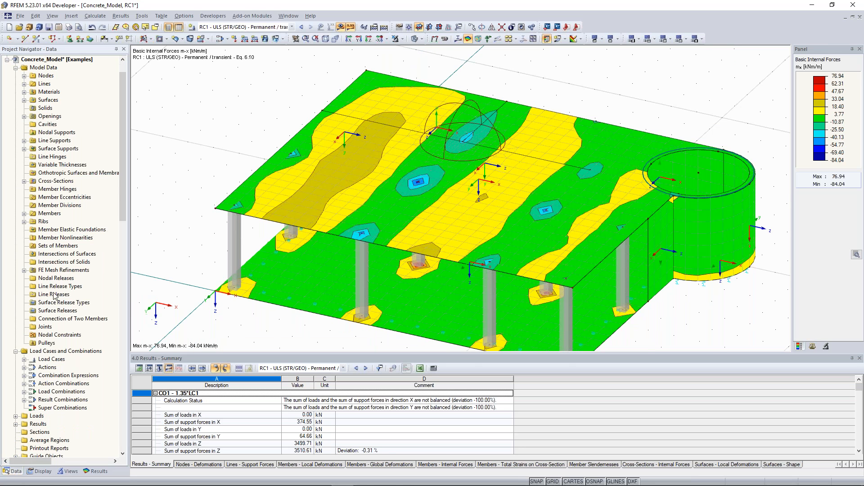
scroll(54, 279, down, 7)
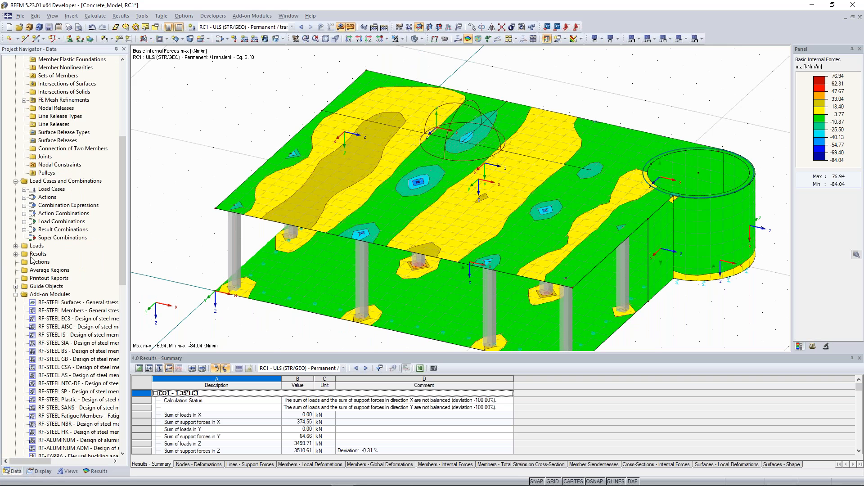
click(40, 263)
right_click(41, 262)
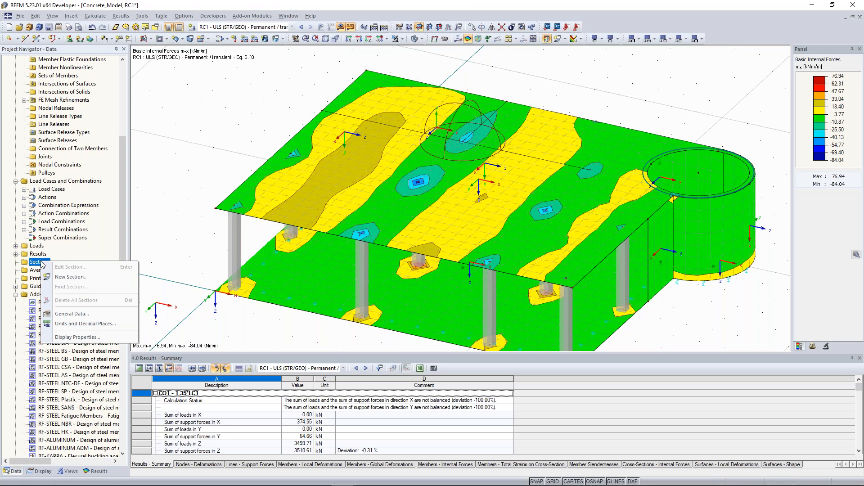
click(58, 279)
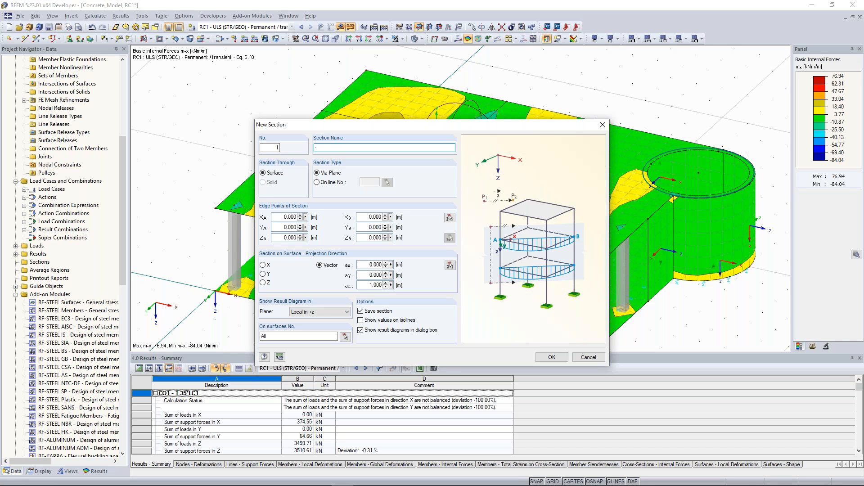
click(449, 218)
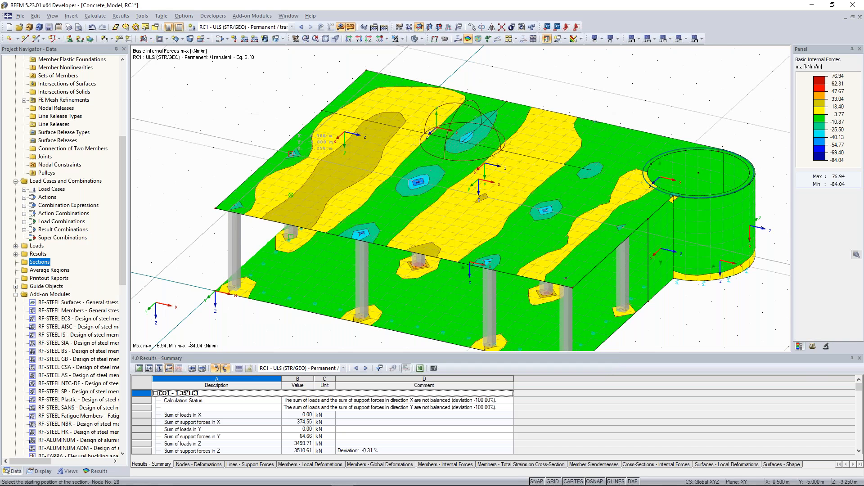
click(291, 153)
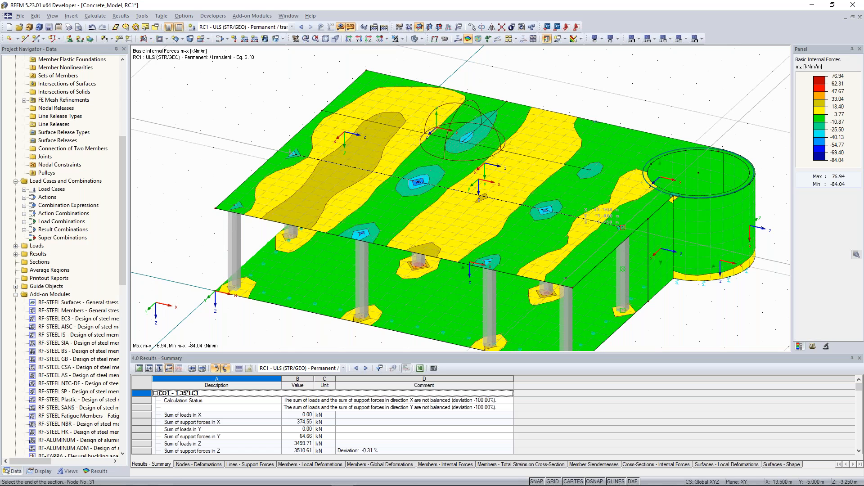
click(628, 227)
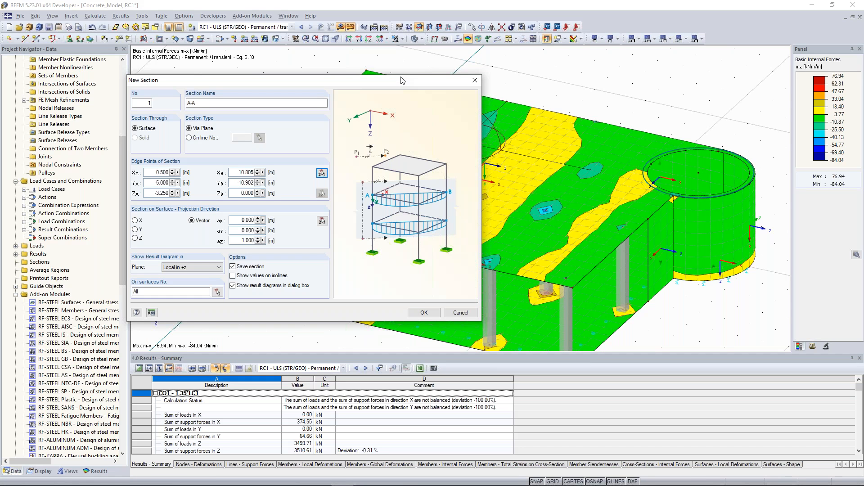
- Limit section A-A to surface 3 with projection direction Z, create it and close its result diagram
drag(402, 80, 295, 70)
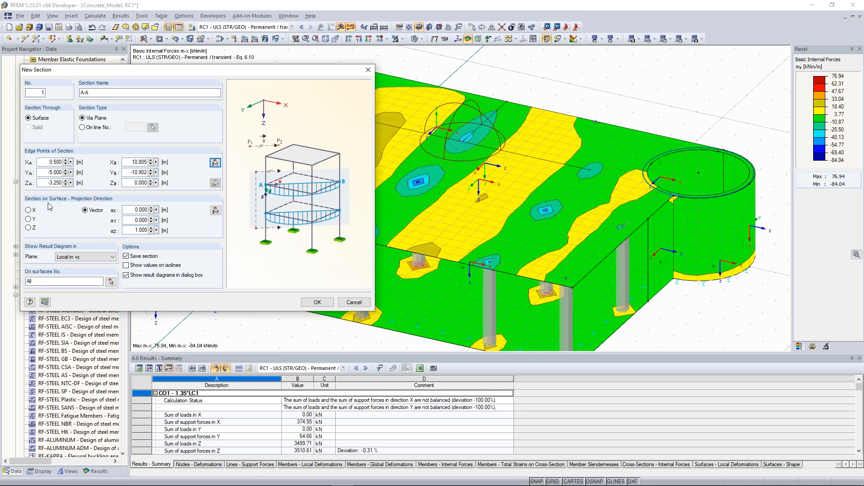
click(111, 281)
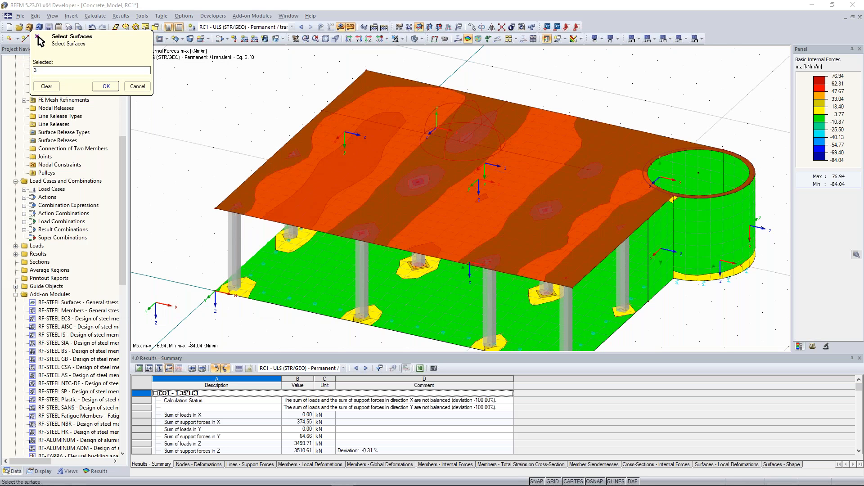
click(107, 86)
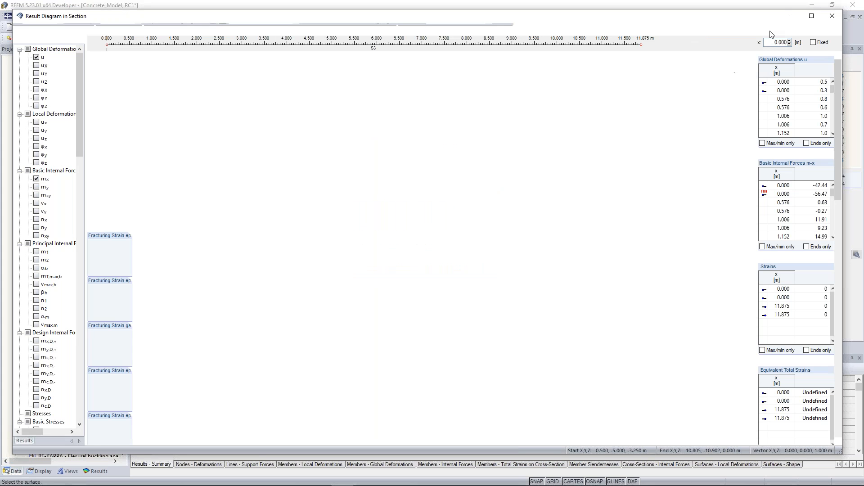
click(830, 16)
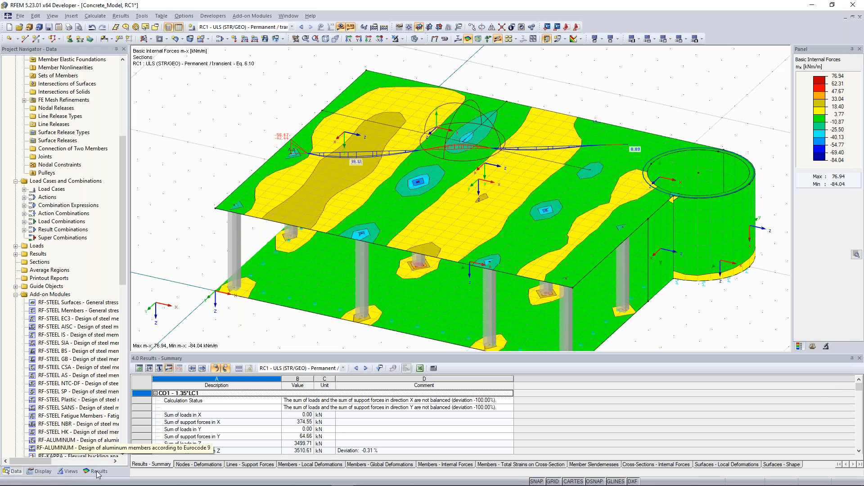
- Re-pick the edge points of section A-A along the column row, from (0.500, -5.000, -3.250) to (13.500, -5.000, -3.250) m
ctrl+middle_drag(521, 108, 495, 92)
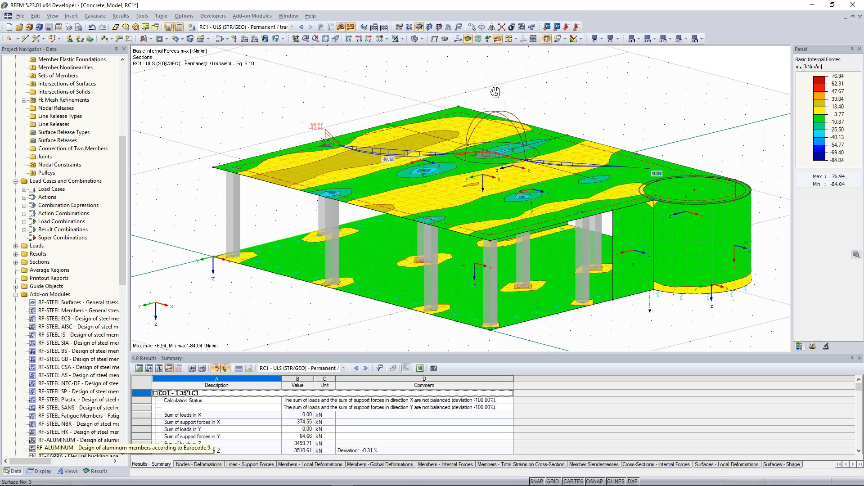
scroll(576, 212, up, 5)
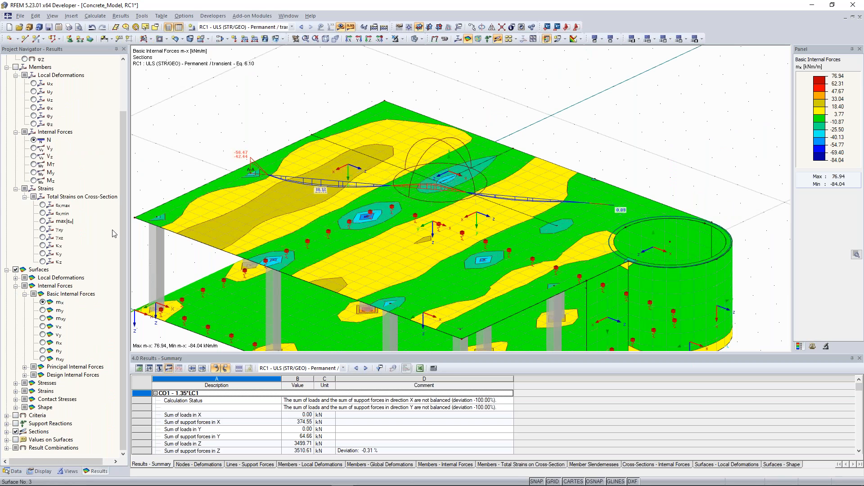
click(16, 471)
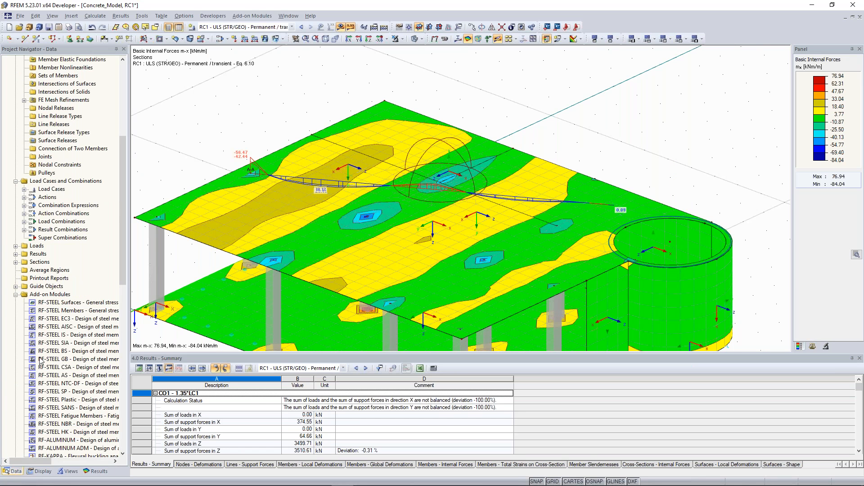
right_click(49, 264)
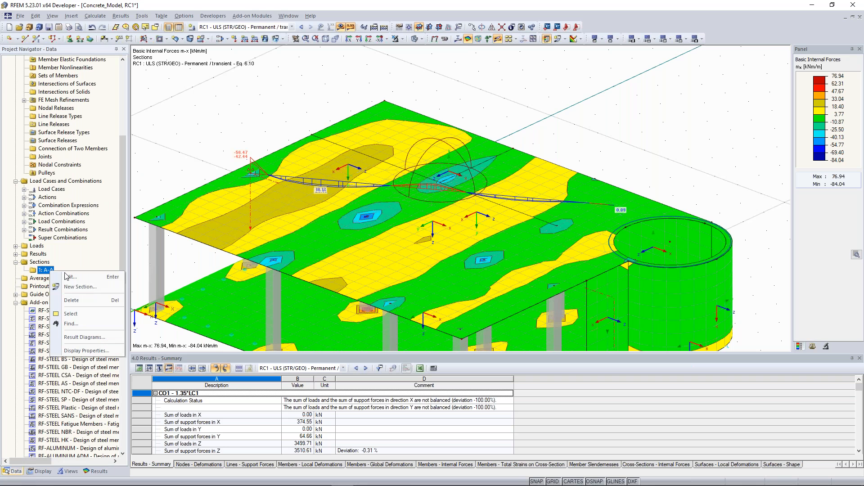
click(76, 280)
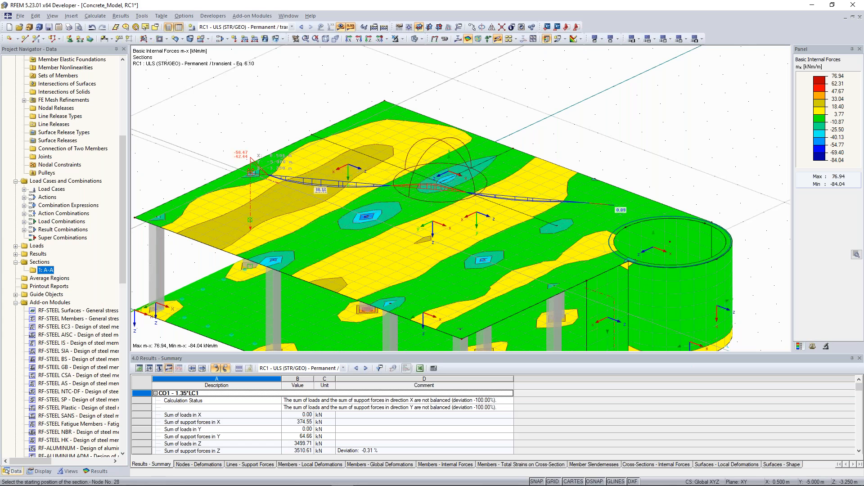
click(250, 172)
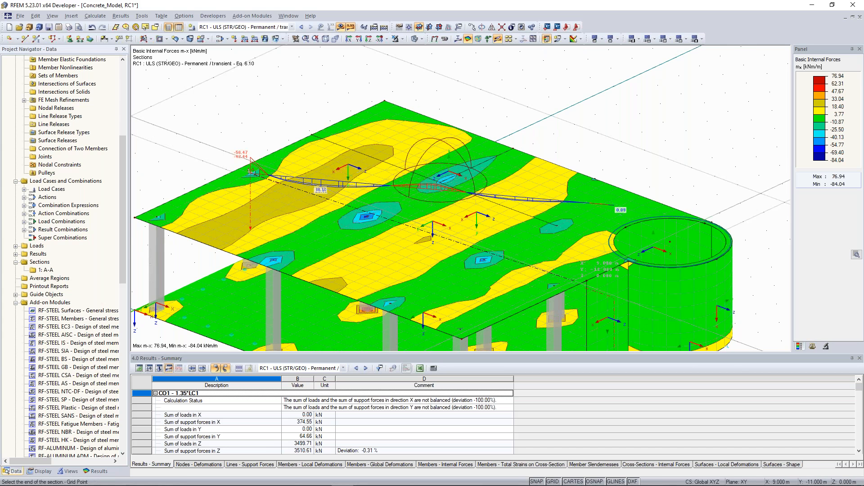
click(615, 209)
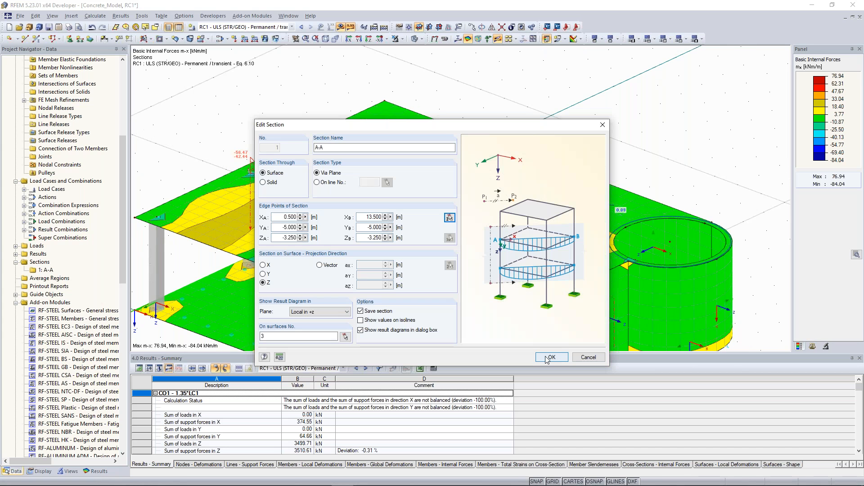
click(550, 357)
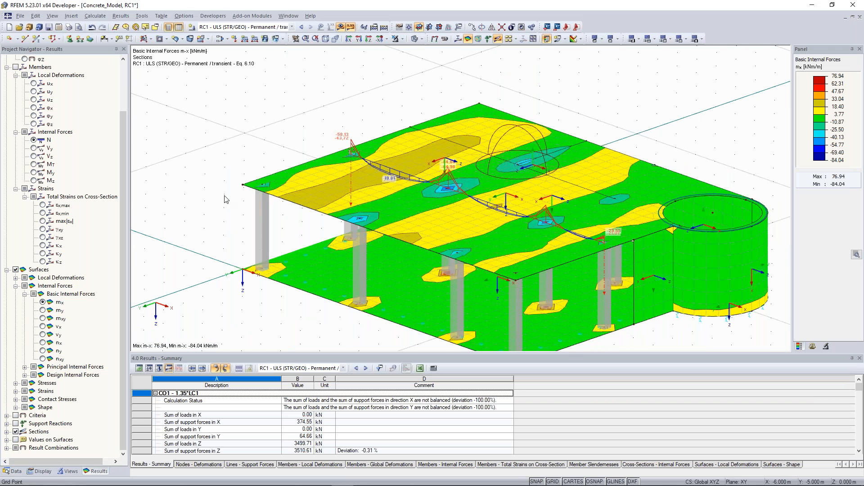
scroll(226, 199, down, 3)
ctrl+middle_drag(259, 137, 193, 181)
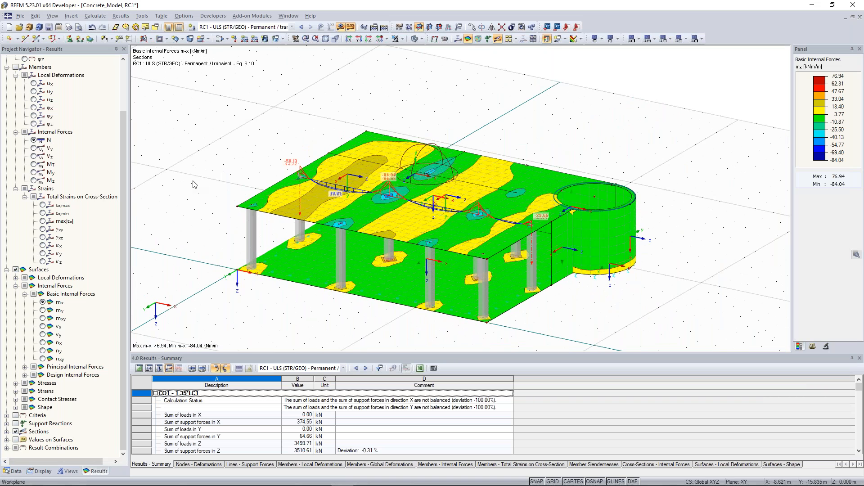
- Display the basic internal forces my of the surfaces and examine their distribution over the top slab and along section A-A
click(42, 311)
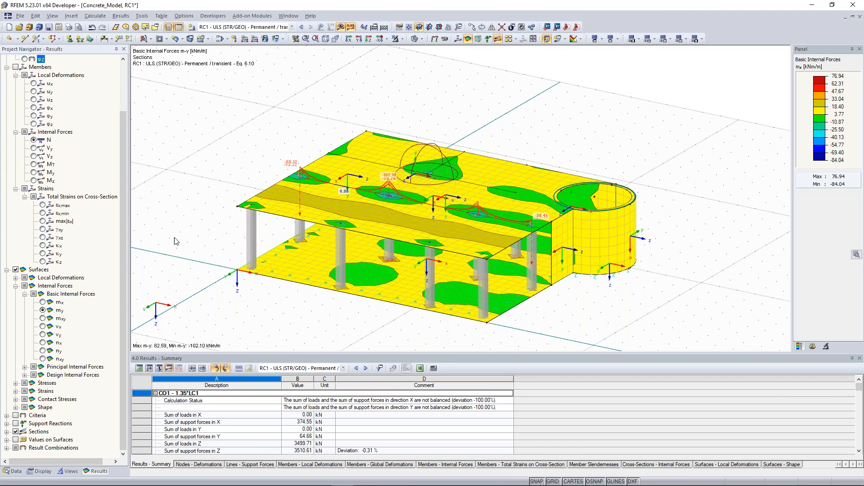
scroll(240, 180, up, 3)
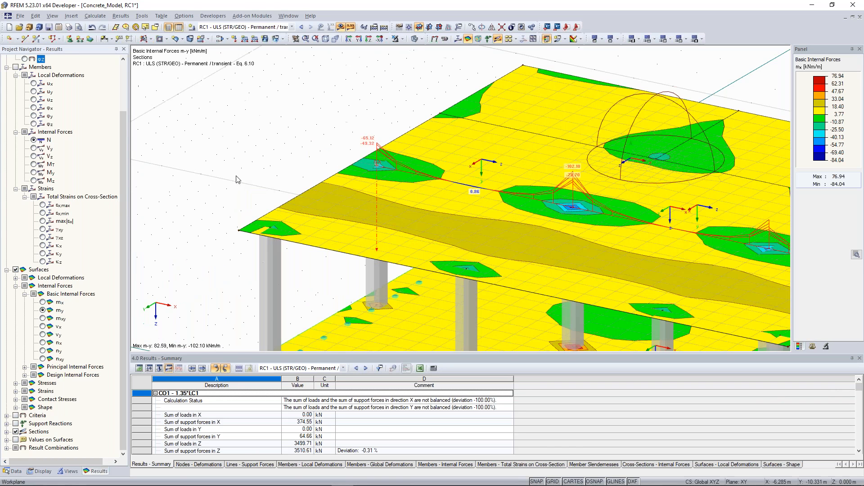
middle_drag(231, 181, 201, 158)
scroll(200, 161, down, 5)
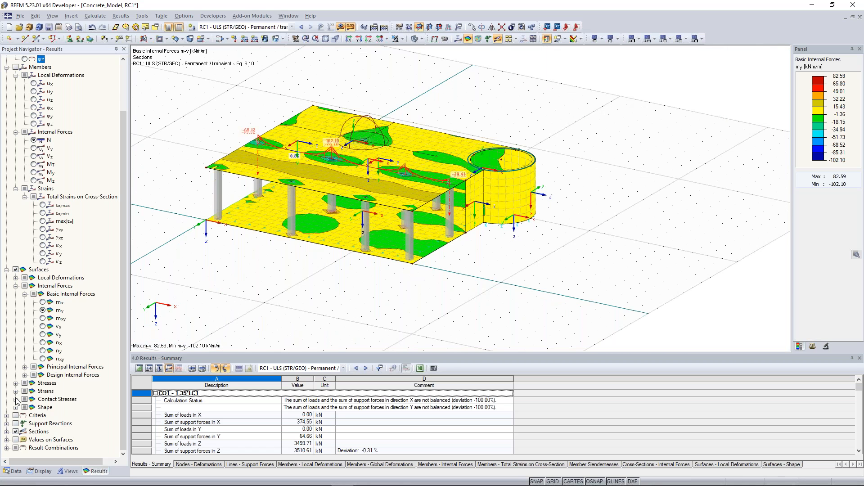
- Show the contact stresses σz under the floor slab and switch the line support reactions from actual to smooth distribution
double_click(49, 399)
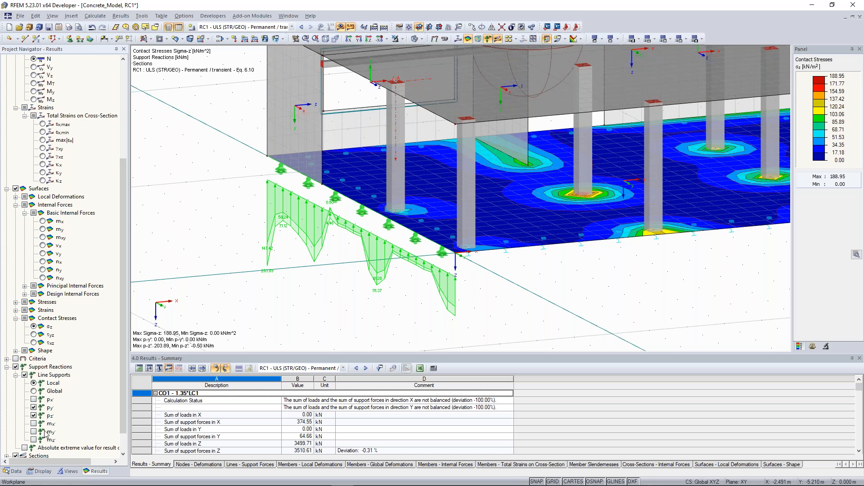
click(40, 471)
scroll(42, 315, down, 2)
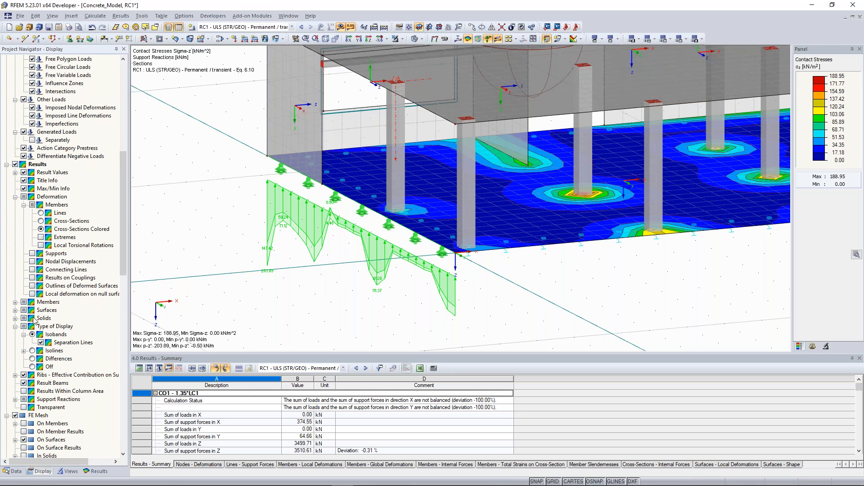
click(15, 400)
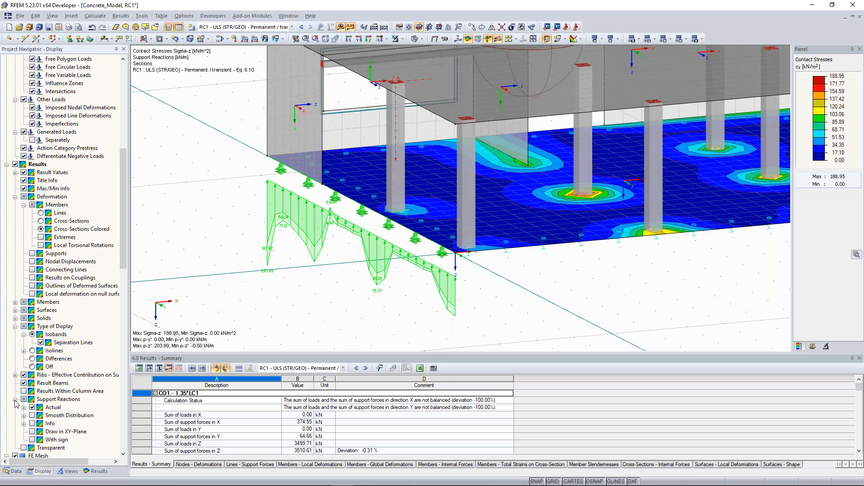
click(32, 415)
click(32, 415)
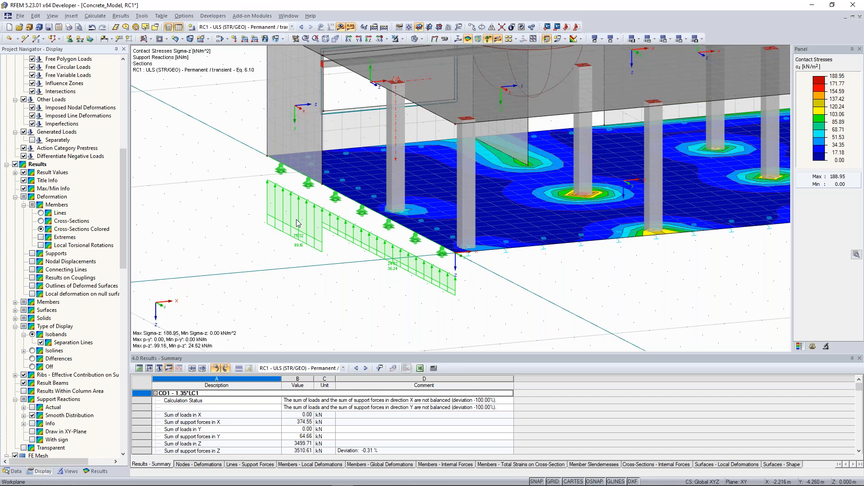
scroll(343, 243, down, 2)
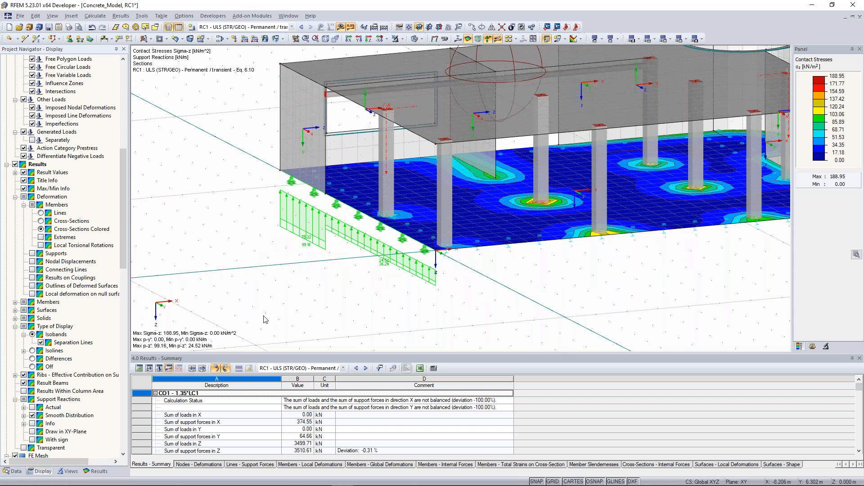
scroll(265, 320, down, 1)
ctrl+middle_drag(563, 302, 538, 306)
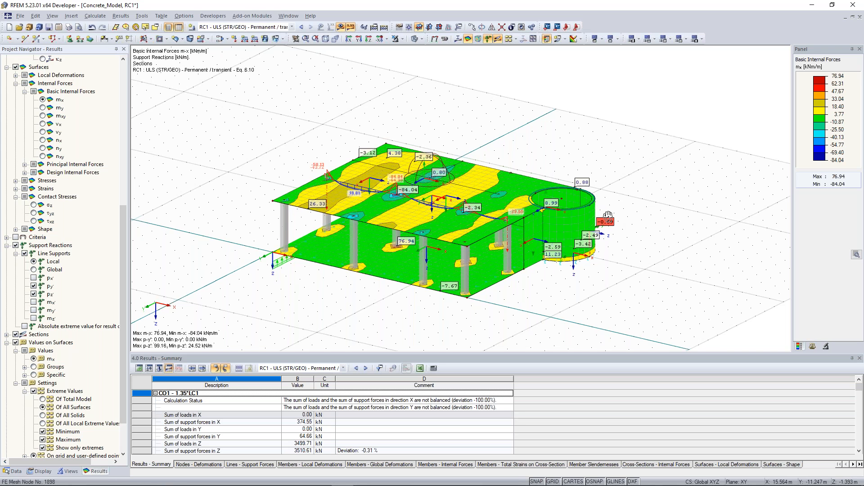
- Display the global deformations u of the whole building model instead of the surface internal forces
scroll(397, 212, up, 2)
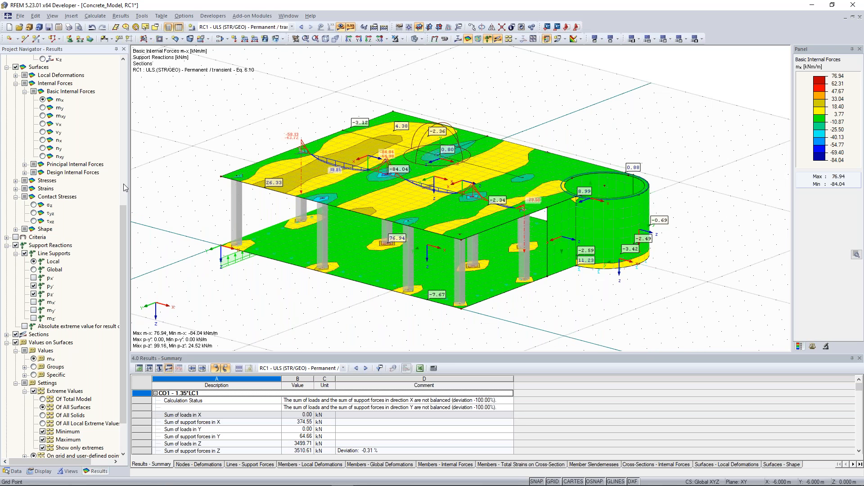
scroll(59, 207, up, 10)
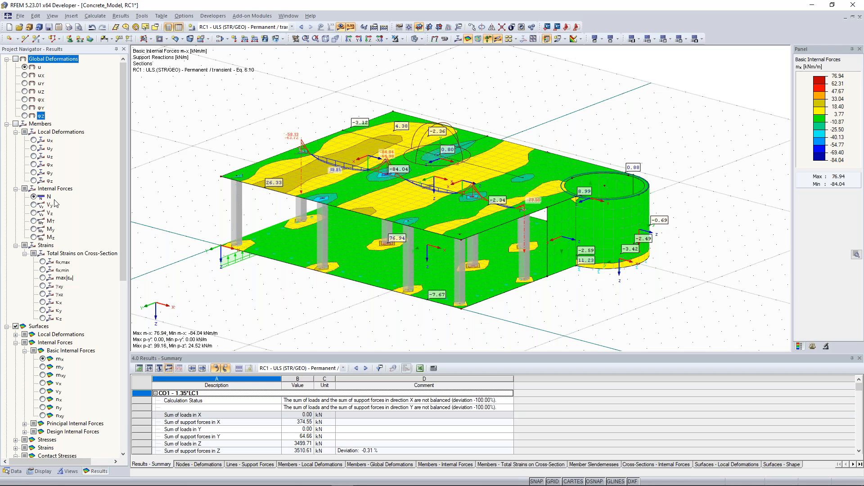
click(16, 59)
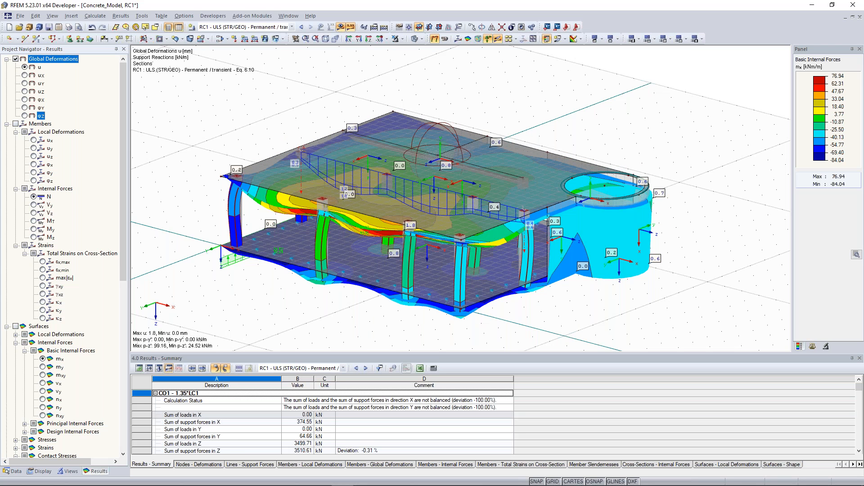
- Cut the deformed model with an X-Z clipping plane, moving its offset to 2.000 m and back to 0.000 m
click(71, 16)
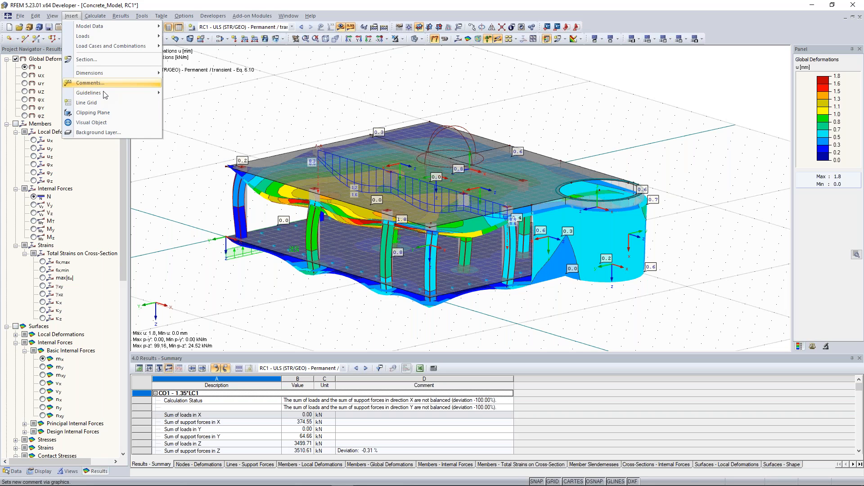
click(92, 112)
click(157, 39)
click(156, 38)
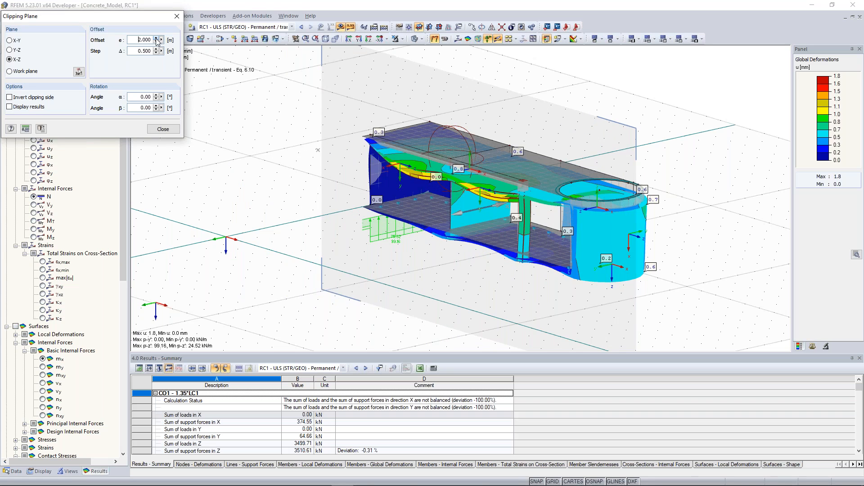
click(156, 38)
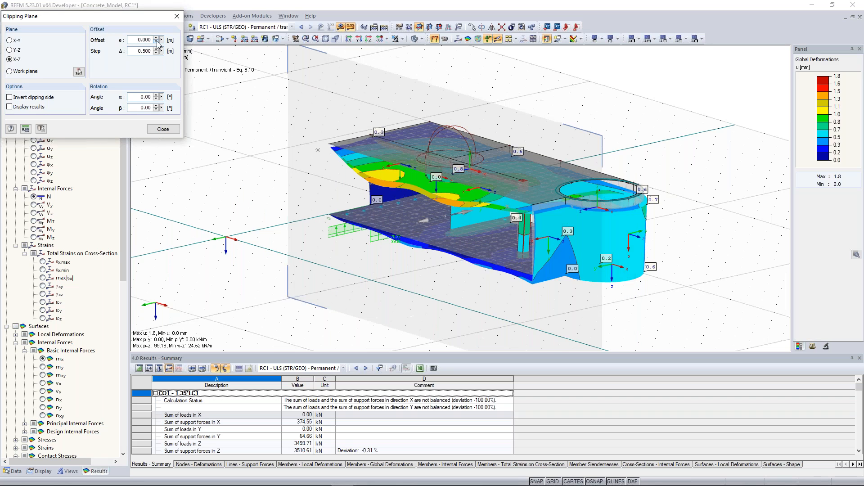
- Switch the clipping plane to X-Y and to Y-Z, shift the Y-Z offset to 2.500 m and -1.500 m, and examine the cut deformations
click(16, 42)
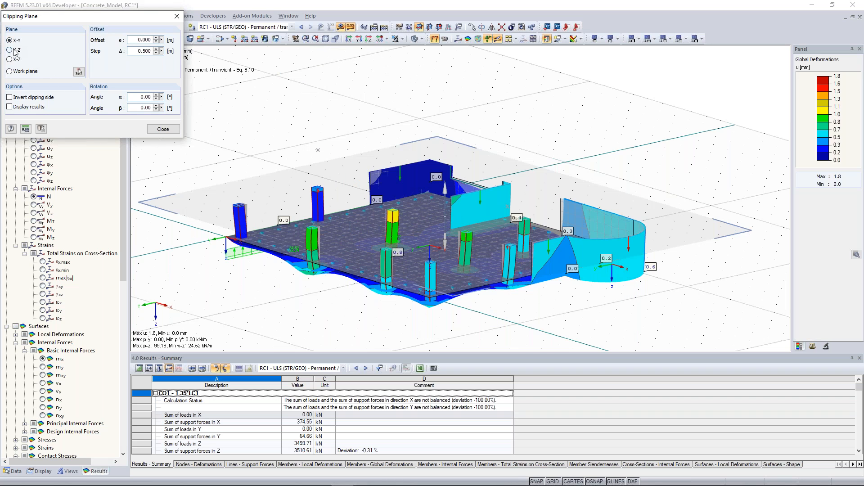
click(15, 51)
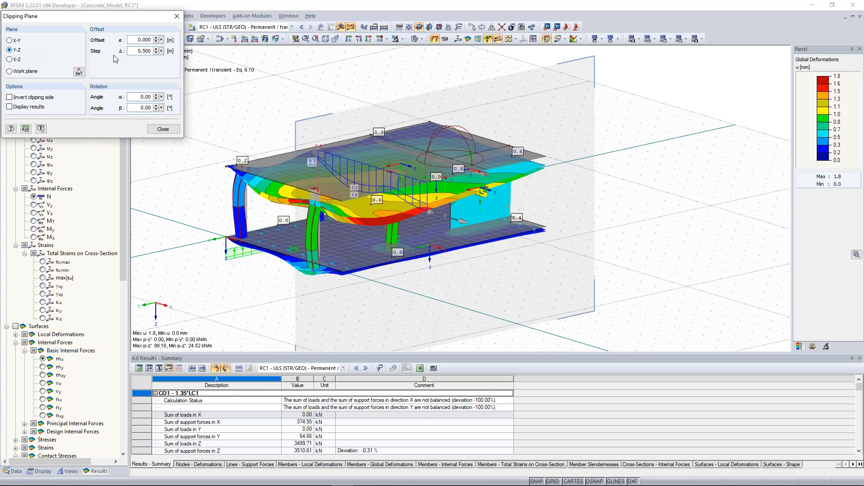
click(156, 39)
click(157, 39)
click(157, 38)
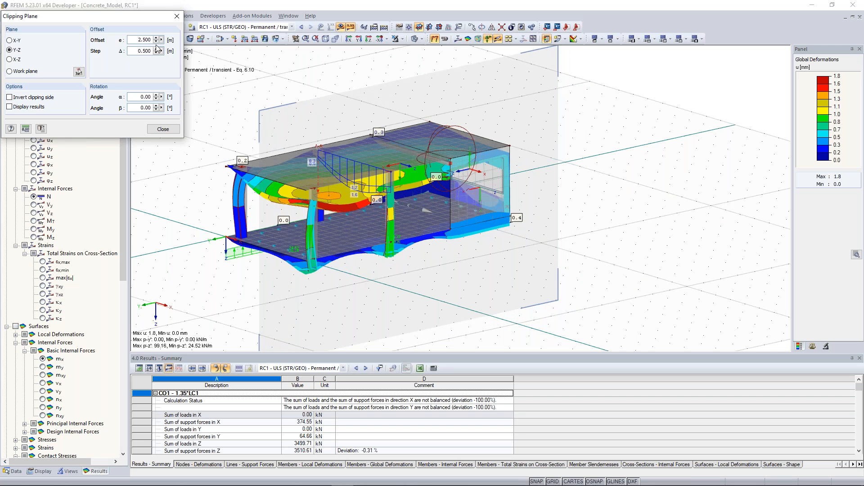
click(156, 42)
click(157, 41)
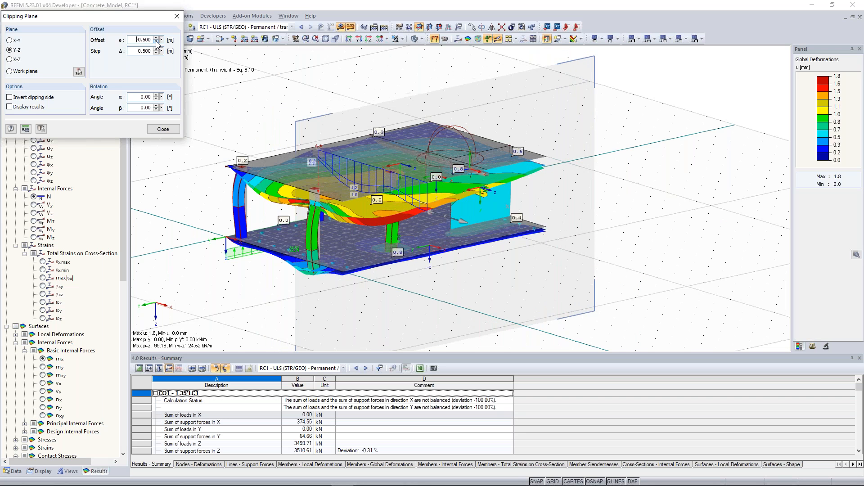
scroll(478, 250, up, 3)
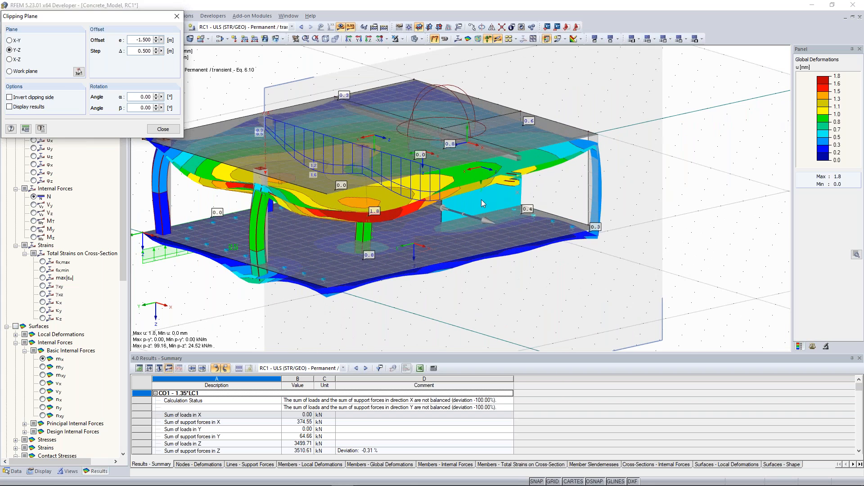
ctrl+middle_drag(448, 178, 391, 170)
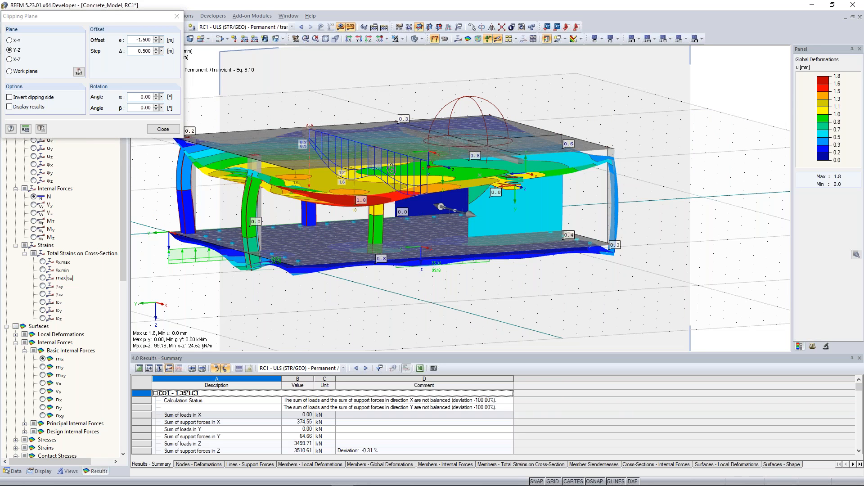
ctrl+middle_drag(392, 169, 448, 189)
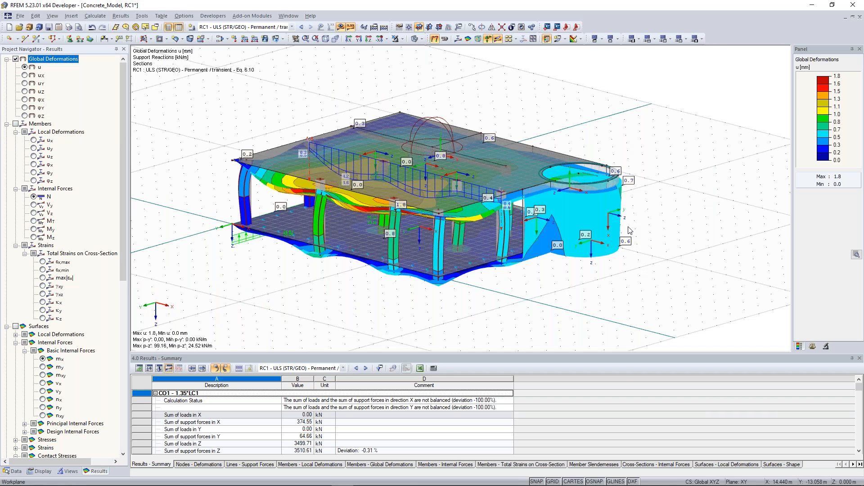
- Start Camera Fly Mode and inspect the deformed building from outside, approaching the open side between the corner columns and the round wall
ctrl+middle_drag(428, 271, 390, 294)
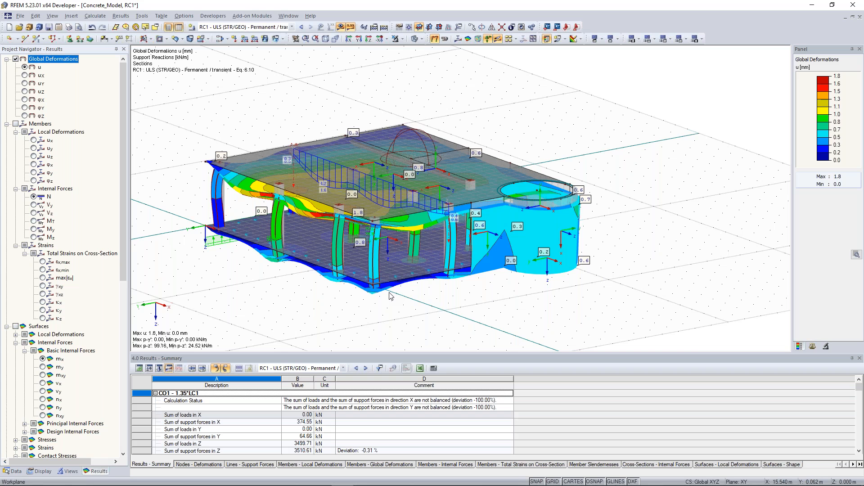
key(F11)
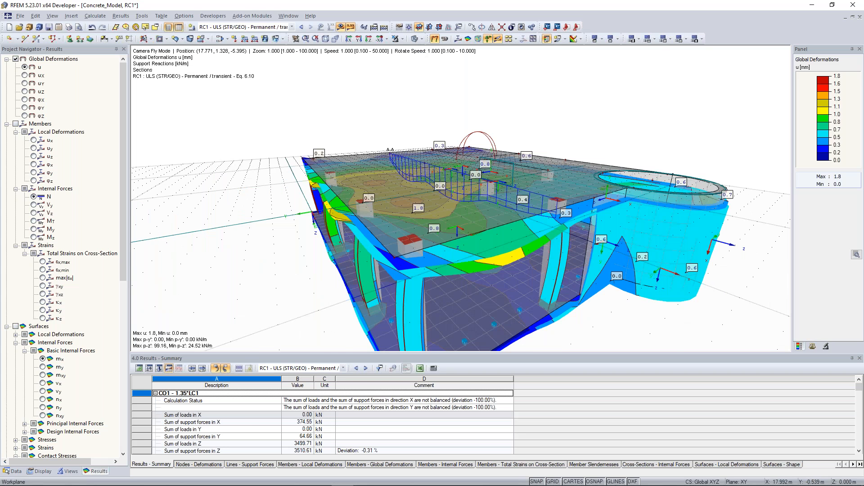
key(Right)
key(Right)
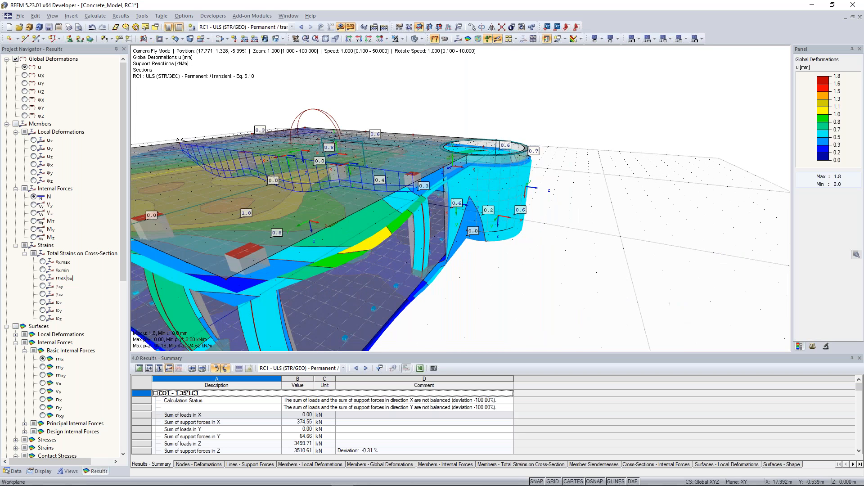
key(Left)
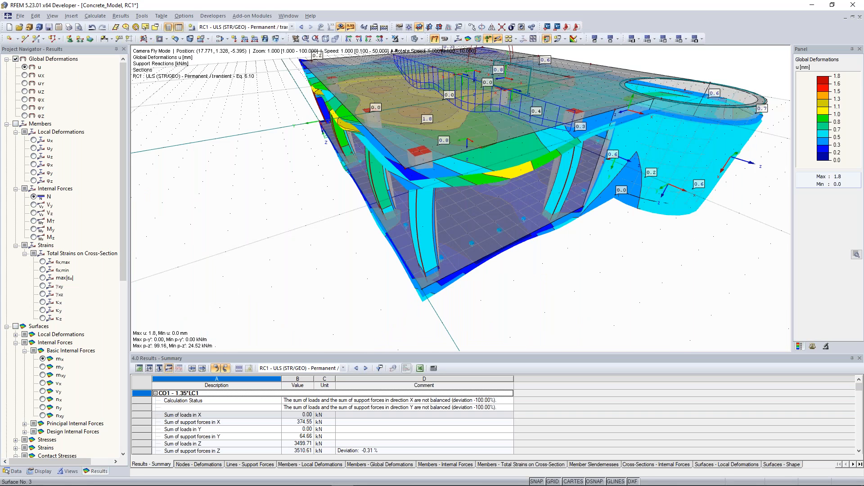
key(Up)
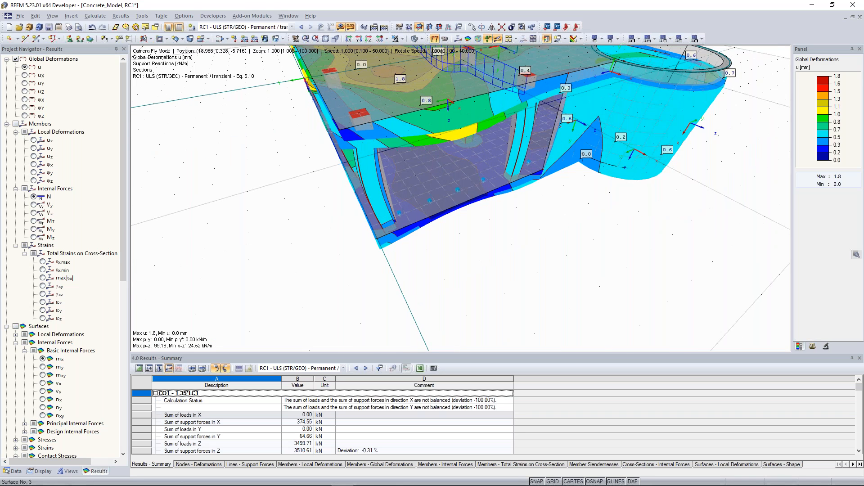
key(w)
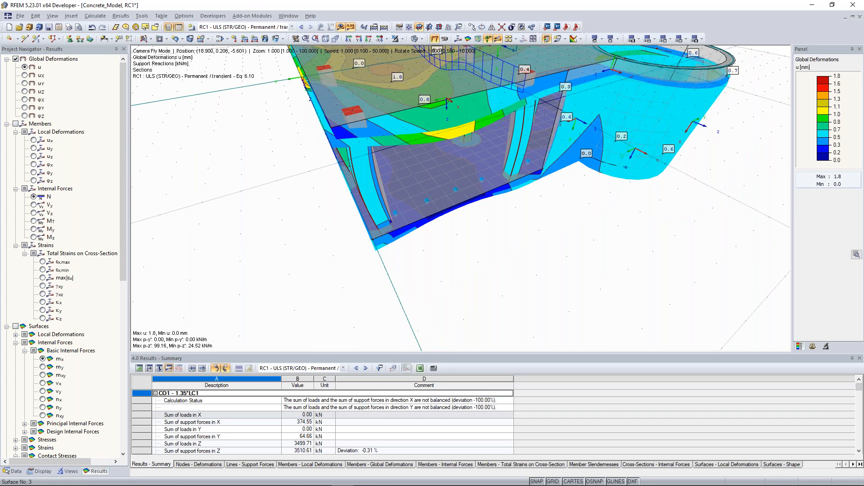
key(w)
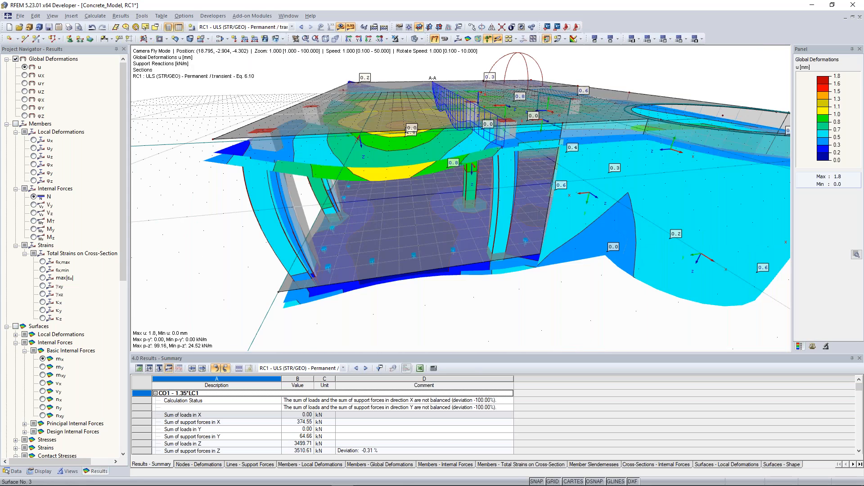
- Fly between the columns under the deformed slab and over section A-A, raising the speed to 2.000, and leave Camera Fly Mode
key(w)
scroll(460, 198, up, 7)
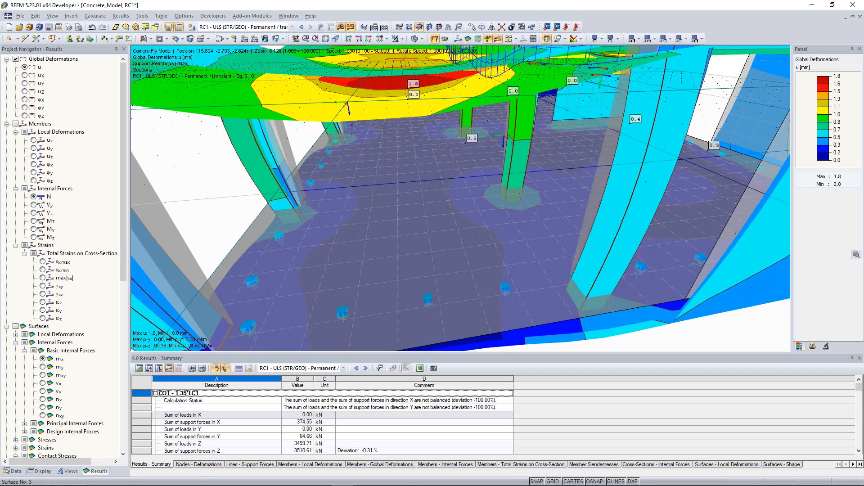
key(w)
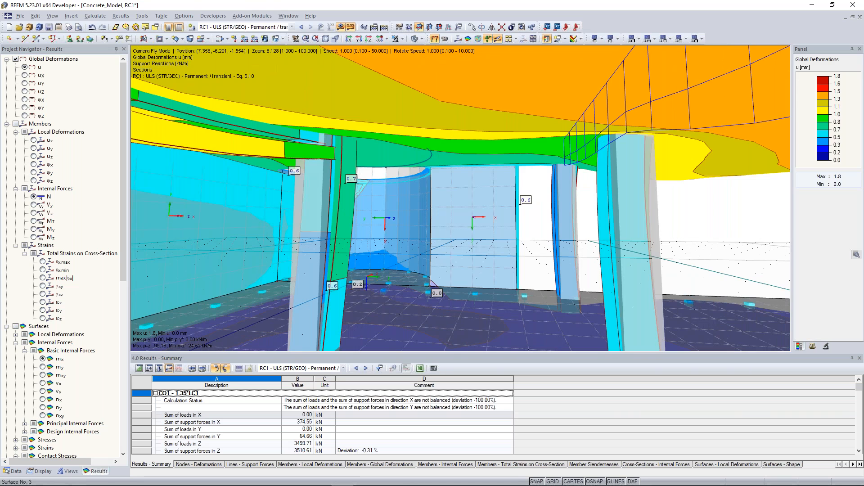
key(w)
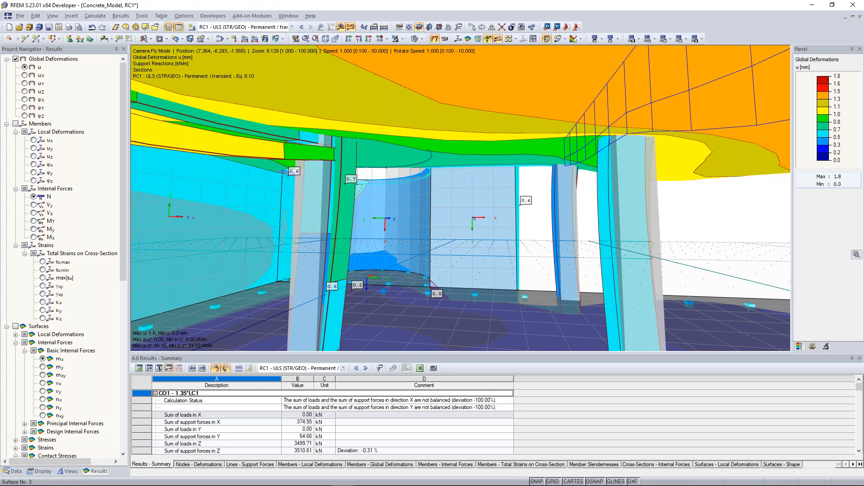
key(e)
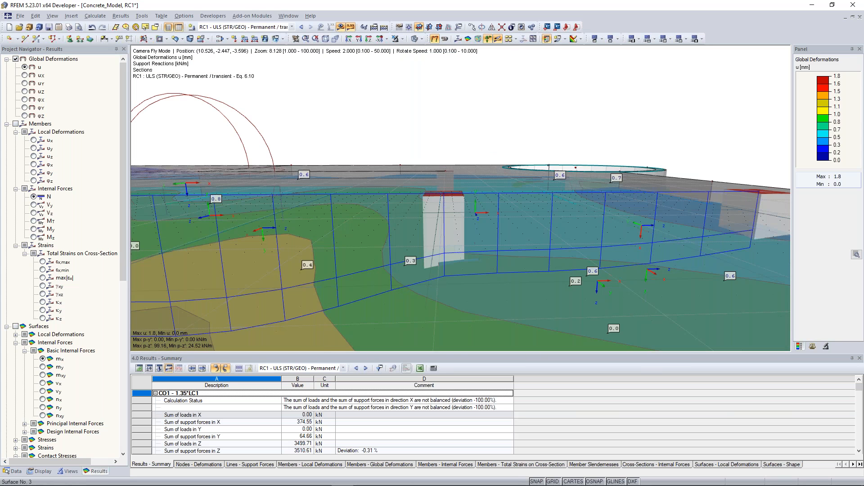
key(d)
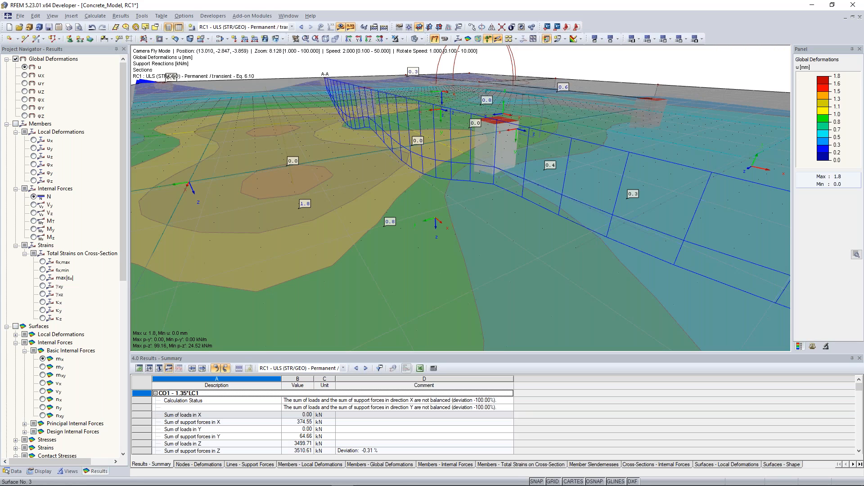
key(Escape)
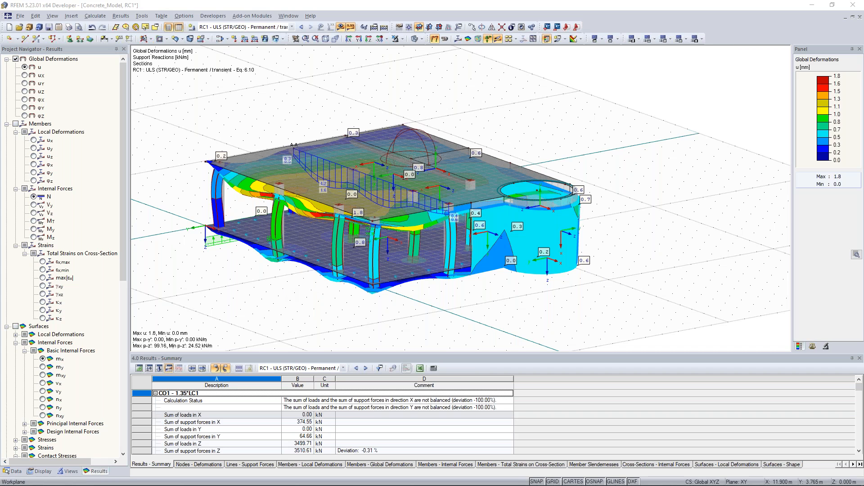
- Define a new user coordinate system with node 17 at the roof slab corner as origin and node 18 on the positive U-axis
ctrl+middle_drag(369, 290, 661, 257)
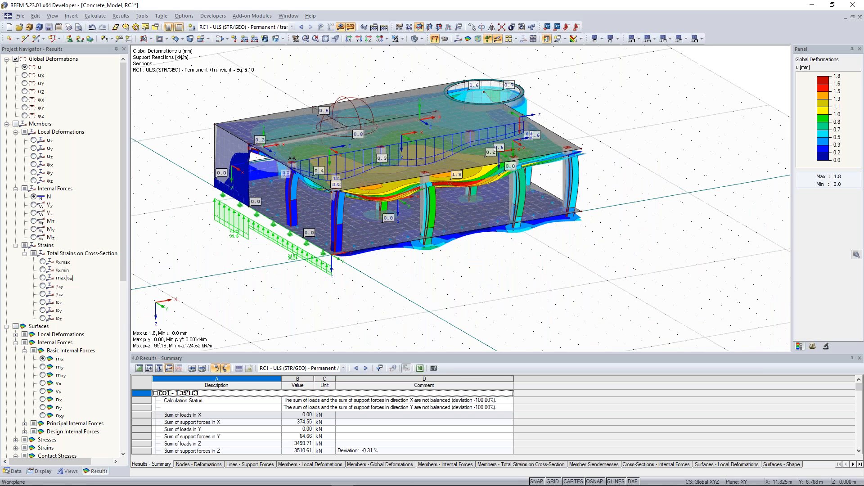
right_click(621, 110)
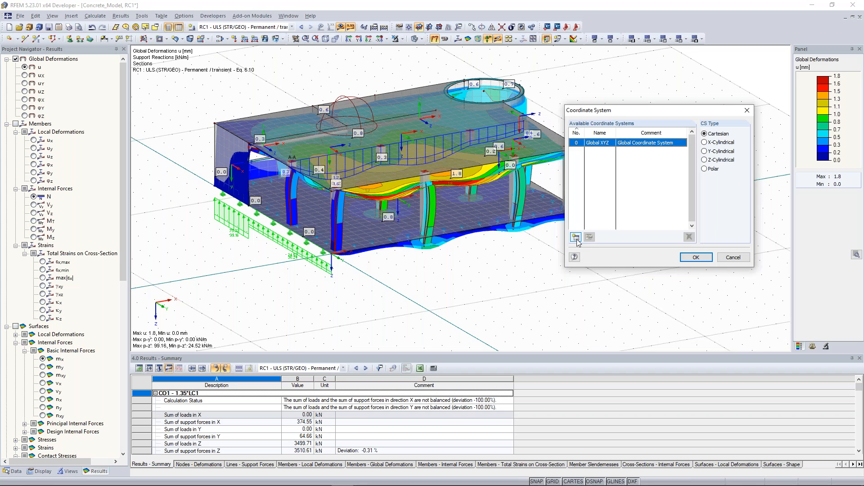
click(576, 238)
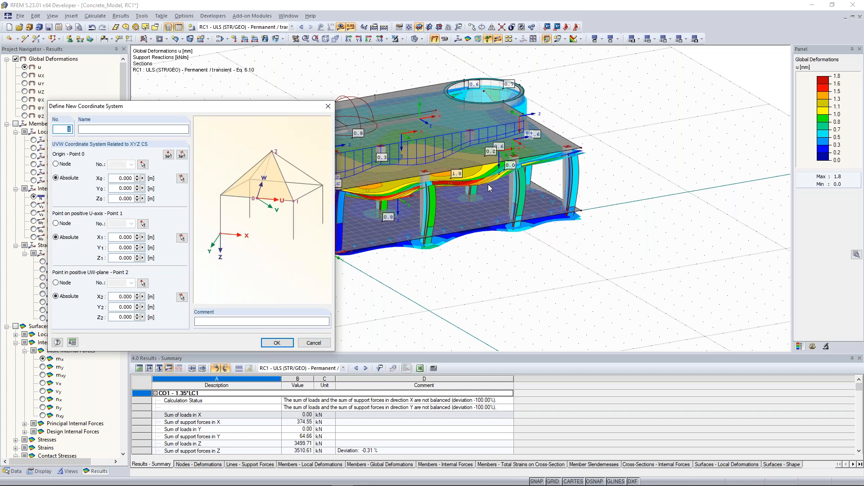
drag(266, 108, 196, 115)
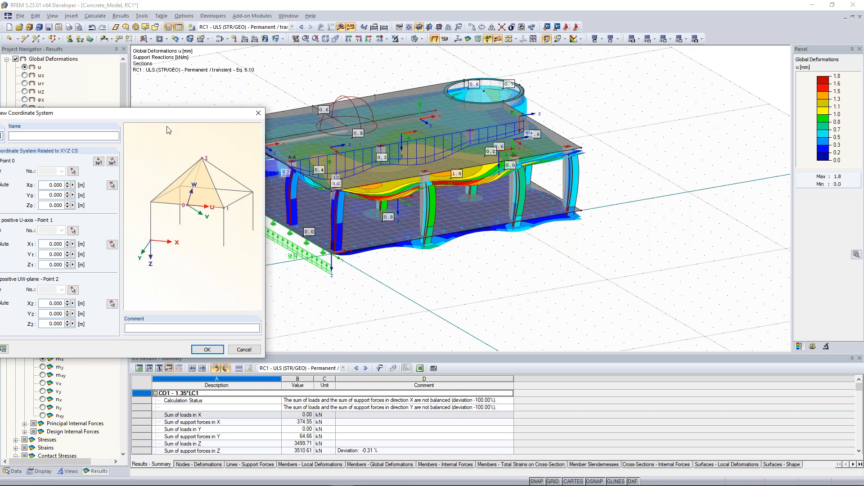
drag(162, 114, 692, 76)
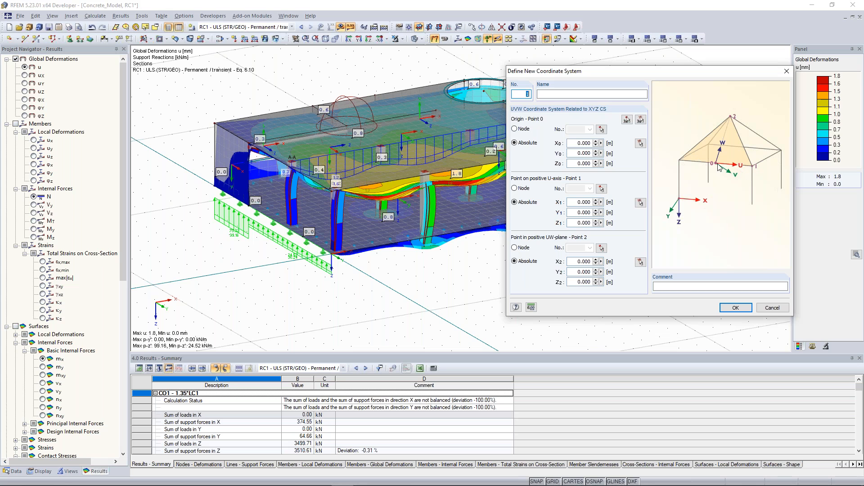
click(601, 131)
scroll(517, 148, up, 6)
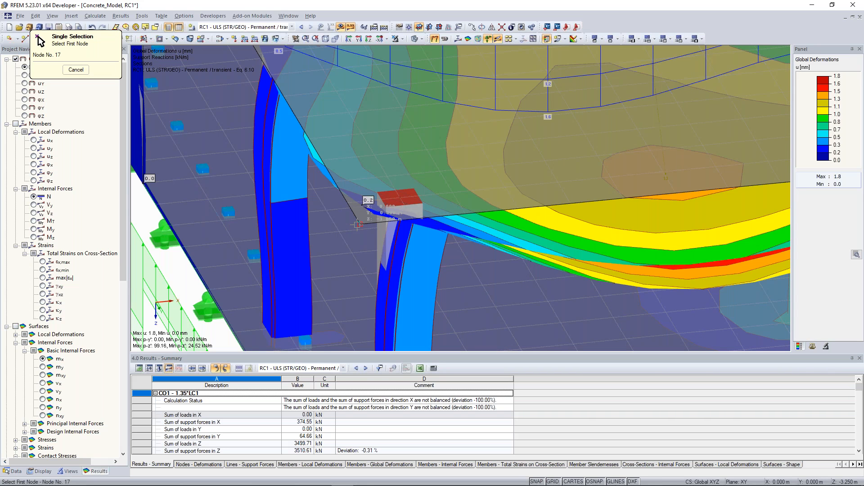
click(358, 224)
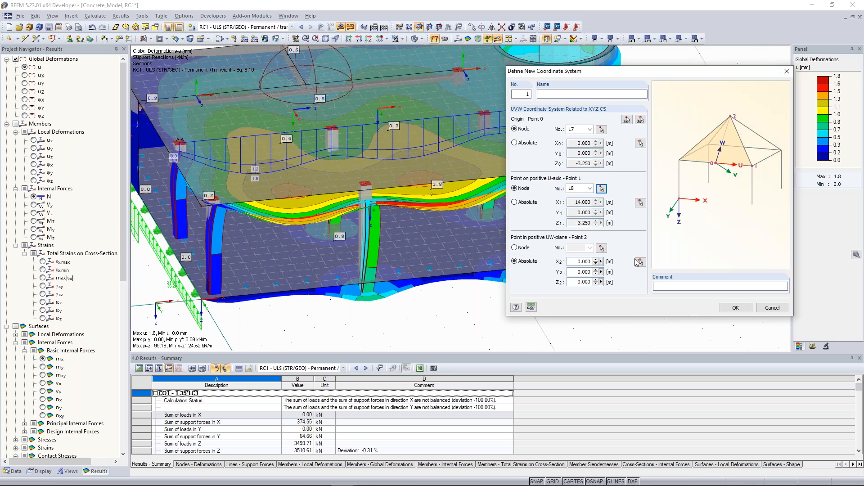
- Pick the point in the positive UW-plane, name the coordinate system Favorite COS, and make it the active Cartesian system
click(639, 262)
middle_drag(421, 195, 558, 244)
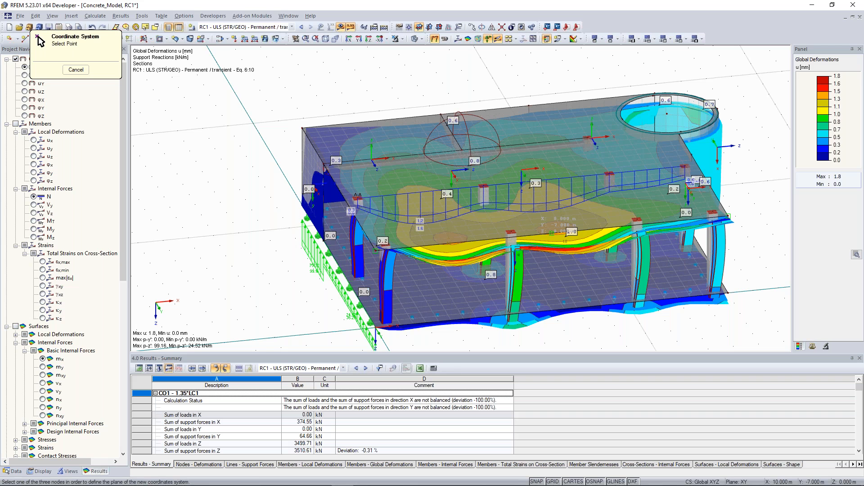
click(728, 216)
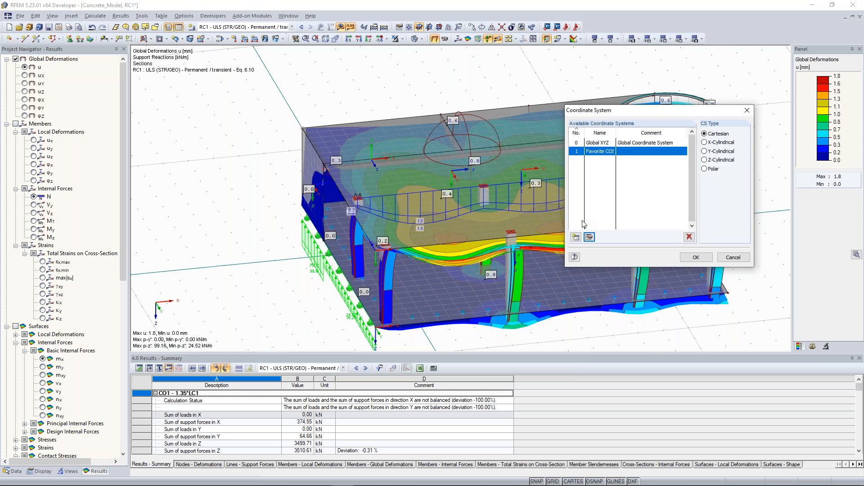
key(Return)
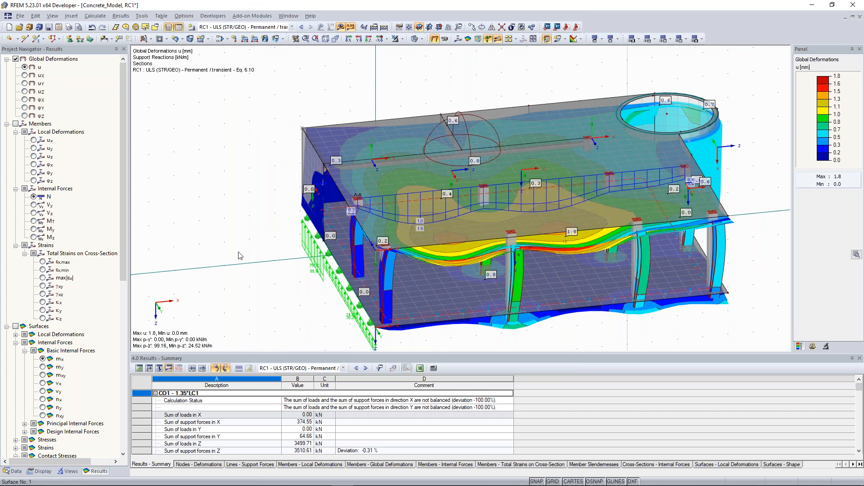
scroll(238, 256, up, 5)
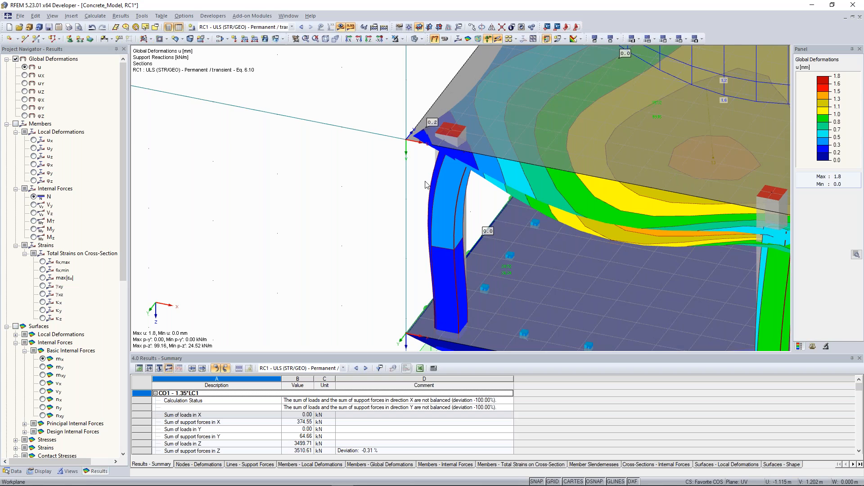
scroll(429, 203, down, 6)
- Hide the results and display load case LC5 - Imperfection towards +X on the model
click(340, 26)
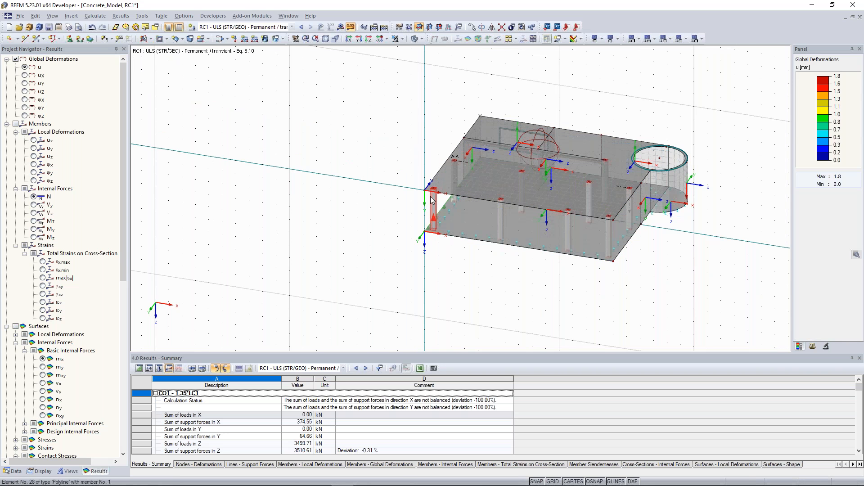
scroll(430, 200, up, 2)
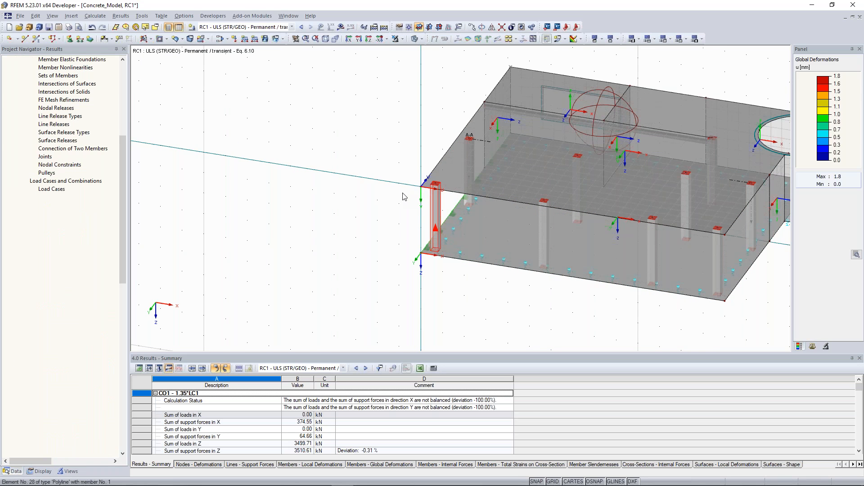
scroll(415, 188, up, 1)
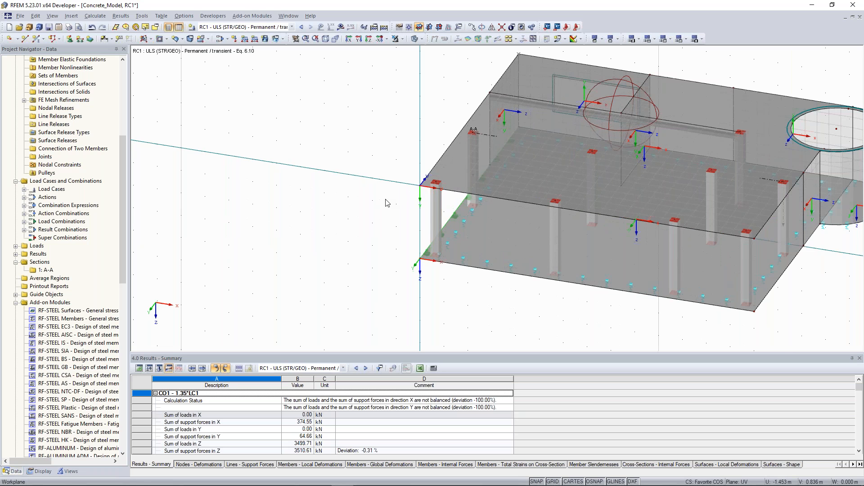
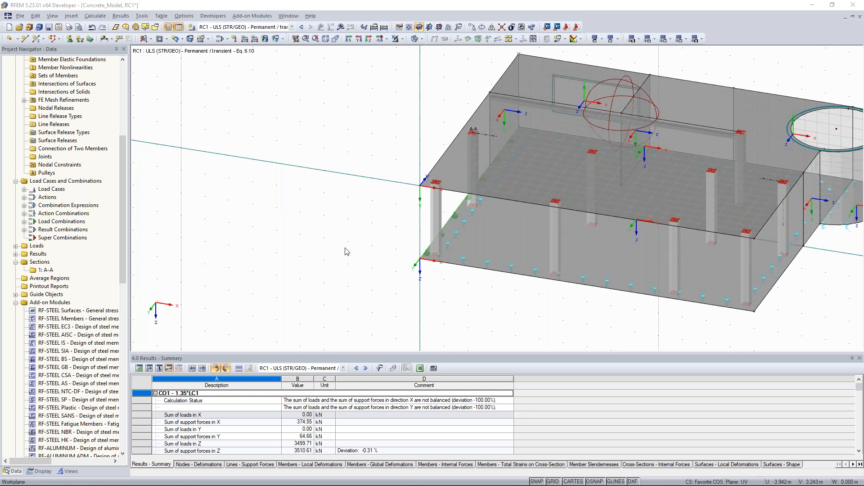
middle_drag(306, 245, 187, 230)
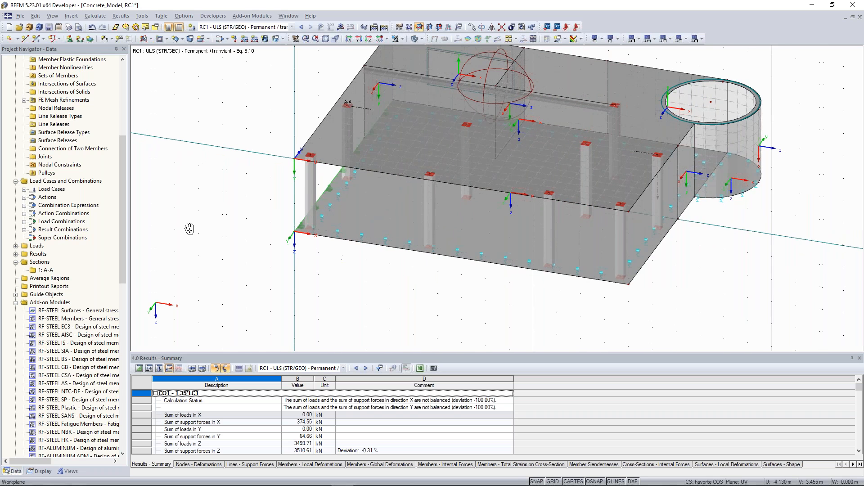
click(292, 27)
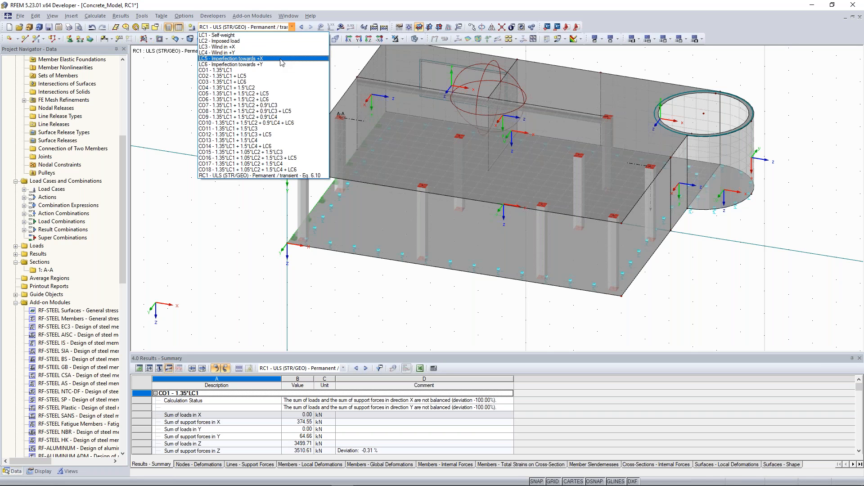
click(282, 59)
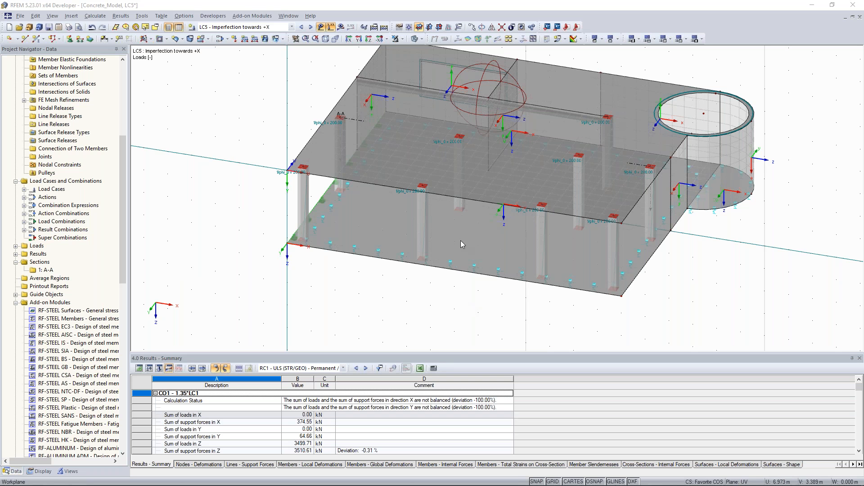
- Examine the inclinations applied to the columns in LC5, showing the building in wireframe
ctrl+middle_drag(431, 245, 394, 256)
scroll(476, 239, up, 2)
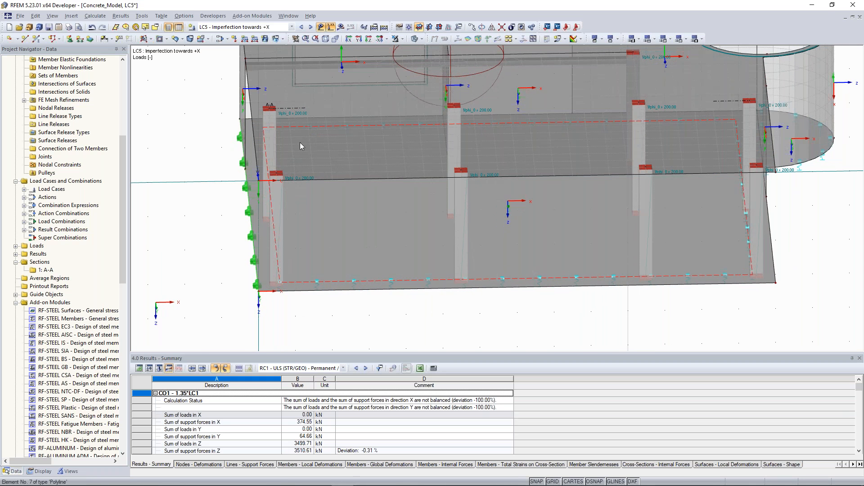
ctrl+middle_drag(301, 143, 279, 244)
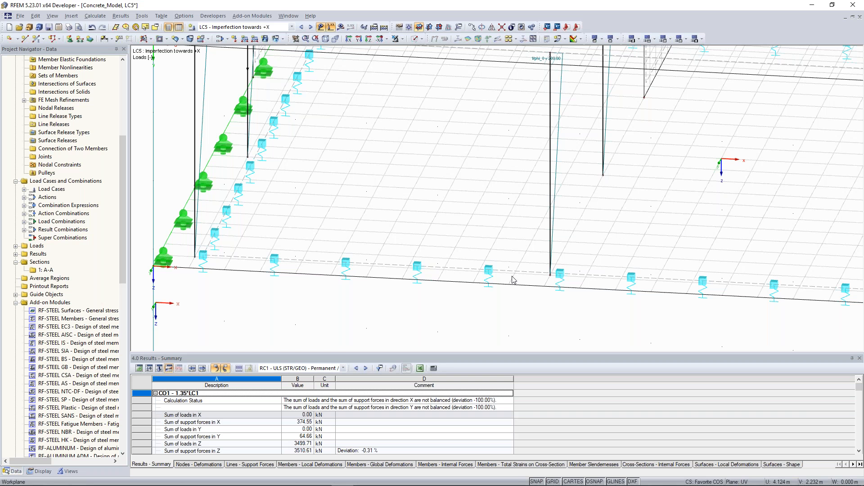
scroll(513, 280, up, 2)
scroll(470, 272, up, 2)
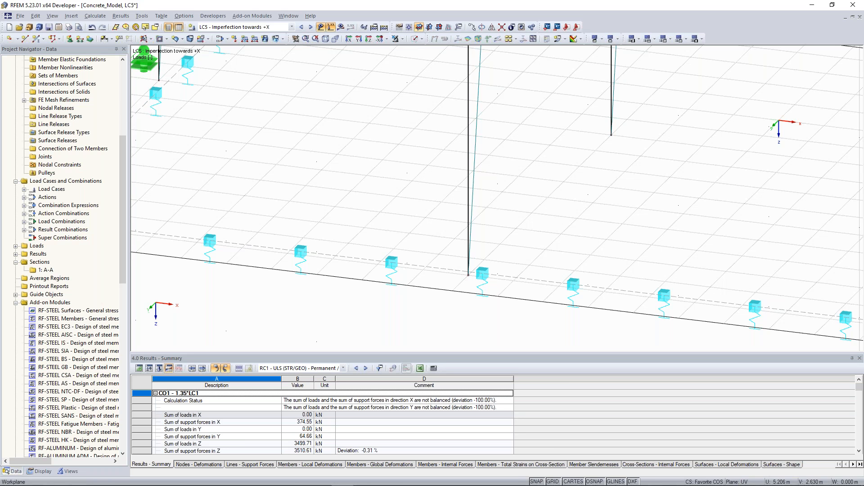
scroll(371, 219, down, 3)
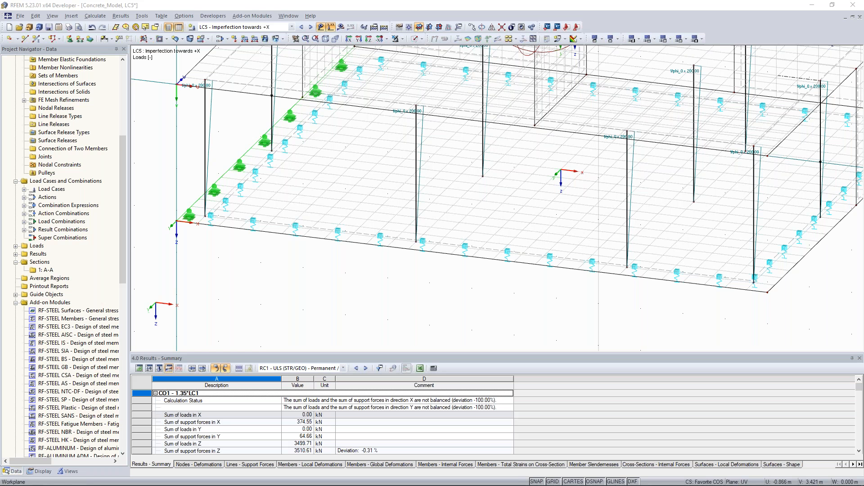
scroll(284, 261, down, 4)
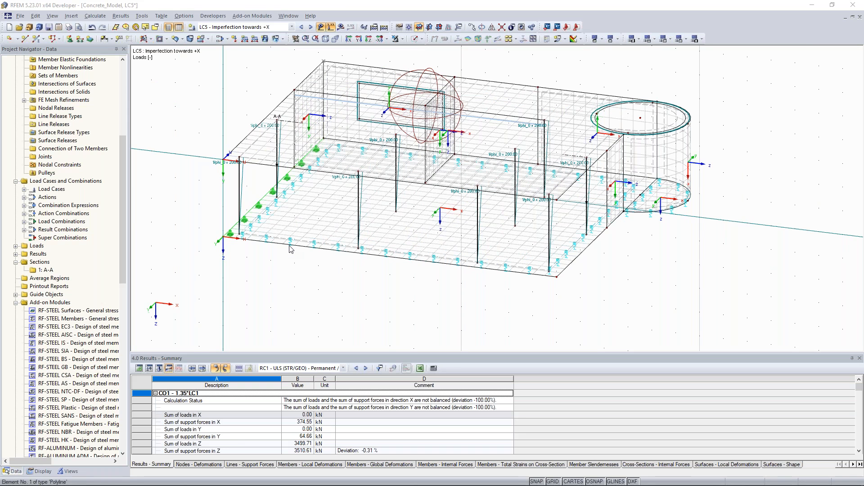
- Find and select the RF-SOILIN soil-structure interaction module among the add-on modules
drag(124, 230, 122, 376)
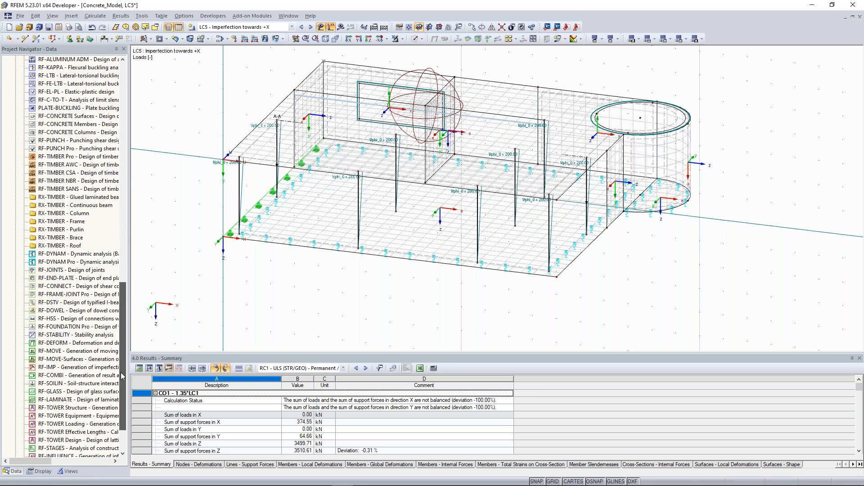
scroll(63, 357, down, 1)
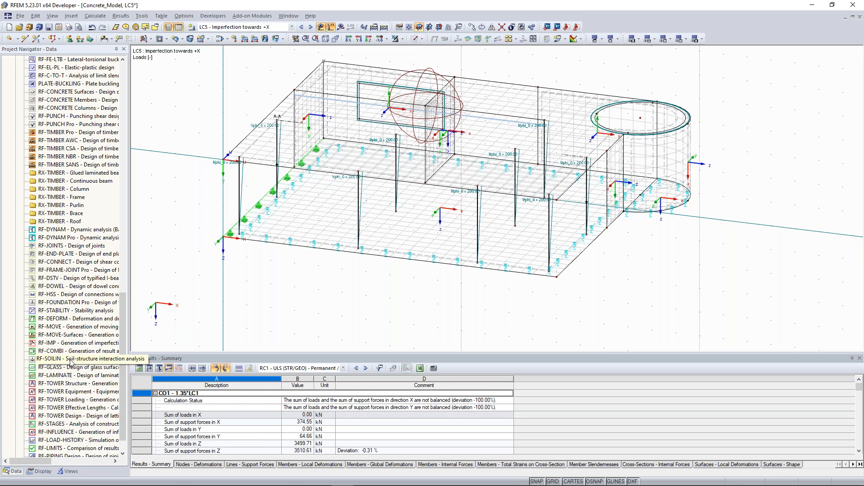
click(71, 360)
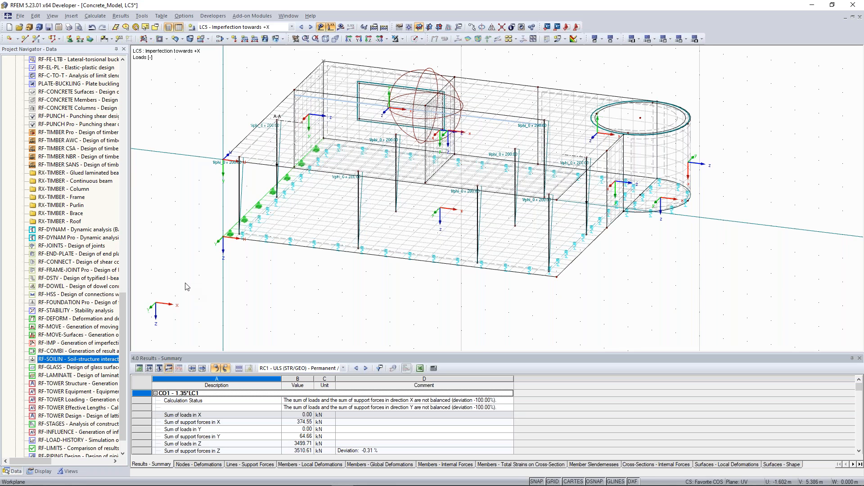
- Restore the transparent solid display and the Global XYZ coordinate system, and view the building from the window wall side
scroll(187, 286, down, 2)
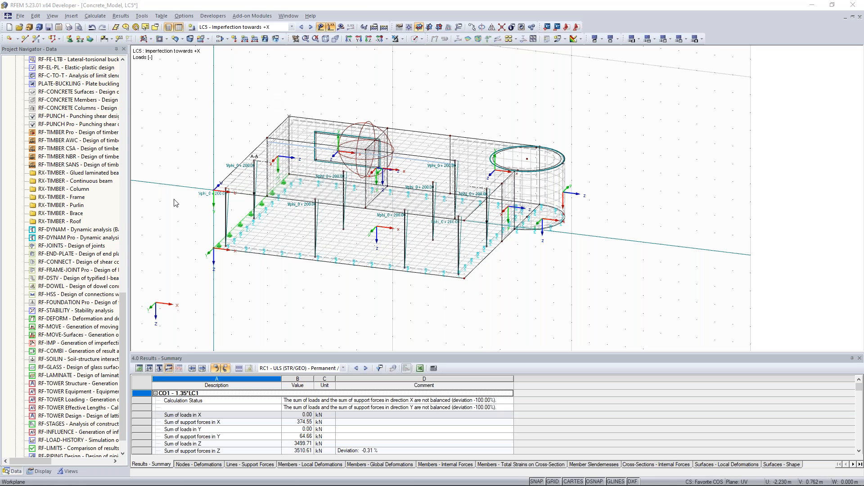
click(415, 40)
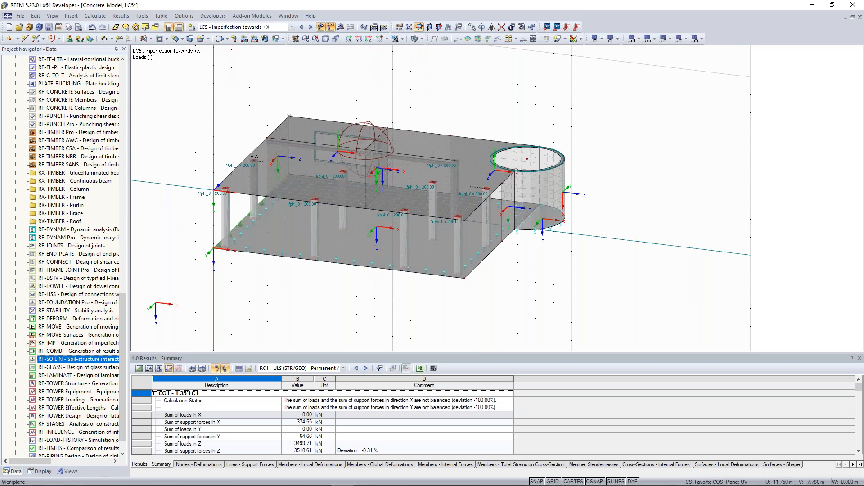
ctrl+middle_drag(460, 115, 315, 117)
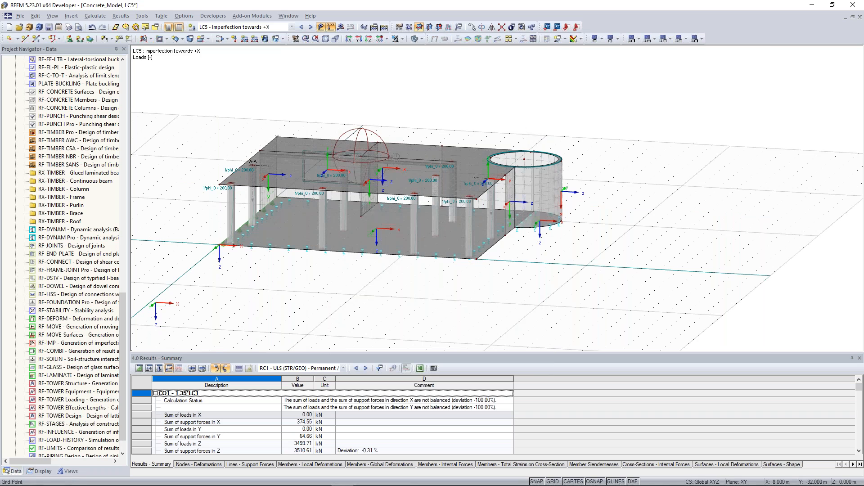
ctrl+middle_drag(394, 157, 605, 230)
scroll(386, 180, up, 3)
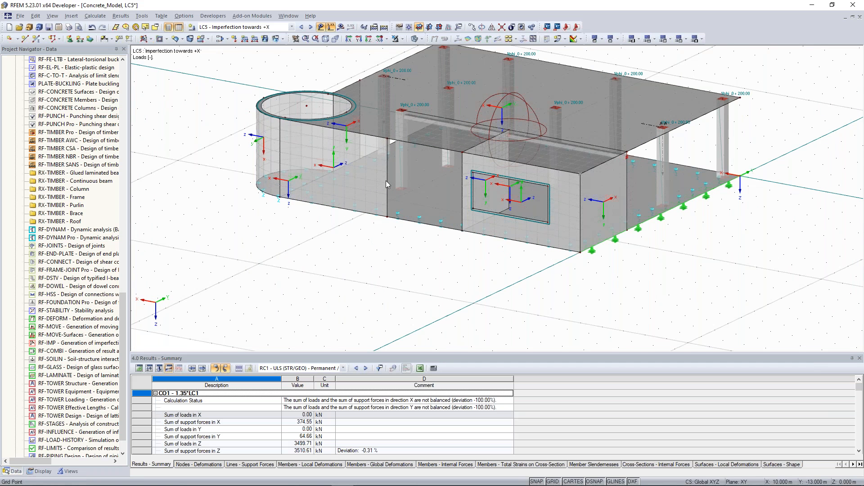
- Display the RC1 results and examine the surface basic internal forces my, vx, nx and mx on the slabs and walls
ctrl+middle_drag(406, 239, 394, 224)
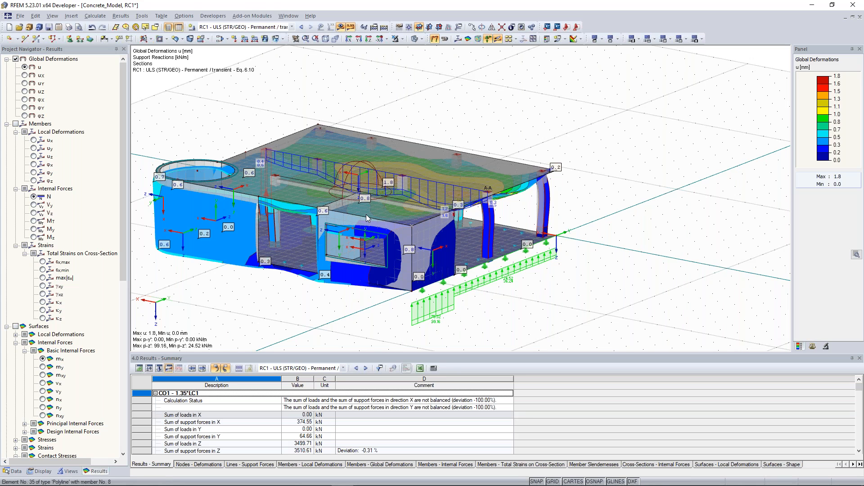
scroll(366, 214, up, 6)
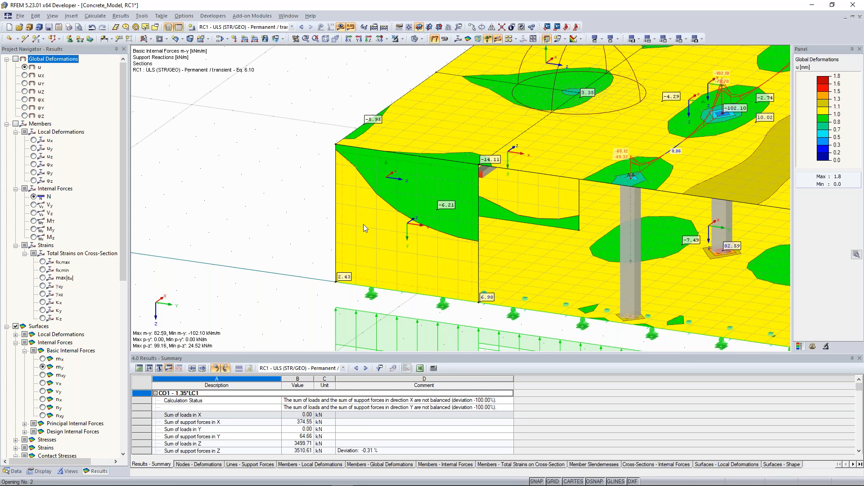
click(50, 385)
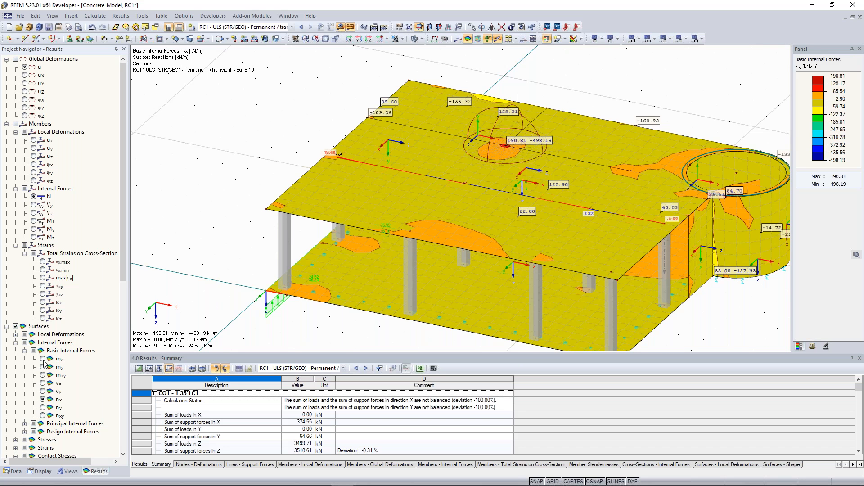
click(43, 359)
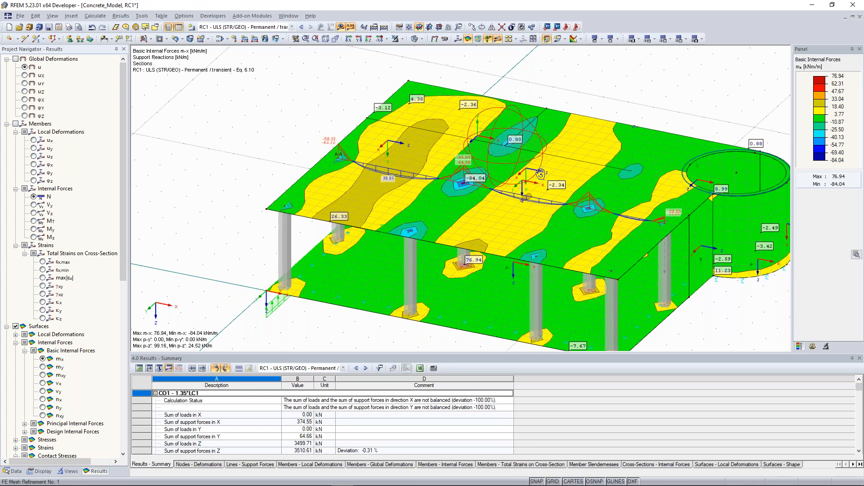
mouse_move(540, 173)
ctrl+middle_down()
mouse_move(531, 153)
mouse_move(535, 177)
ctrl+middle_up()
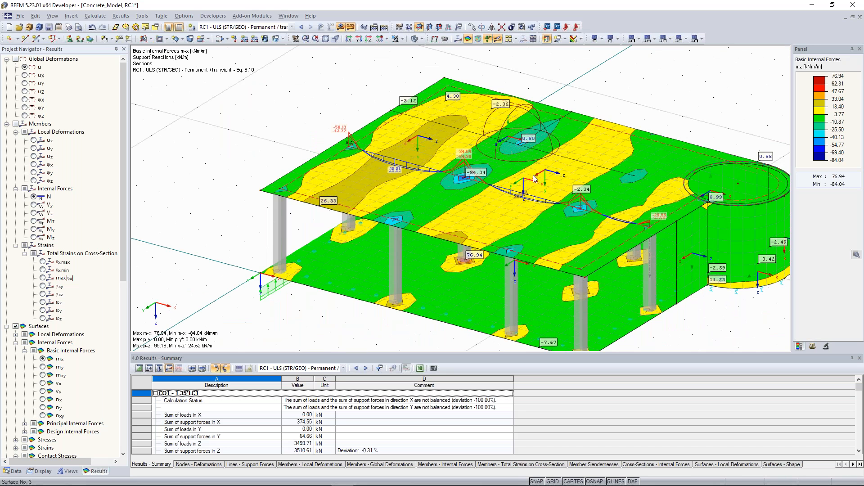
- Isolate the wall next to the cylindrical shaft and examine its basic internal force ny for RC1
click(396, 39)
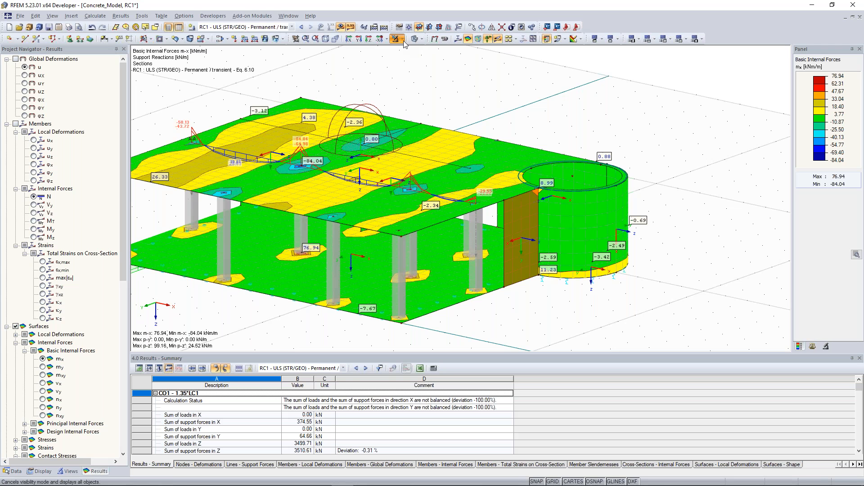
click(402, 41)
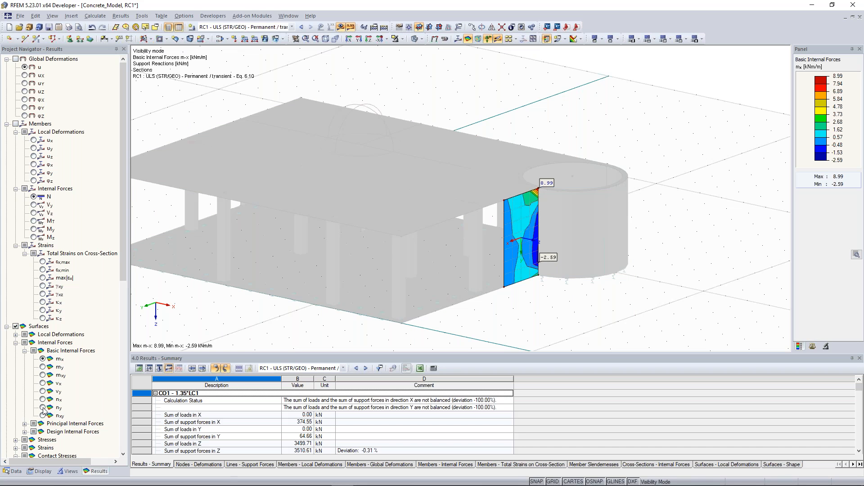
click(42, 407)
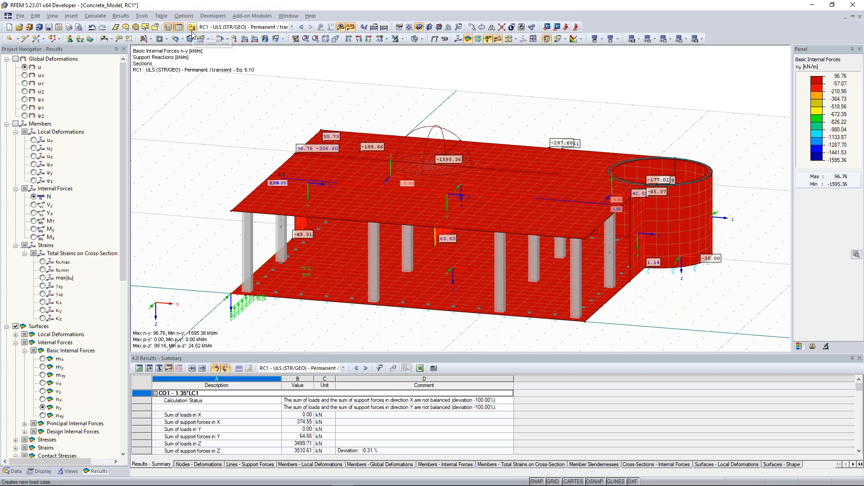
- Display load case LC3 Wind in +X and examine the new member load options and the load on line 13
click(192, 30)
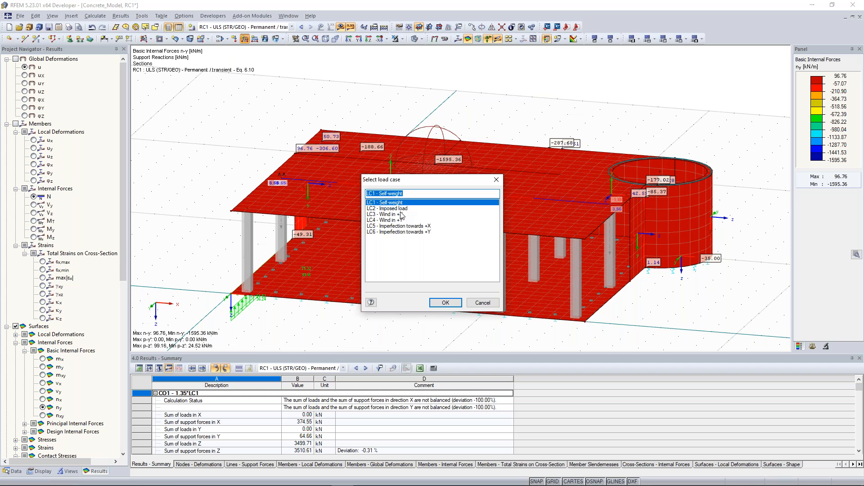
double_click(400, 215)
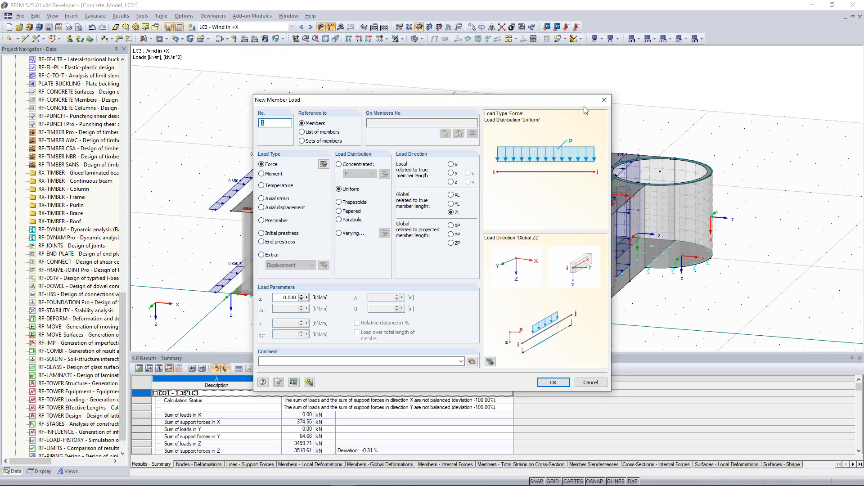
click(605, 99)
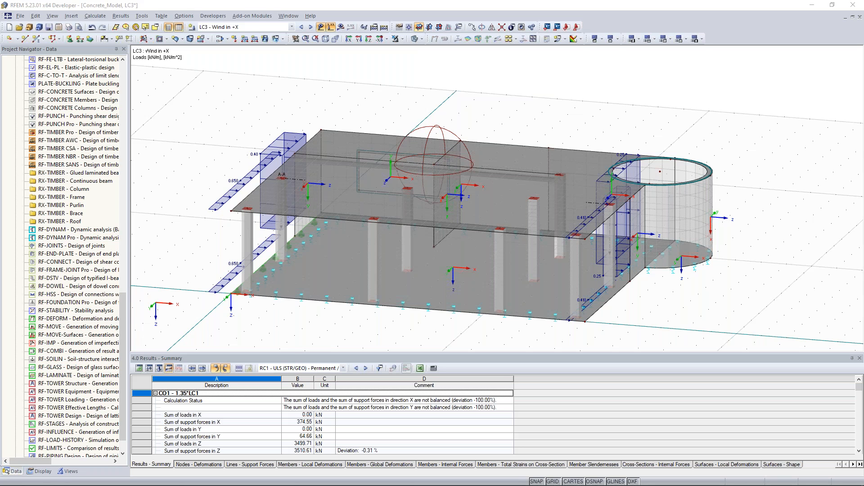
double_click(220, 209)
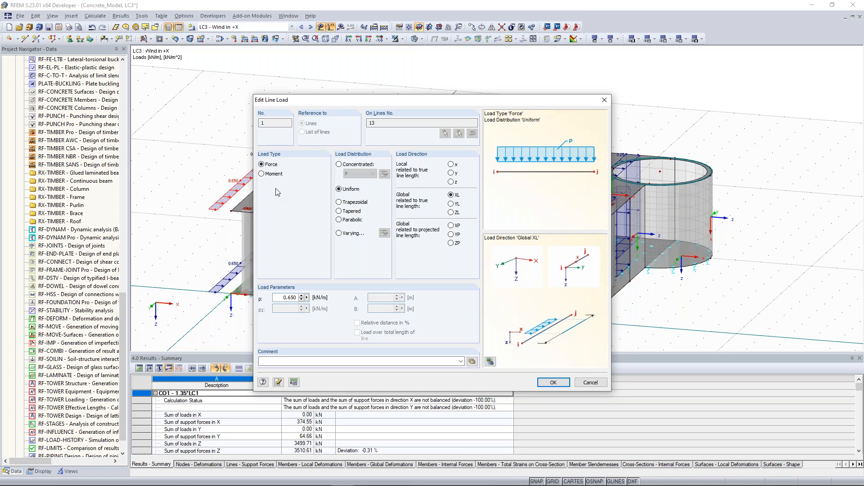
click(603, 101)
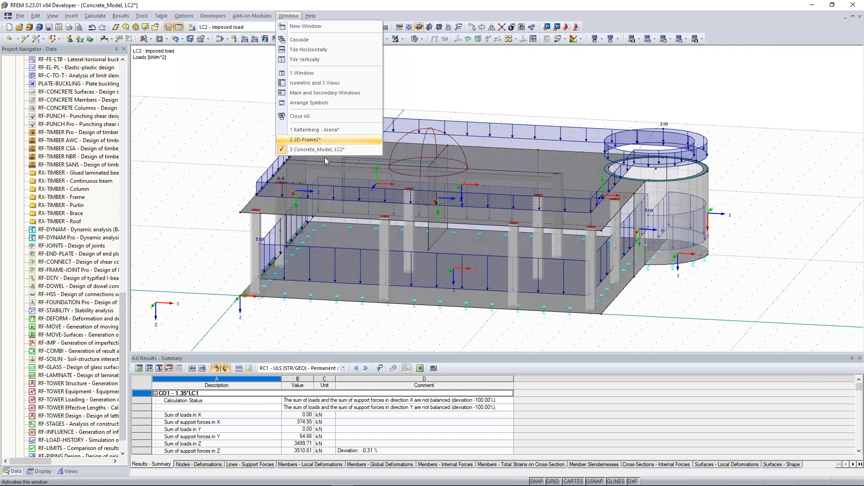
- Switch to the 2D-Frame2 model, show LC1, and examine the load eccentricity options of the uniform load on member 3
click(325, 141)
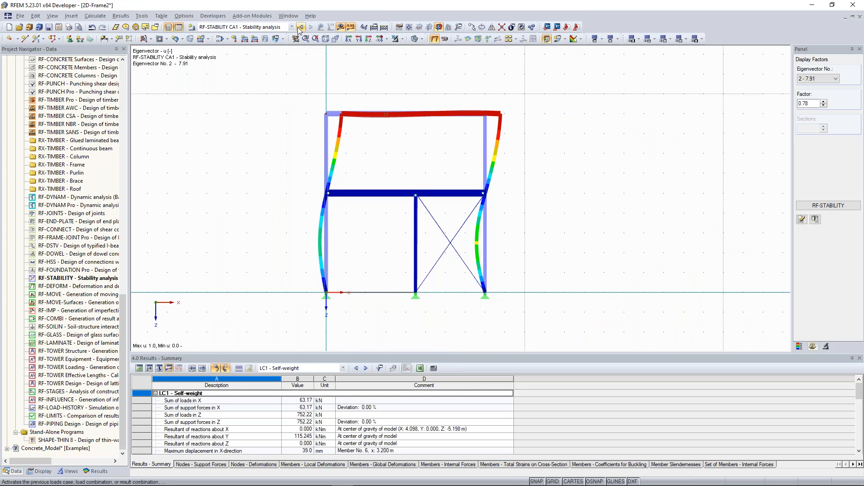
click(300, 27)
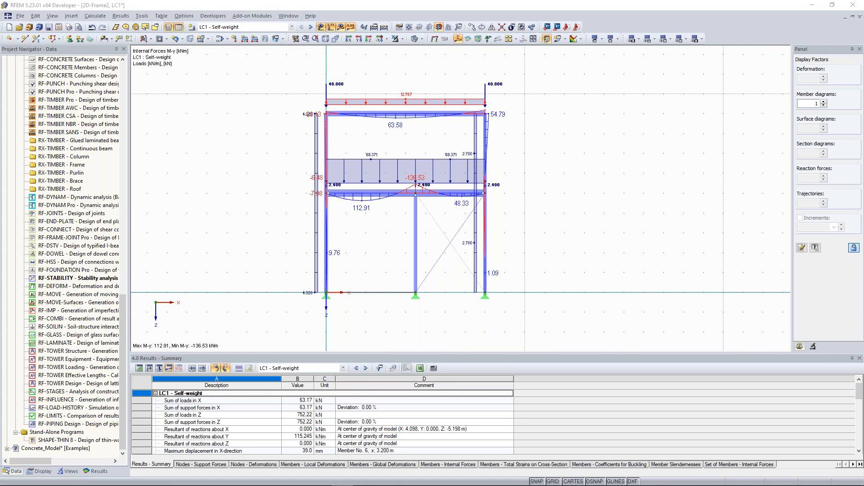
double_click(327, 99)
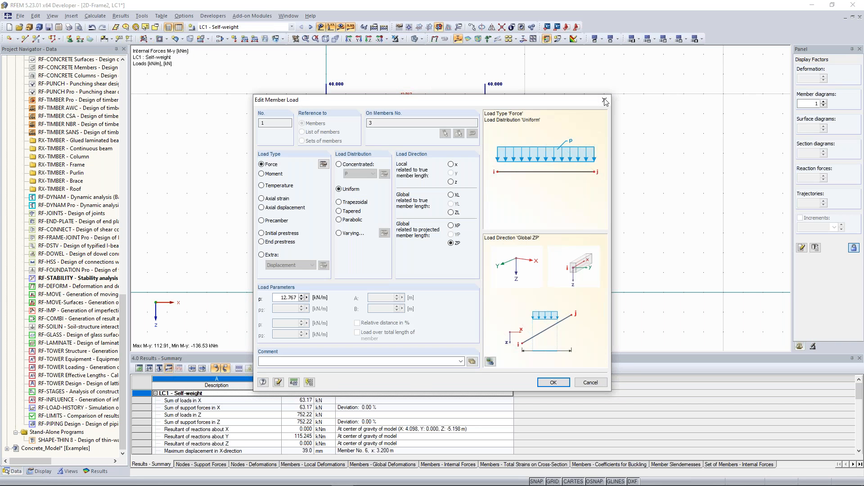
click(324, 165)
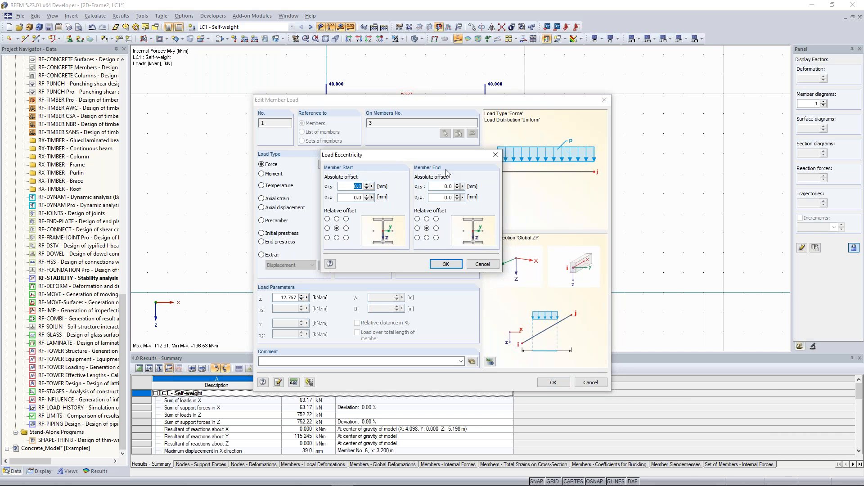
click(337, 219)
click(337, 229)
click(346, 228)
click(495, 154)
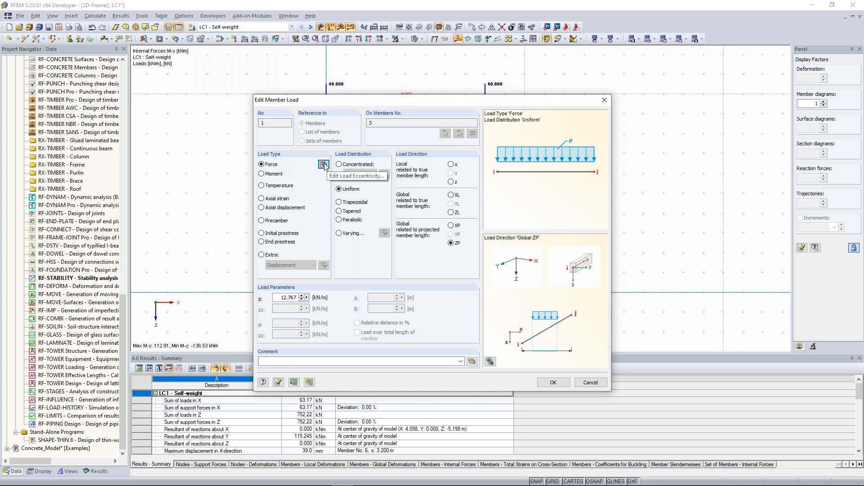
click(605, 100)
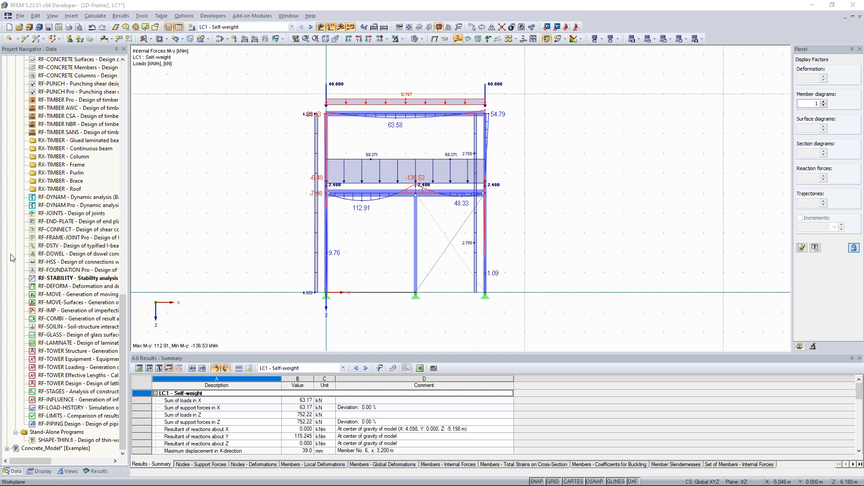
- View the LC2 imposed load in Concrete_Model and return to the 2D-Frame2 model
click(289, 16)
click(308, 150)
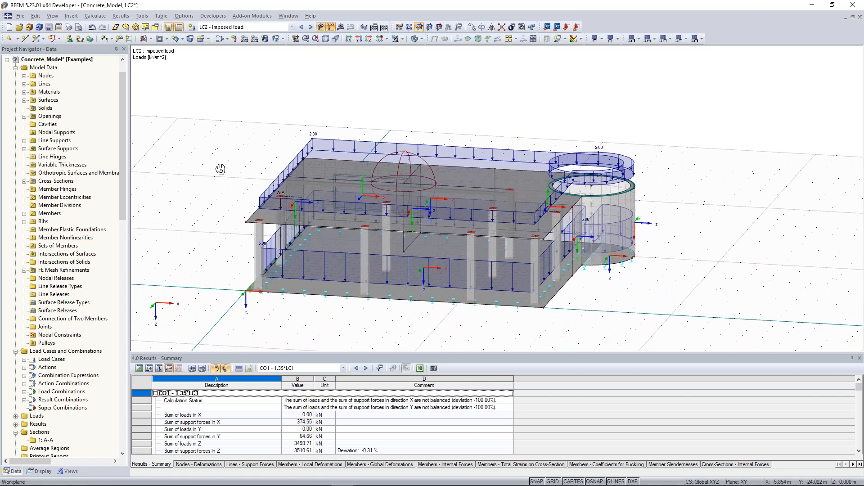
click(292, 19)
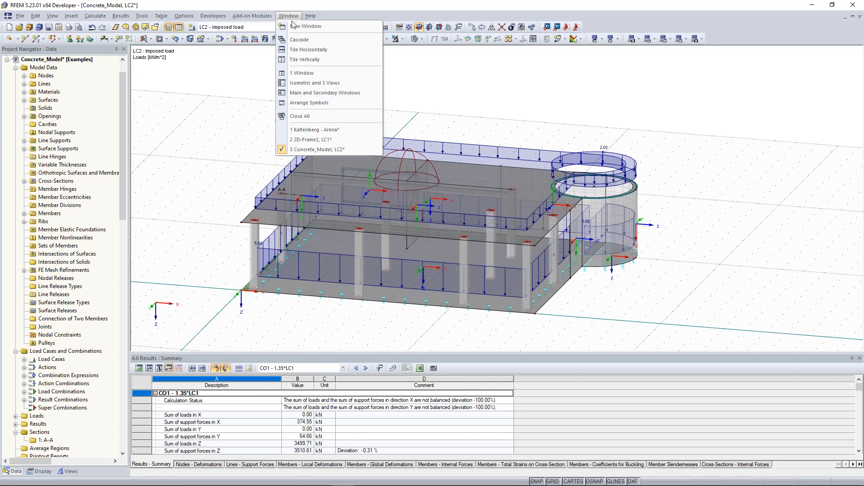
click(321, 145)
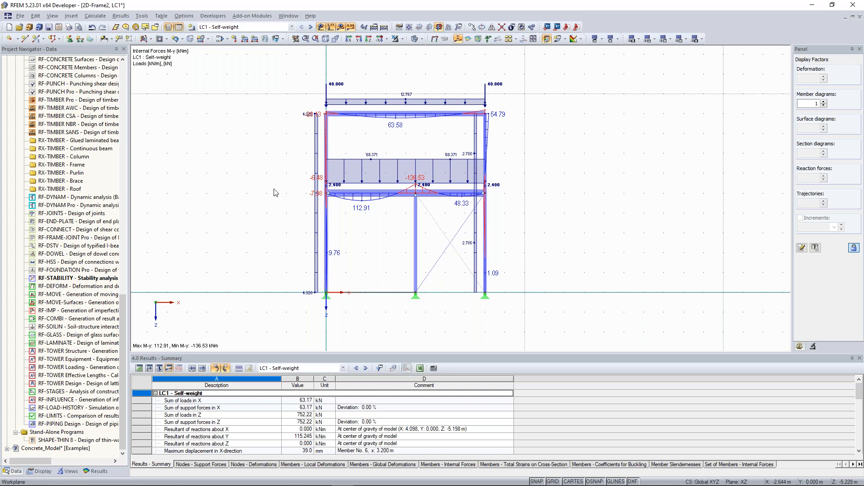
- Examine the critical load factors in RF-STABILITY and the LC1 results summary of the 2D frame
double_click(80, 278)
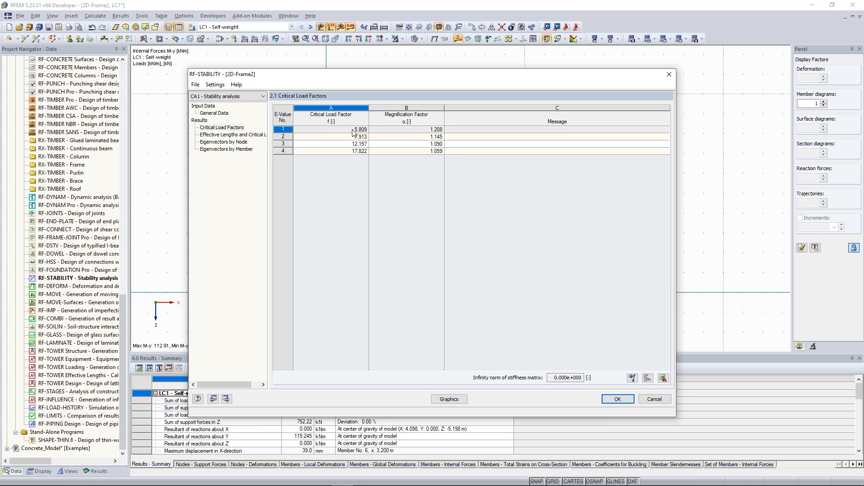
click(670, 74)
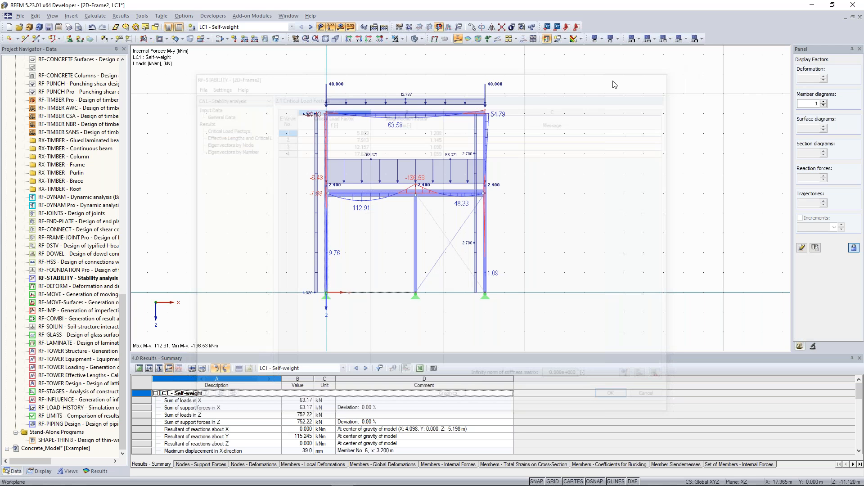
scroll(308, 130, up, 1)
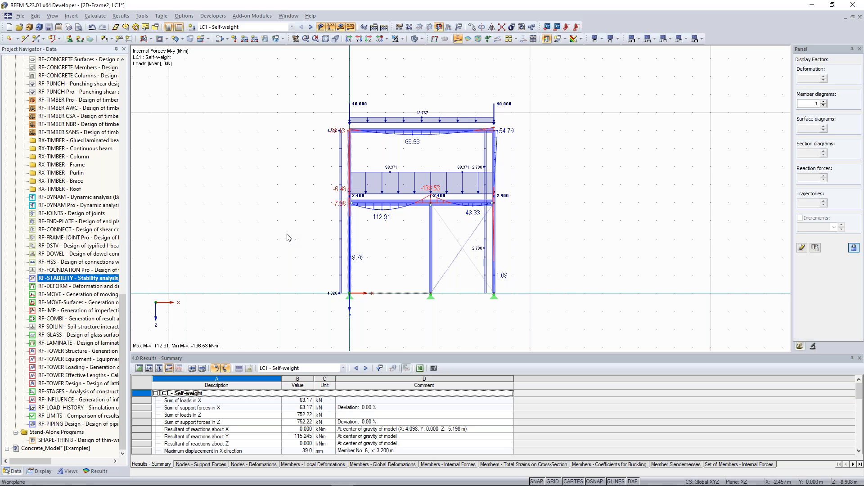
key(Page_Down)
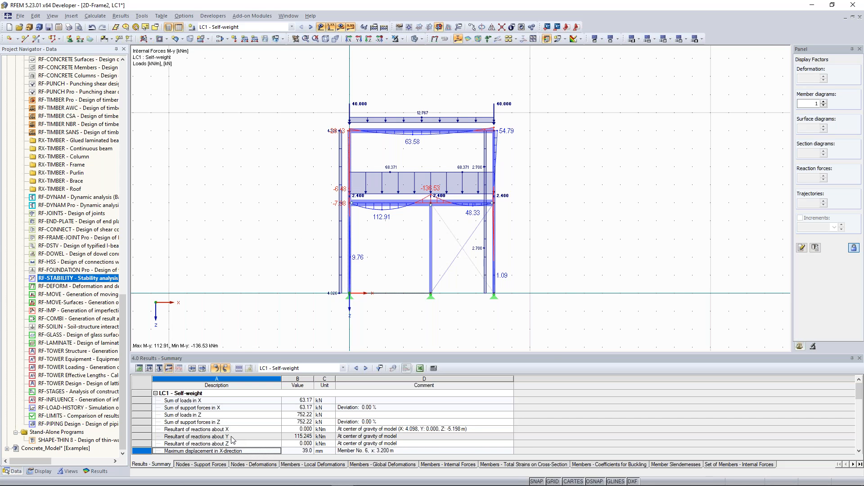
scroll(229, 432, down, 5)
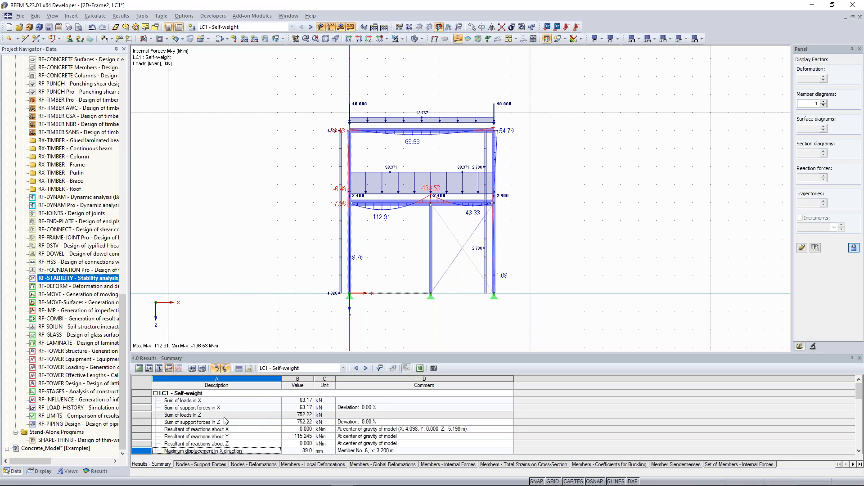
scroll(225, 419, down, 2)
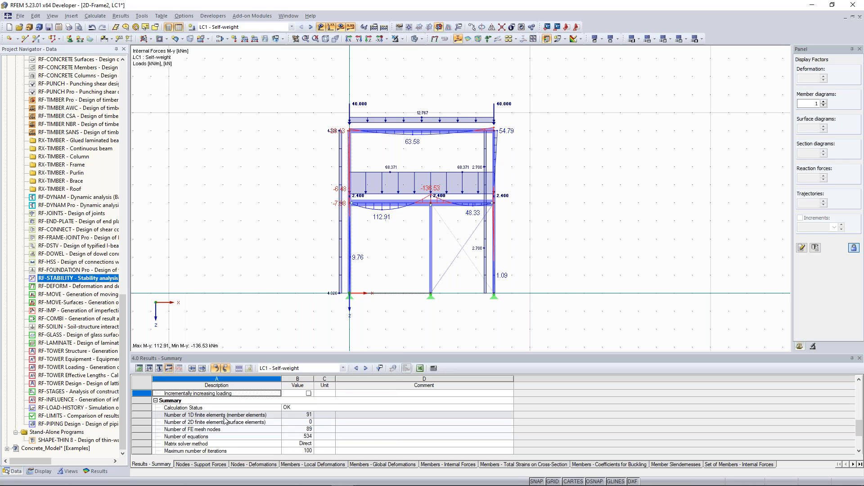
scroll(226, 420, down, 1)
scroll(860, 447, down, 1)
drag(860, 447, 860, 404)
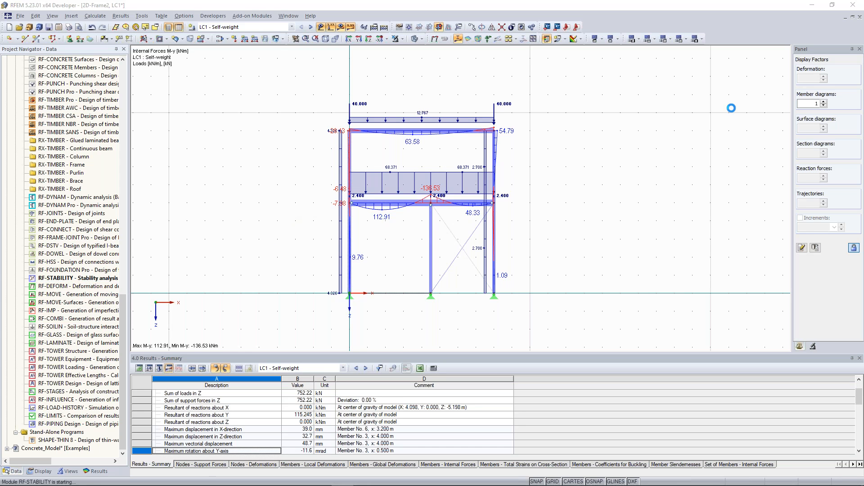
click(669, 74)
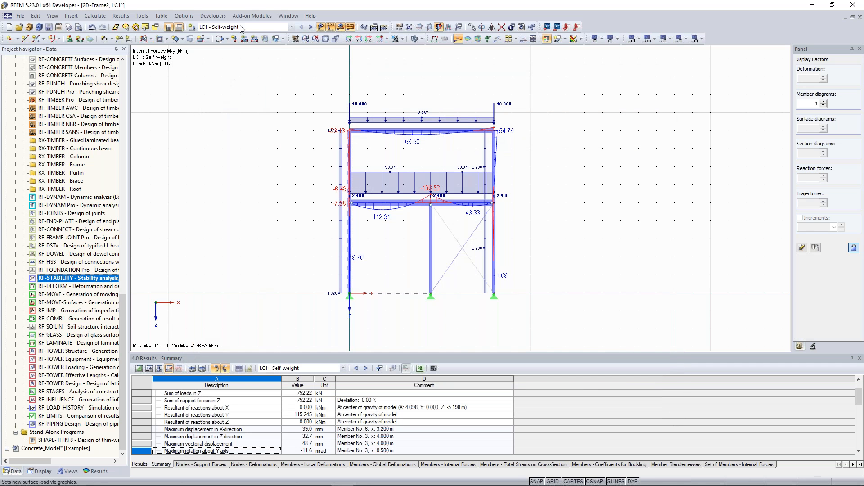
- Examine the calculation parameters of LC1, including the incrementally increasing loading options, without keeping any change
click(229, 40)
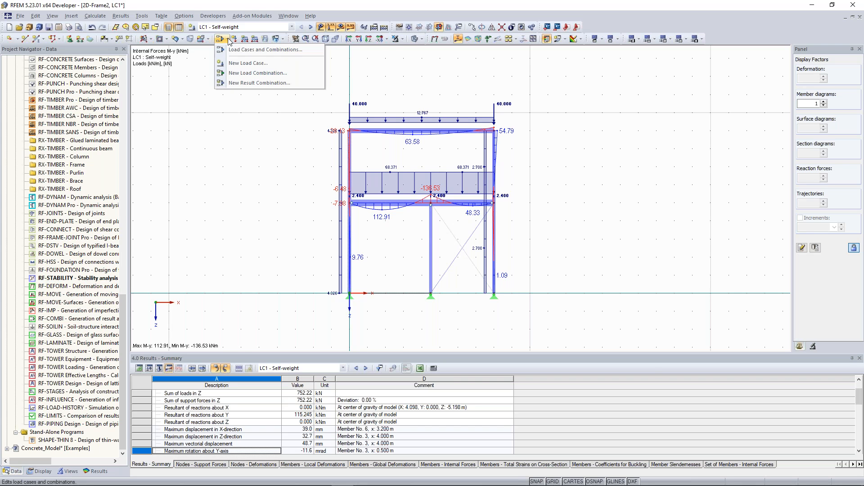
click(265, 49)
click(380, 142)
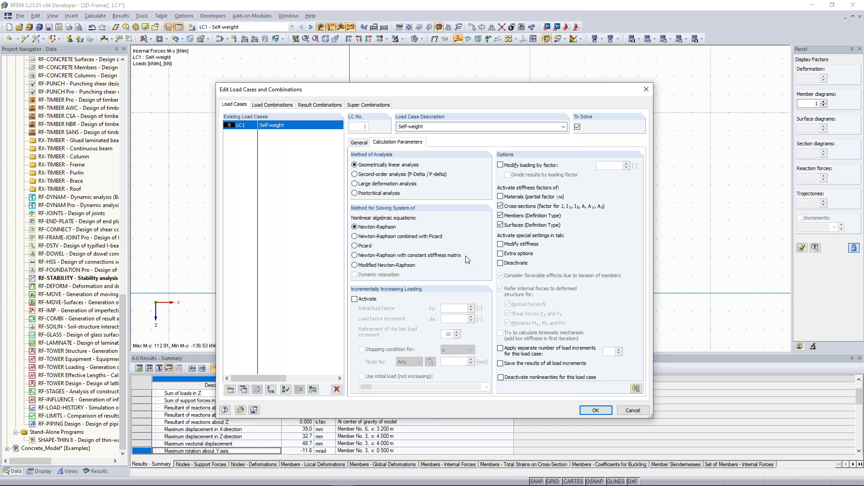
click(372, 299)
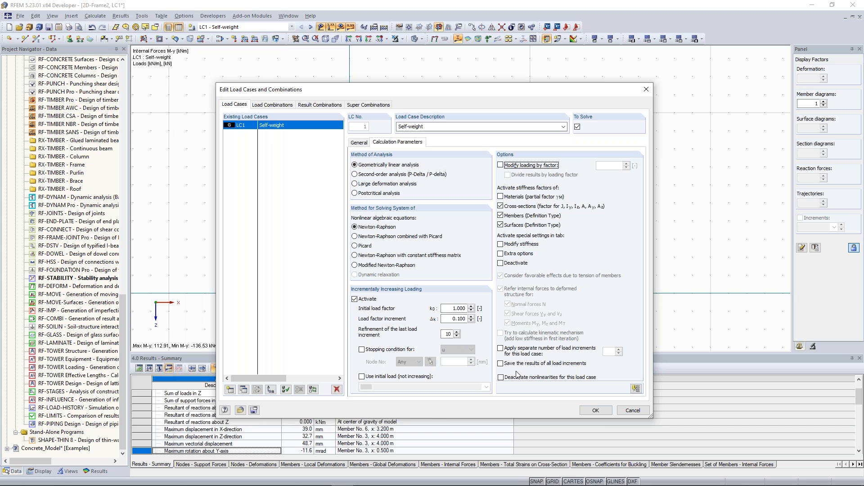
click(374, 299)
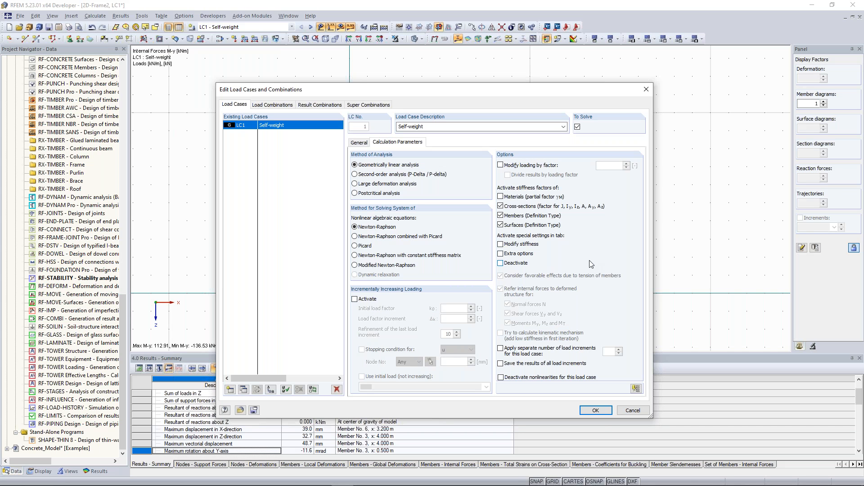
click(645, 89)
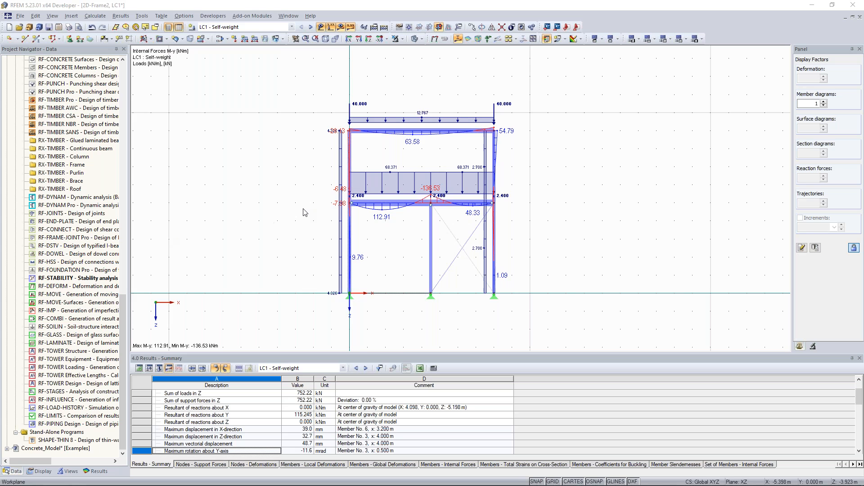
- Start a new member of type Beam and open the definition of a new cross-section for its start
middle_drag(307, 214, 283, 200)
scroll(283, 199, up, 2)
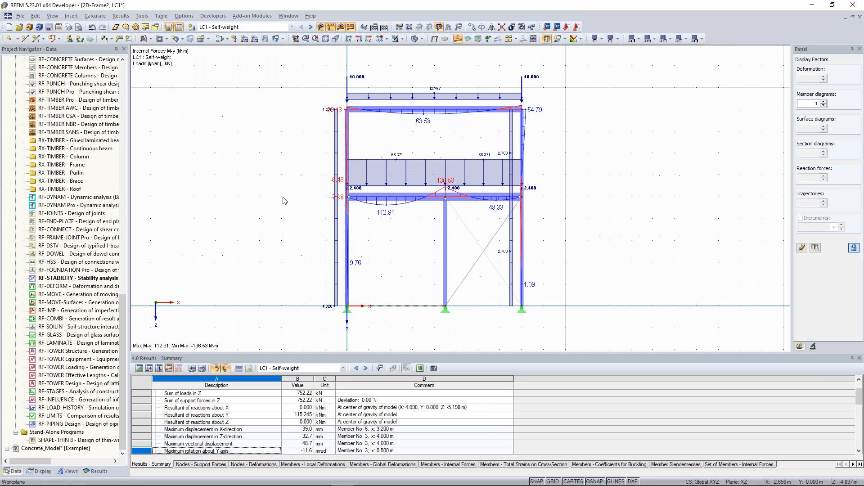
click(35, 42)
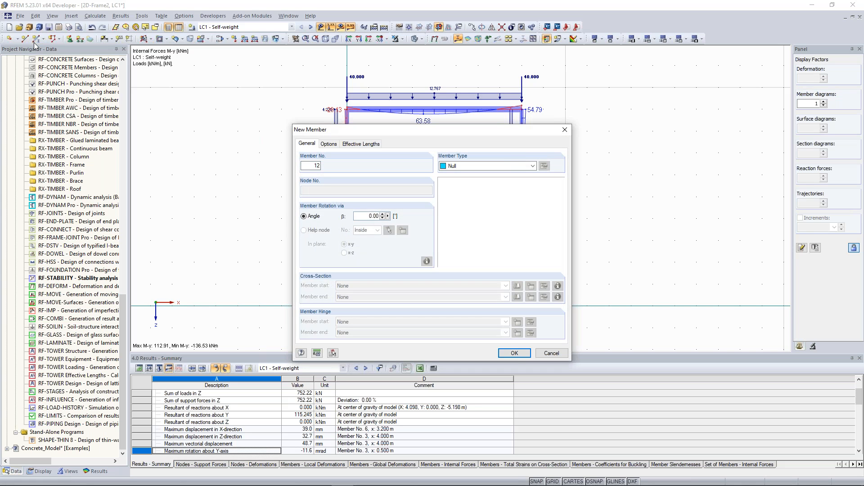
click(510, 165)
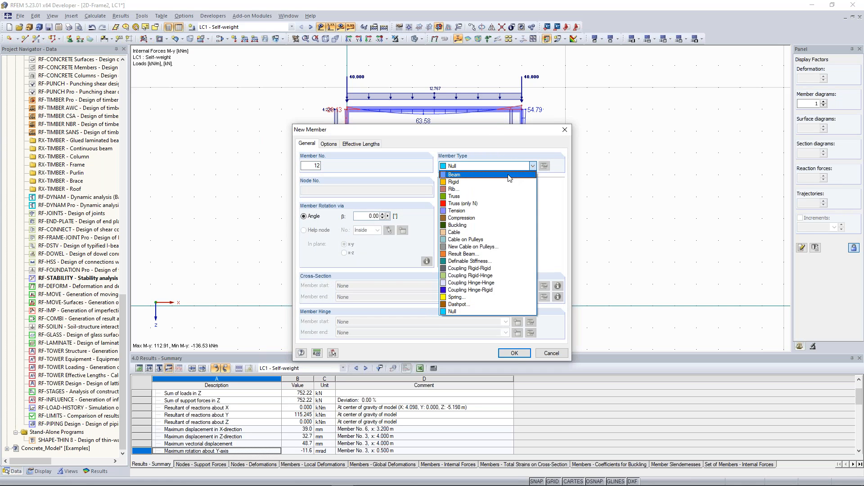
click(511, 181)
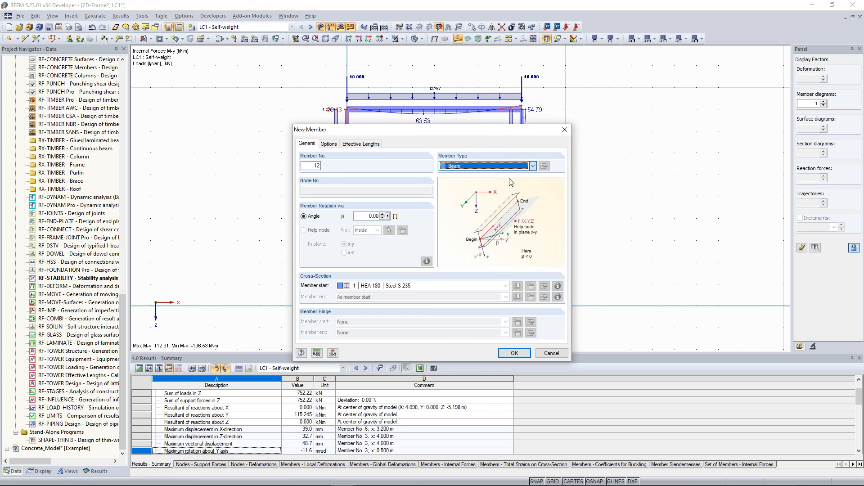
click(533, 286)
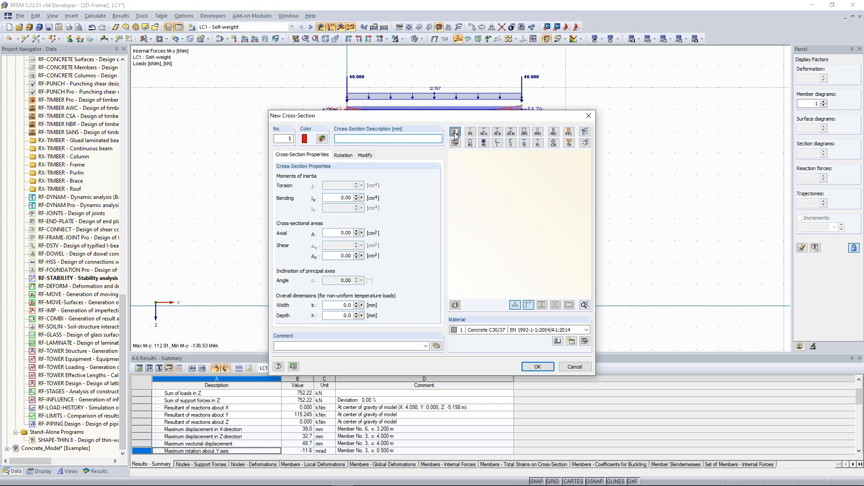
- Examine the cross-section library, including the parametric thin-walled trapezoidal hollow section, and leave without creating a section or member
click(455, 131)
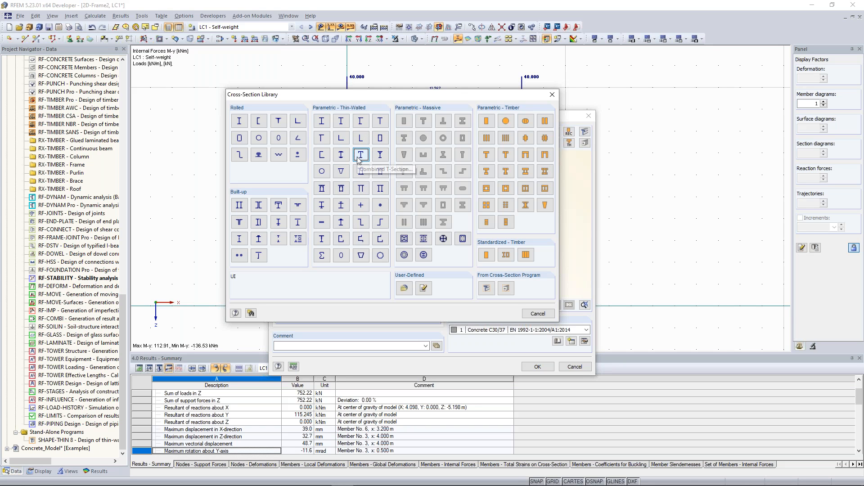
click(360, 259)
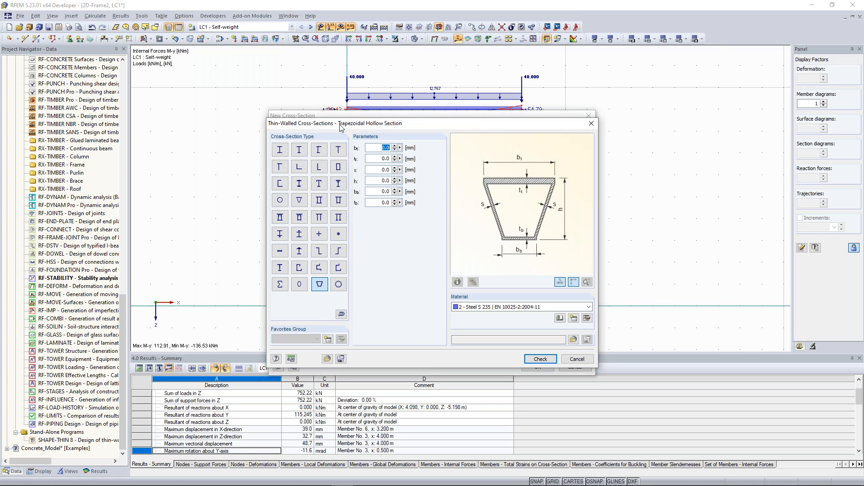
click(589, 126)
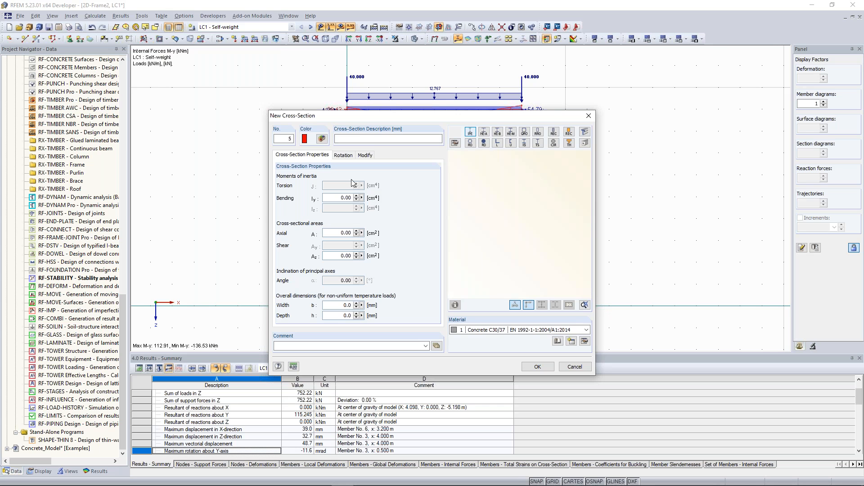
click(454, 143)
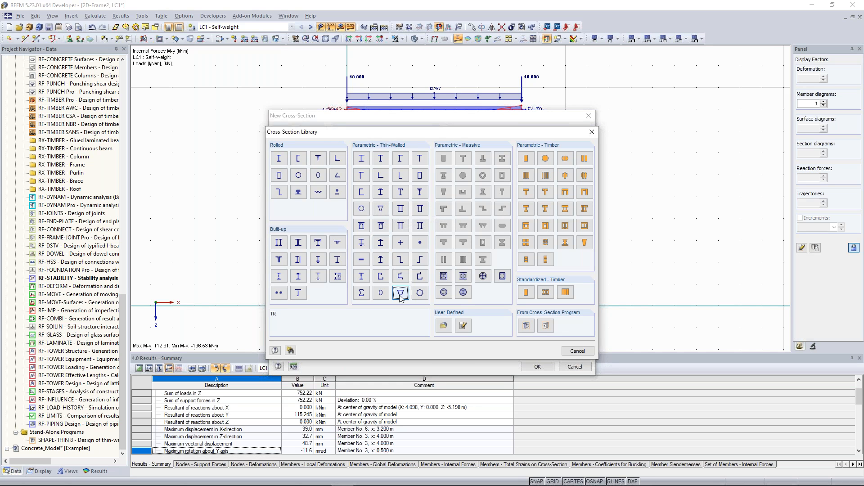
click(591, 131)
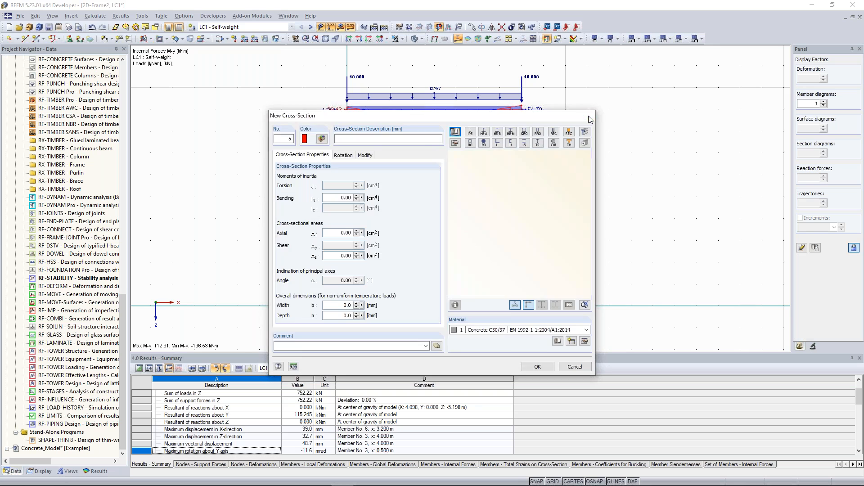
click(588, 116)
click(566, 131)
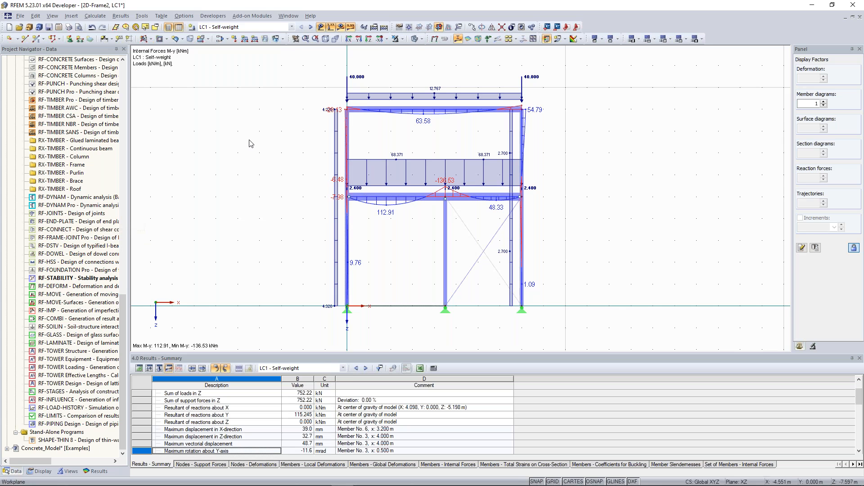
- Switch to Concrete_Model and make the result combination RC1 the current one
click(214, 15)
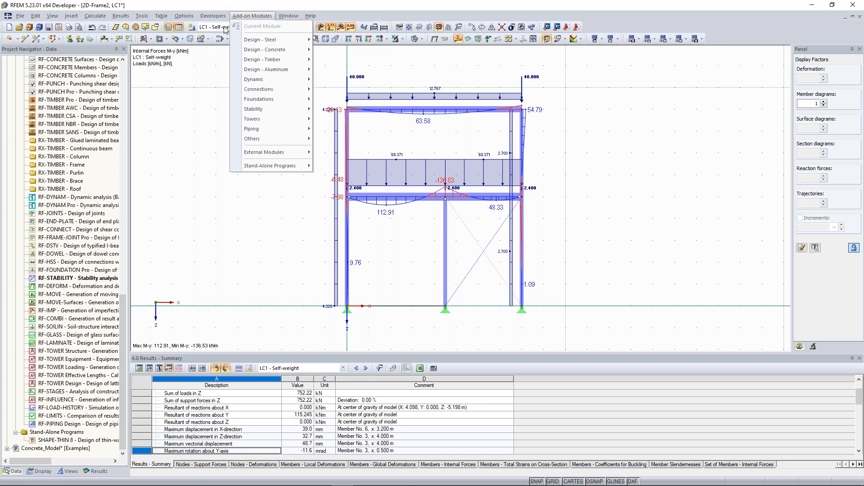
click(287, 16)
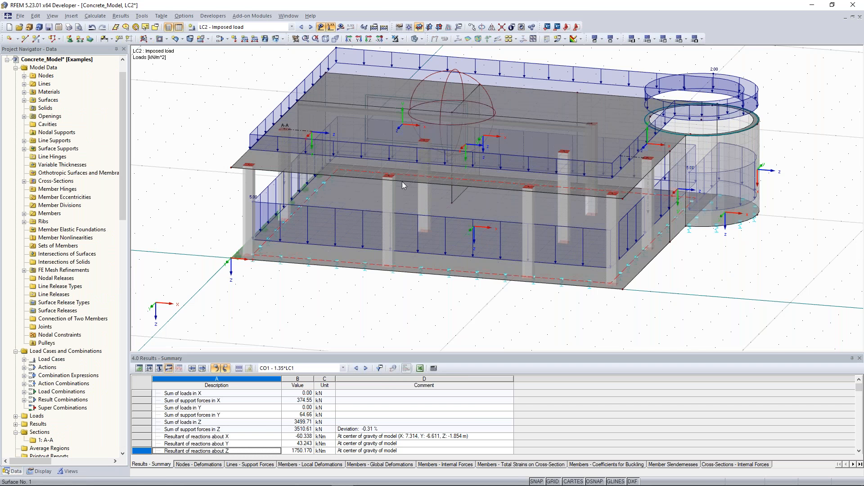
click(292, 27)
click(255, 175)
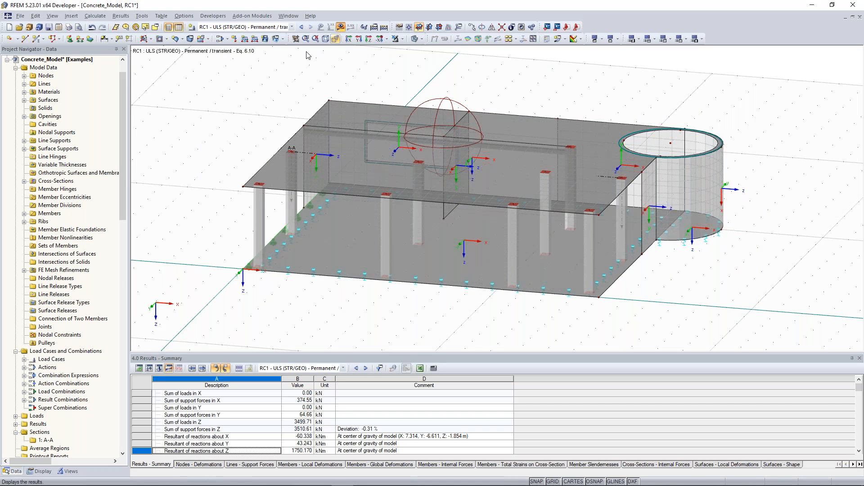
- Show the results of RC1 with values and display the basic internal force m-x on the surfaces
click(341, 27)
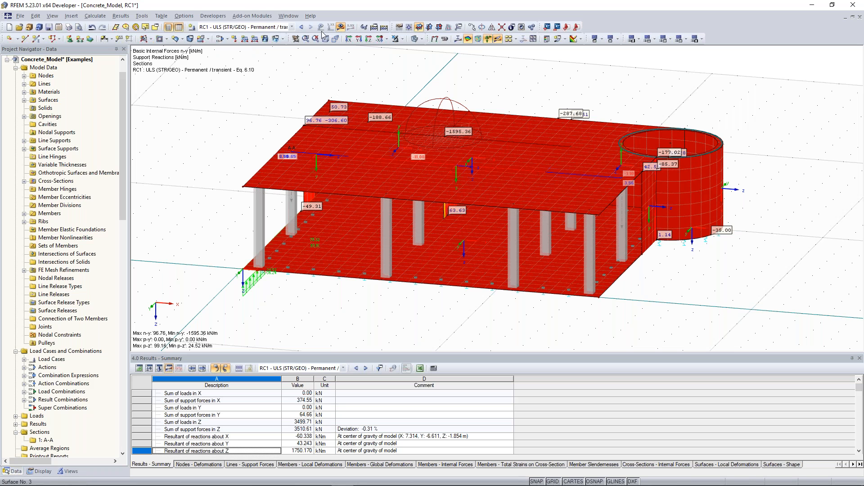
click(351, 27)
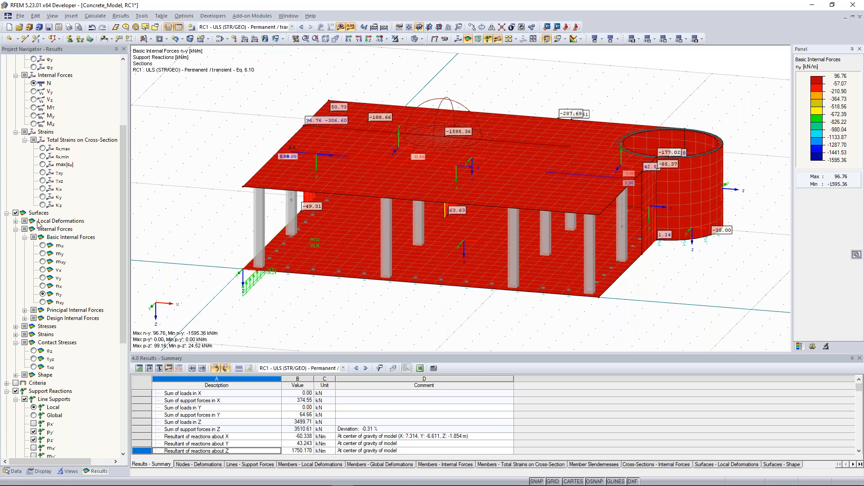
click(25, 221)
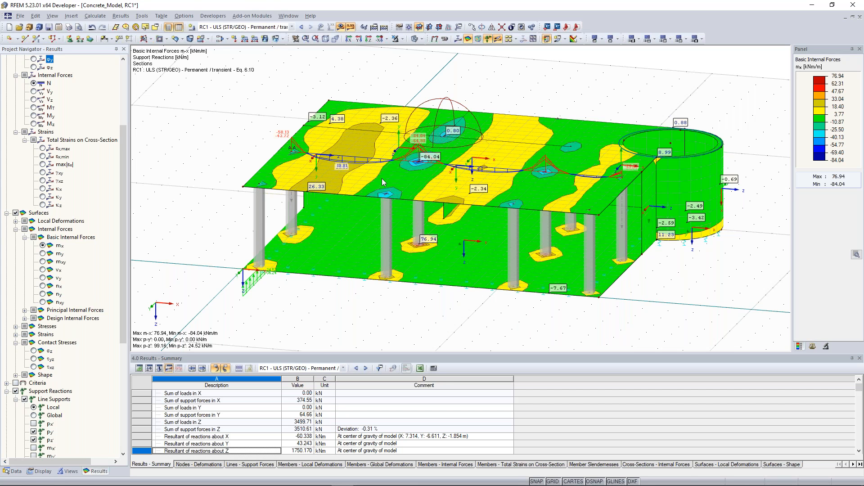
ctrl+middle_drag(381, 178, 382, 178)
scroll(382, 182, up, 1)
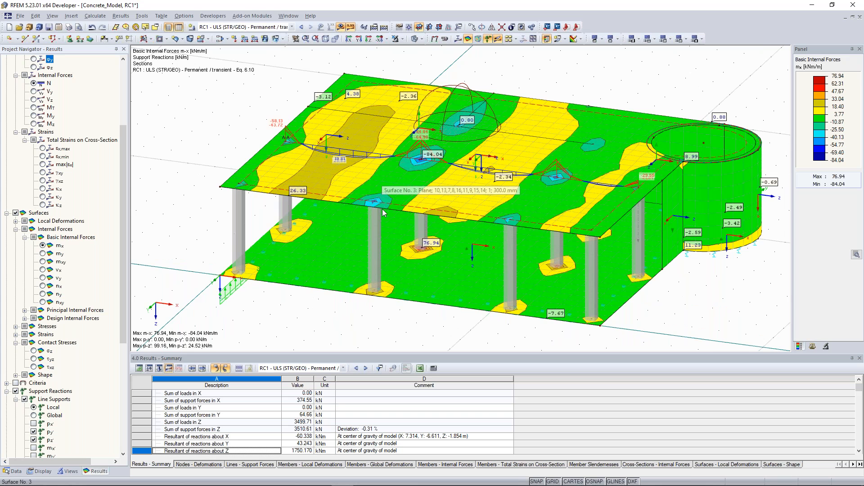
middle_drag(382, 208, 386, 221)
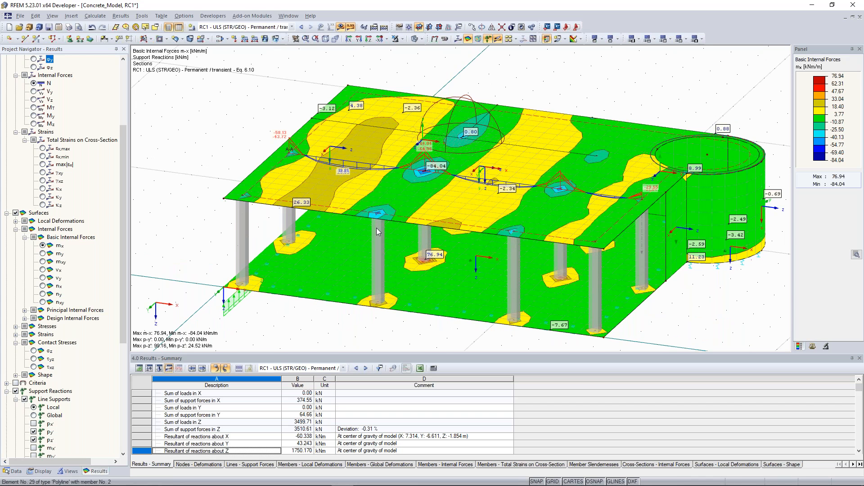
scroll(376, 227, up, 1)
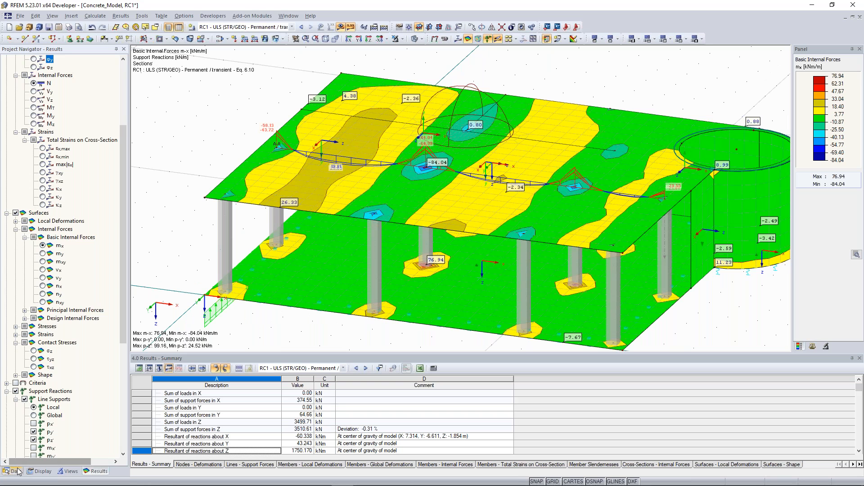
- Examine the available add-on modules and the surface result categories, including the design internal forces
click(16, 471)
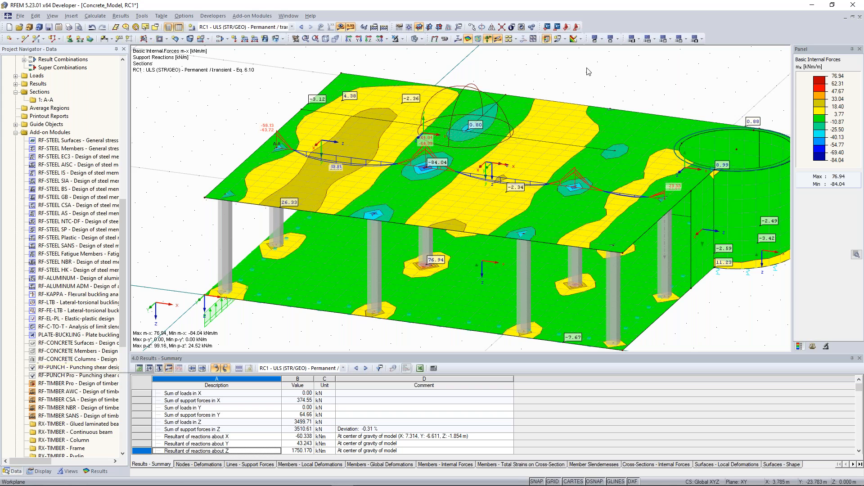
scroll(450, 193, down, 3)
scroll(377, 198, up, 3)
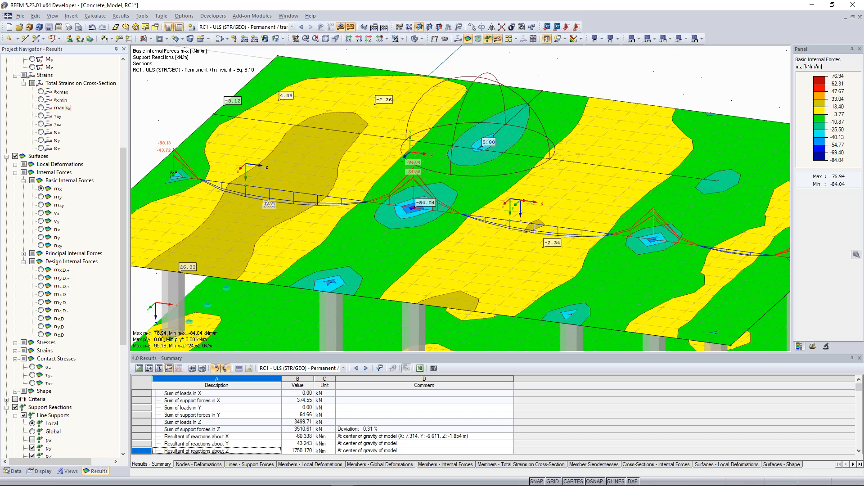
scroll(370, 143, down, 5)
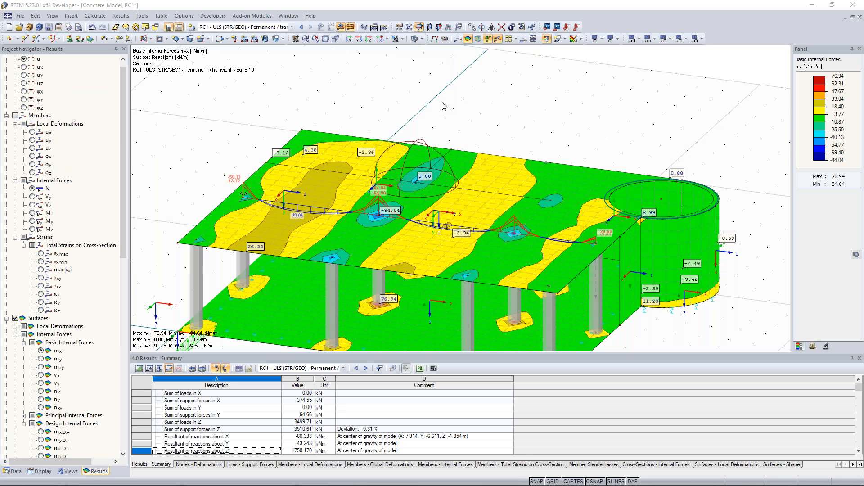
- Hide the RC1 results so that only the concrete building model is displayed
click(350, 28)
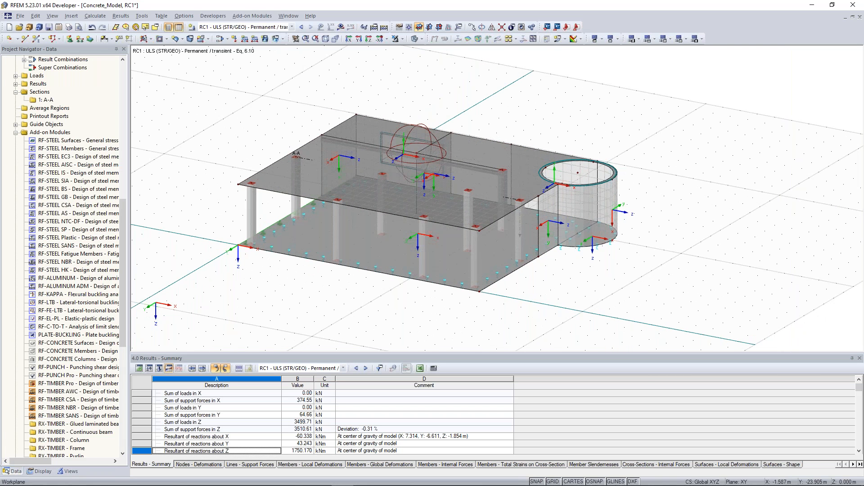
scroll(451, 134, up, 1)
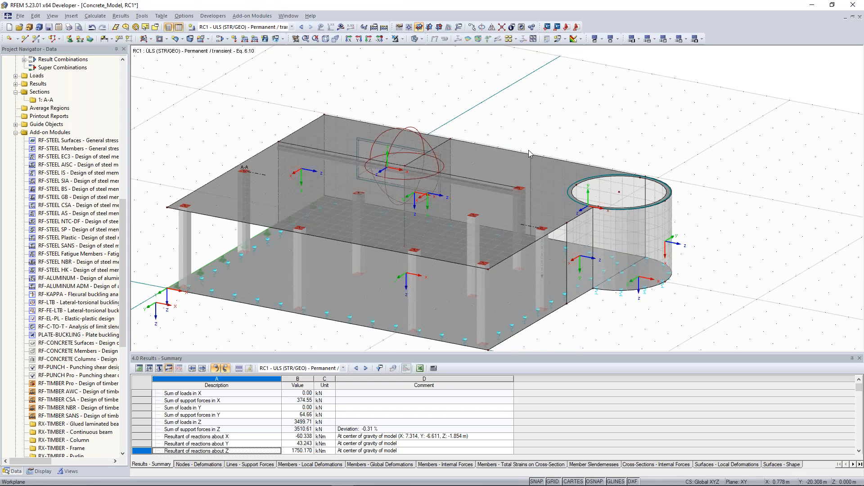
scroll(531, 149, down, 1)
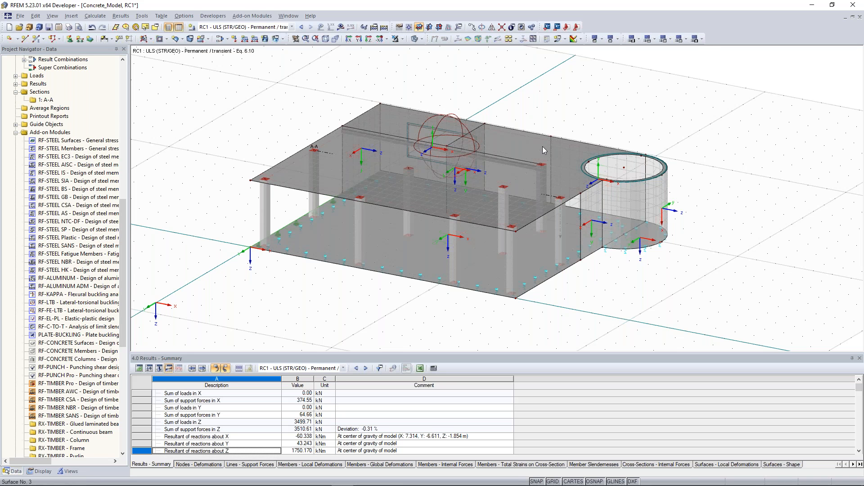
- Set up a mass print to printout report PR1 with the isometric model view and load graphics for LC1 to LC6
key(ctrl+p)
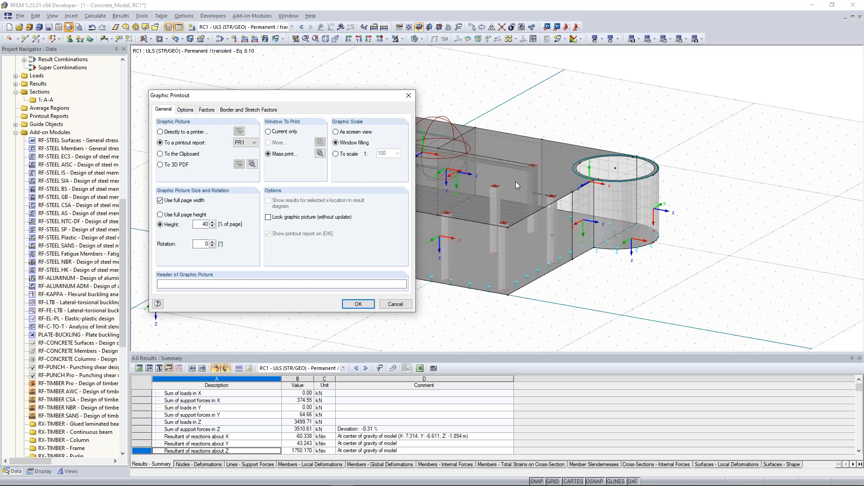
key(Return)
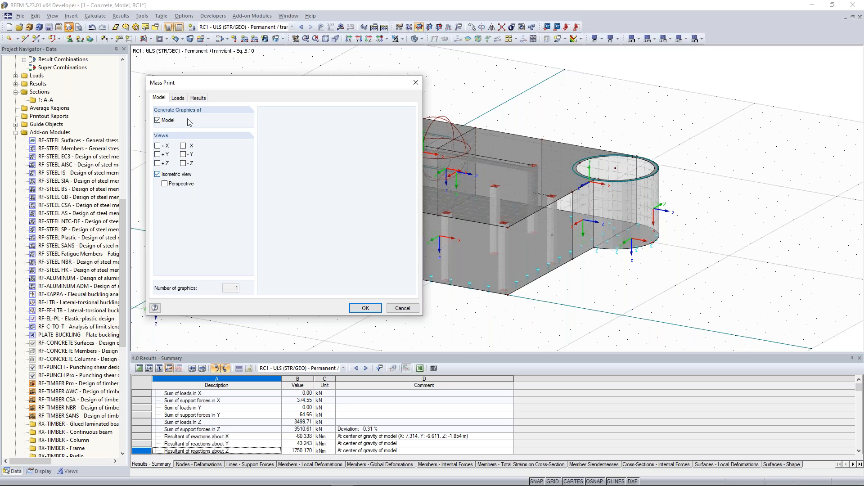
click(179, 99)
click(165, 122)
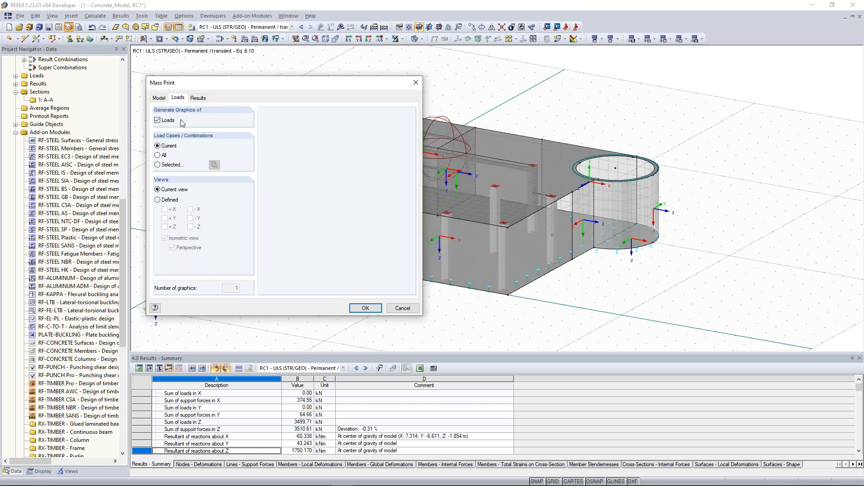
click(177, 165)
click(214, 165)
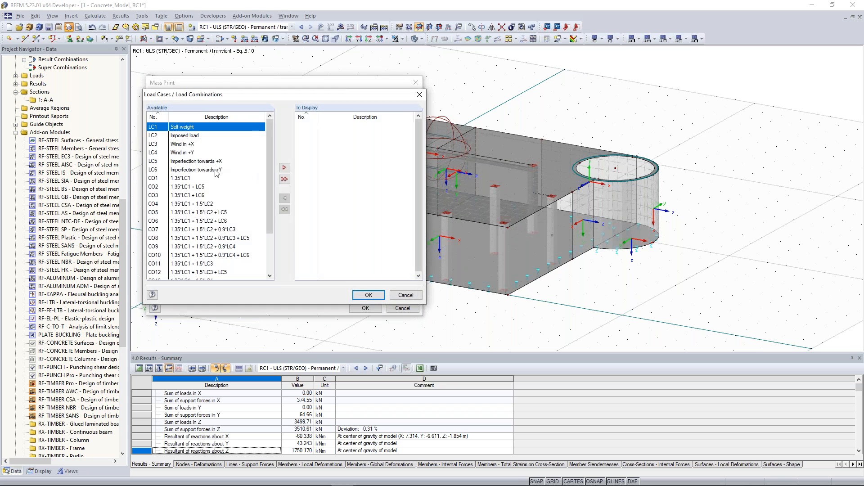
shift+click(201, 169)
click(283, 168)
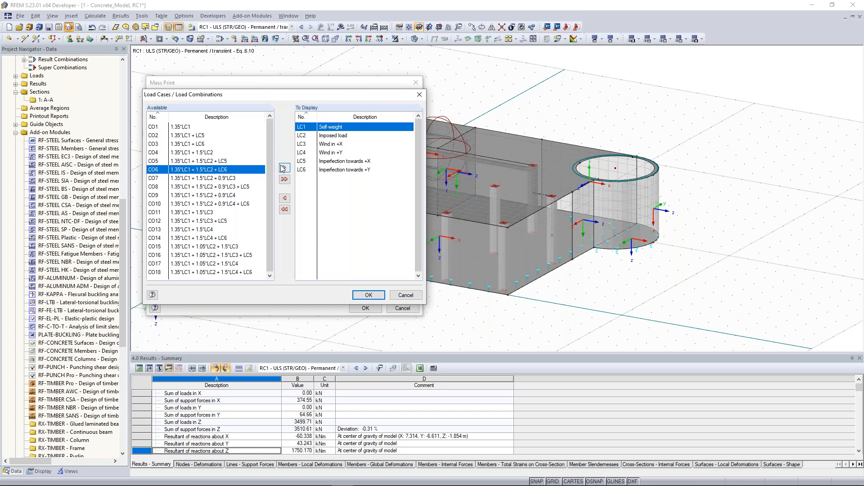
click(368, 295)
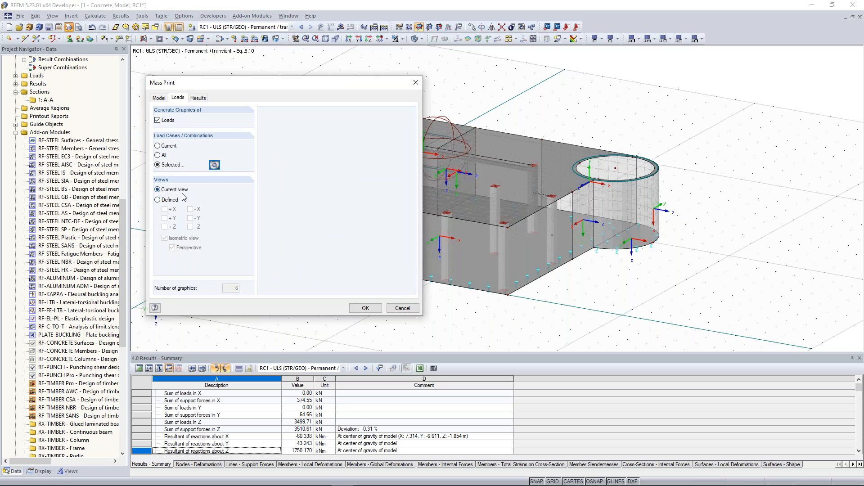
- Add RC1 result graphics for u, m-x, m-y and contact stress σz, and create the report from the "Input data and reduced results" template
click(199, 98)
click(158, 120)
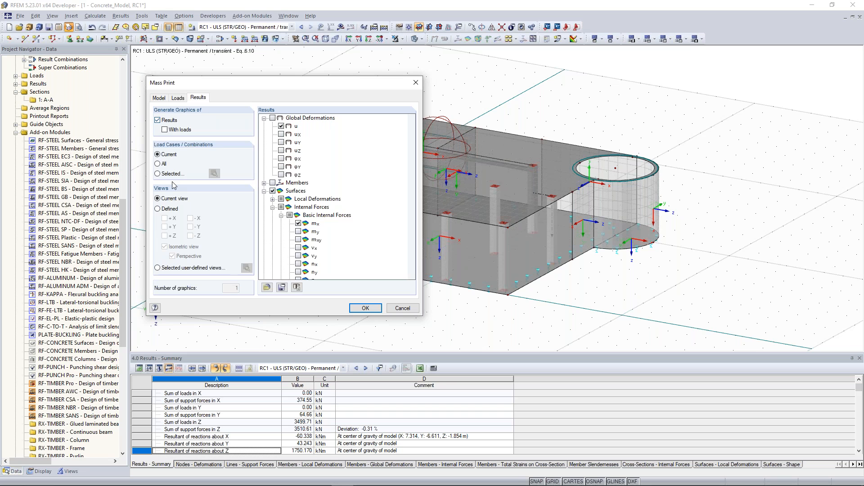
click(214, 174)
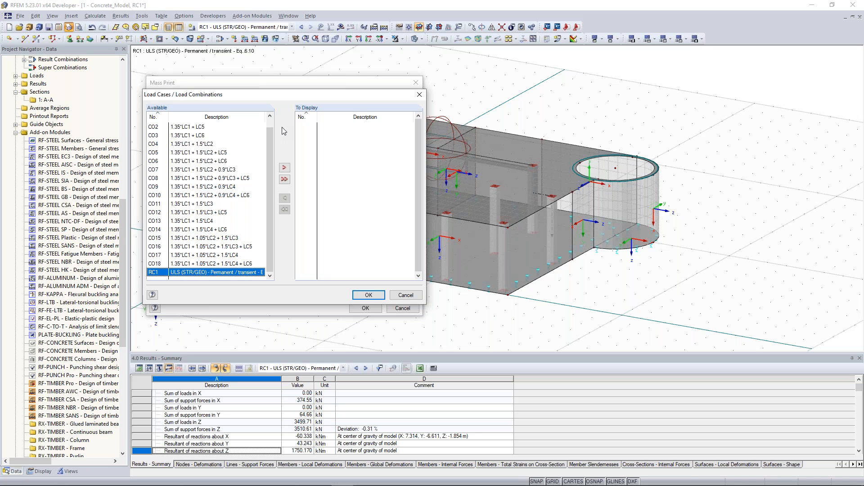
key(Return)
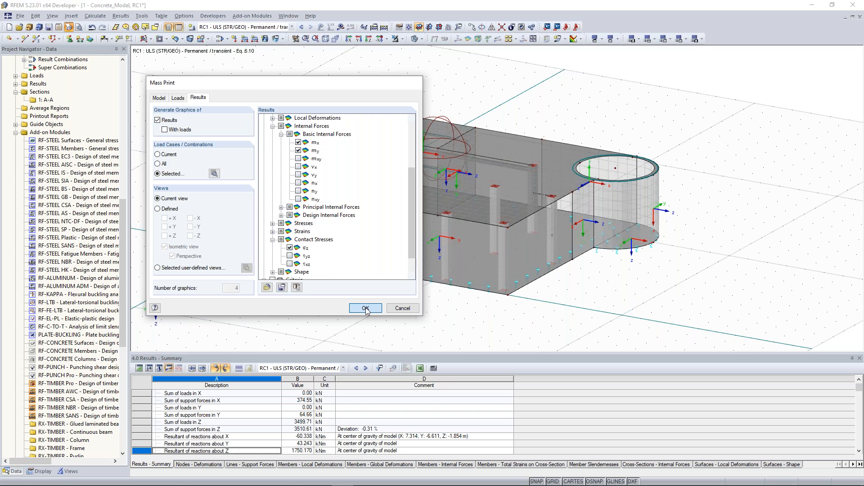
click(365, 308)
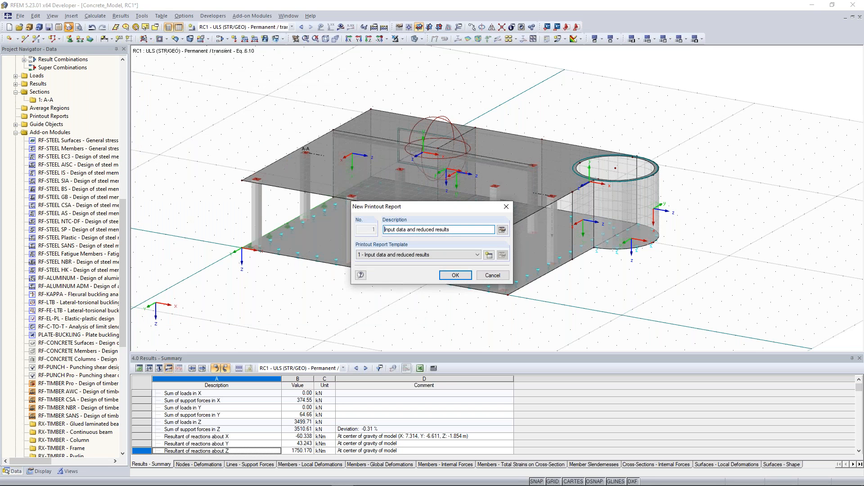
click(453, 276)
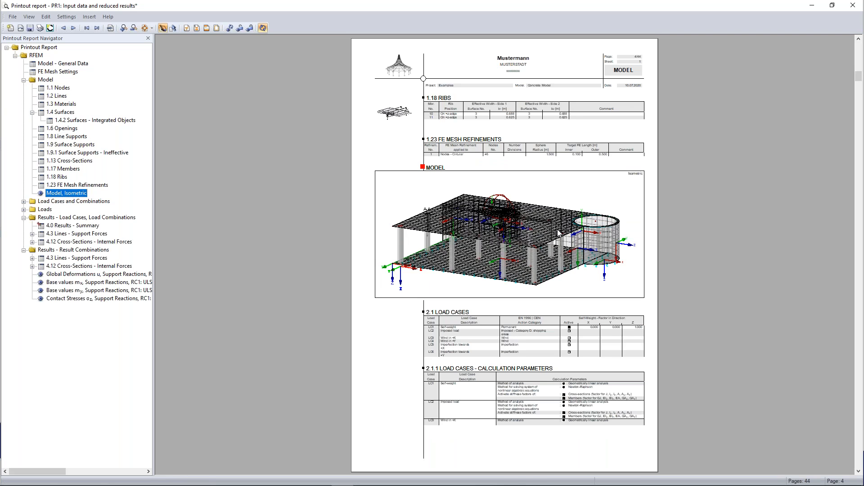
- Reopen the report's isometric model graphic in RFEM and update it with the FE mesh and FE mesh refinements hidden
mouse_move(532, 235)
mouse_down()
mouse_move(528, 220)
mouse_move(473, 212)
mouse_up()
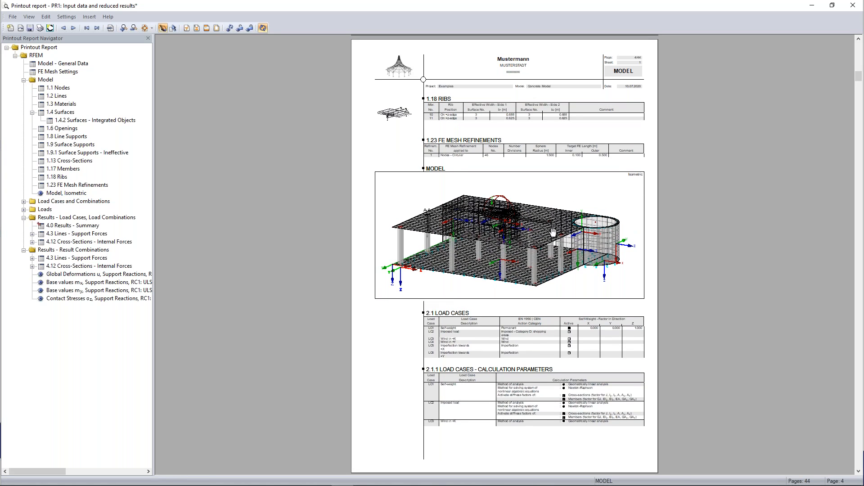
right_click(521, 202)
click(528, 268)
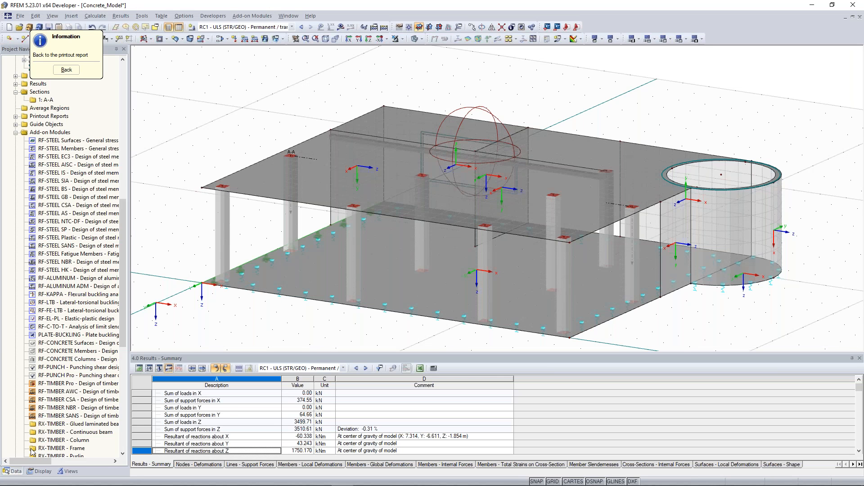
click(95, 16)
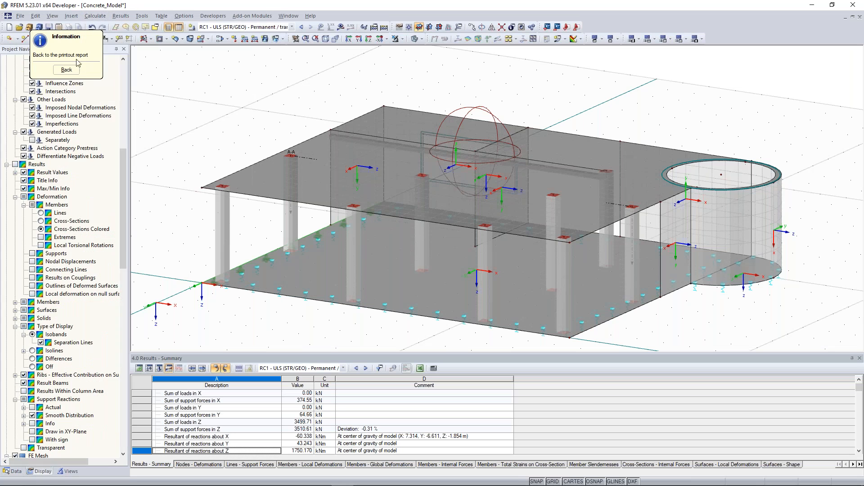
drag(73, 37, 211, 87)
scroll(85, 139, up, 12)
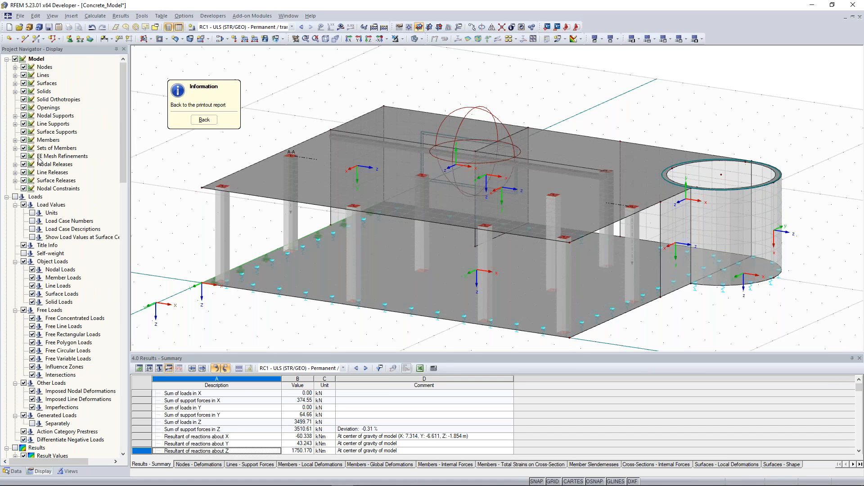
click(25, 156)
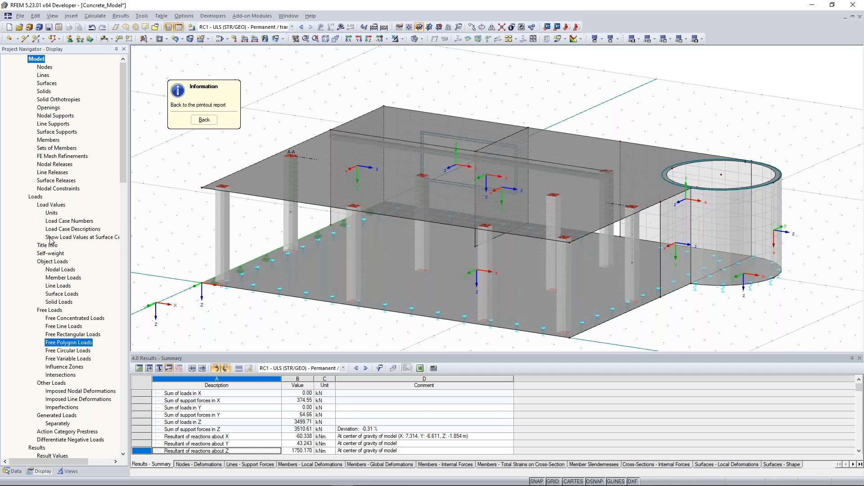
click(204, 120)
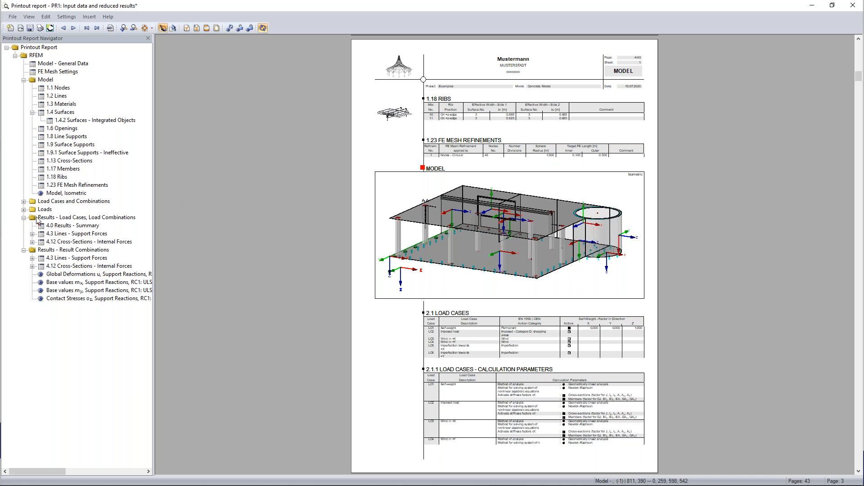
- Review the load graphics and the RC1 deformation and internal force graphics in the printout report and close the report
click(24, 210)
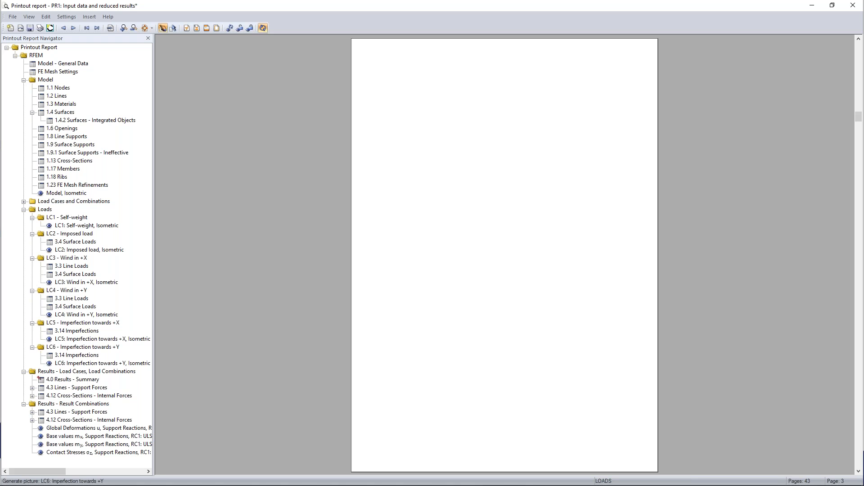
click(89, 249)
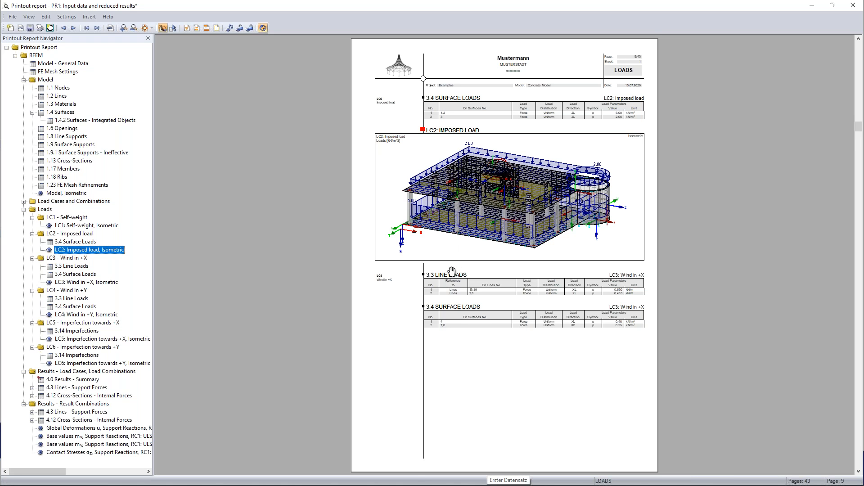
scroll(455, 213, down, 2)
scroll(455, 213, down, 10)
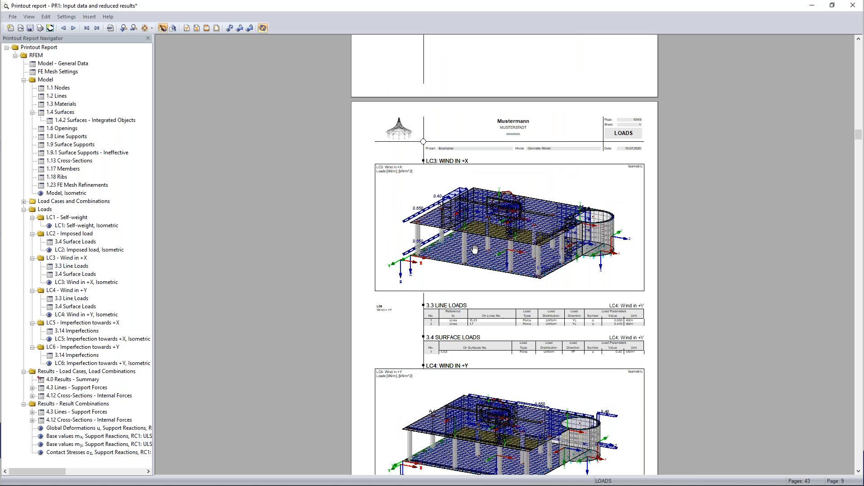
scroll(475, 249, down, 4)
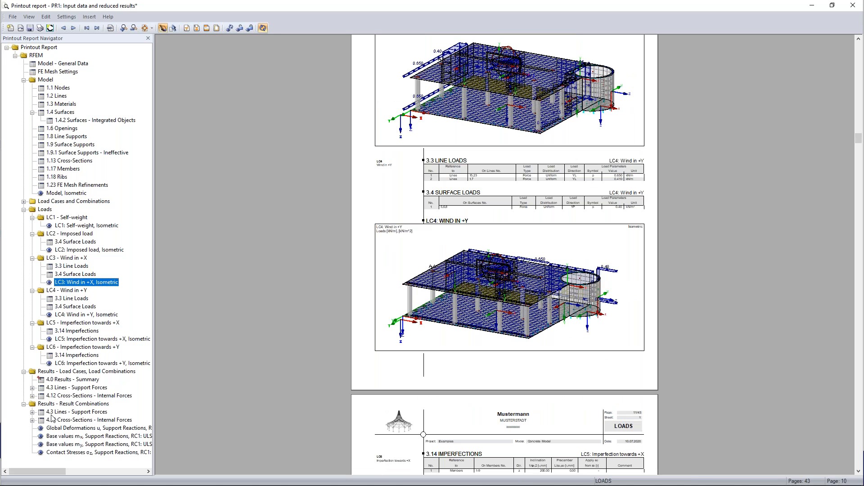
click(79, 437)
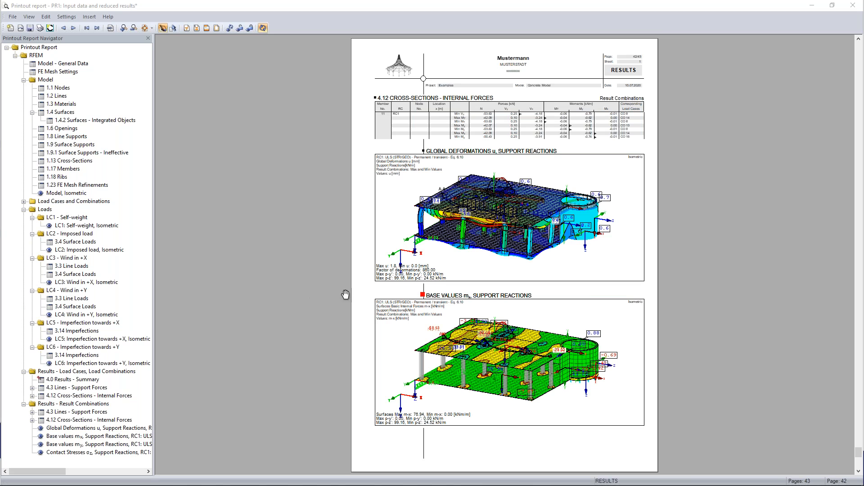
scroll(353, 293, down, 2)
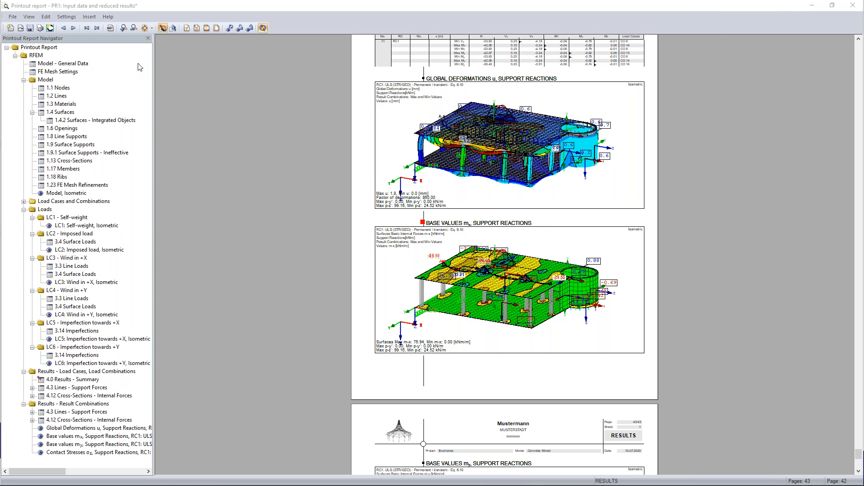
click(857, 8)
click(400, 259)
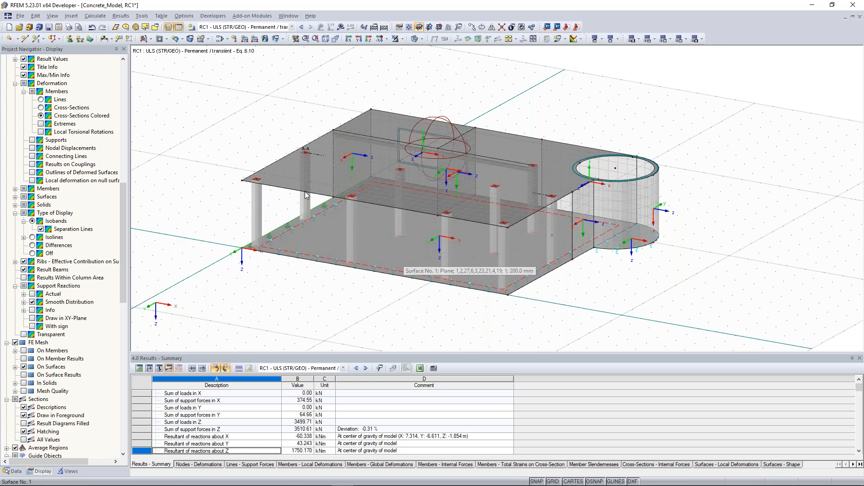
- Examine the add-on modules in the project data and the surfaces and columns of the concrete building model
click(13, 471)
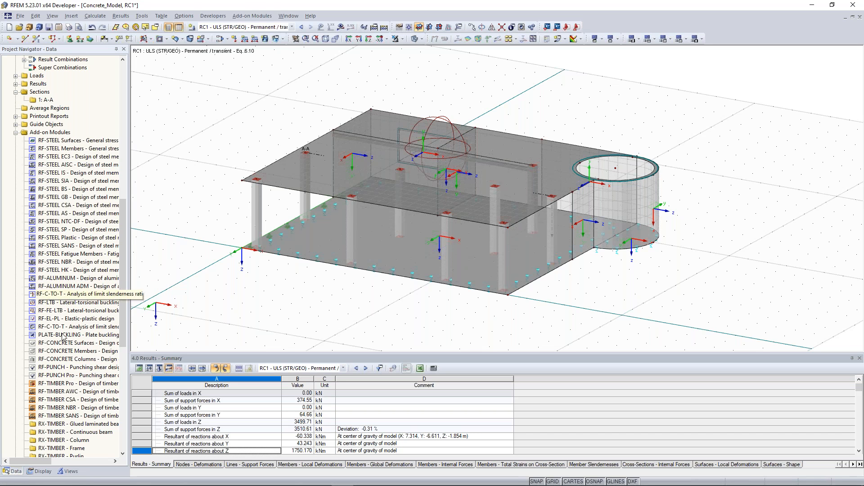
click(292, 167)
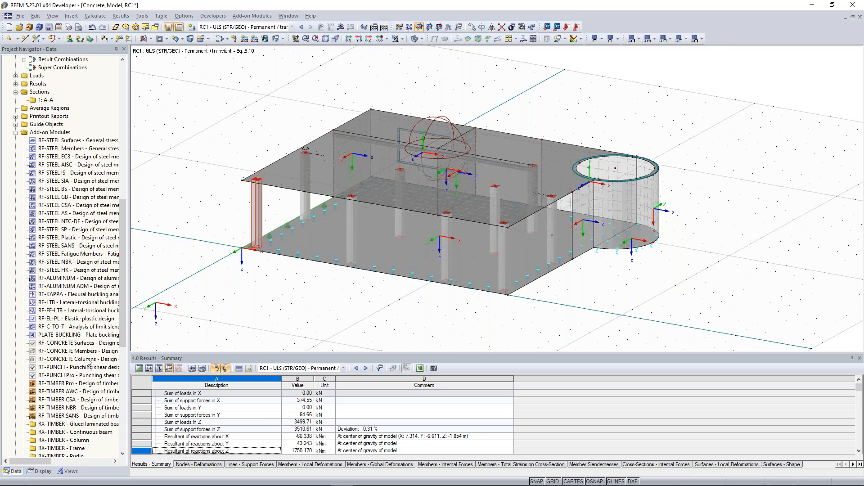
scroll(214, 205, up, 2)
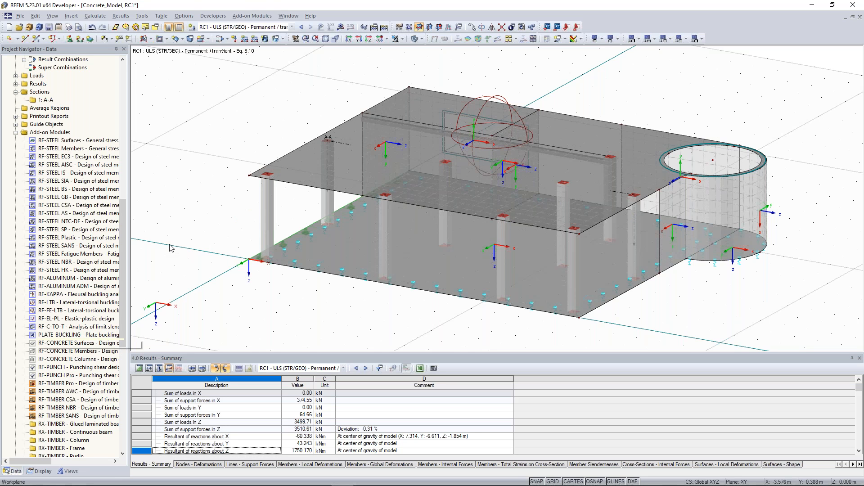
scroll(241, 194, up, 3)
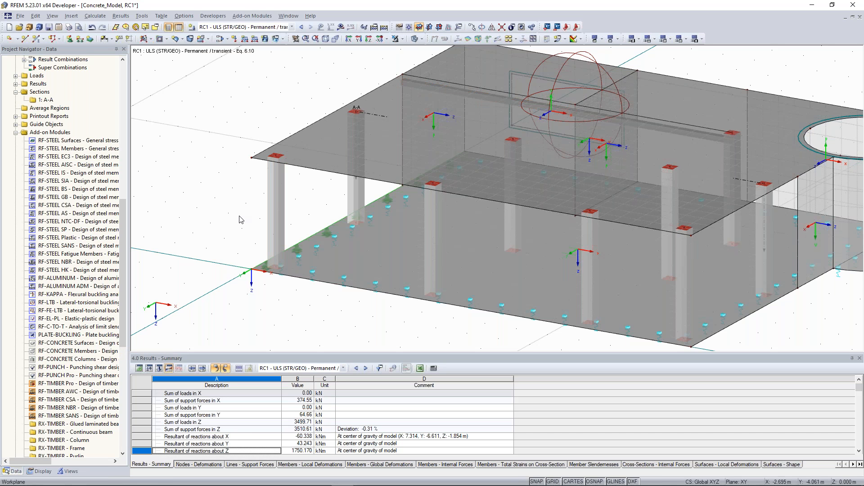
middle_drag(231, 135, 196, 159)
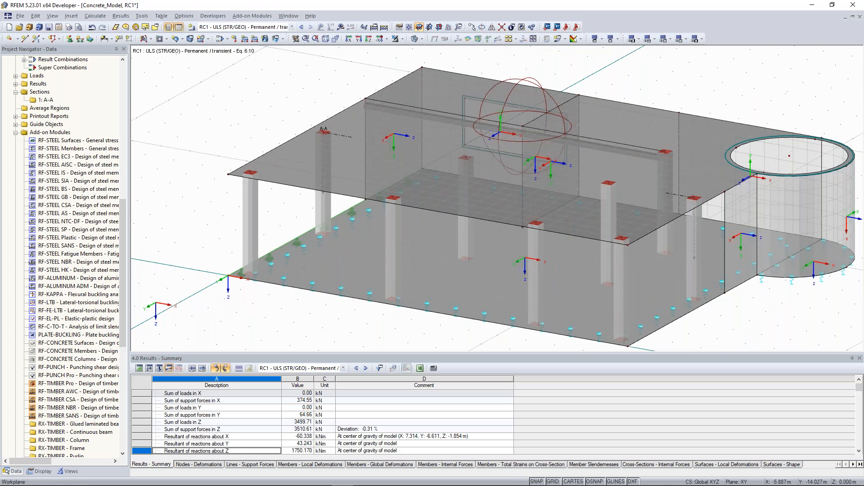
scroll(255, 133, down, 2)
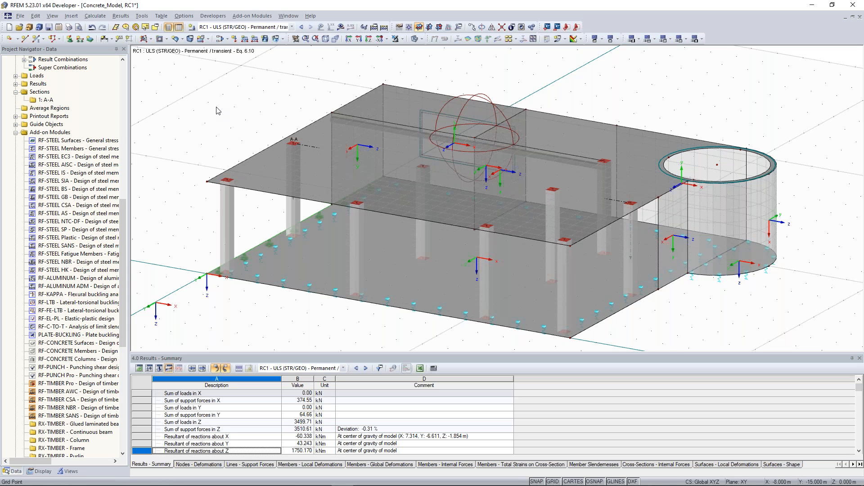
ctrl+middle_drag(217, 106, 271, 184)
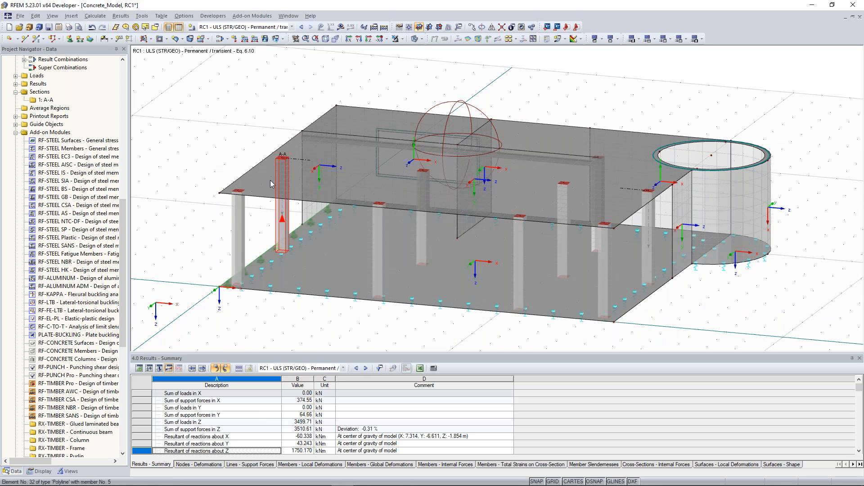
- Open RF-CONCRETE Surfaces and examine the reinforcement layout, longitudinal reinforcement, EN 1992-1-1 and design method settings
double_click(74, 343)
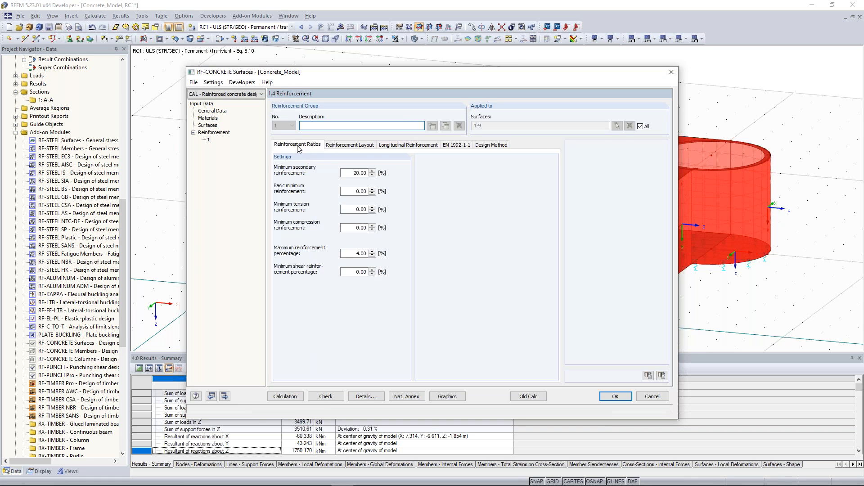
click(366, 147)
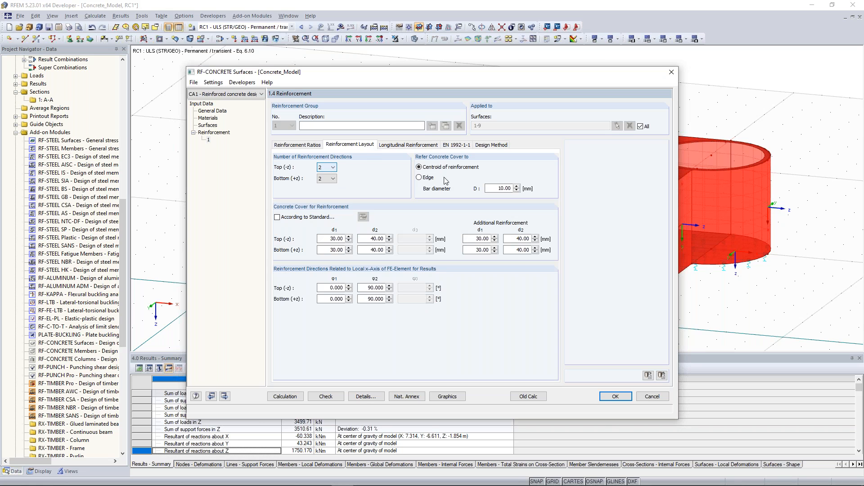
click(402, 146)
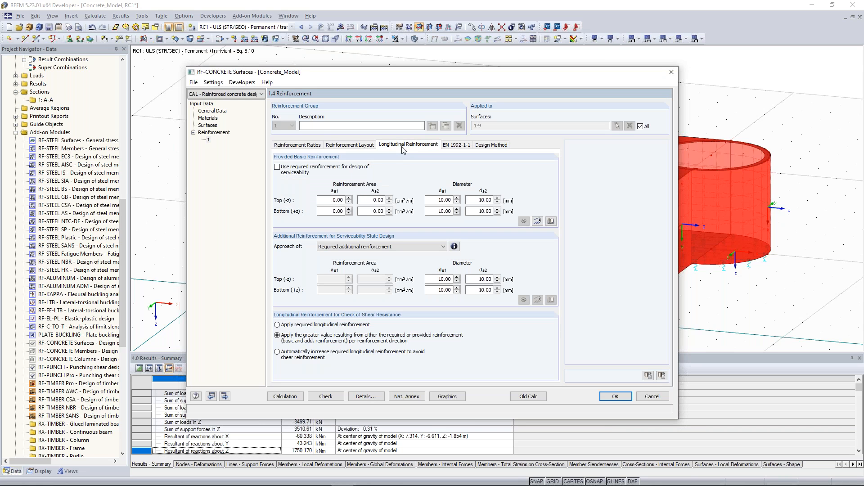
click(457, 145)
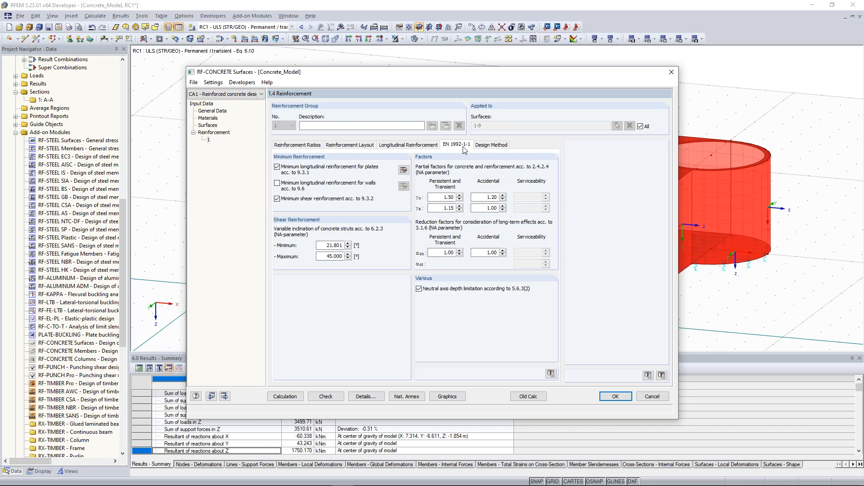
click(487, 145)
click(457, 145)
click(426, 145)
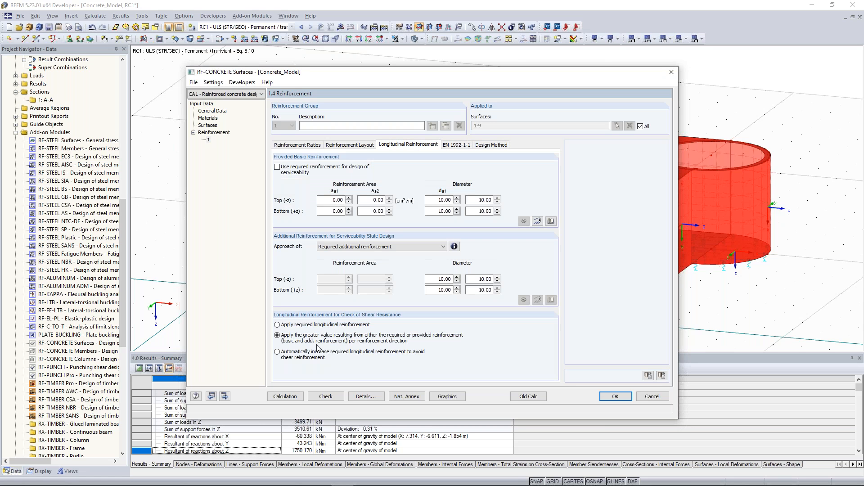
click(438, 279)
key(Tab)
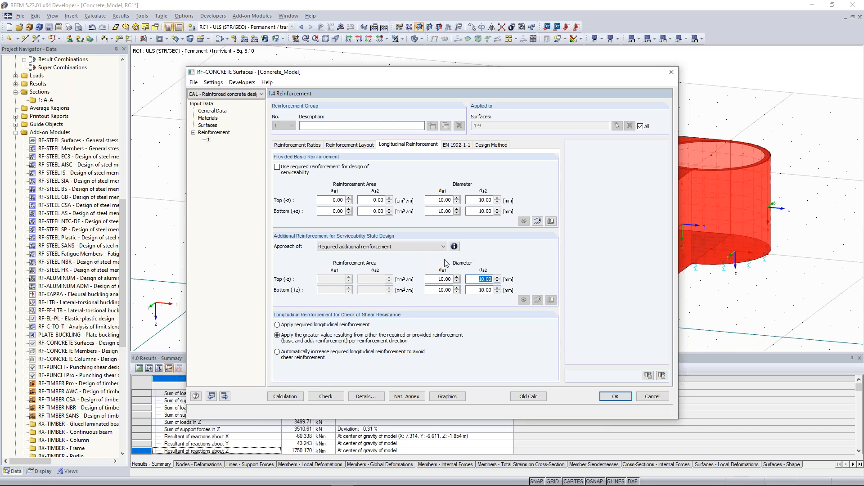
click(415, 247)
click(415, 247)
- Try to calculate design case CA1 and close RF-CONCRETE Surfaces without saving the changes
click(294, 399)
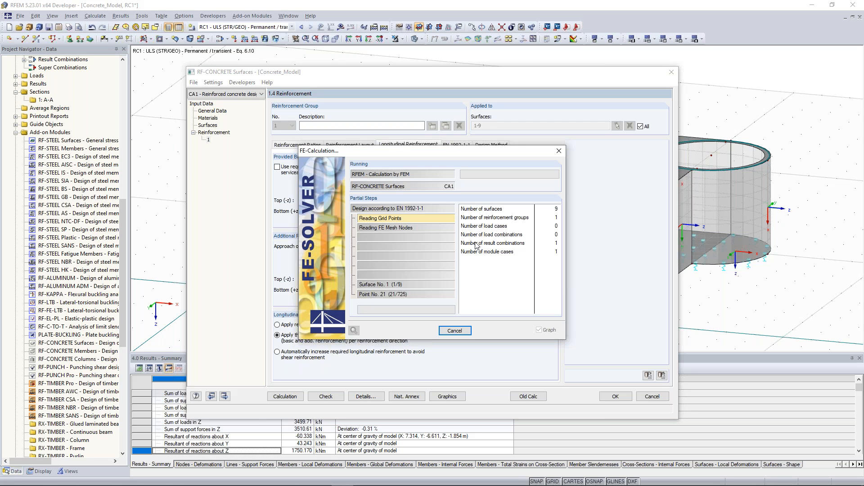
click(454, 331)
click(422, 258)
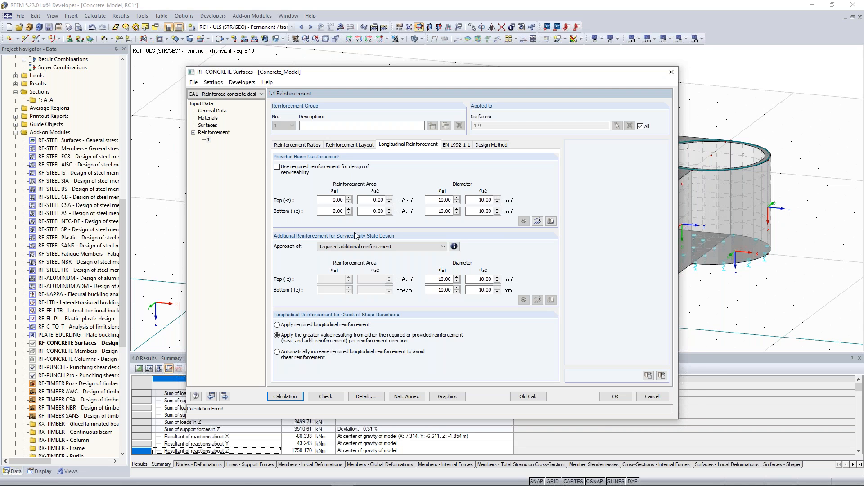
click(671, 74)
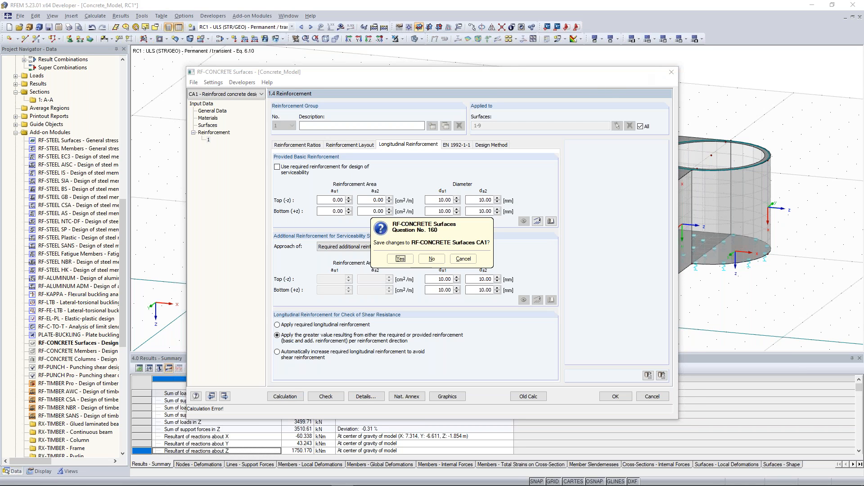
click(432, 259)
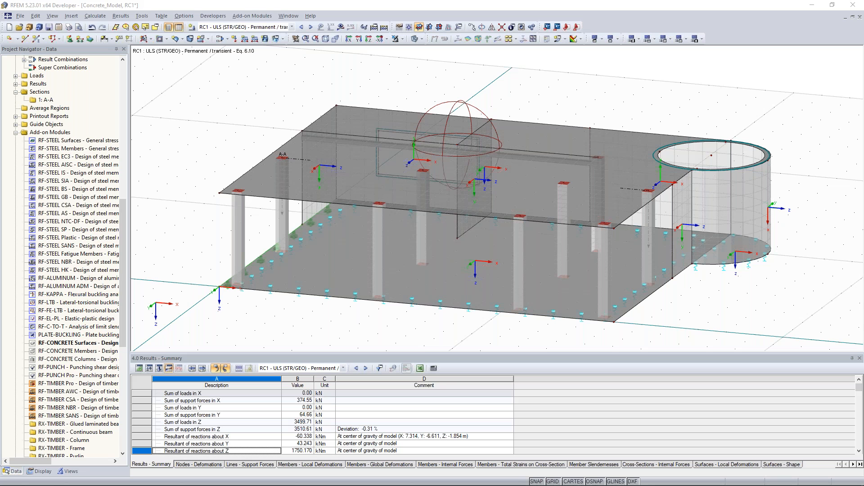
- Switch to the Dlubal website in the browser and set its language to English
drag(0, 61, 358, 9)
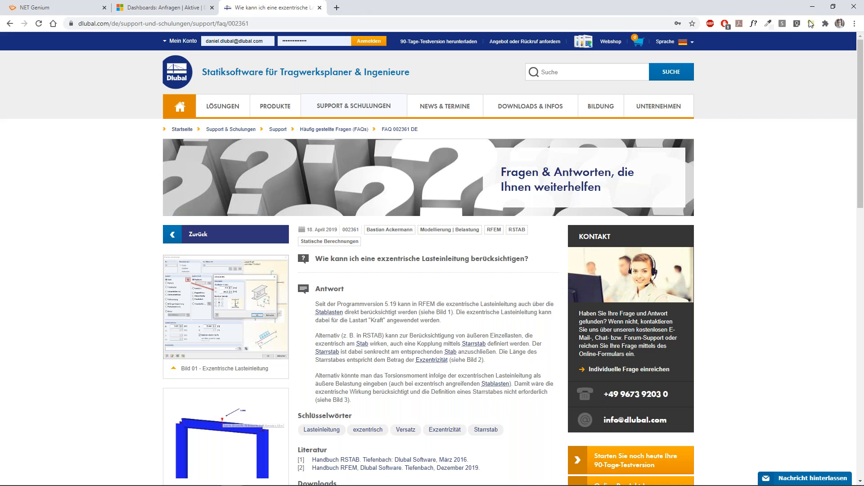
click(665, 42)
click(656, 71)
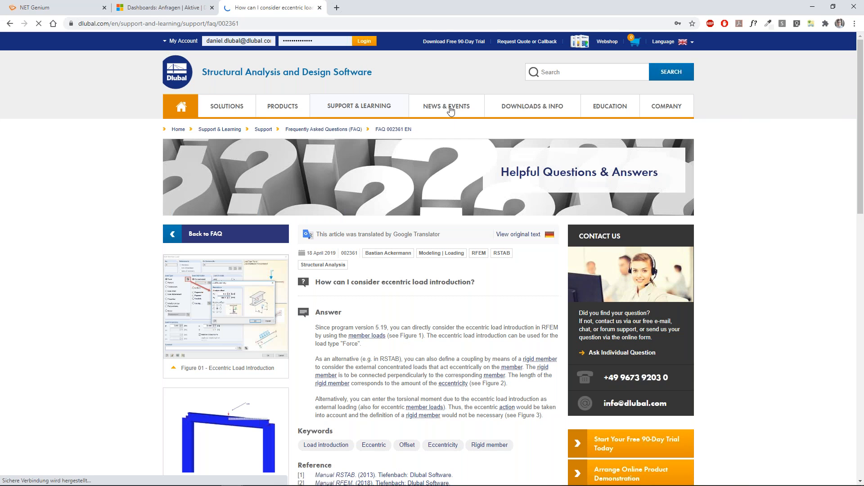
- Open the Online Training and Webinars pages of the Support & Learning section in separate new tabs
mouse_move(451, 110)
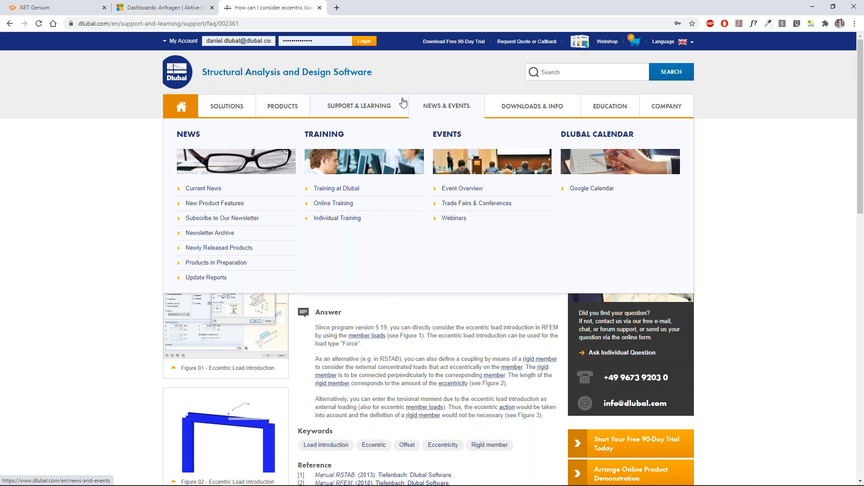
mouse_move(372, 109)
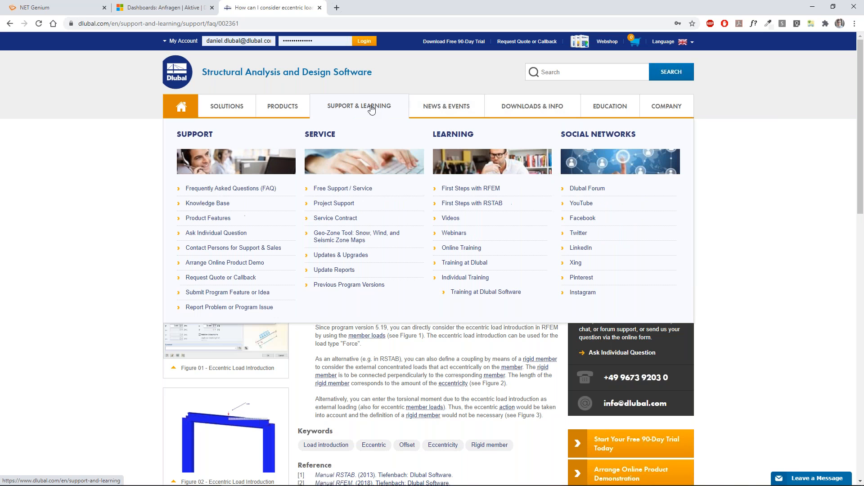
middle_click(459, 248)
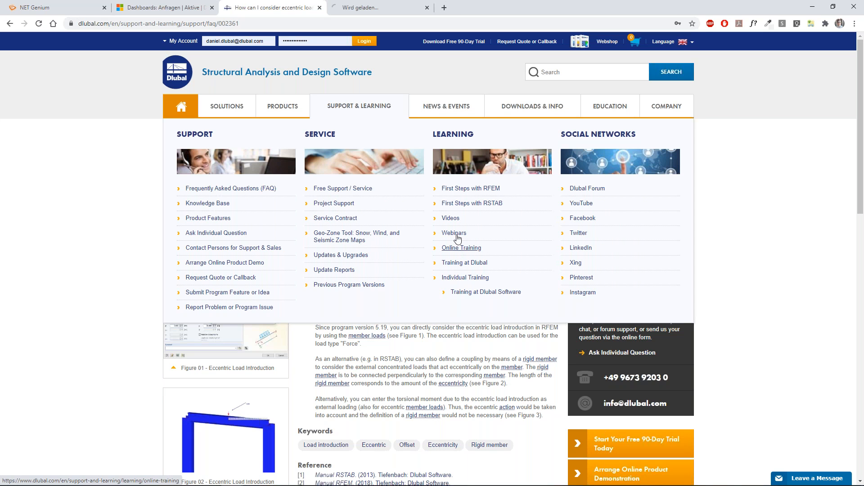
middle_click(456, 235)
- Look through the upcoming courses on the Online Training page, including RFEM for Students and Timber Design - Basic
click(379, 5)
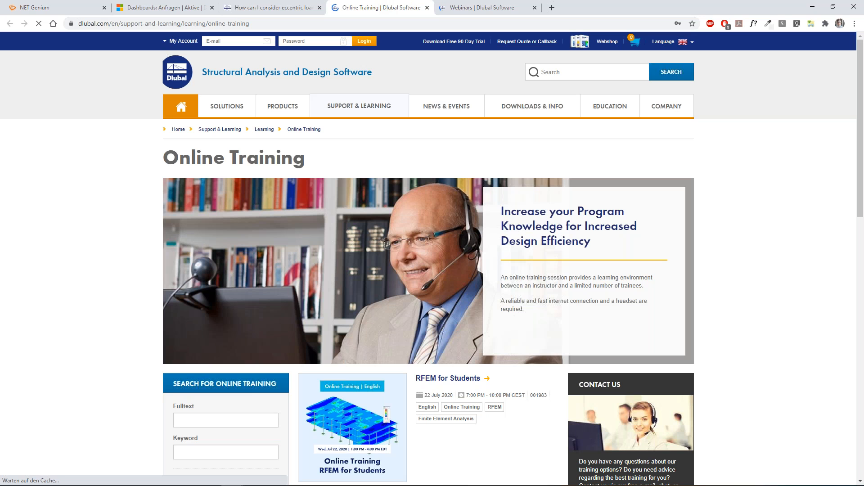
scroll(152, 218, down, 2)
scroll(153, 219, down, 3)
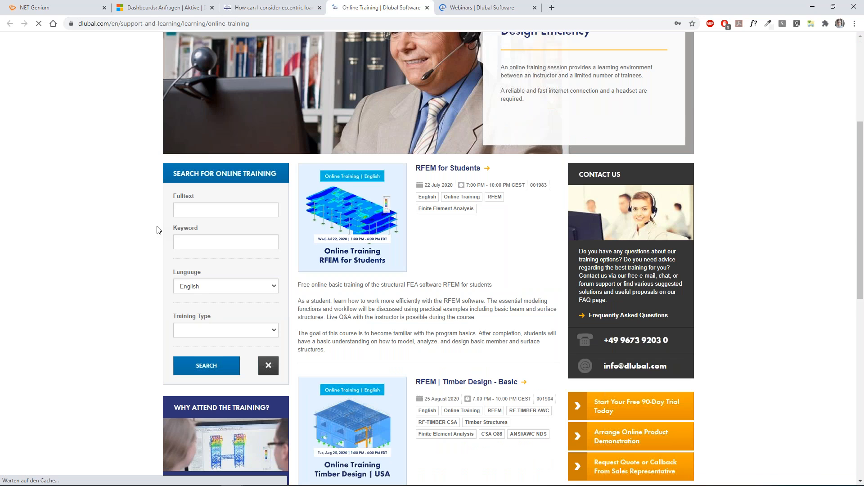
scroll(467, 145, down, 7)
scroll(463, 142, up, 2)
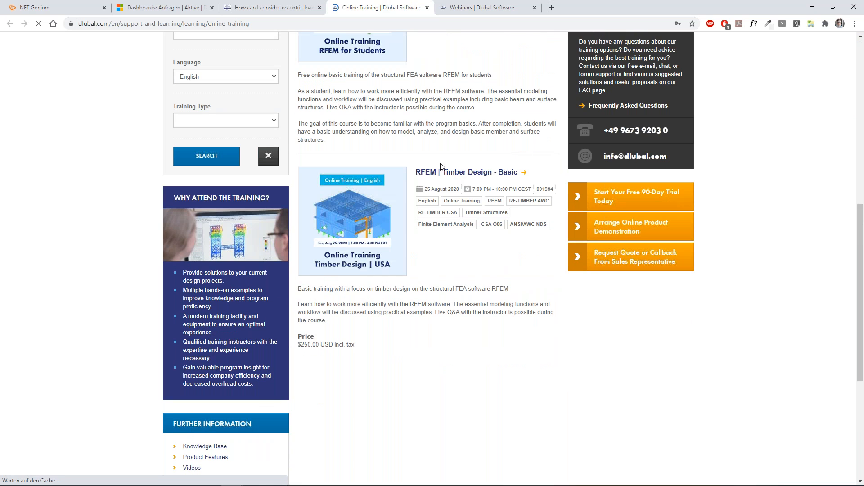
scroll(259, 180, up, 2)
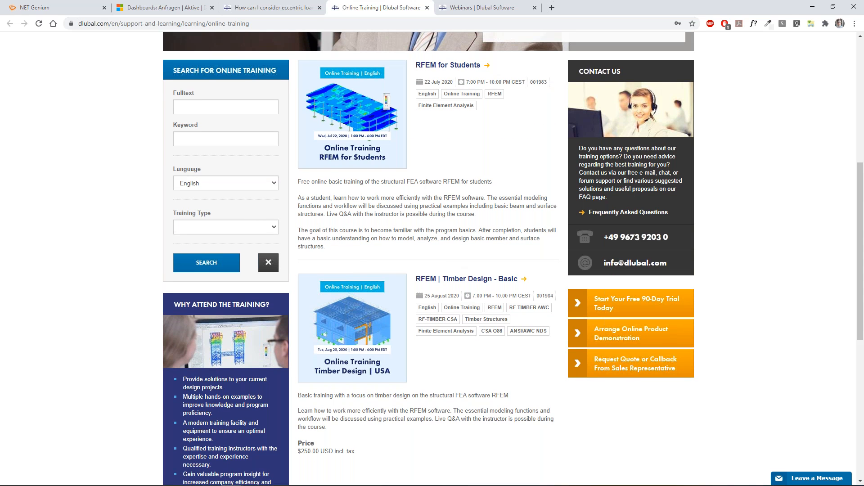
scroll(428, 259, up, 7)
- Look through the upcoming and past webinars listed on the Webinars page
click(475, 7)
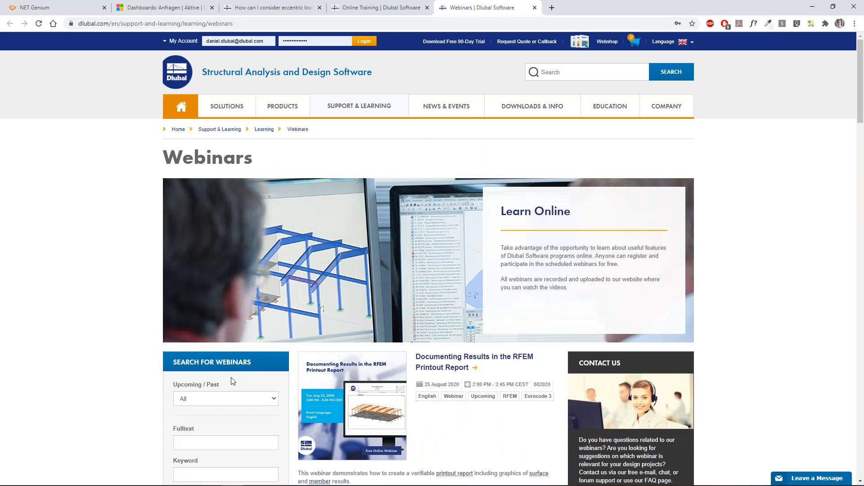
scroll(104, 303, down, 7)
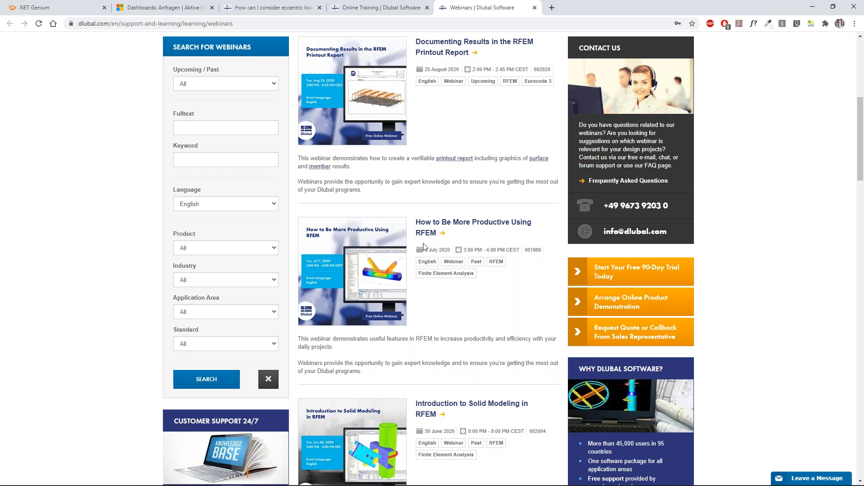
scroll(429, 244, down, 9)
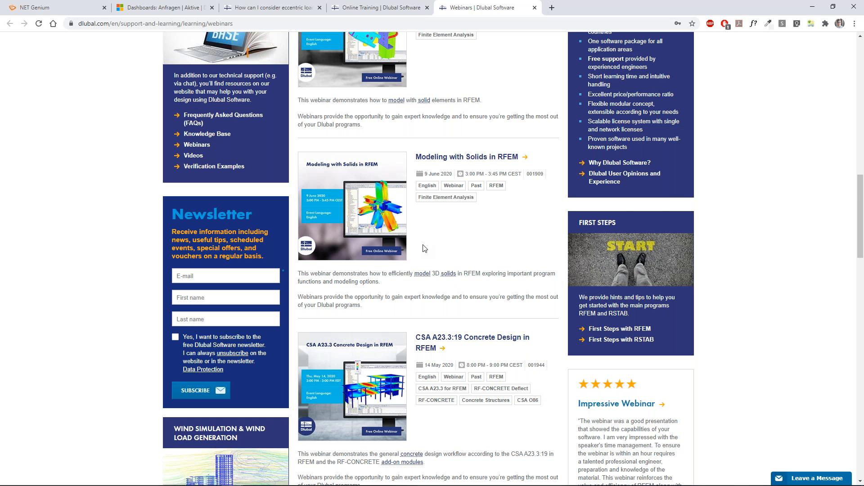
scroll(423, 248, down, 2)
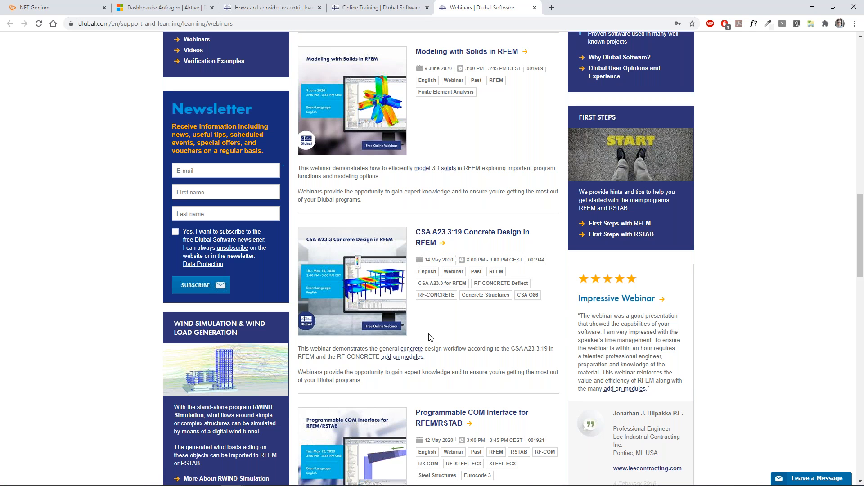
scroll(429, 336, down, 1)
scroll(429, 337, down, 3)
scroll(434, 324, up, 18)
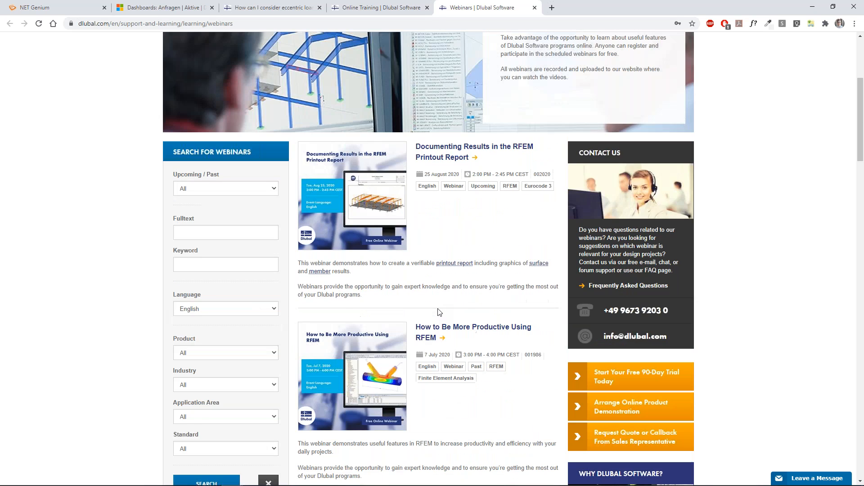
scroll(440, 312, up, 4)
- Filter the webinars to past English sessions about concrete structures
mouse_move(372, 113)
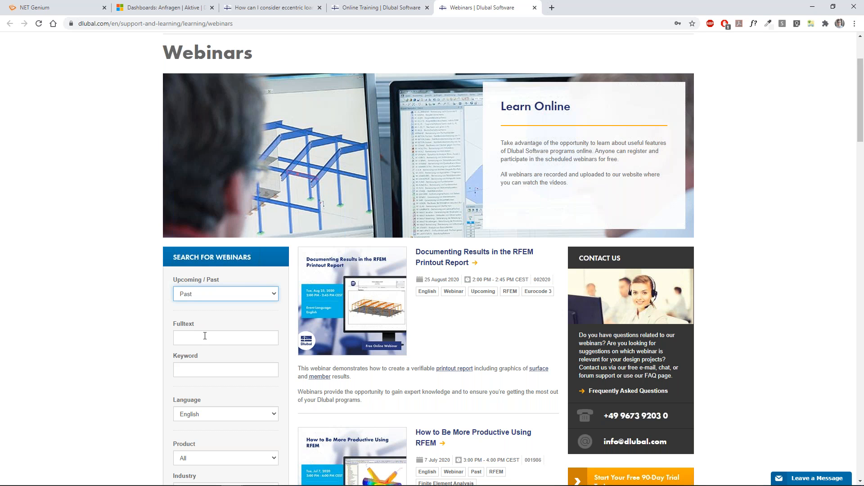
scroll(205, 336, down, 5)
click(225, 280)
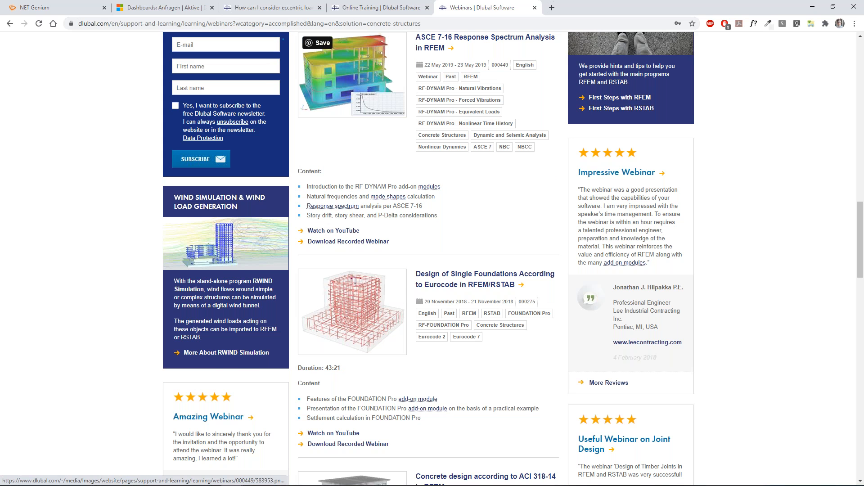
- Look through the recorded concrete webinars, covering foundations, ACI 318-14 design, dome modeling and punching shear
scroll(520, 295, down, 4)
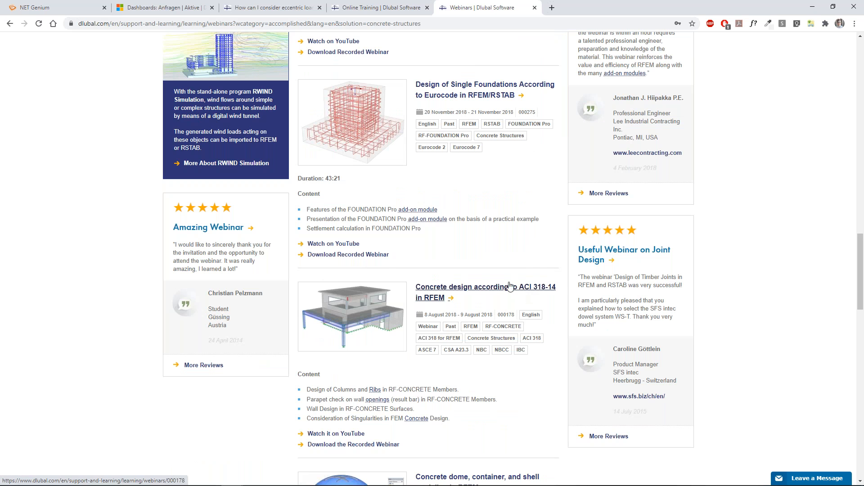
scroll(251, 312, down, 7)
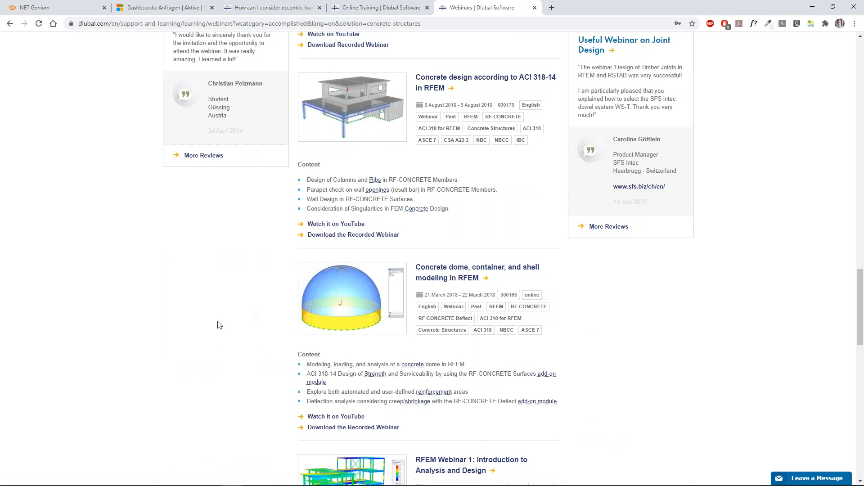
scroll(219, 324, down, 5)
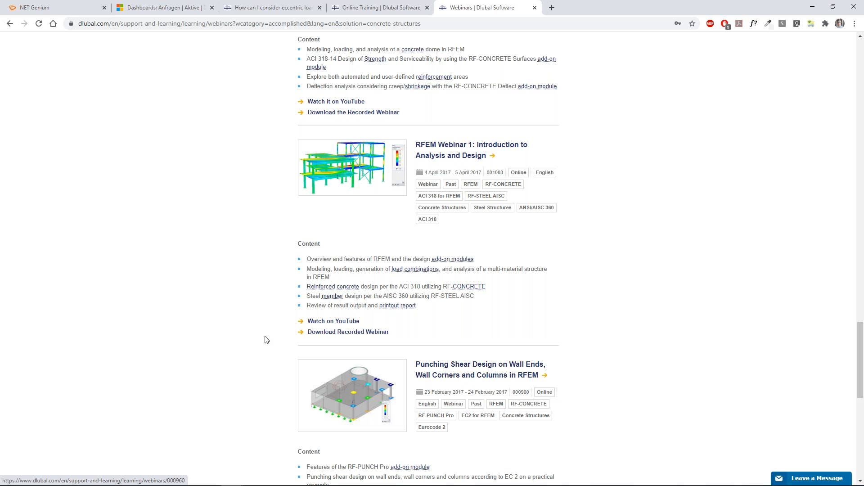
scroll(265, 340, up, 20)
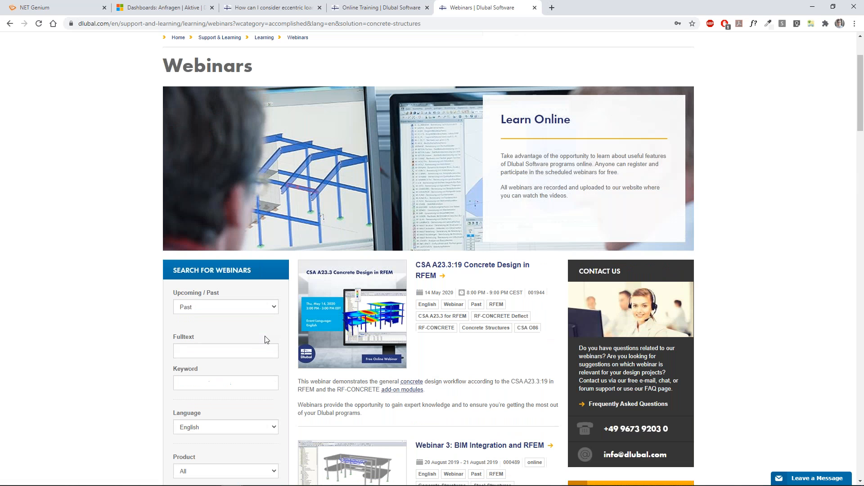
scroll(264, 340, up, 2)
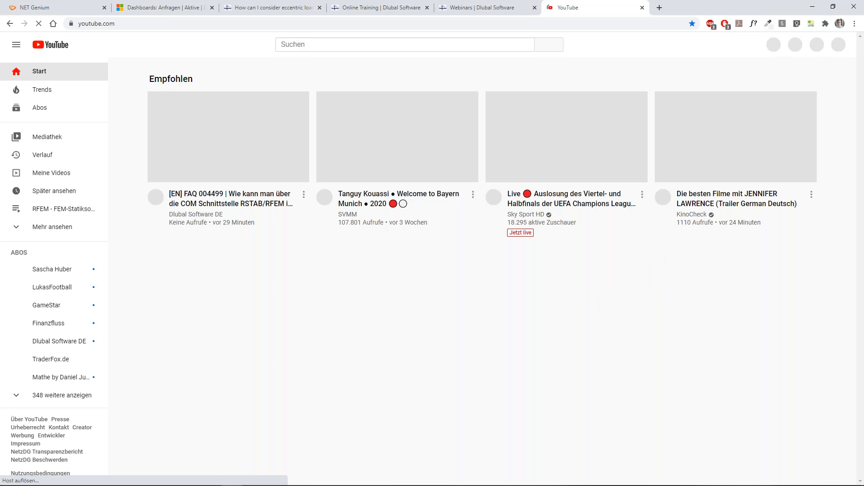
- Search YouTube for "dlubal timber" and look through the resulting webinar videos
text(dlubal )
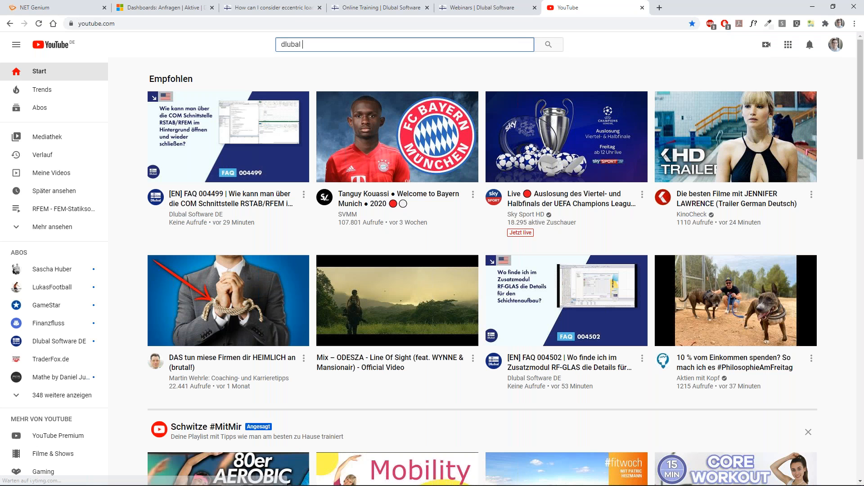
text(timber)
key(Return)
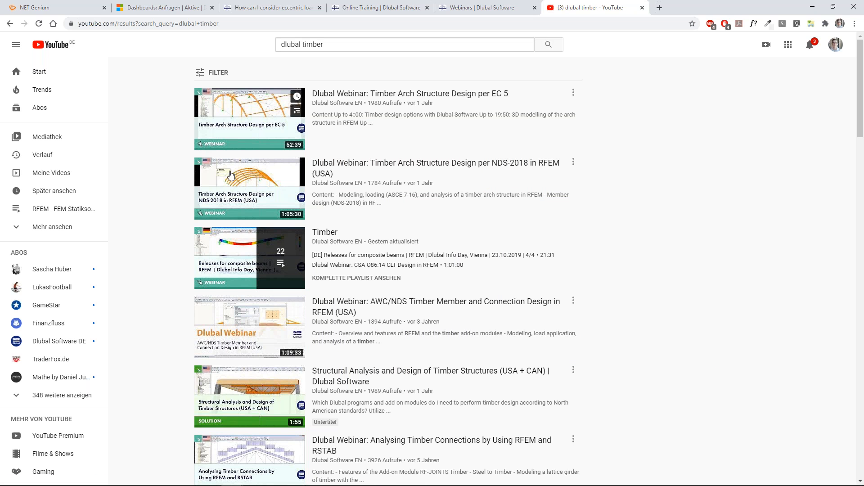
scroll(246, 311, down, 3)
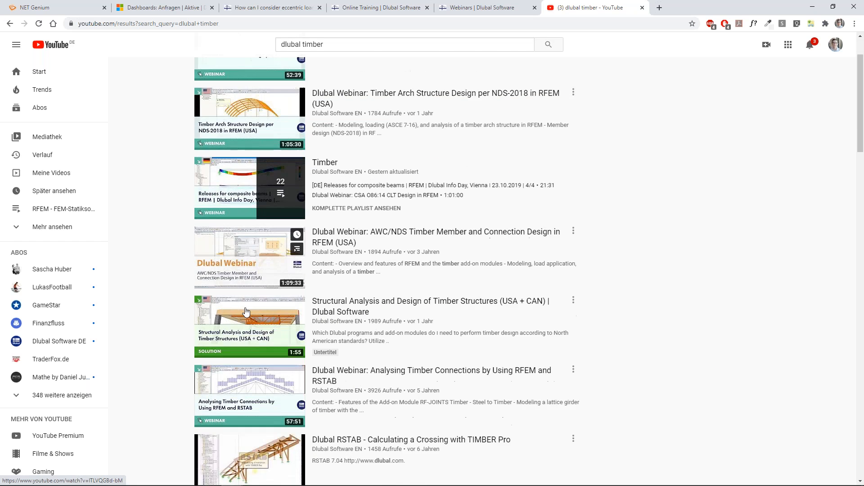
scroll(225, 279, up, 3)
scroll(217, 266, down, 5)
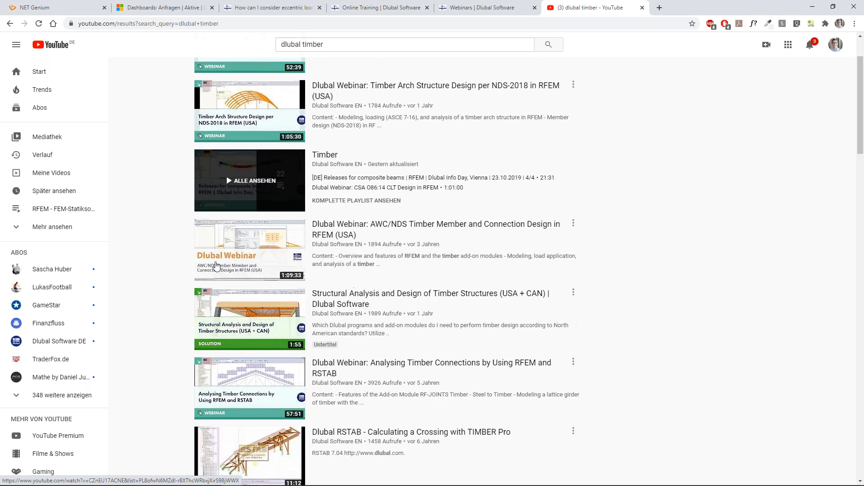
scroll(200, 260, up, 3)
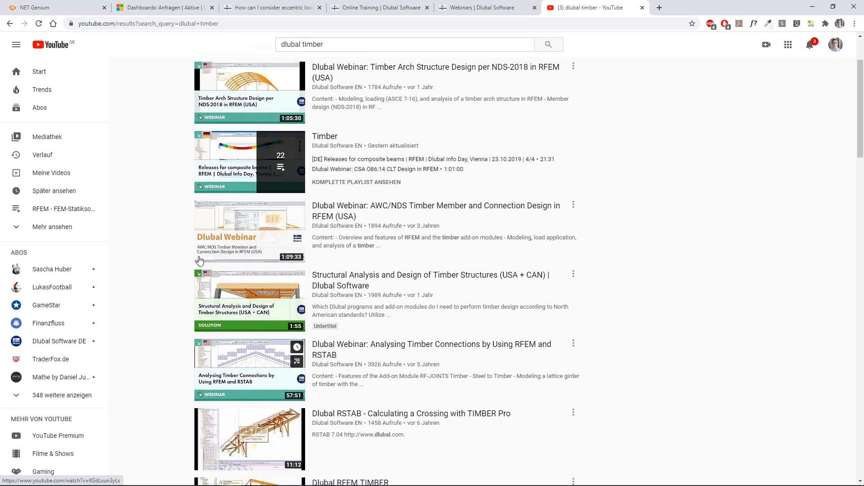
scroll(200, 261, up, 3)
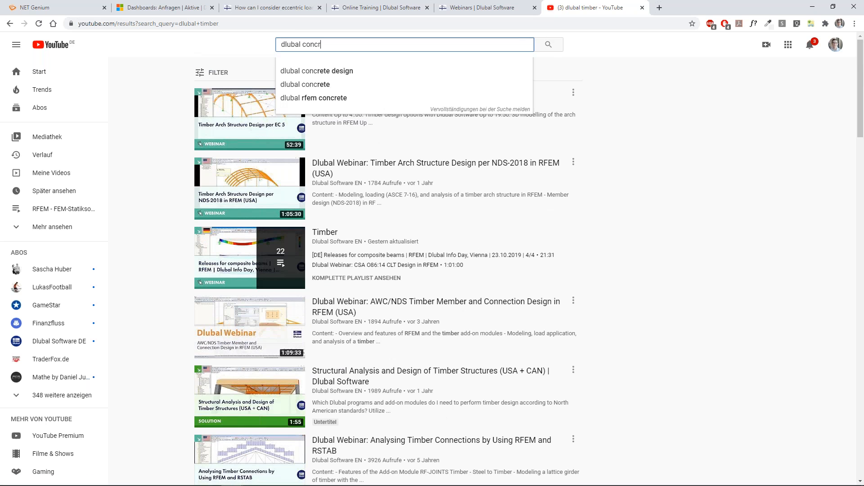
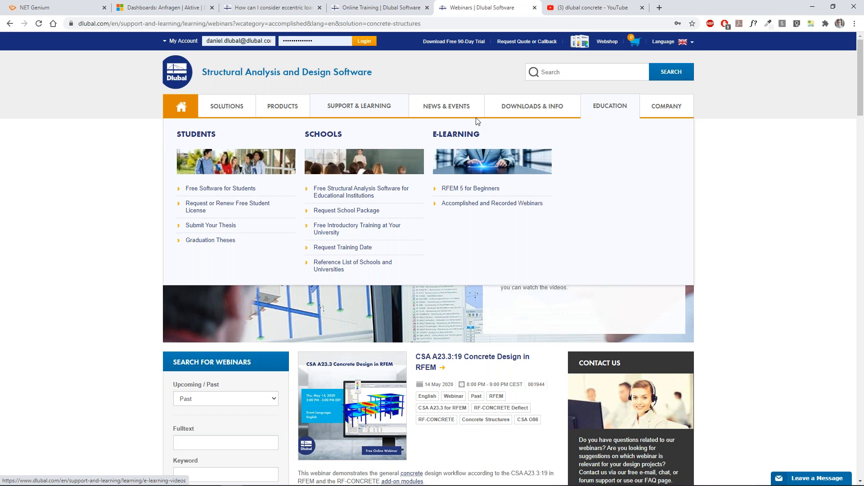
- Return to the Dlubal website and open the Models to Download page
mouse_move(452, 108)
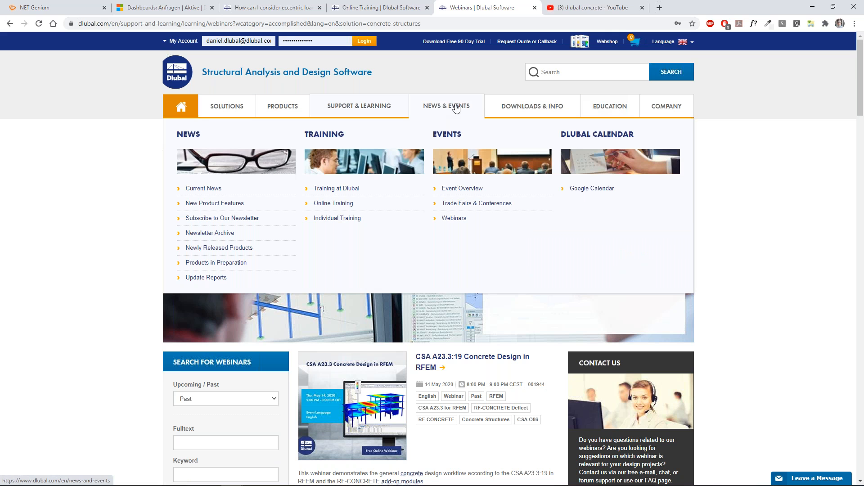
mouse_move(519, 111)
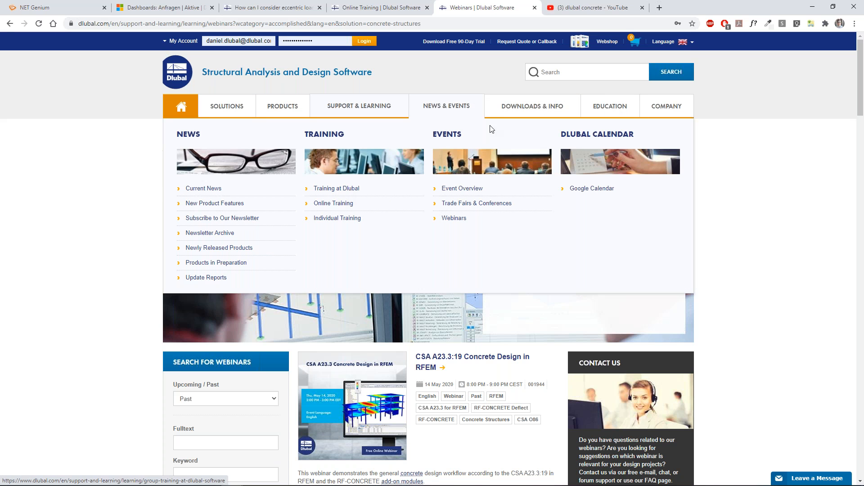
click(354, 189)
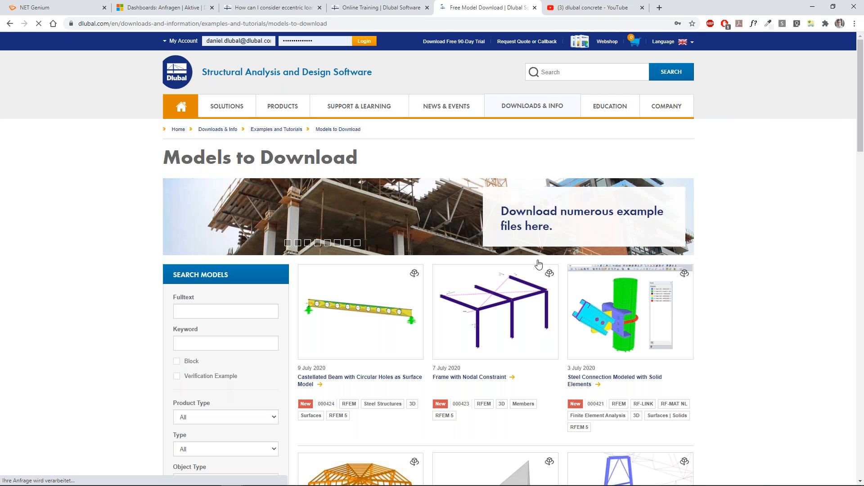
- Open the interactive 3D preview of the Timber round hall model and zoom in and out on it
scroll(536, 266, down, 5)
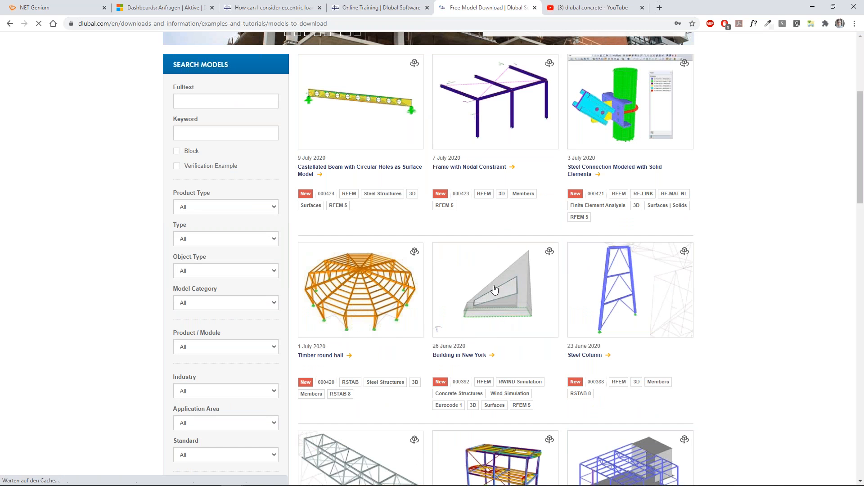
click(386, 284)
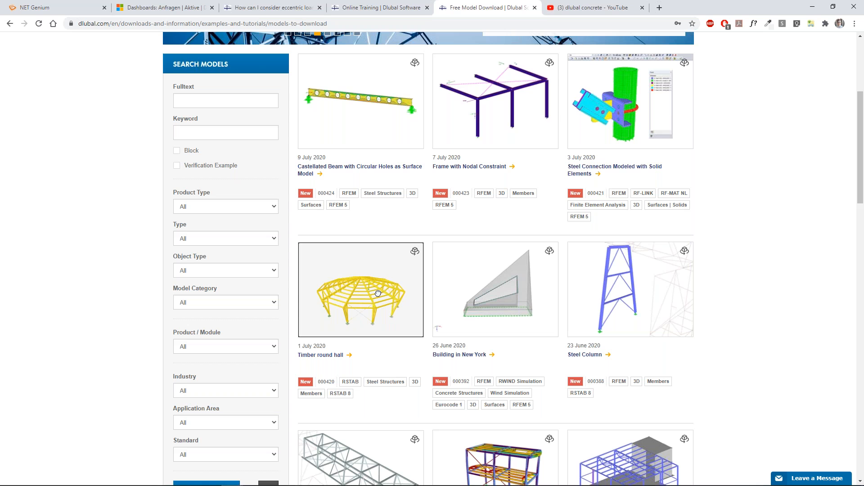
scroll(378, 294, up, 5)
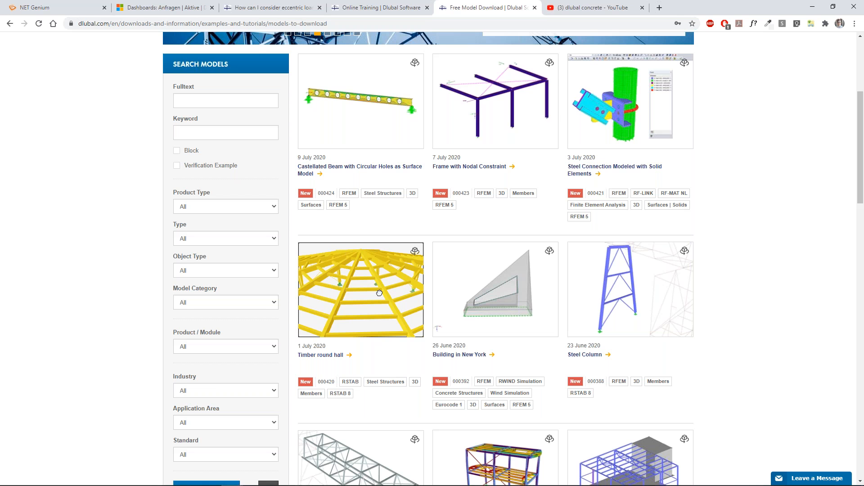
scroll(379, 293, down, 5)
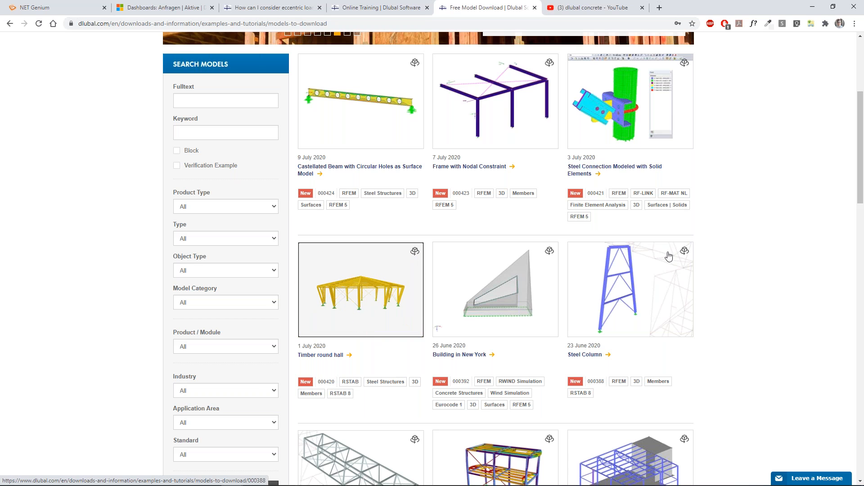
- Look through the other downloadable example models, including the reinforced concrete building and parking garage
scroll(671, 254, down, 5)
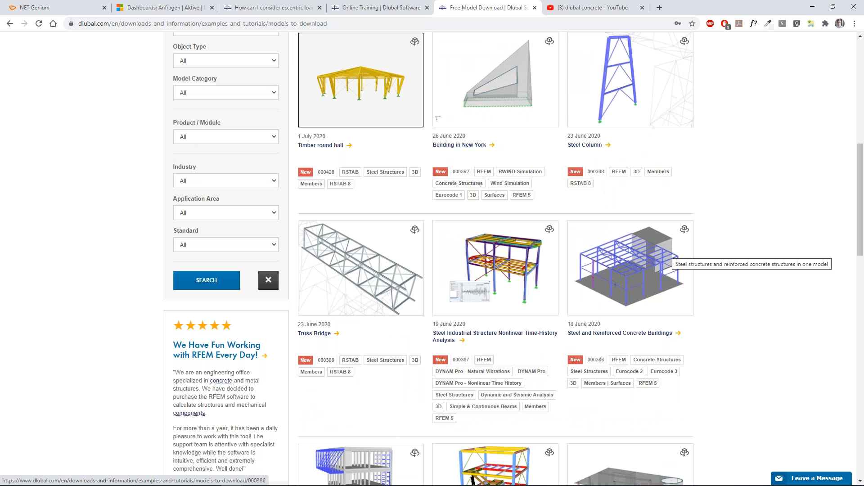
scroll(738, 276, down, 10)
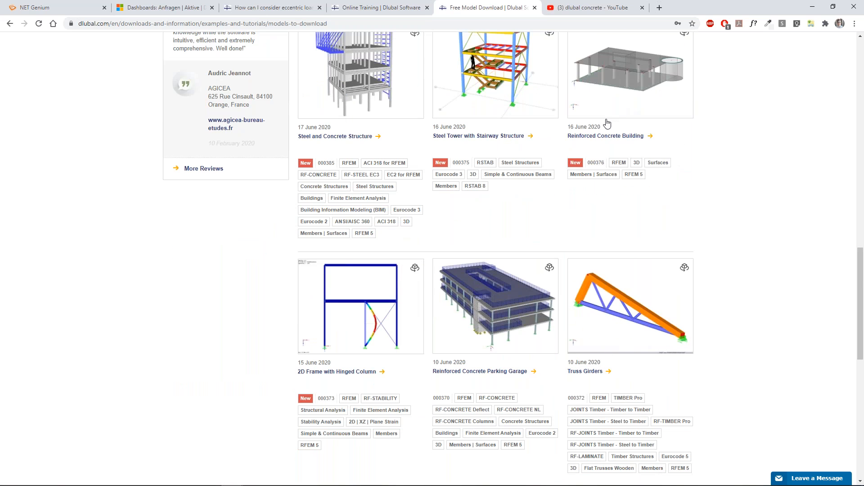
scroll(607, 123, down, 3)
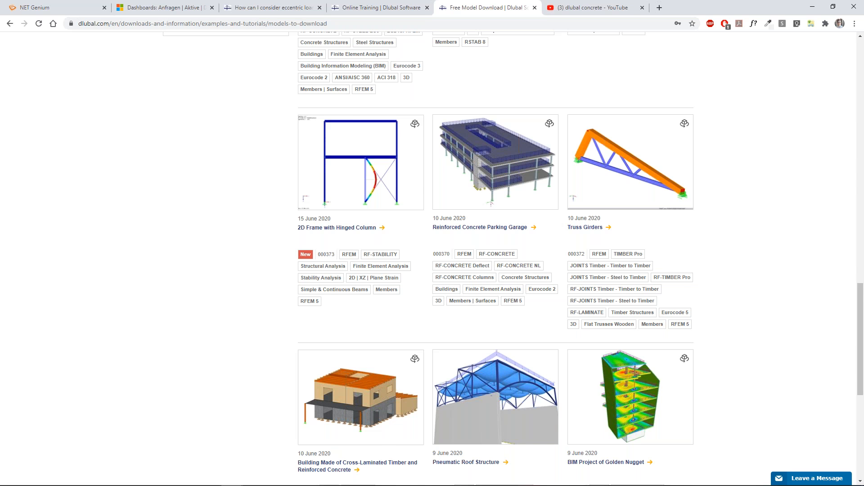
scroll(816, 177, down, 2)
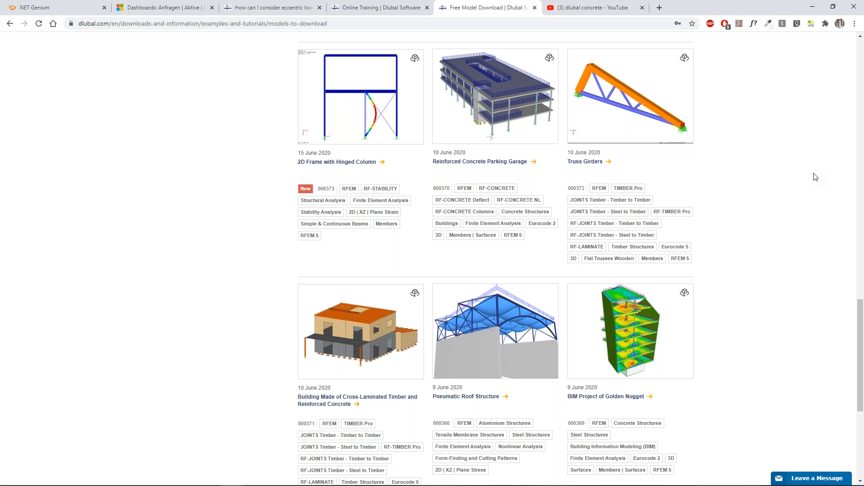
scroll(815, 177, up, 15)
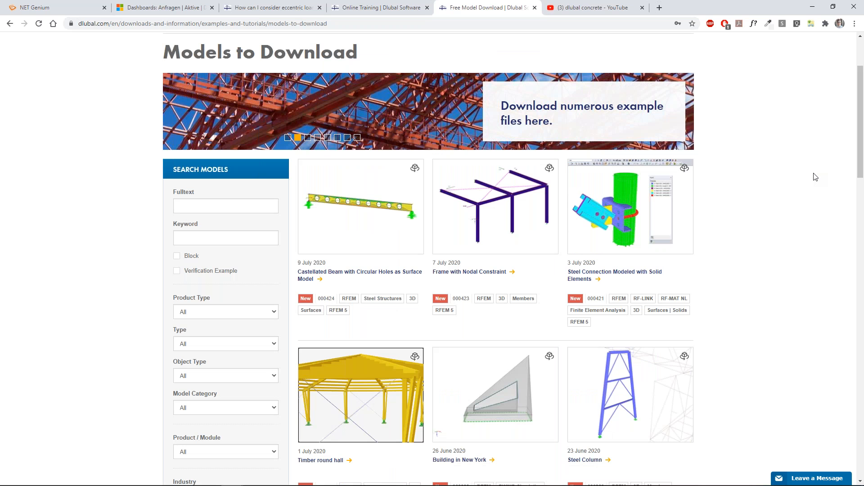